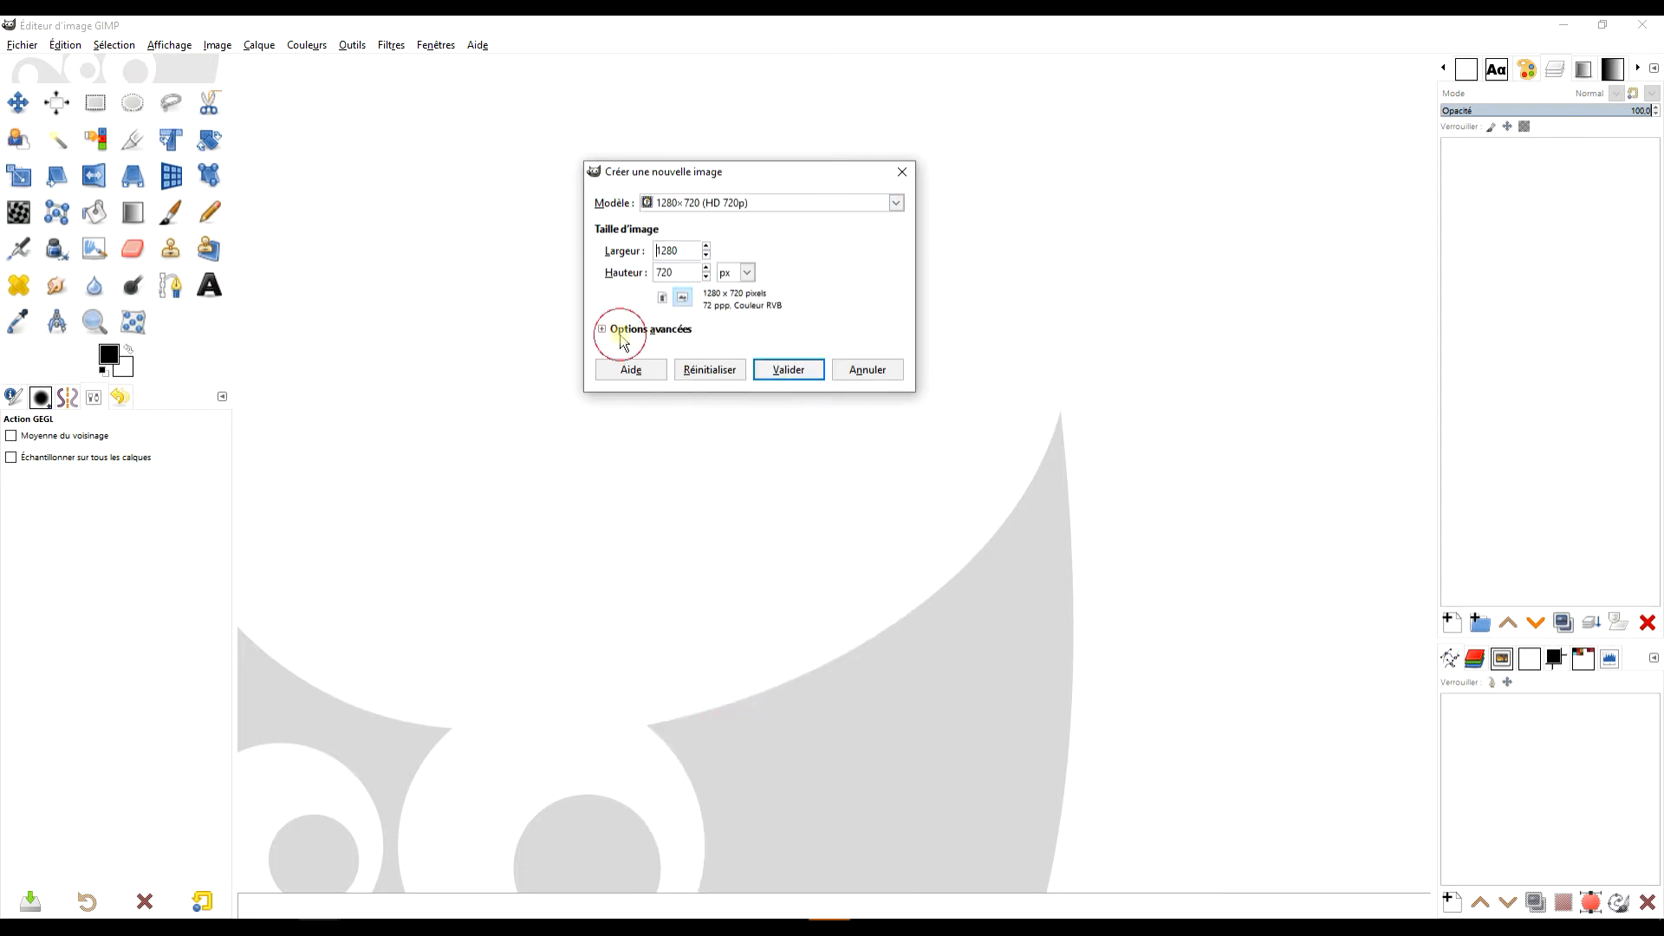
Create a new 1280 × 720 px image filled with the black foreground colour
click(621, 338)
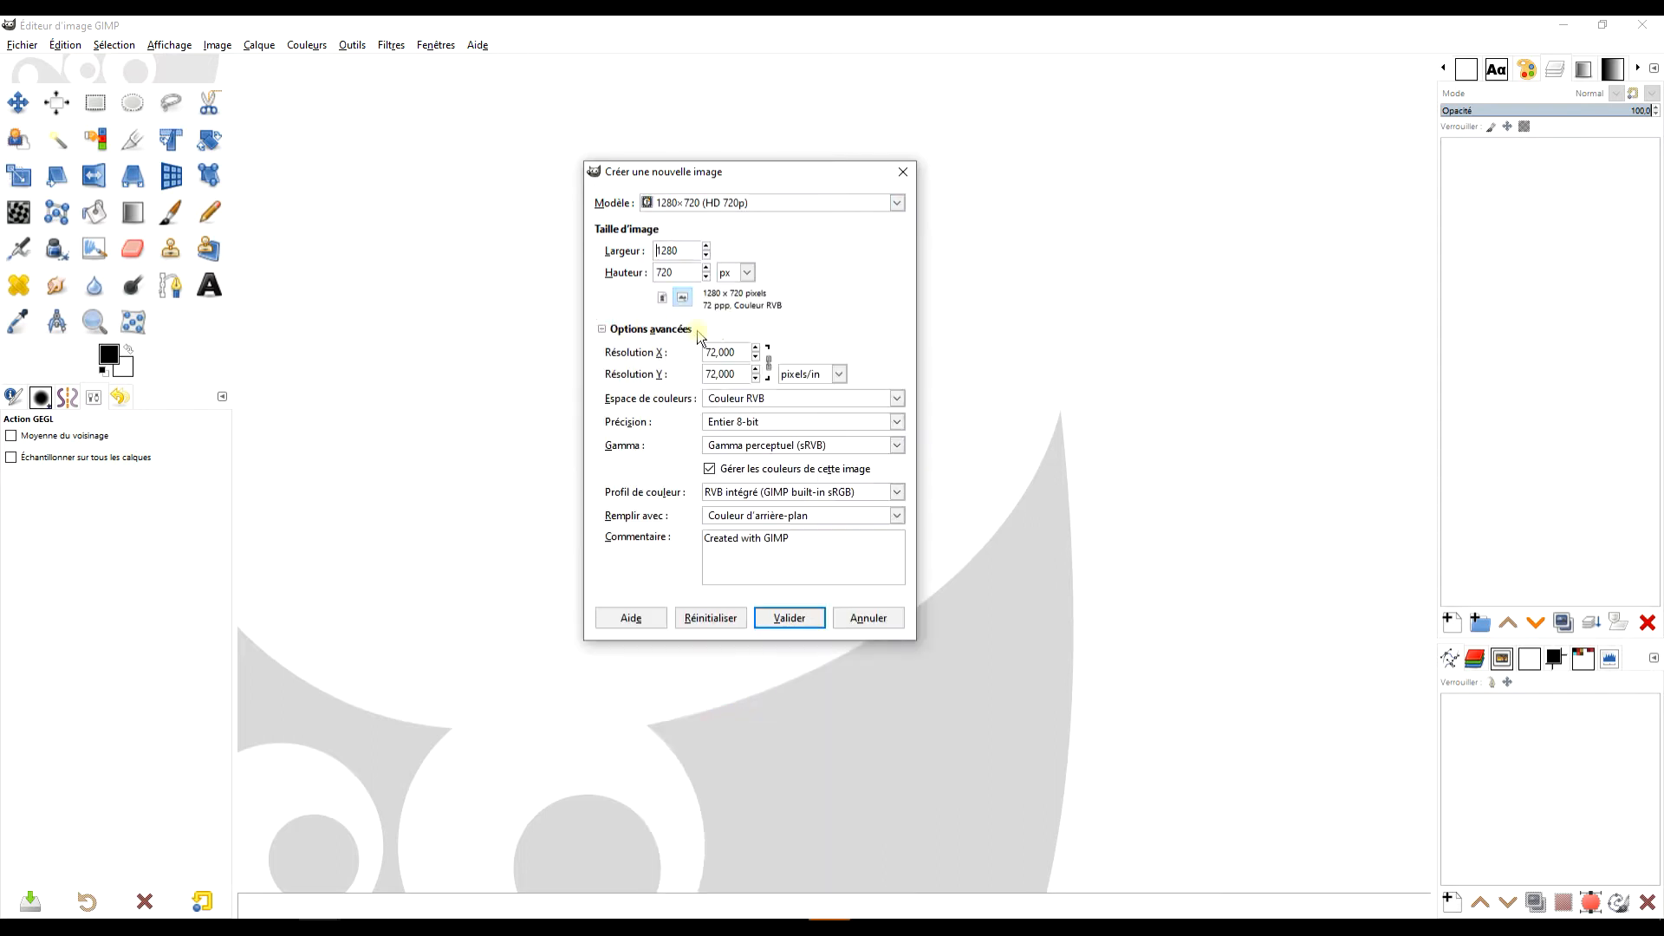
click(838, 515)
click(806, 537)
click(787, 617)
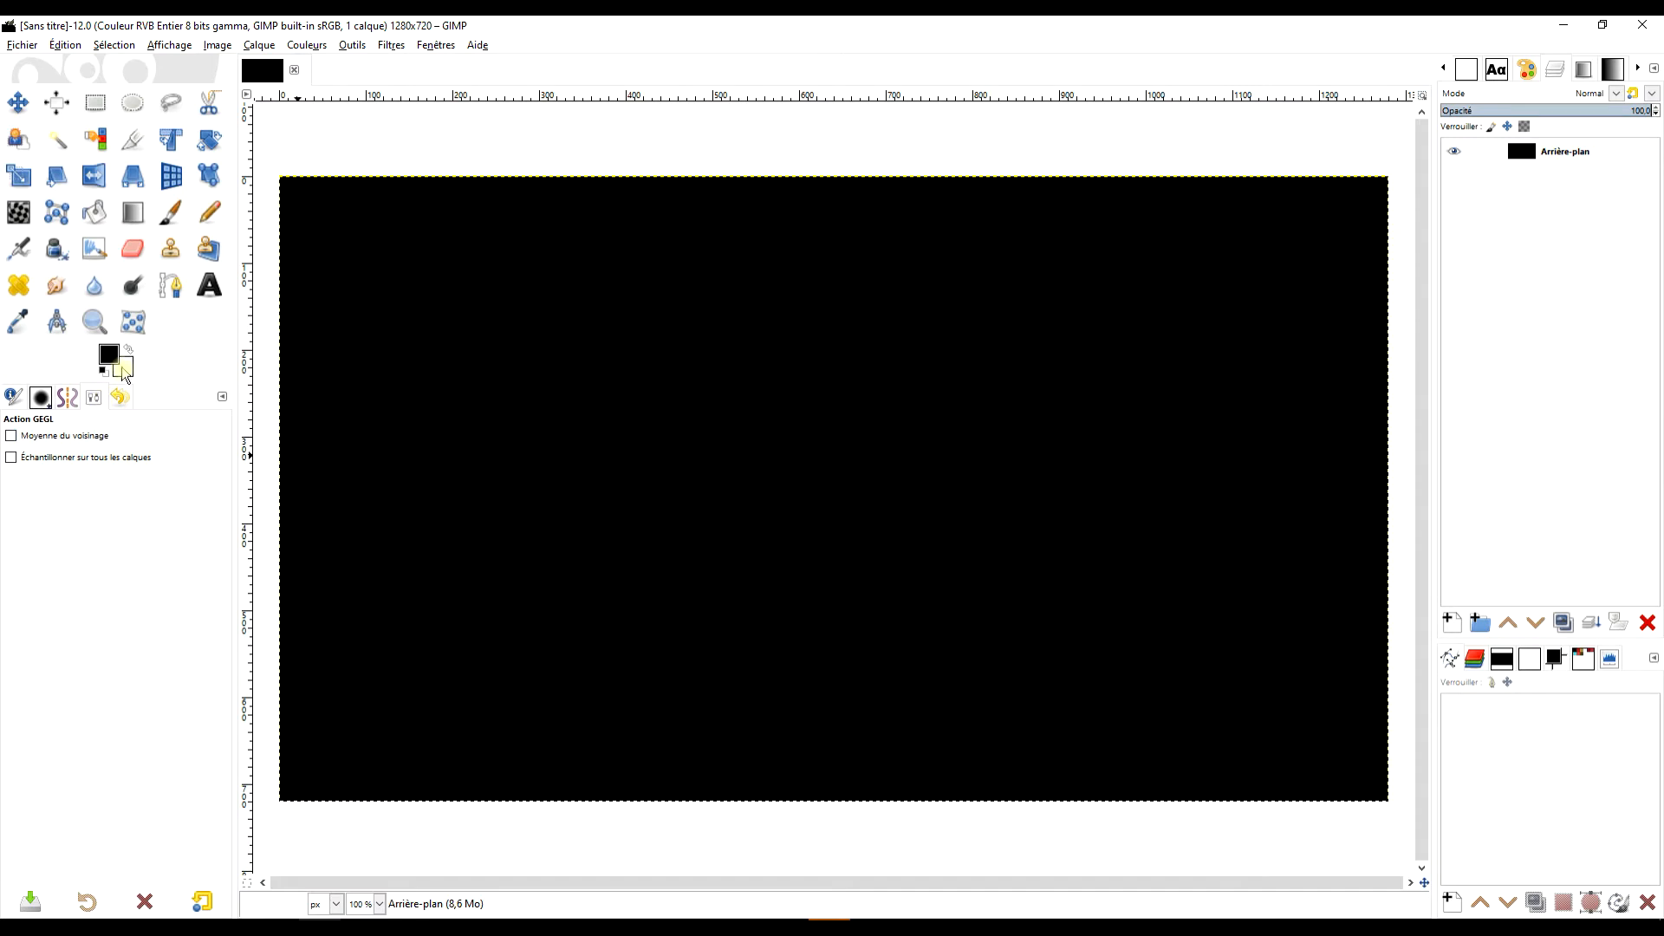
Fill the canvas with the white background colour and refill it with the black foreground colour
drag(133, 372, 723, 160)
drag(116, 364, 672, 356)
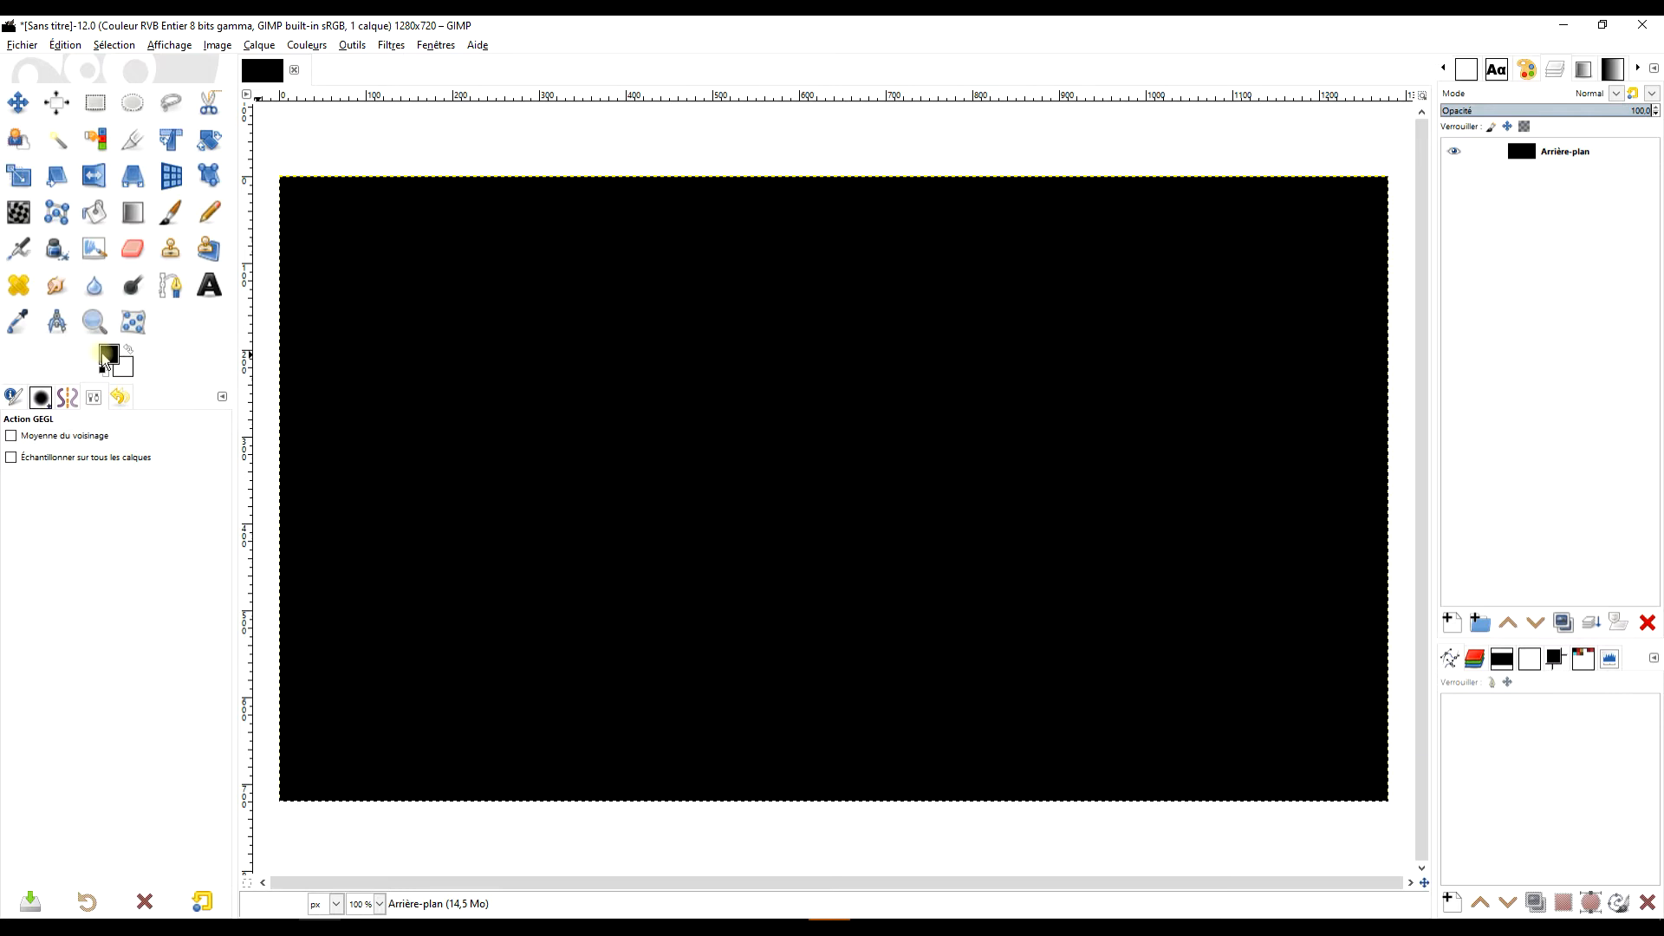
click(109, 355)
click(334, 393)
Add a new 1280 × 720 px layer named grille, filled with transparency
click(1556, 155)
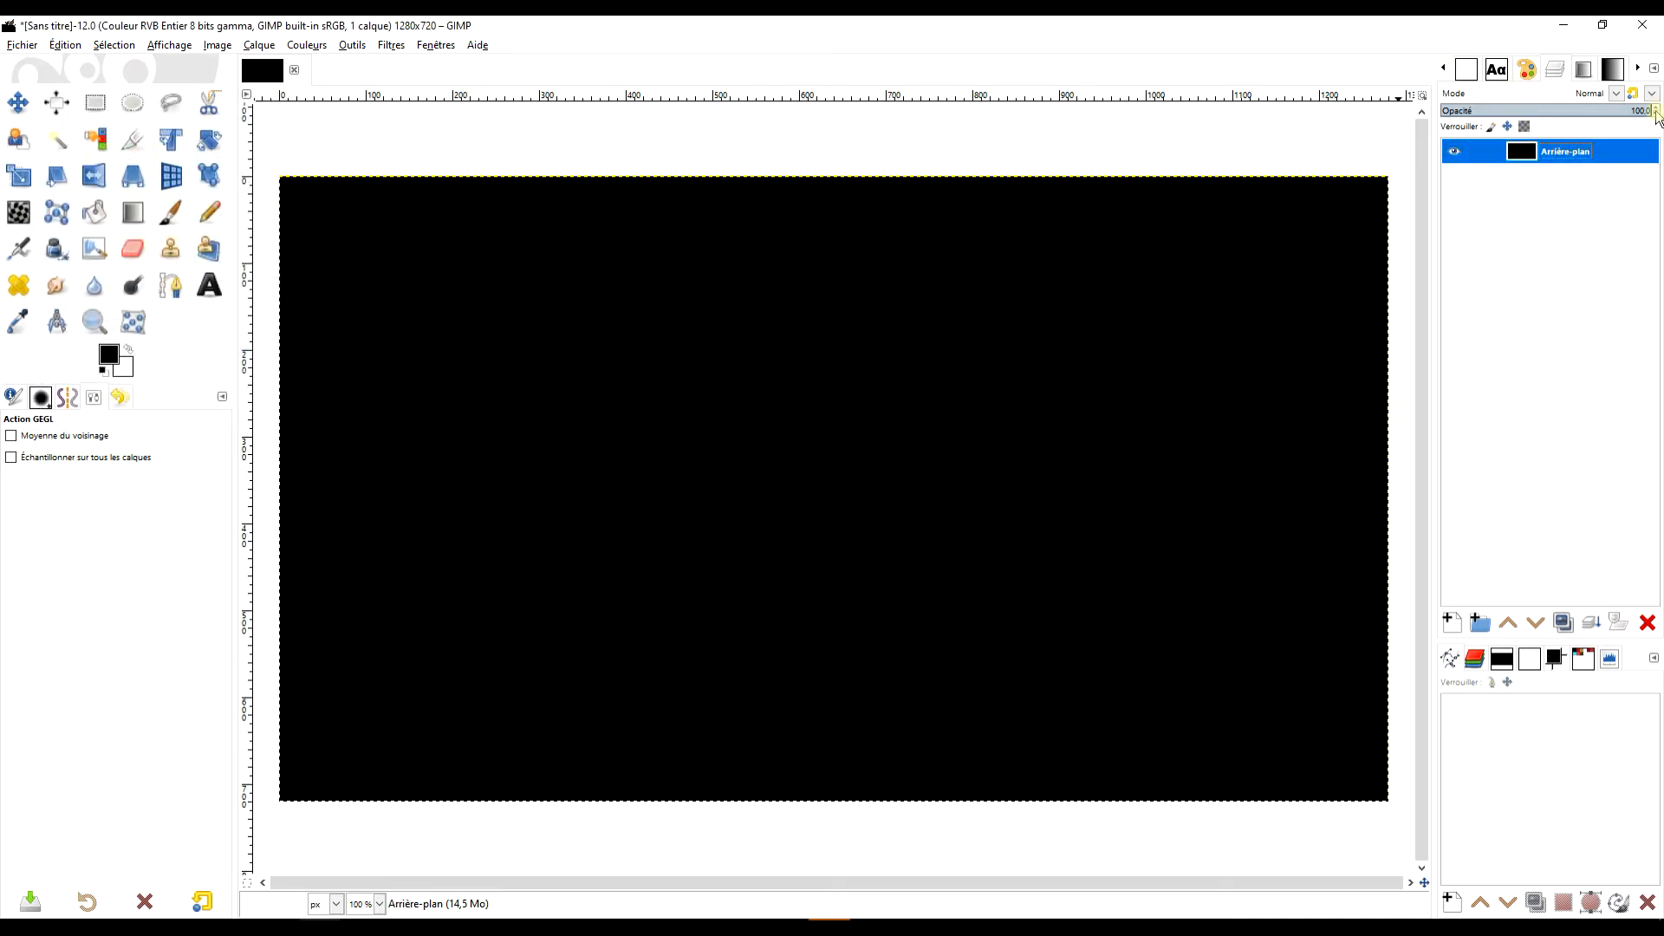
click(1449, 623)
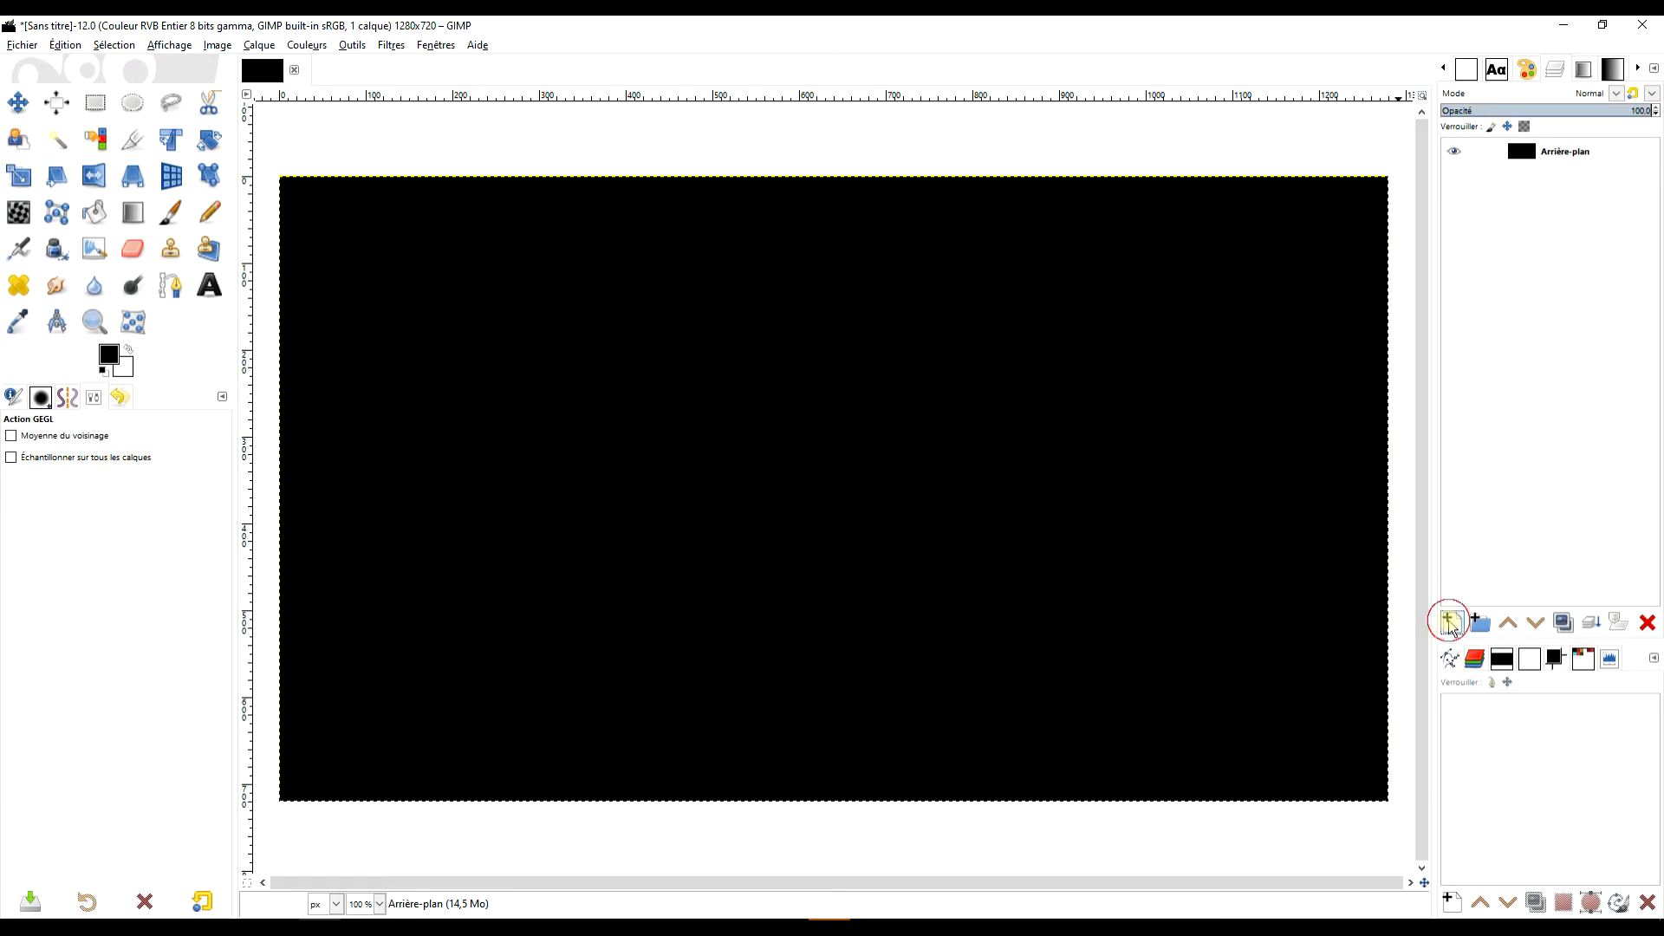
drag(1316, 455, 775, 297)
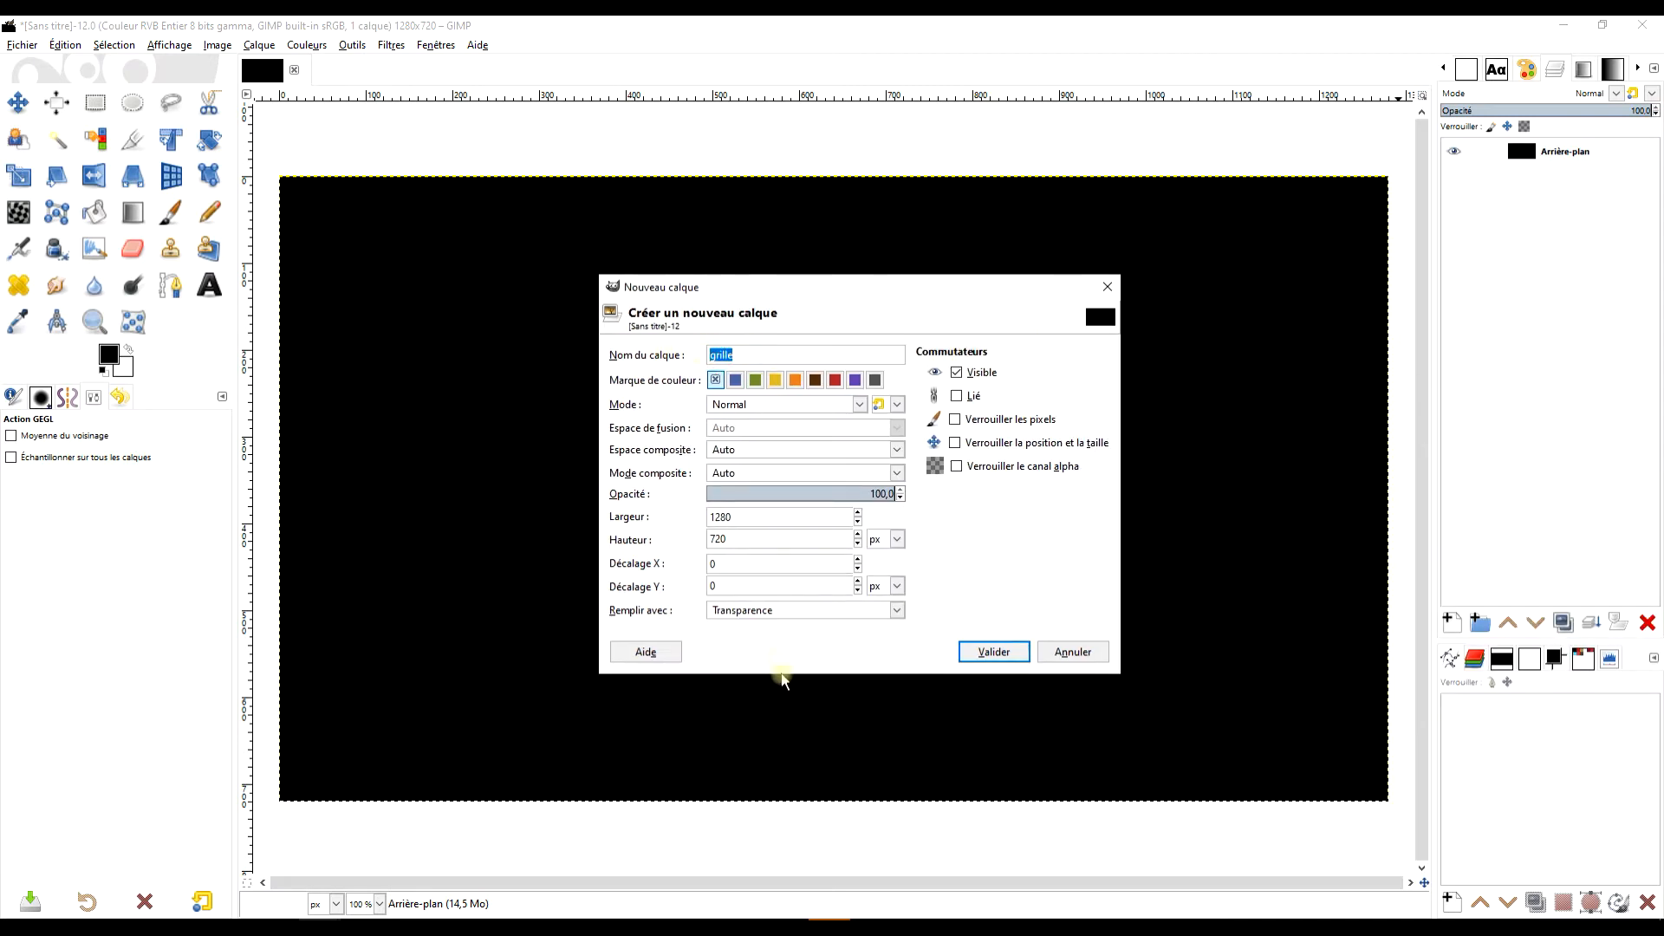
click(779, 610)
click(757, 693)
click(992, 651)
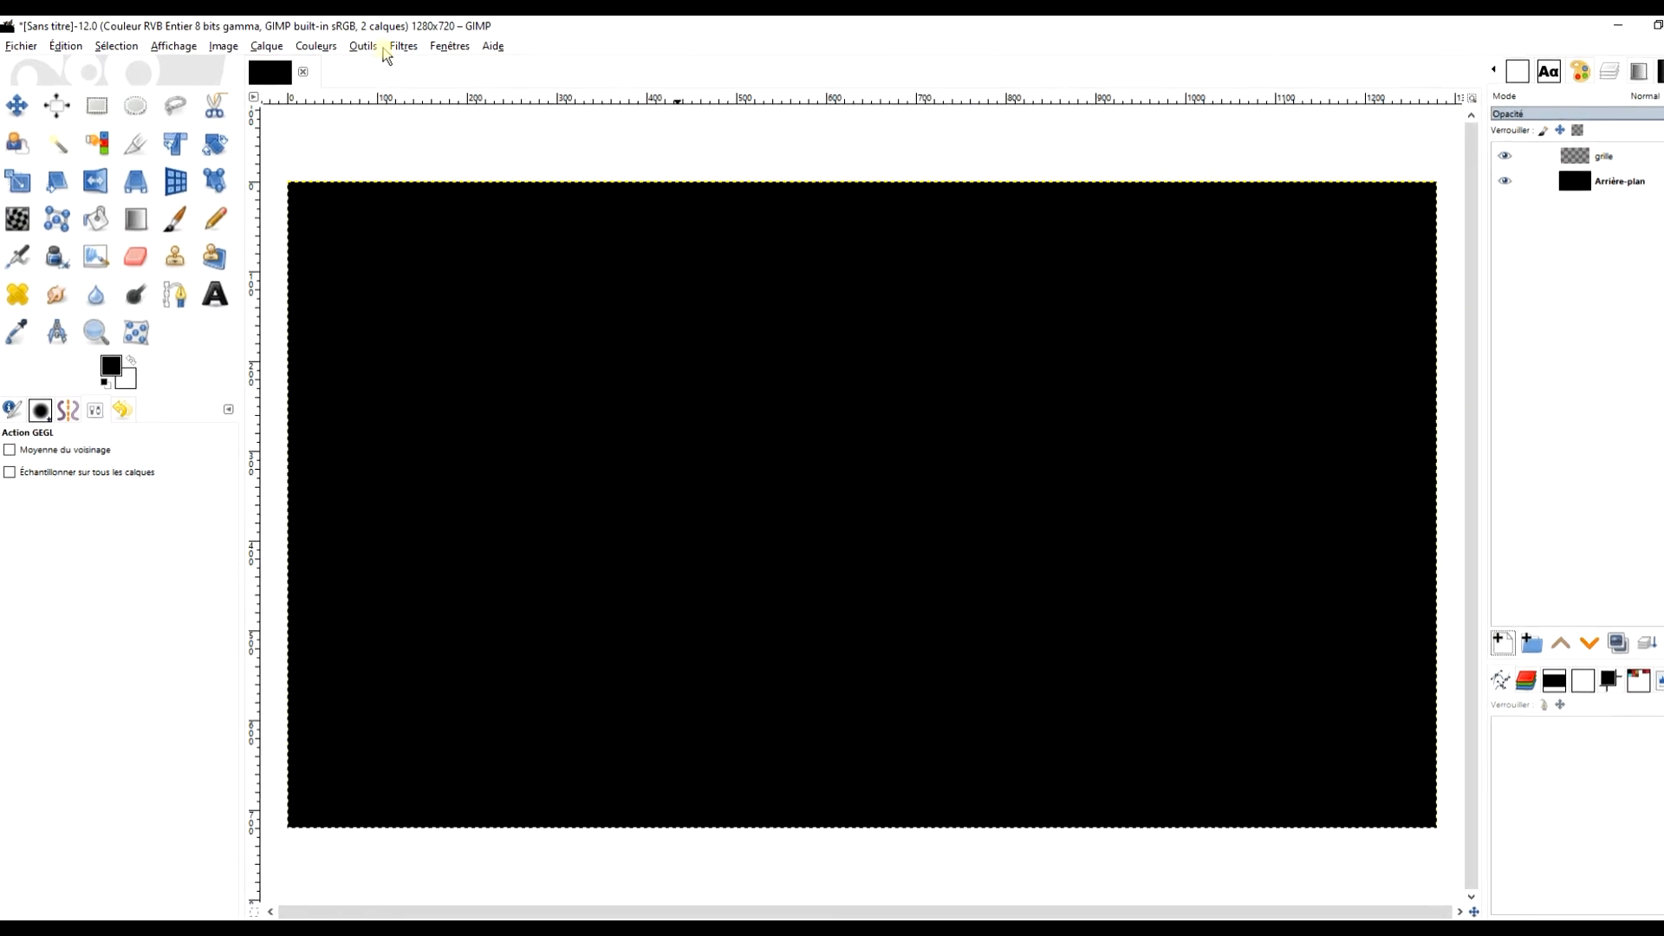
Render a grid pattern on the grille layer with line colour 2380eb and a cell width and height of 85
click(394, 45)
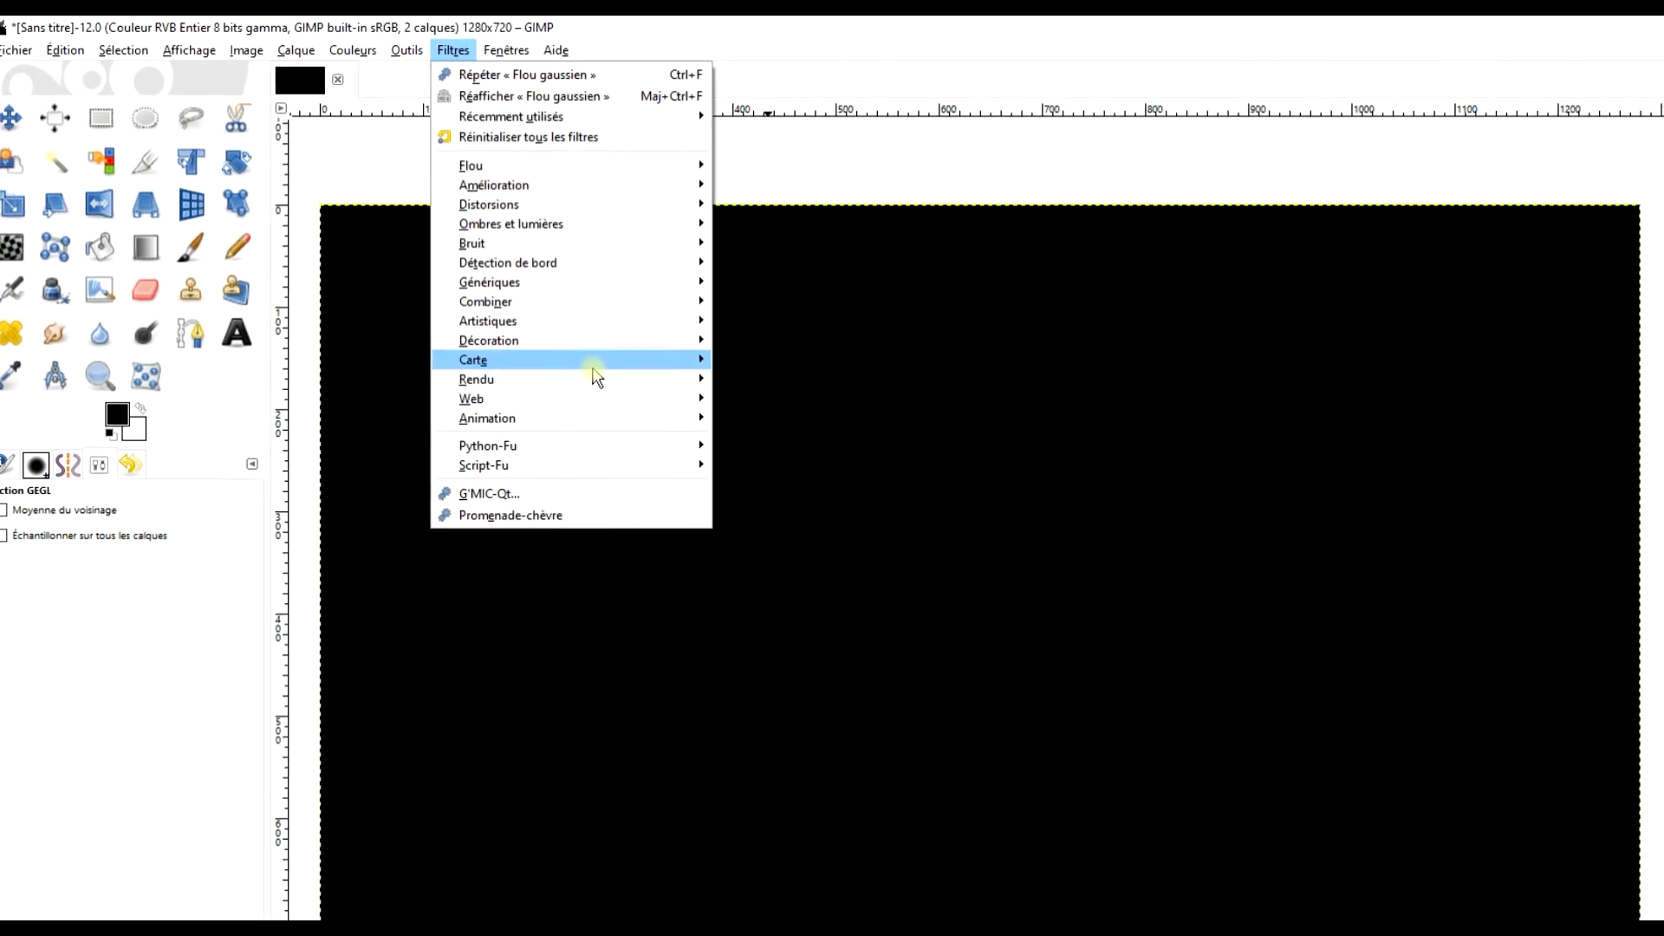
mouse_move(576, 371)
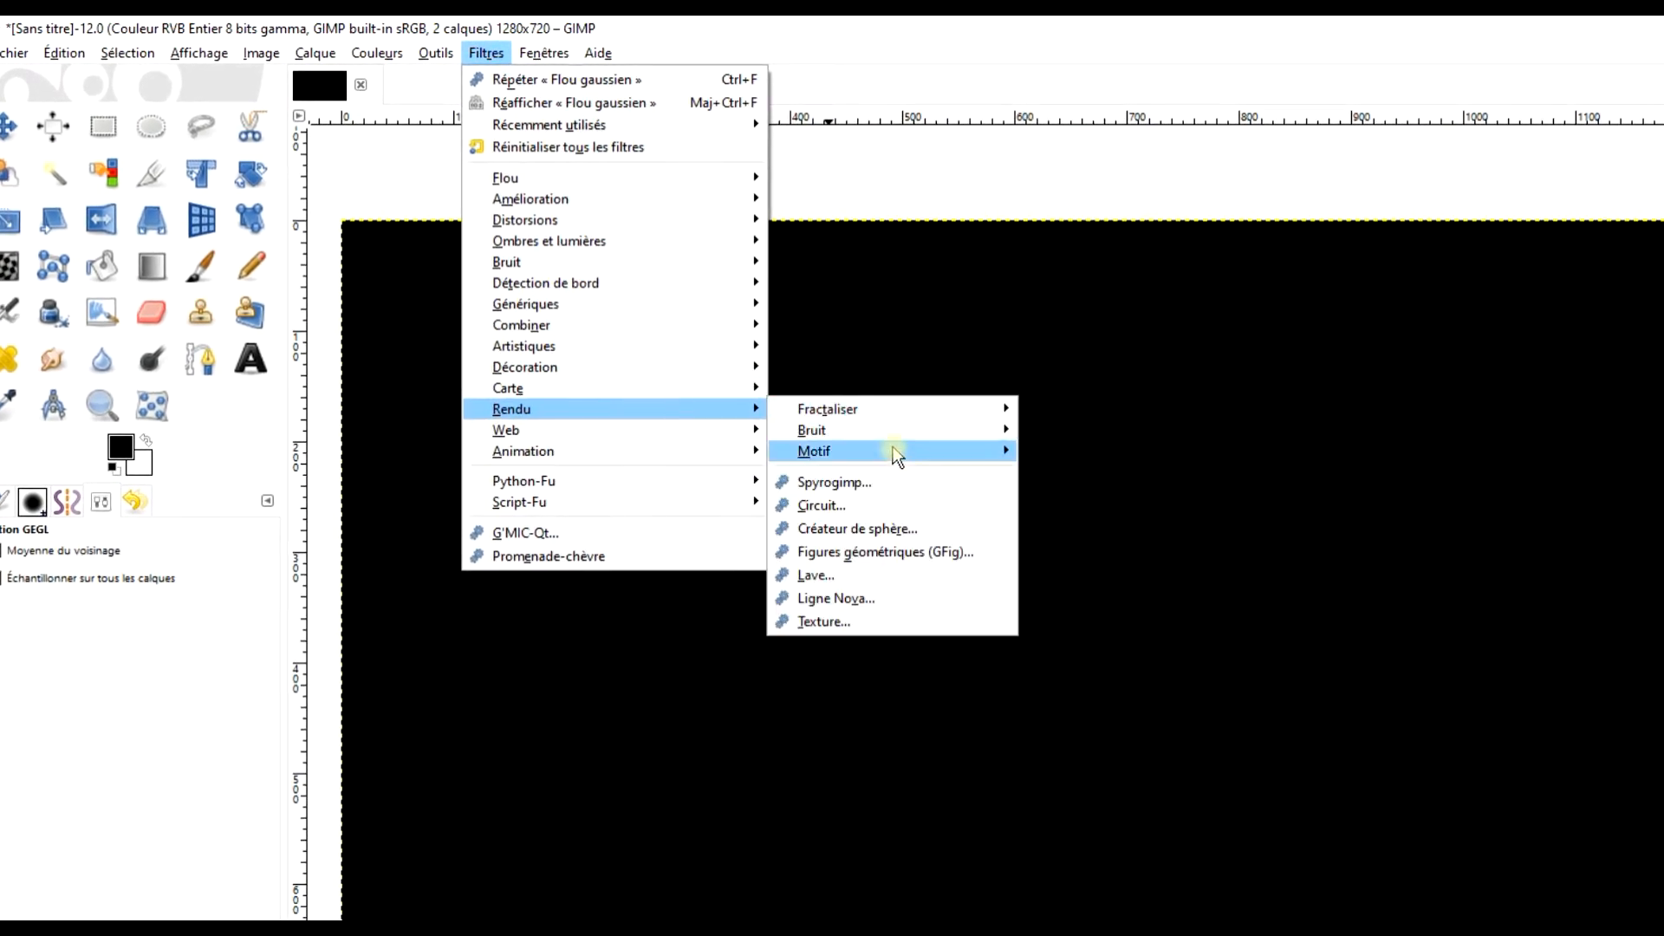
mouse_move(893, 449)
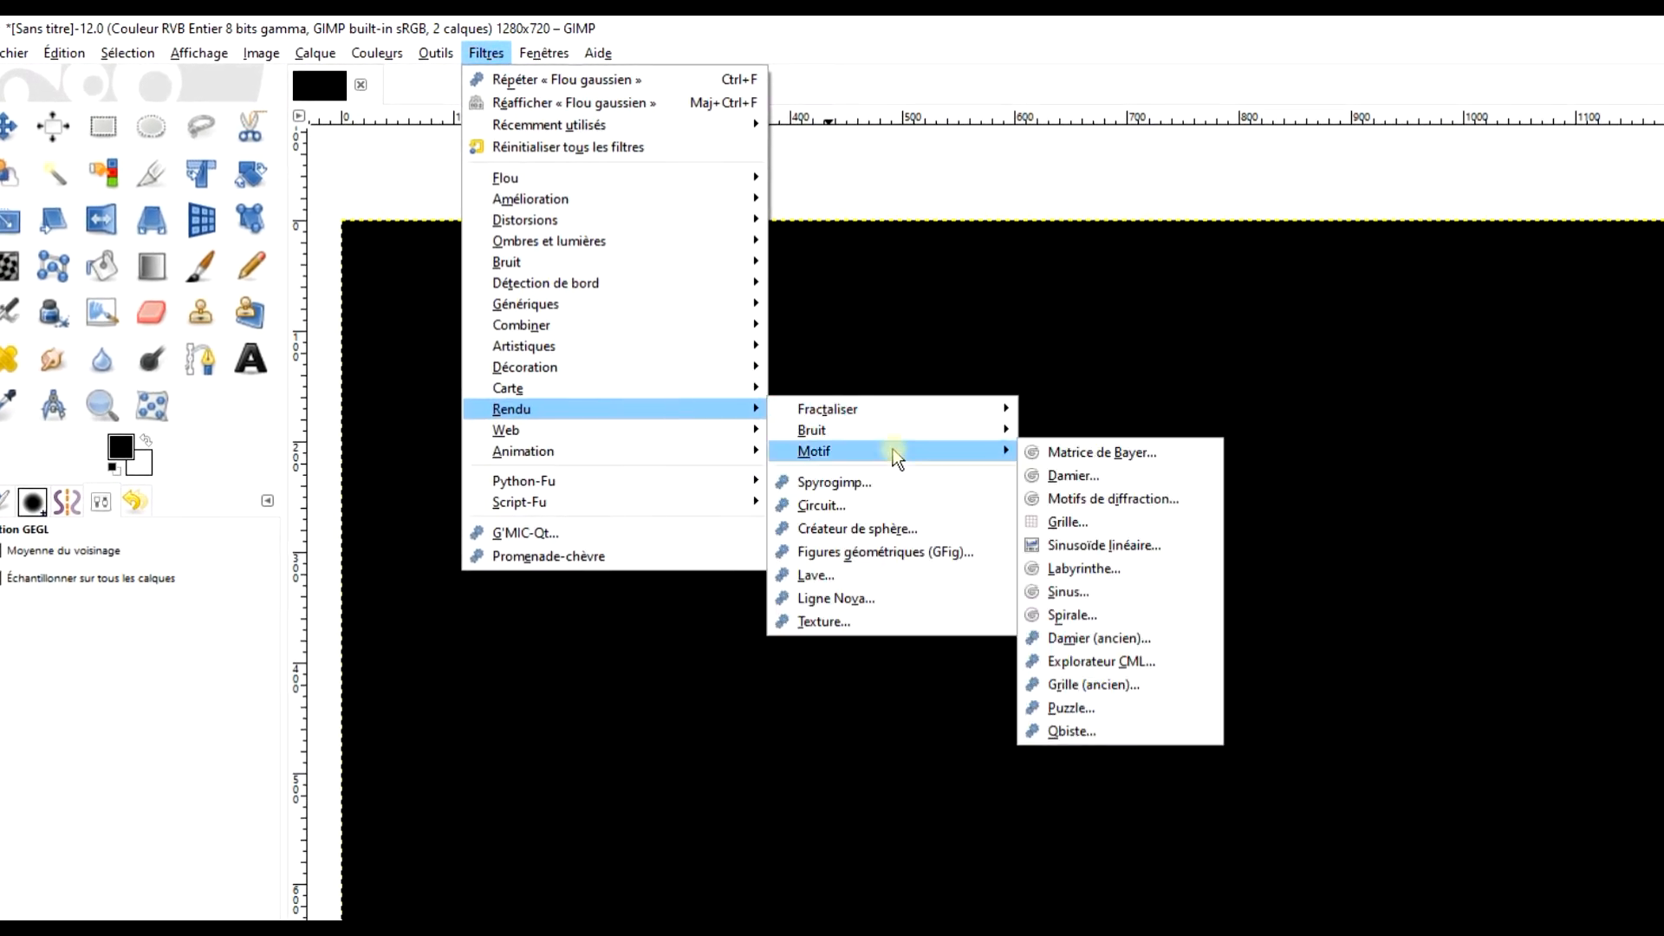
click(1106, 522)
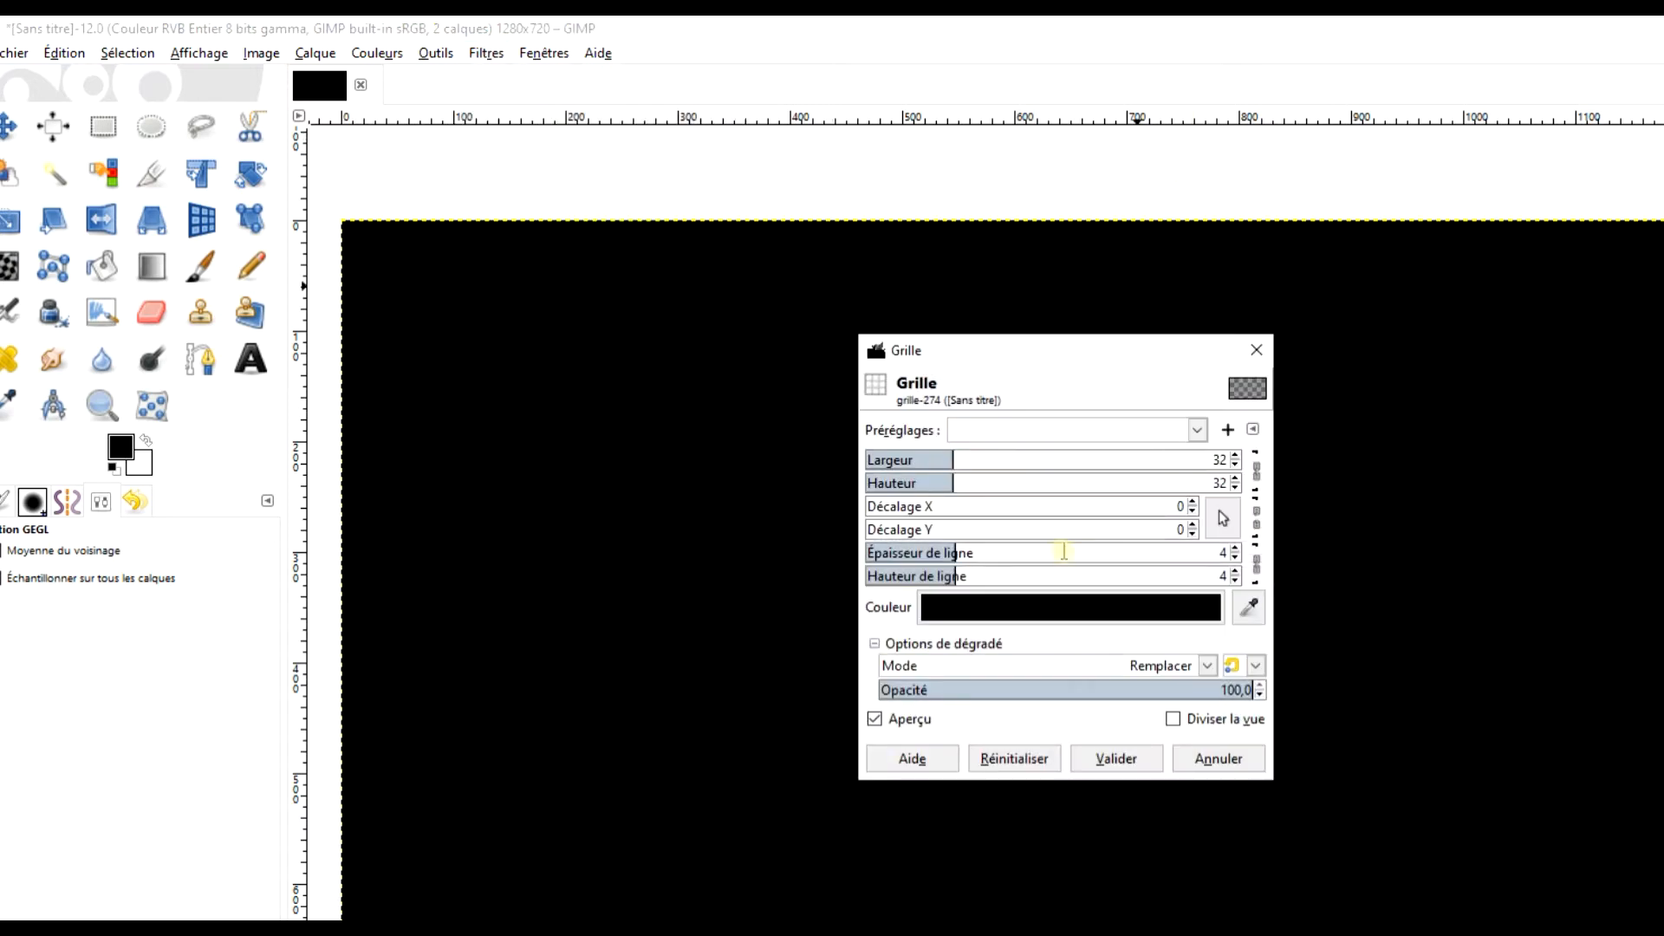
click(997, 614)
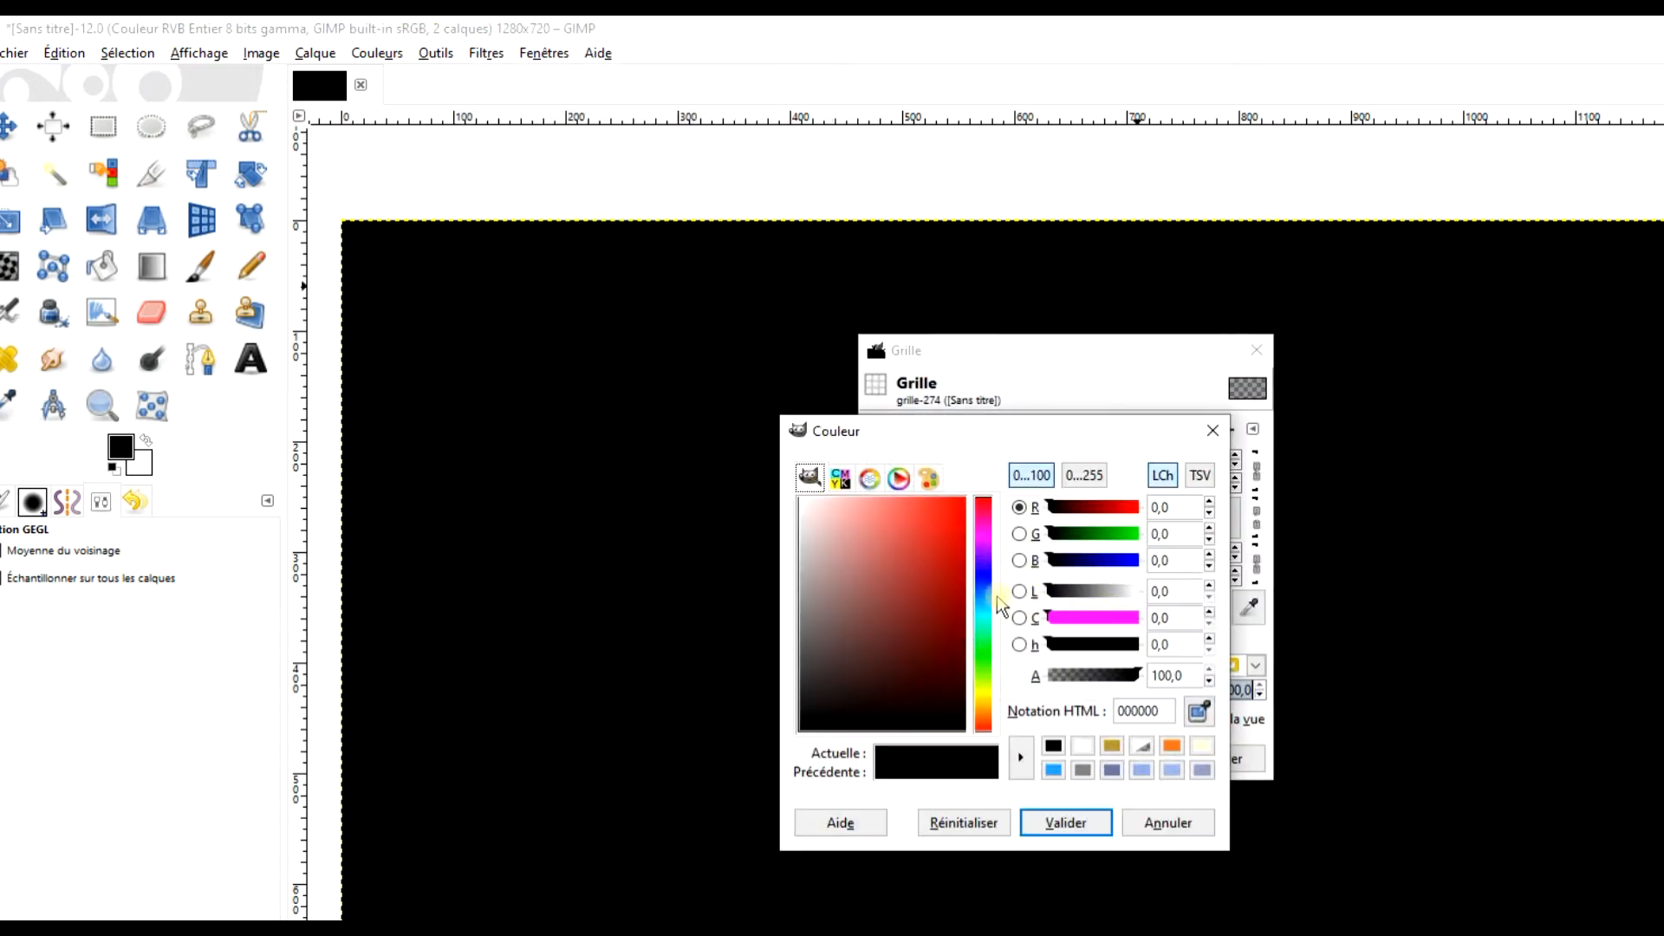
mouse_move(986, 578)
mouse_down()
mouse_move(990, 613)
mouse_move(939, 558)
mouse_move(939, 517)
mouse_up()
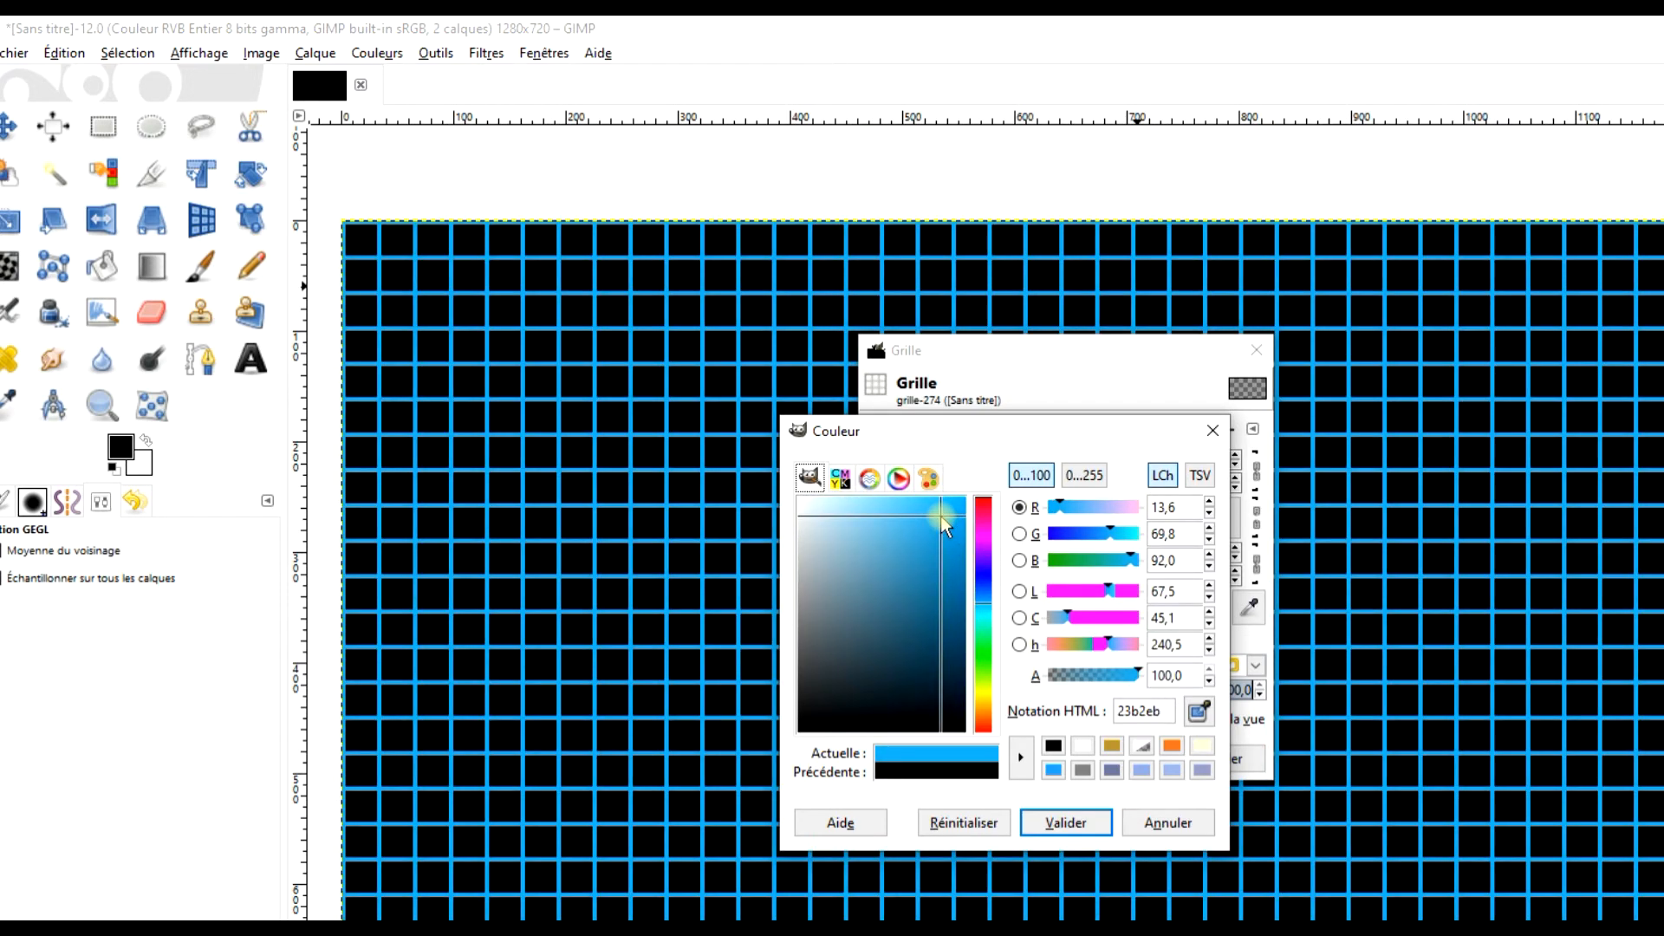
click(1104, 537)
drag(1104, 549, 1096, 546)
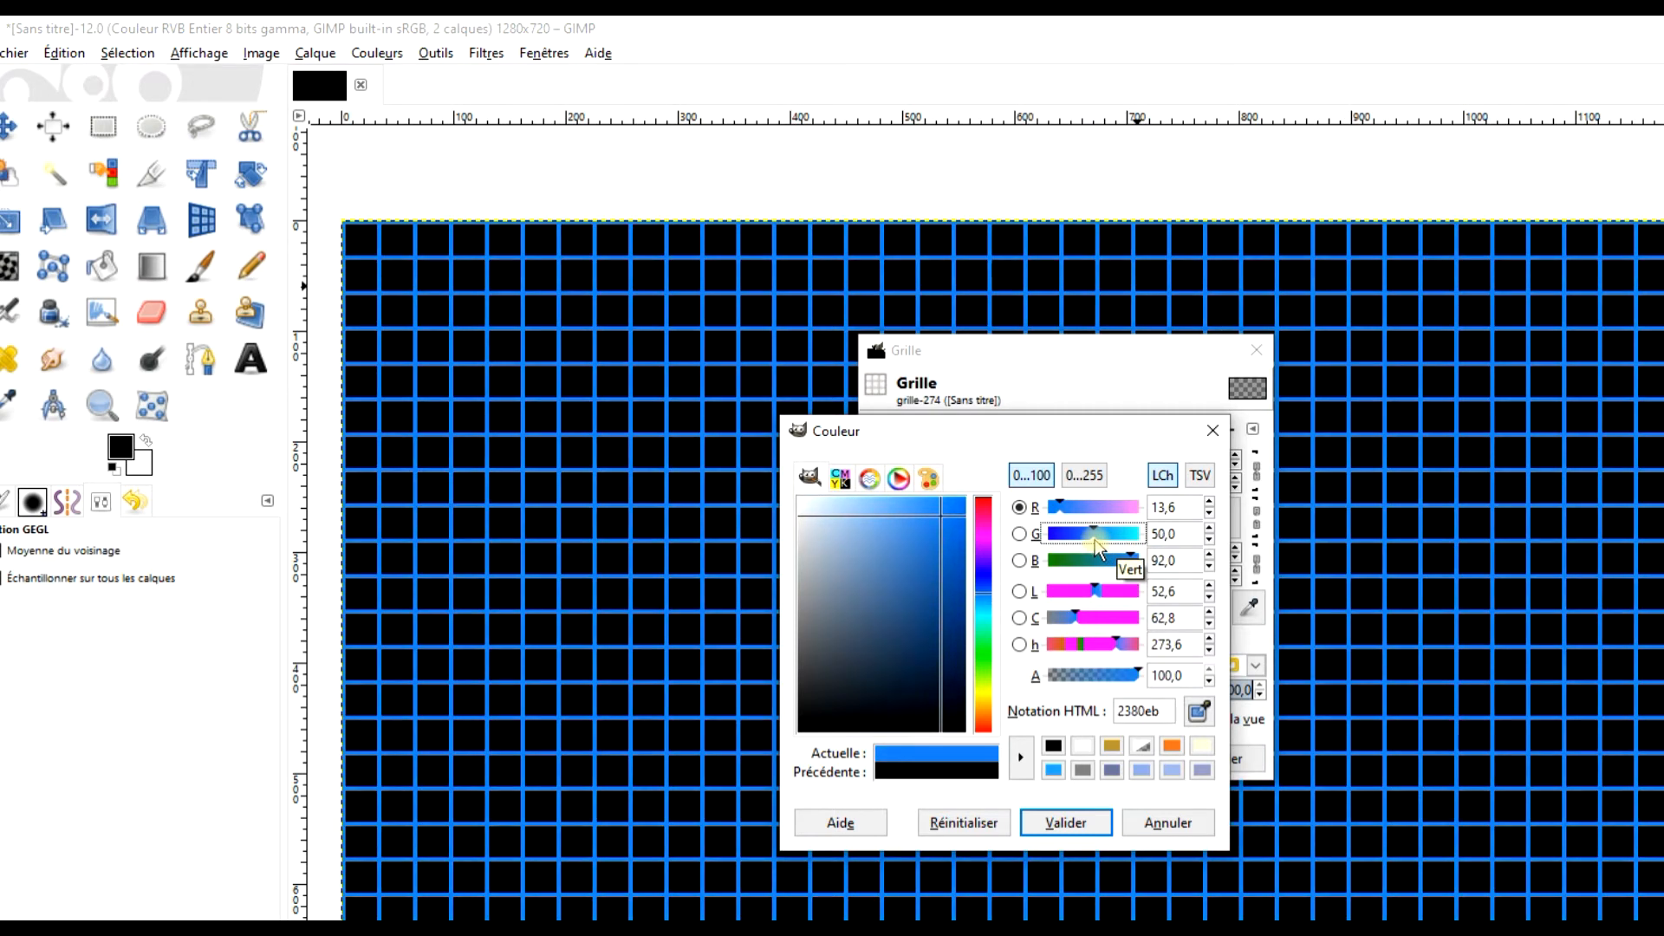
click(1068, 823)
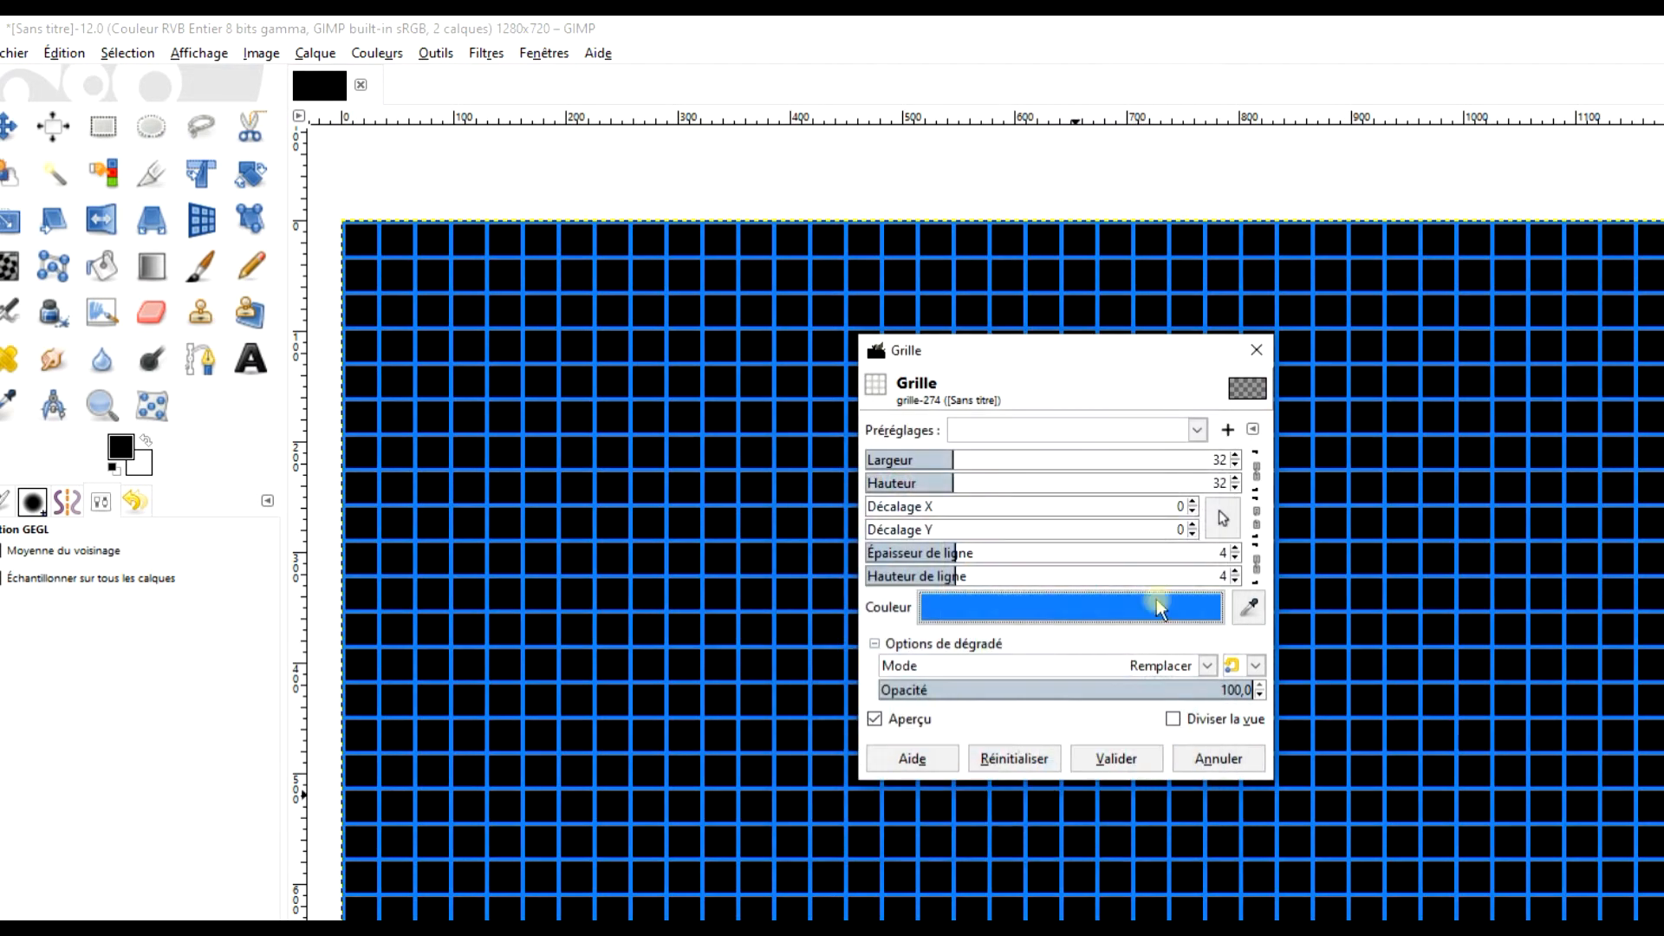
drag(960, 459, 1105, 471)
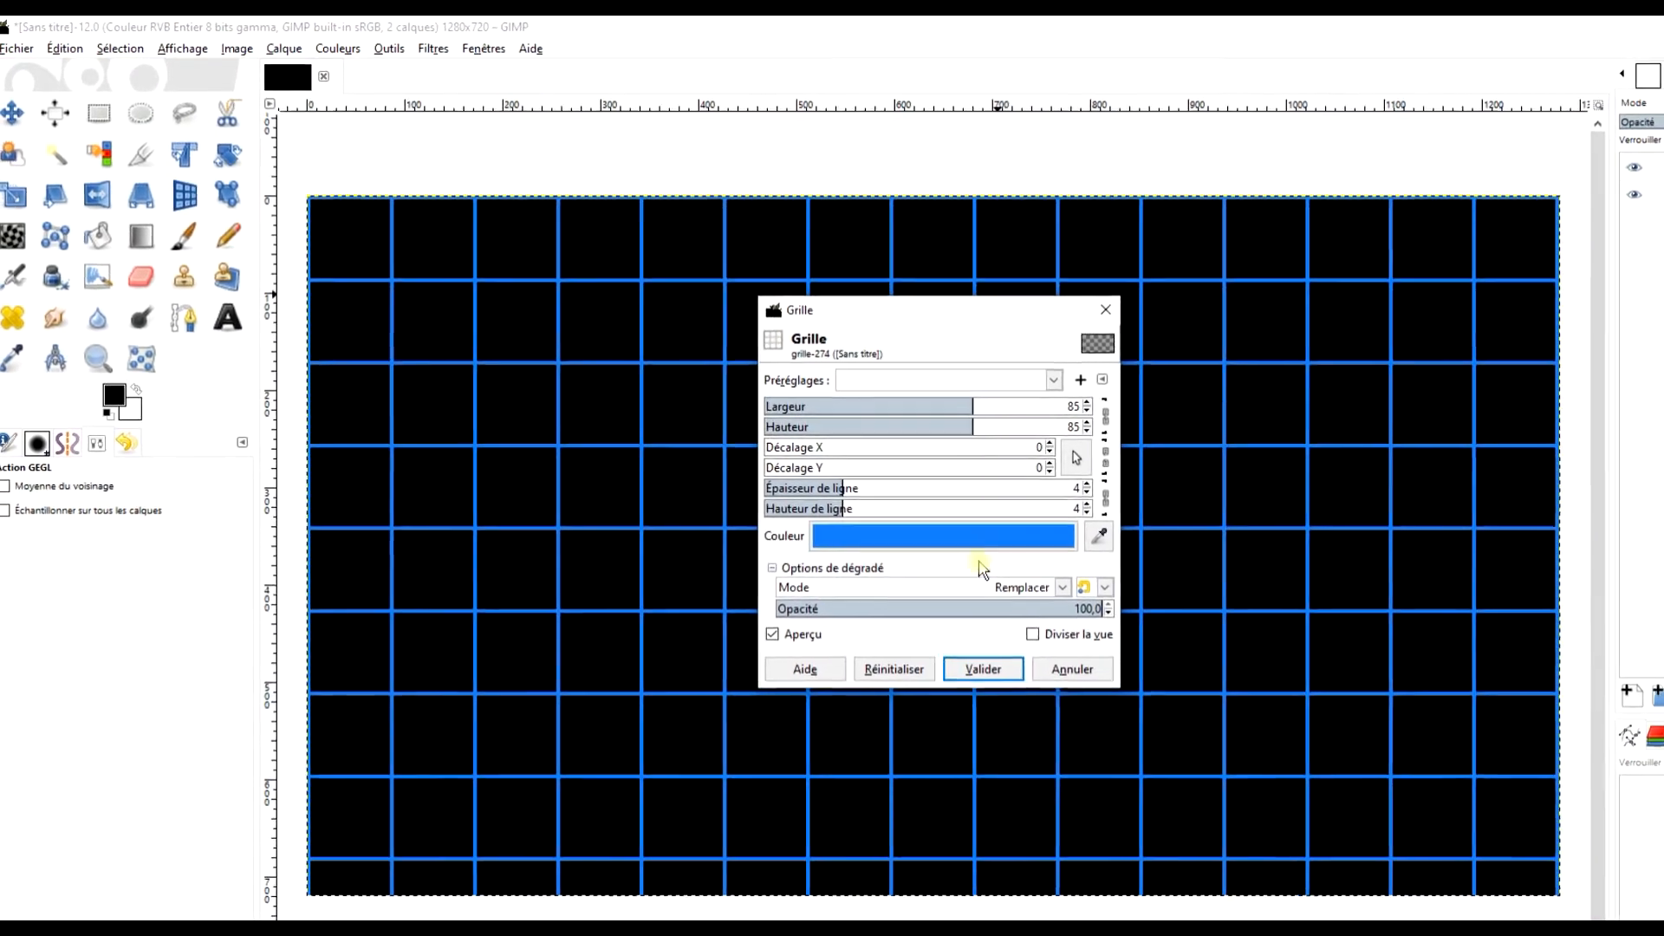
click(1013, 690)
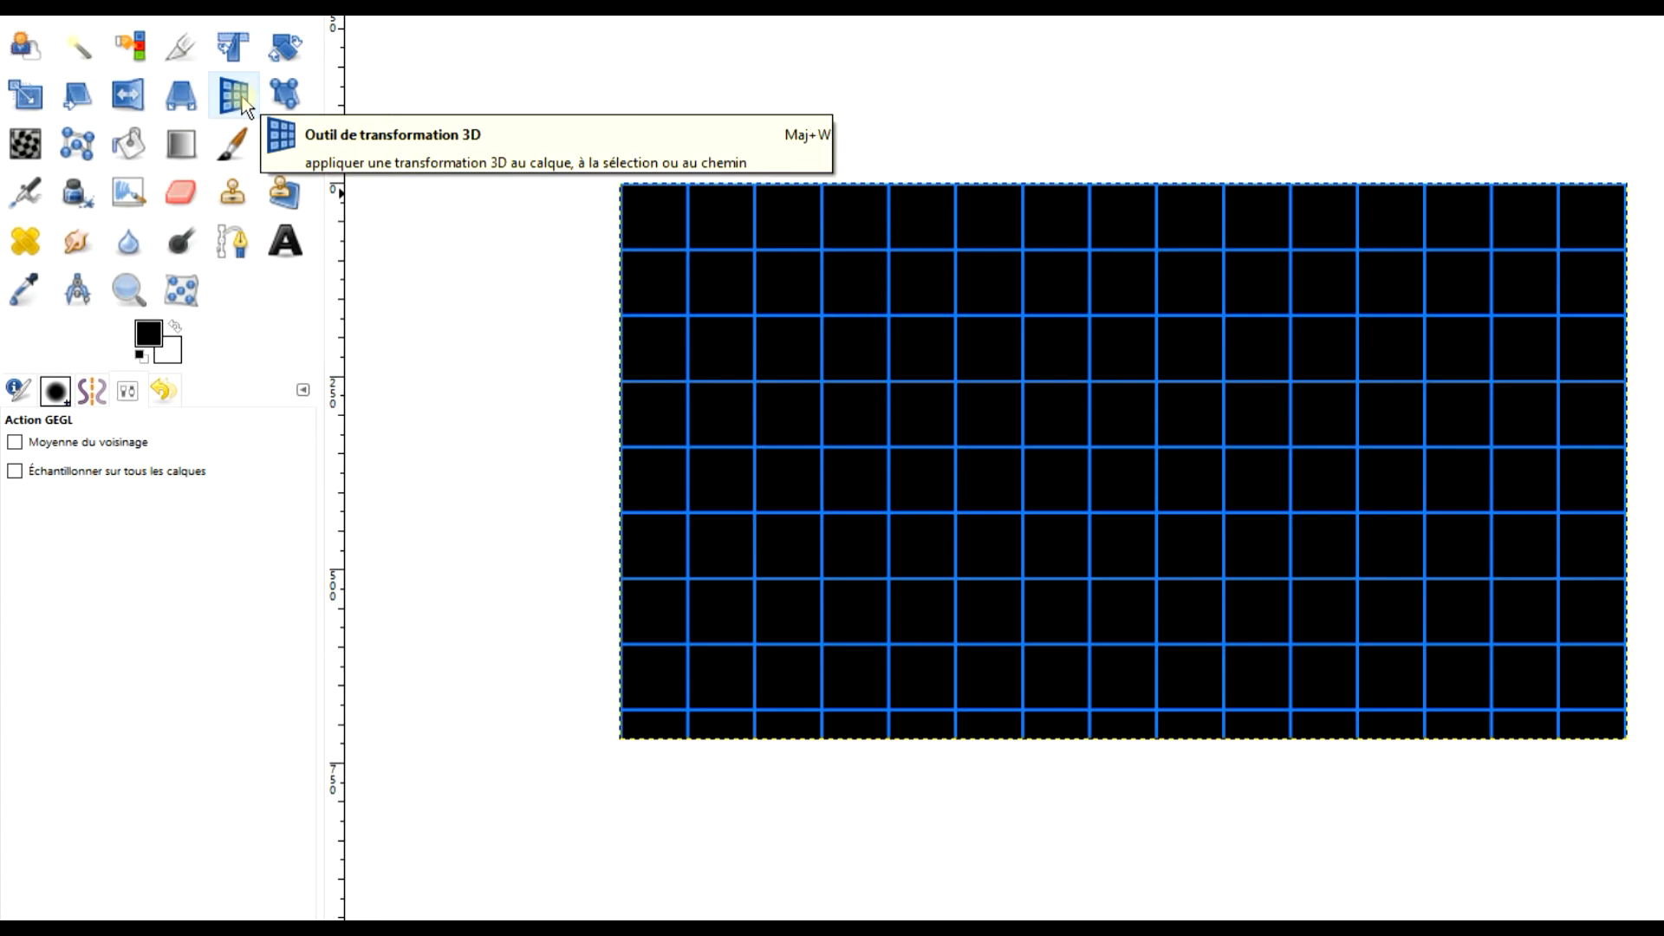
Tilt the grille layer backwards with the 3D Transform tool, setting the X angle to 76
click(241, 96)
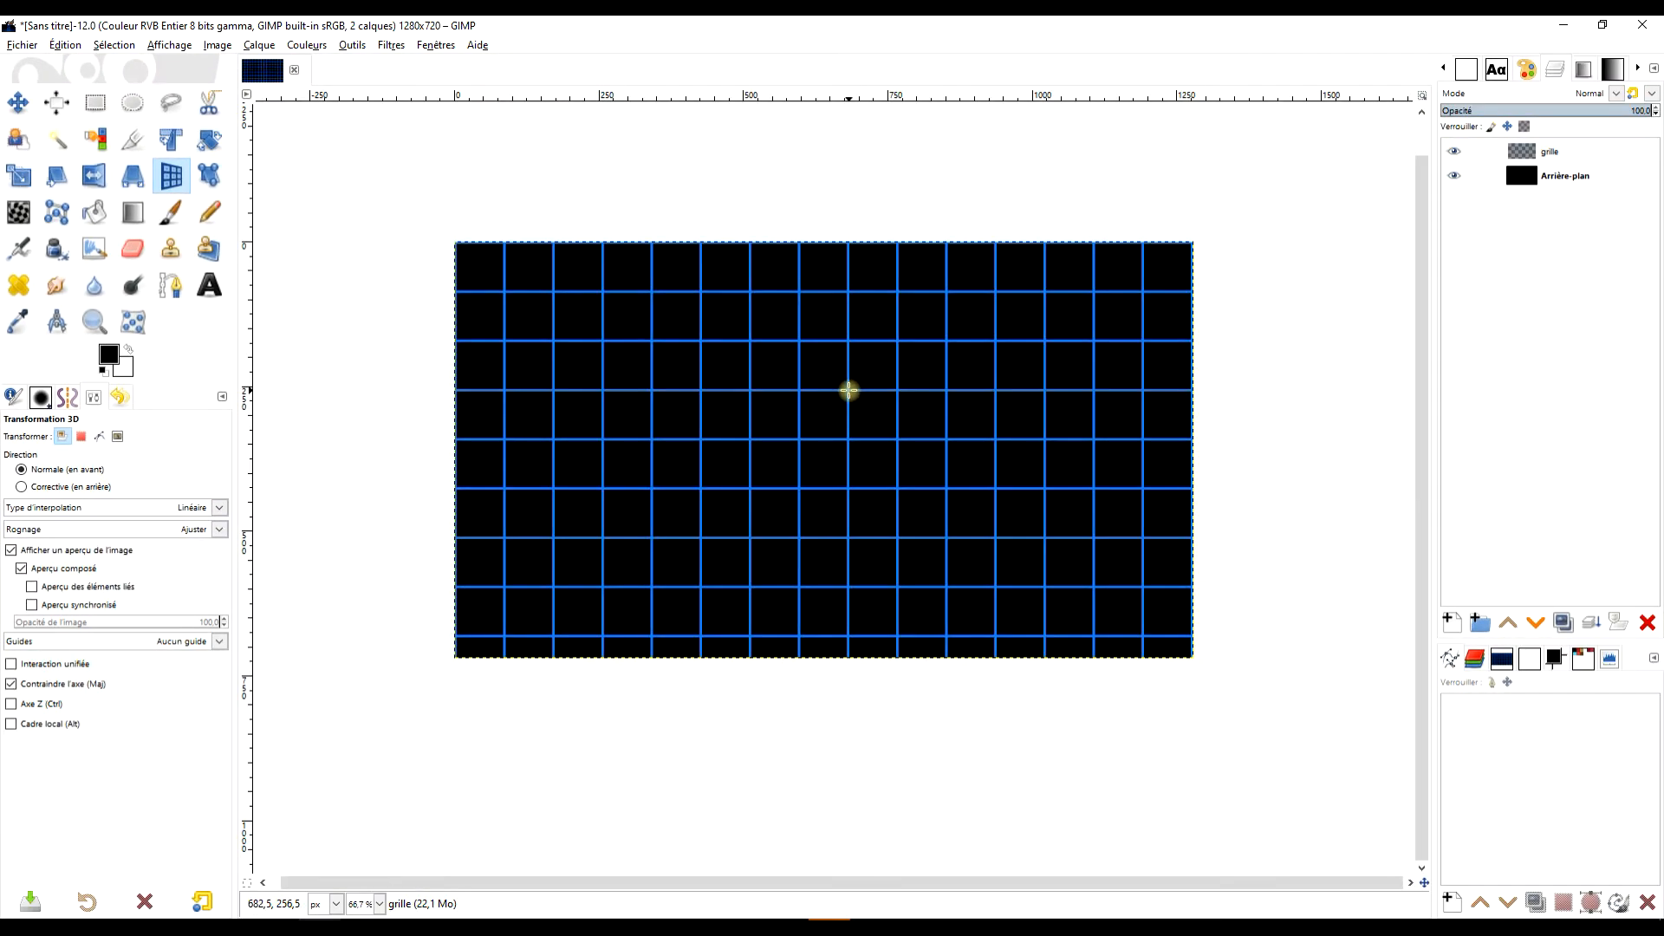
click(848, 391)
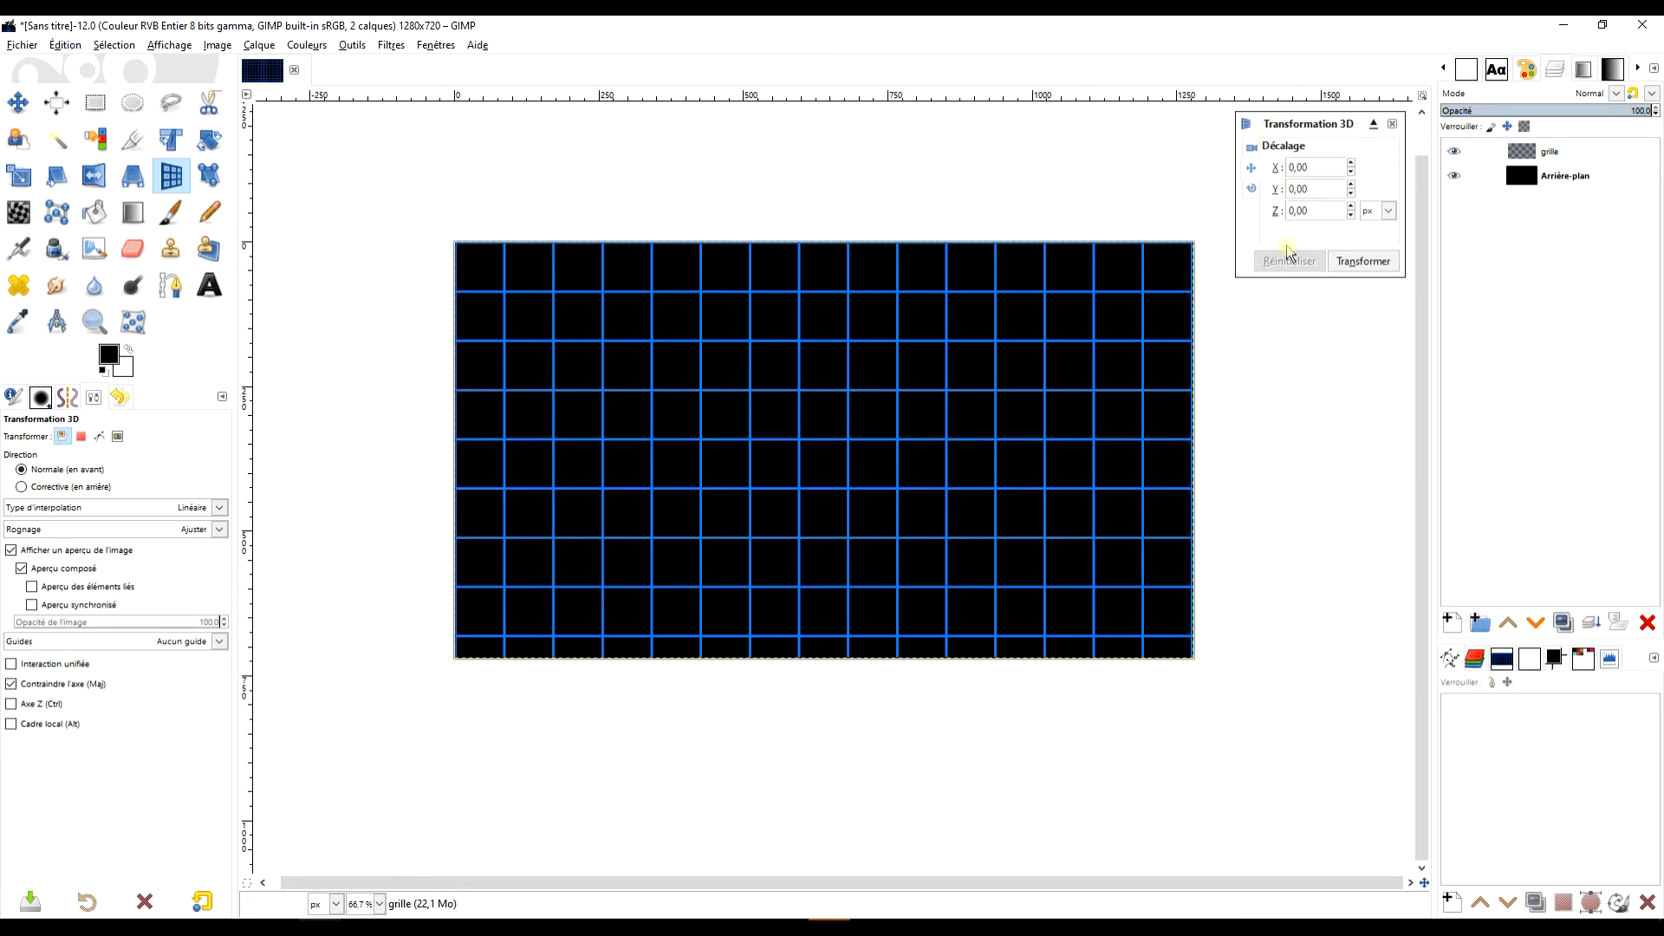
click(1251, 189)
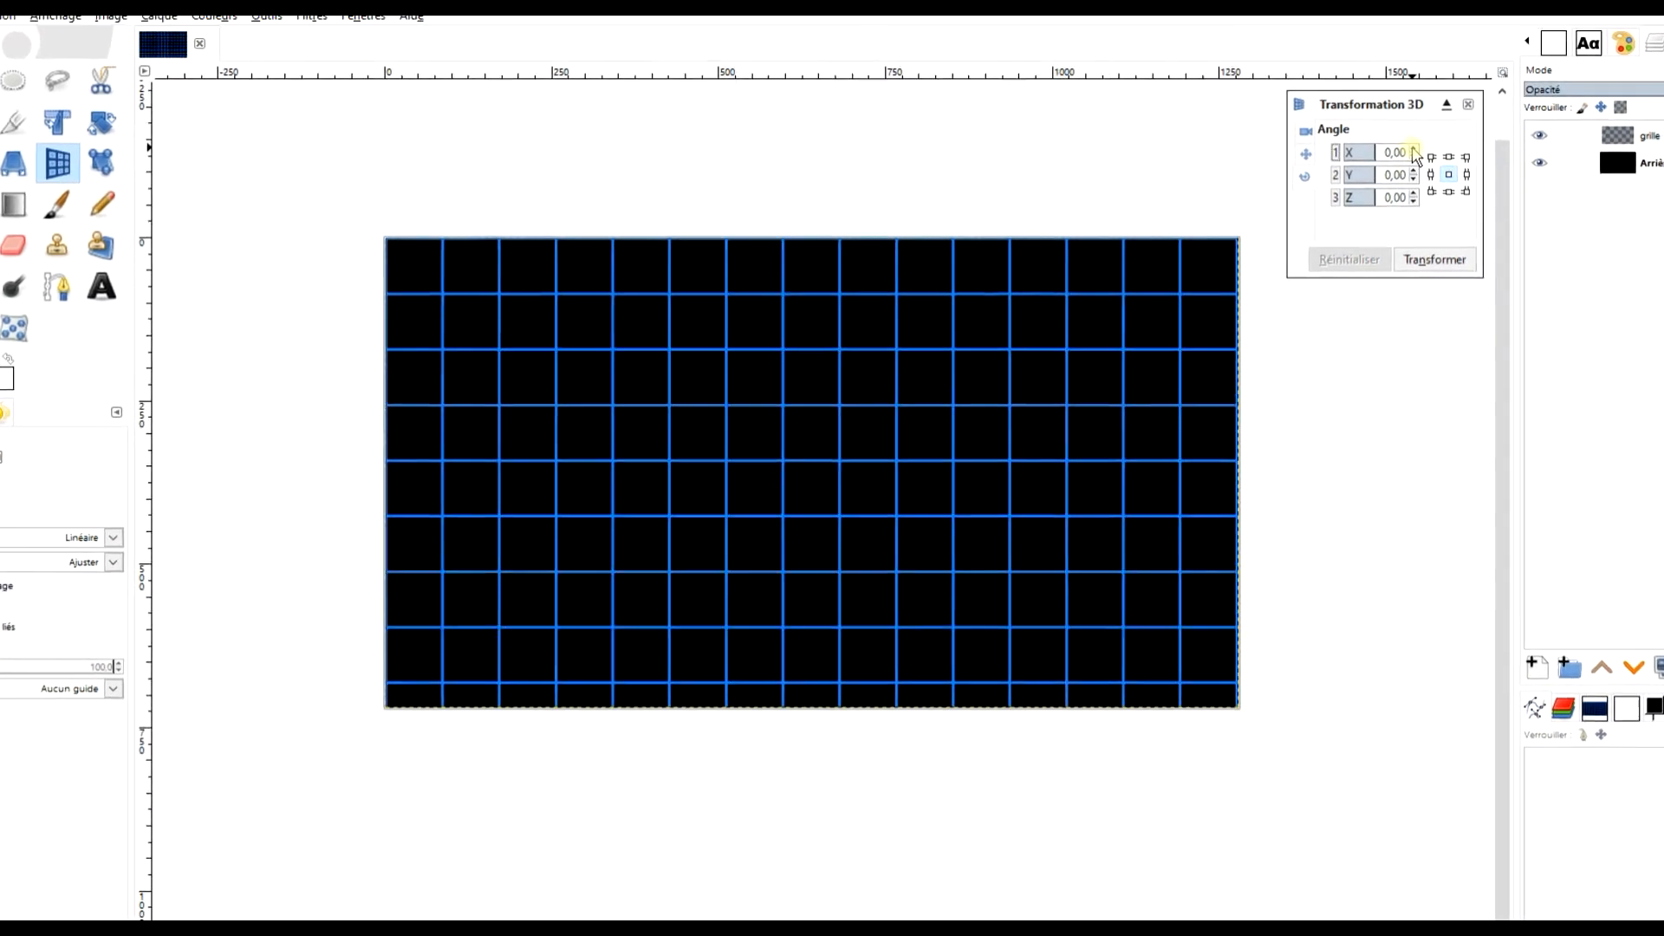
click(1413, 149)
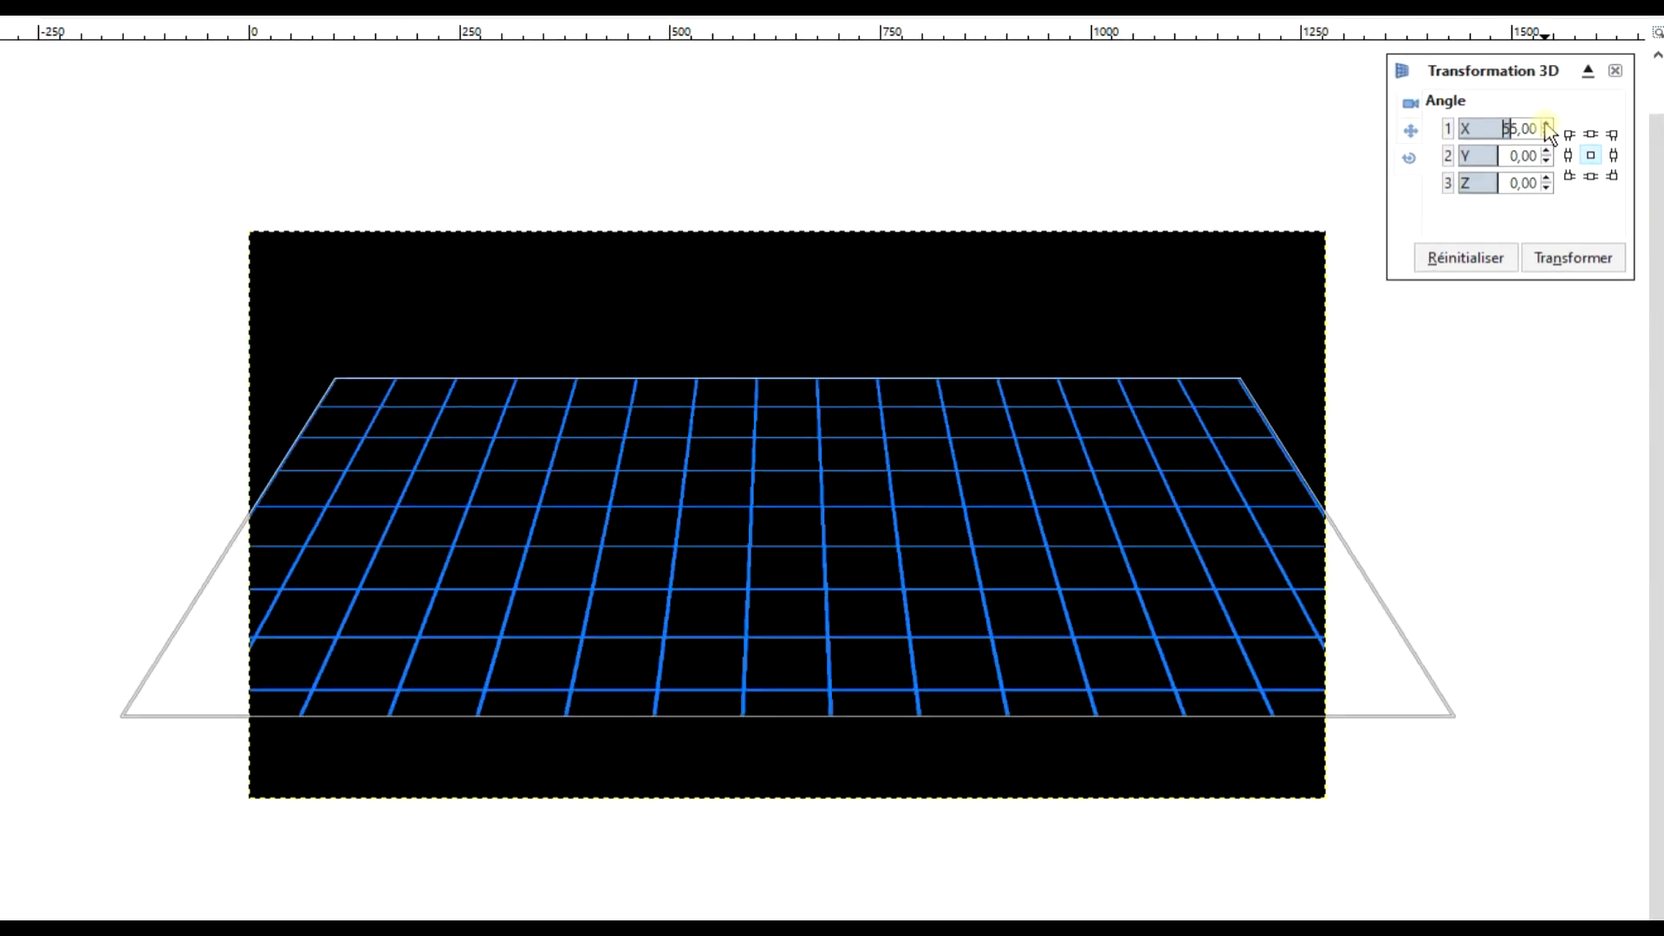
click(1547, 126)
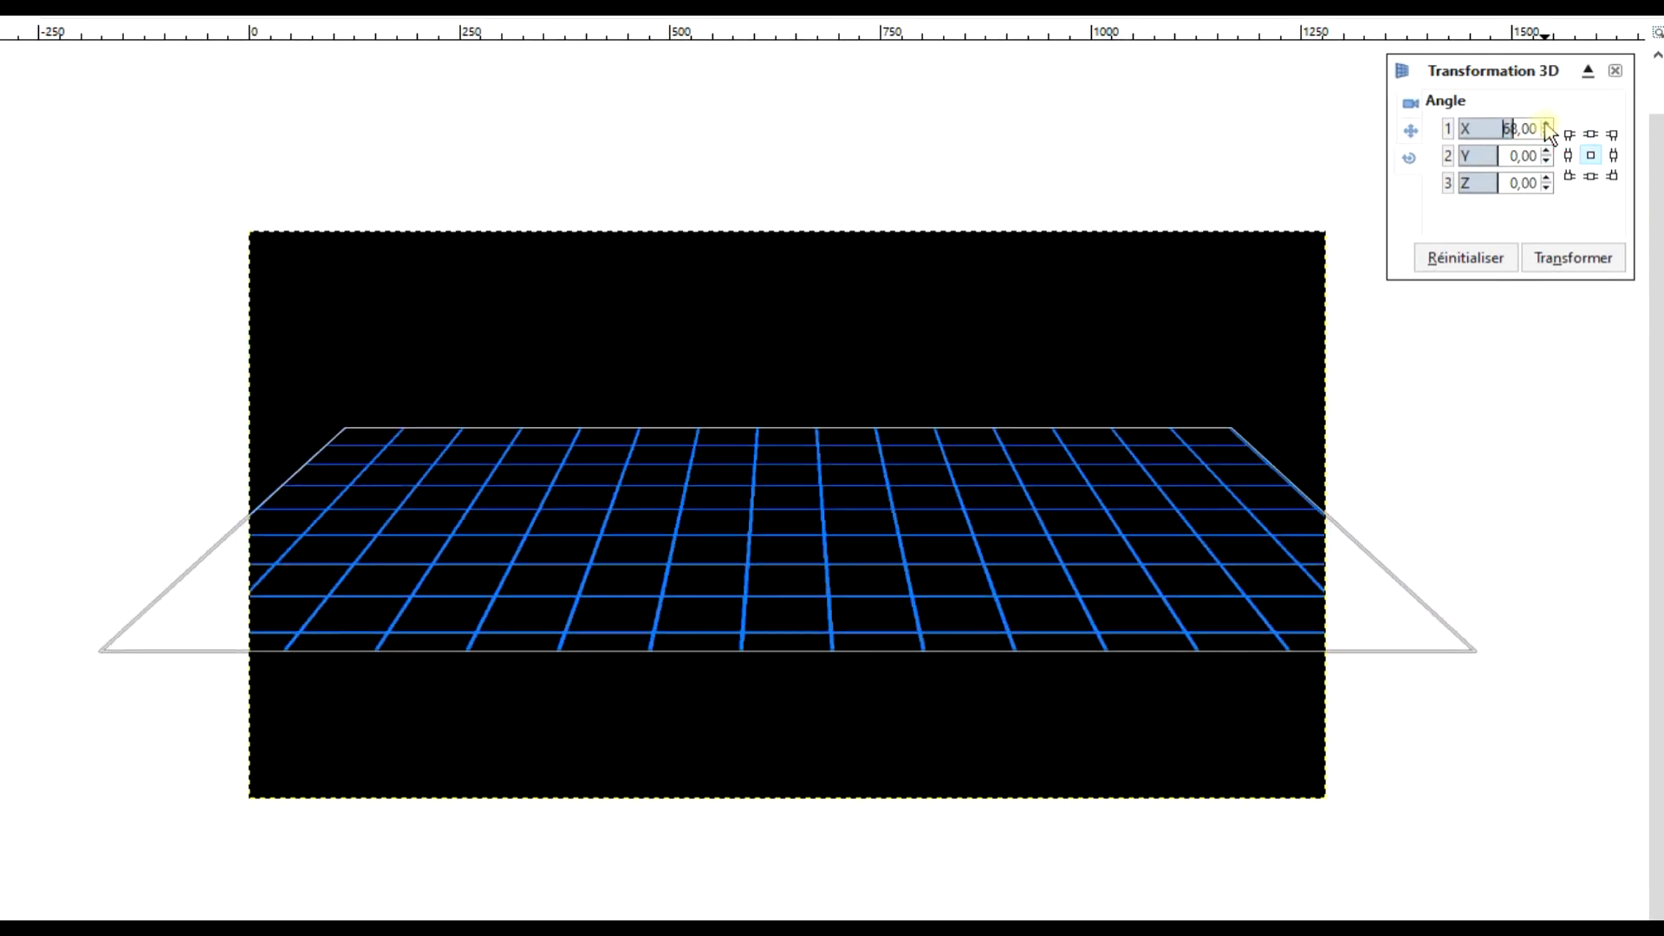
click(1546, 127)
click(1547, 127)
click(1547, 127)
click(1546, 126)
click(1547, 126)
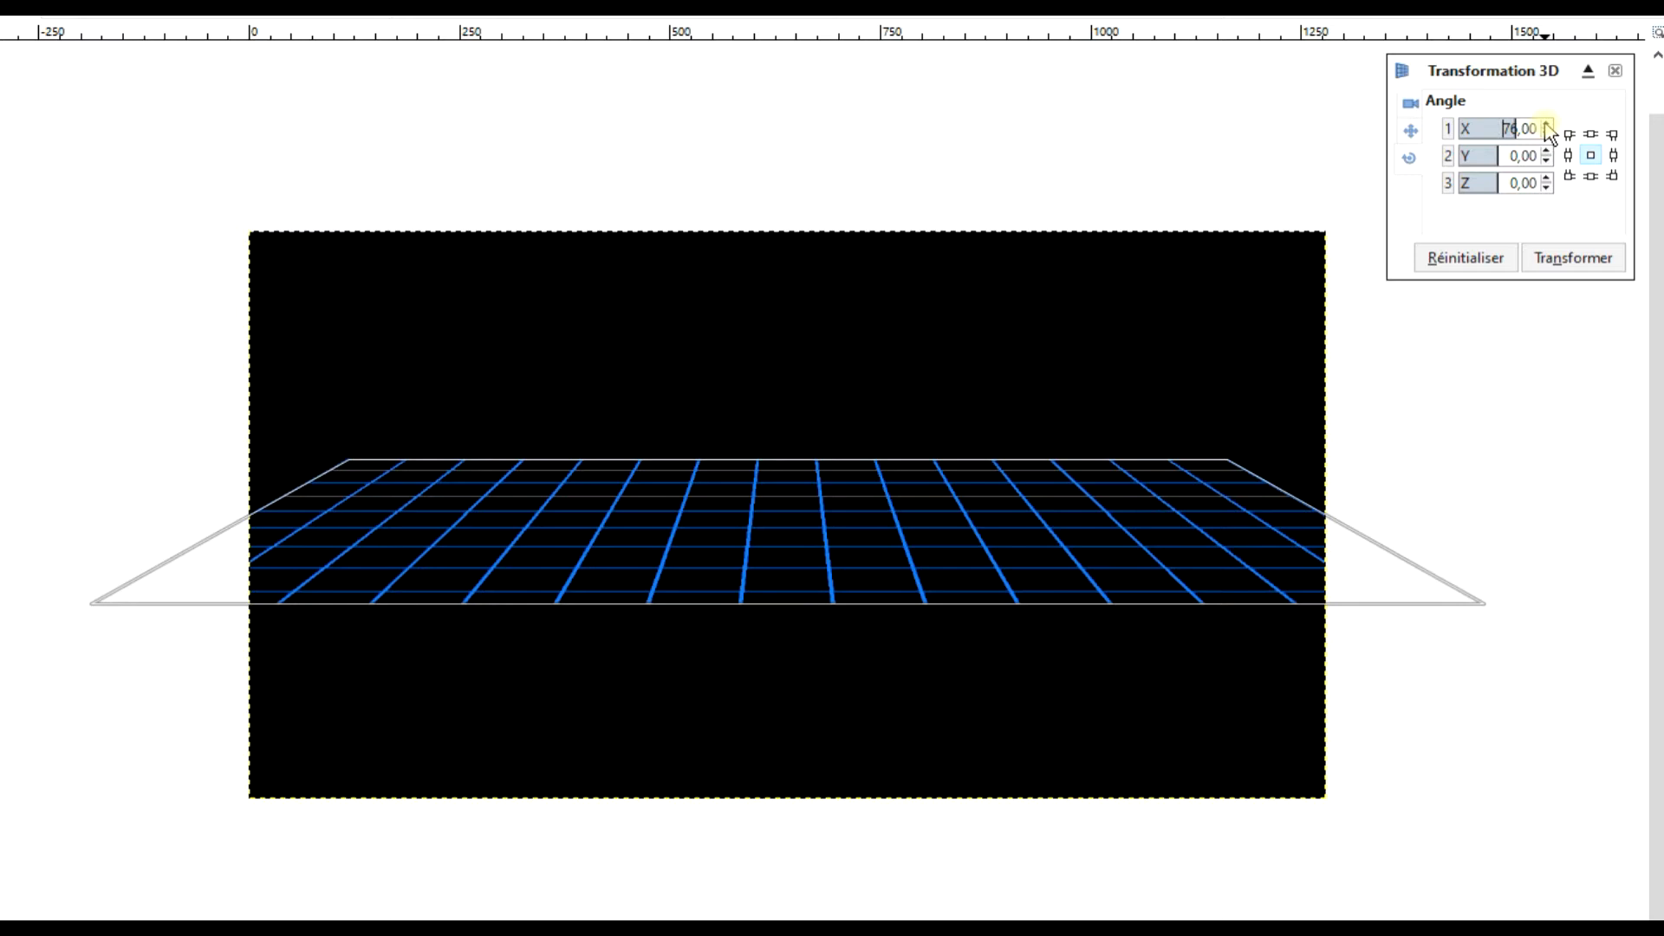
Offset the tilted grid along Y down to the canvas's lower edge and apply the 3D transformation
click(1410, 131)
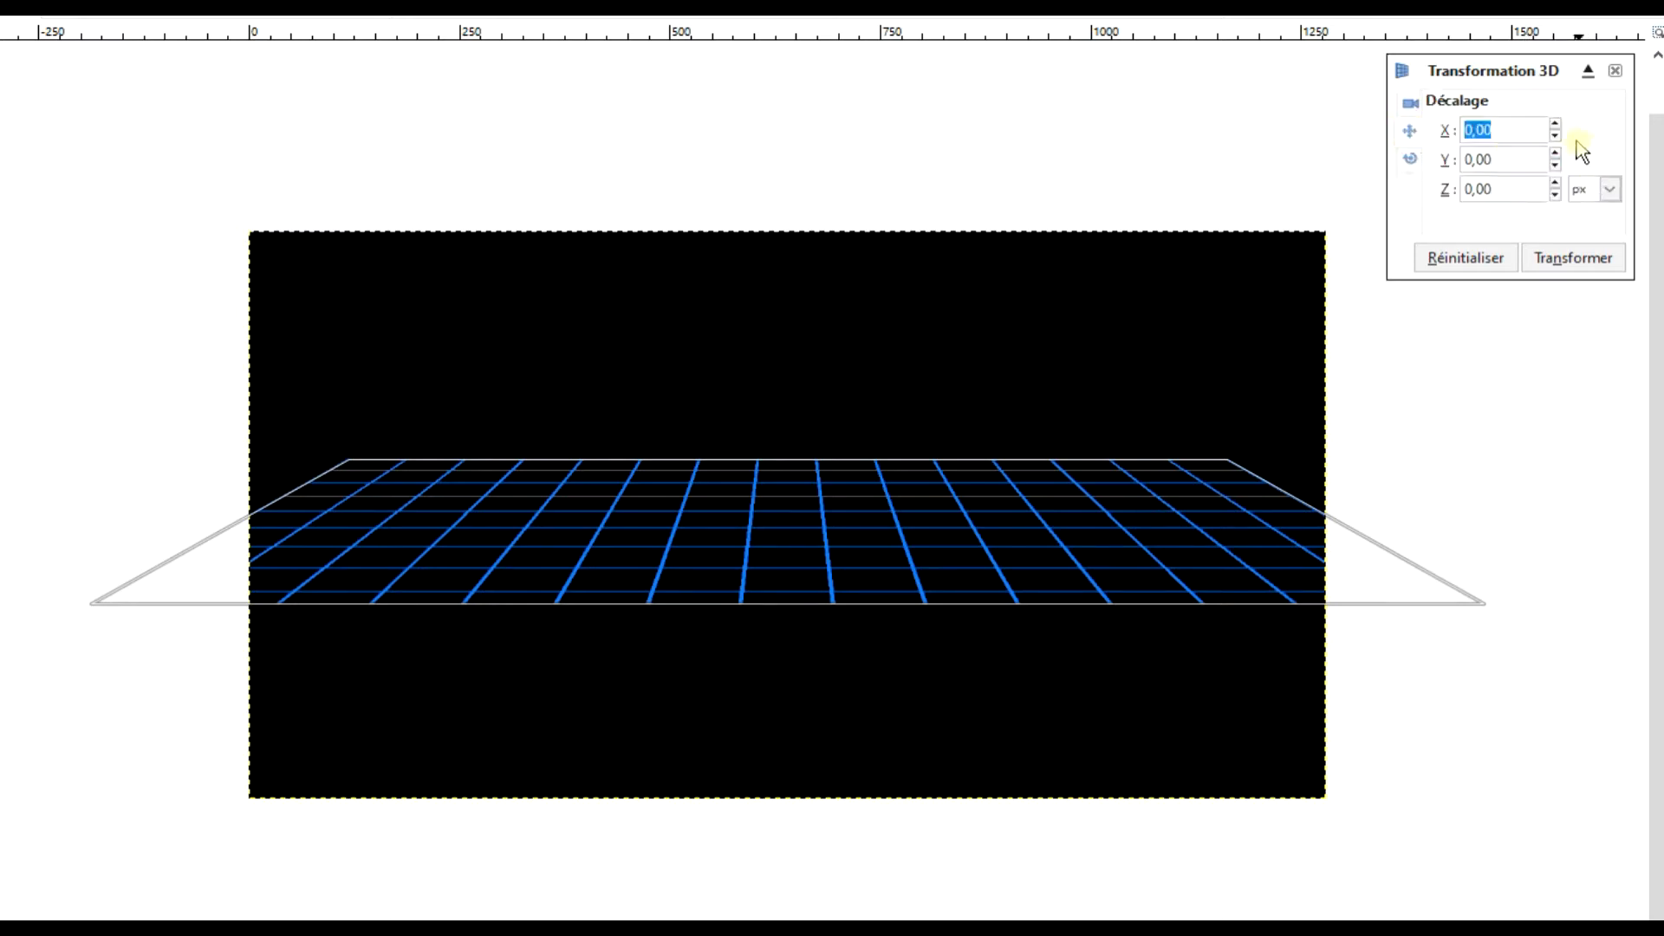
drag(1554, 155, 1555, 157)
click(1551, 258)
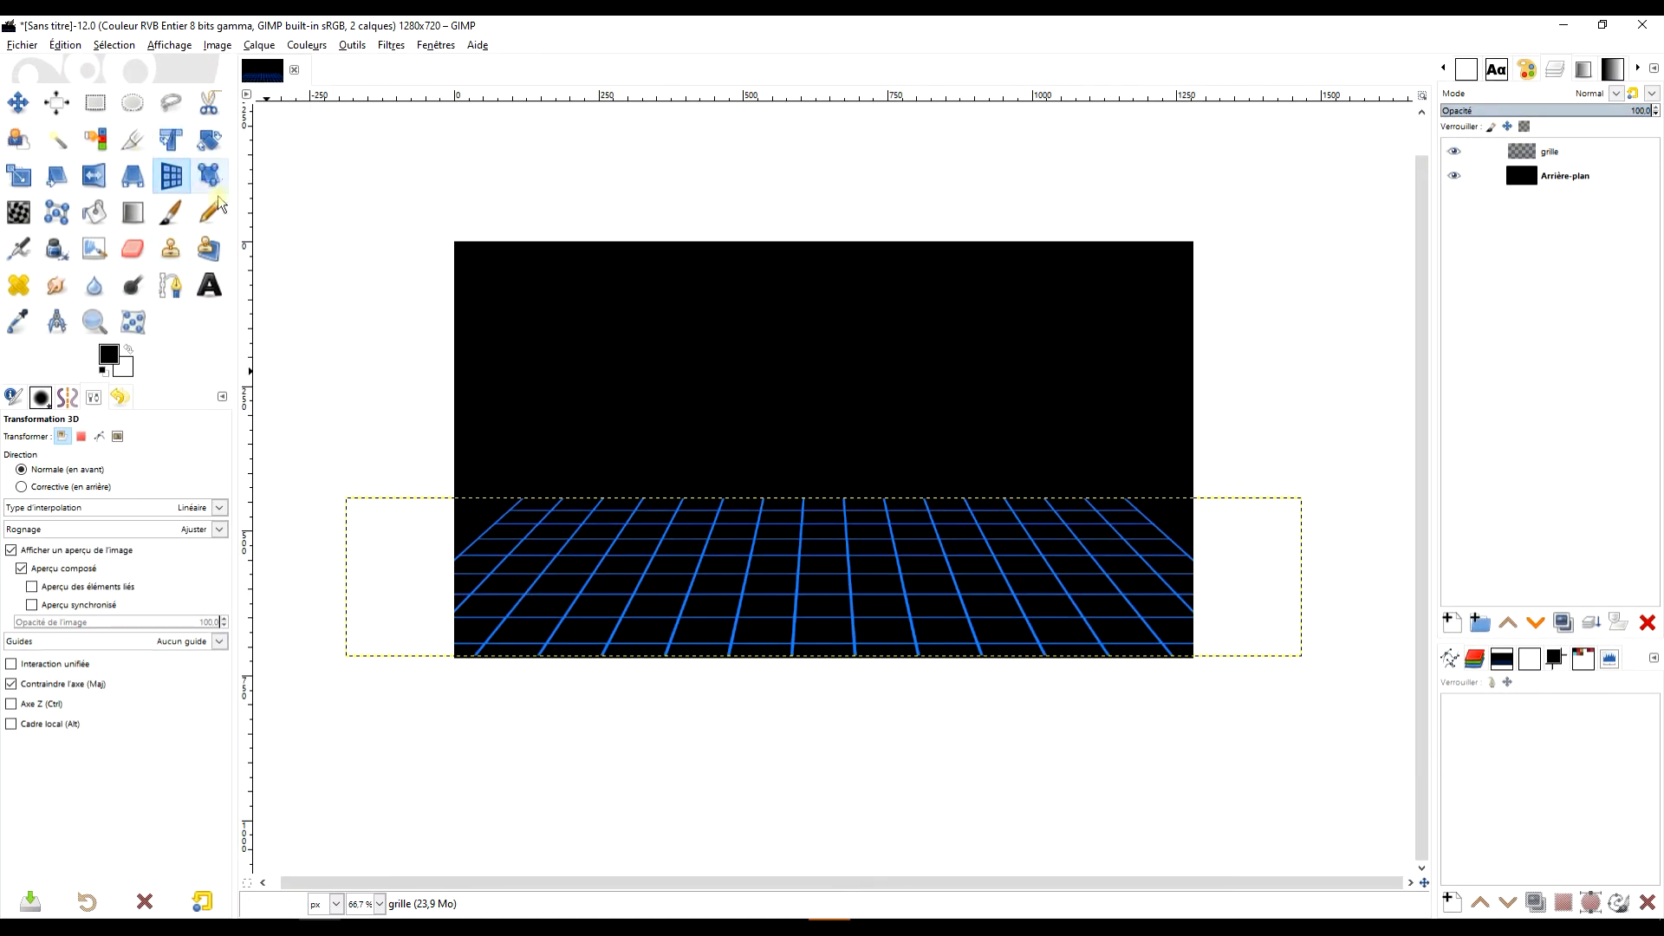
click(139, 176)
click(796, 555)
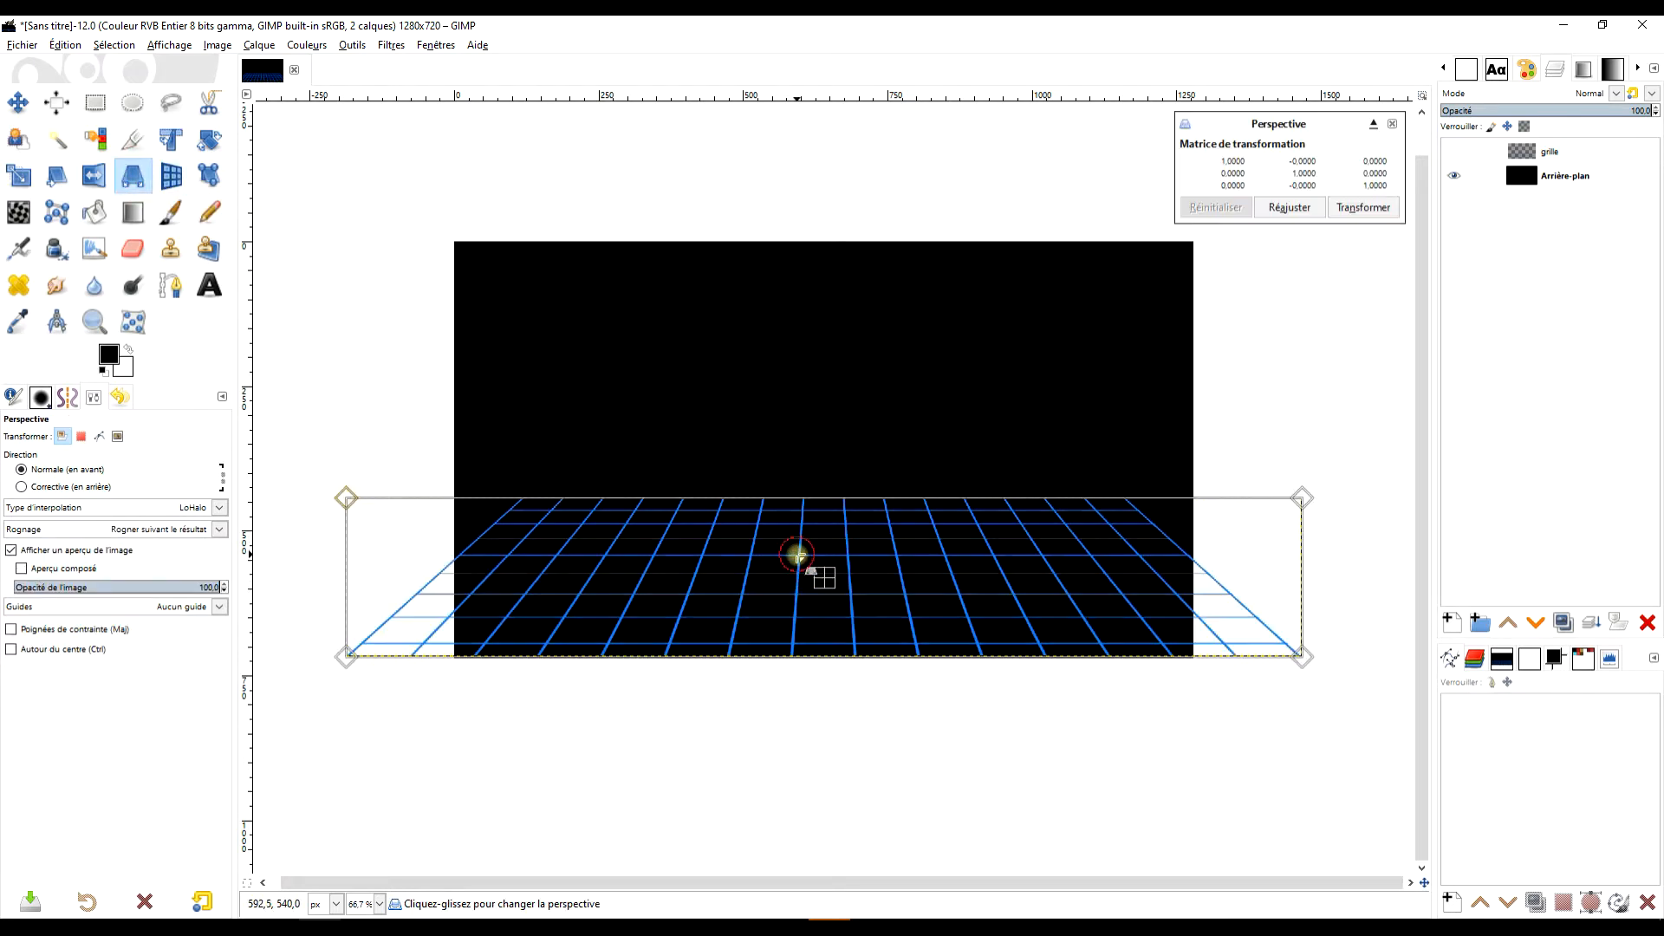
drag(430, 512, 479, 521)
click(1216, 208)
drag(1266, 472, 1010, 439)
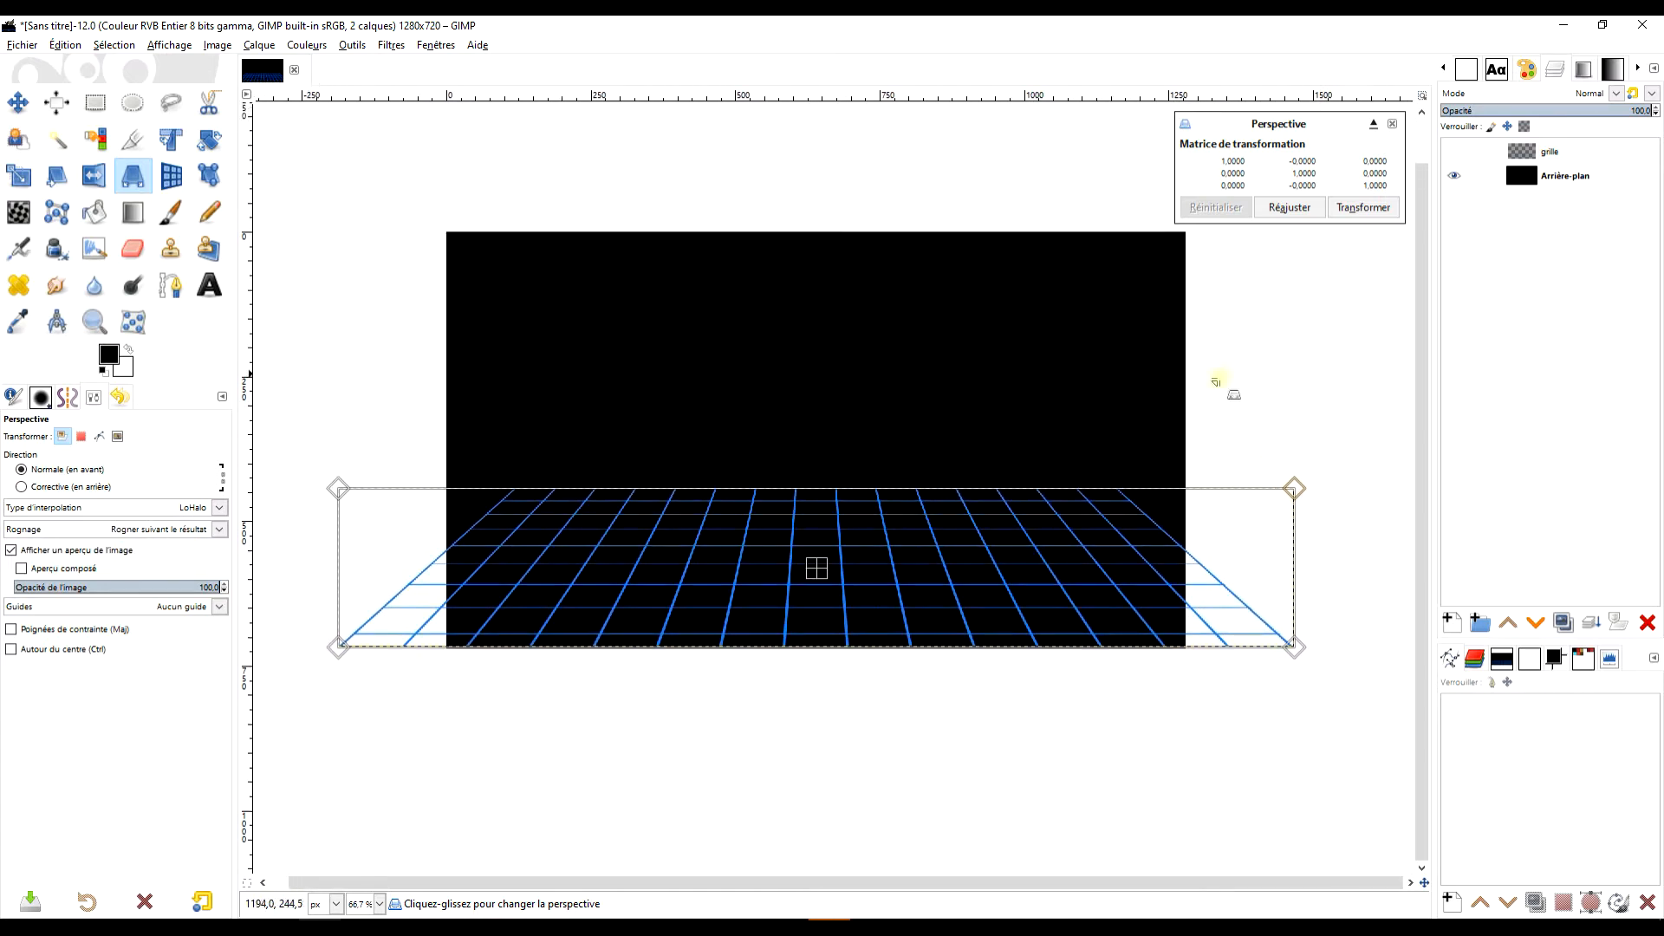
click(1391, 124)
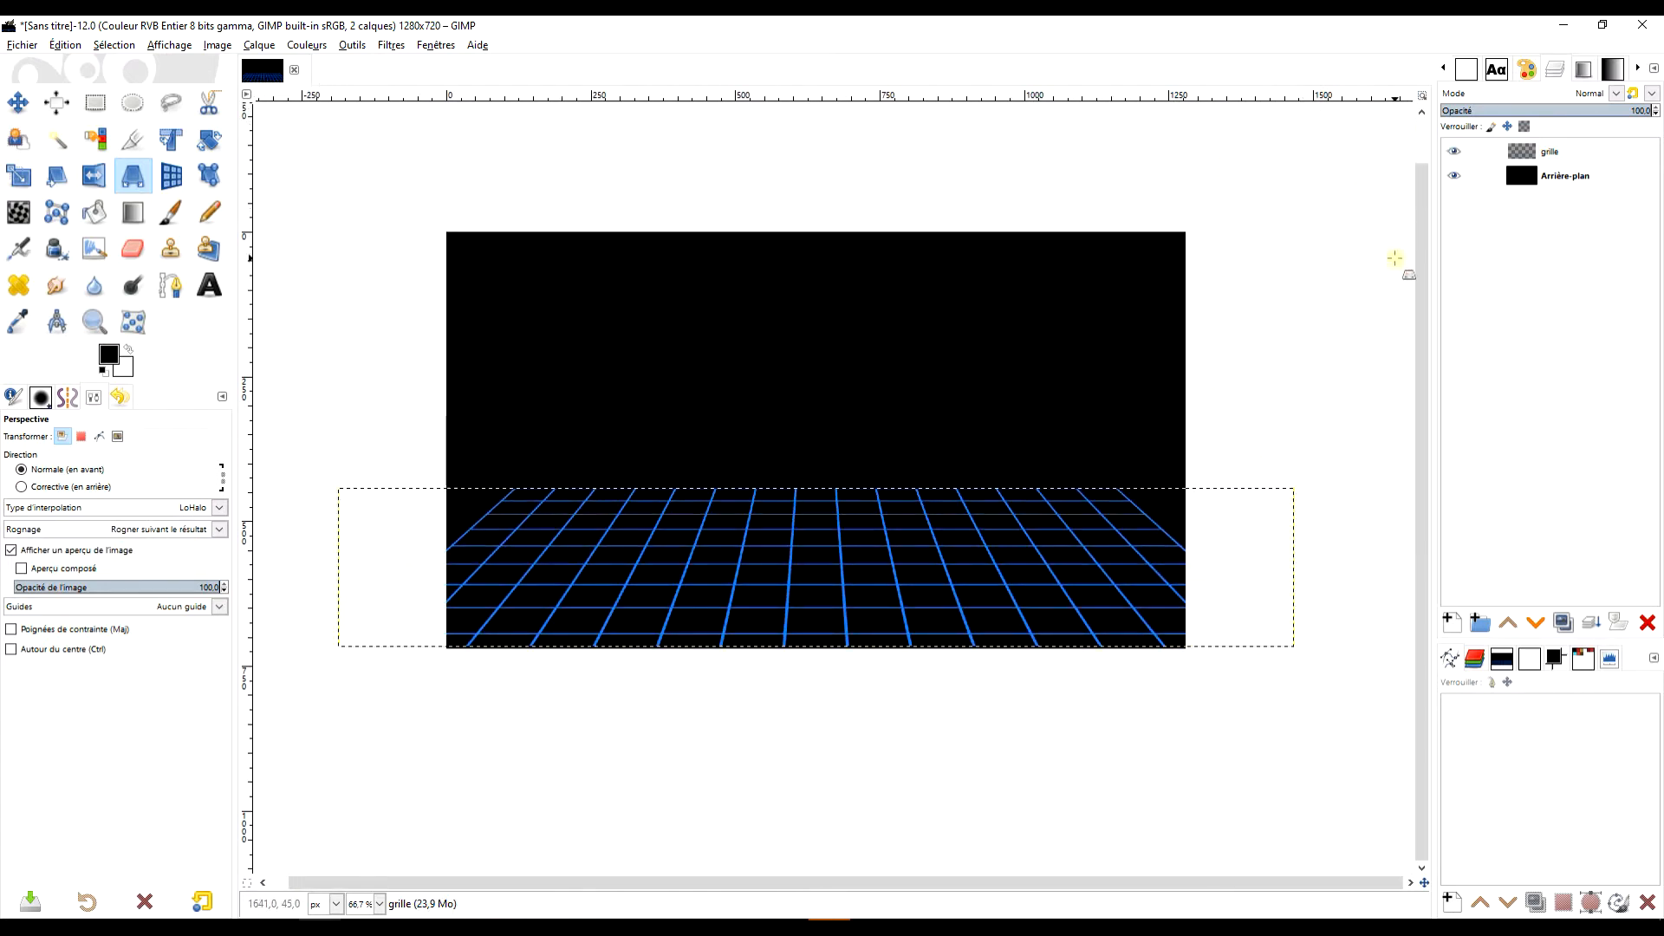
Resize the grille layer to the image dimensions and duplicate it
click(1555, 152)
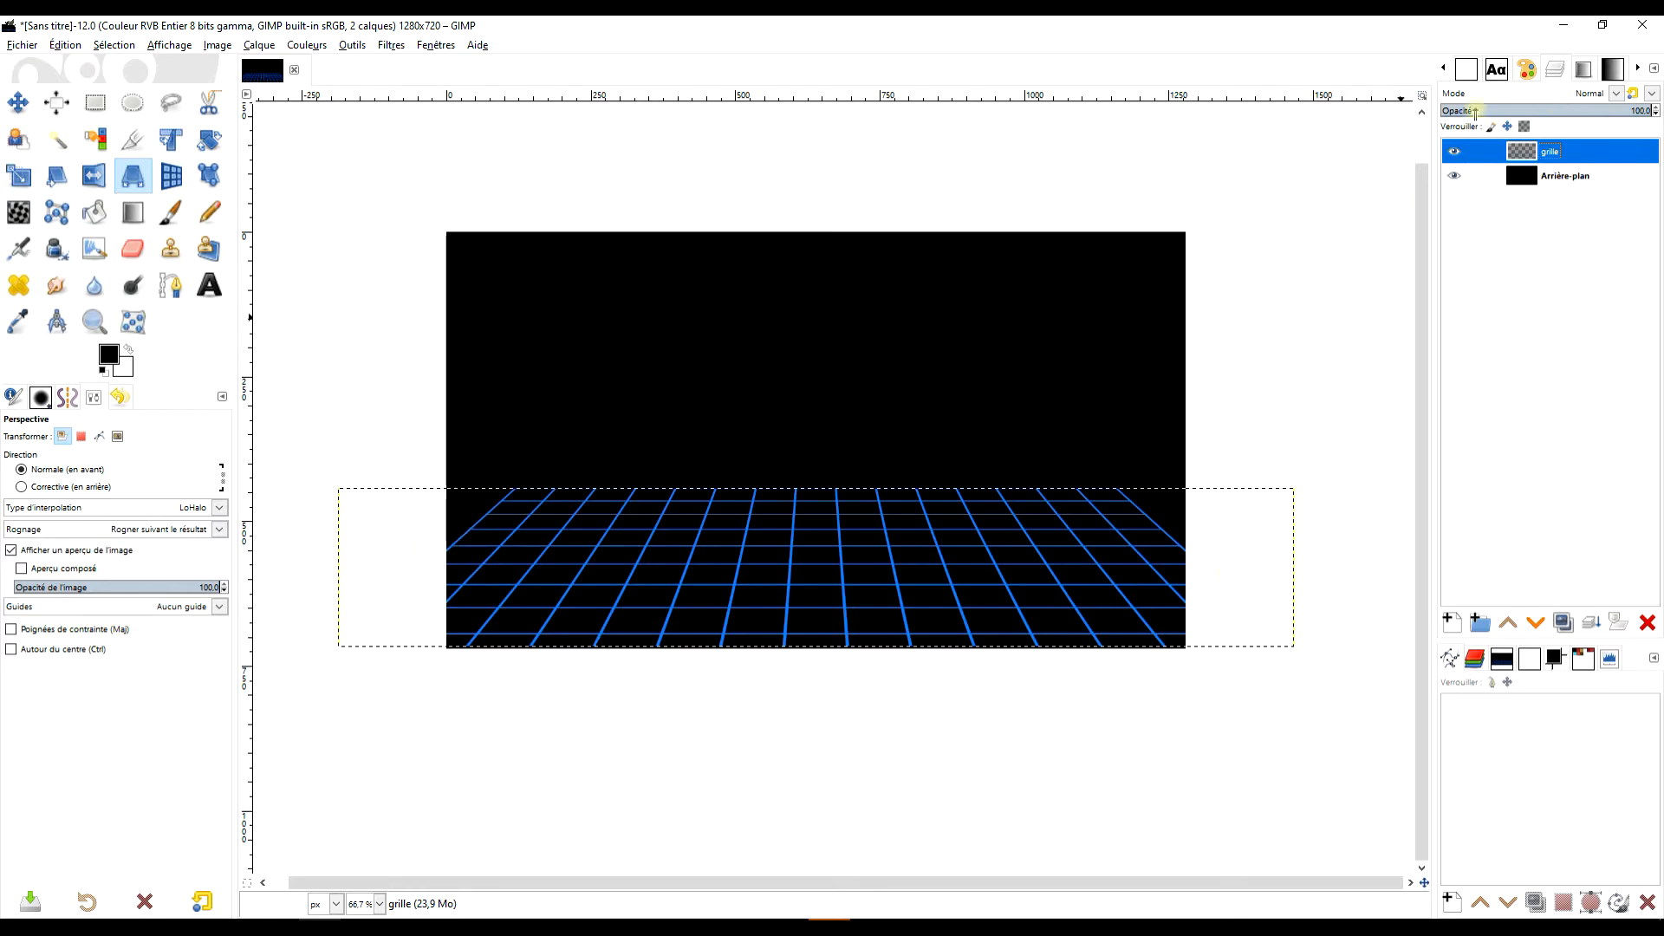
right_click(1523, 152)
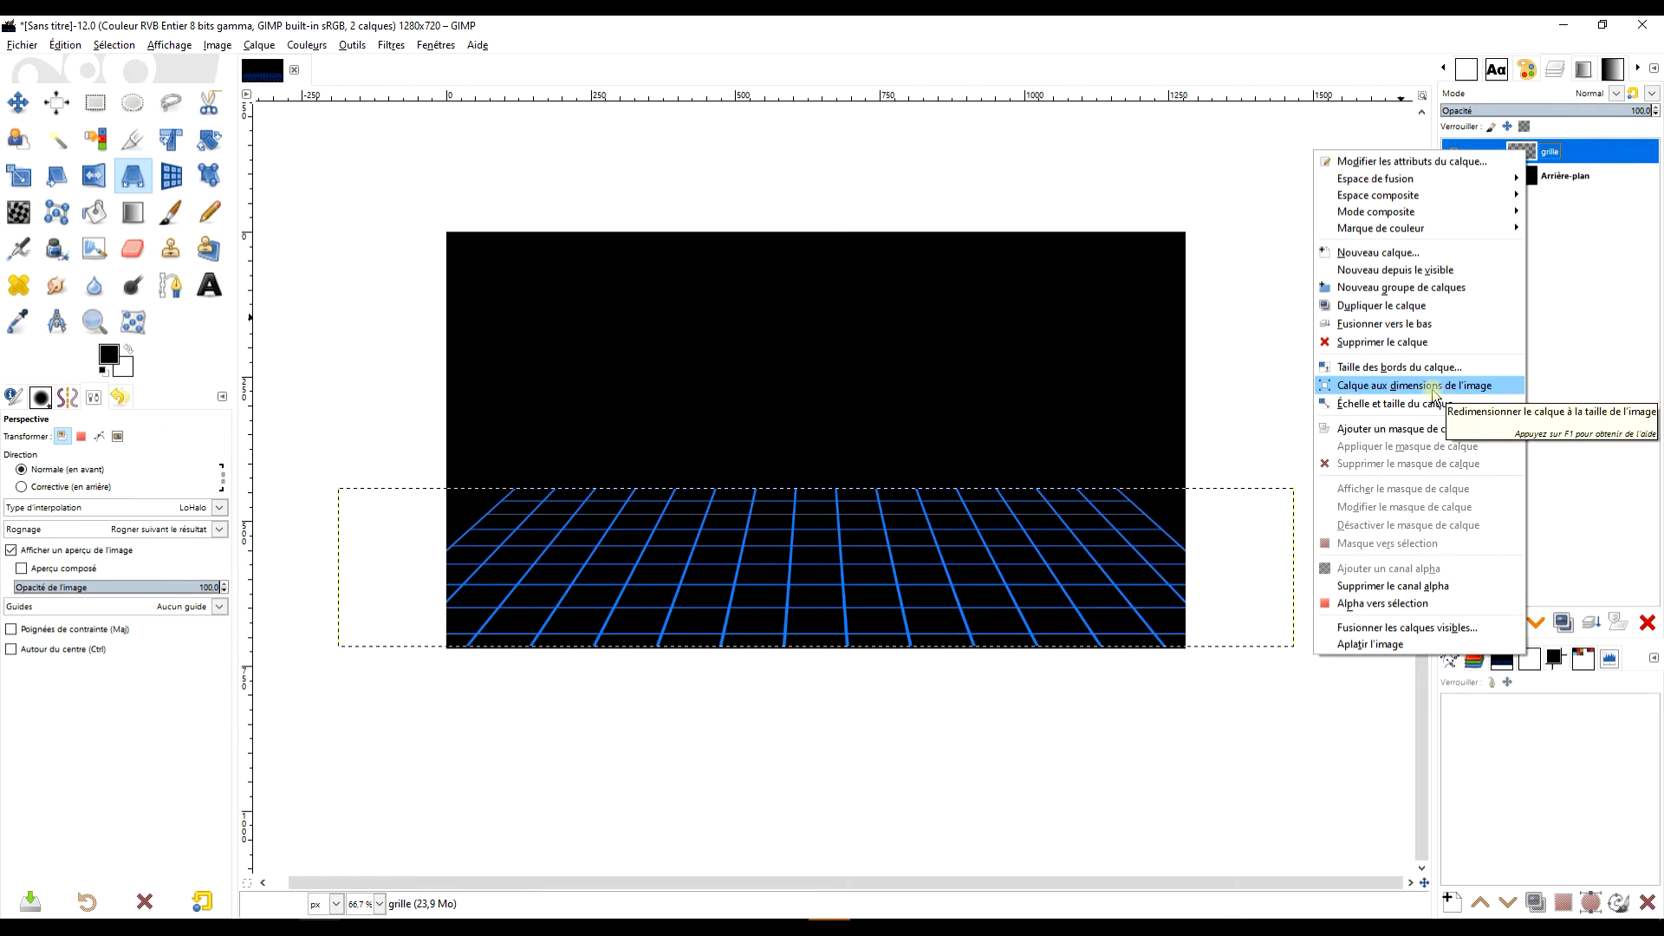
click(1434, 387)
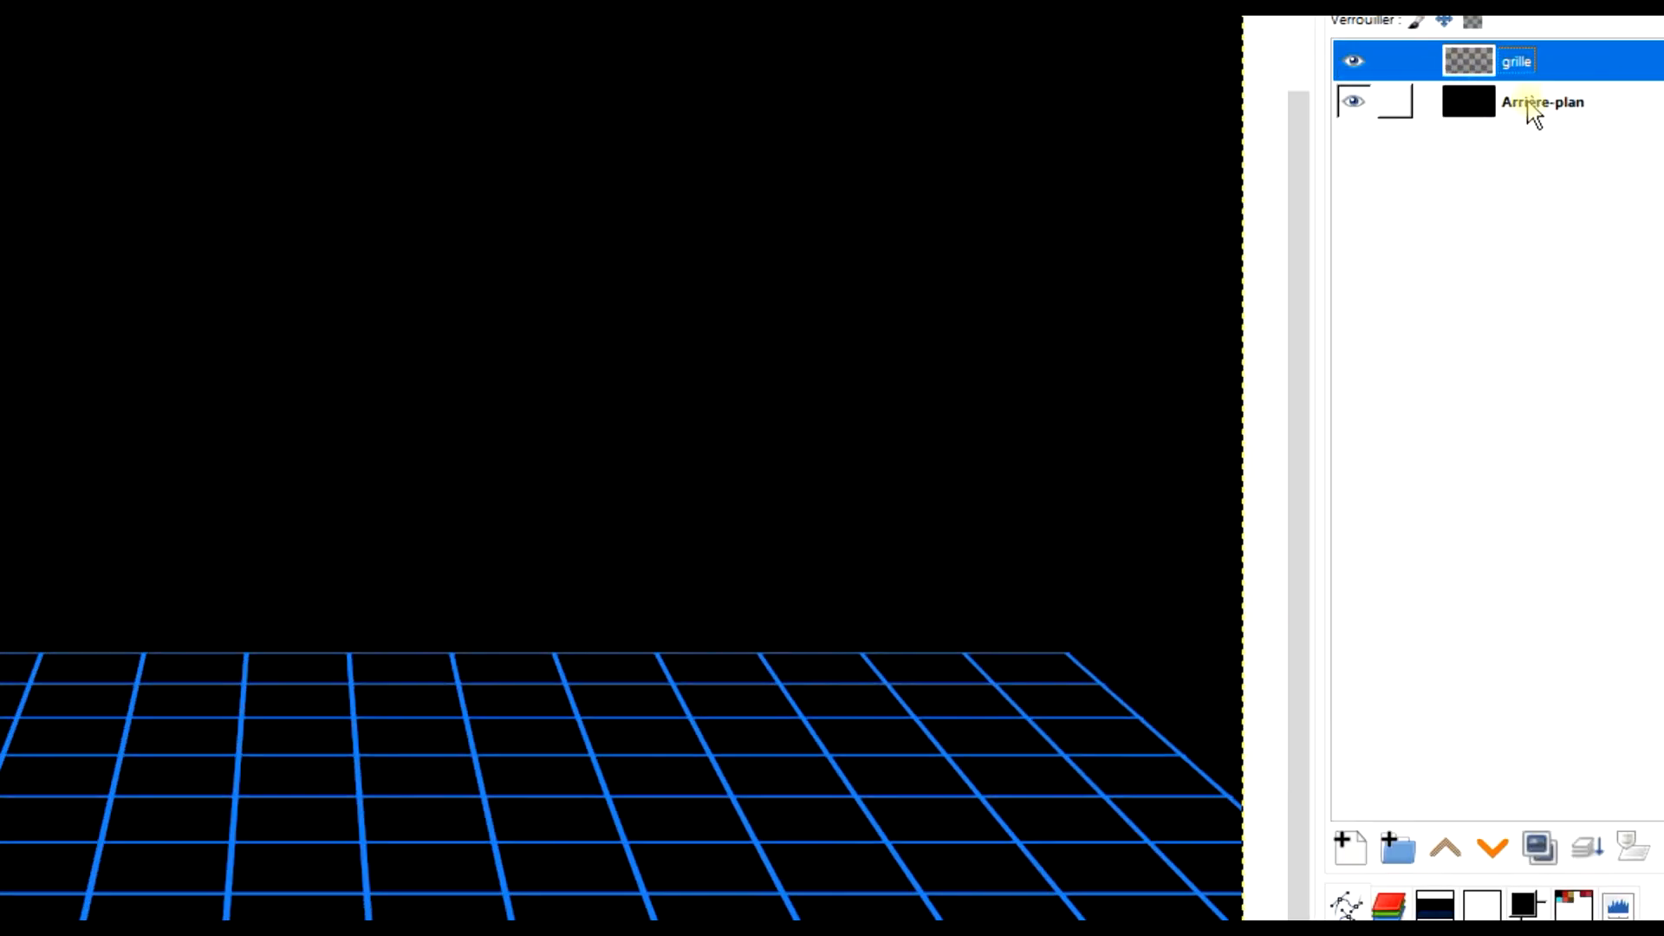
click(1539, 848)
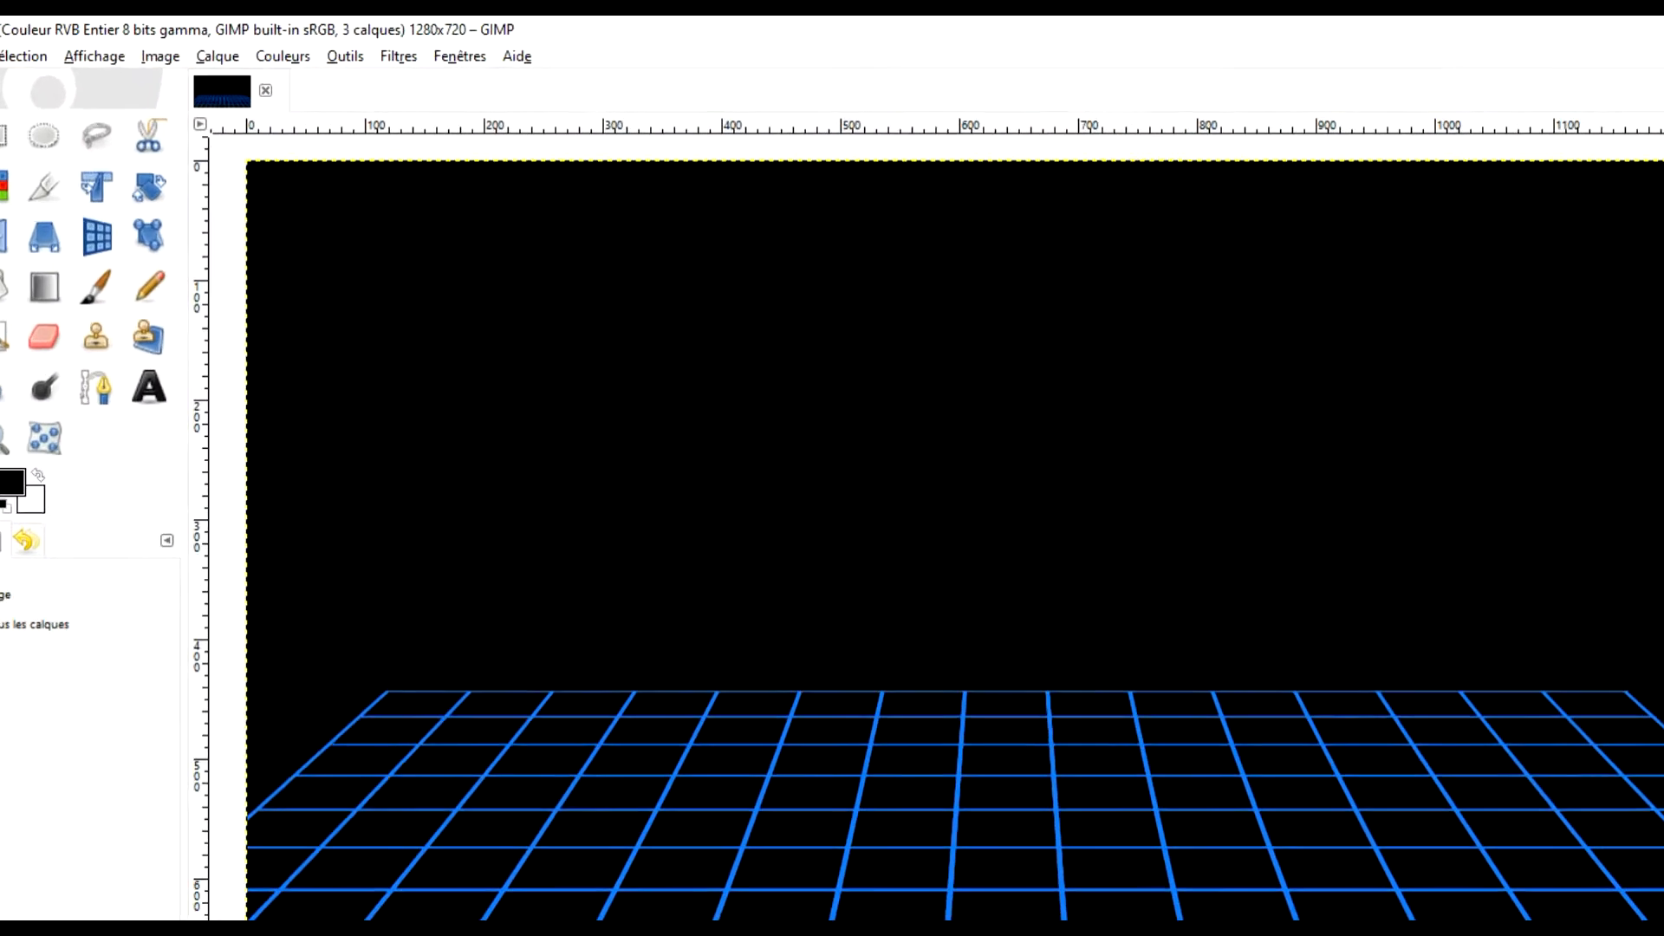
Apply a Gaussian blur of 4.86 in X and Y to the copied grille layer
click(403, 78)
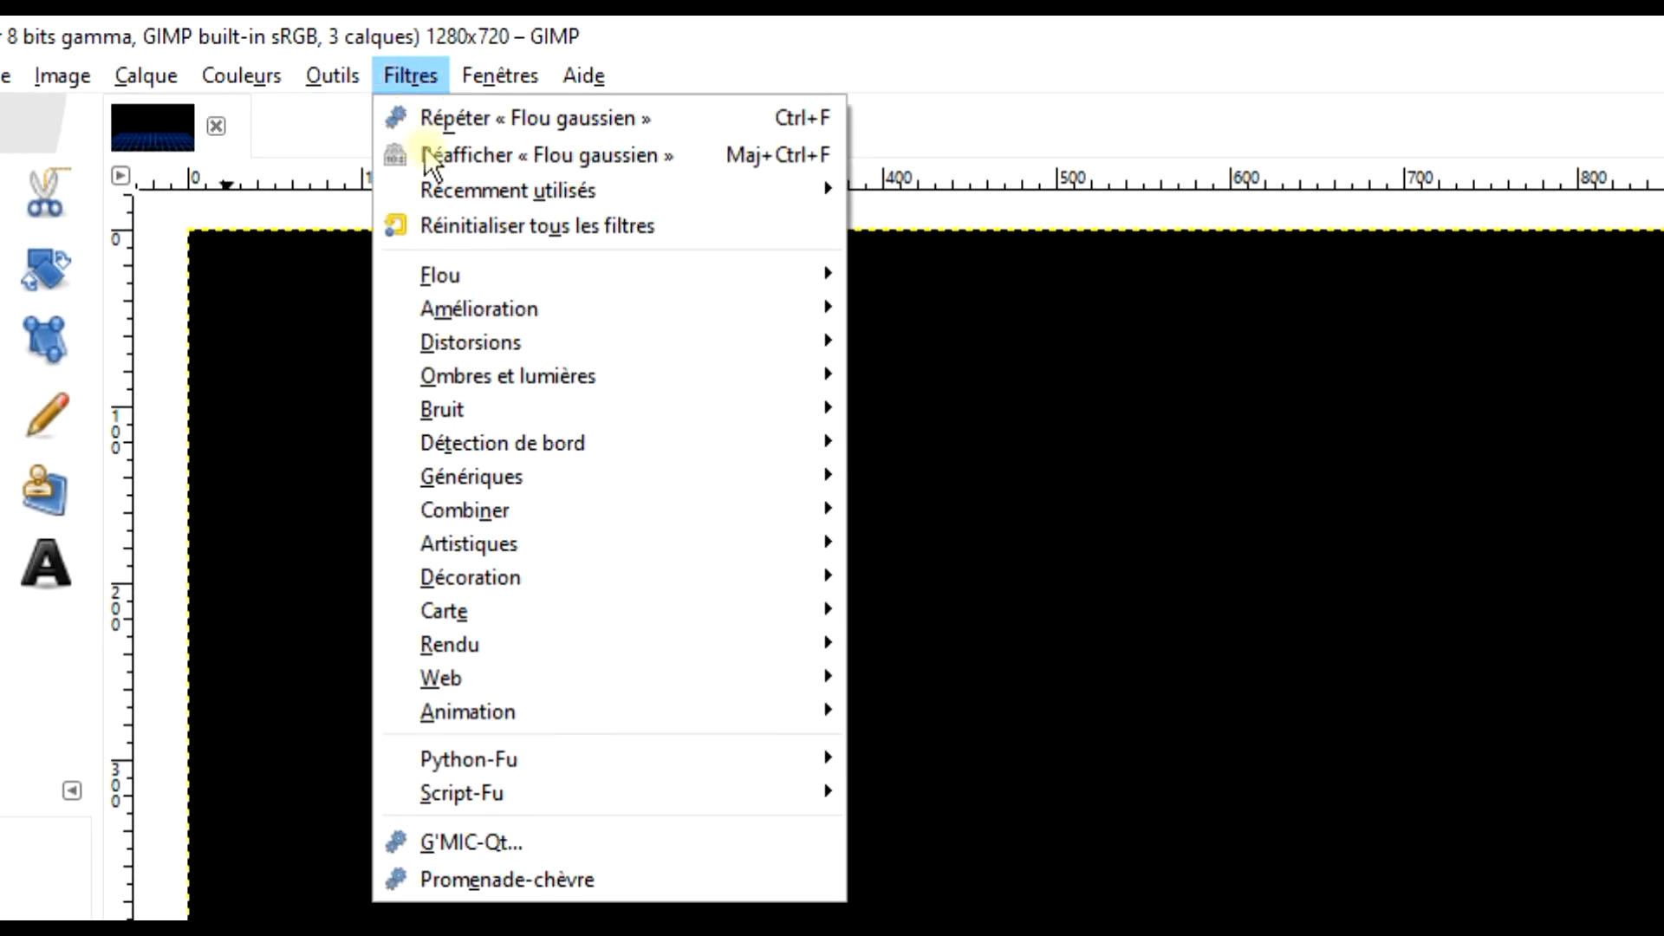
mouse_move(553, 284)
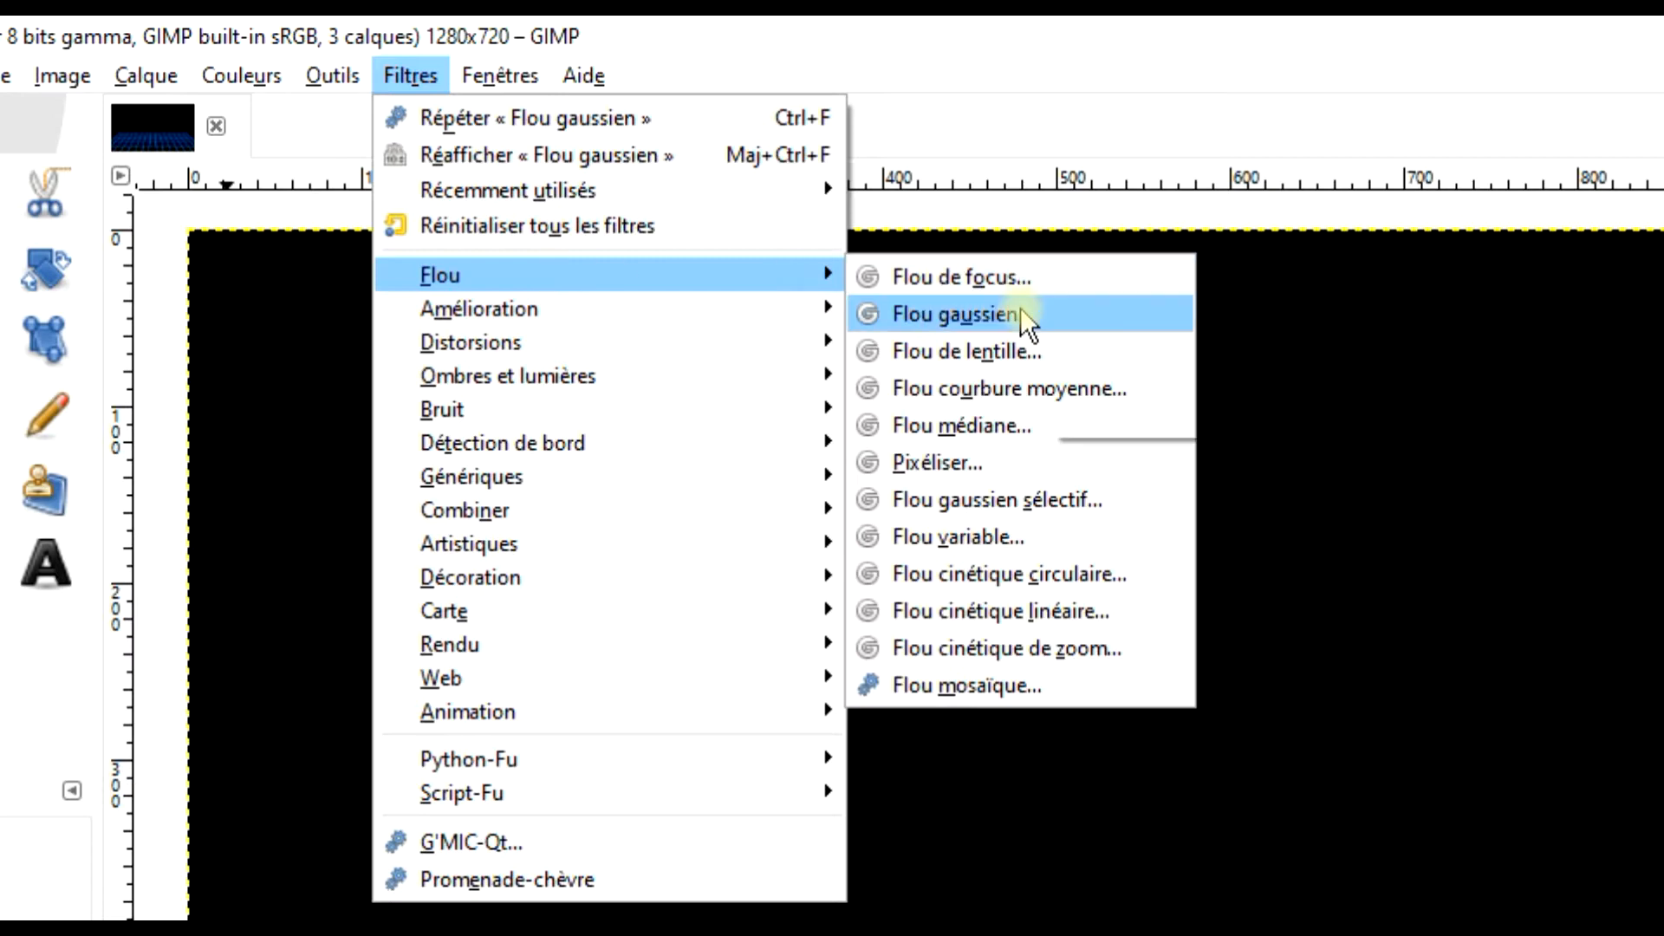
click(1021, 310)
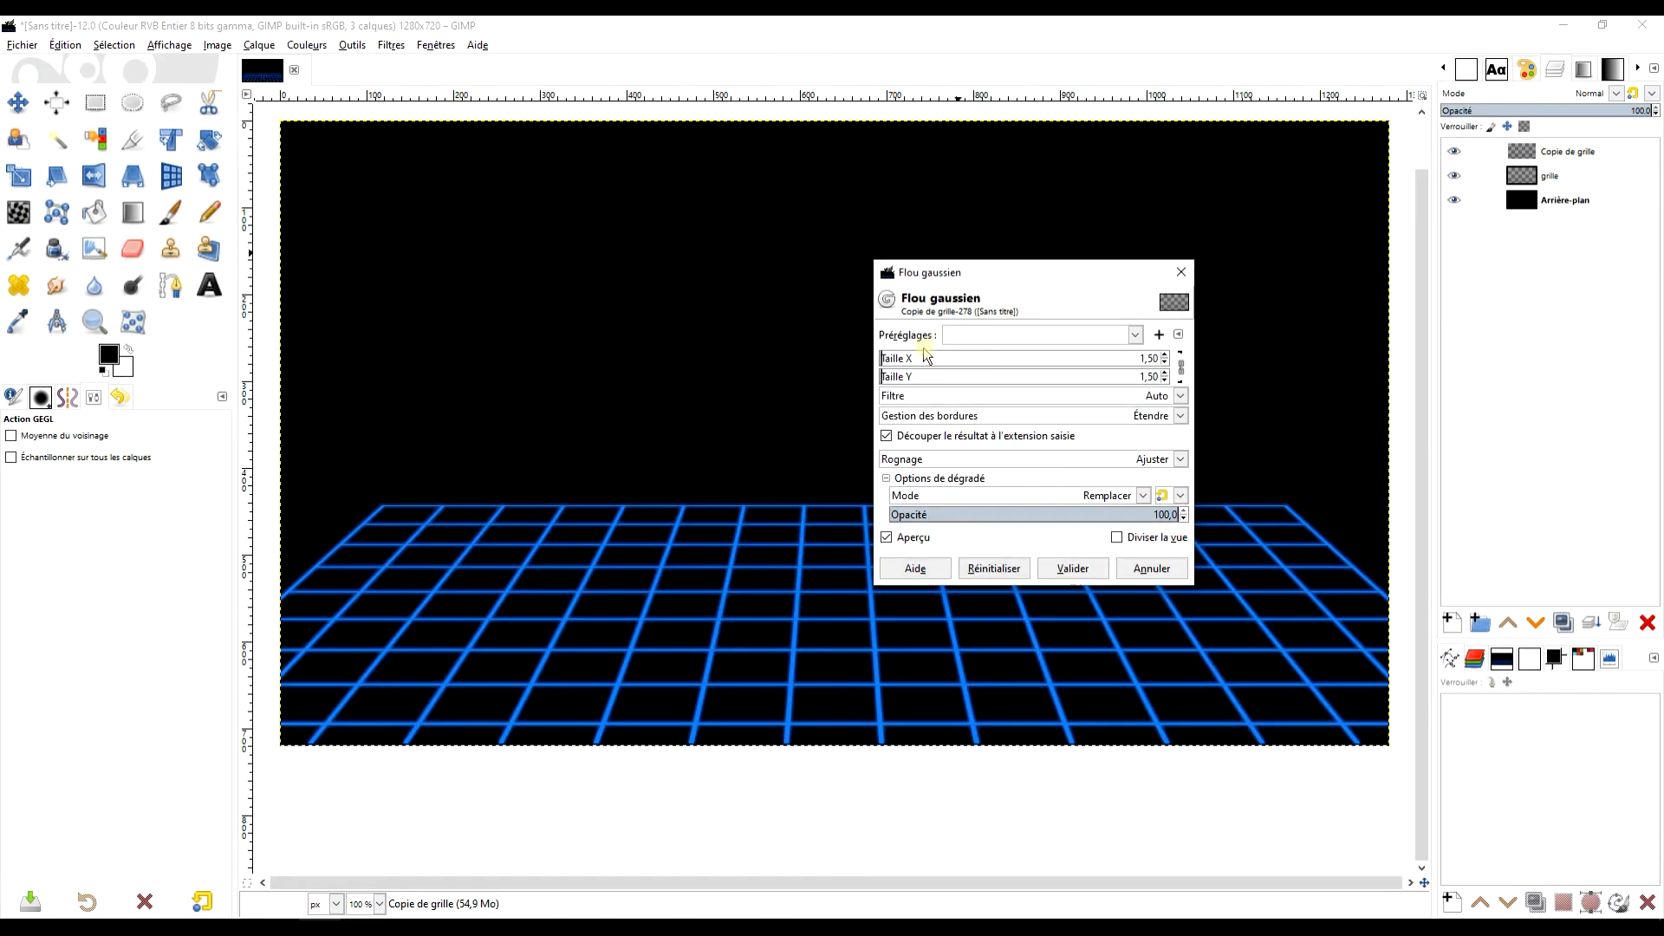
click(899, 358)
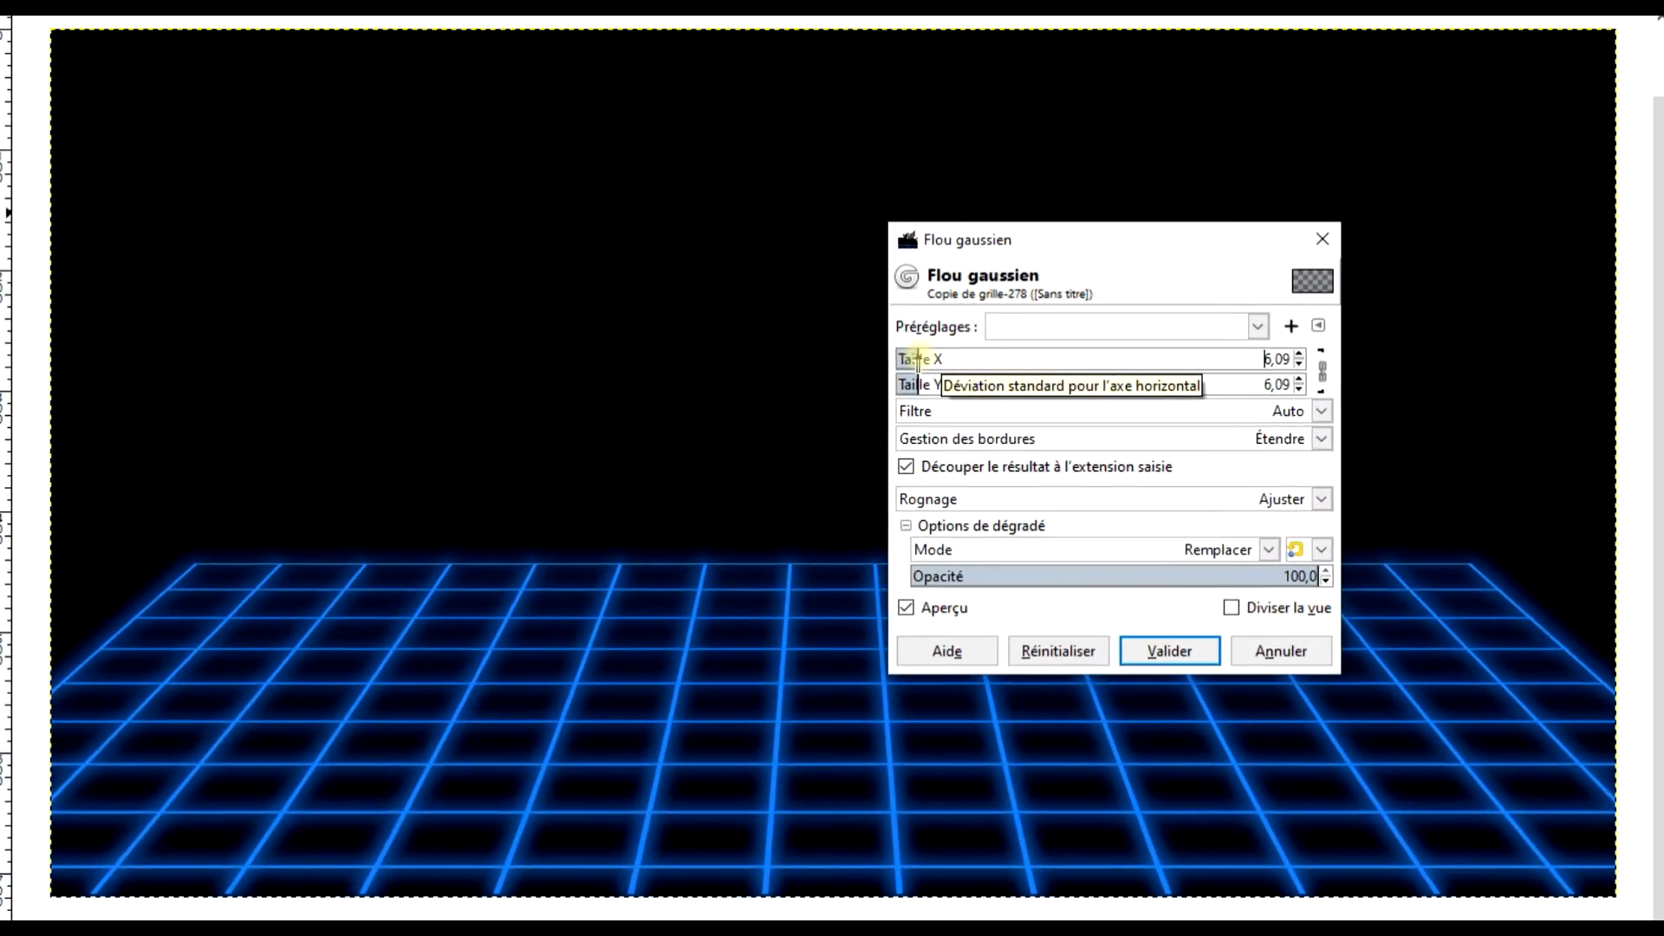
drag(917, 359, 919, 360)
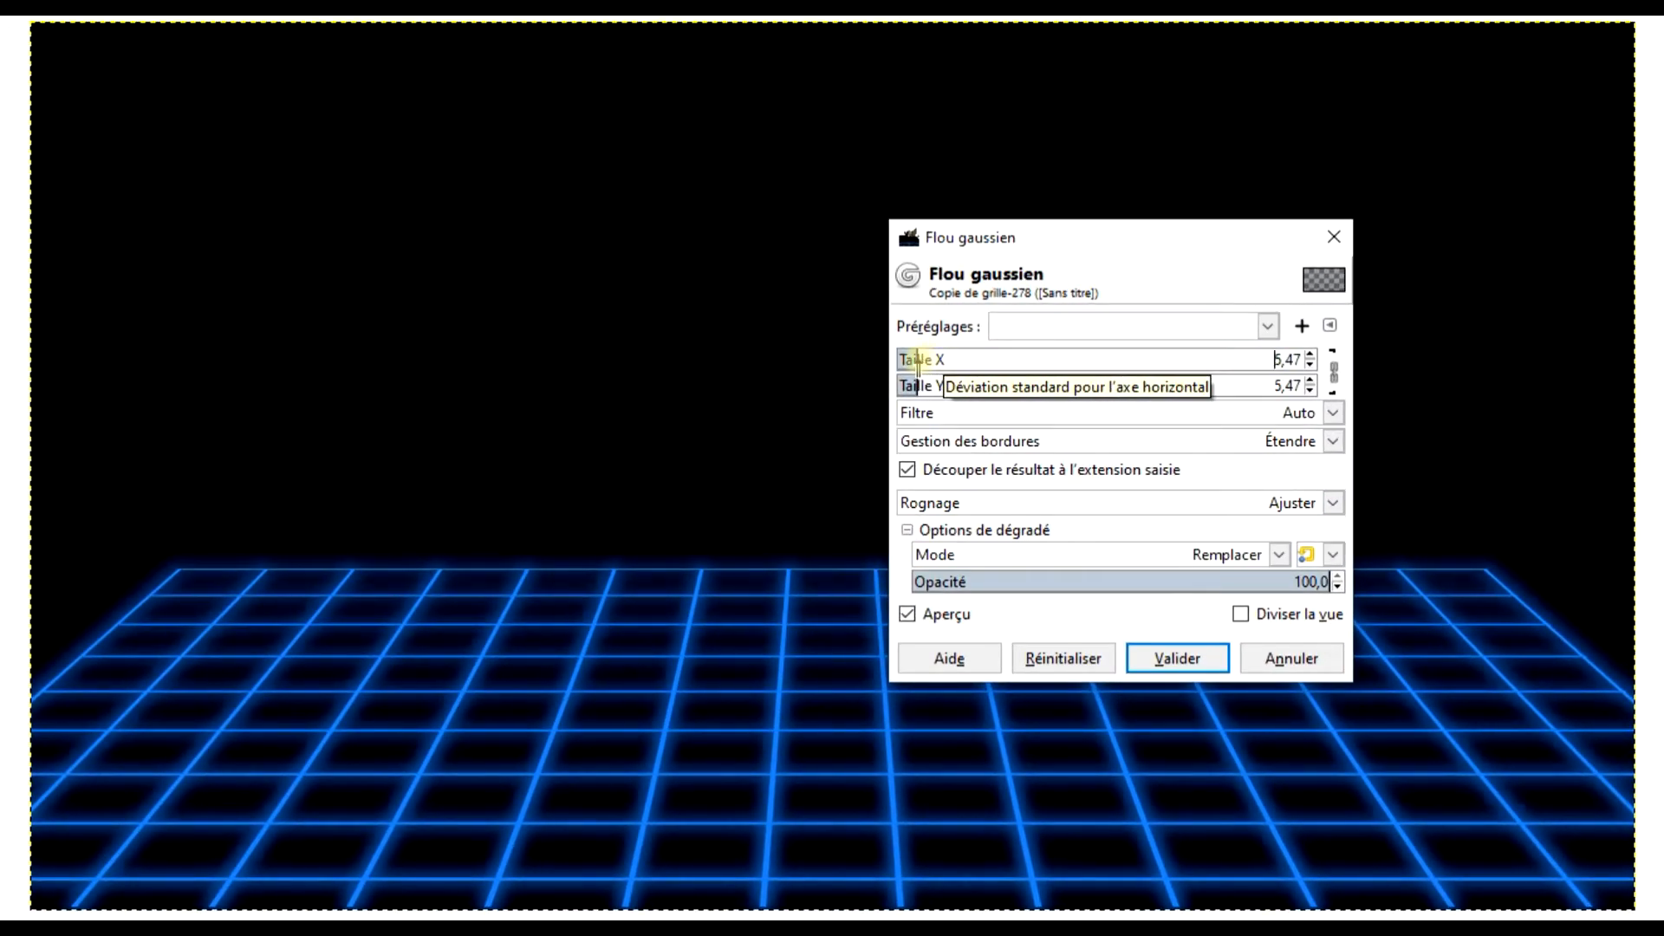
scroll(780, 821, up, 2)
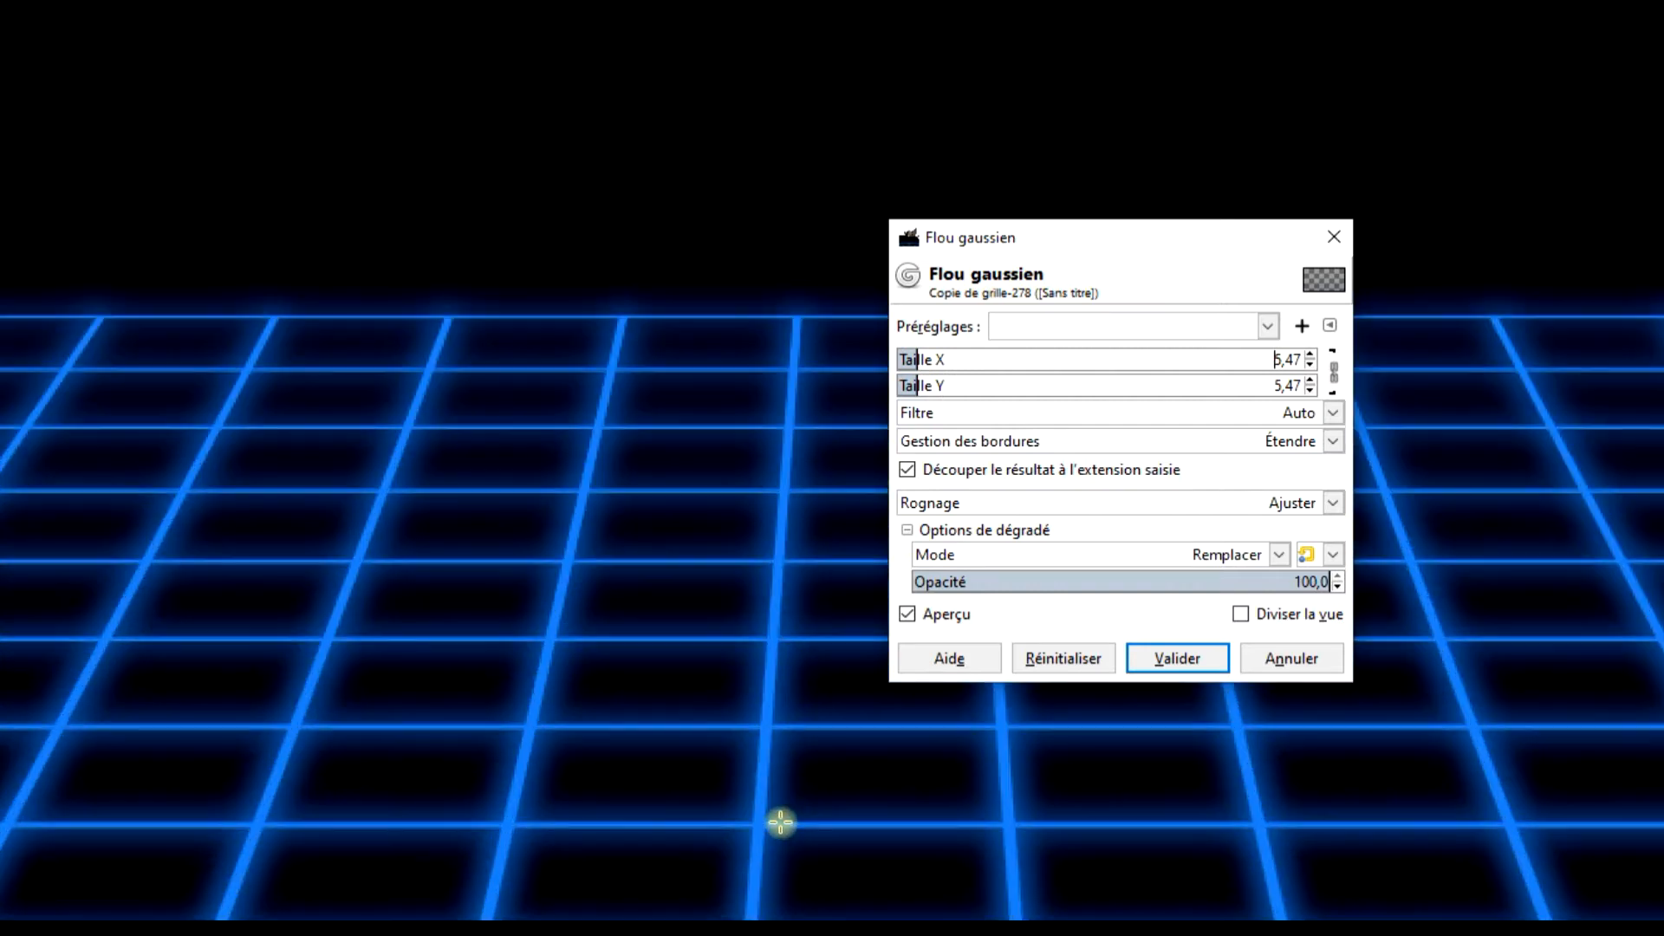
drag(917, 361, 912, 362)
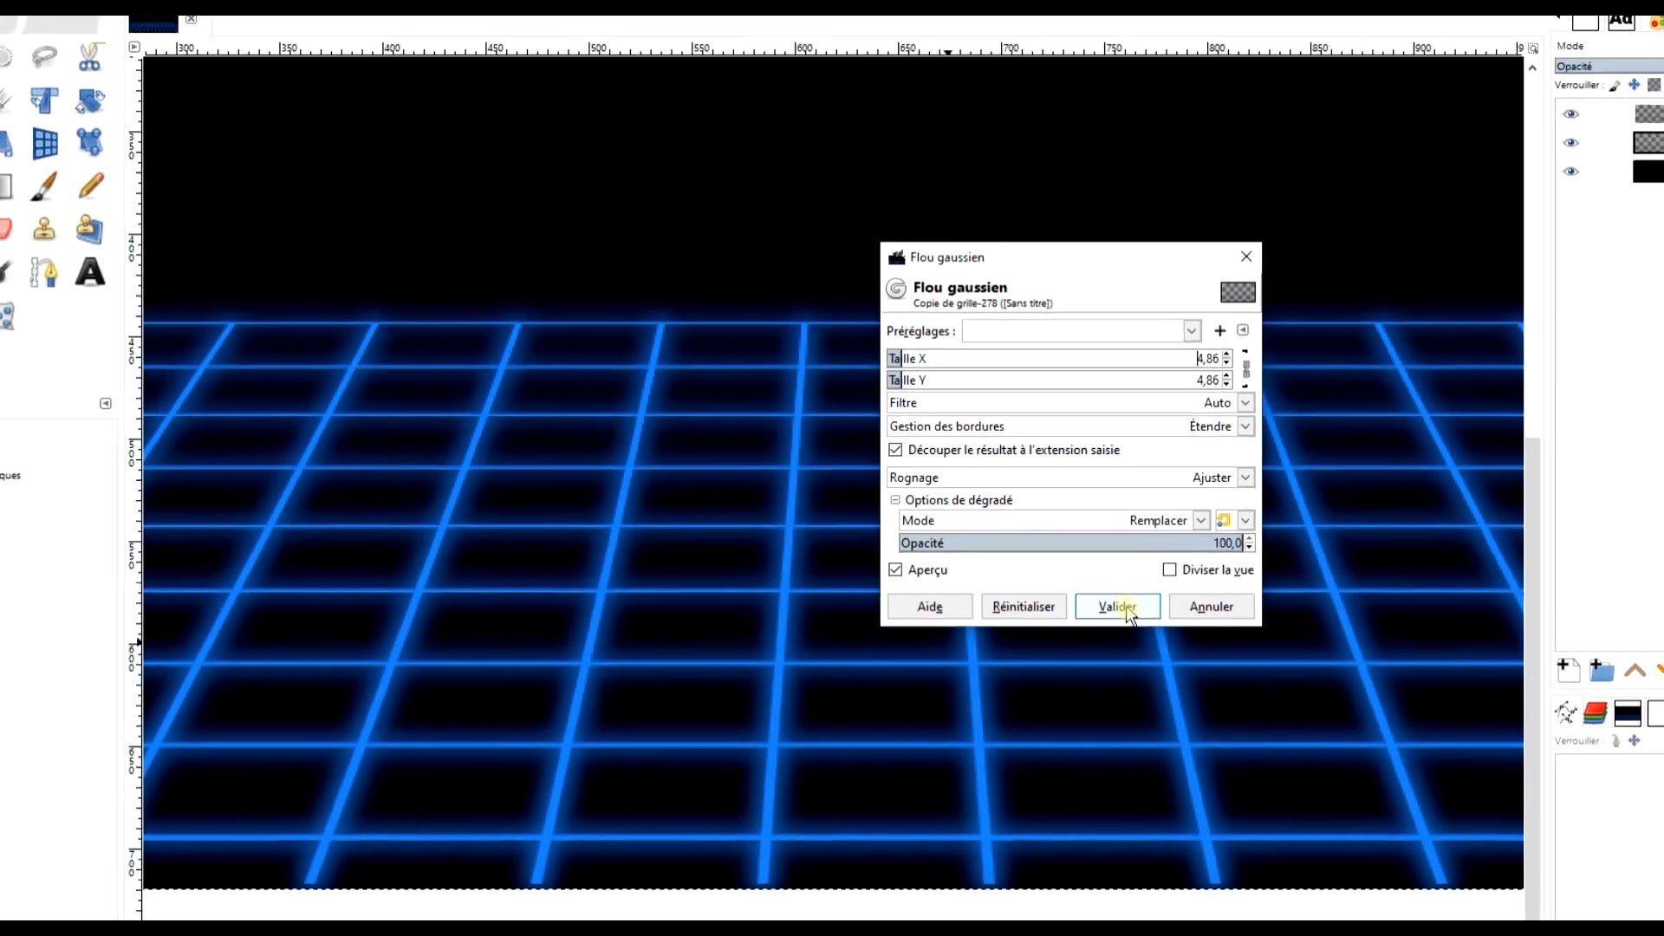
click(1176, 658)
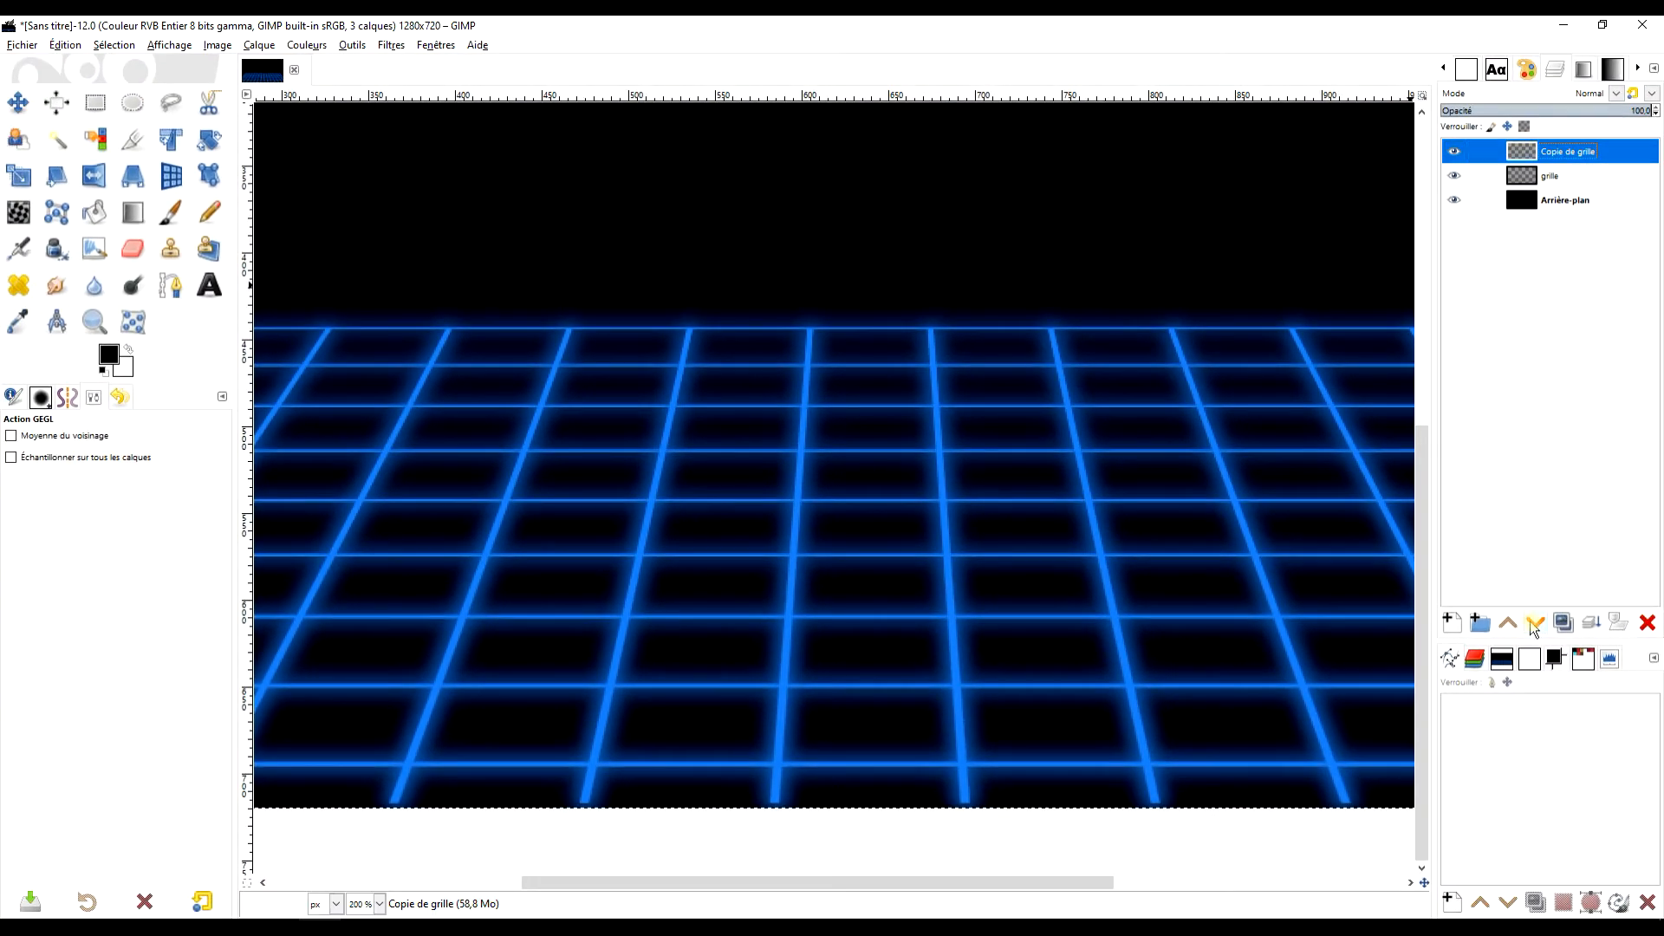
Move the blurred grille copy below the grille layer and rename it effet
click(1533, 623)
double_click(1574, 168)
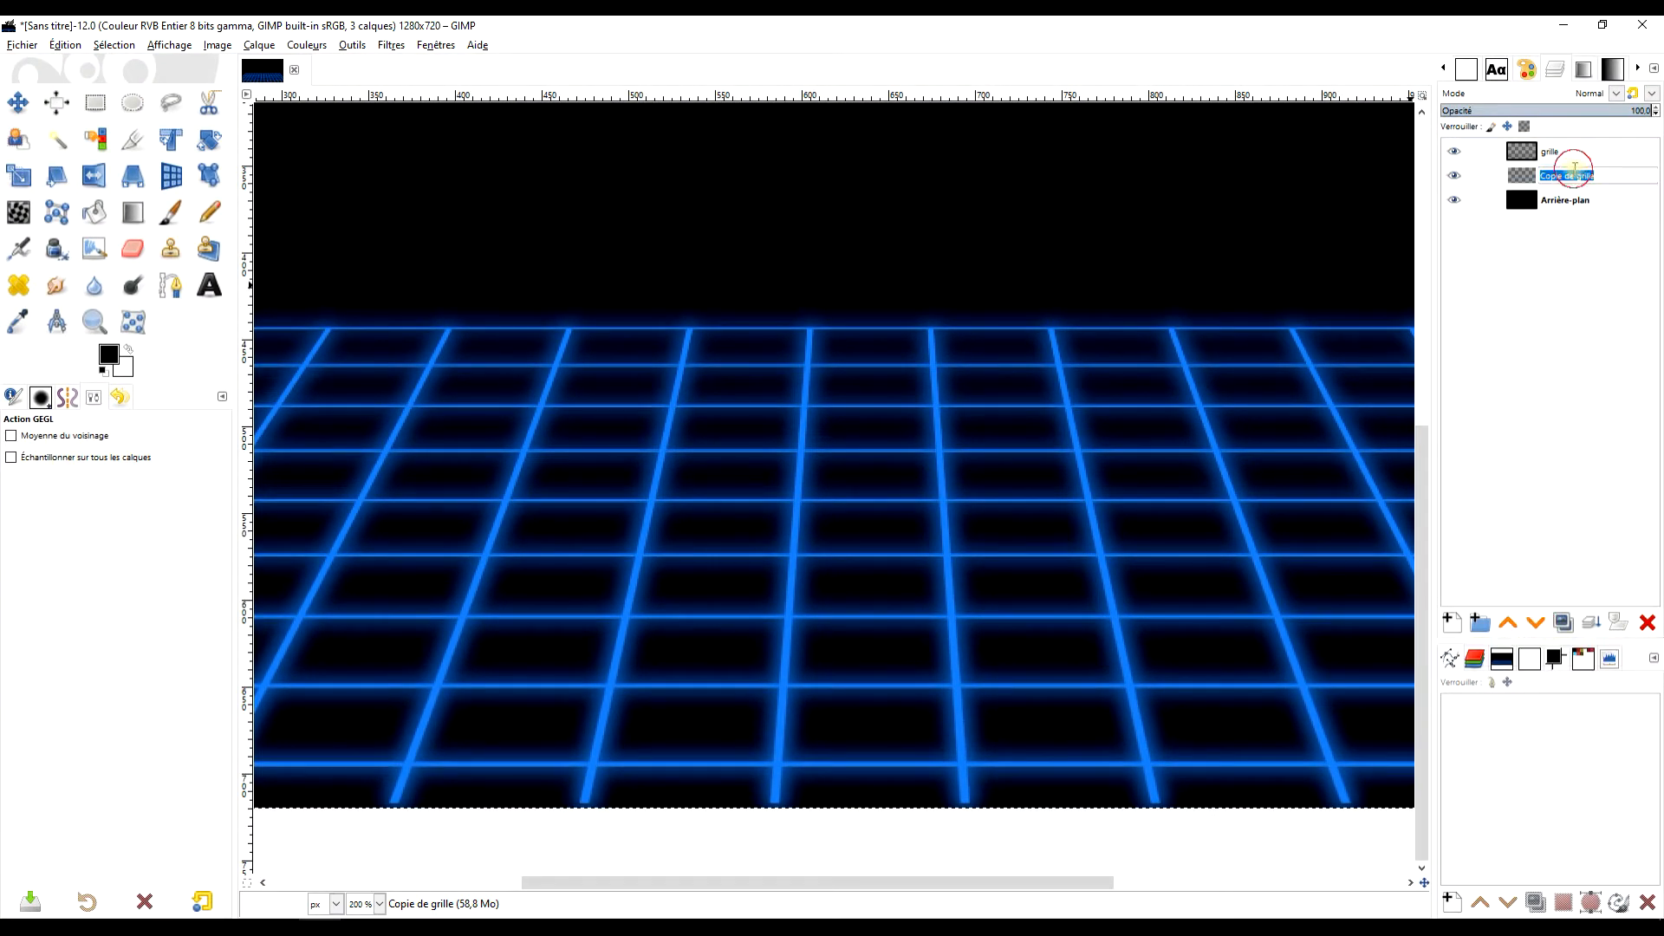
text(effet)
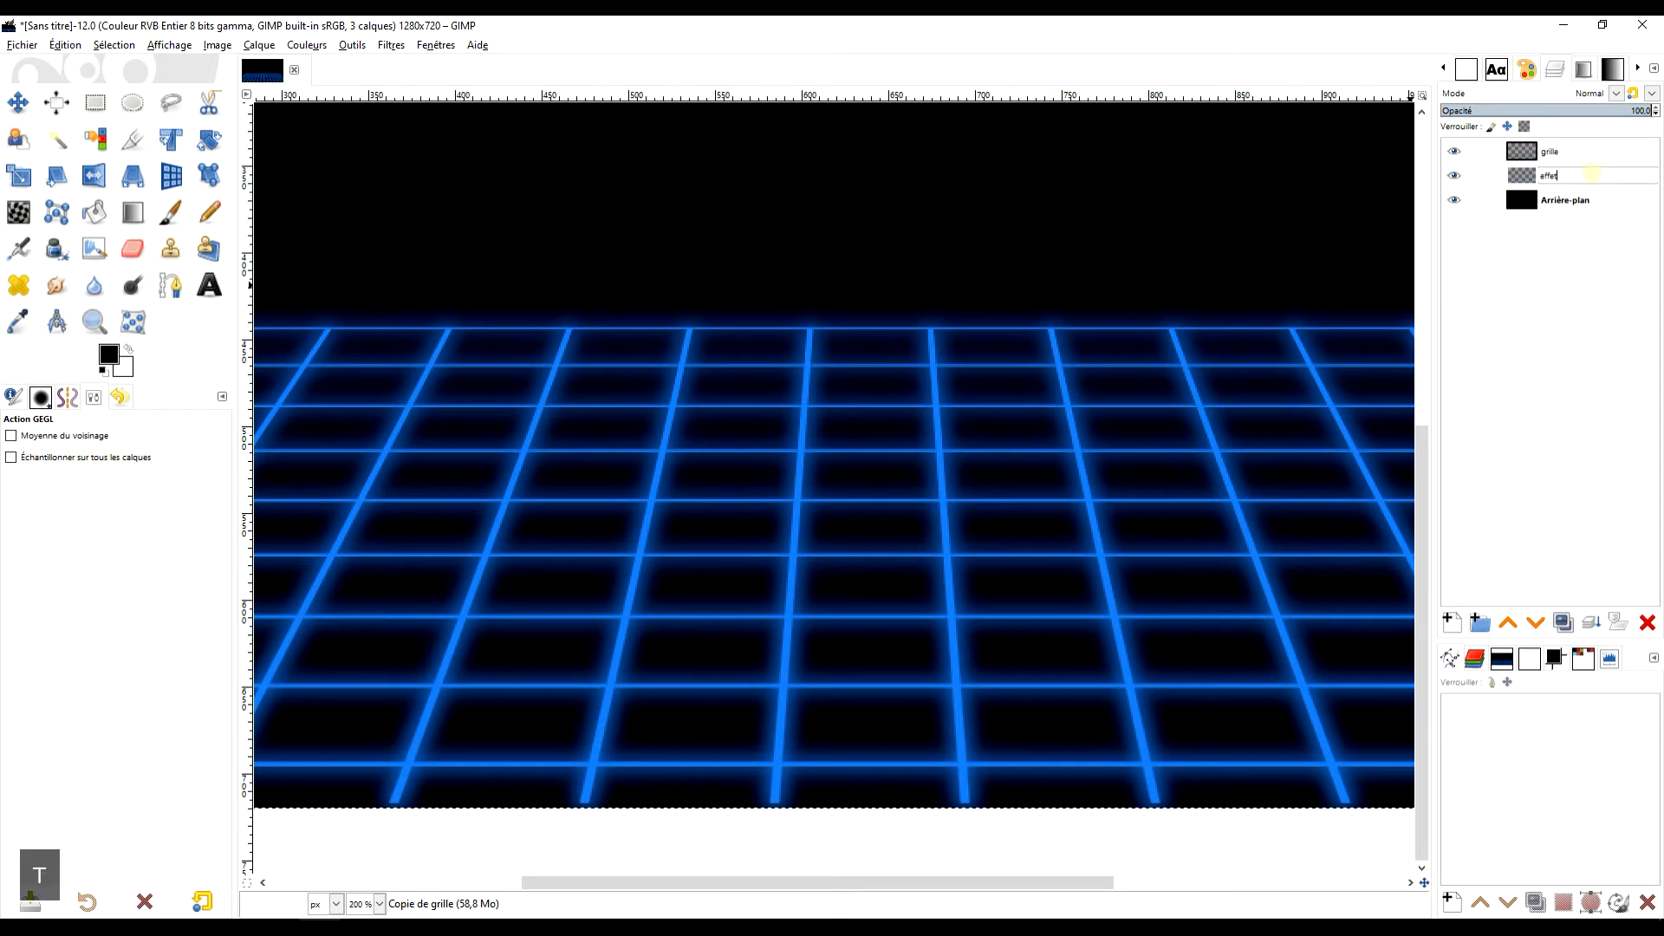
key(Return)
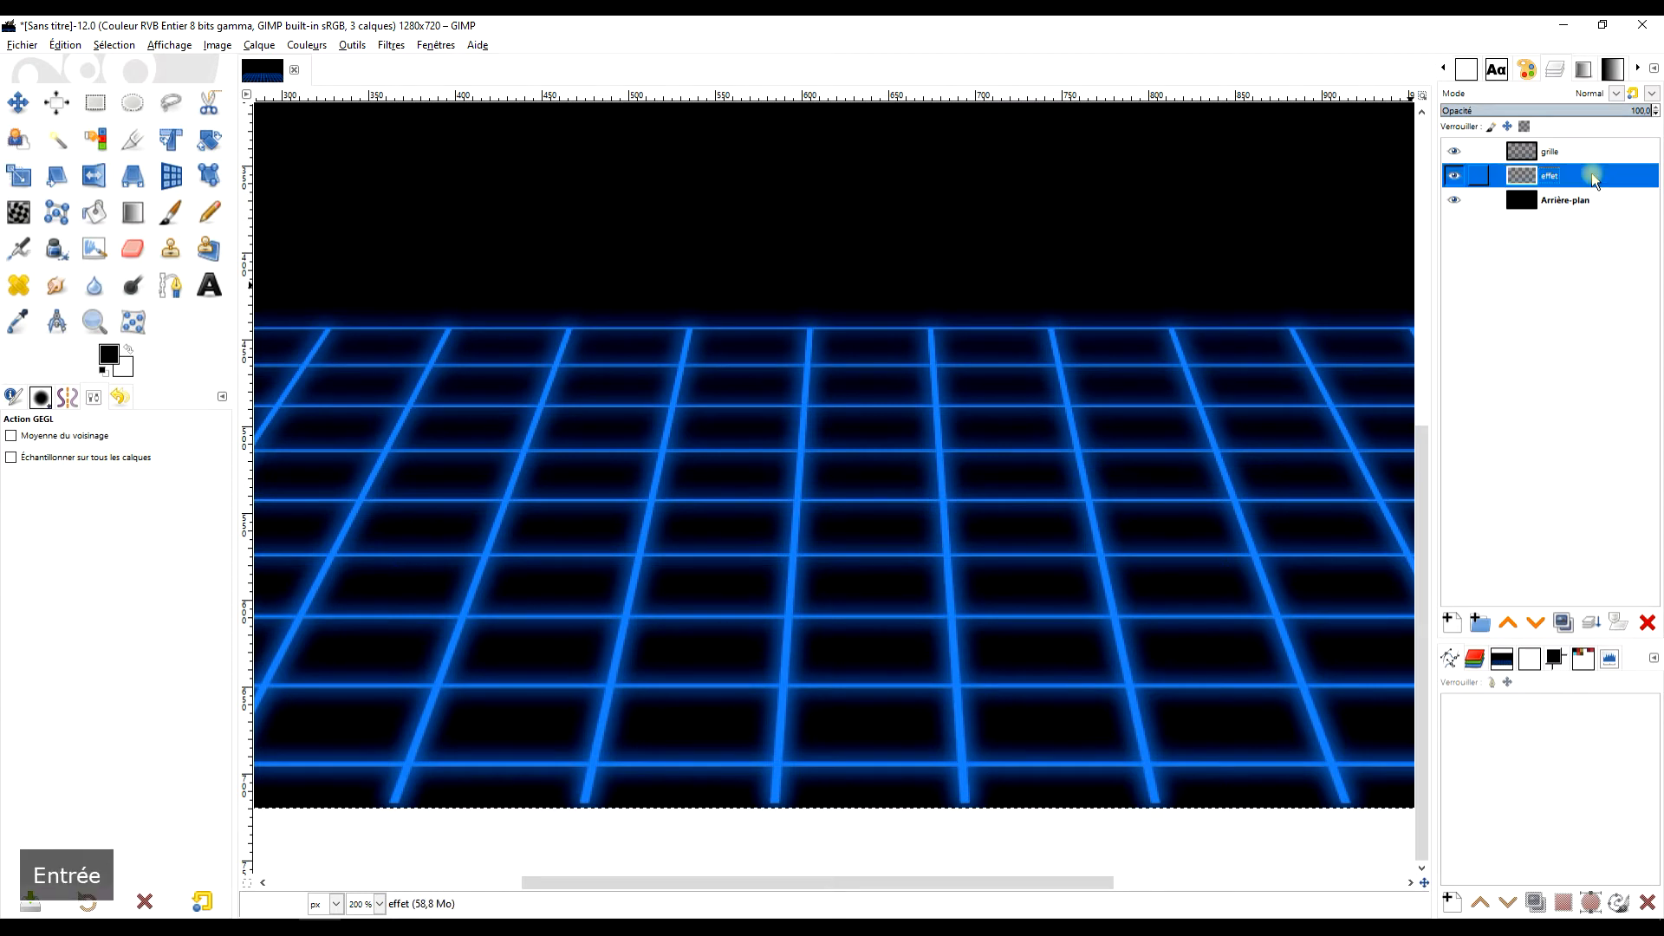
Crop the image to about 1043 × 708 px, trimming the sides to the width of the grid's far edge
drag(1035, 278, 1029, 335)
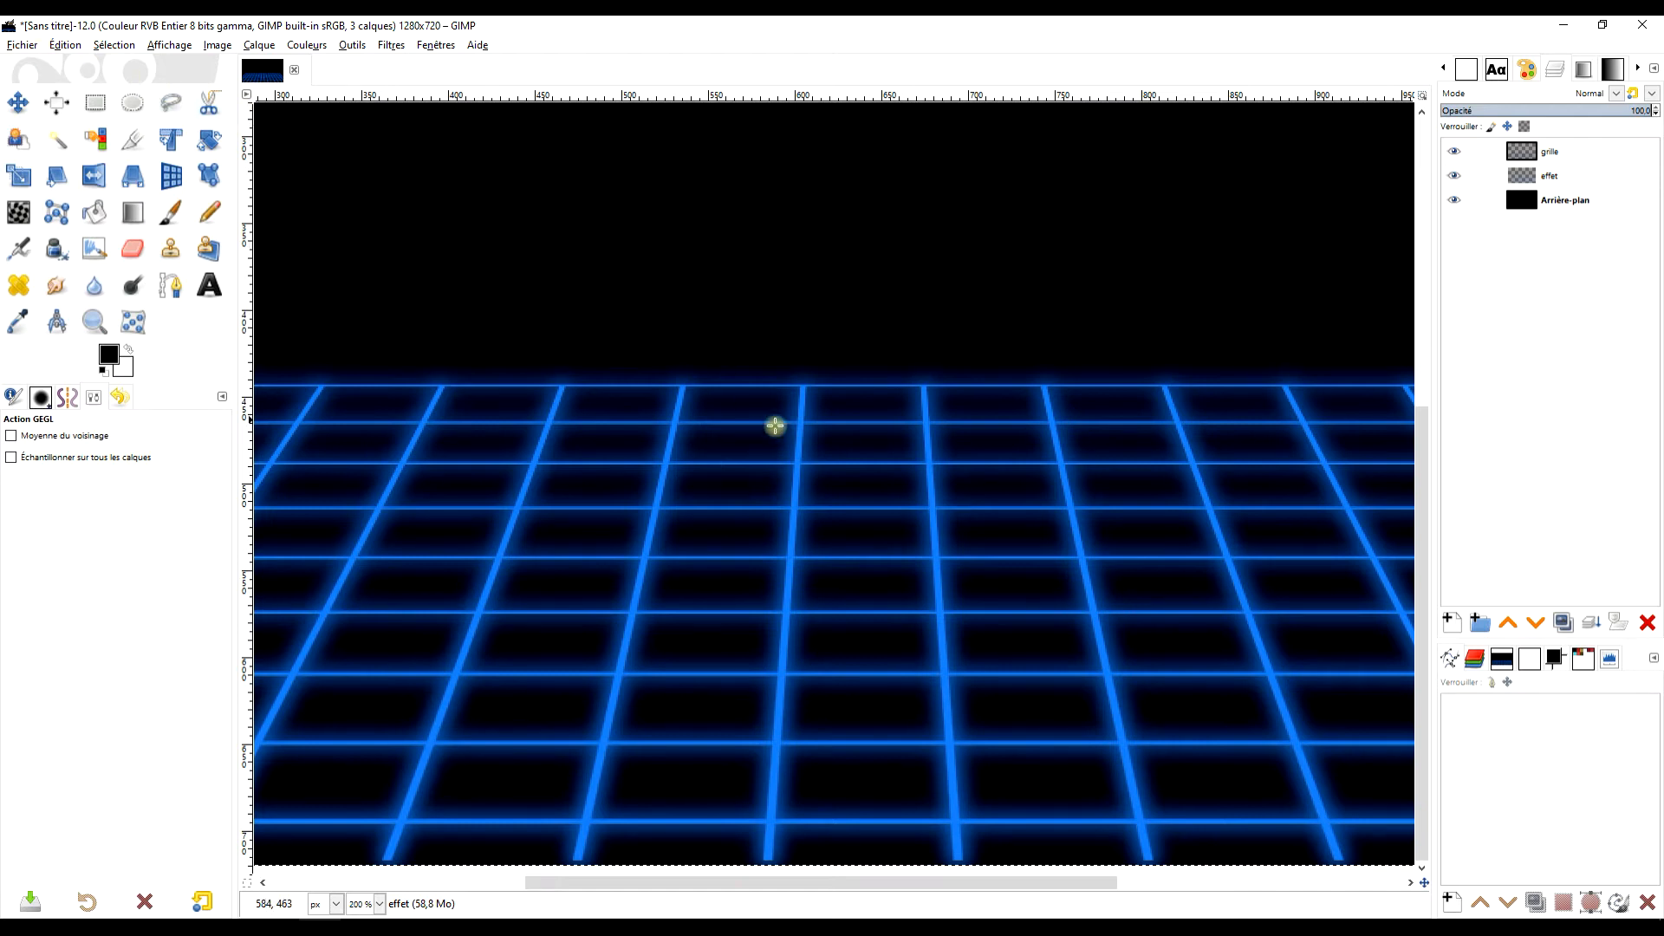
scroll(814, 465, down, 1)
scroll(824, 496, down, 1)
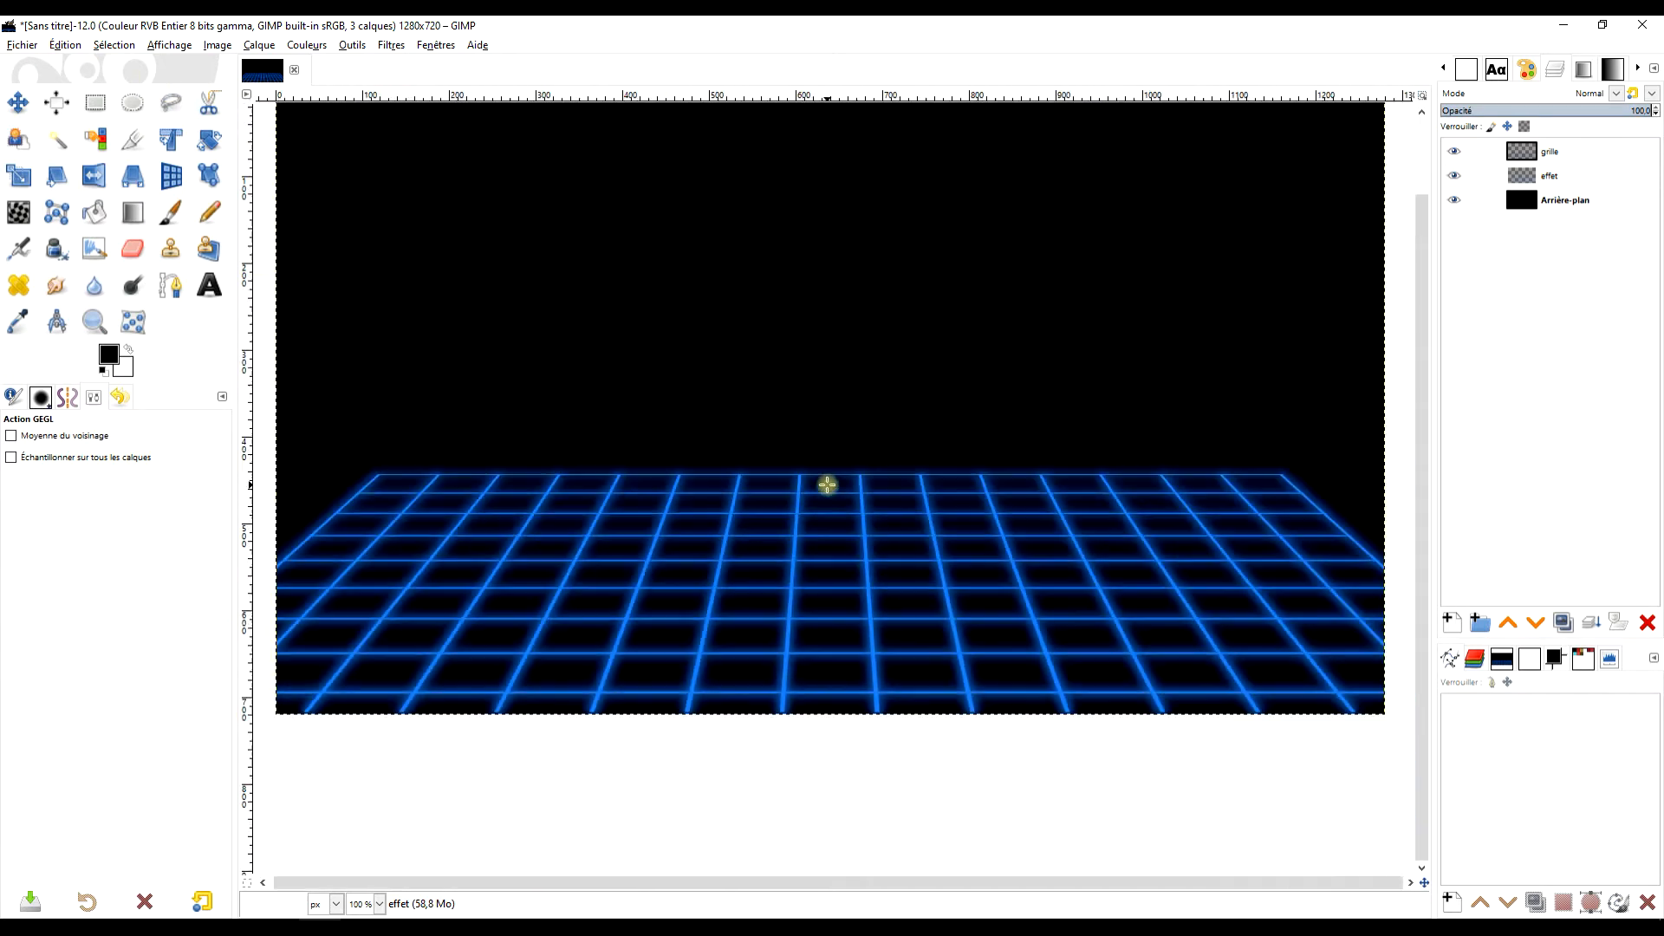
scroll(861, 494, down, 1)
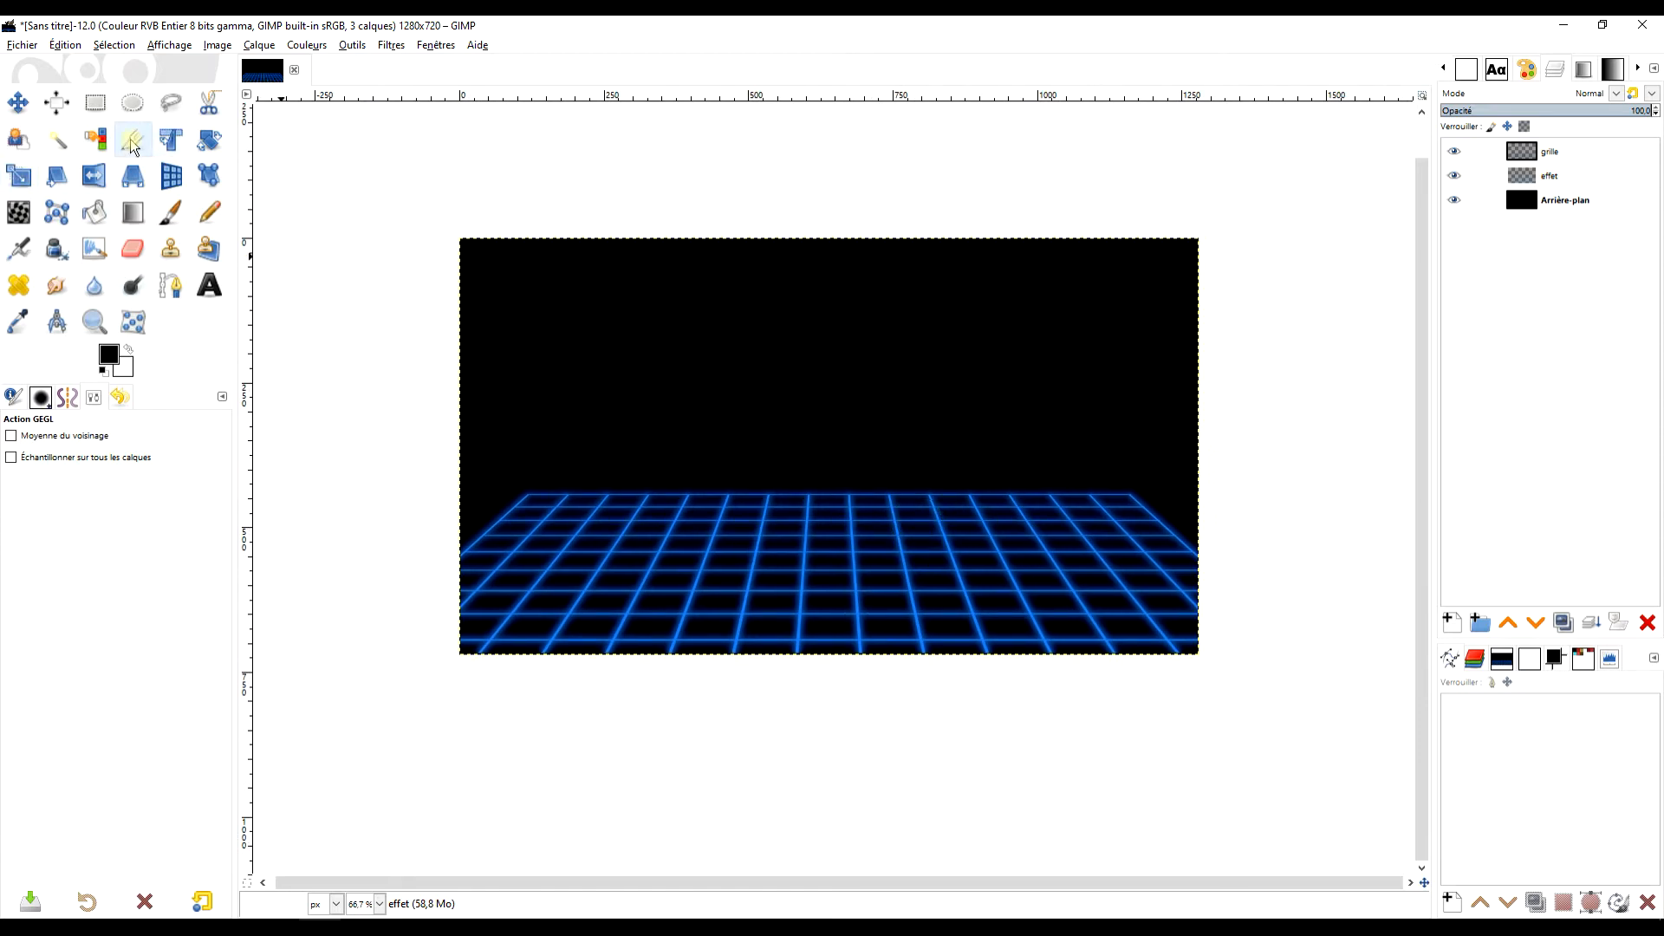
click(132, 141)
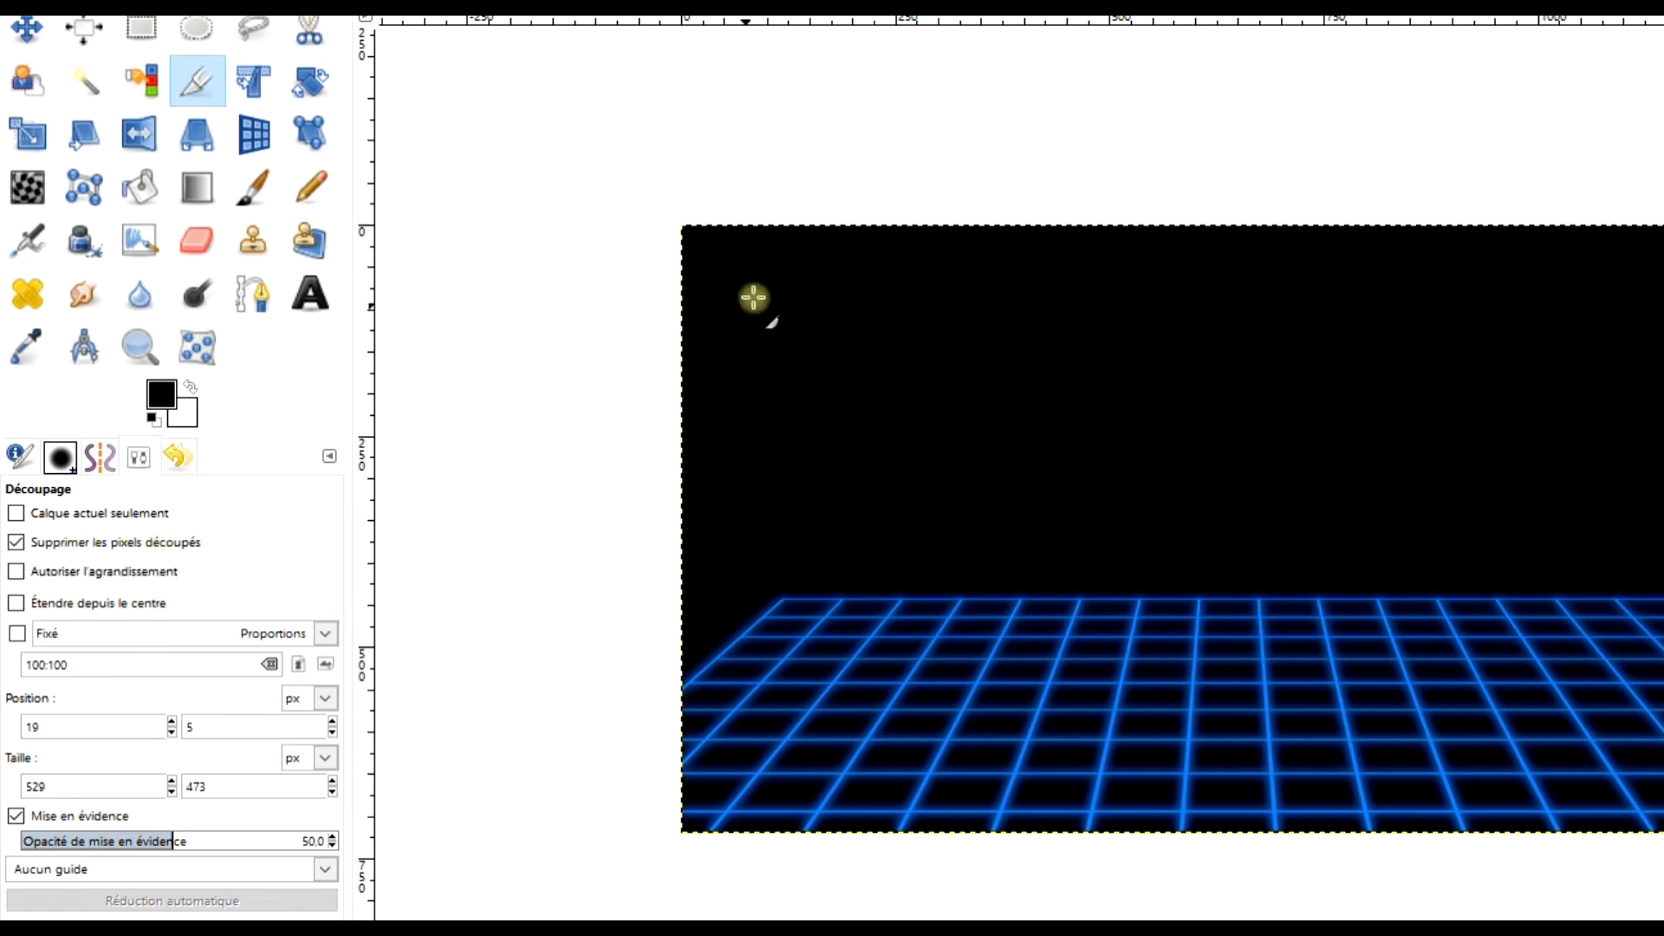
drag(764, 236, 1509, 826)
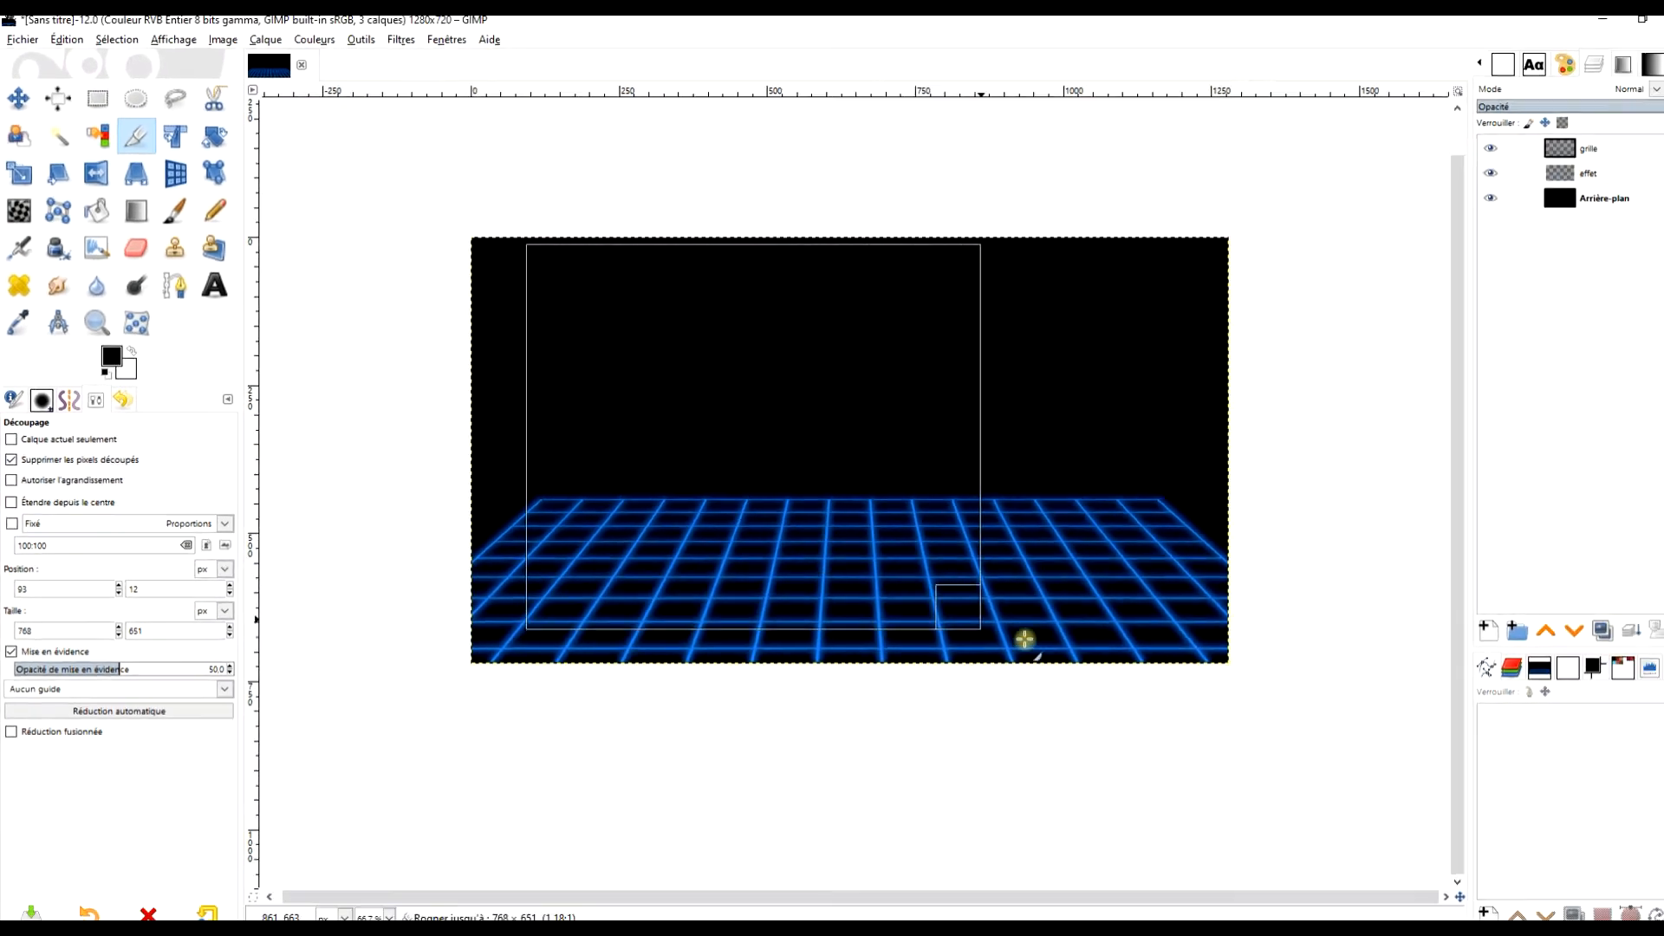
drag(1024, 639, 1159, 679)
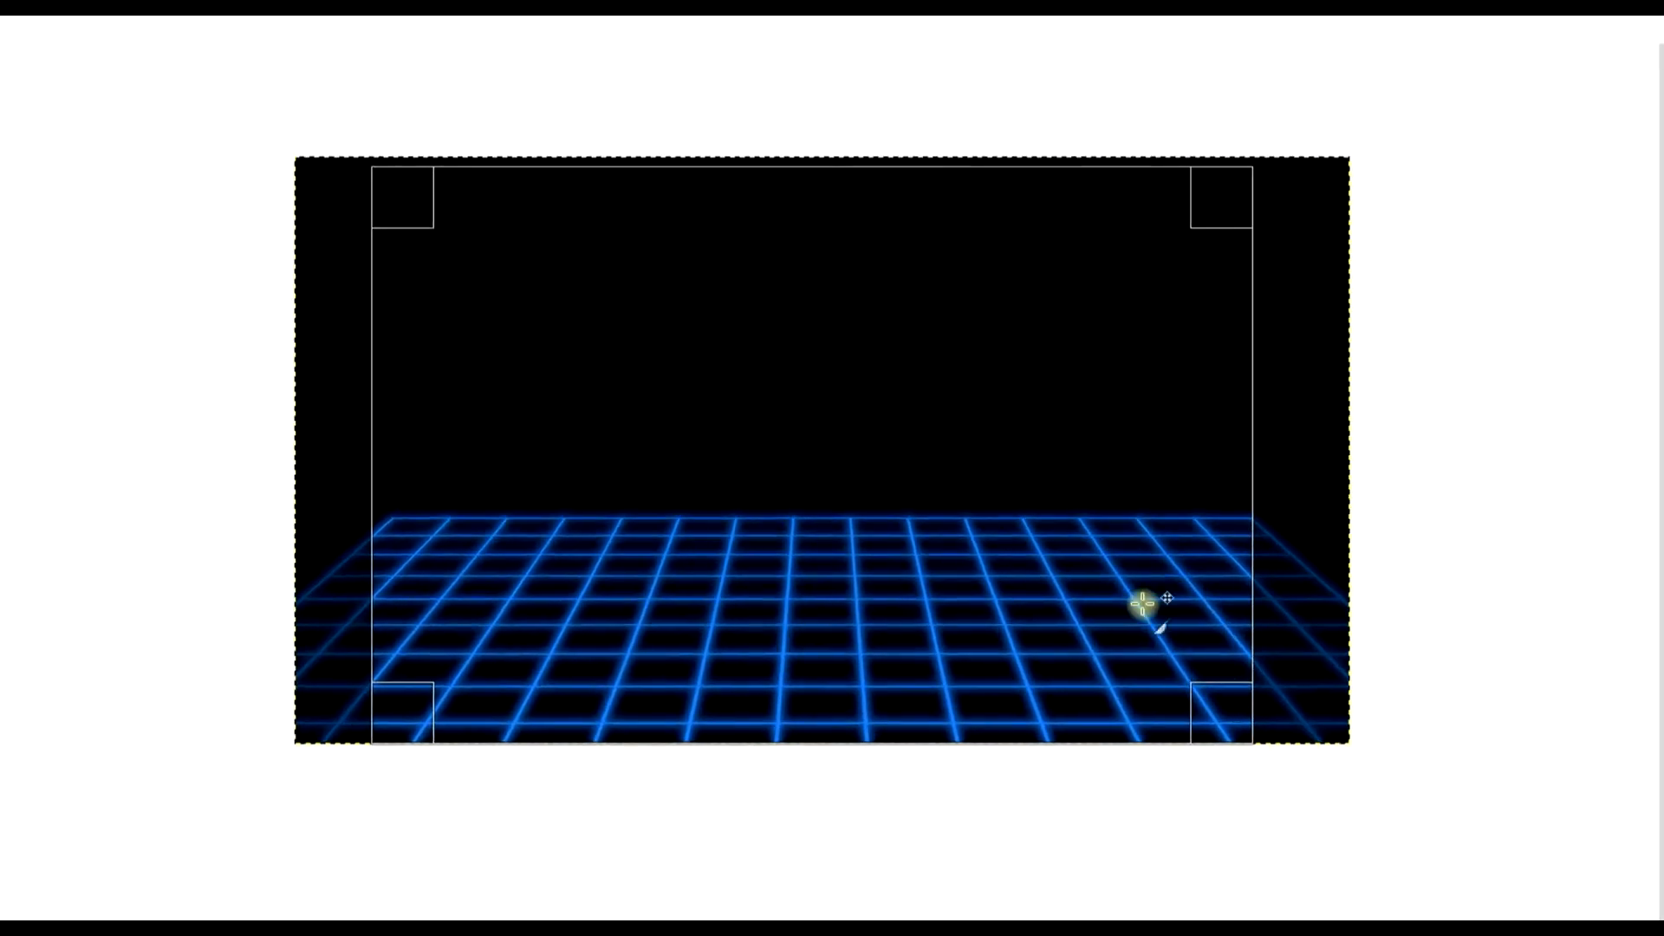
drag(397, 359, 424, 380)
drag(299, 365, 299, 365)
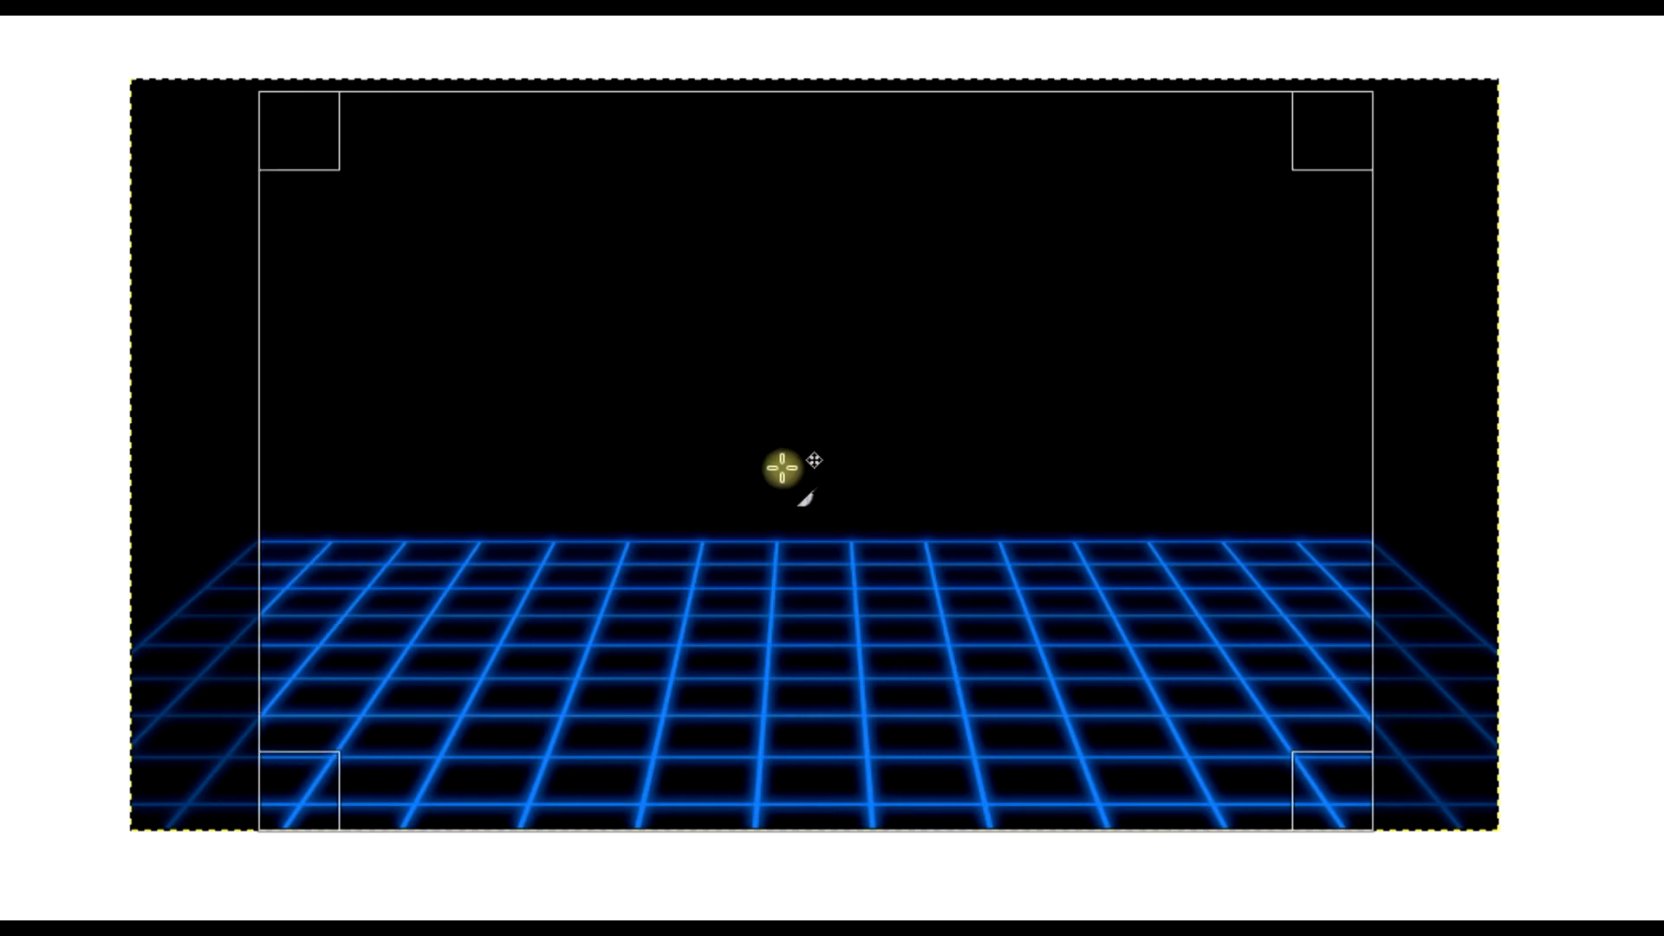
click(783, 468)
Add a transparent 1043 × 708 px layer above the grille layer and name it soleil
click(95, 338)
drag(511, 233, 1151, 688)
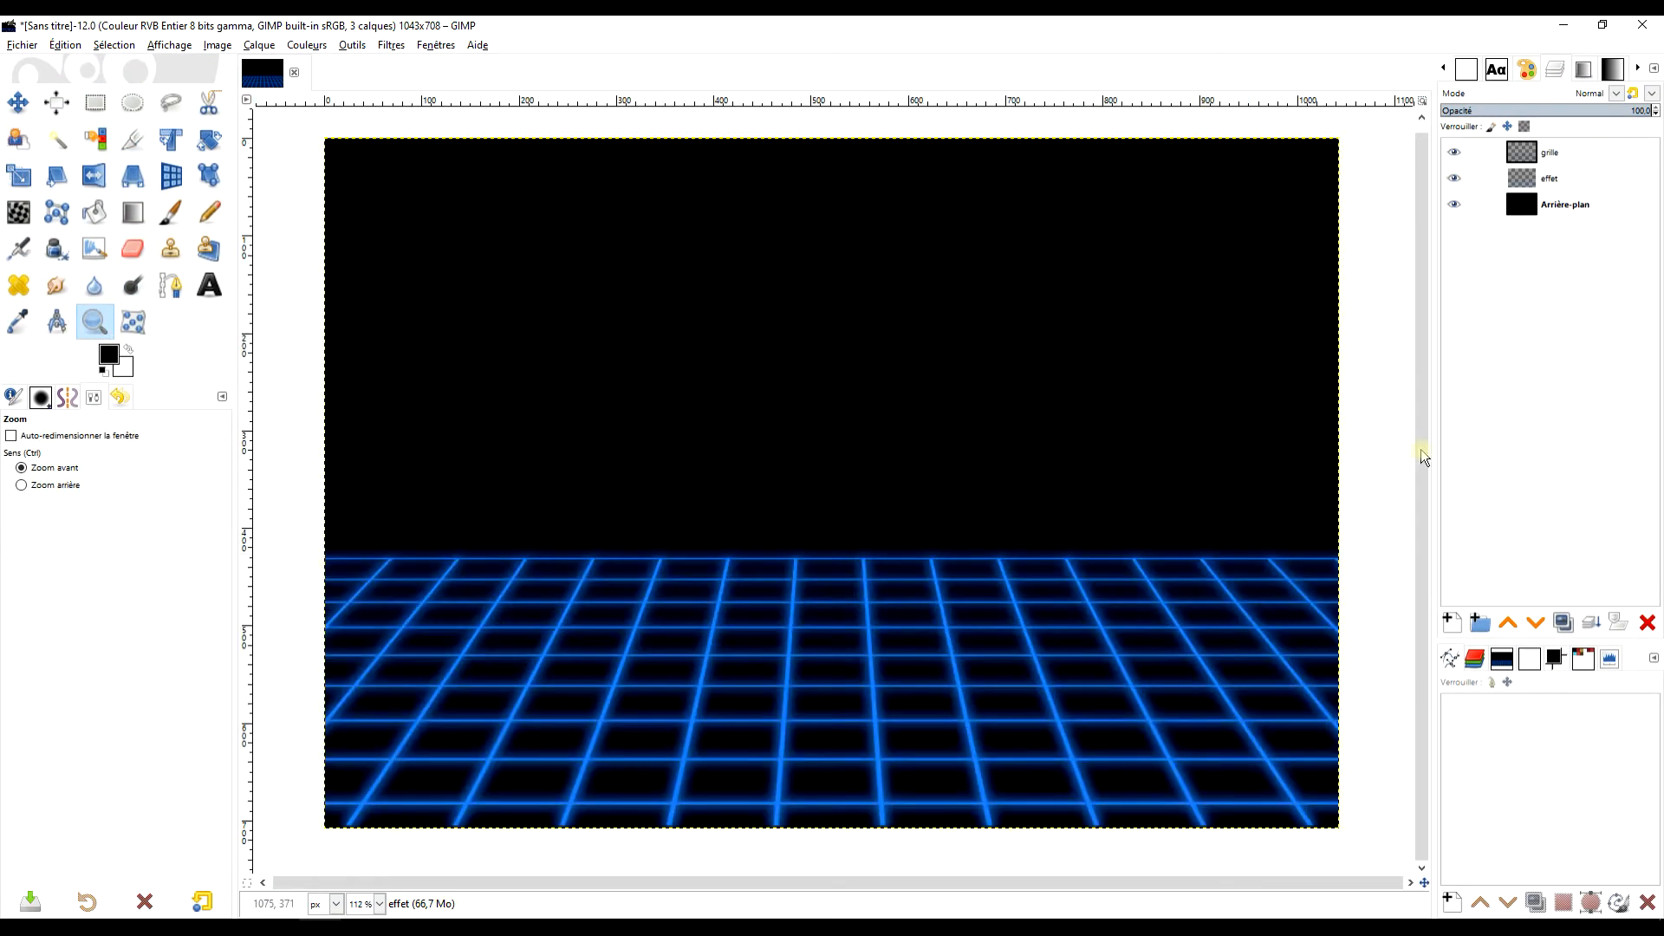
click(1460, 627)
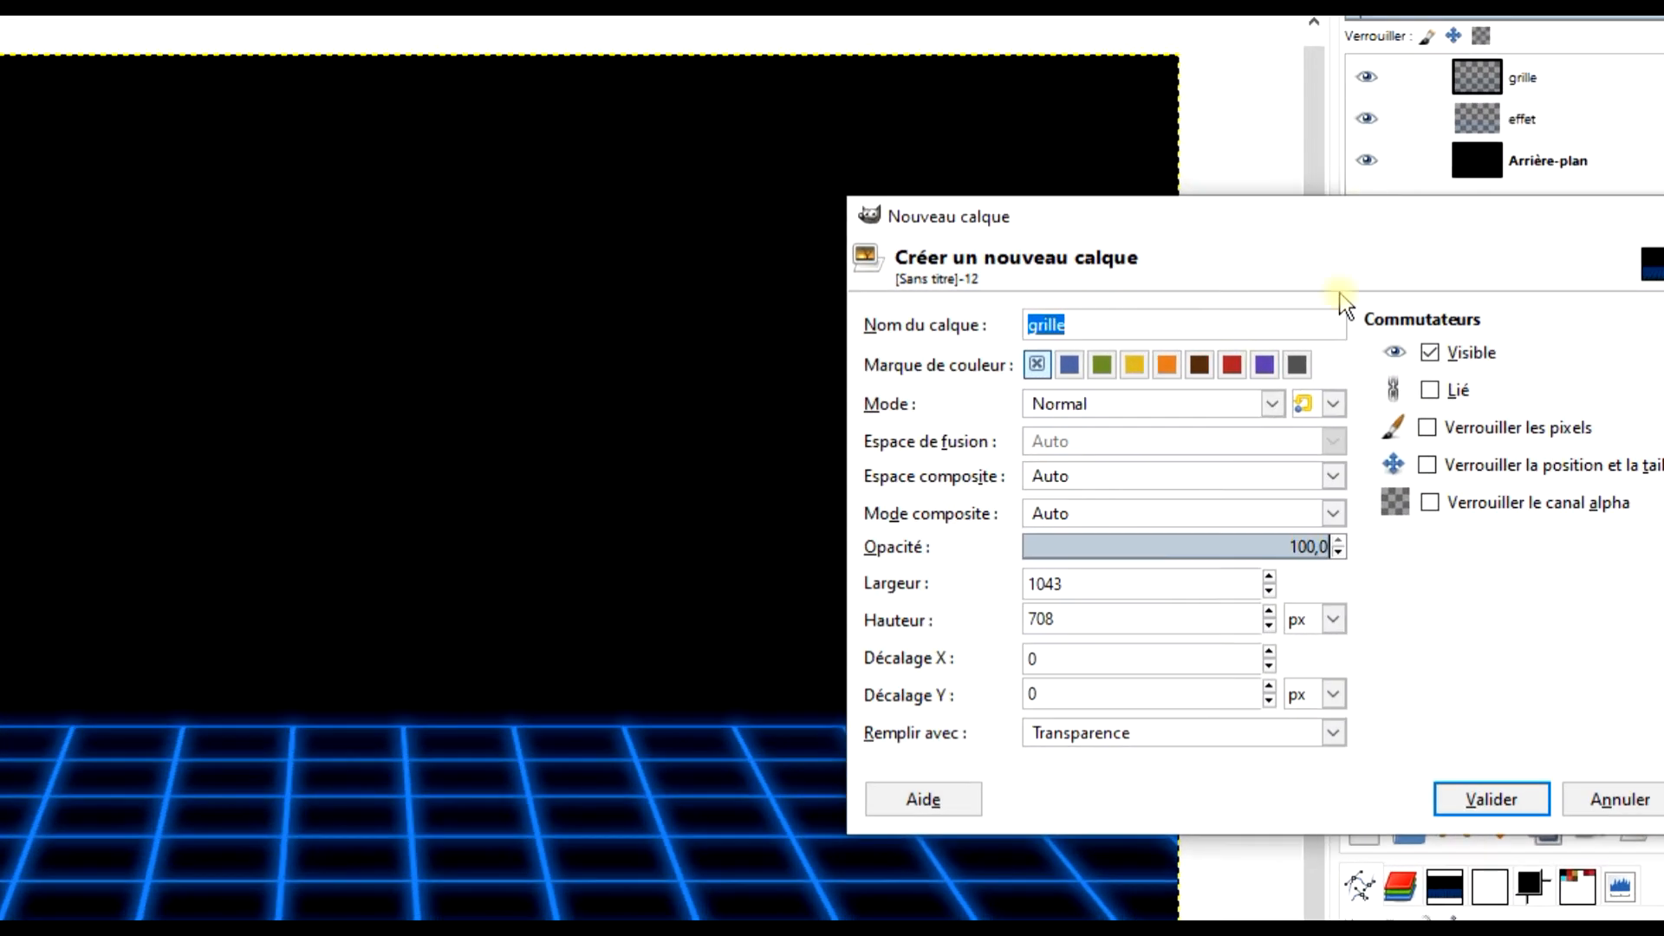
click(1477, 796)
drag(1501, 123, 1480, 81)
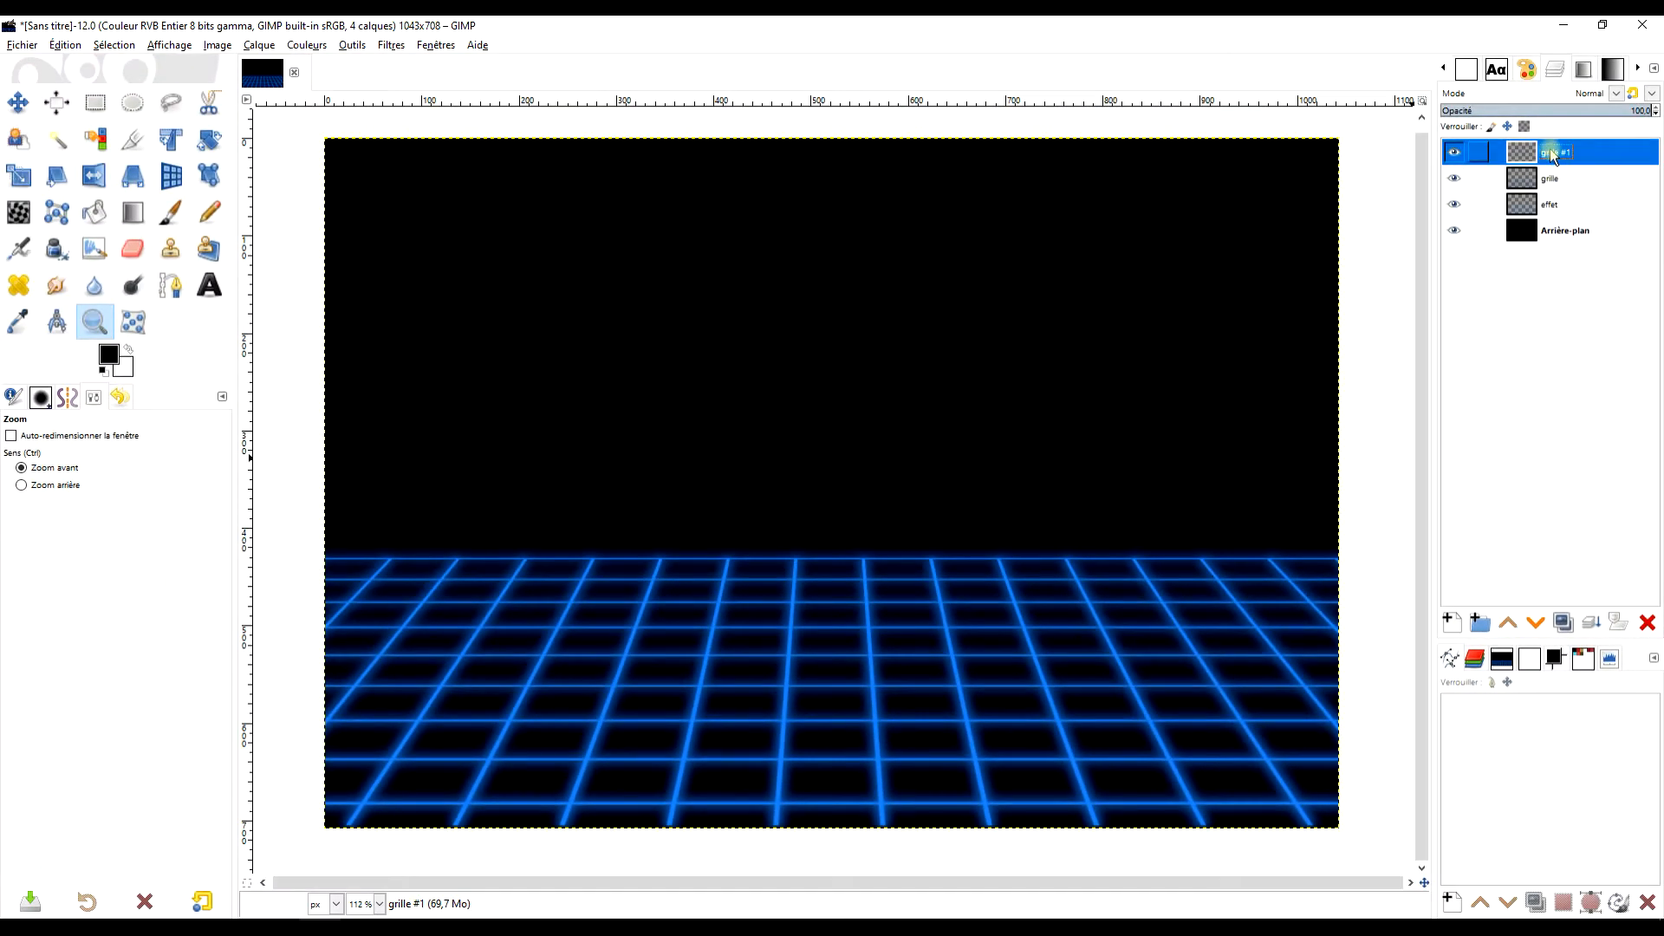
double_click(1552, 155)
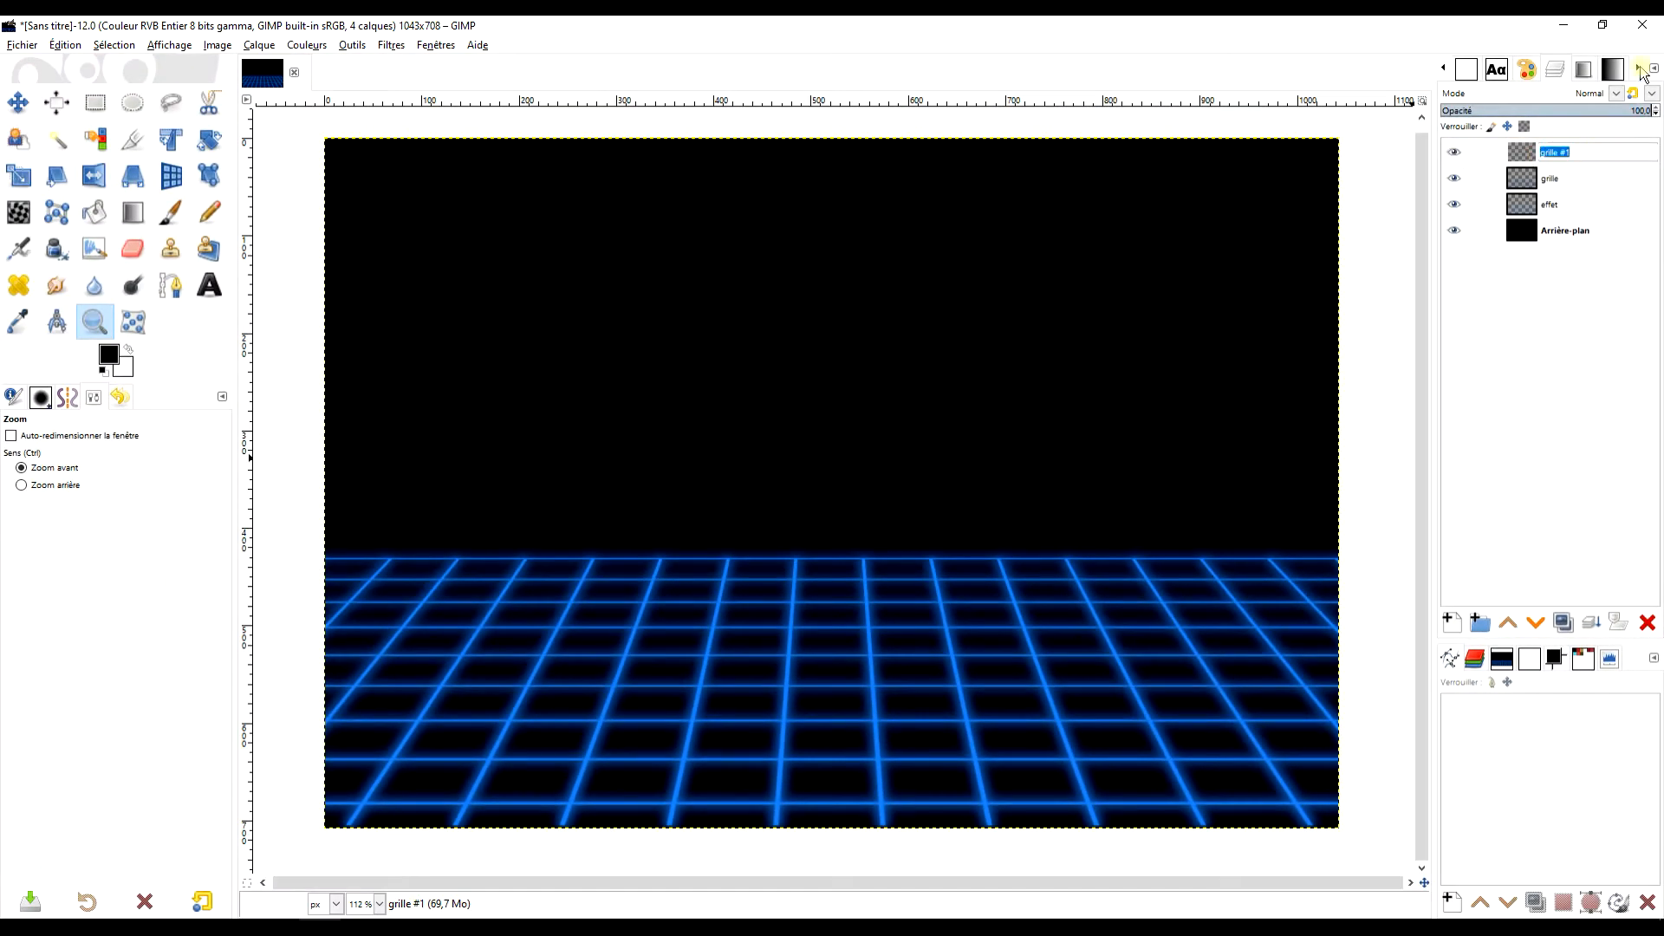
text(soleil)
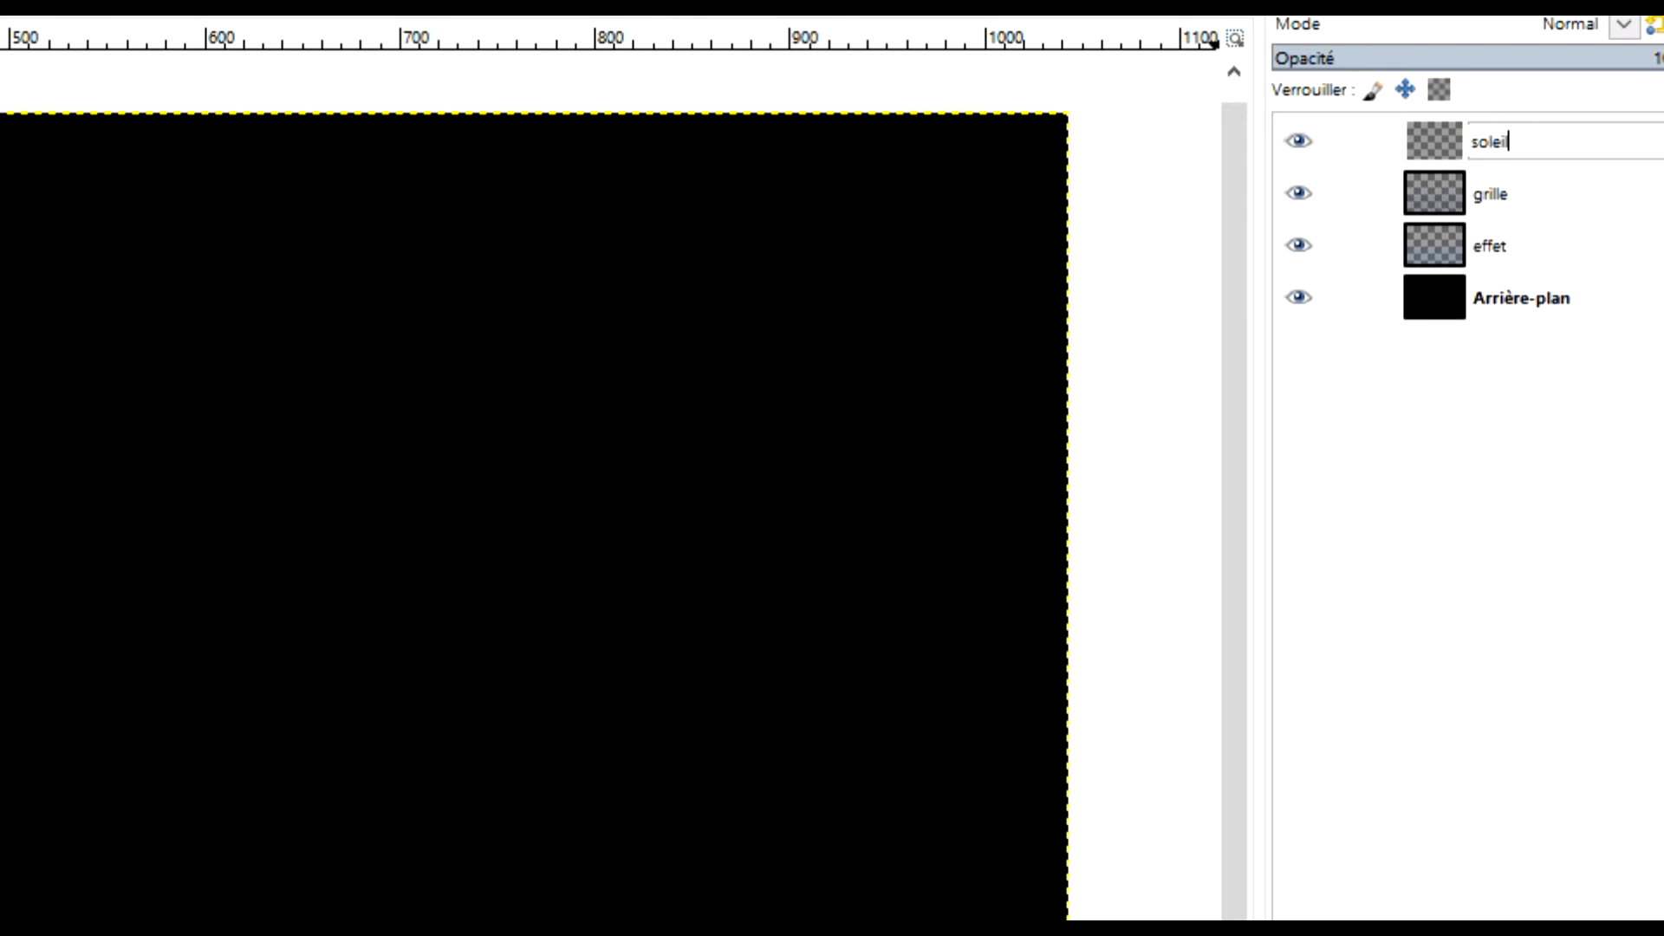
key(Return)
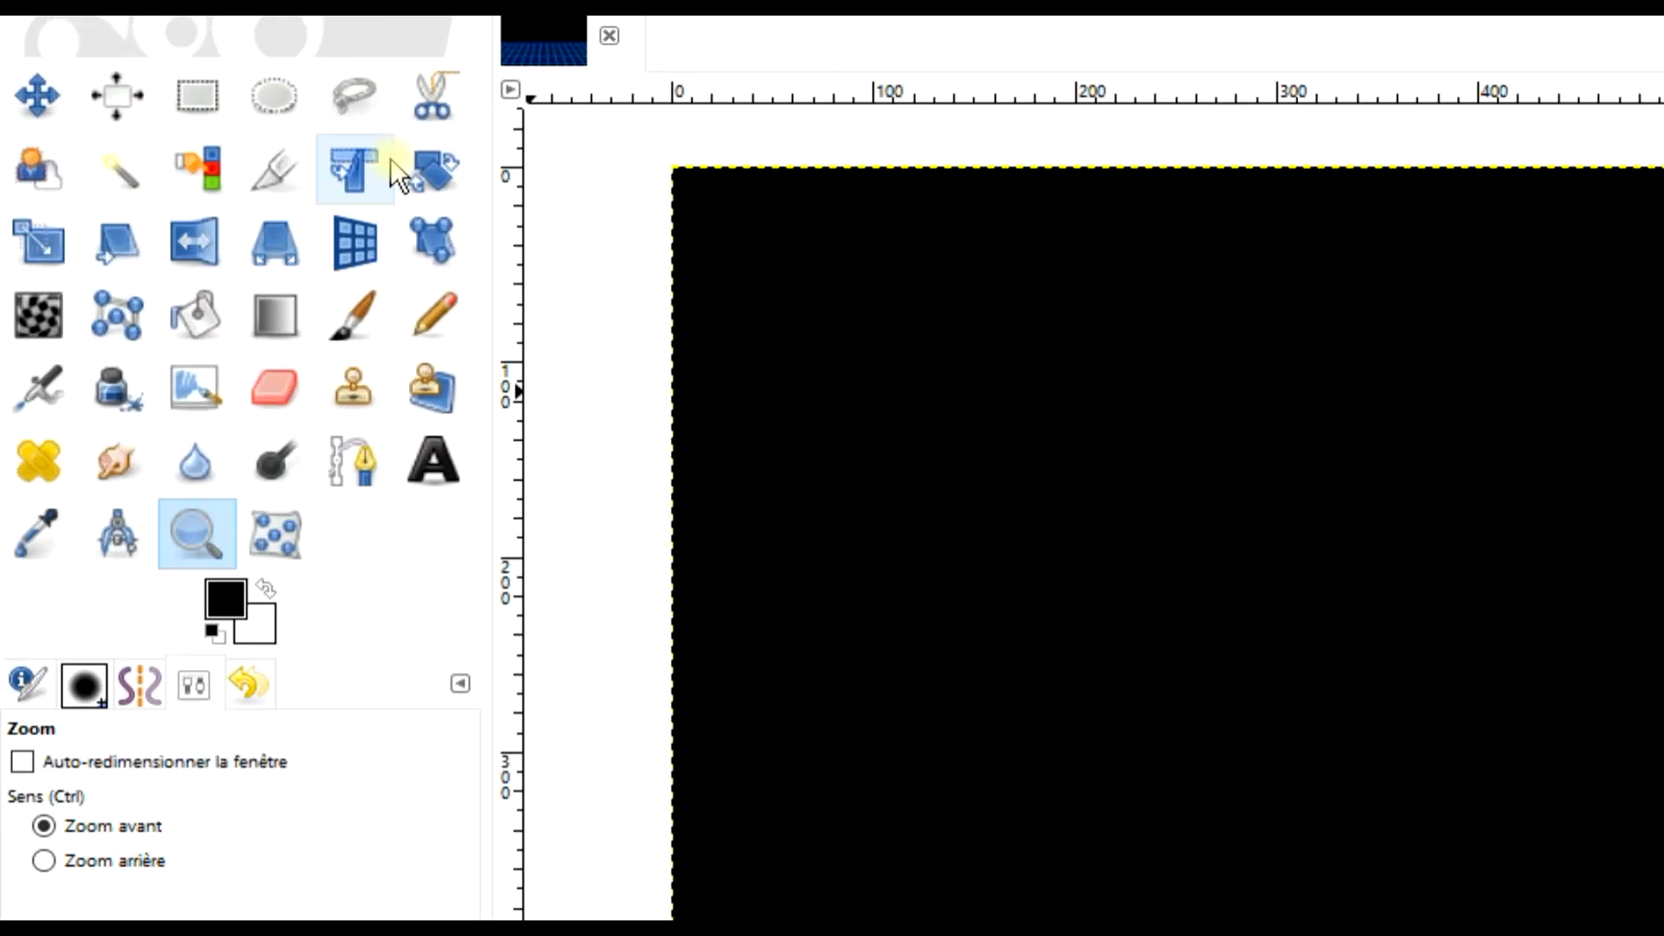
Make an elliptical selection about 458 × 484 px and centre it horizontally so it overlaps the grid's horizon
click(284, 97)
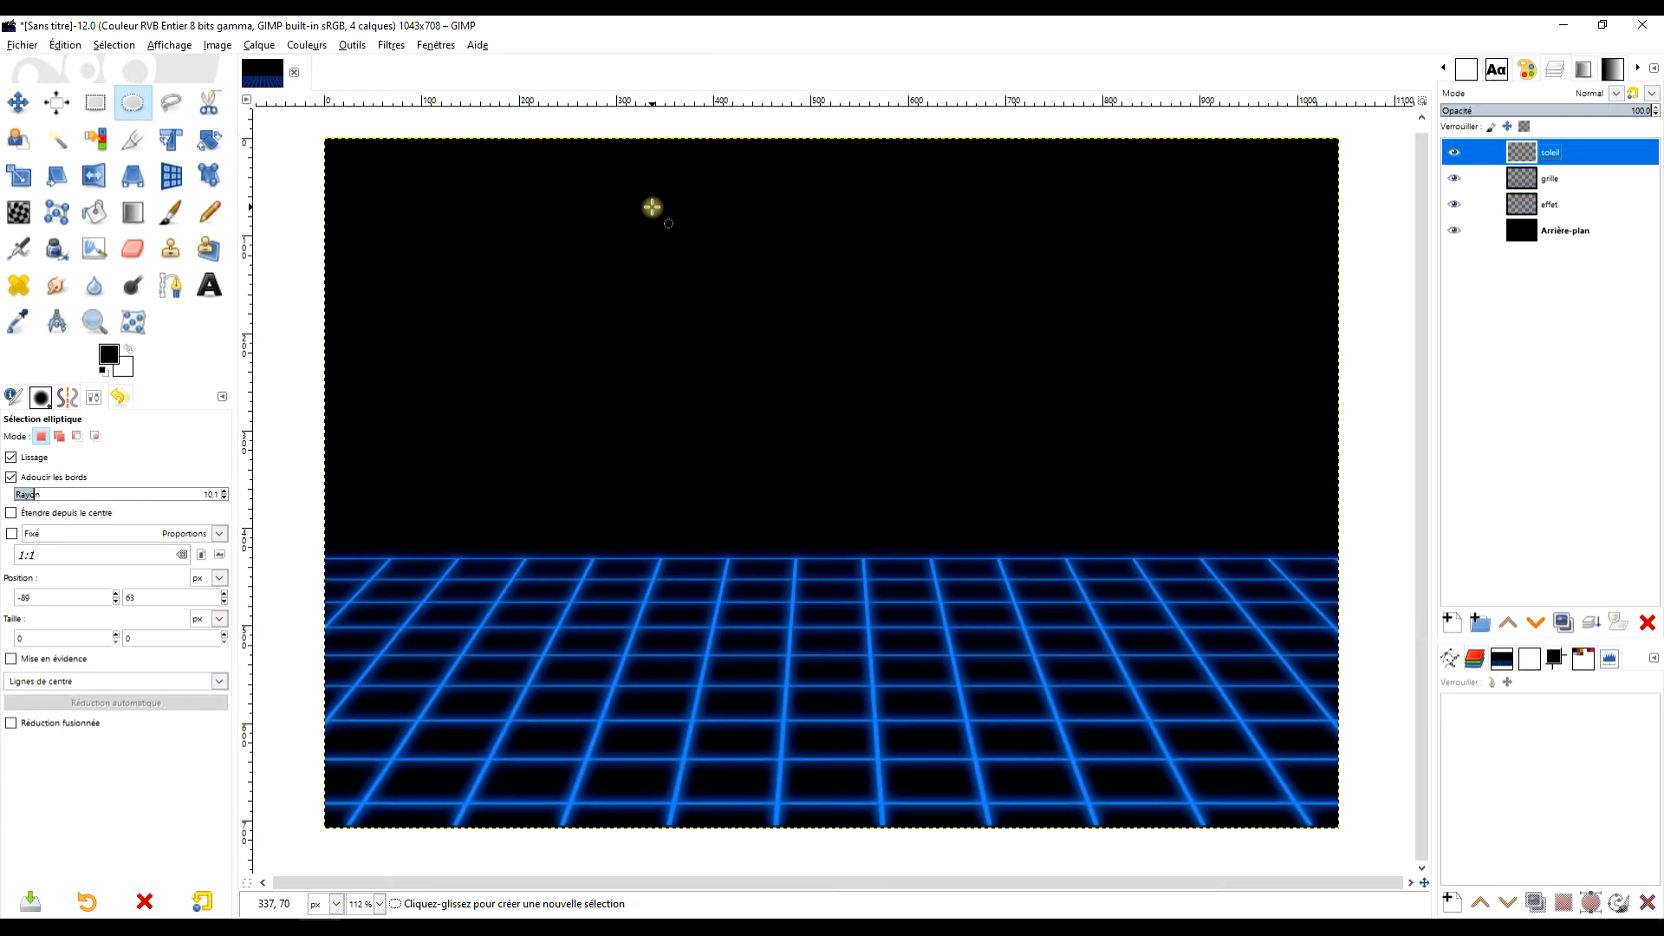
drag(651, 207, 1097, 678)
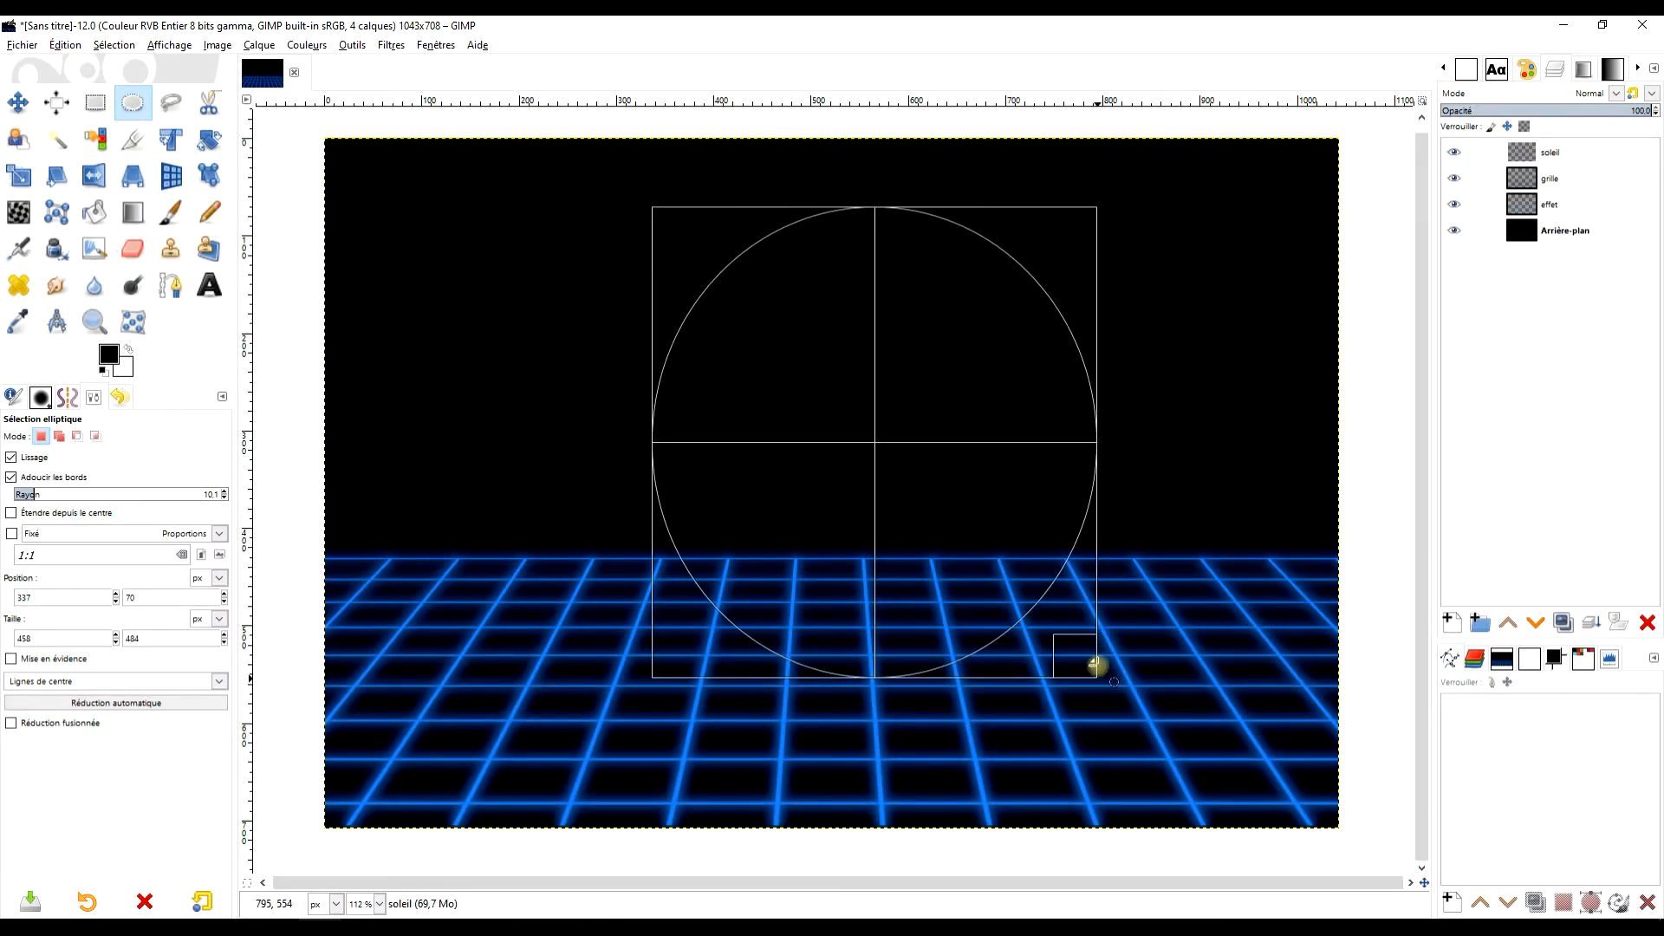
drag(876, 438, 848, 480)
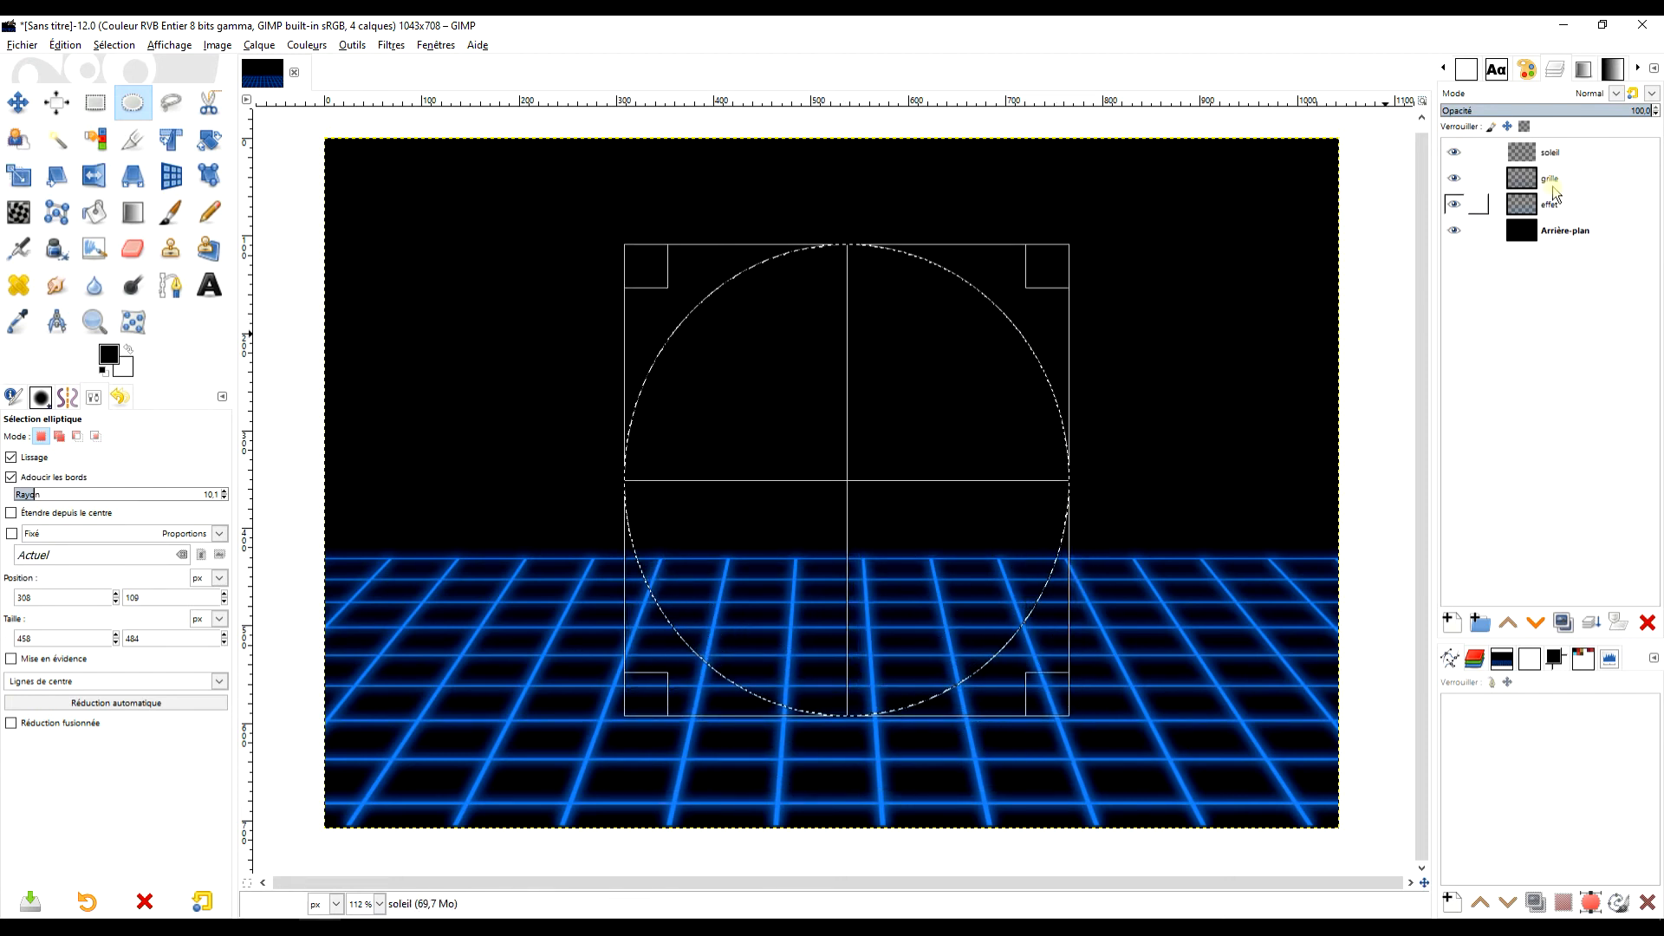
click(1555, 156)
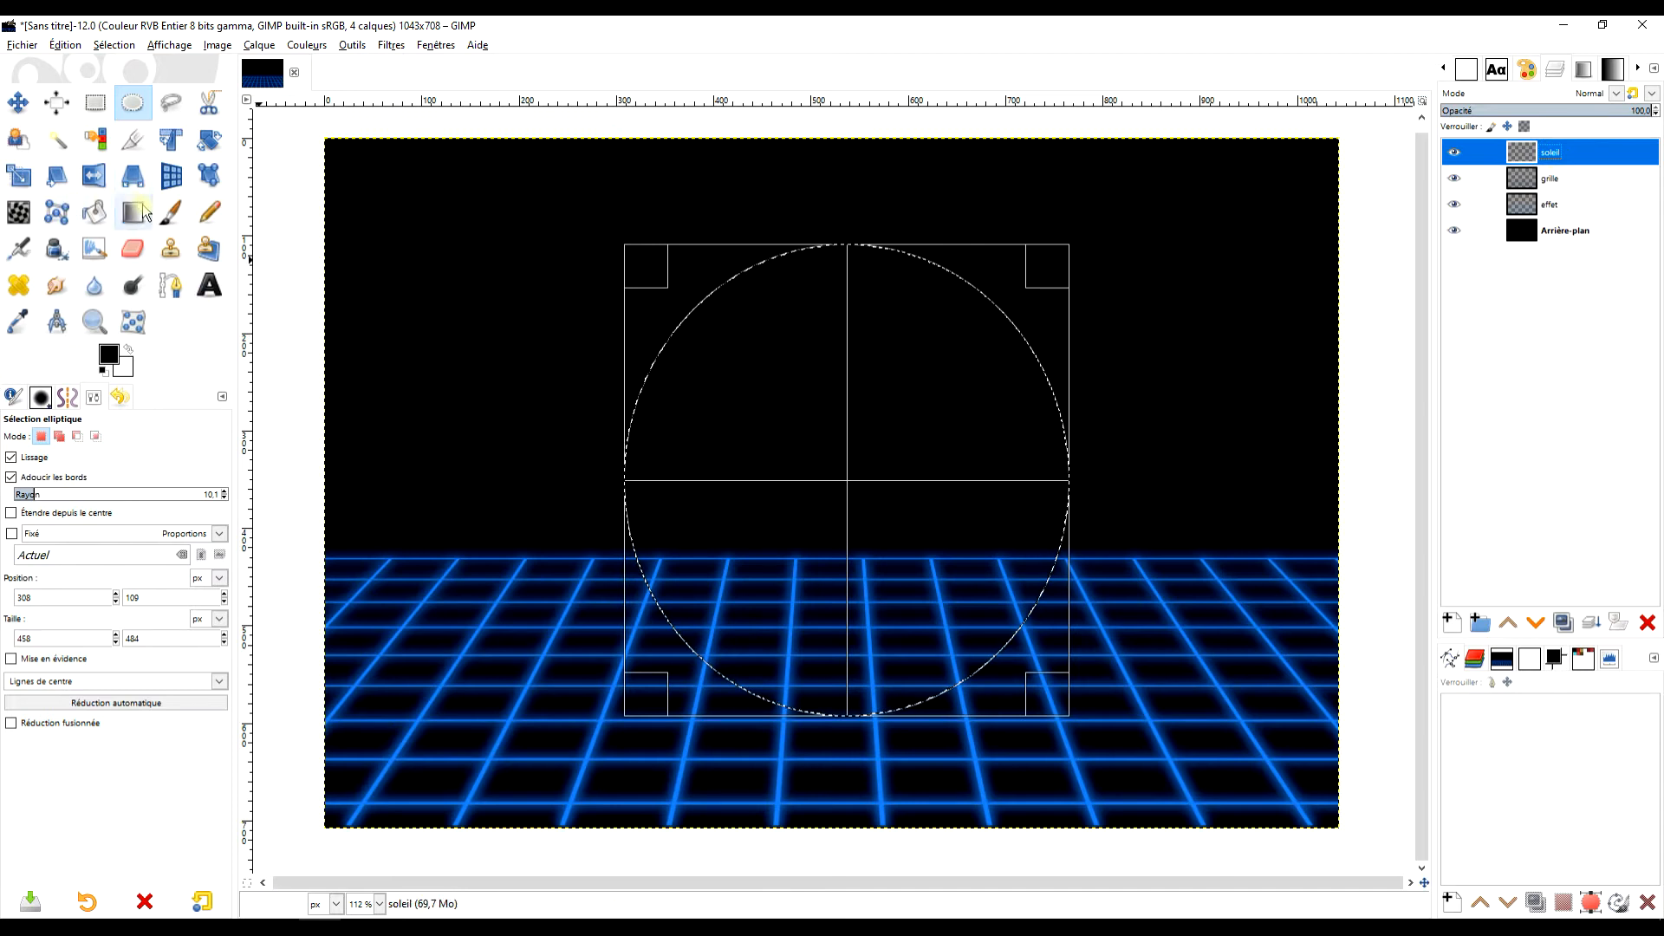
click(1453, 179)
click(1451, 177)
click(1454, 204)
click(1454, 204)
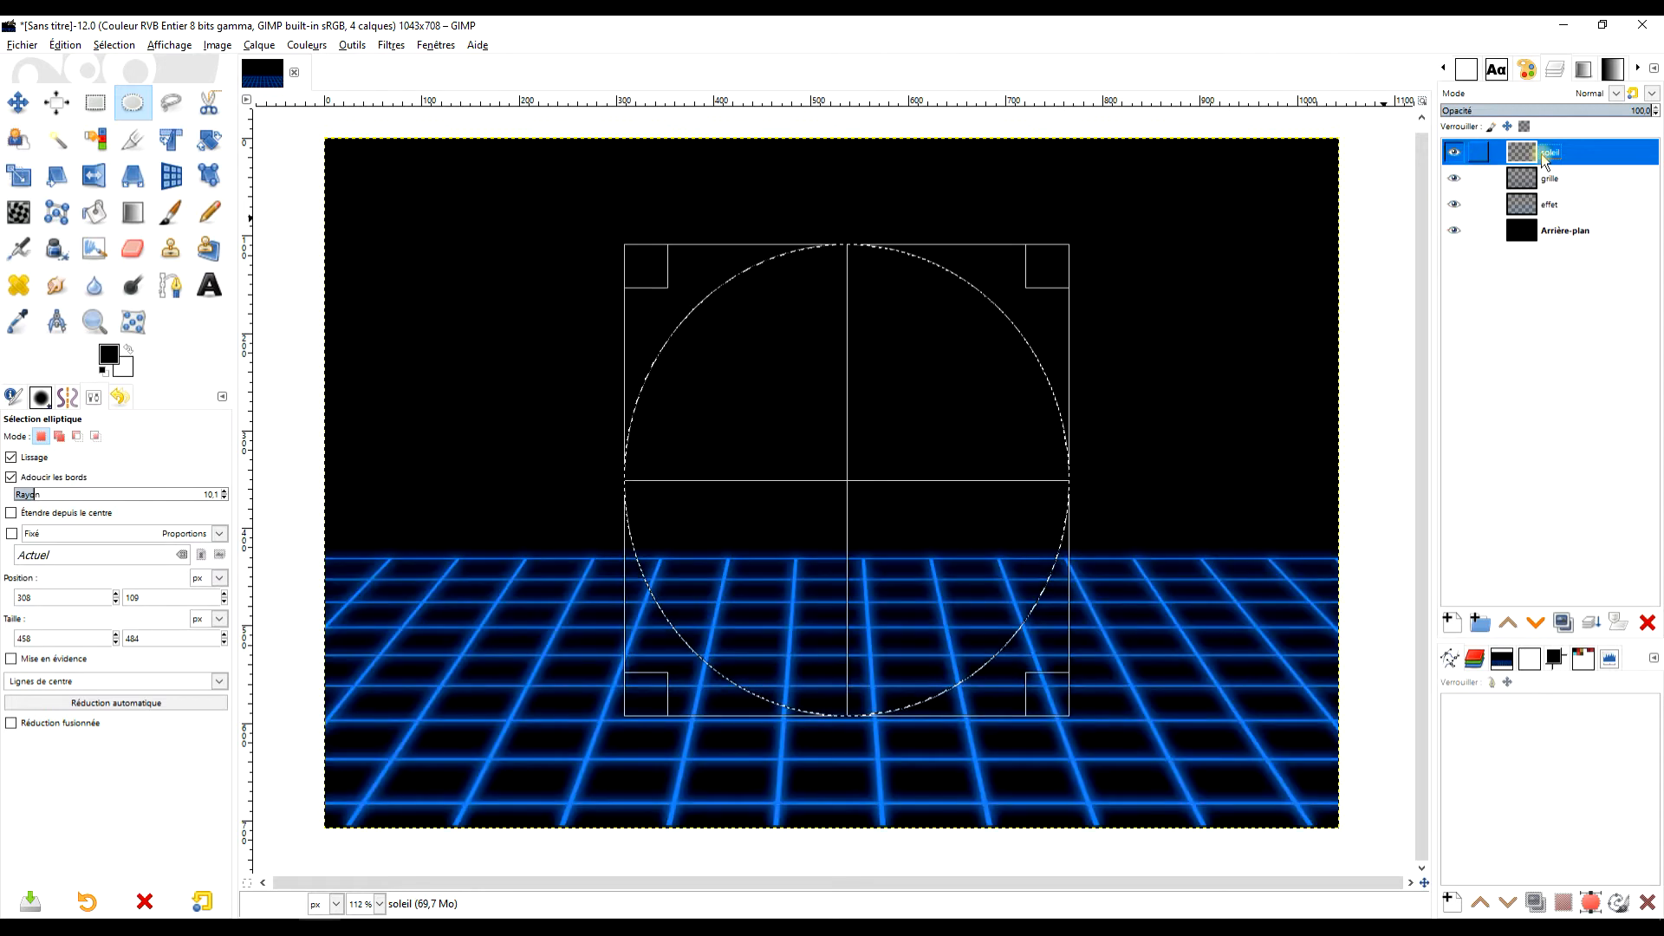
Fill the elliptical selection on the soleil layer with the Incandescent gradient, drawn vertically from its top to just above the grid's horizon
click(135, 210)
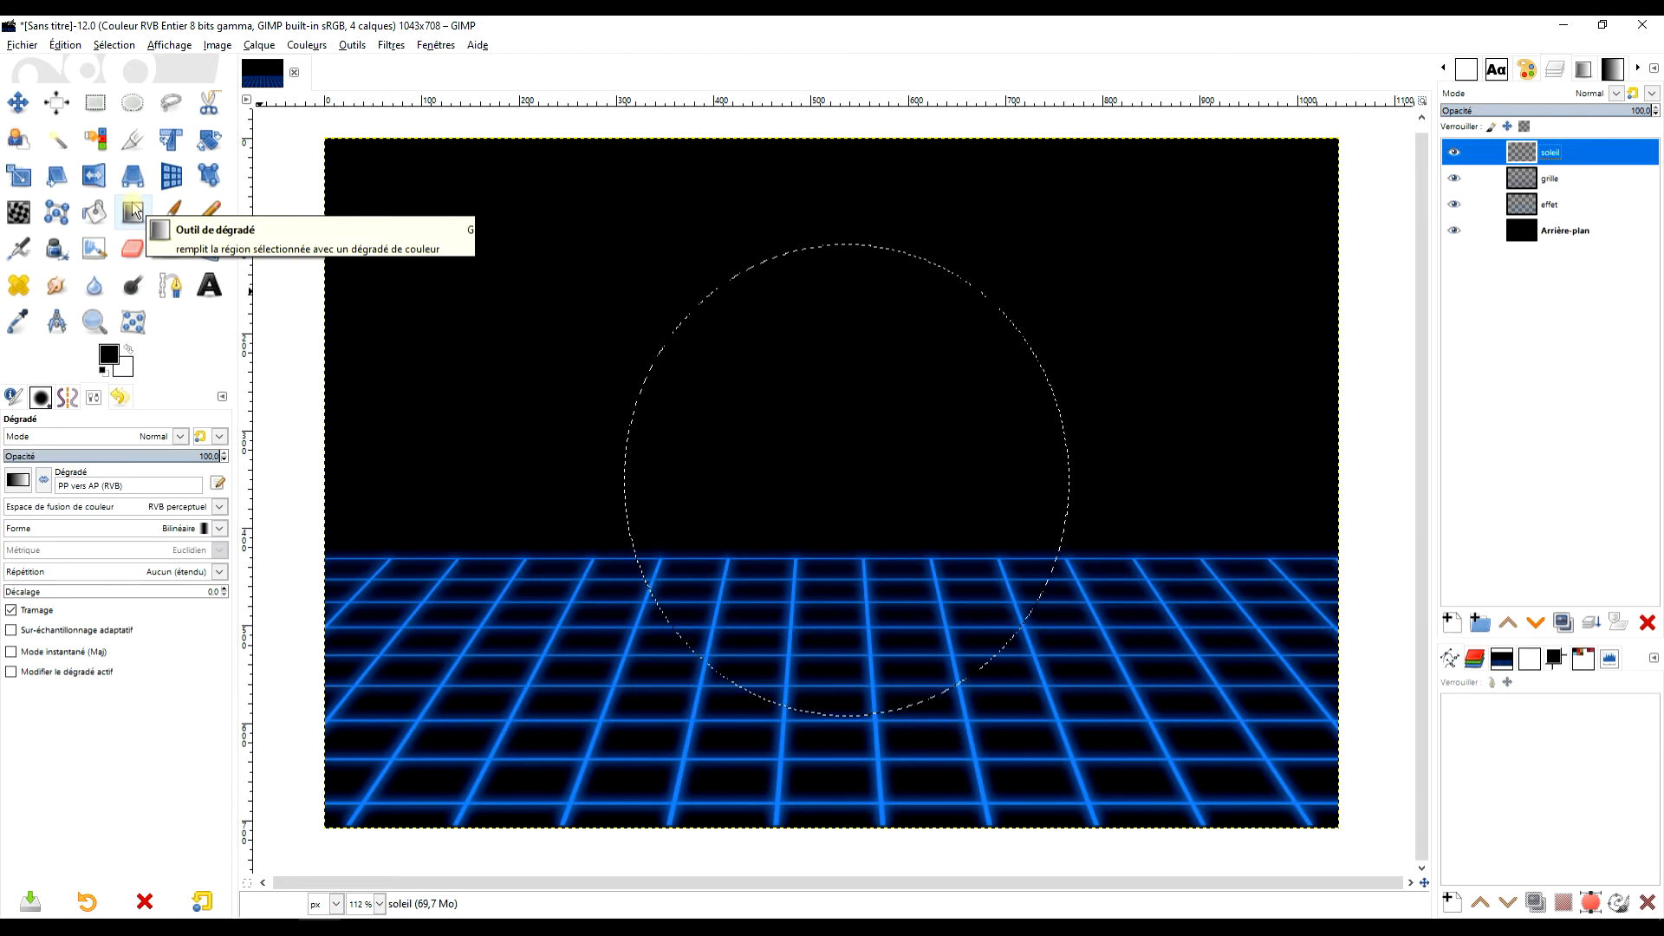
click(19, 481)
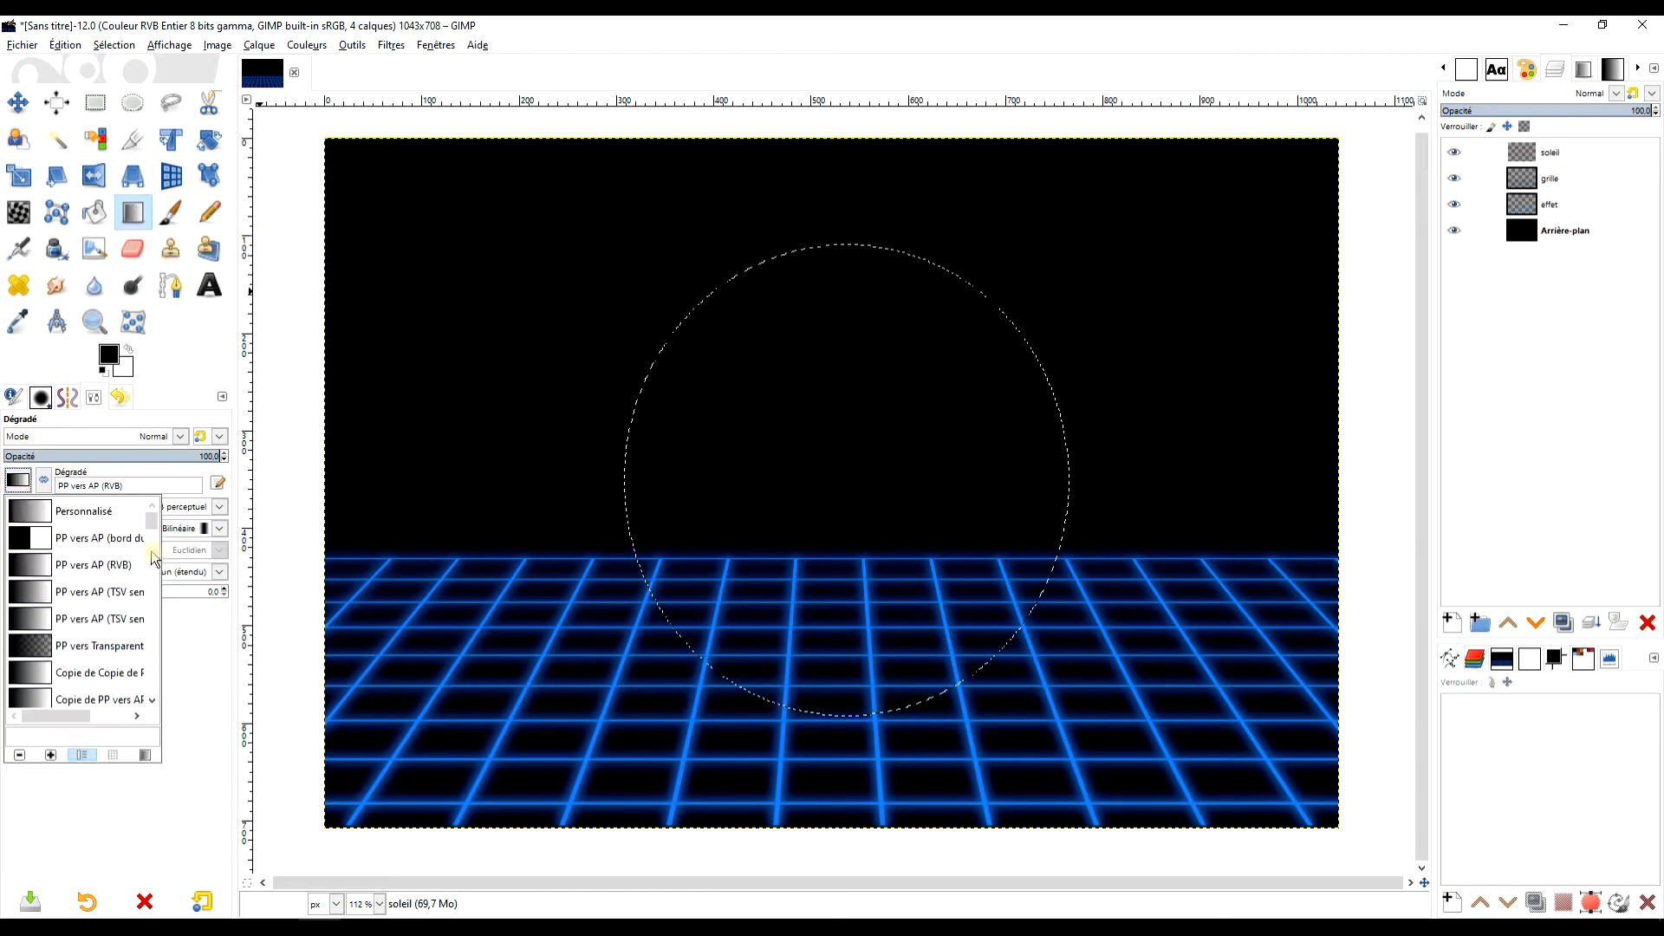
scroll(135, 546, down, 8)
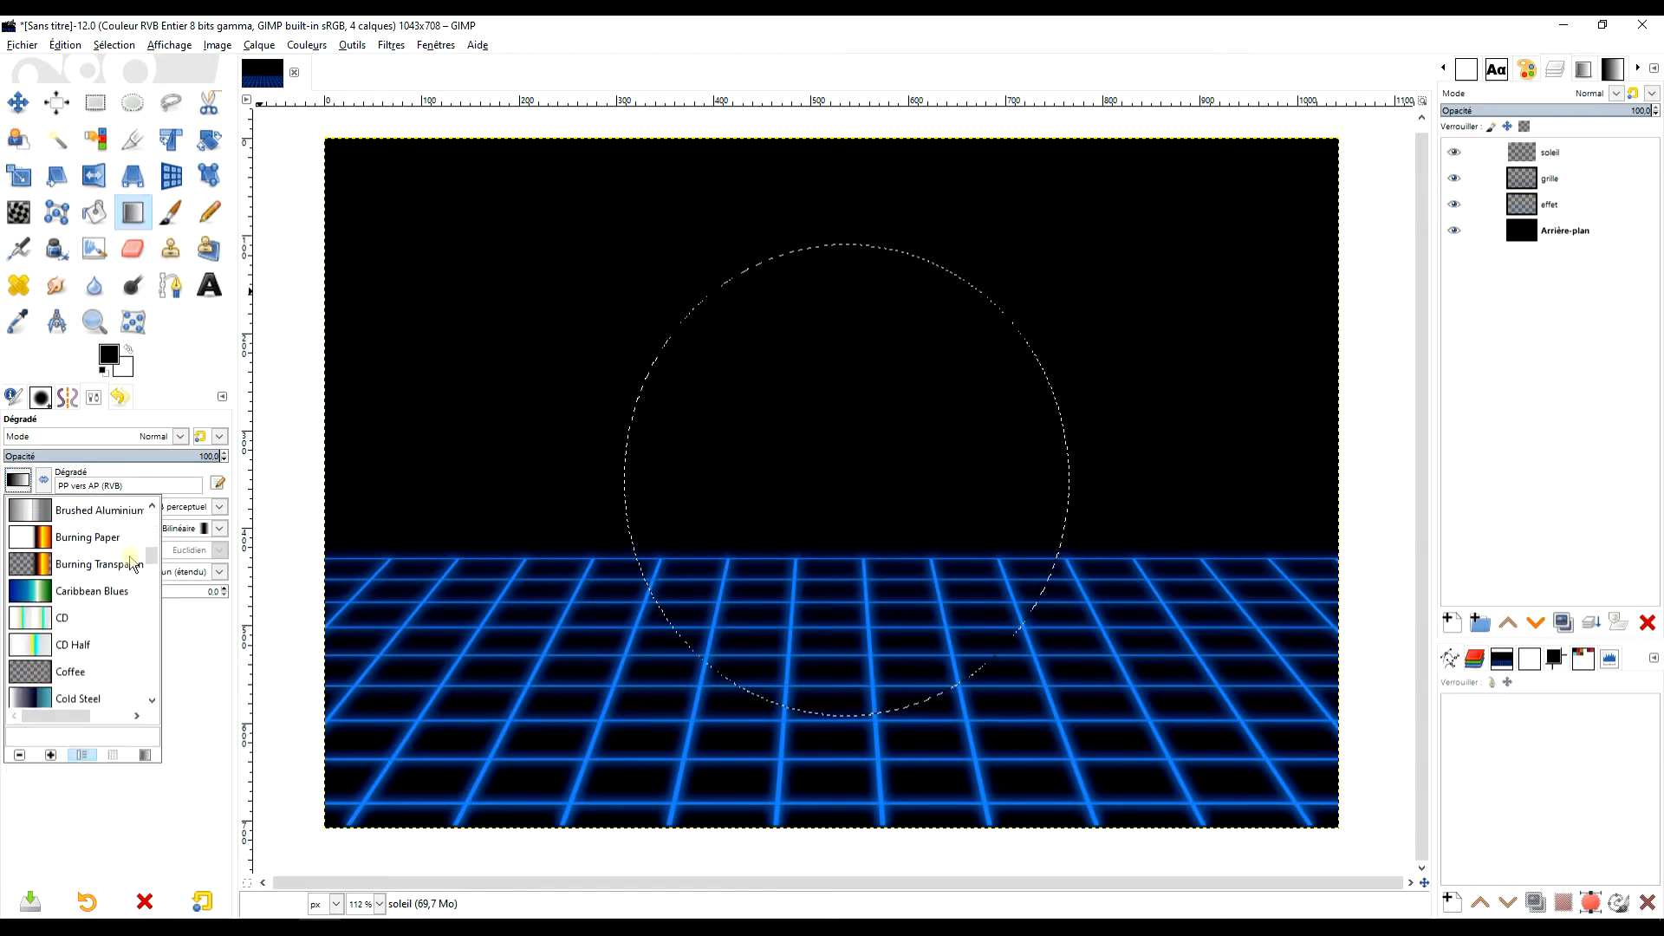
scroll(131, 564, down, 6)
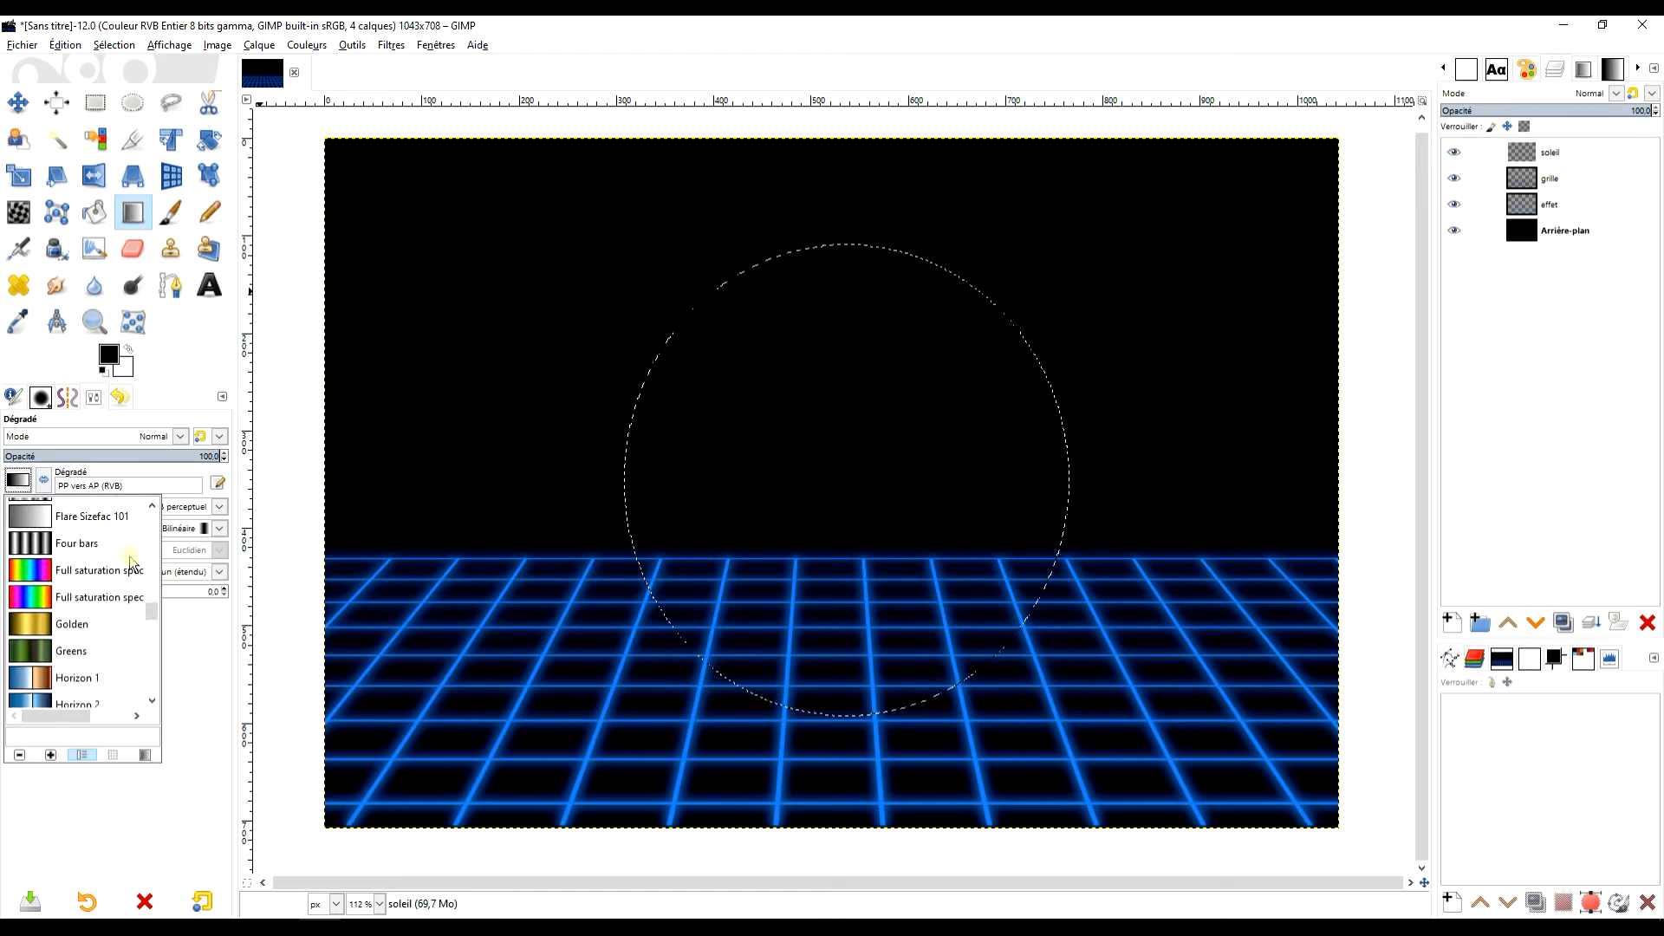
scroll(130, 564, down, 4)
scroll(117, 554, up, 4)
scroll(109, 546, down, 3)
click(102, 596)
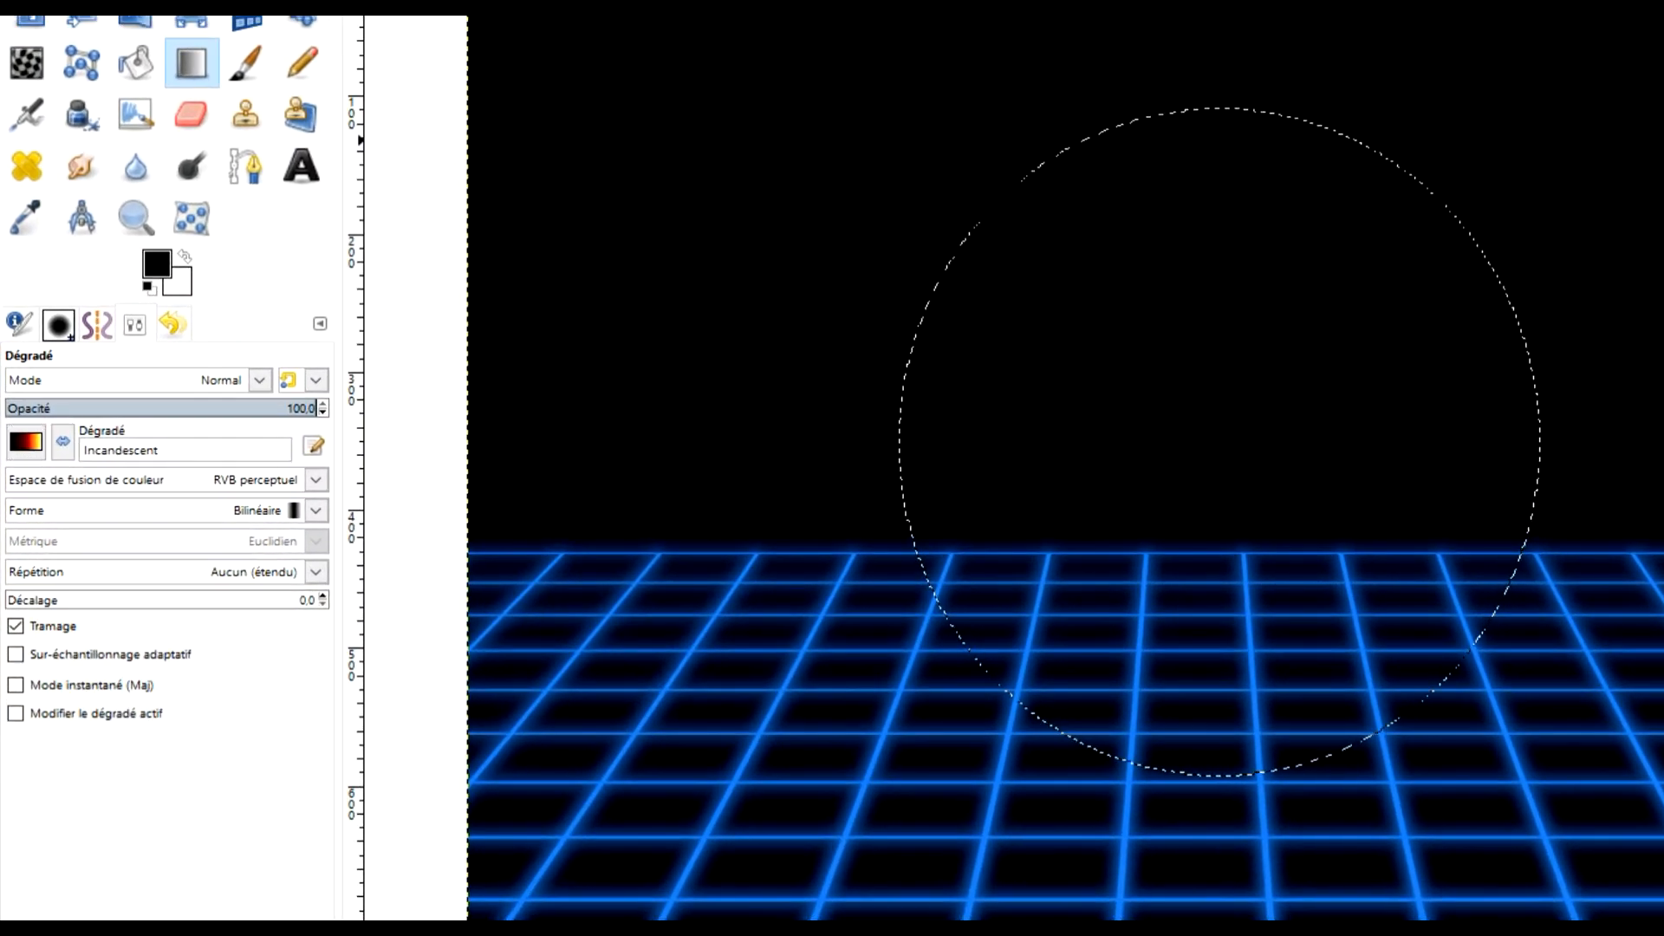
drag(1227, 130, 1222, 527)
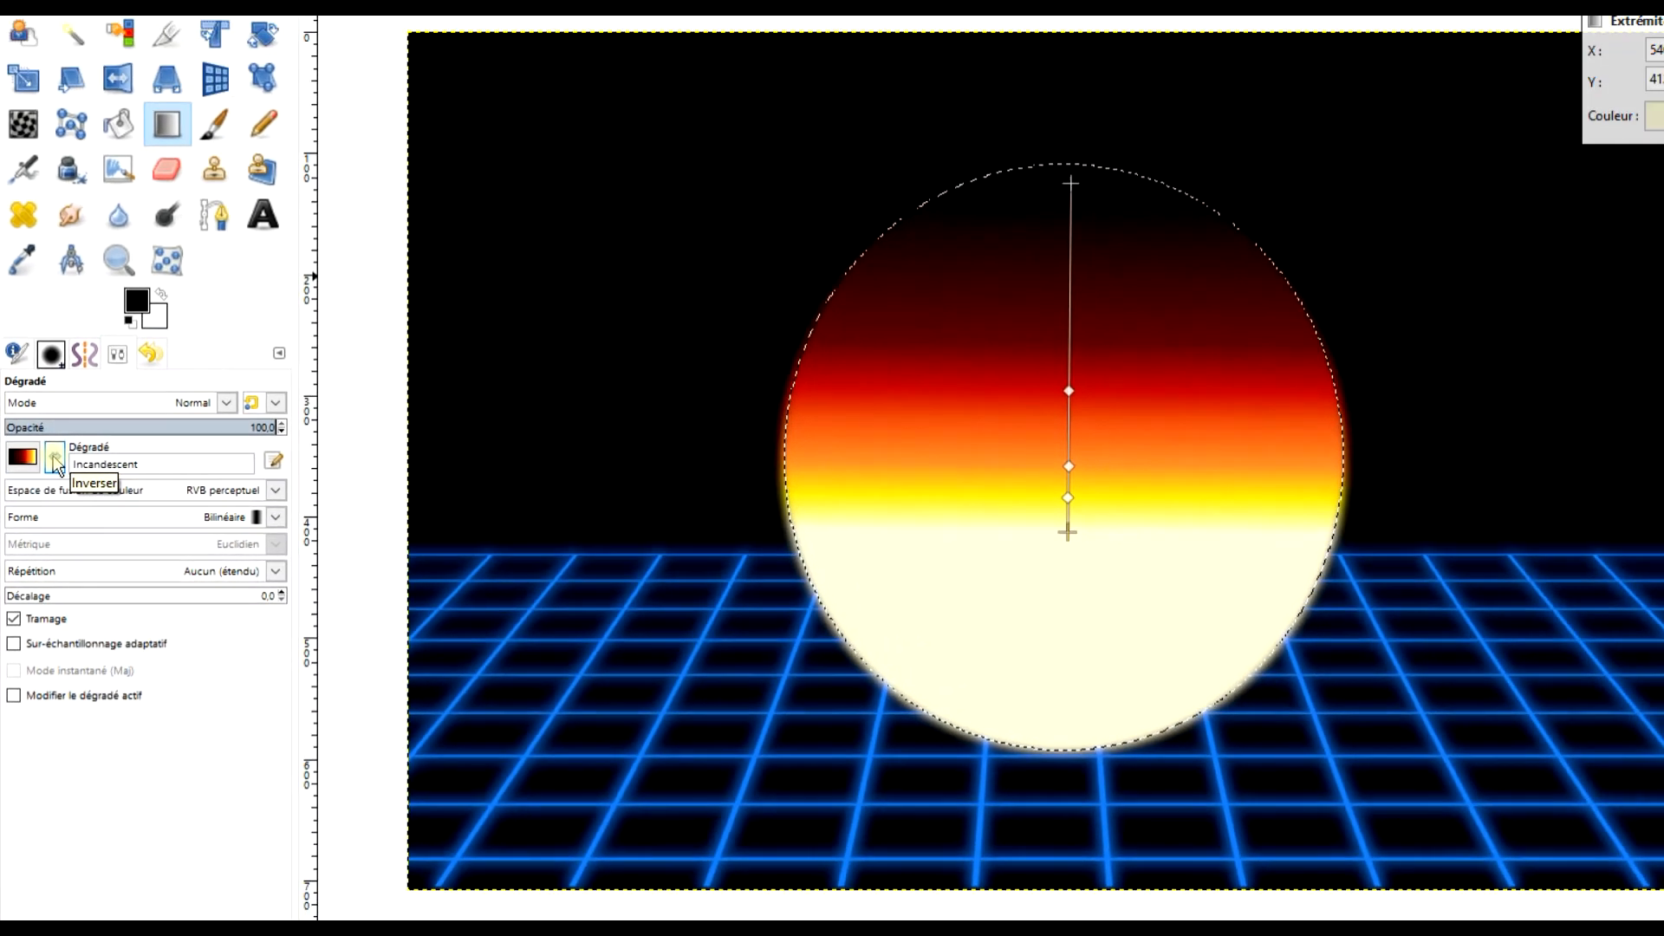
Reverse the sun's gradient, extend its black end below the horizon, lower its colour stops with red at 23.28 and yellow at 68.87, and apply it
click(54, 460)
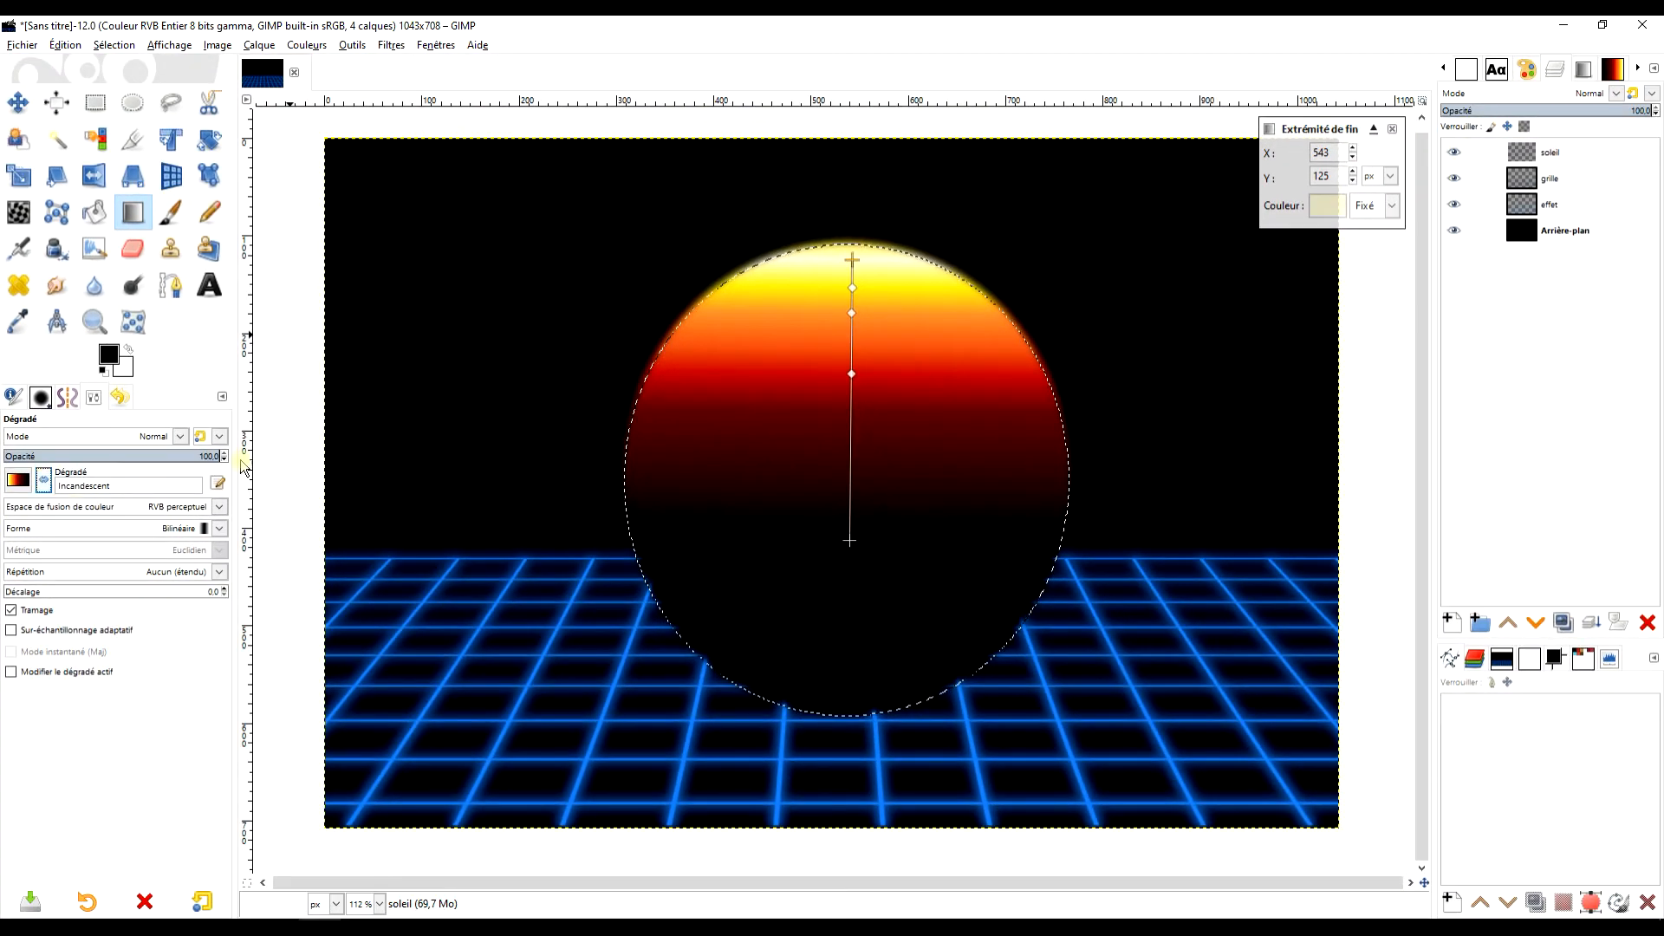
drag(847, 542, 849, 614)
drag(850, 404, 846, 509)
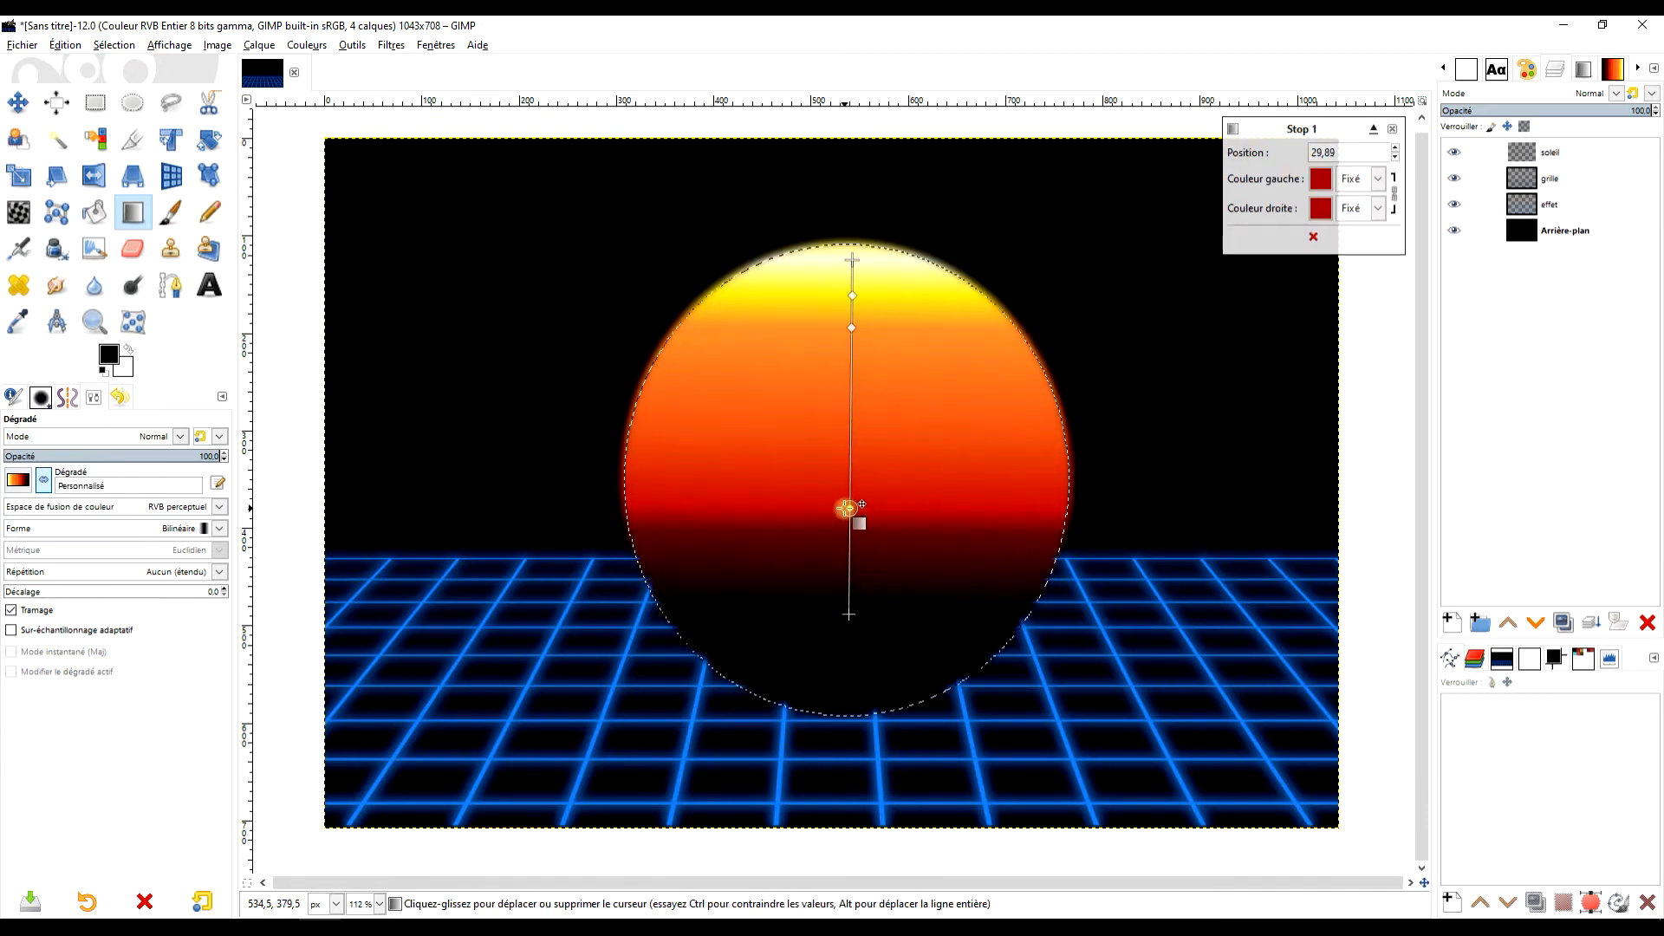
drag(852, 328, 850, 381)
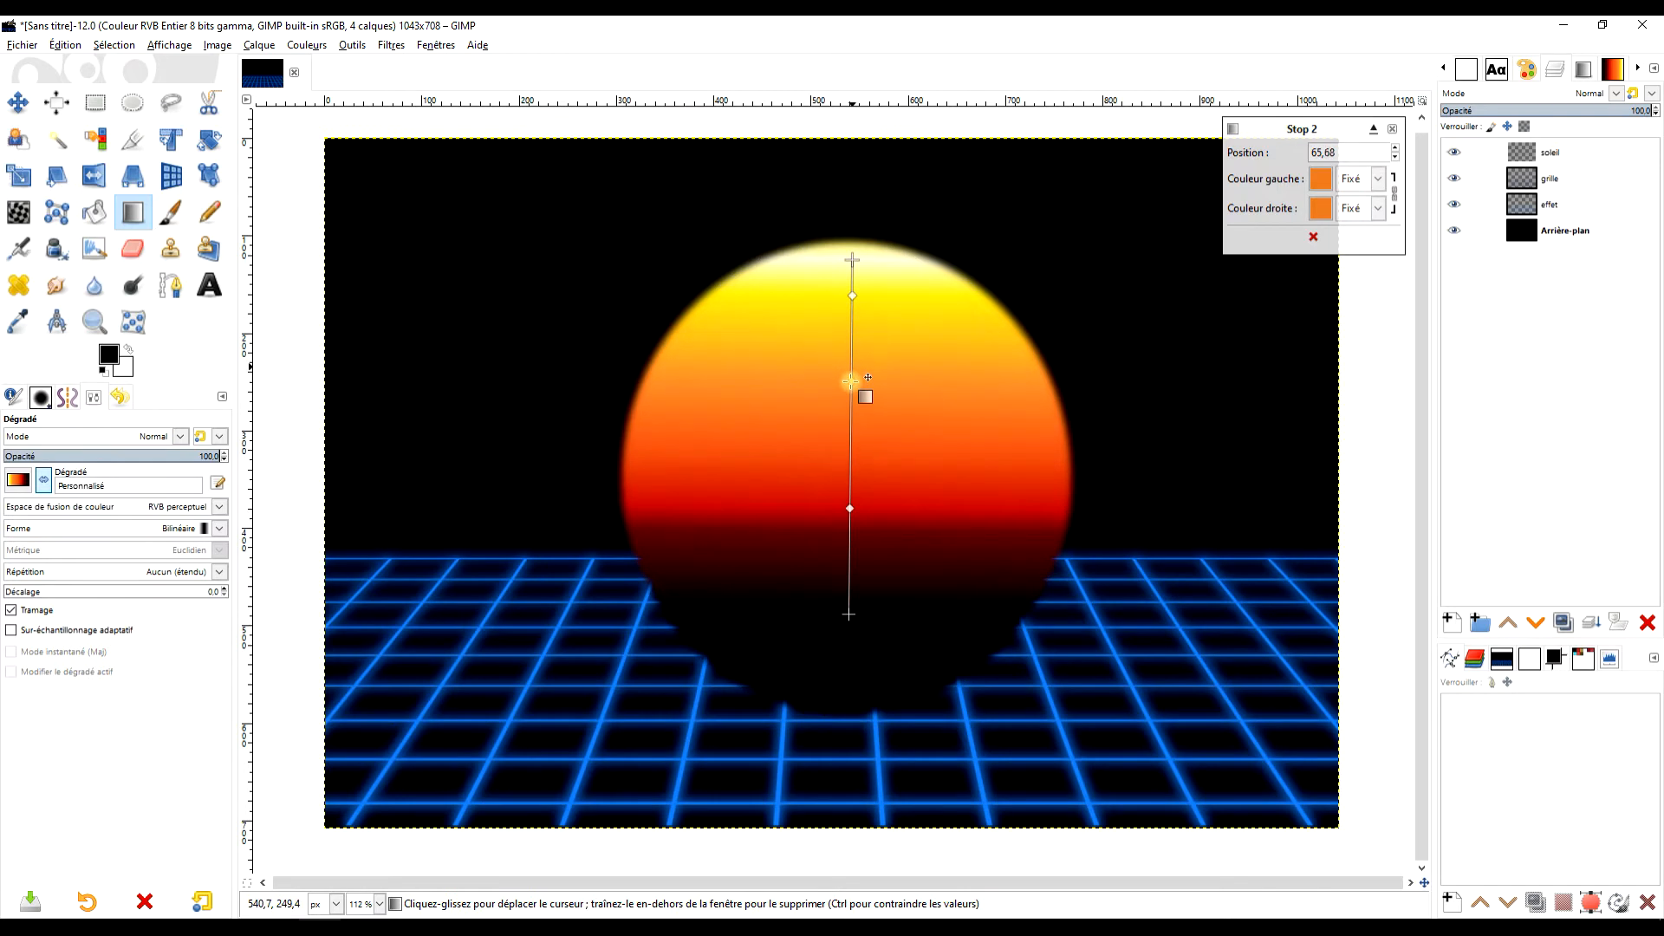
drag(851, 295, 851, 423)
drag(851, 340, 851, 370)
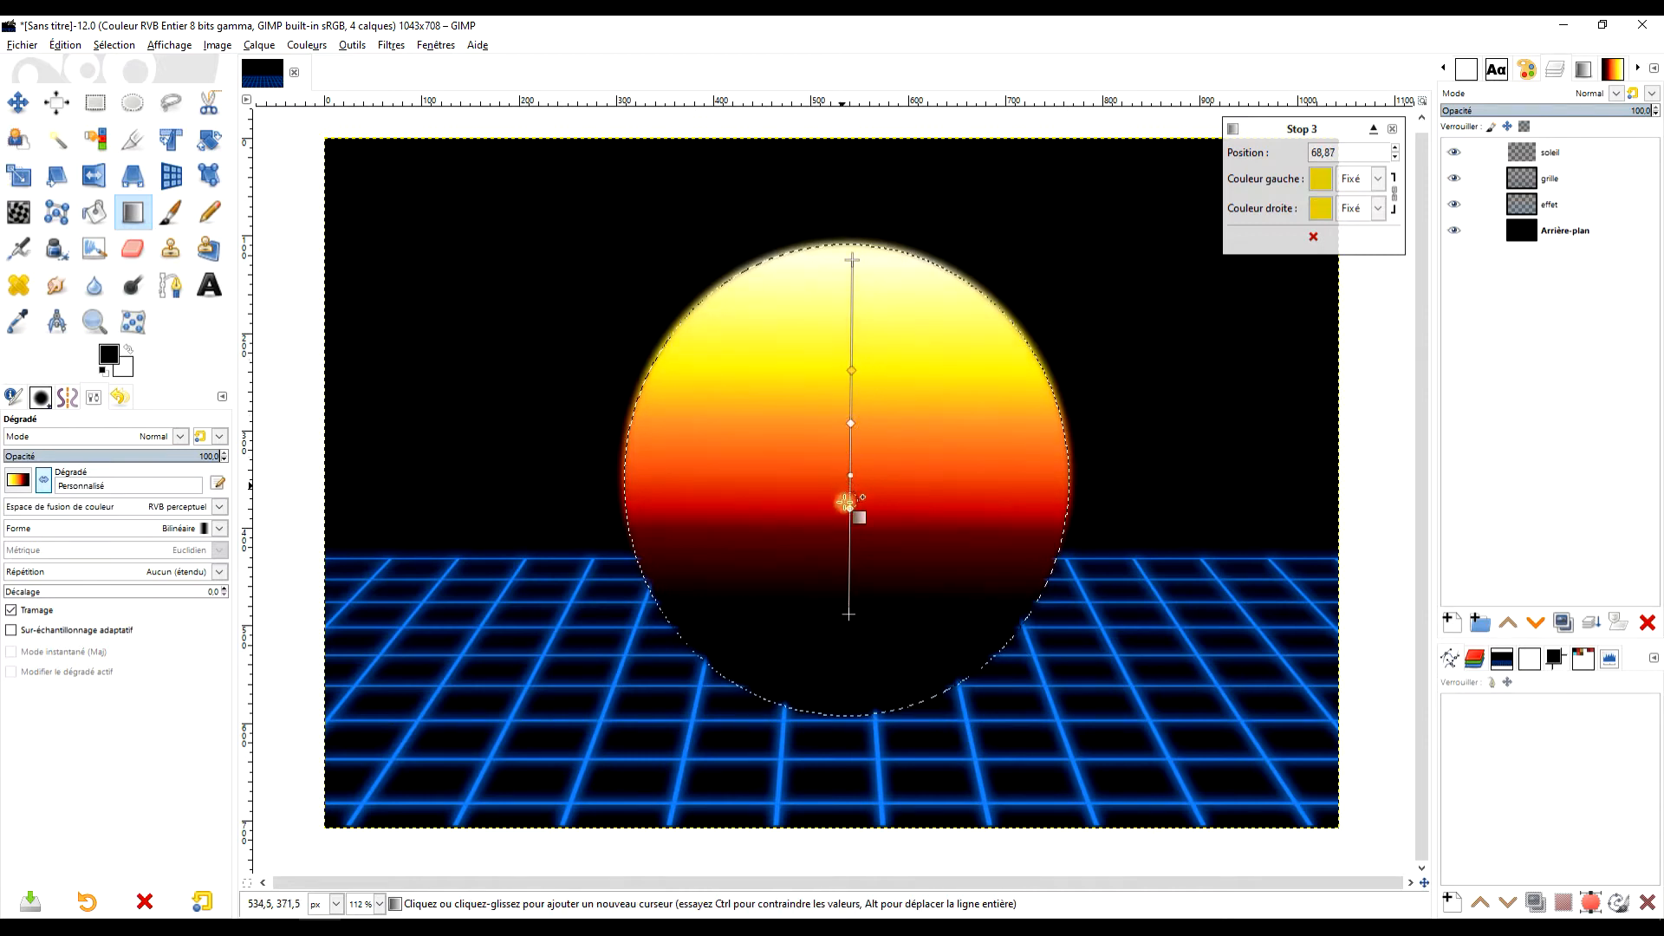
drag(850, 508, 849, 531)
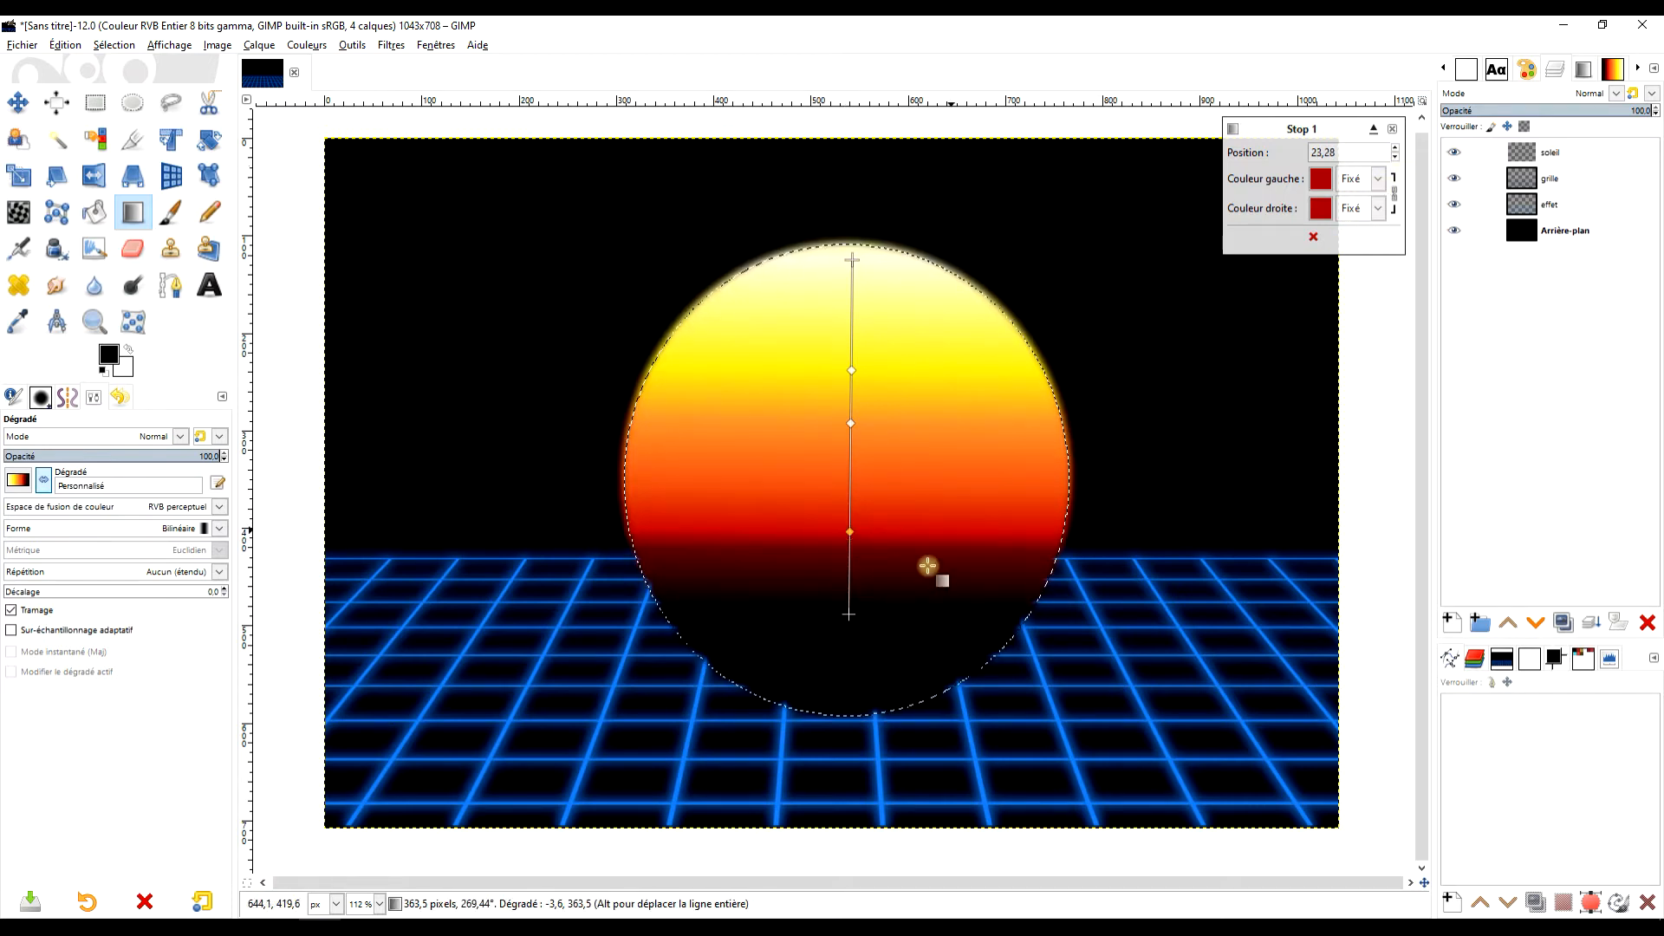
click(848, 613)
key(Return)
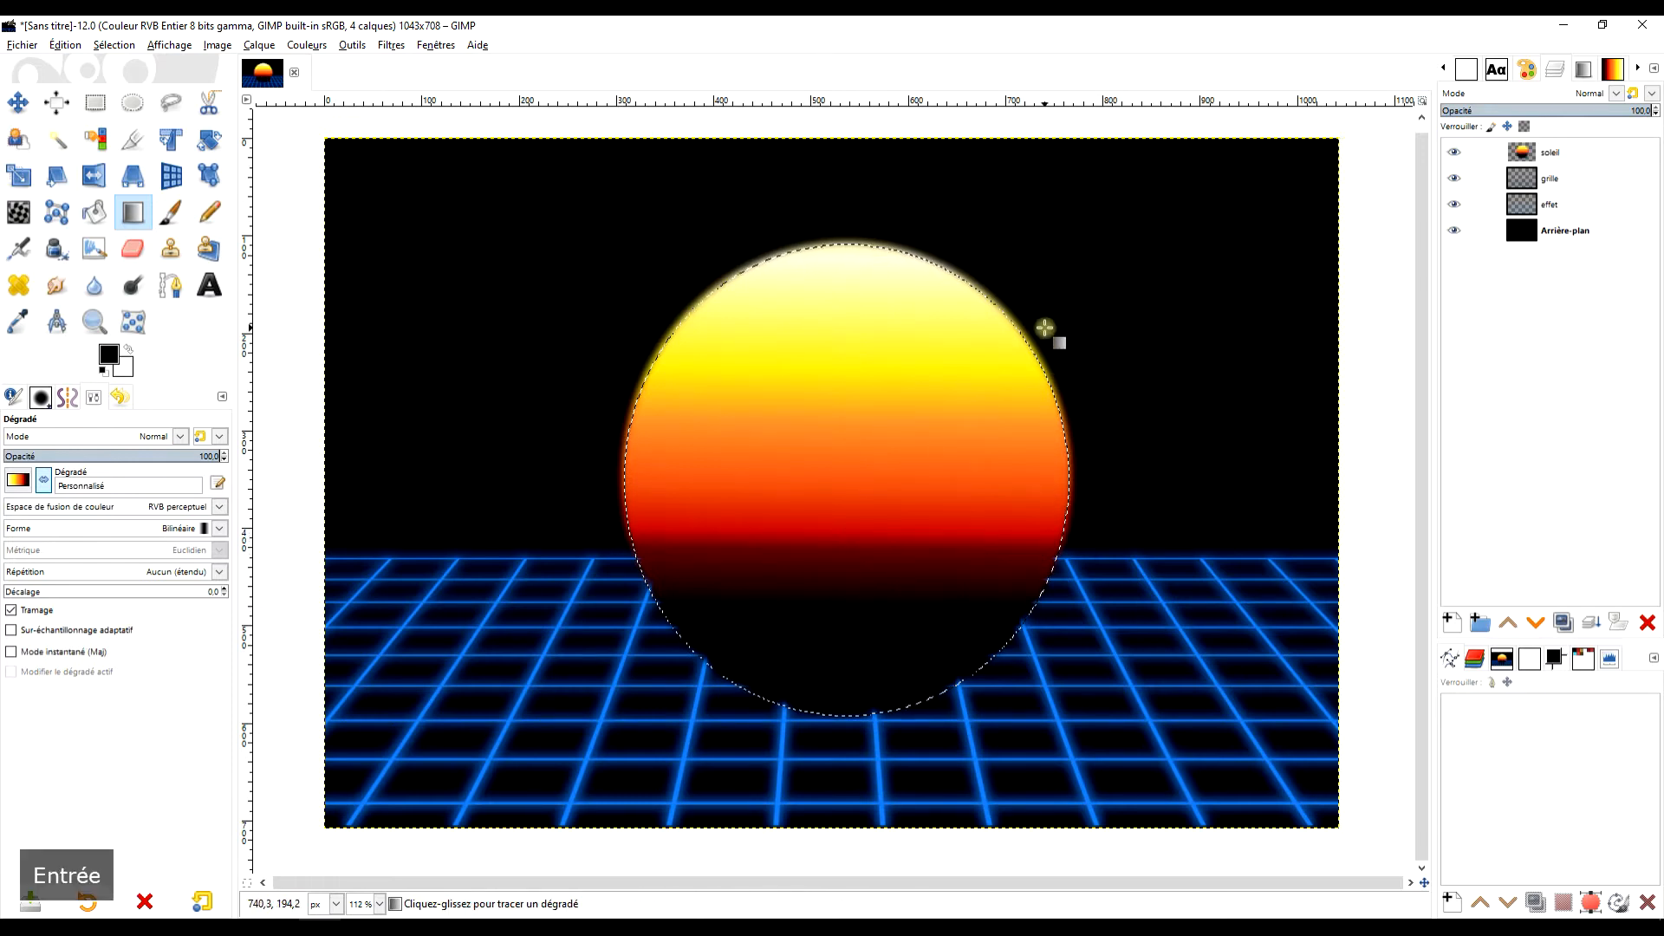
Clear the elliptical selection and add a white (full opacity) layer mask to the soleil layer
key(r)
click(632, 227)
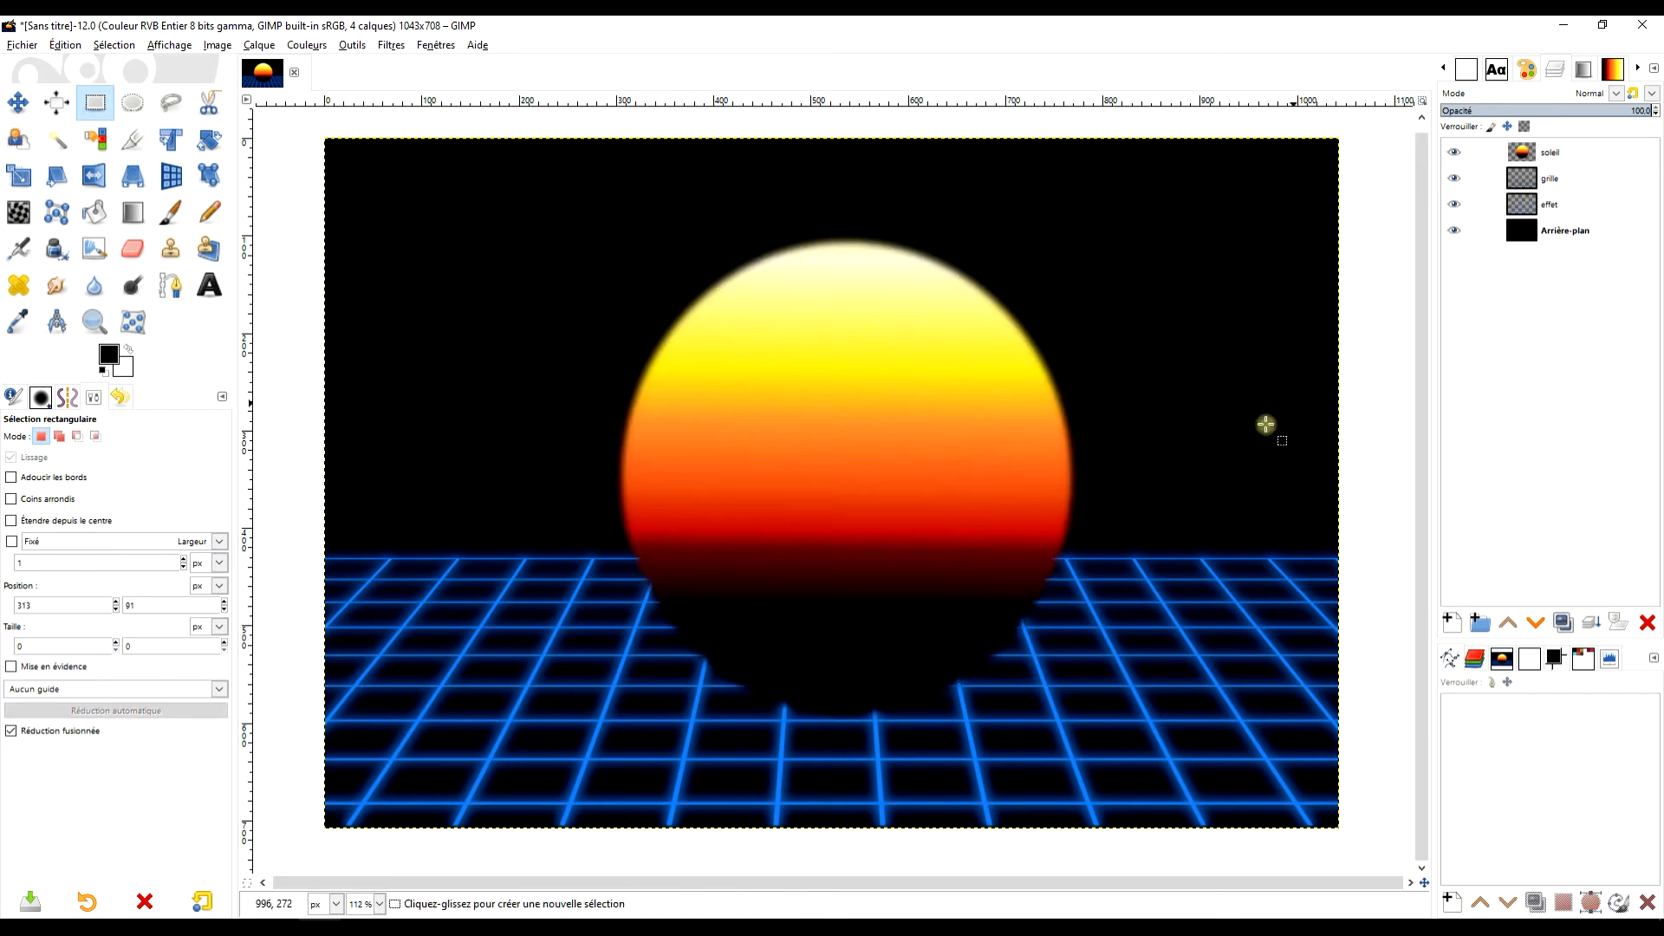
right_click(1520, 160)
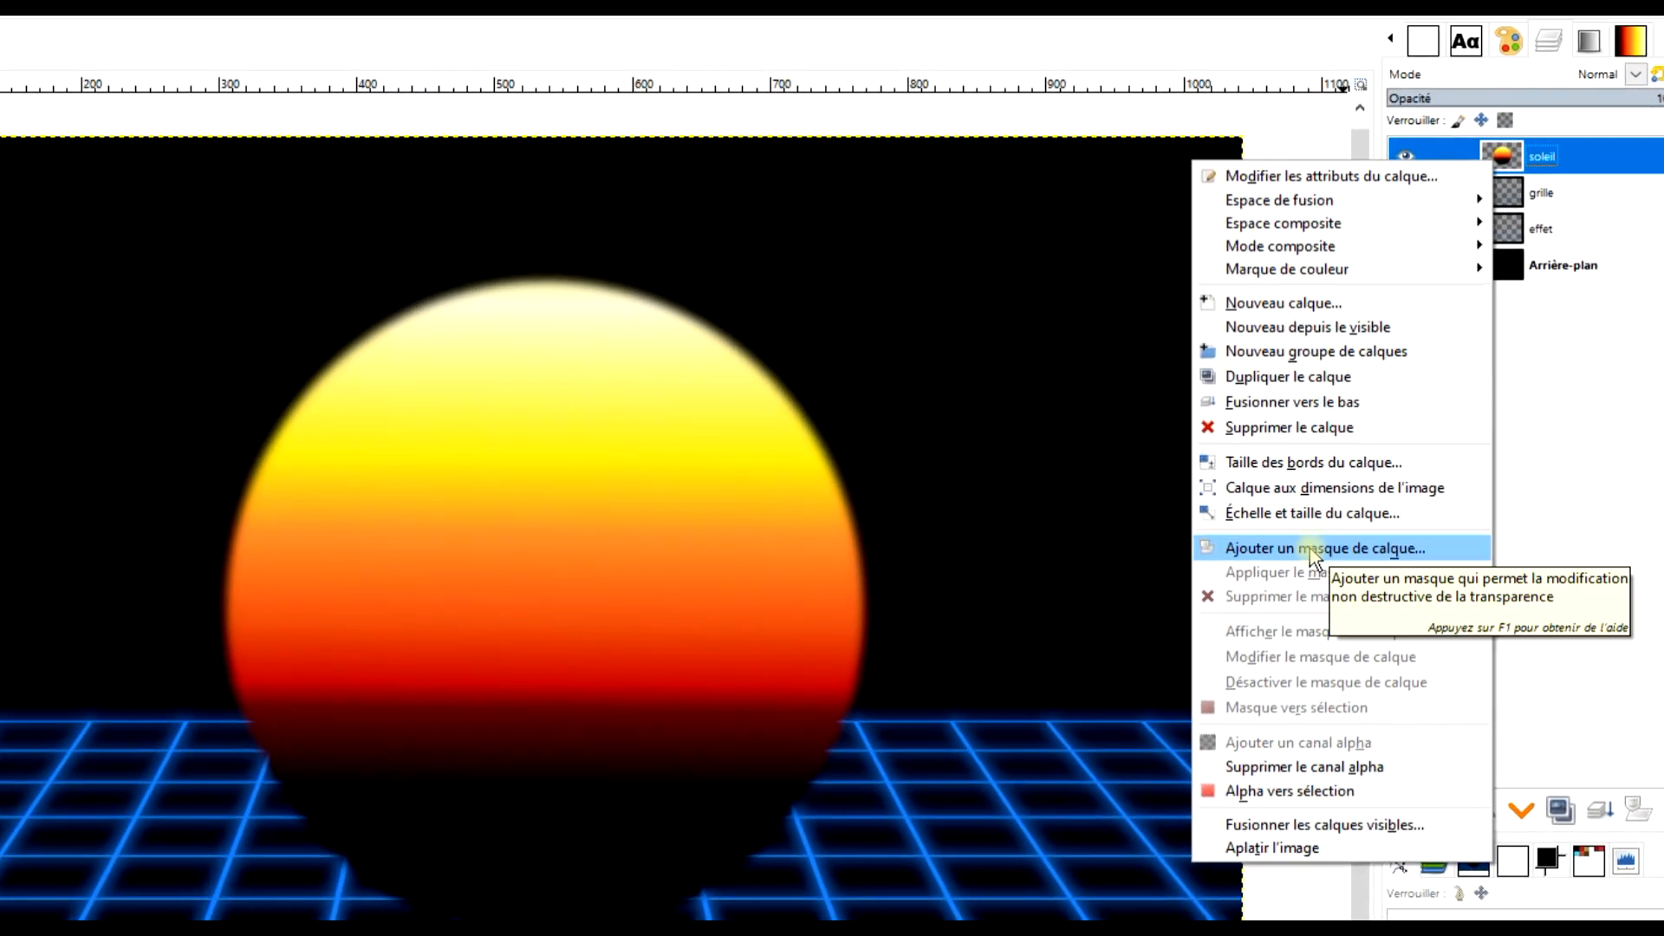
click(1309, 547)
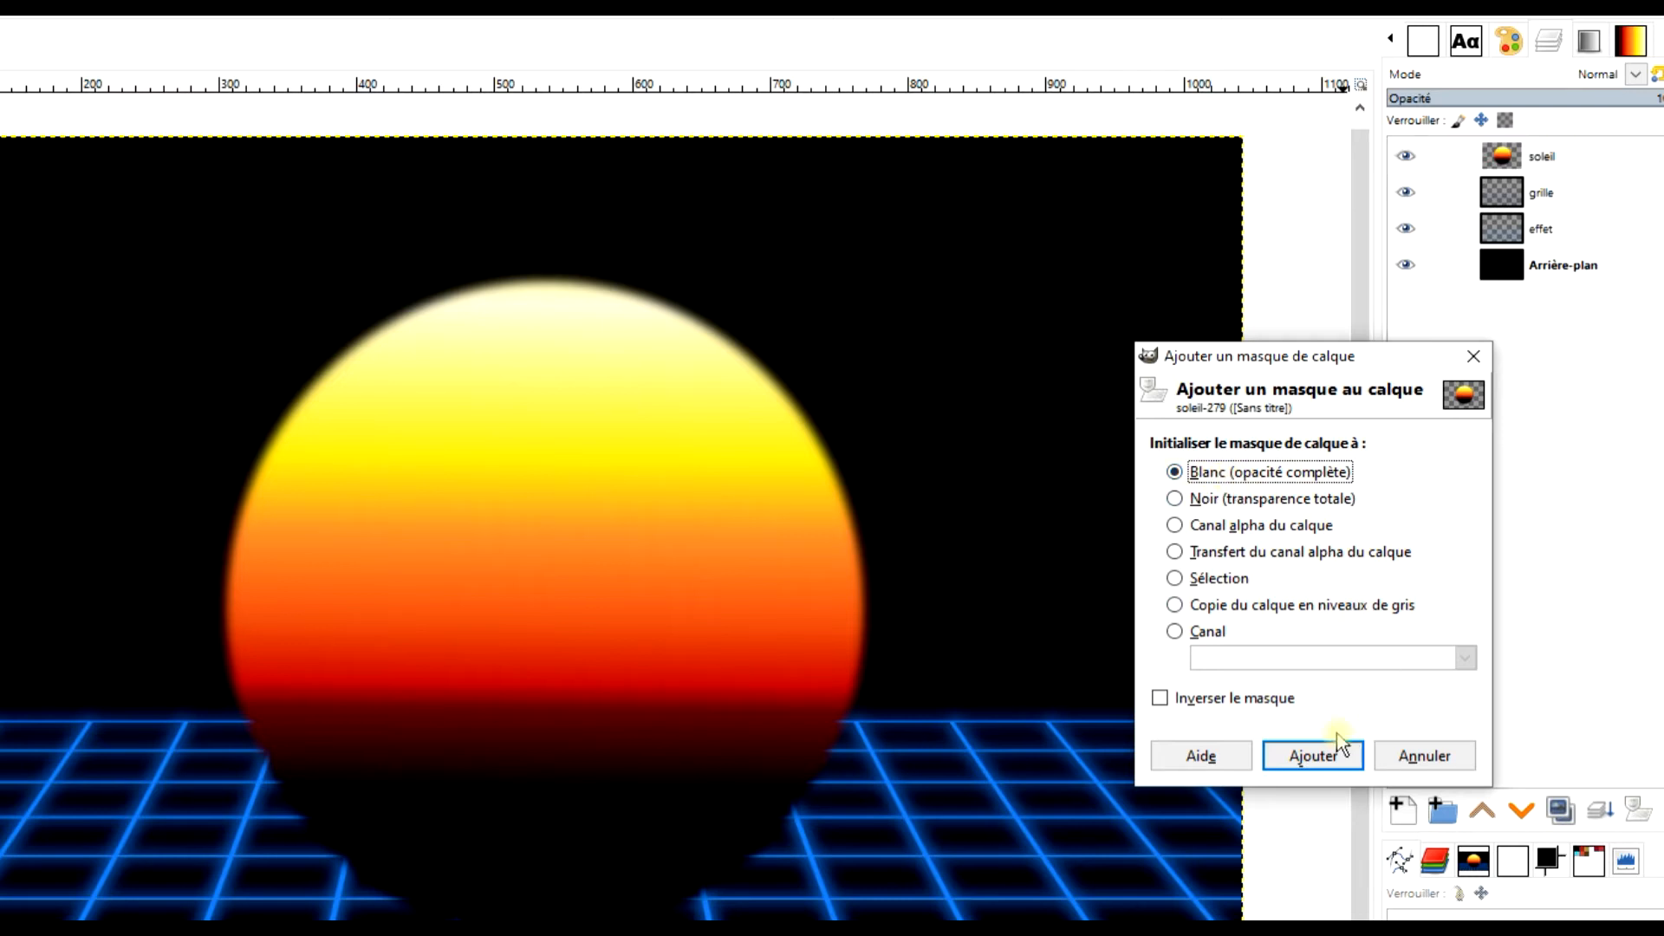
click(1317, 758)
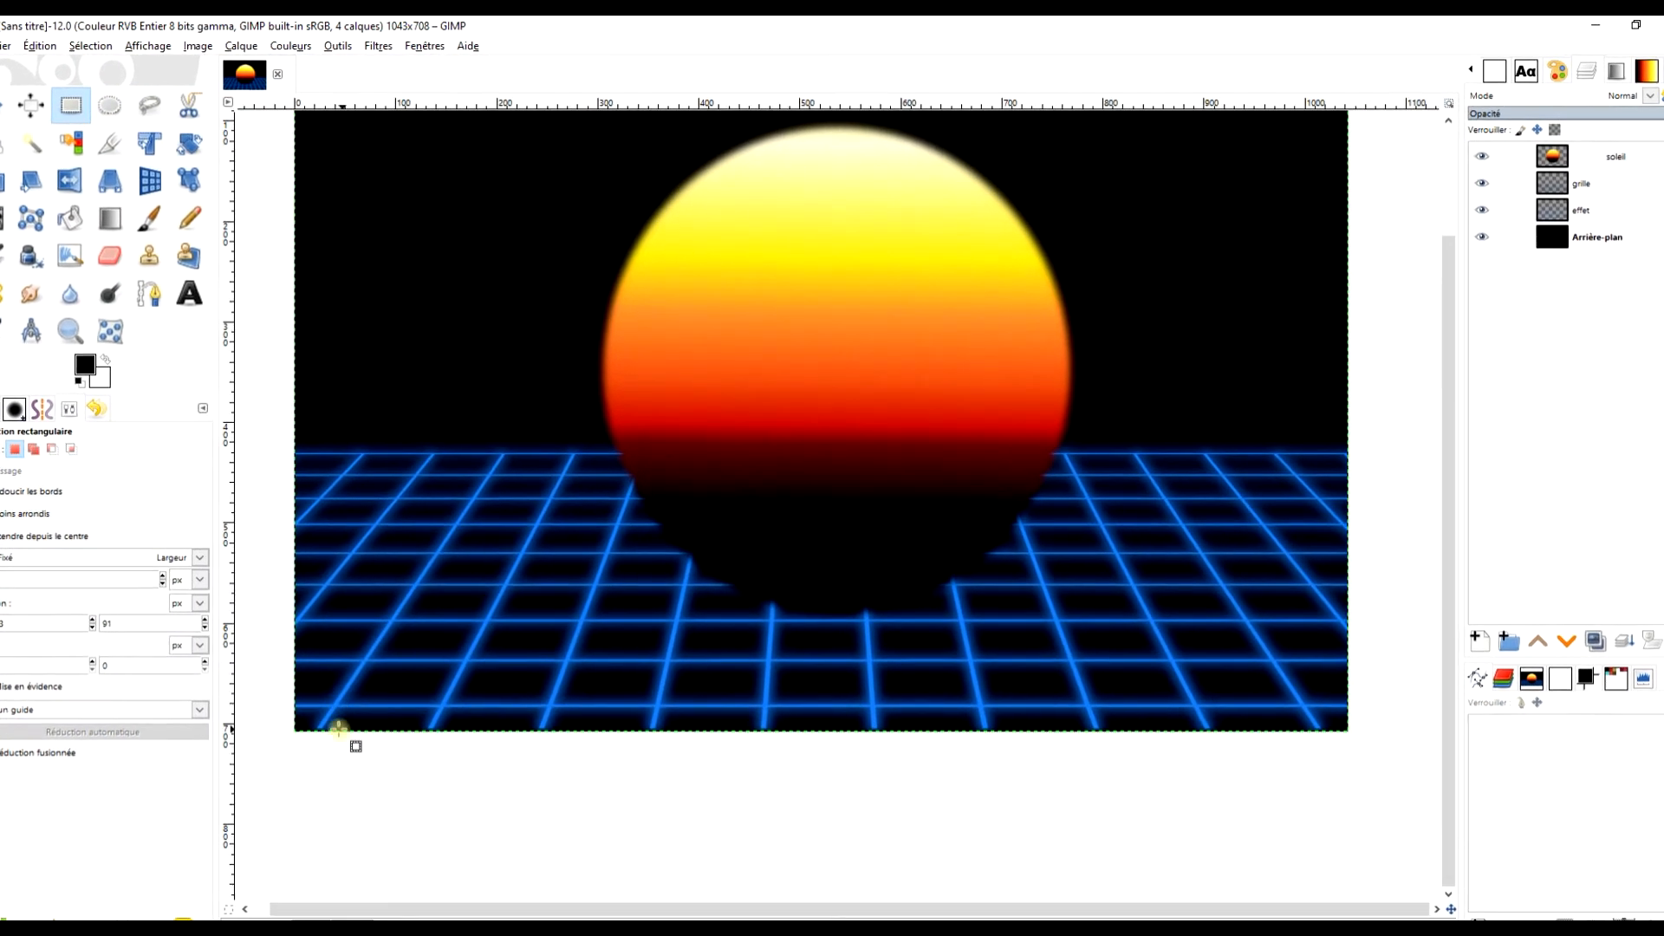
Fill the soleil mask with black in a rectangular selection about 1067 × 282 px covering the grid up to the horizon, and deselect
drag(293, 728, 1396, 466)
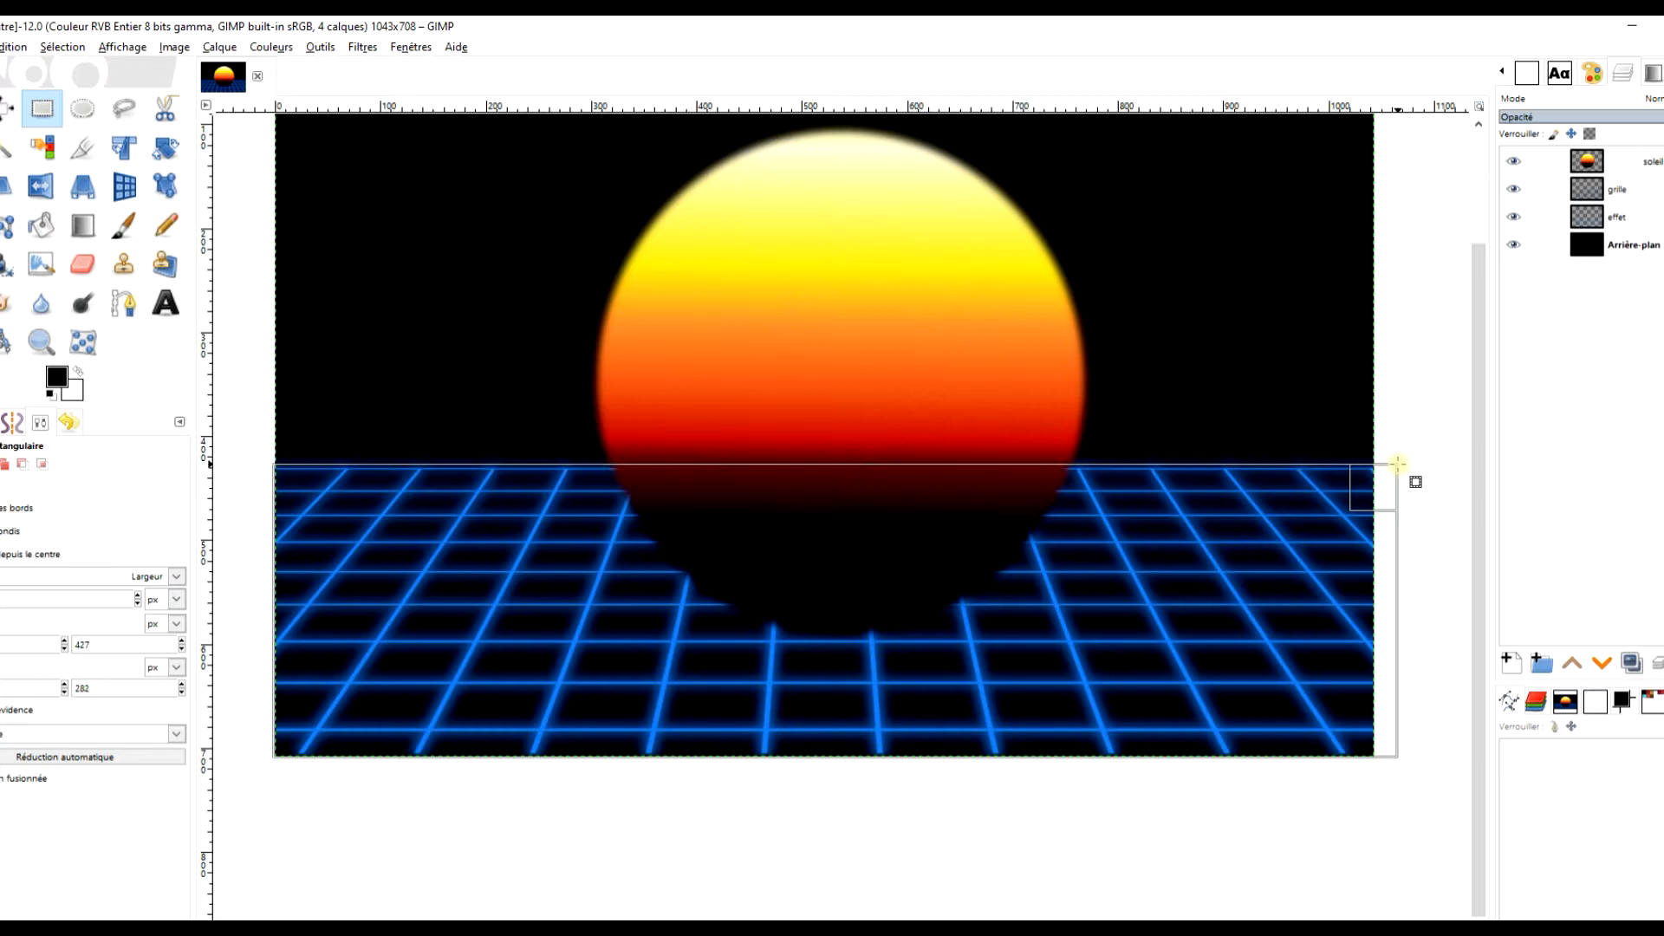
click(1622, 166)
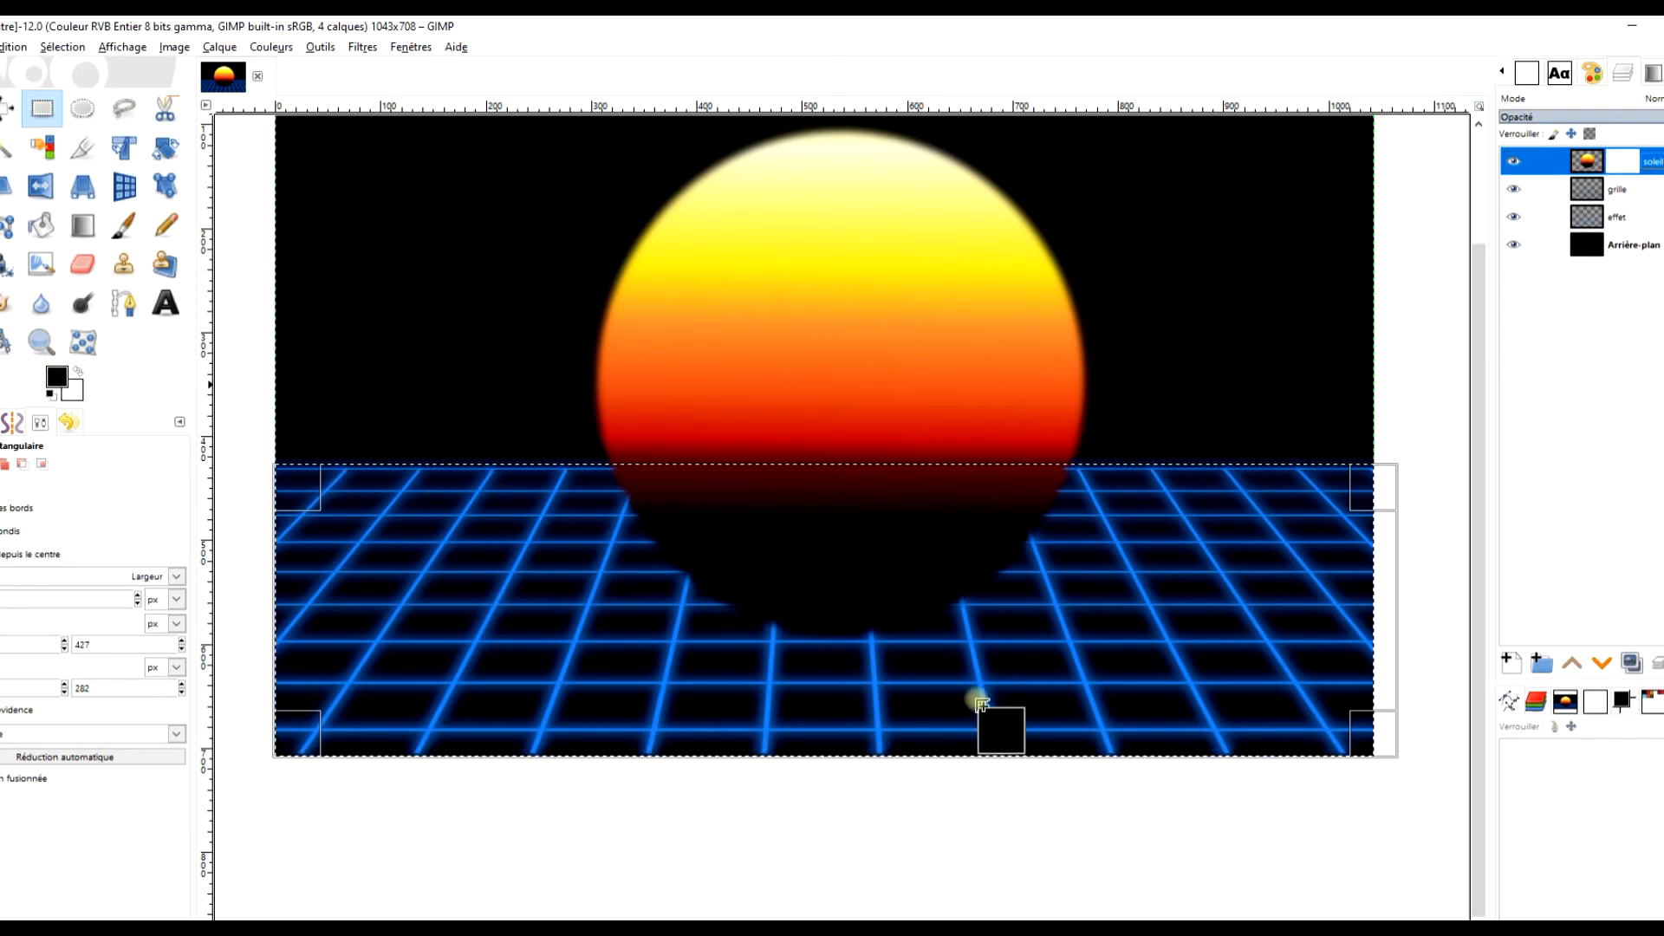
drag(856, 569, 1008, 332)
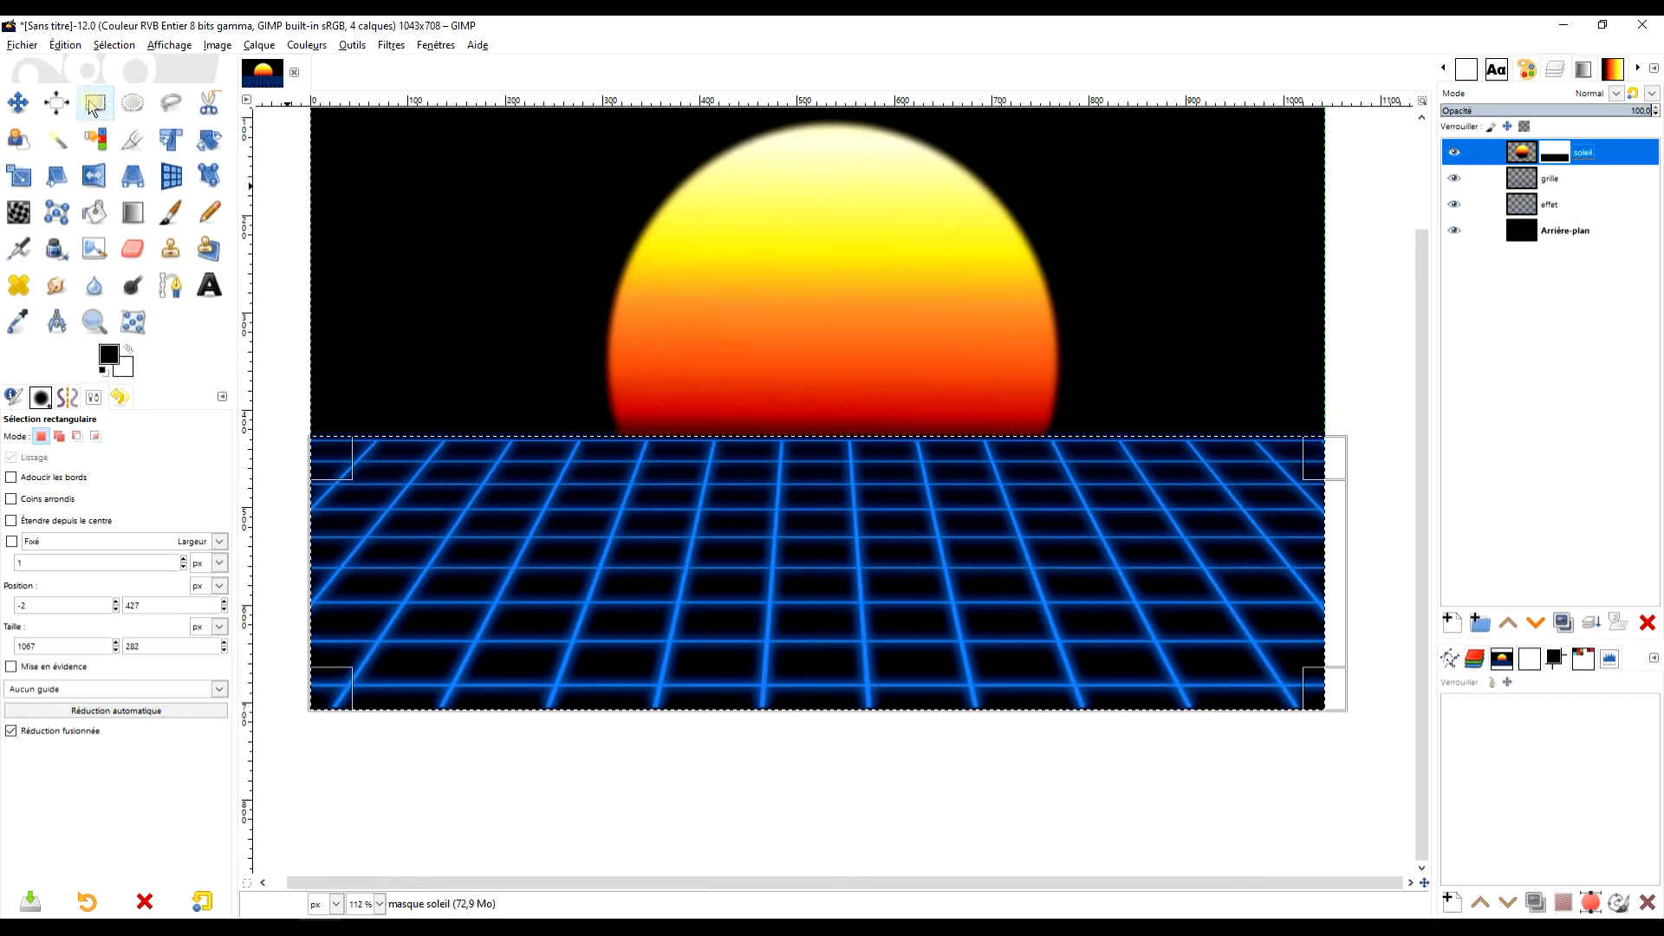
click(395, 227)
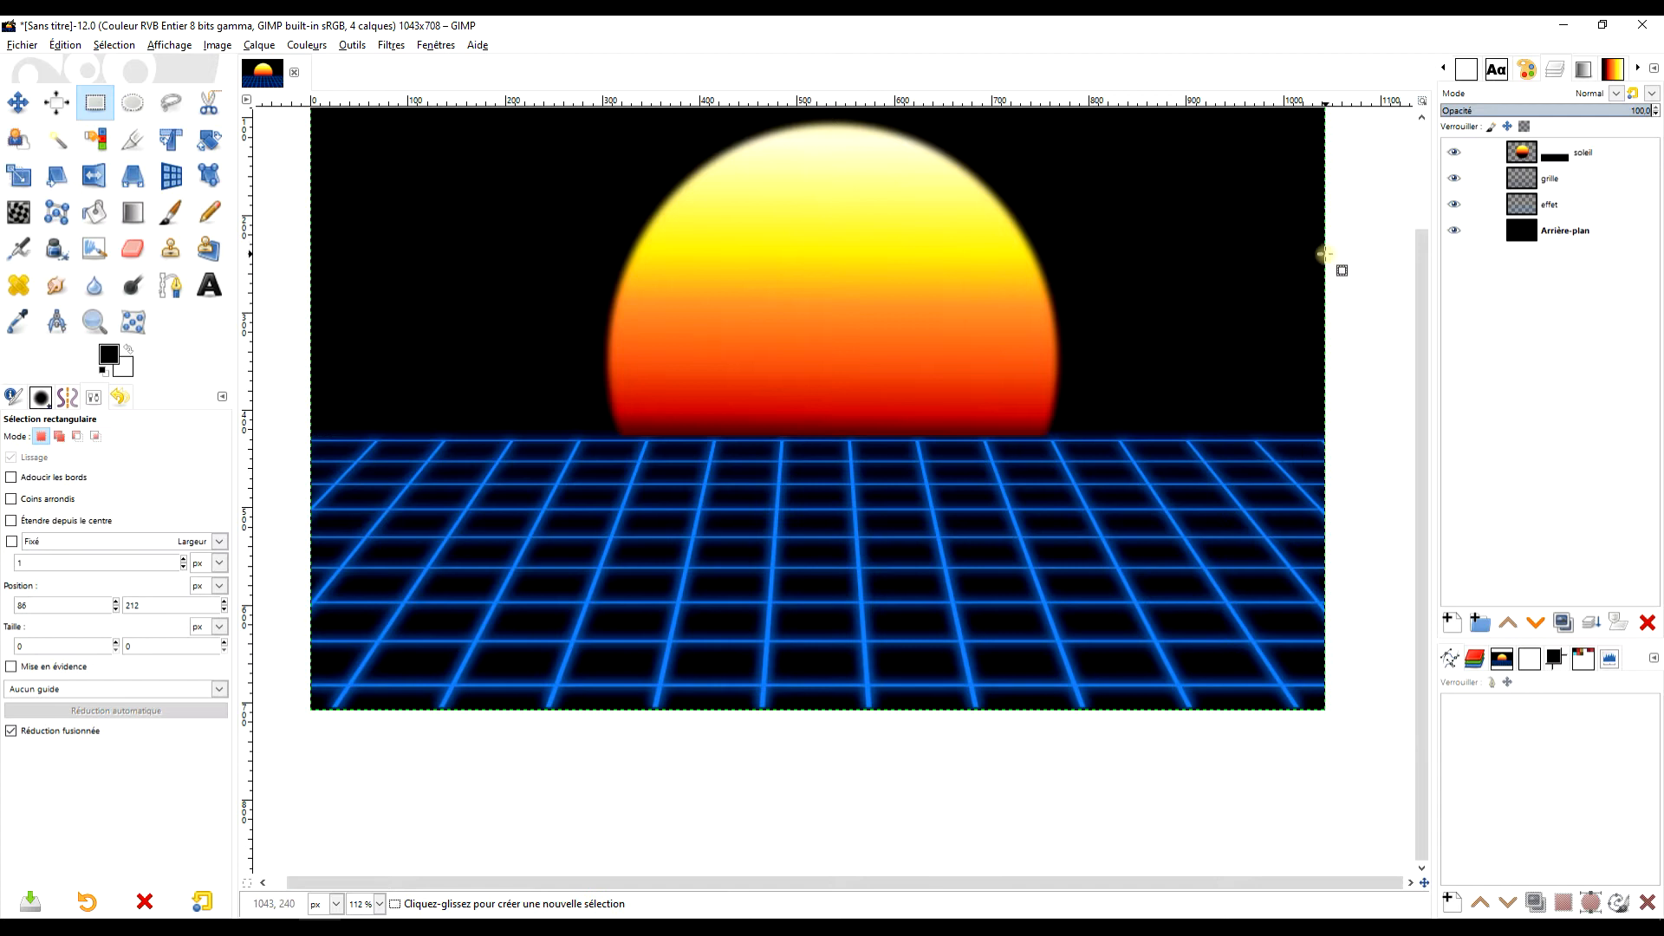
Open city-4049526_1280.png as a layer in the image
click(54, 46)
mouse_move(27, 49)
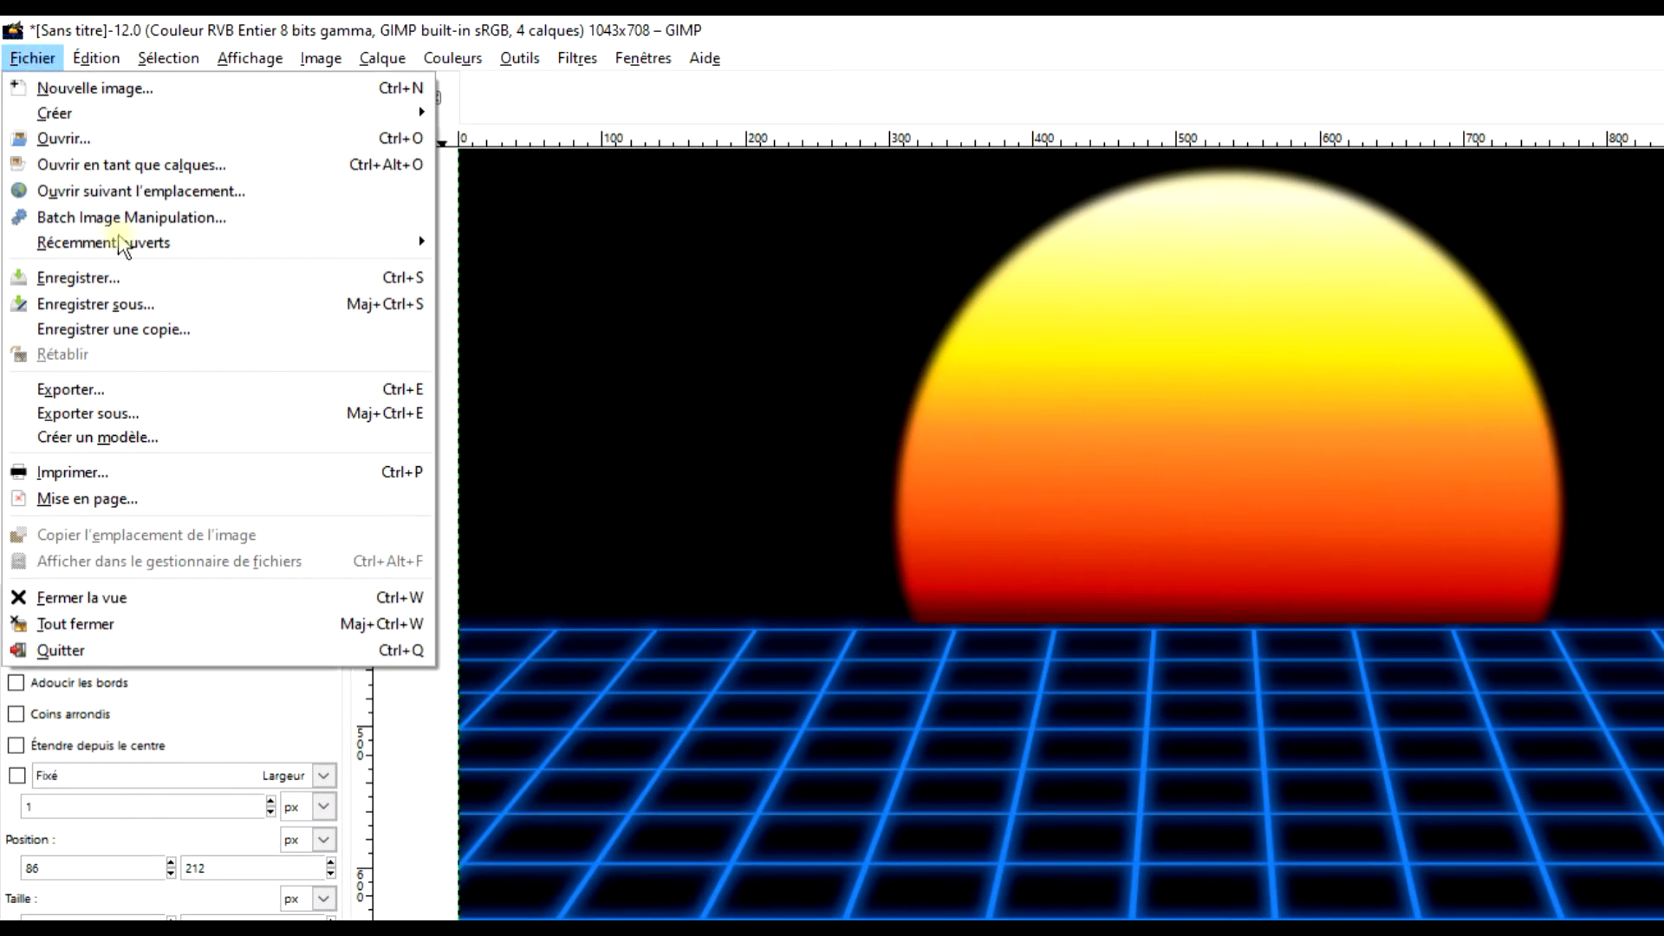
click(223, 165)
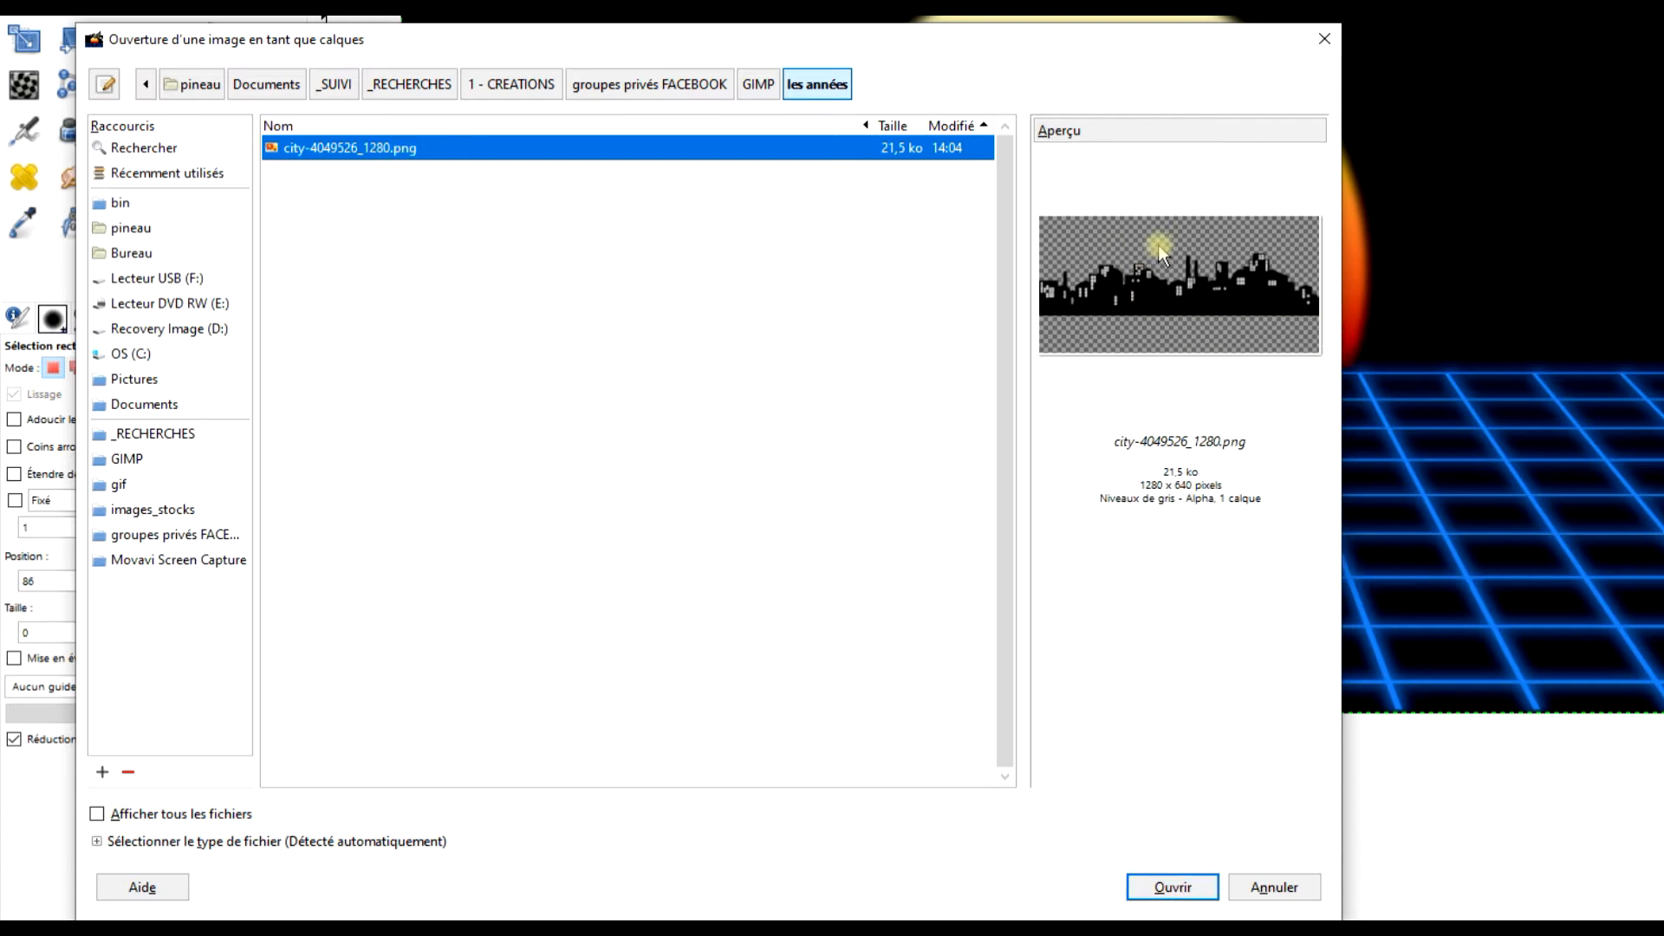
click(1169, 889)
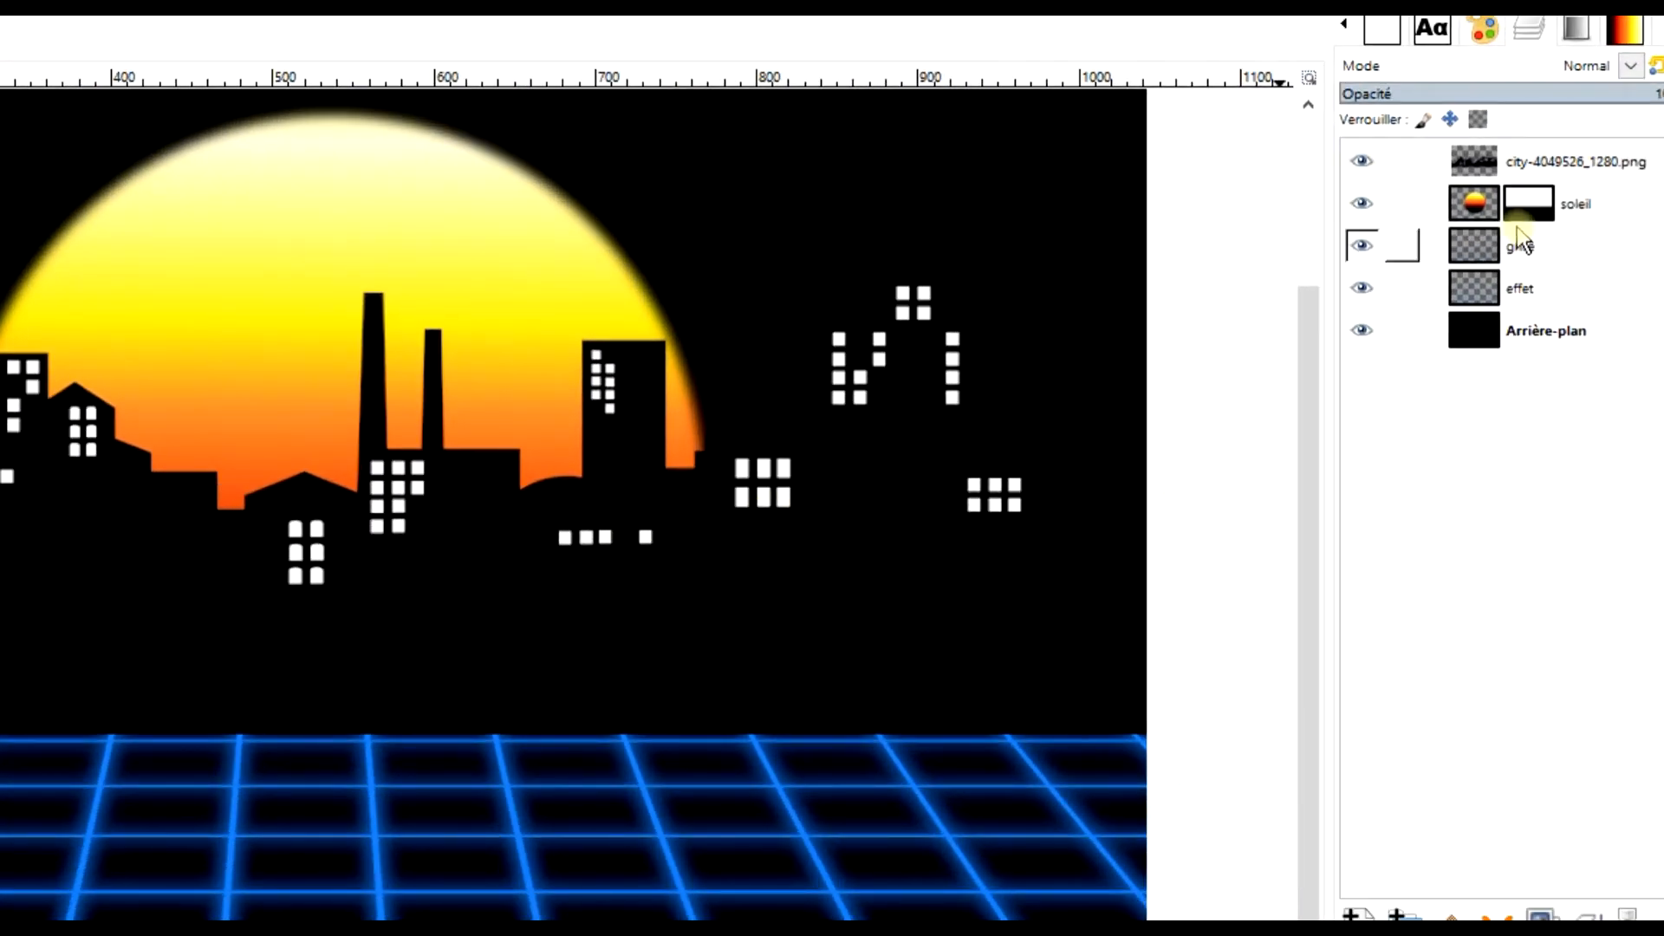
Scale the city skyline layer proportionally to about 918 × 459 px and centre it in front of the sun
click(1478, 169)
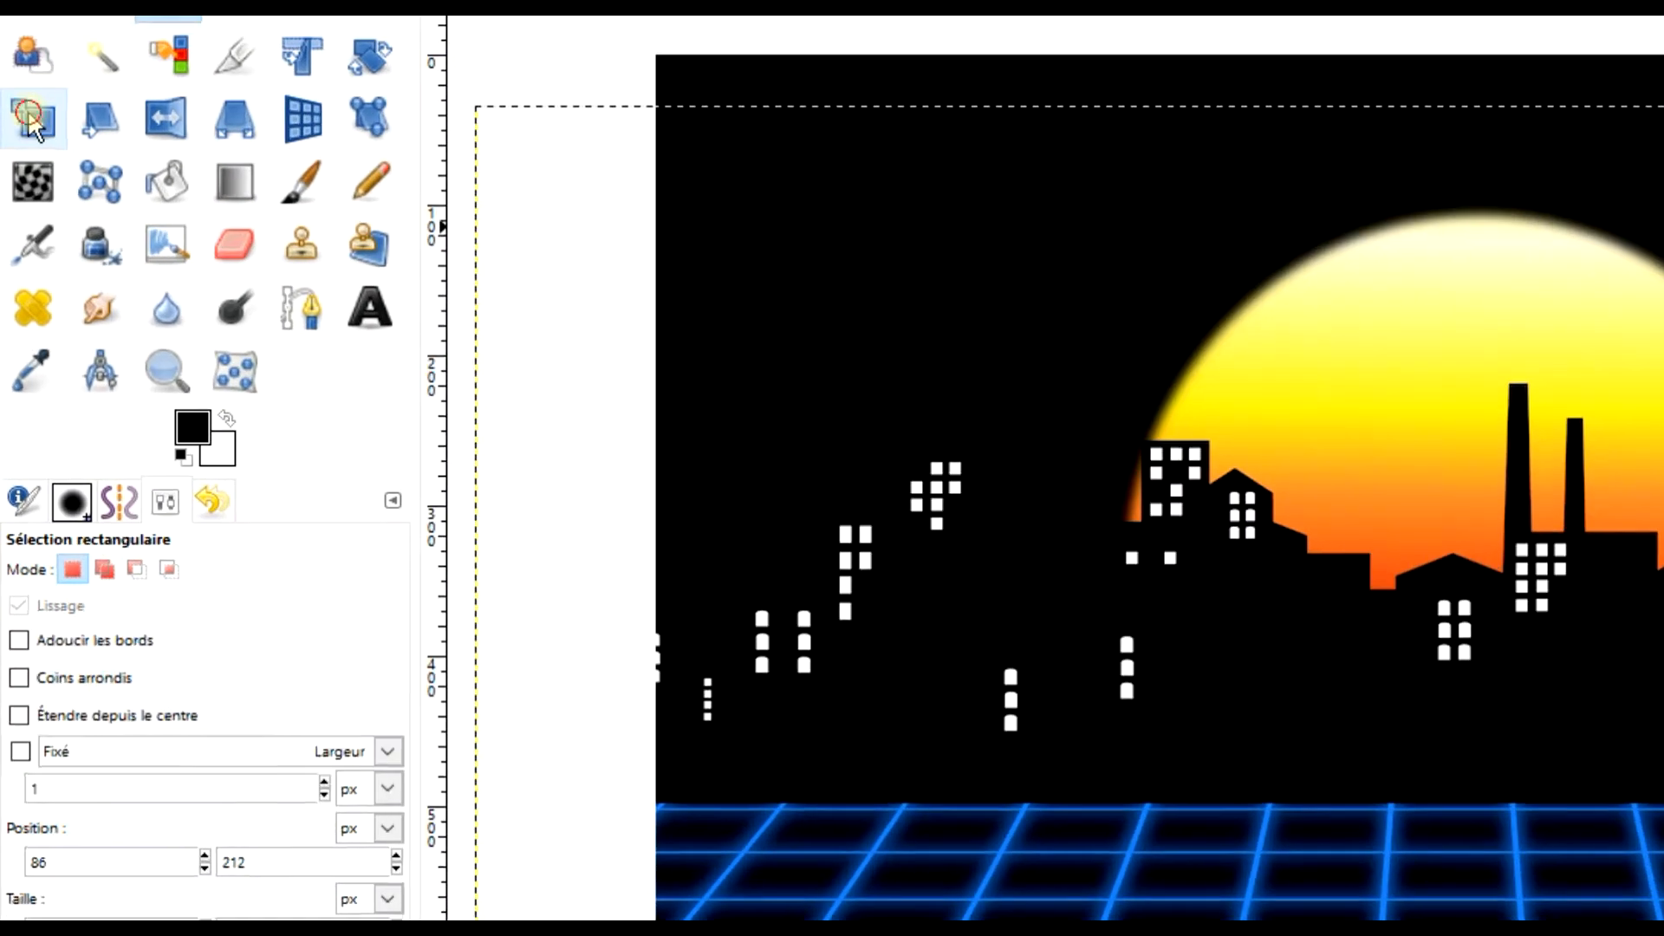
key(shift+s)
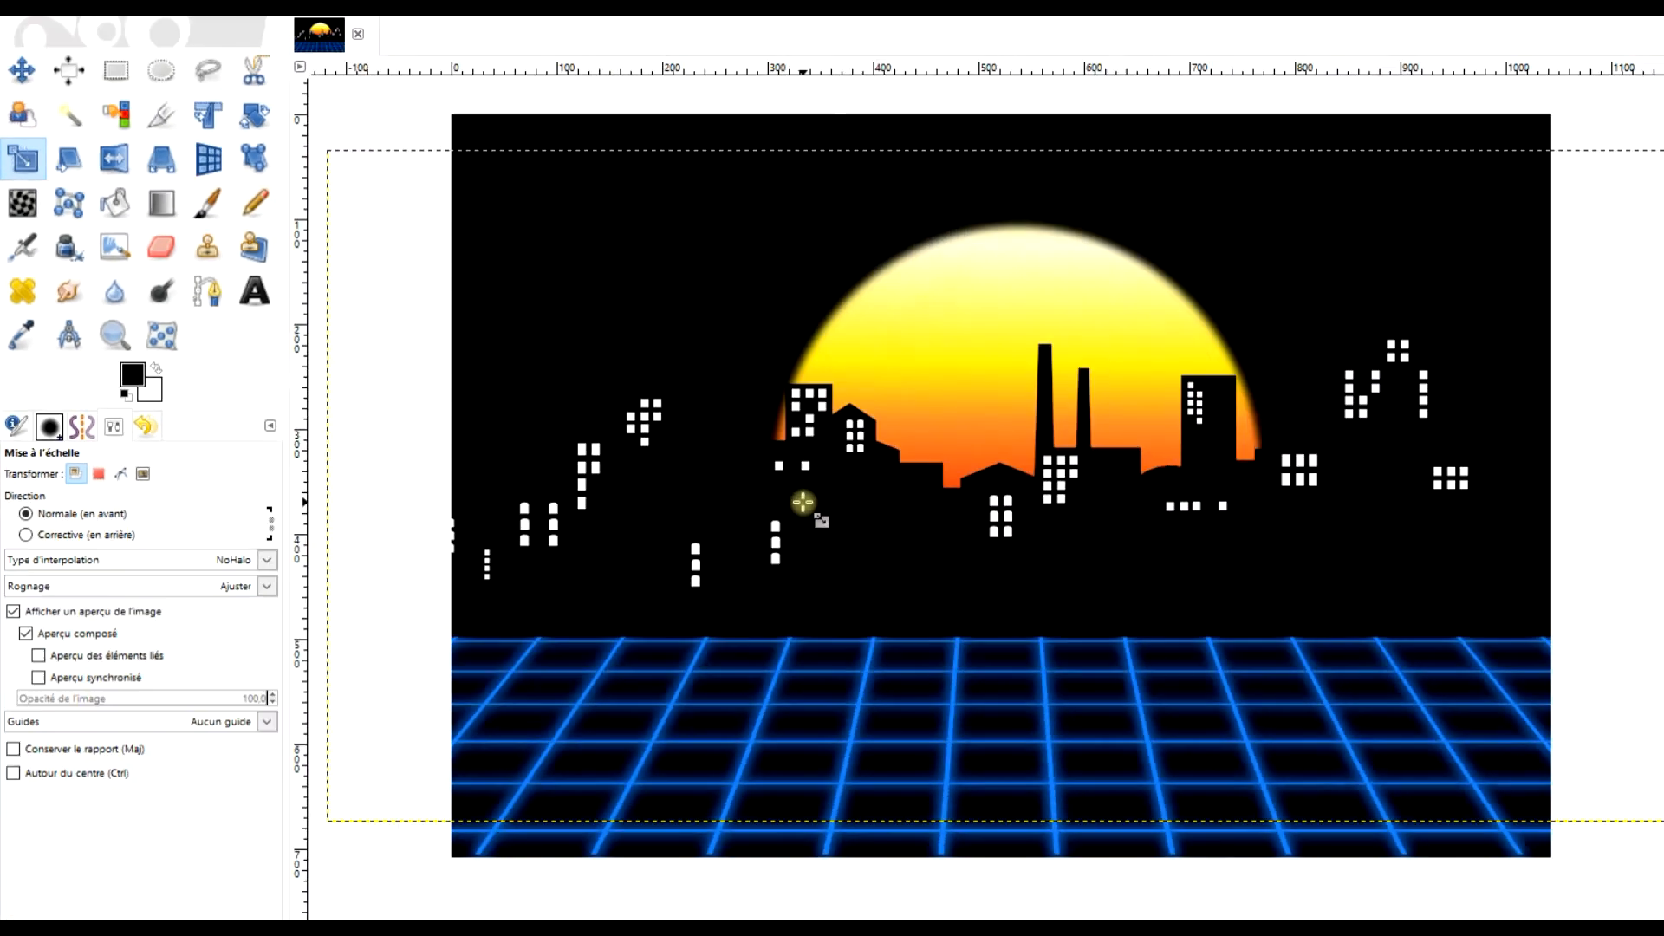
click(1168, 559)
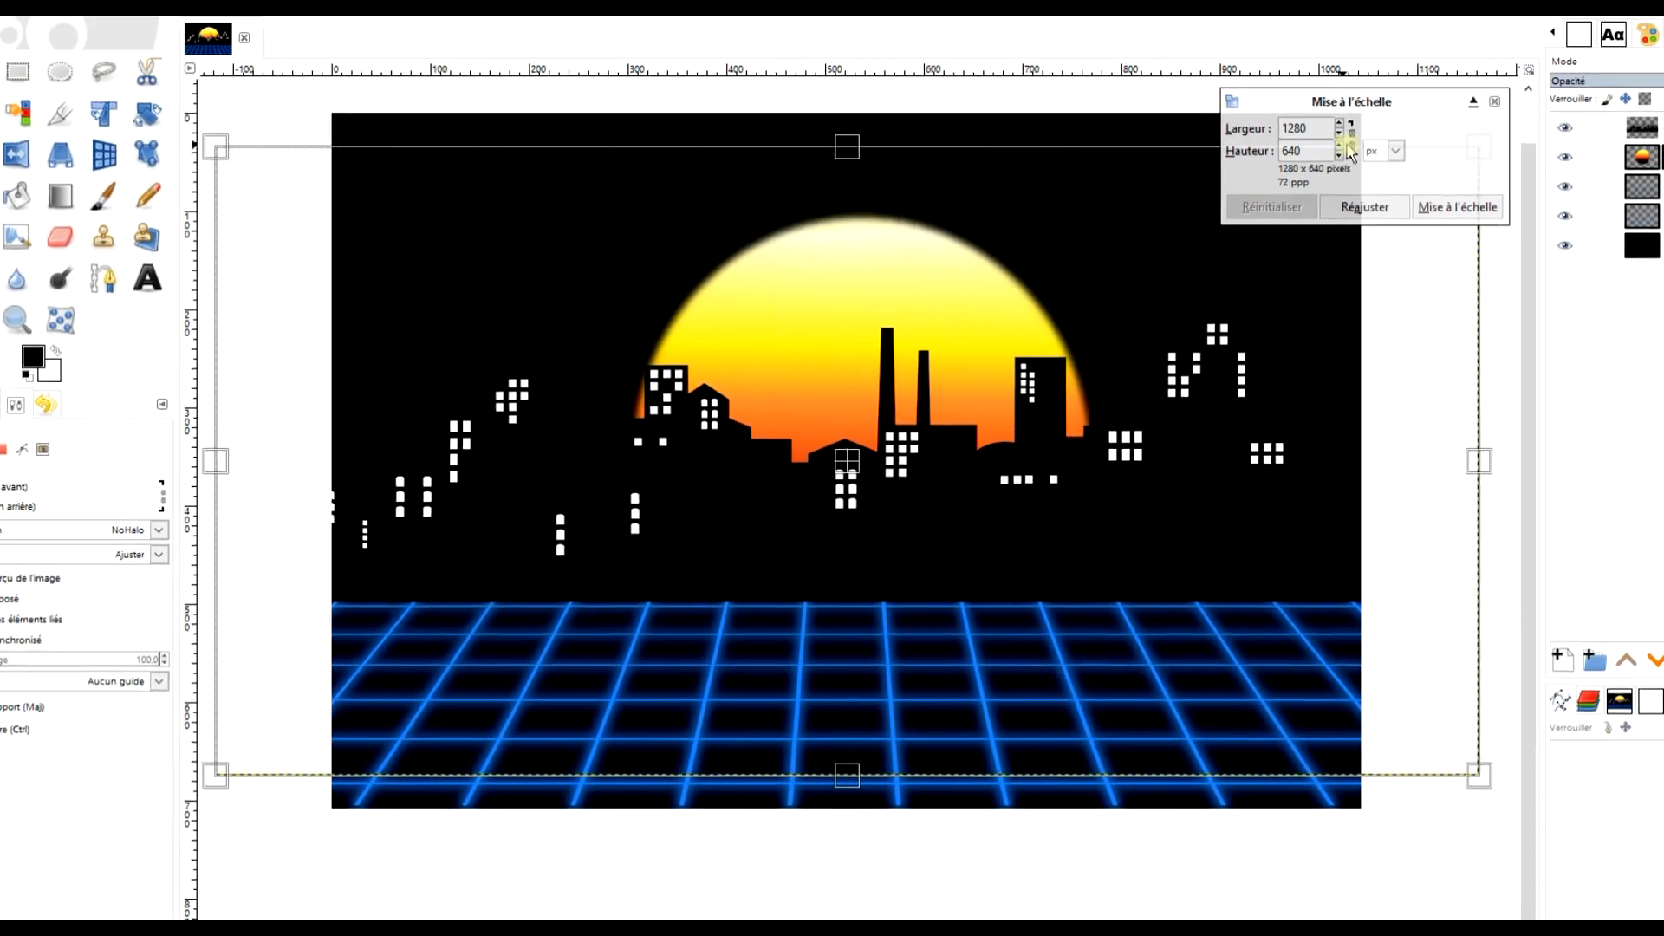
click(1405, 119)
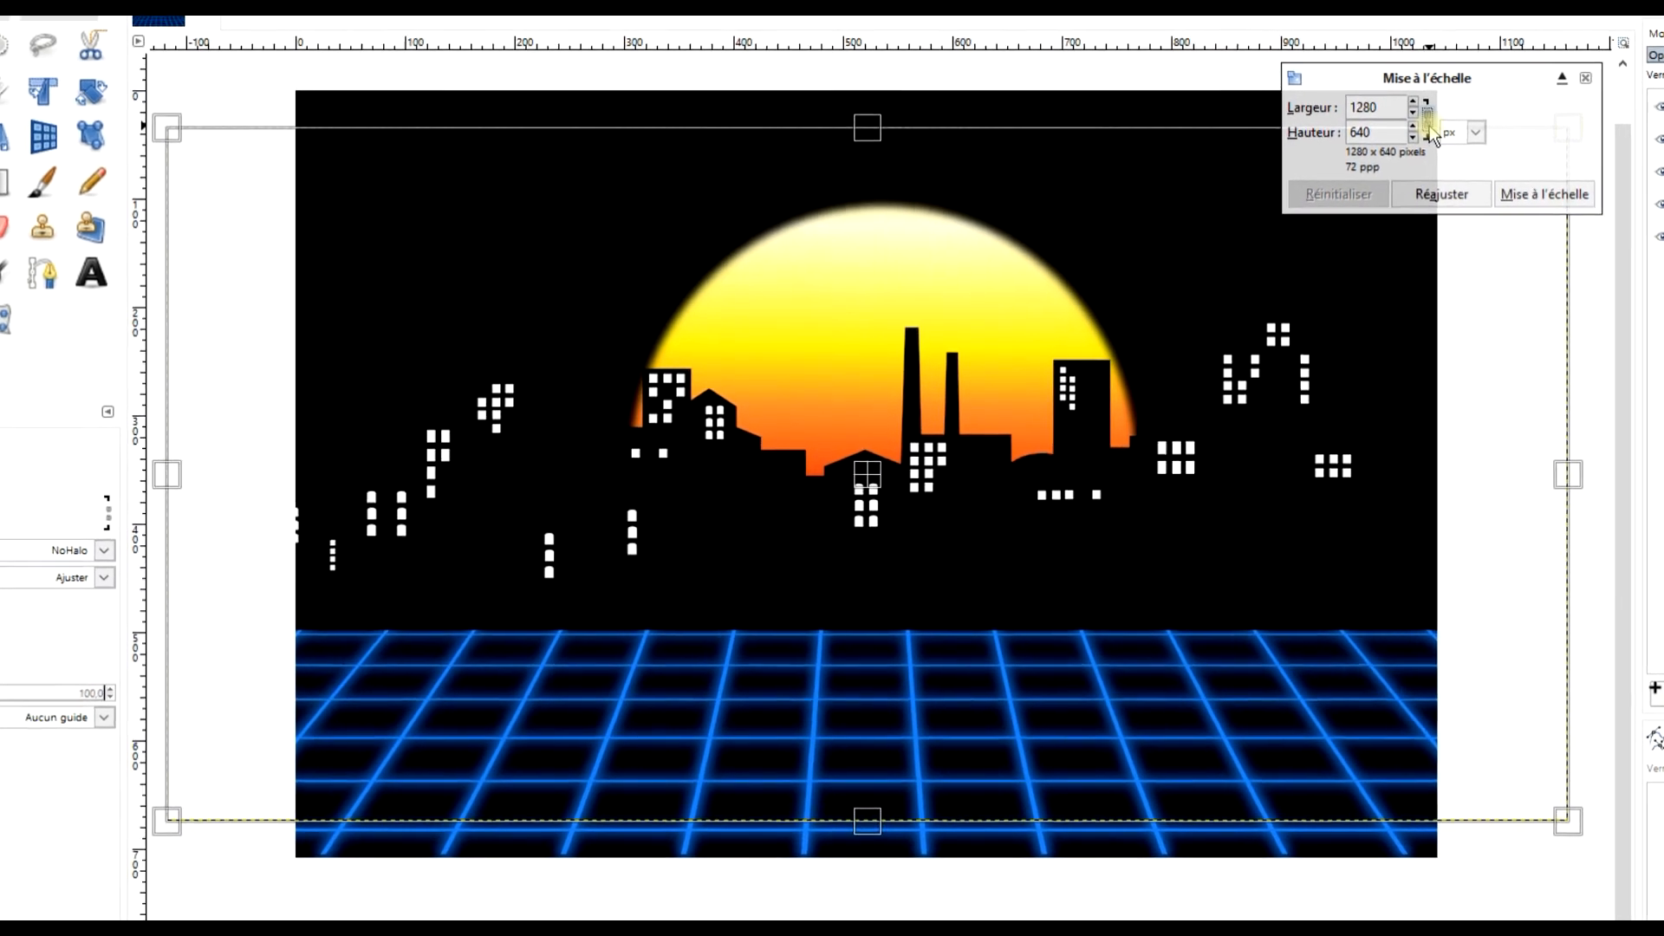
drag(180, 133, 459, 273)
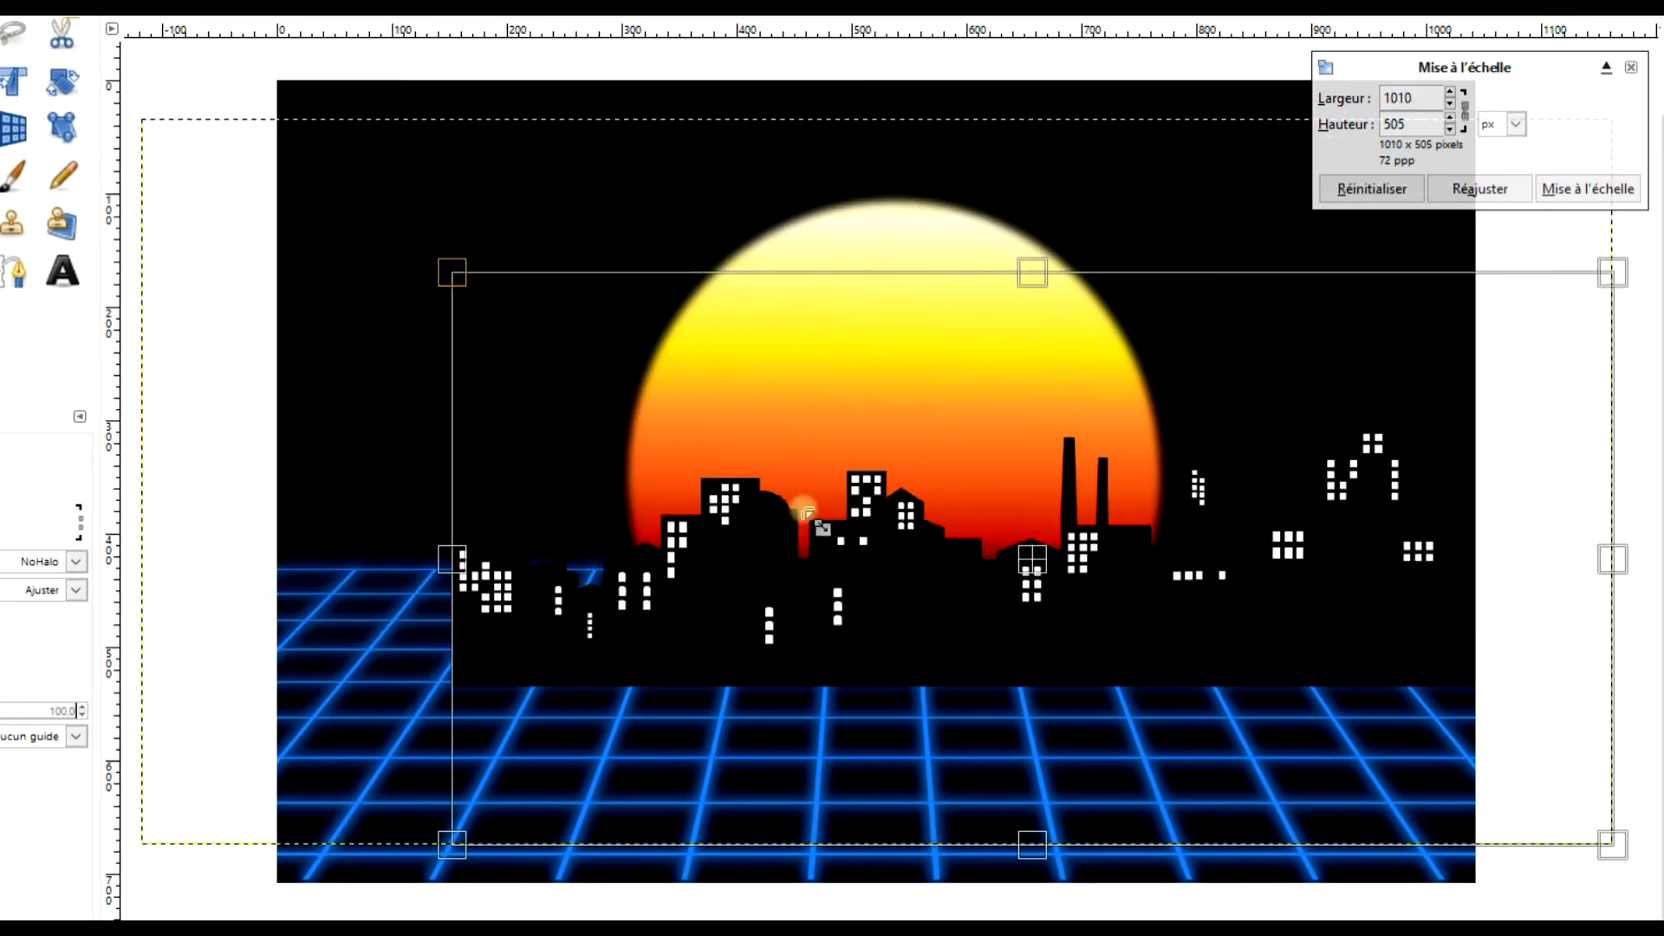
drag(1033, 561, 879, 464)
drag(1246, 338, 1114, 461)
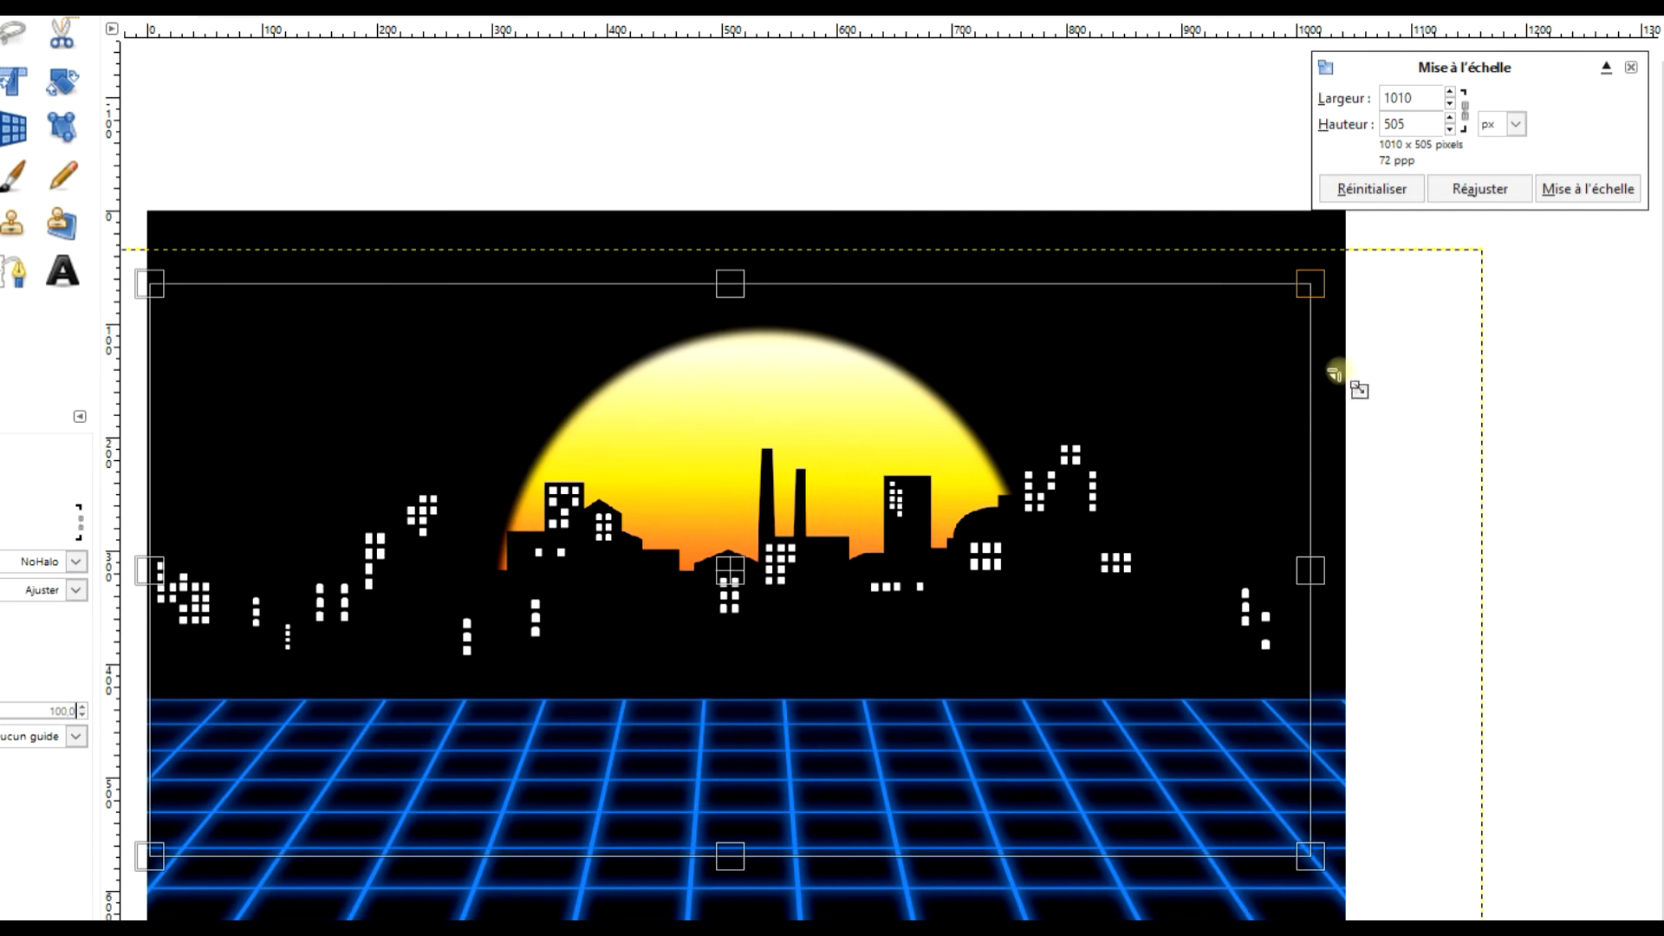
drag(1310, 283, 1204, 335)
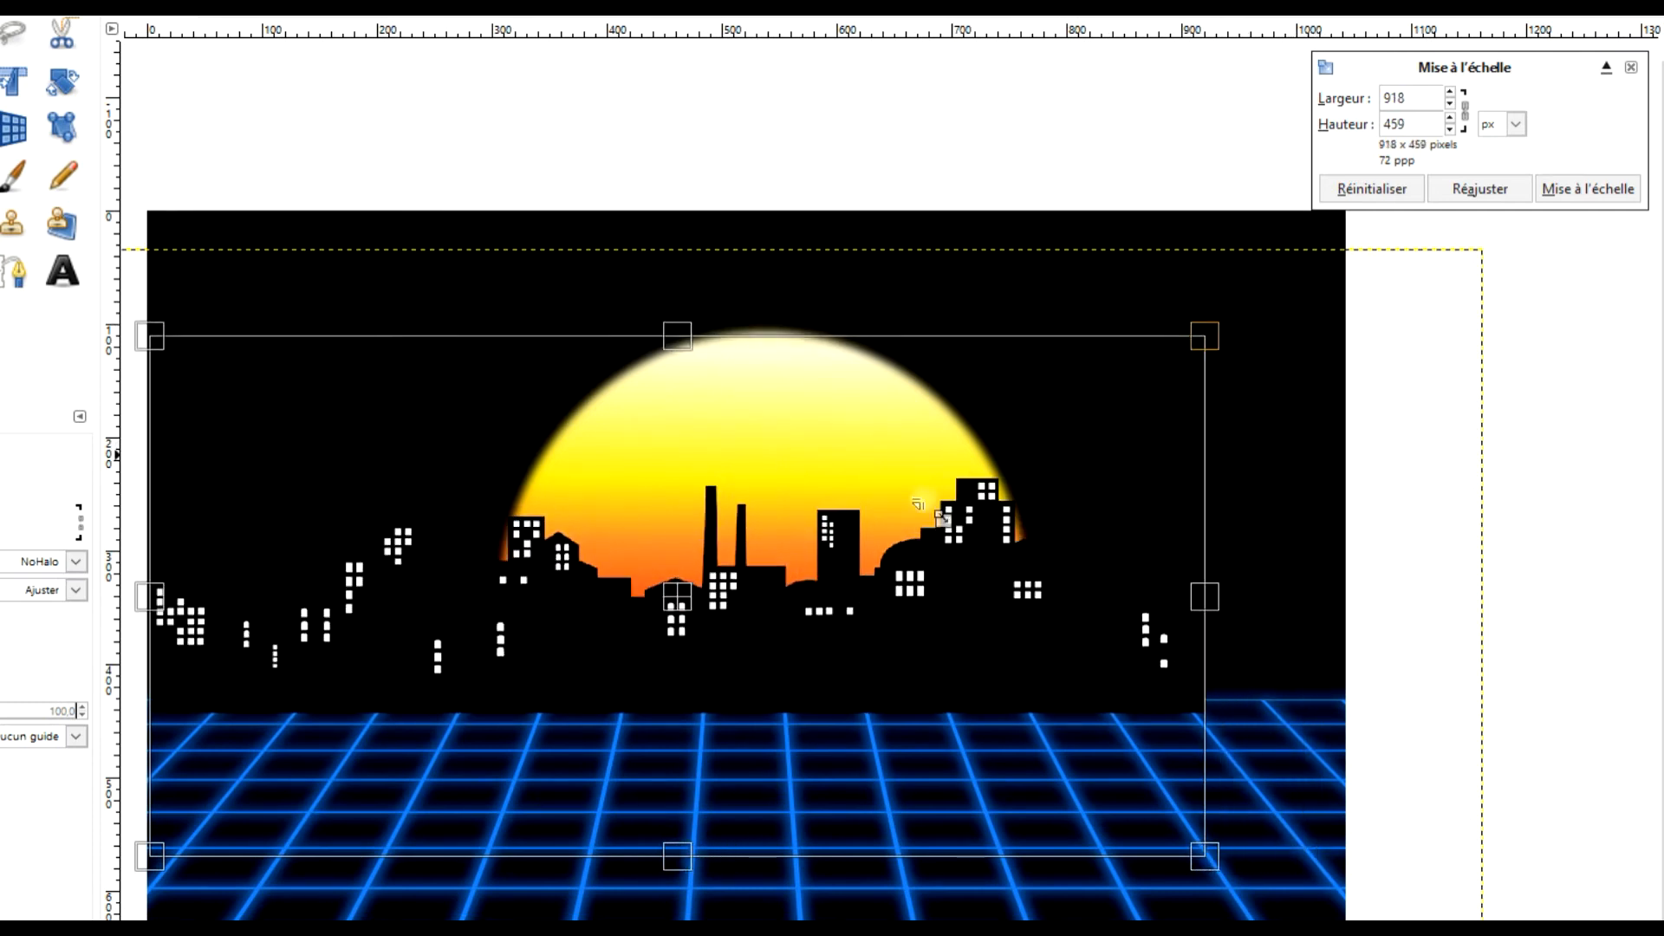
drag(702, 613, 781, 599)
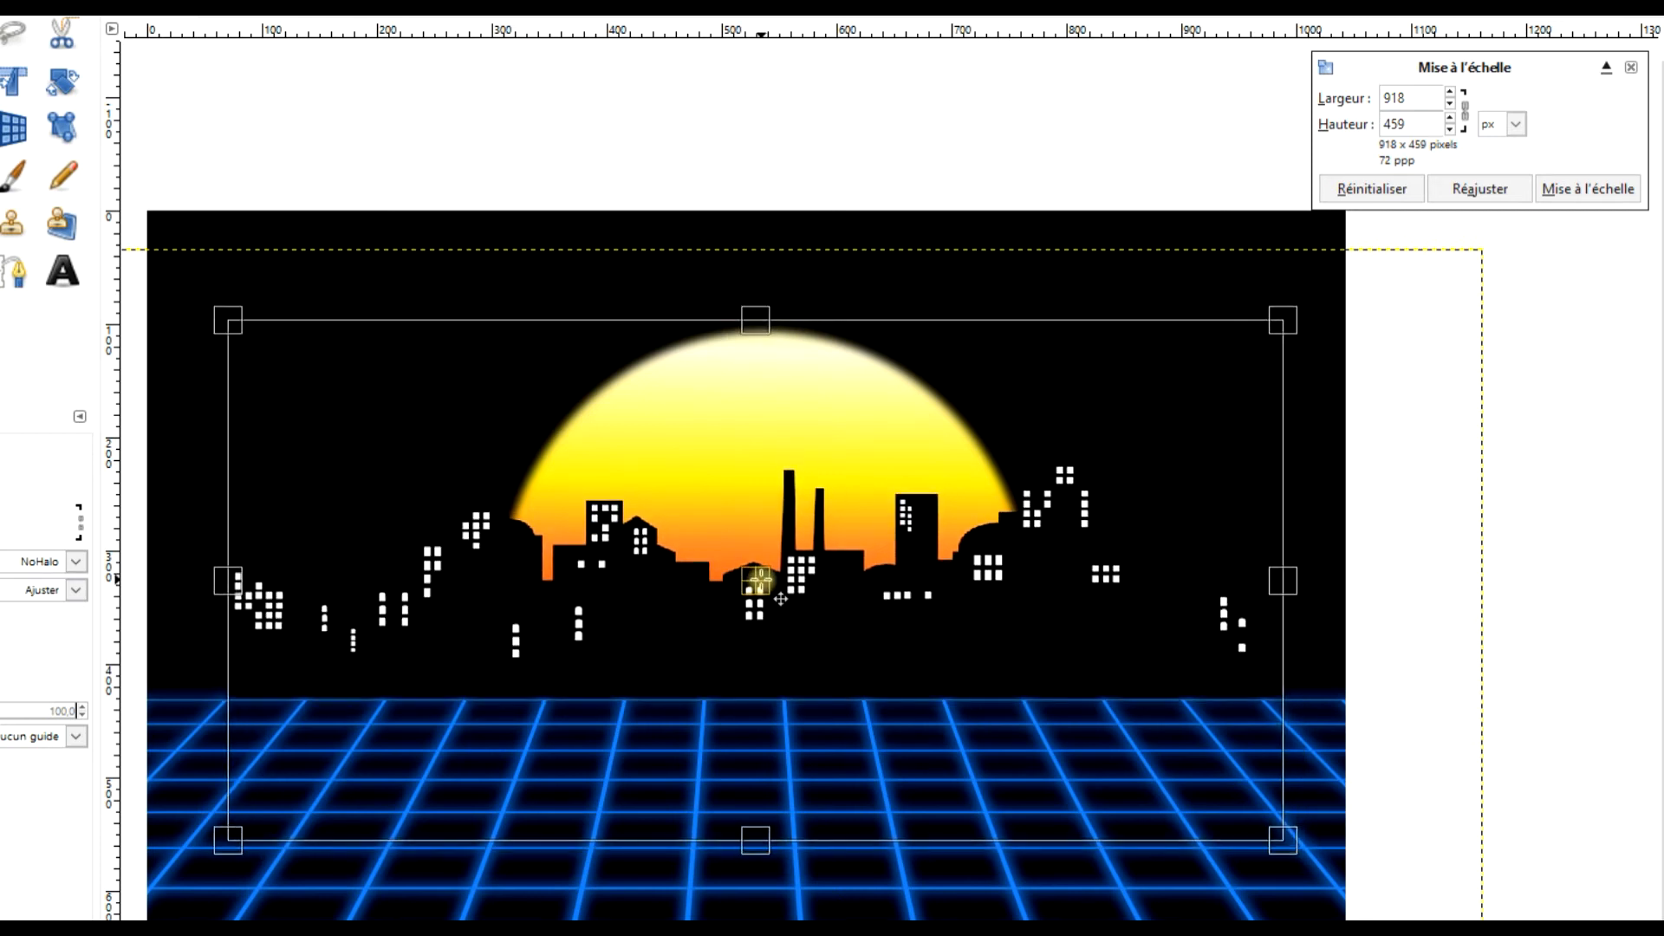
drag(838, 696, 882, 610)
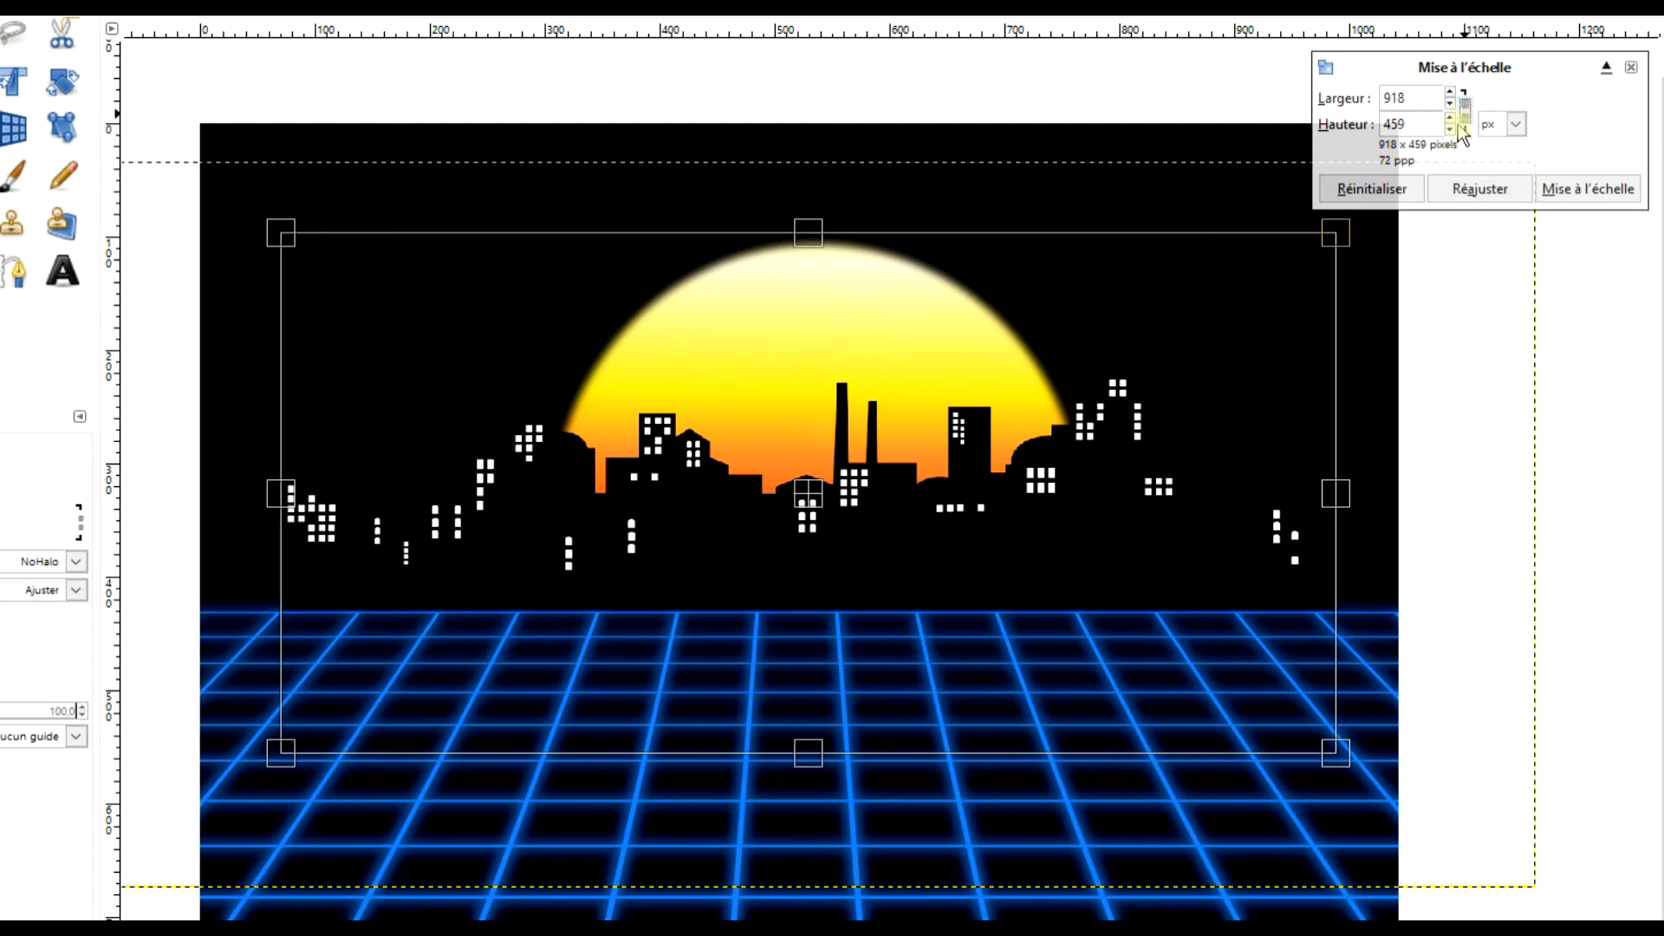
Flatten and widen the skyline to about 1056 × 256 px without keeping proportions, rest it on the grid's horizon across the image, and apply the scaling
drag(804, 232, 781, 381)
drag(801, 568, 801, 519)
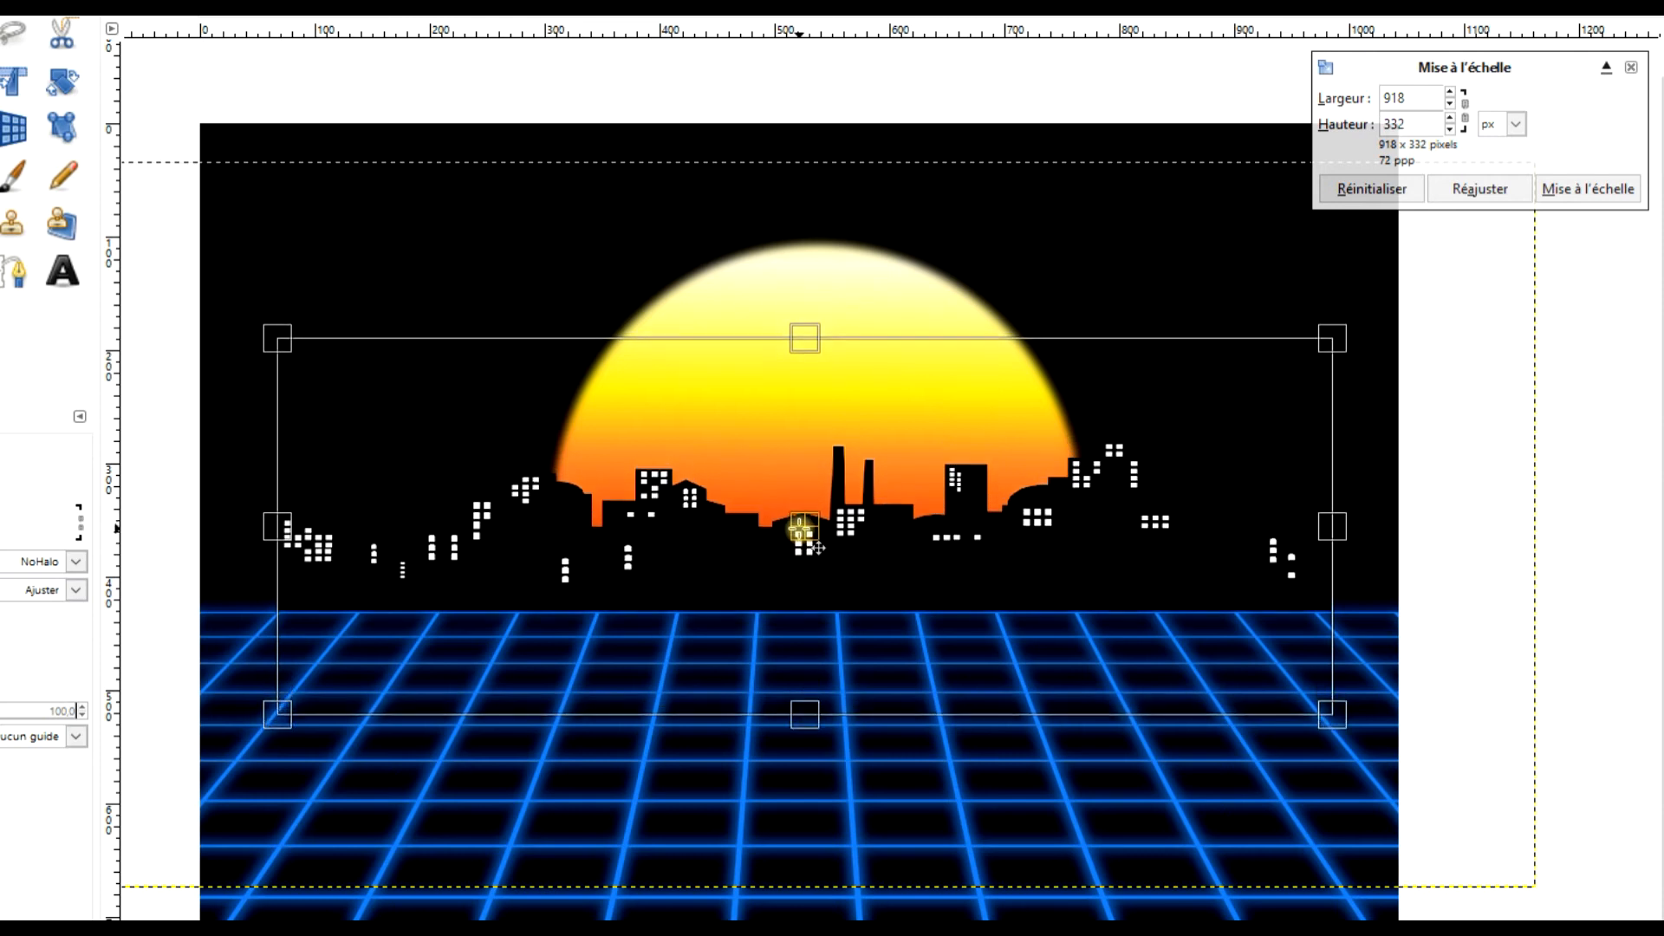
drag(814, 353, 810, 442)
drag(832, 577, 721, 544)
drag(1262, 546, 1322, 520)
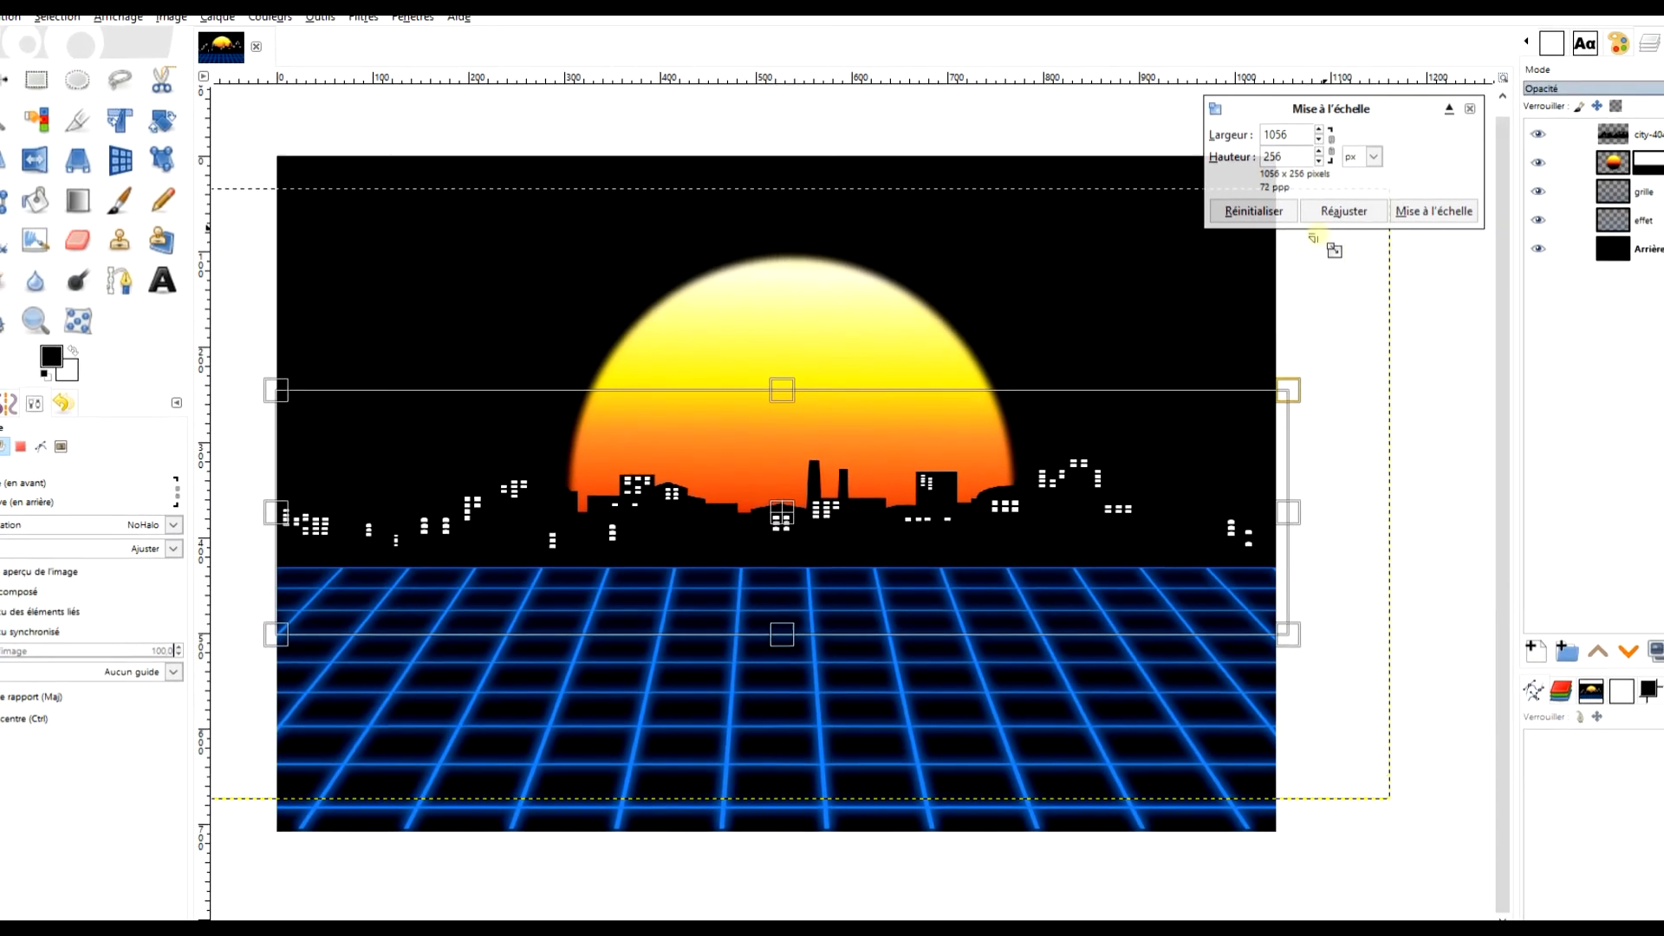
click(1404, 218)
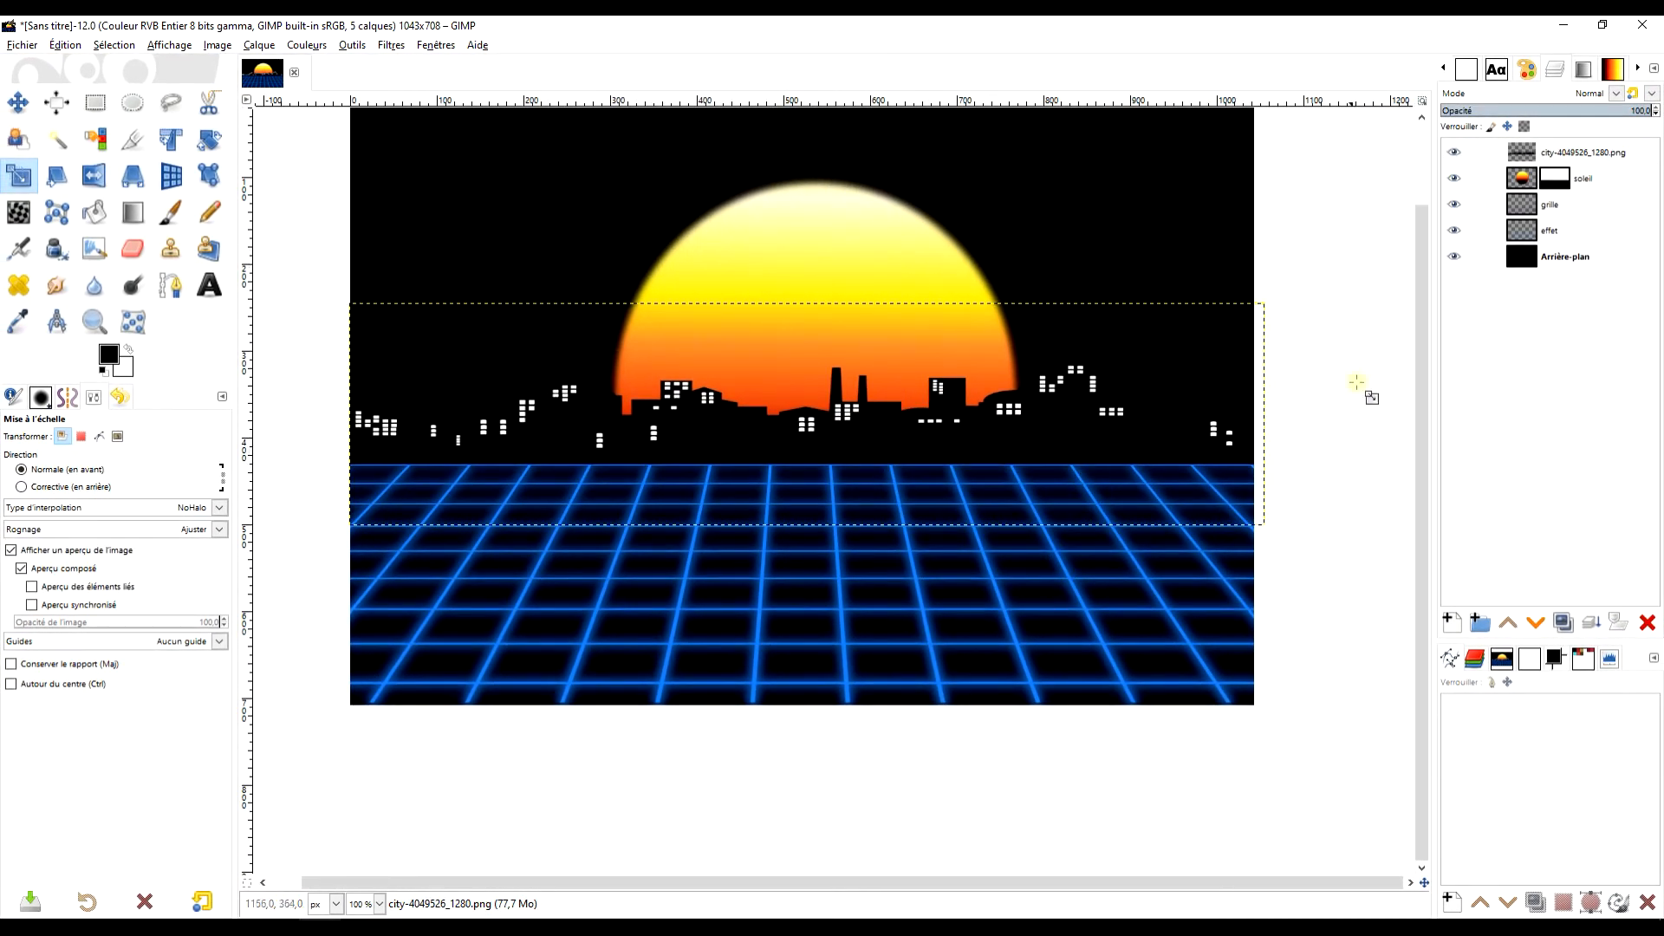
Add a transparent 1043 × 708 px layer above the city skyline layer, keeping the suggested name grille
drag(1171, 413, 1142, 447)
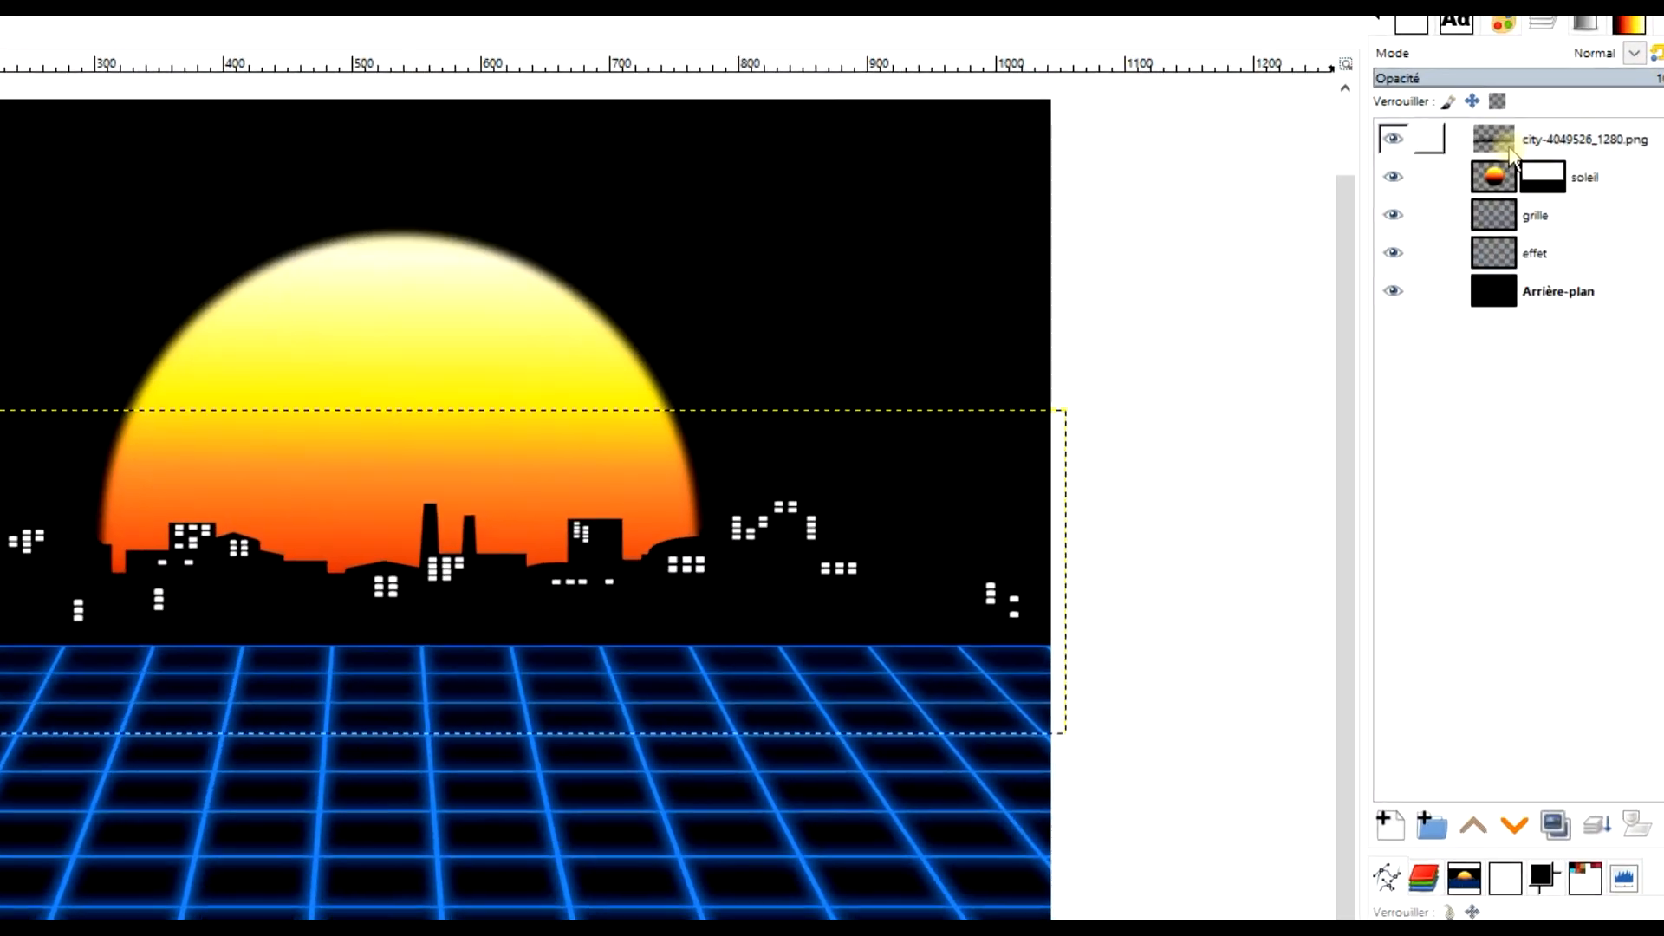
click(1528, 154)
click(1390, 824)
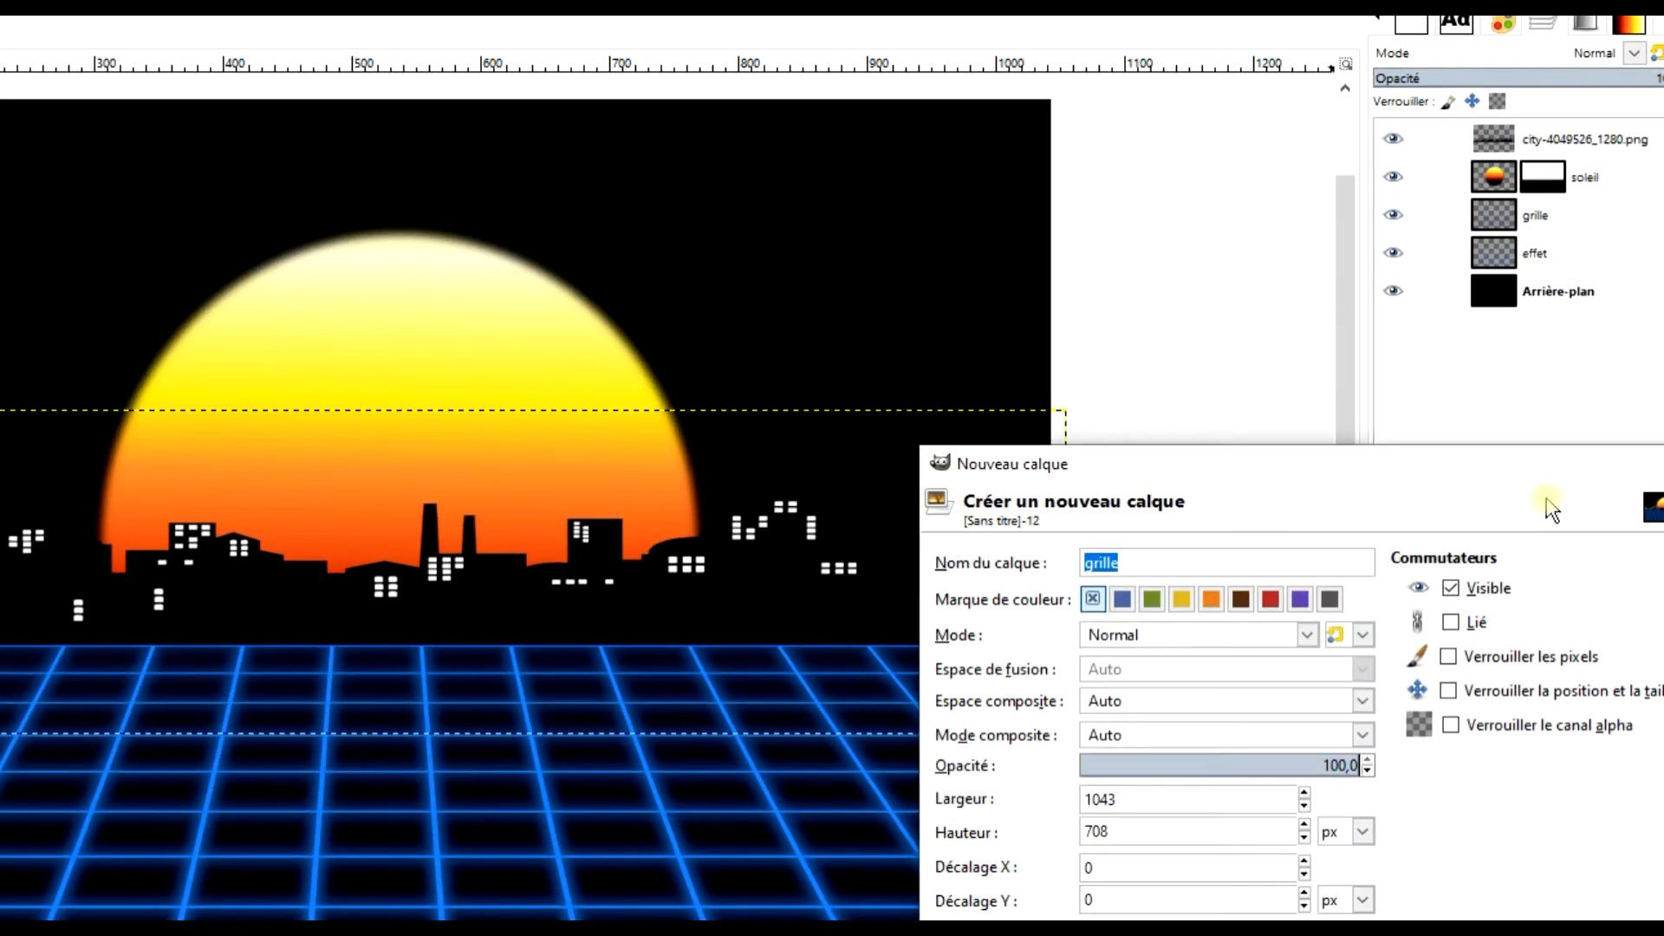
key(Return)
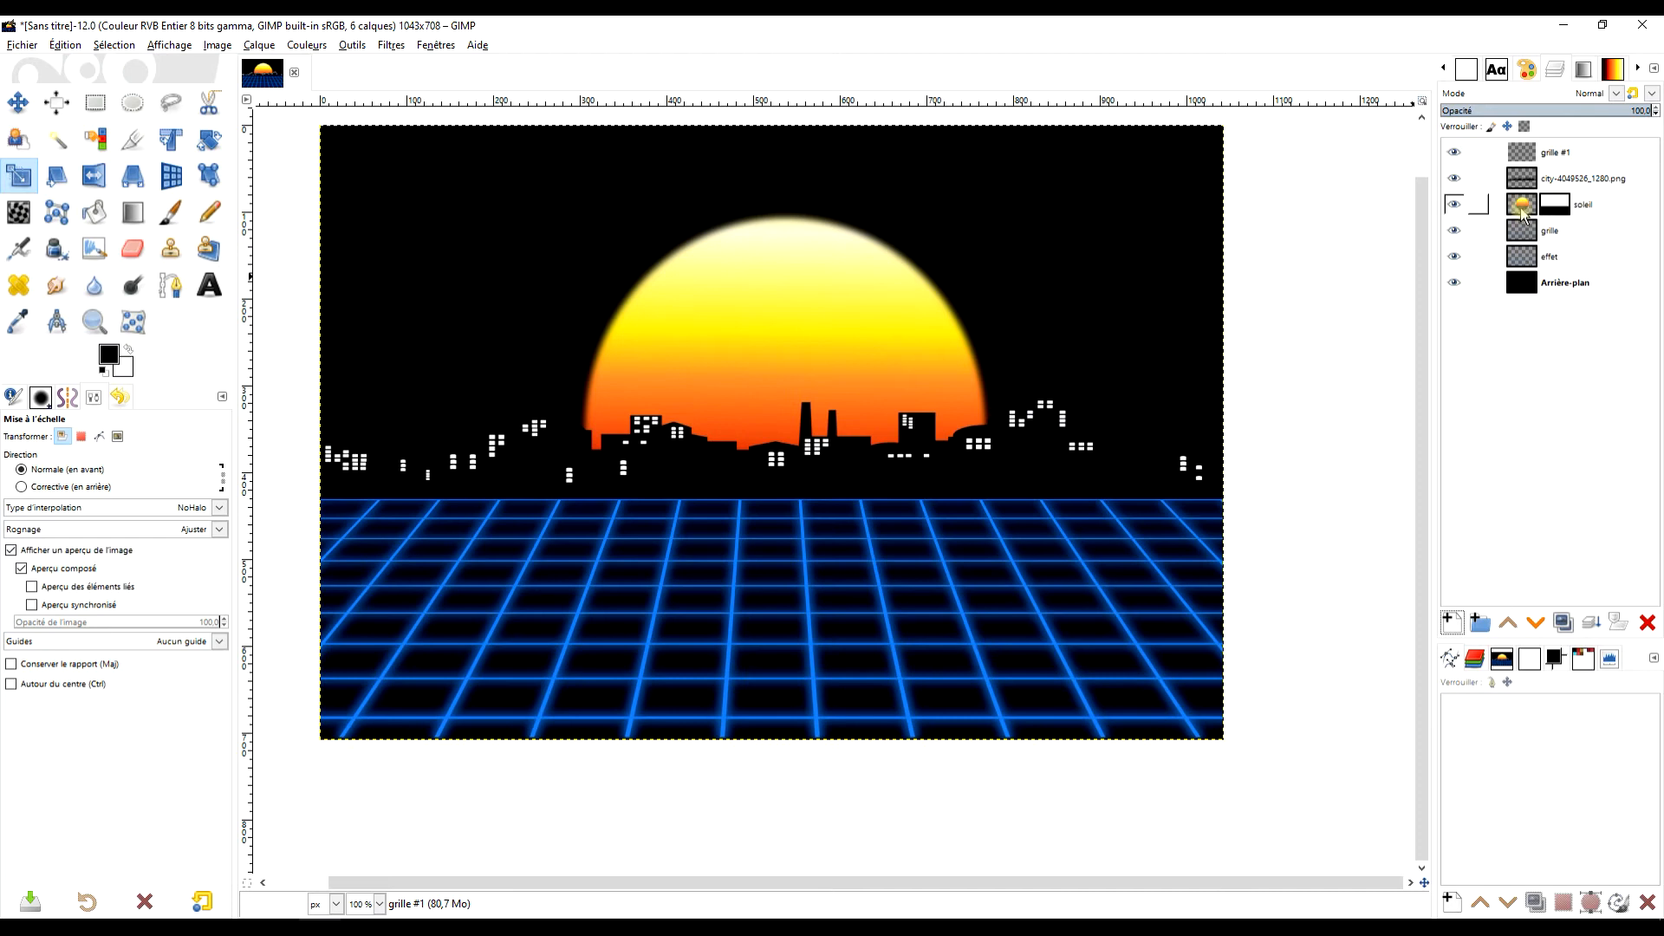
Move the soleil layer straight up about 50 px so more of the sun's red lower part shows above the skyline
click(1522, 212)
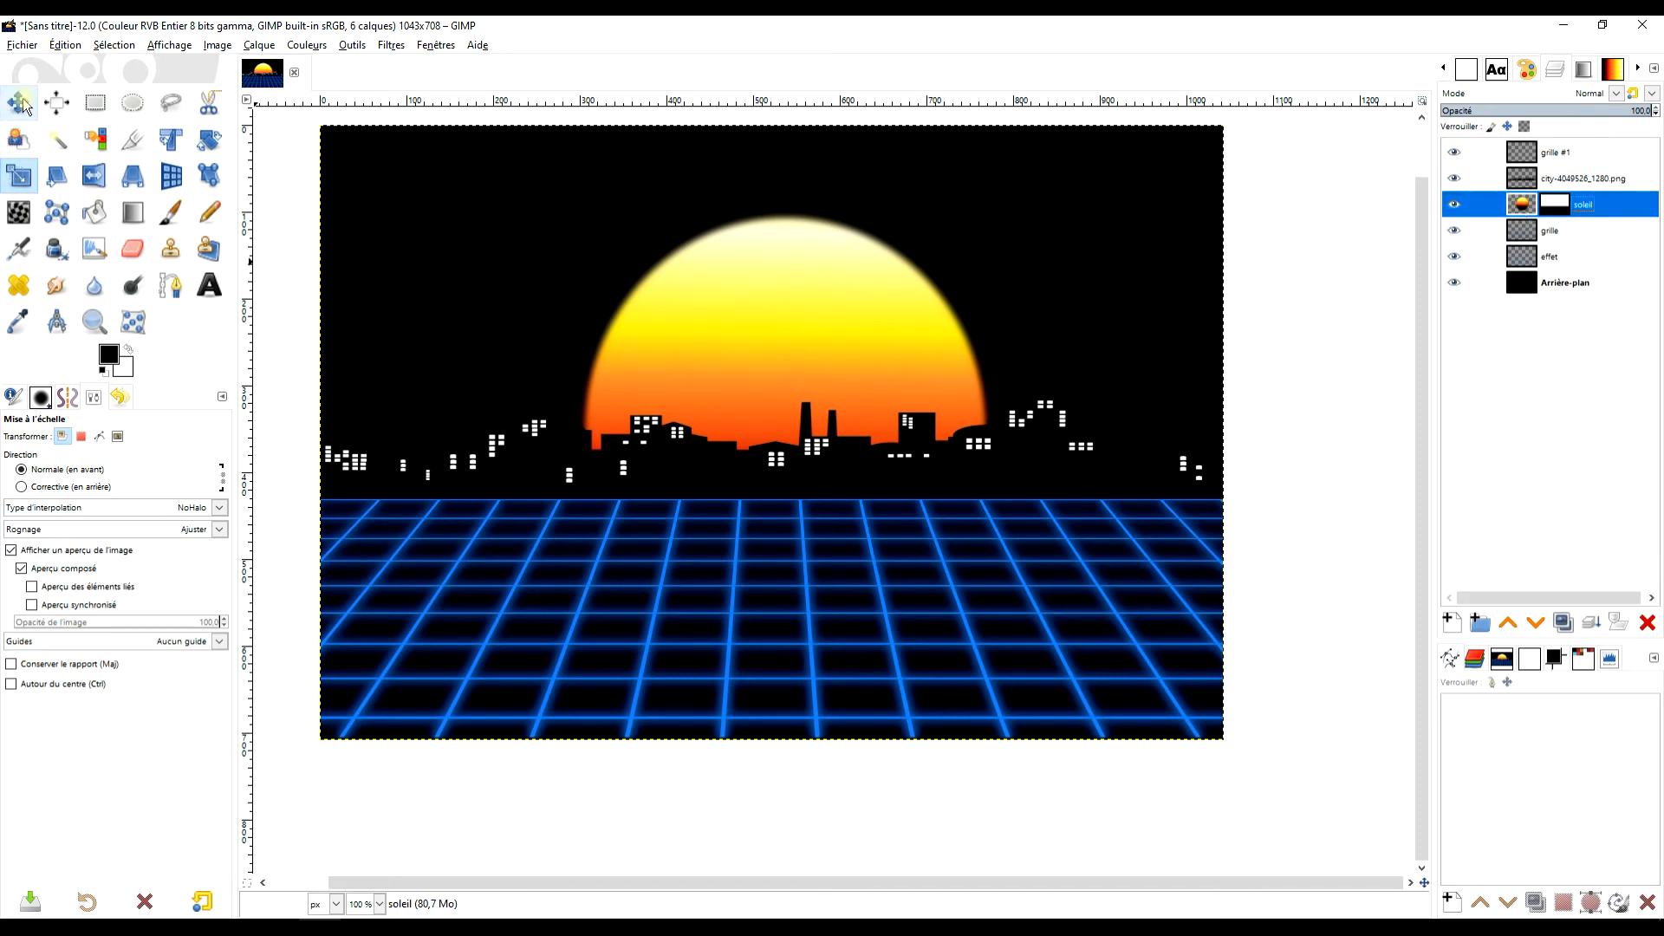
click(19, 103)
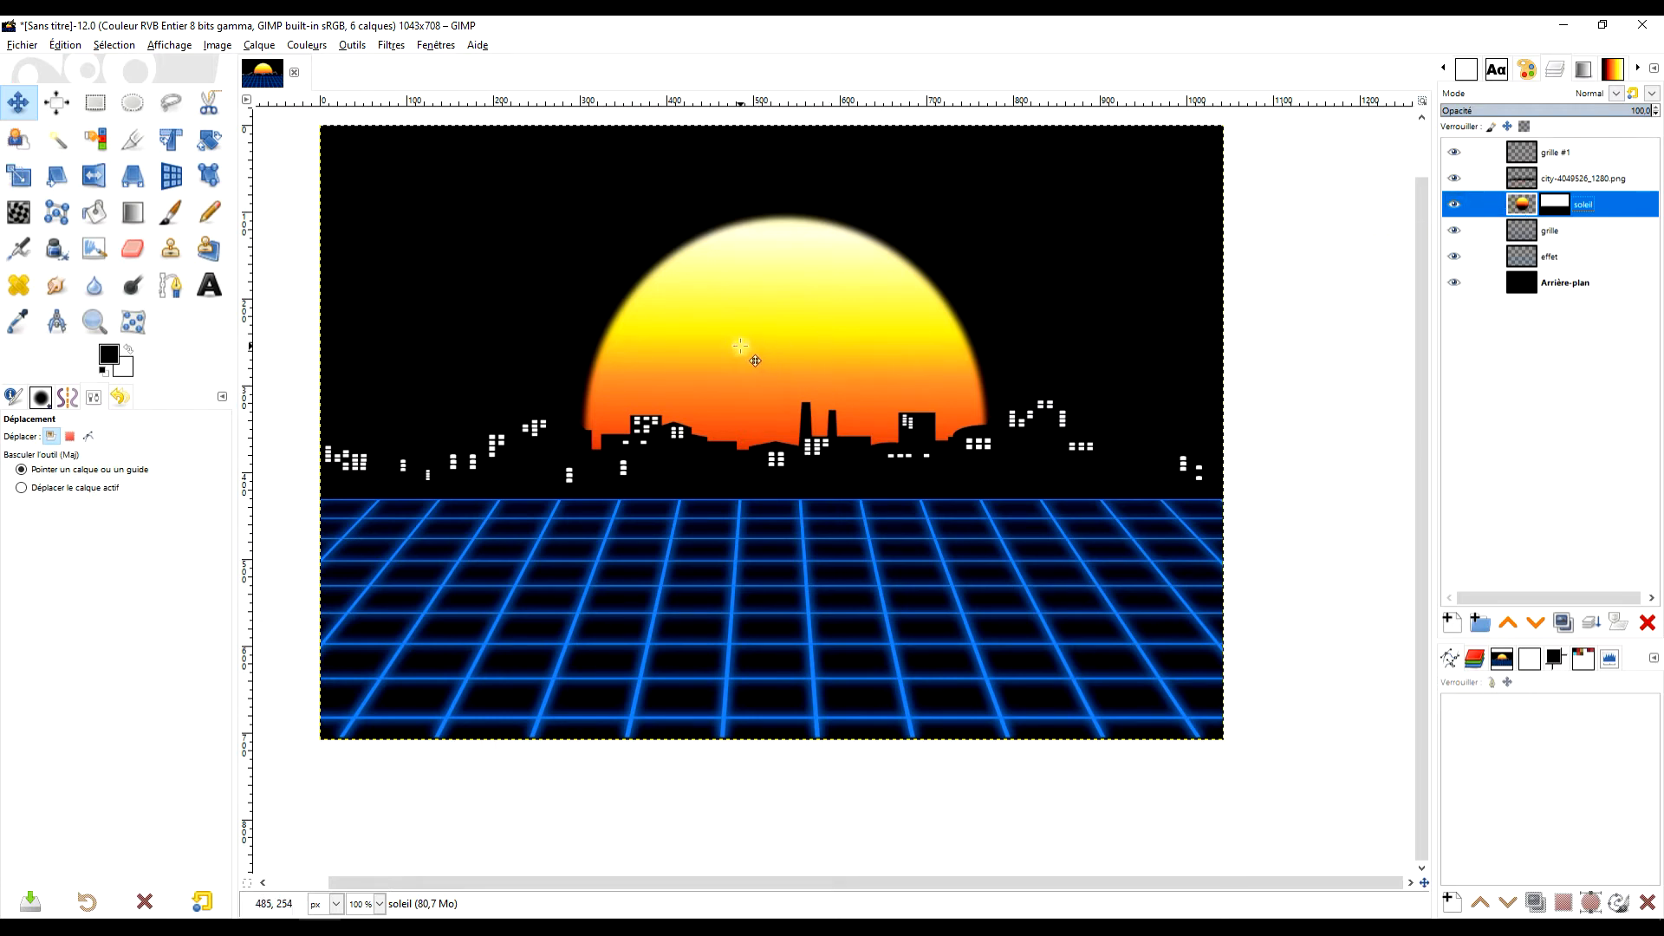
click(784, 350)
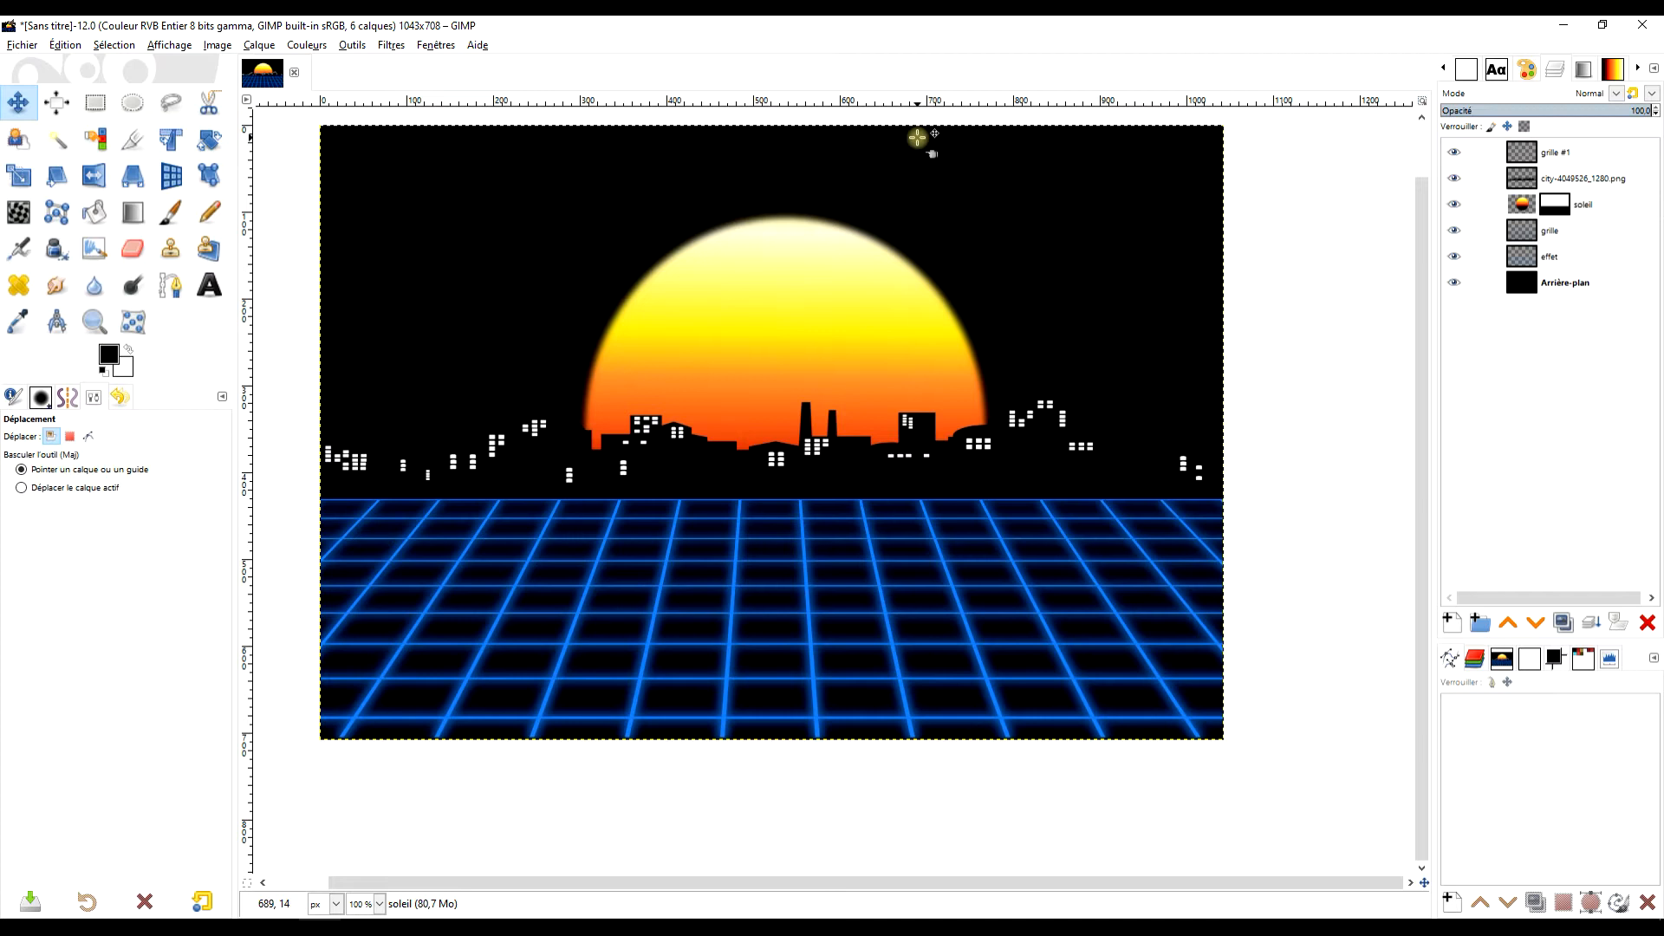
key(Up)
key(Up)
key(Up)
key(Up)
key(Up)
key(Up)
key(Up)
key(Up)
key(Up)
key(Up)
key(Up)
key(Up)
key(Up)
key(Up)
key(Up)
key(Up)
key(Up)
key(Up)
key(Up)
key(Up)
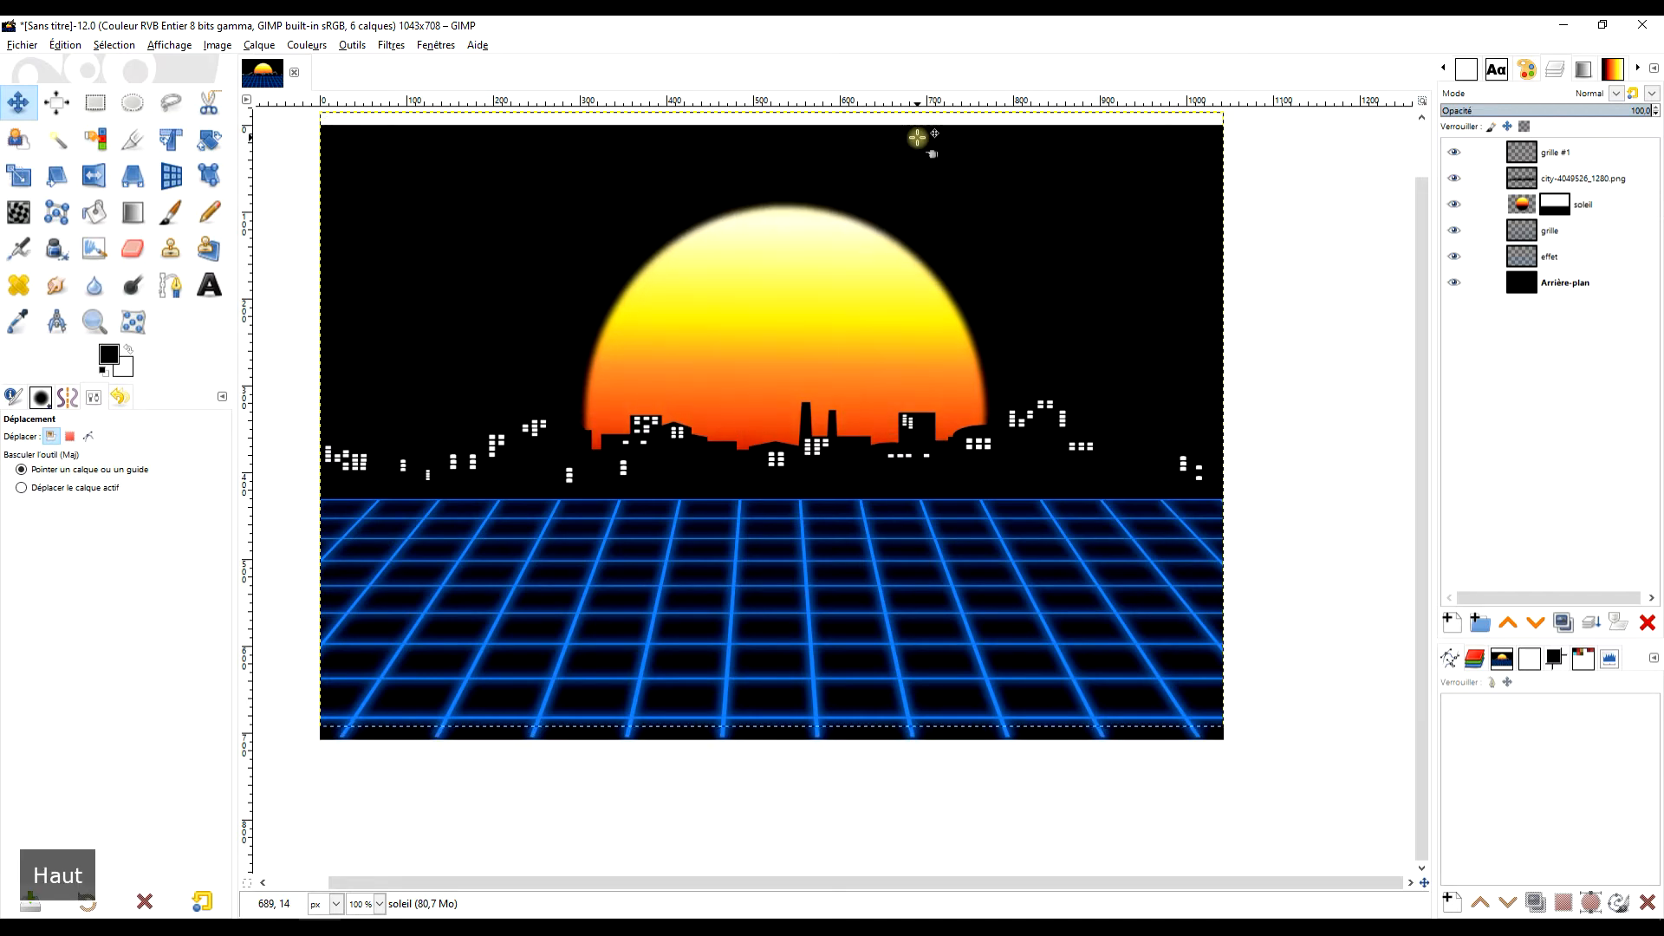
key(Up)
key(Up)
key(Up)
key(Up)
key(Up)
key(Up)
key(Up)
key(Up)
key(Up)
key(Up)
key(Up)
key(Up)
key(Up)
key(Up)
key(Up)
key(Up)
key(Up)
key(Up)
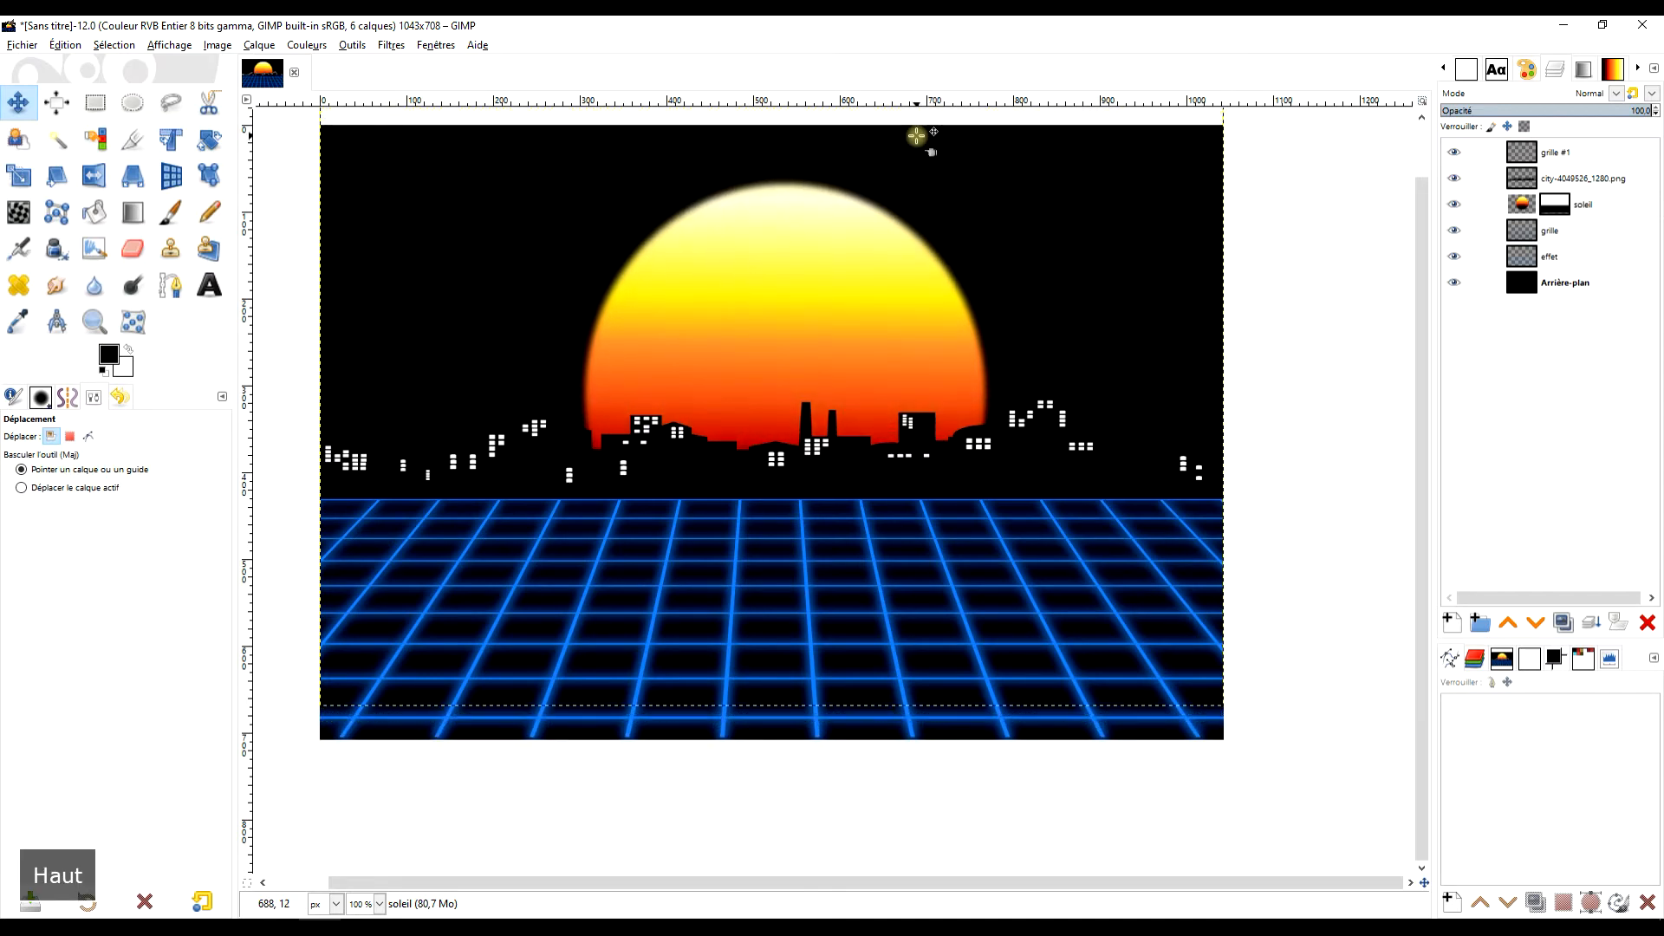
key(Up)
key(Up)
key(Up)
key(Up)
key(Up)
key(Up)
key(Up)
key(Up)
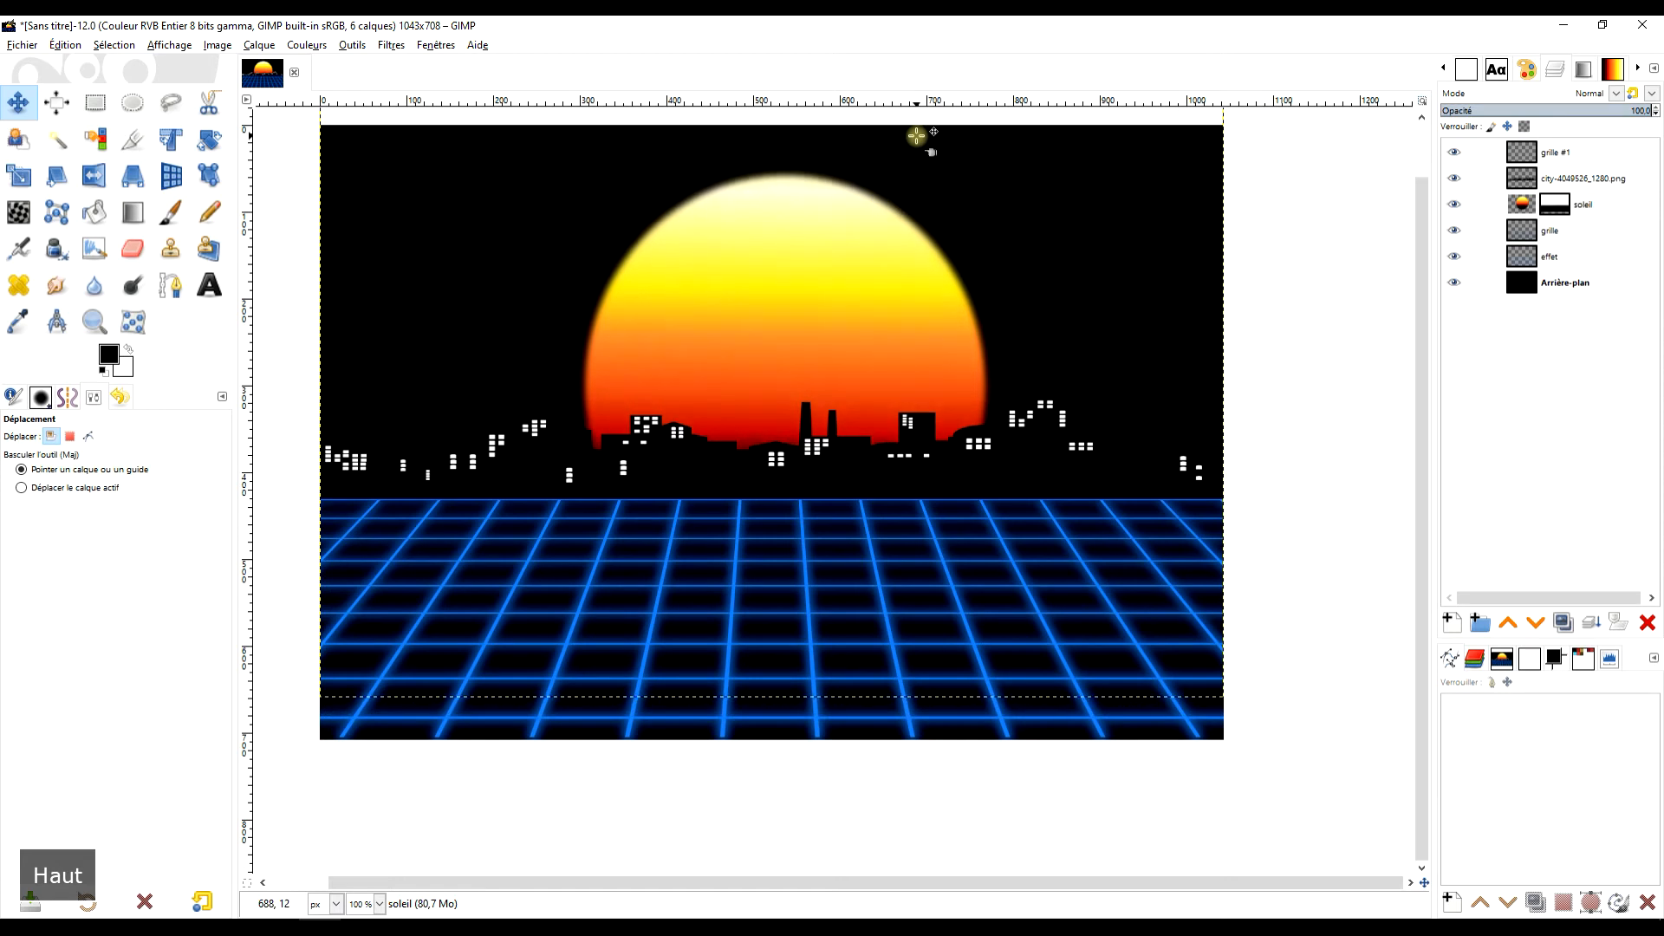
key(Up)
key(Up)
key(Up)
key(Up)
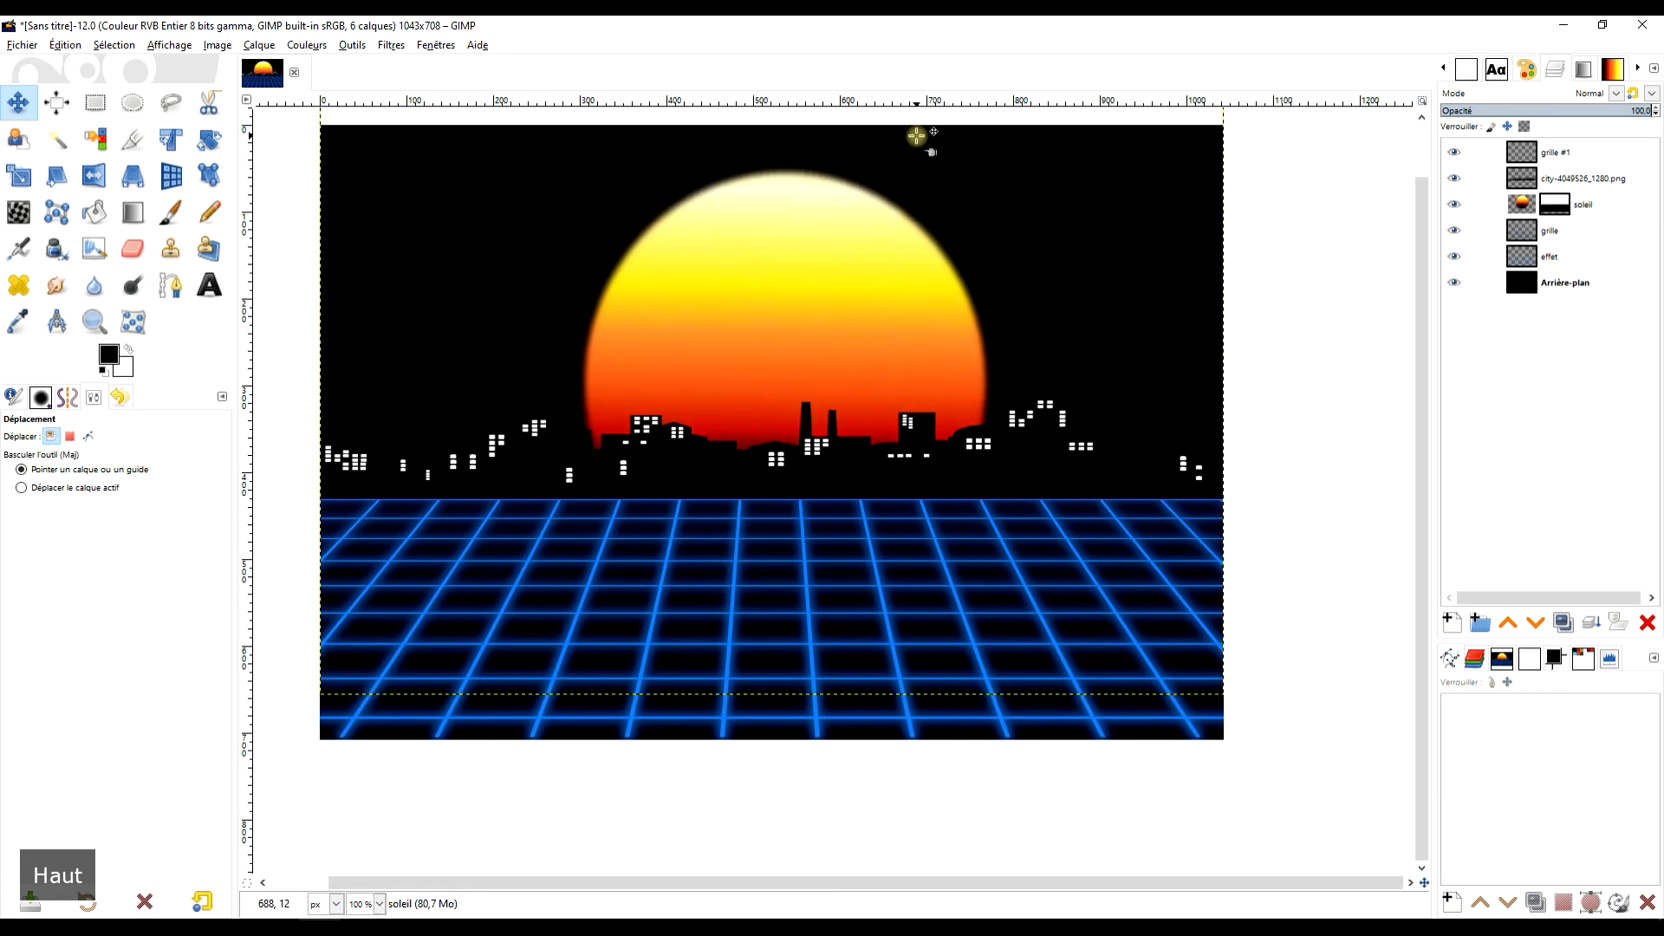
key(Down)
key(Down)
key(Up)
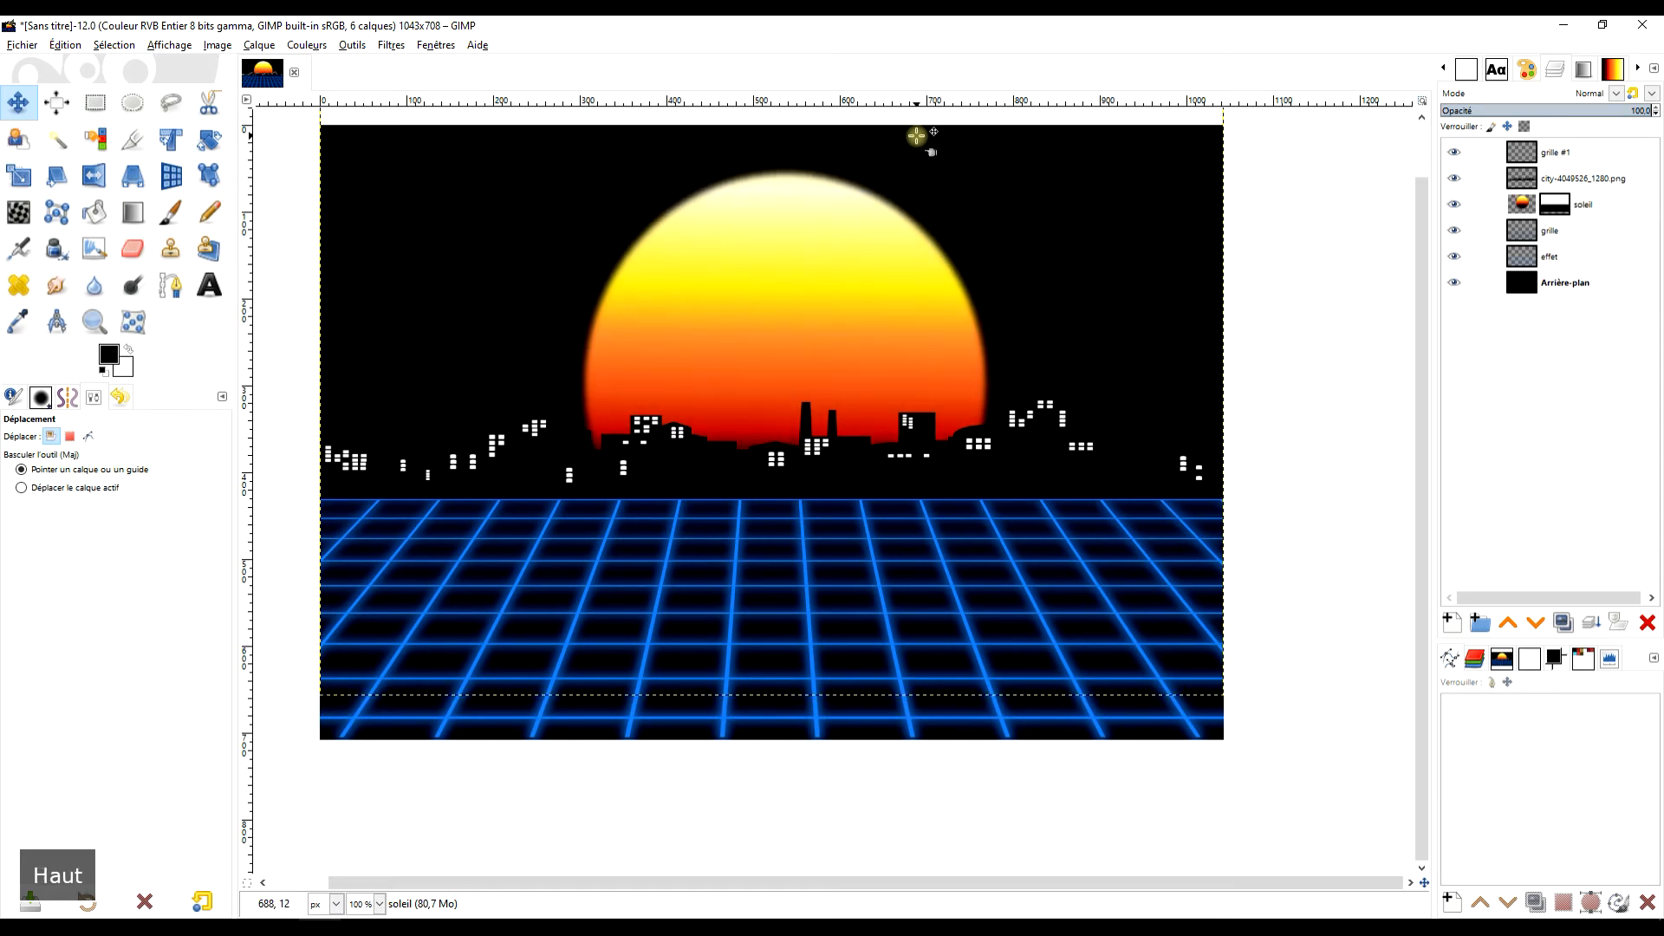
mouse_move(1100, 312)
mouse_down()
mouse_move(1083, 355)
mouse_move(1089, 341)
mouse_up()
drag(902, 480, 944, 380)
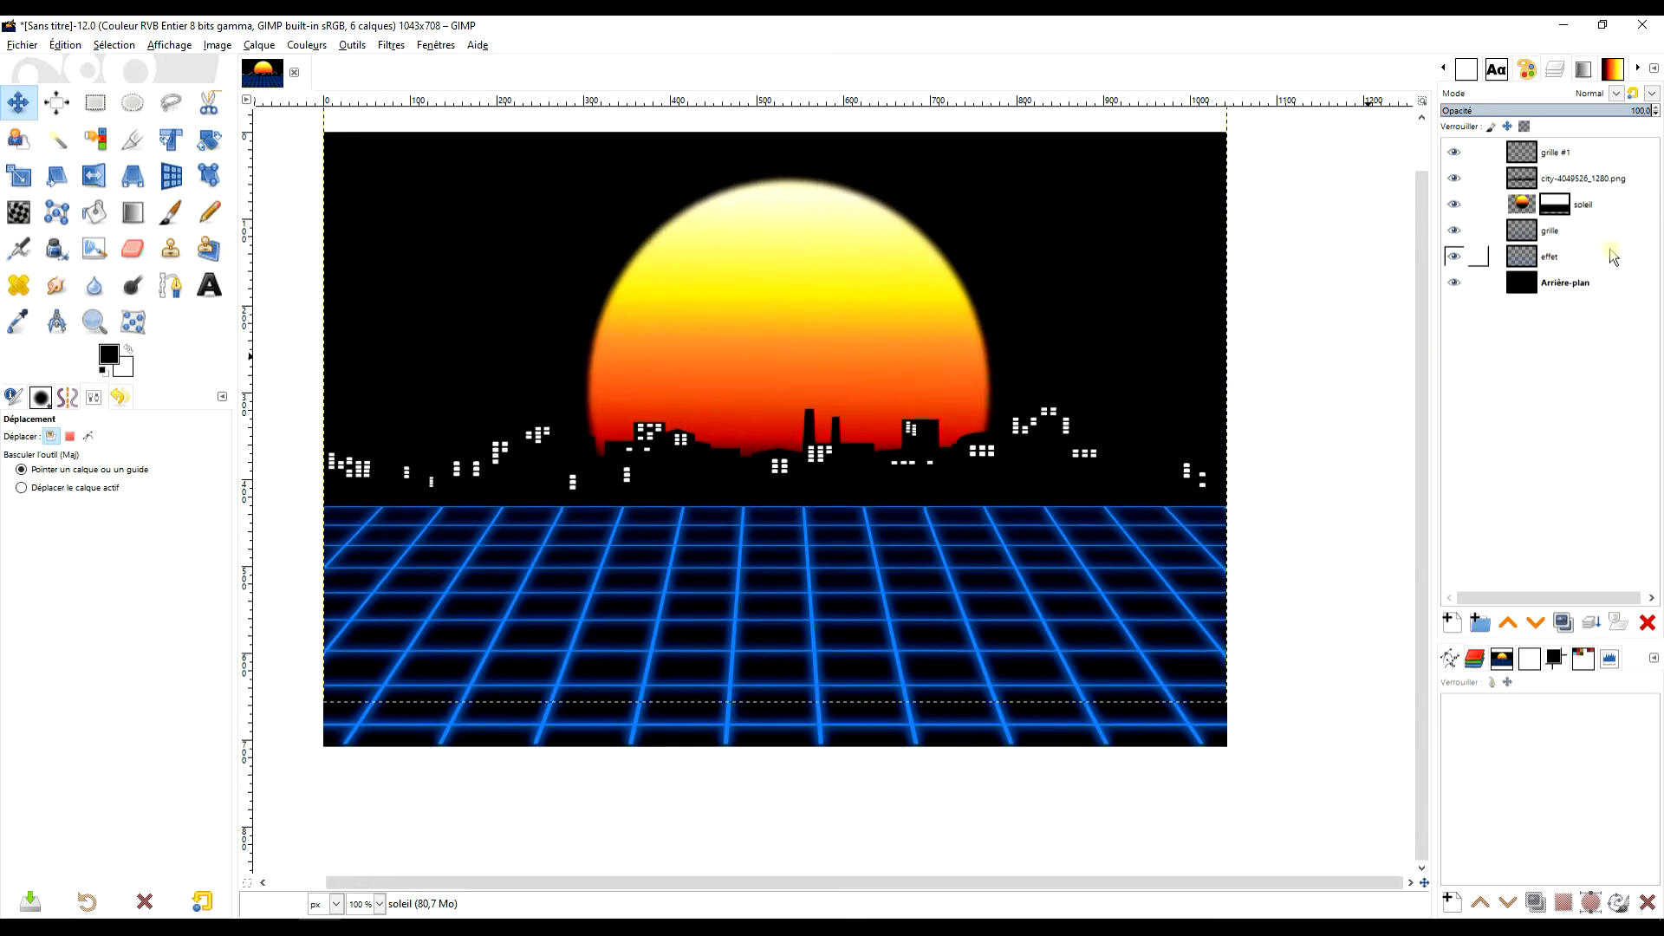
Resize the soleil layer's boundary to the image dimensions
right_click(1526, 214)
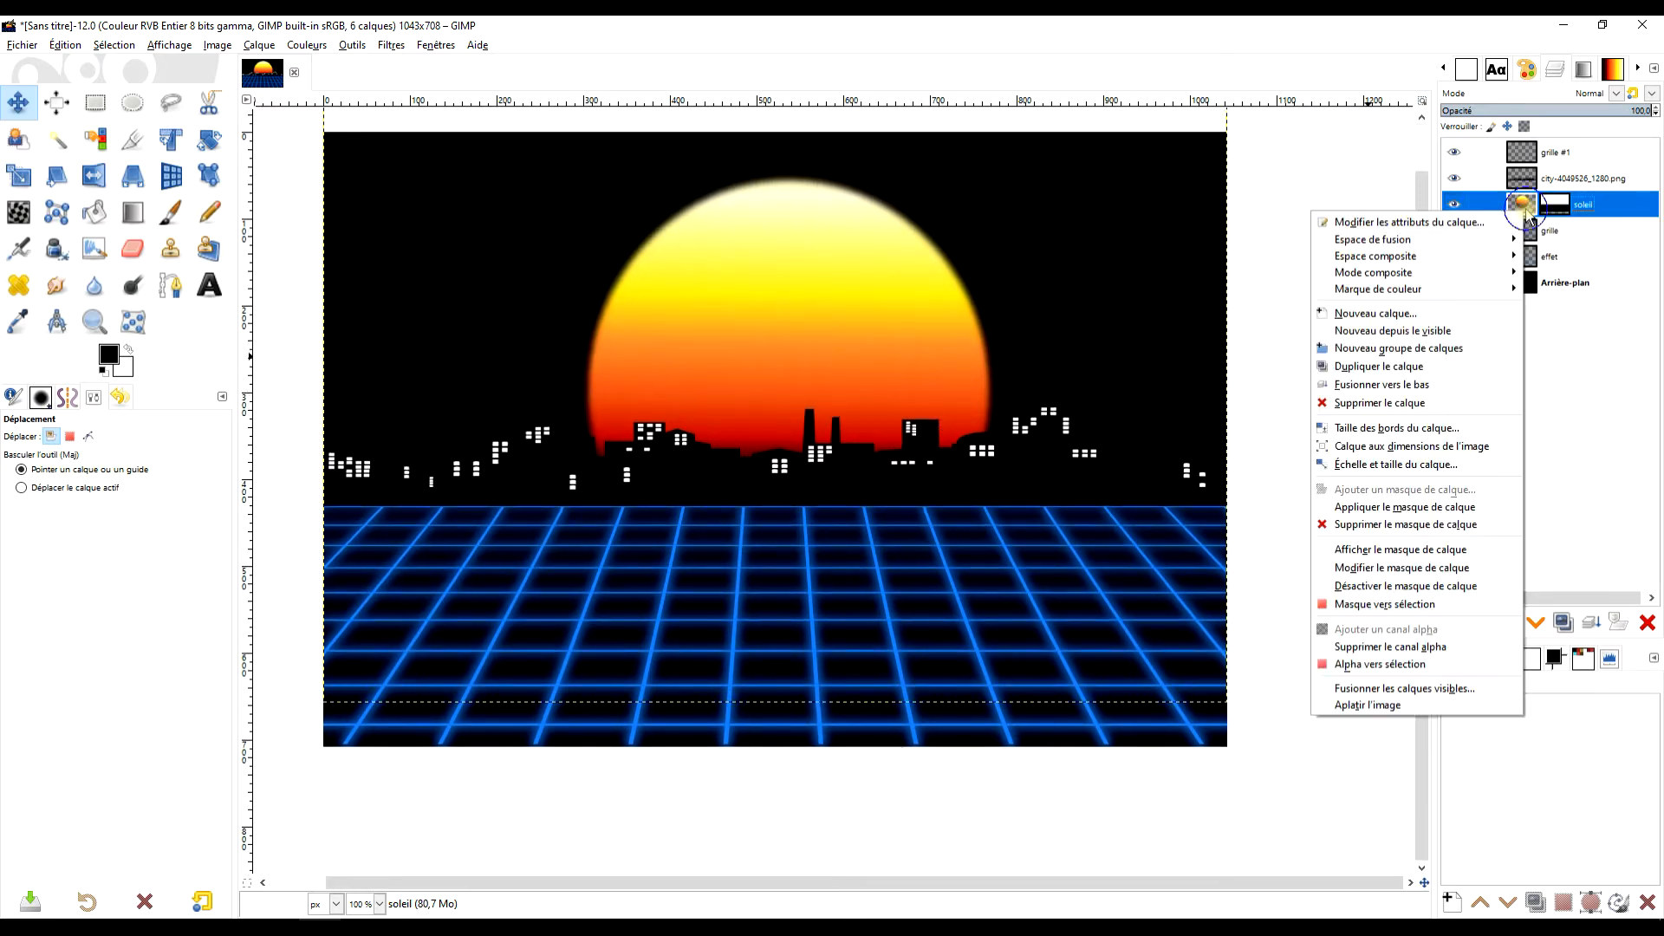
click(1440, 447)
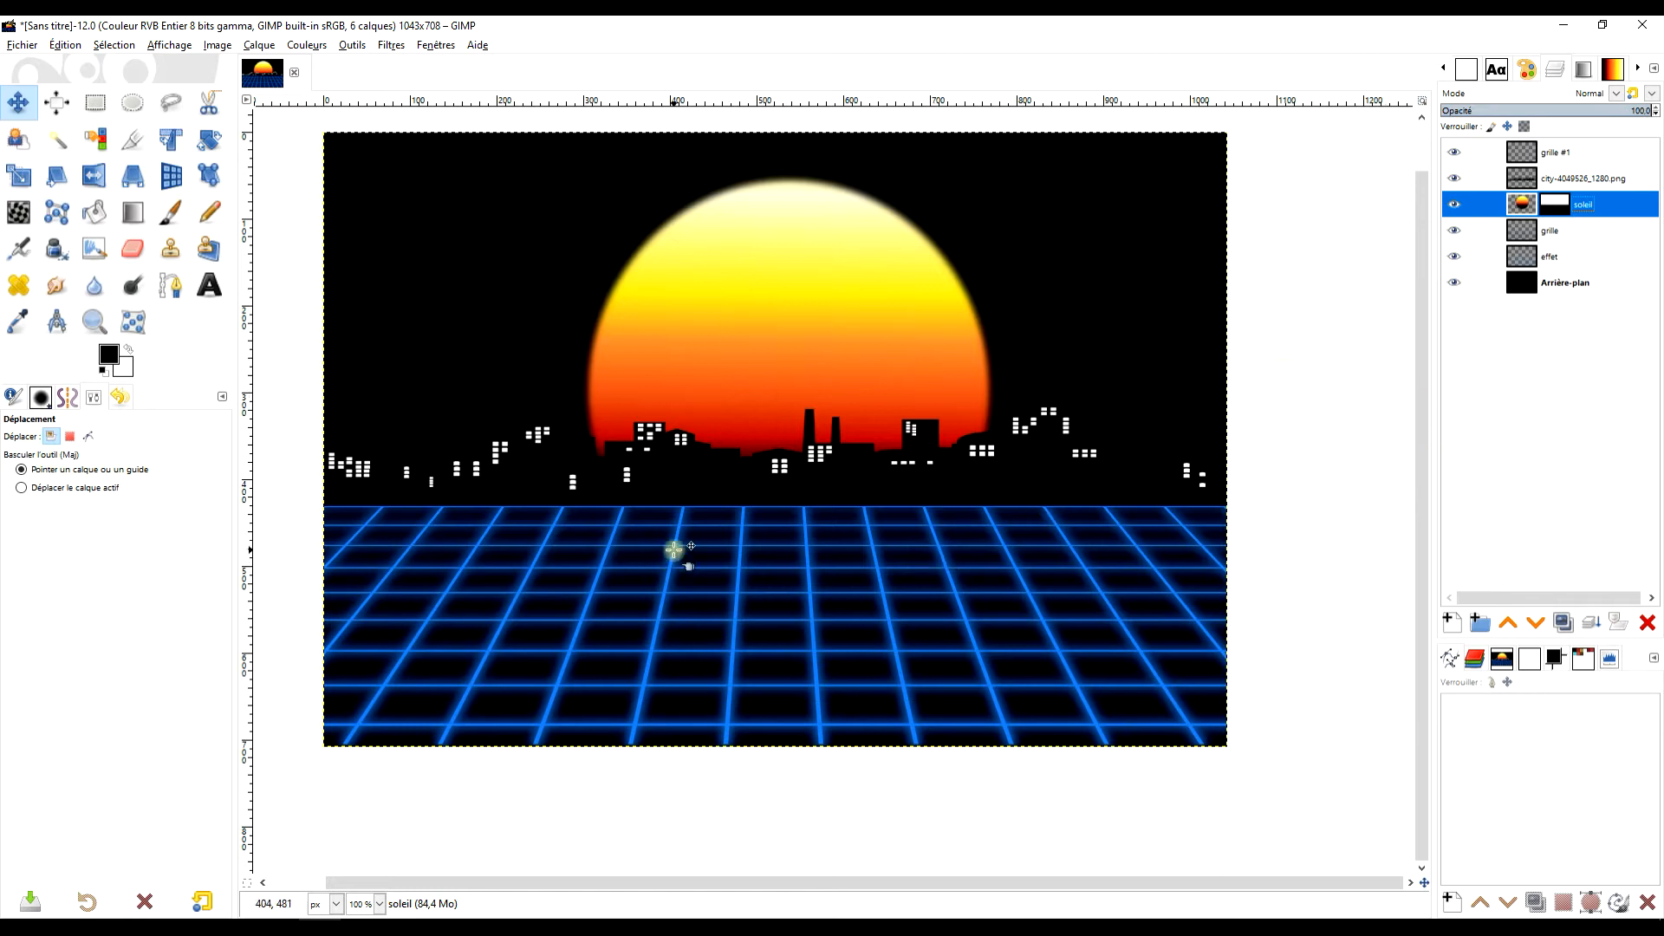
drag(673, 549, 665, 552)
drag(995, 493, 998, 474)
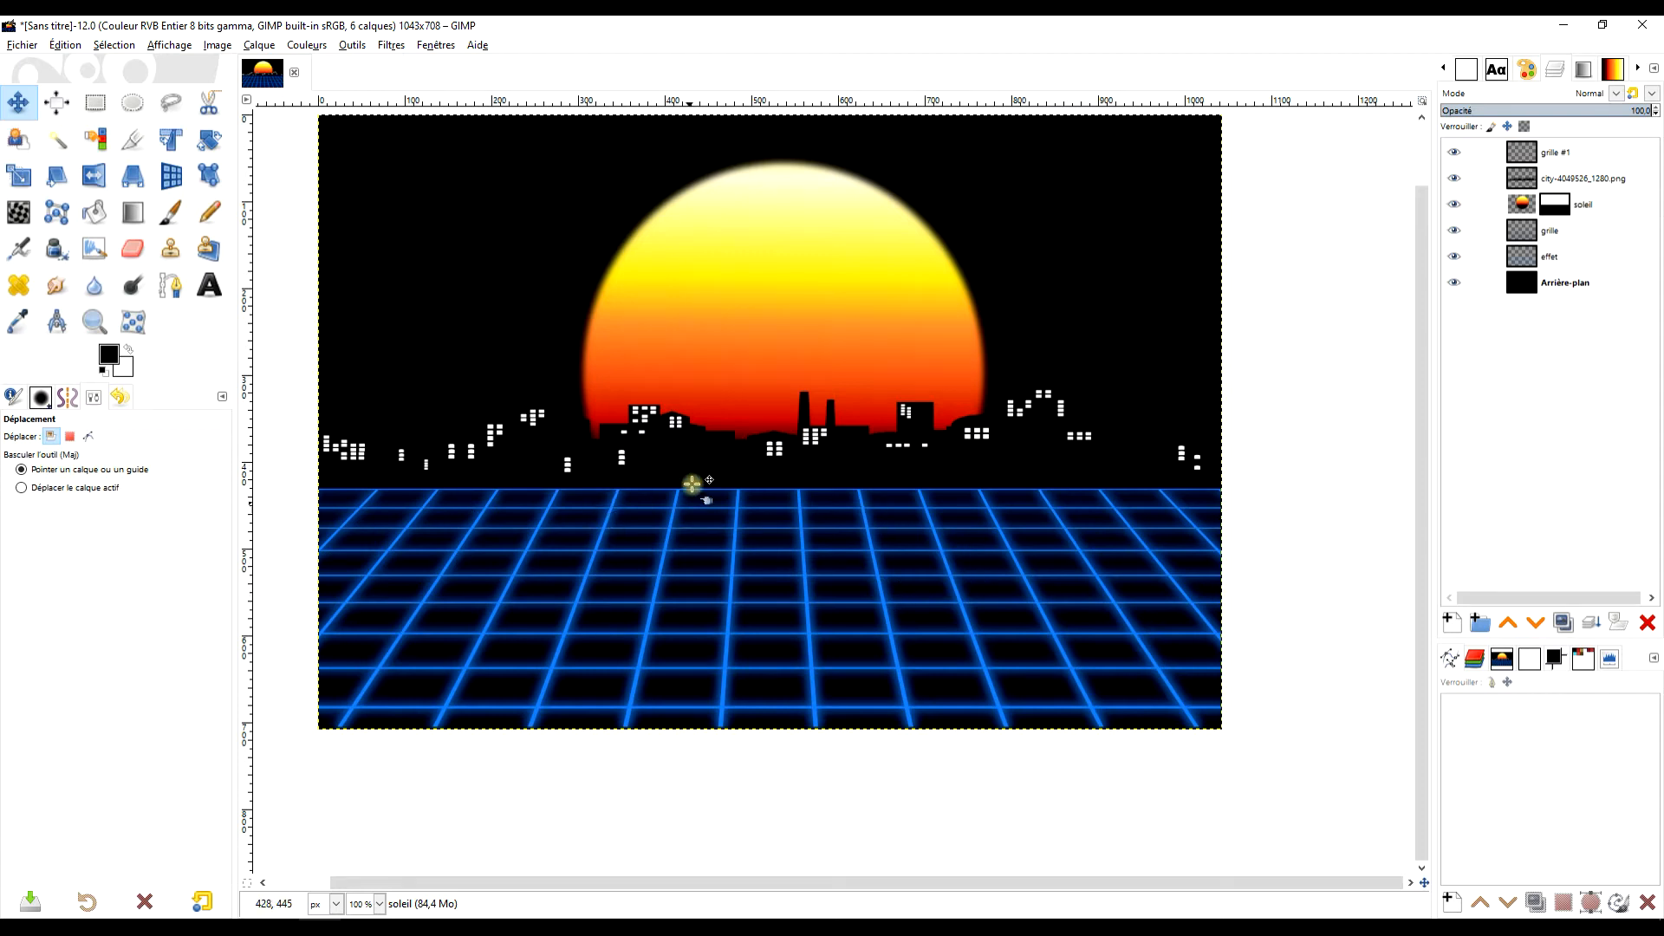
Hide the Arrière-plan, effet, grille and grille #1 layers, leaving only the sun and the city skyline displayed
click(1454, 283)
click(1454, 257)
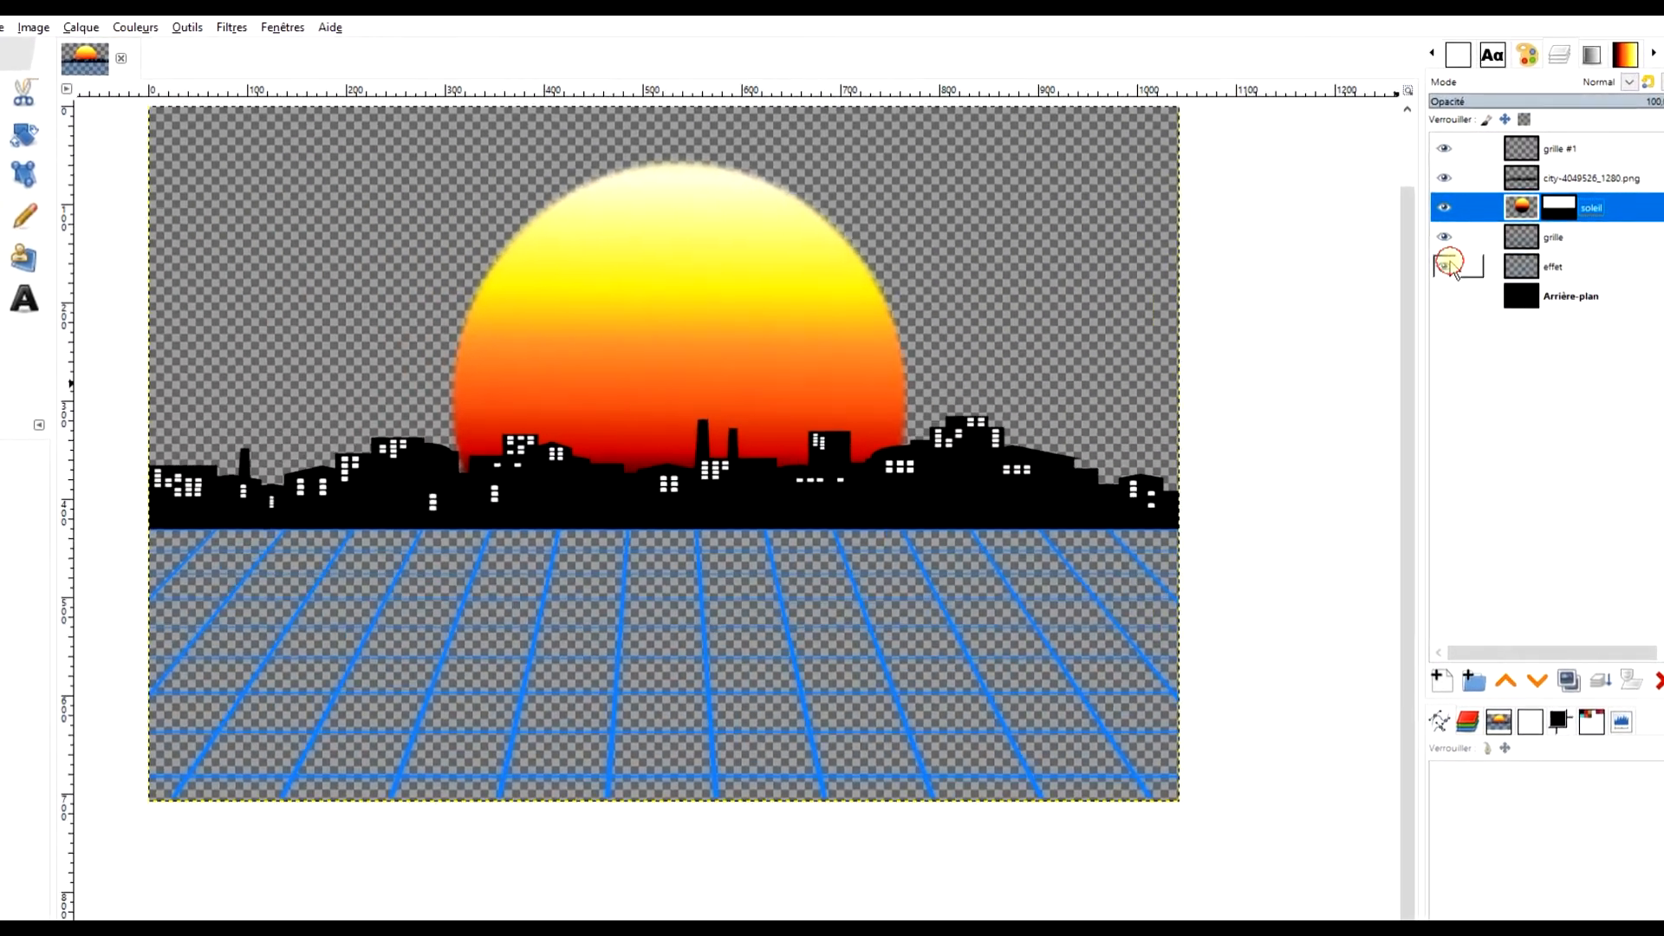
click(1446, 235)
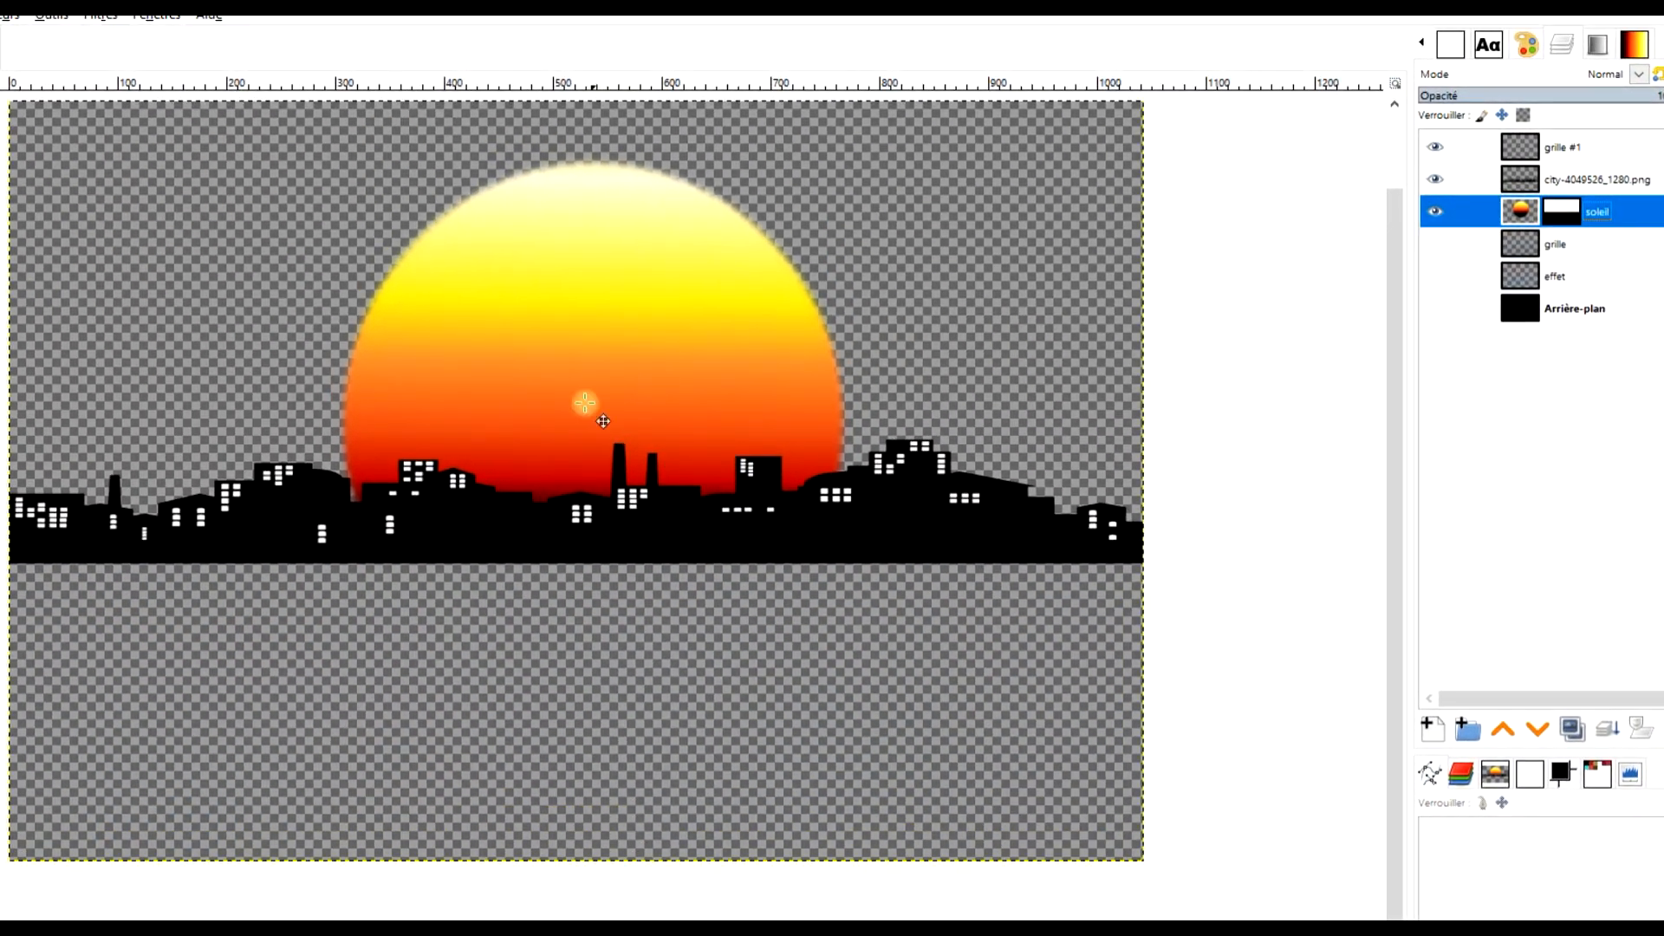
click(1438, 151)
Create a new layer from the visible content directly above the city skyline layer
right_click(1515, 181)
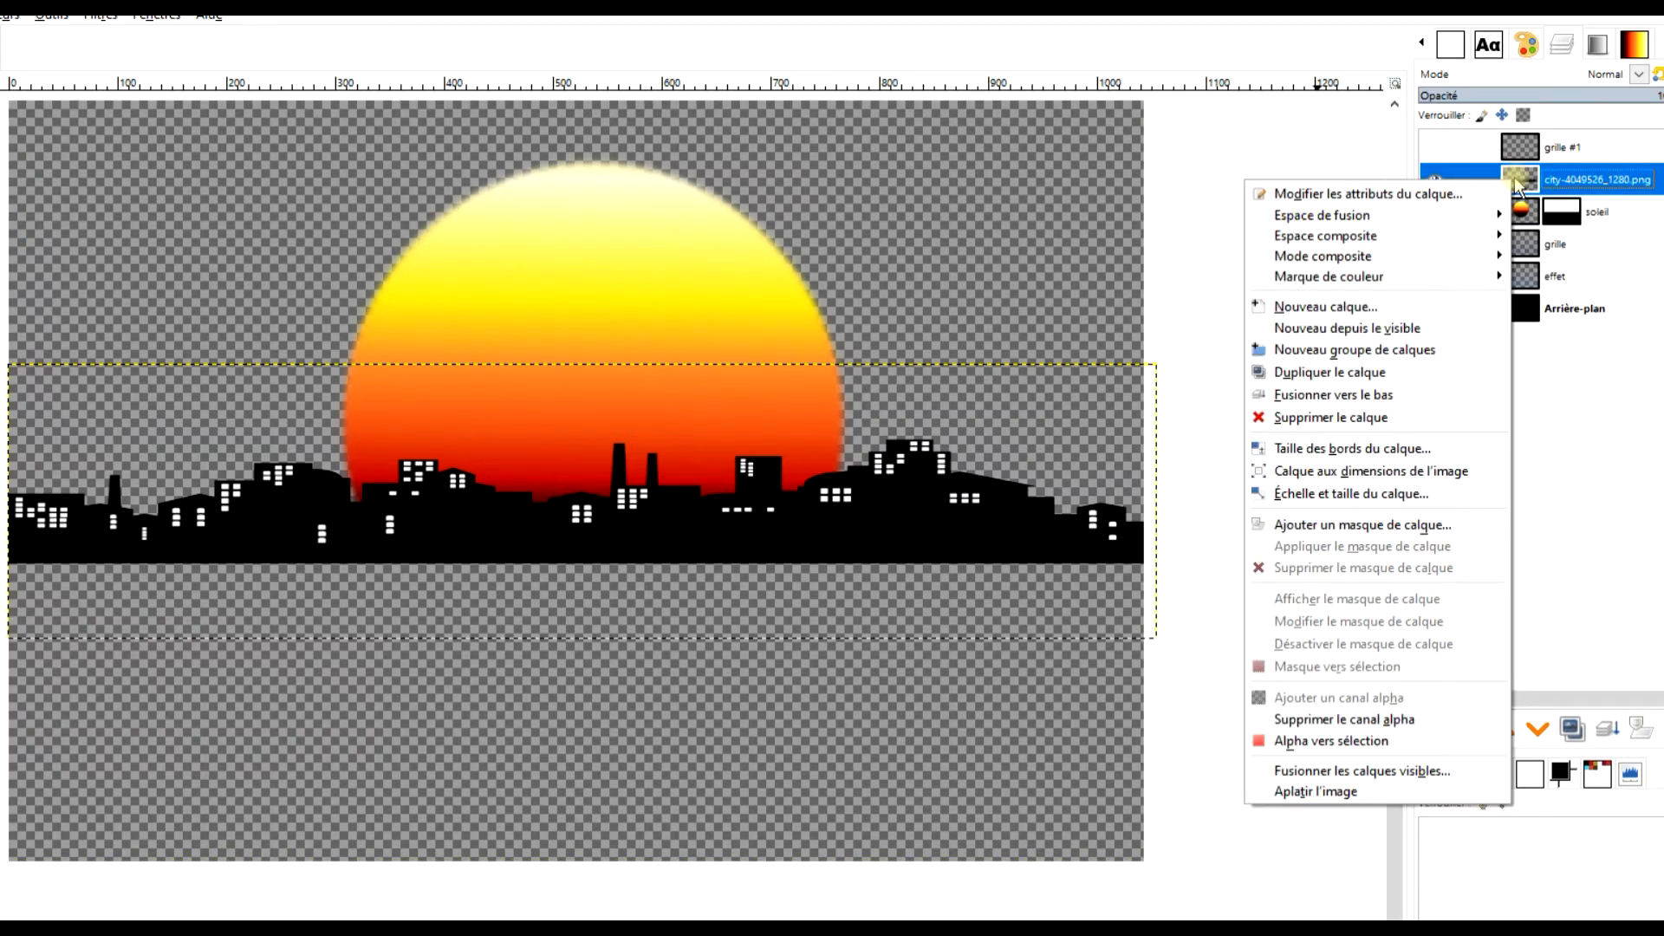
click(1612, 403)
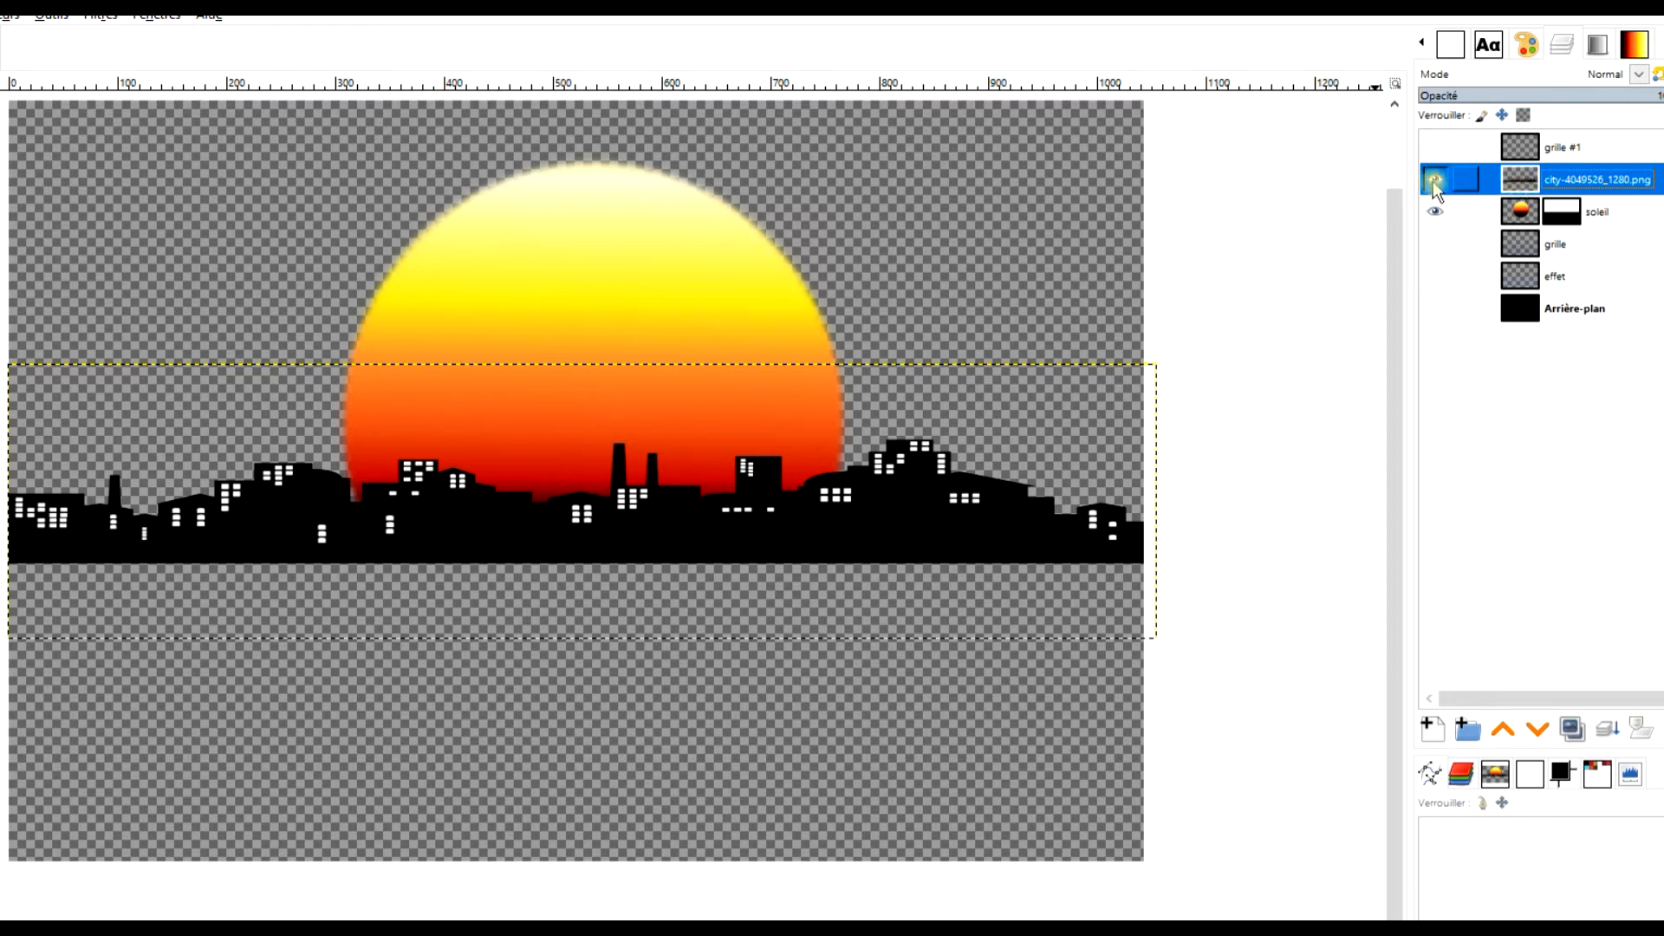
right_click(1516, 184)
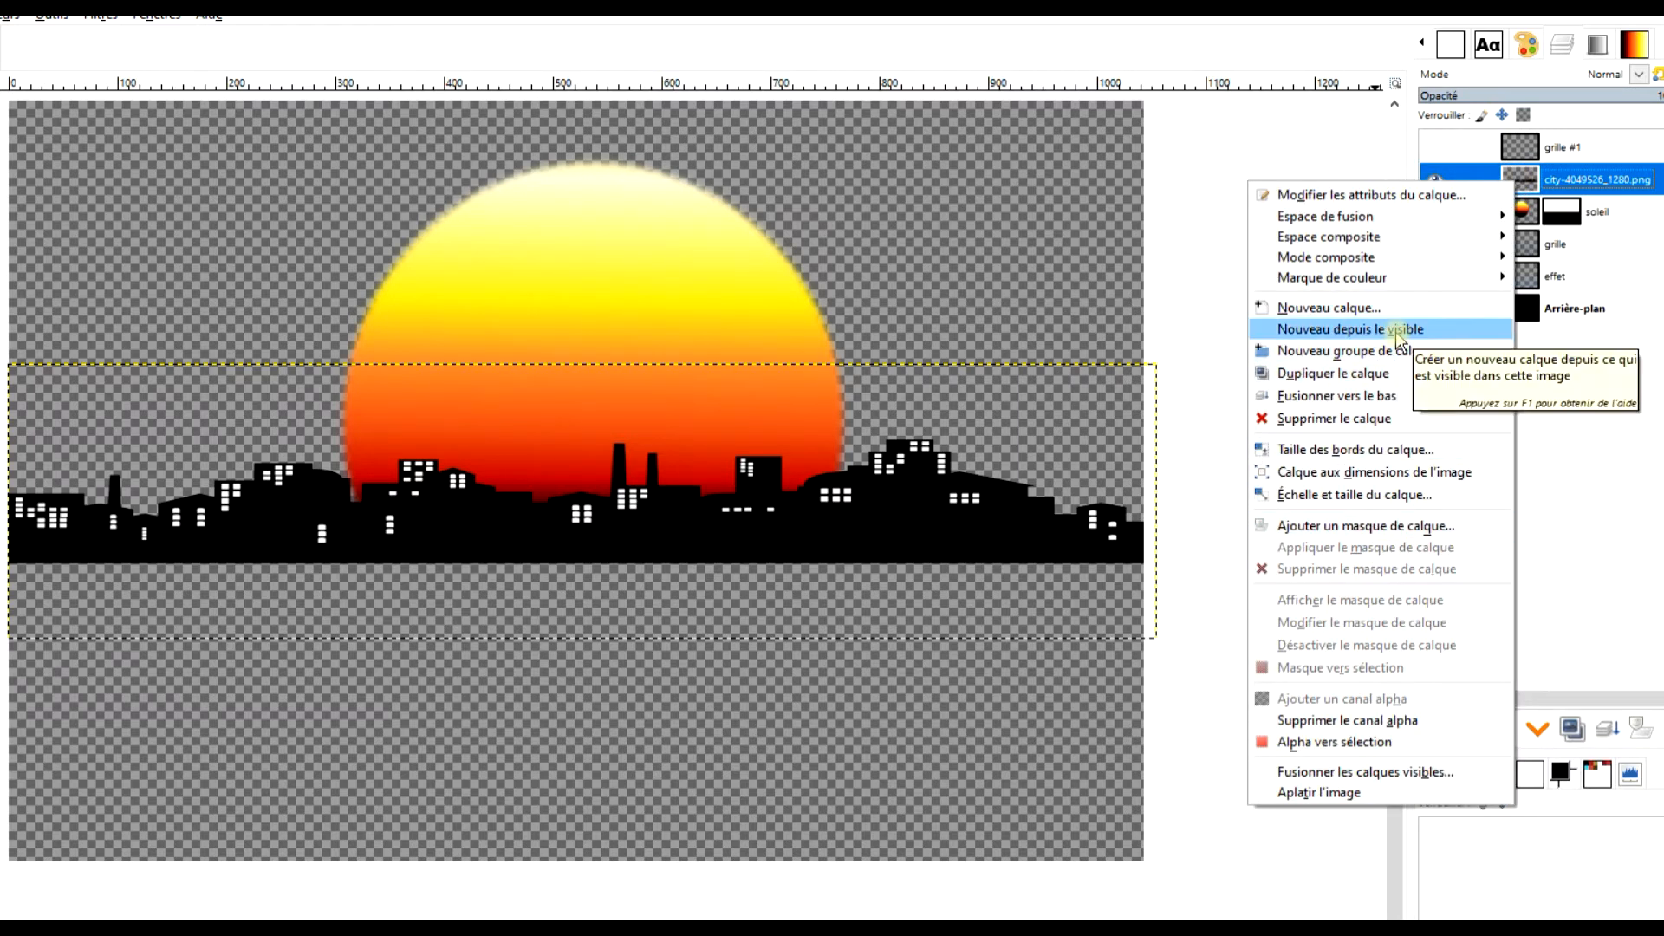
click(1395, 331)
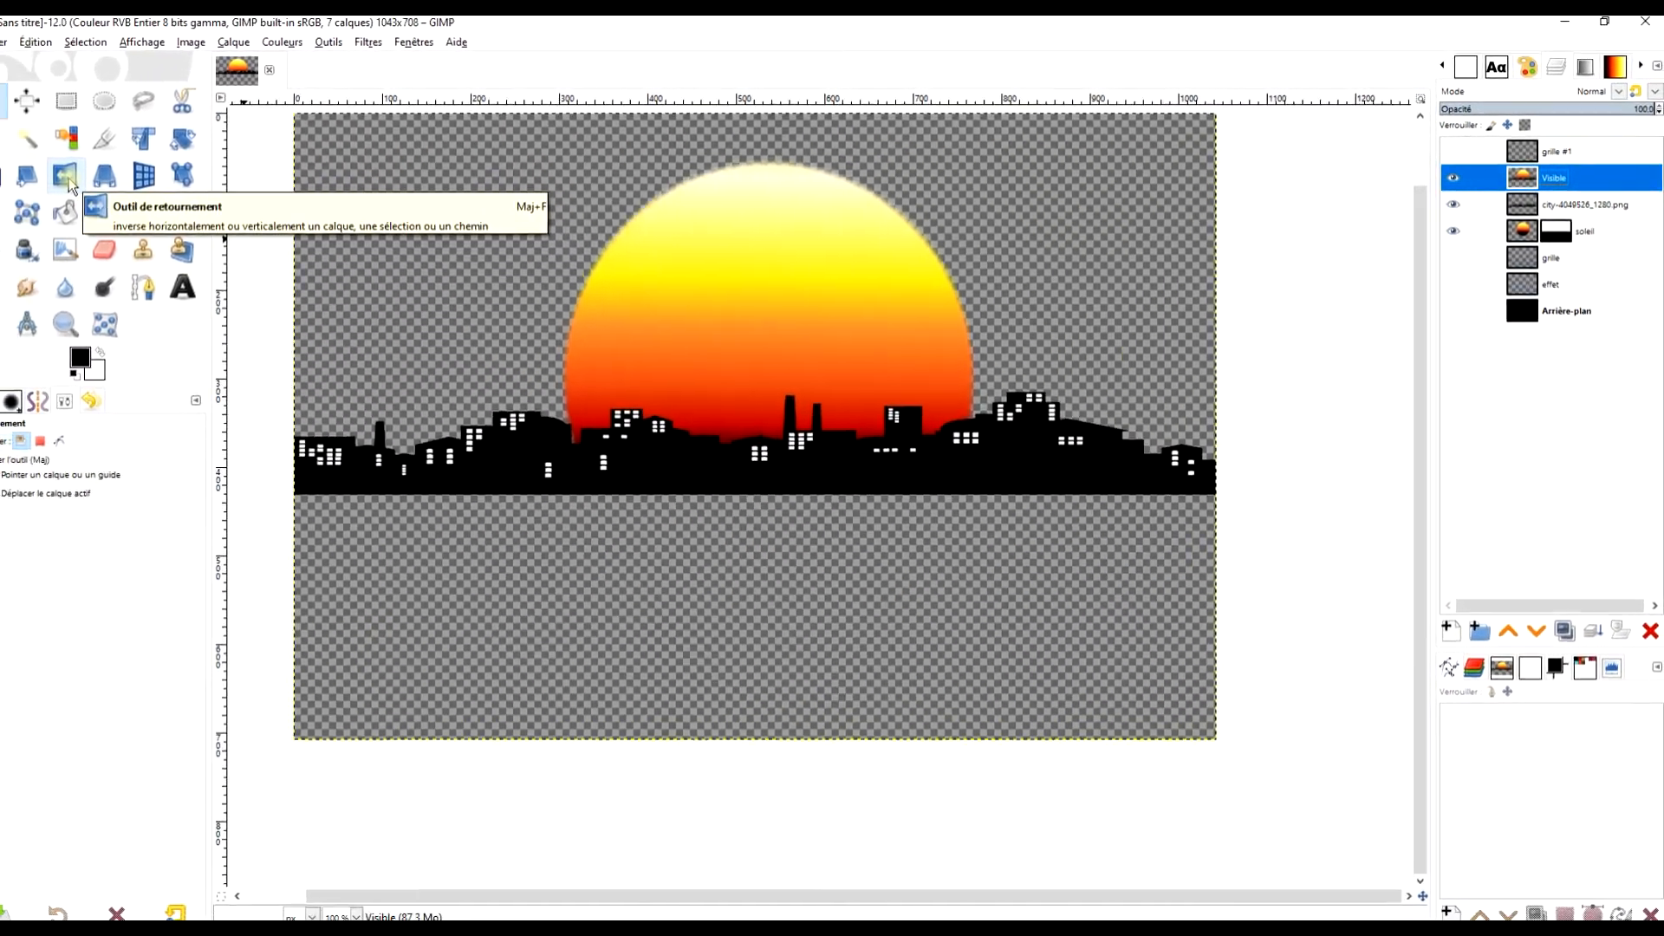
Flip the Visible layer vertically and move it down about 155 px so the mirrored skyline meets the base of the original
click(68, 181)
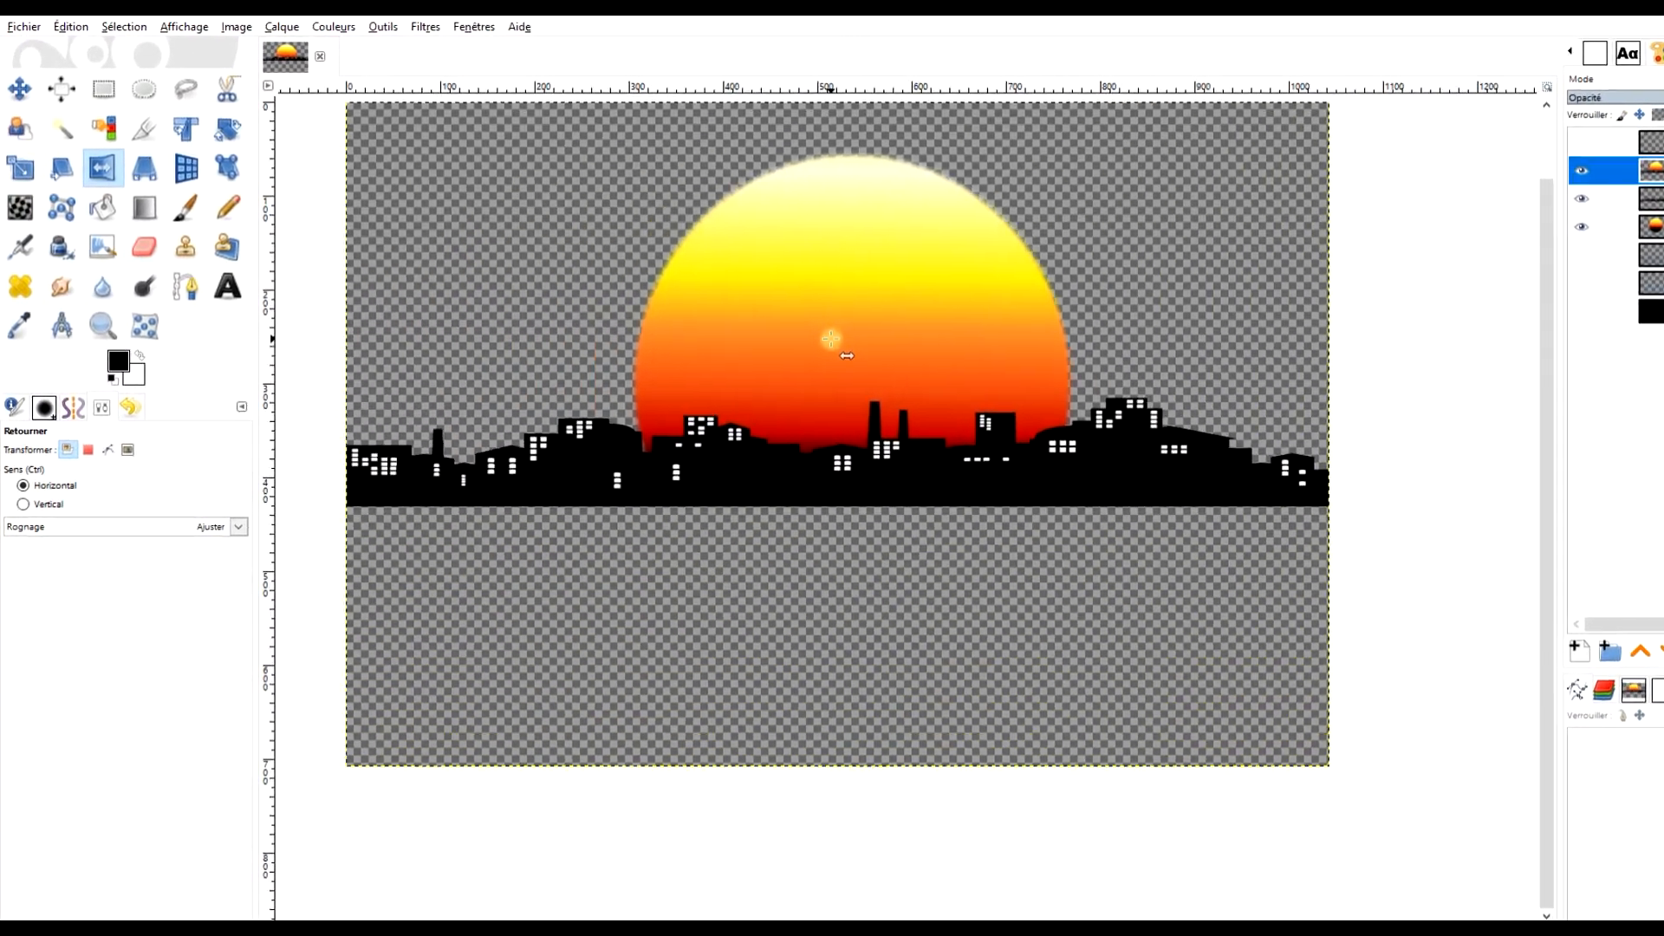
ctrl+click(863, 371)
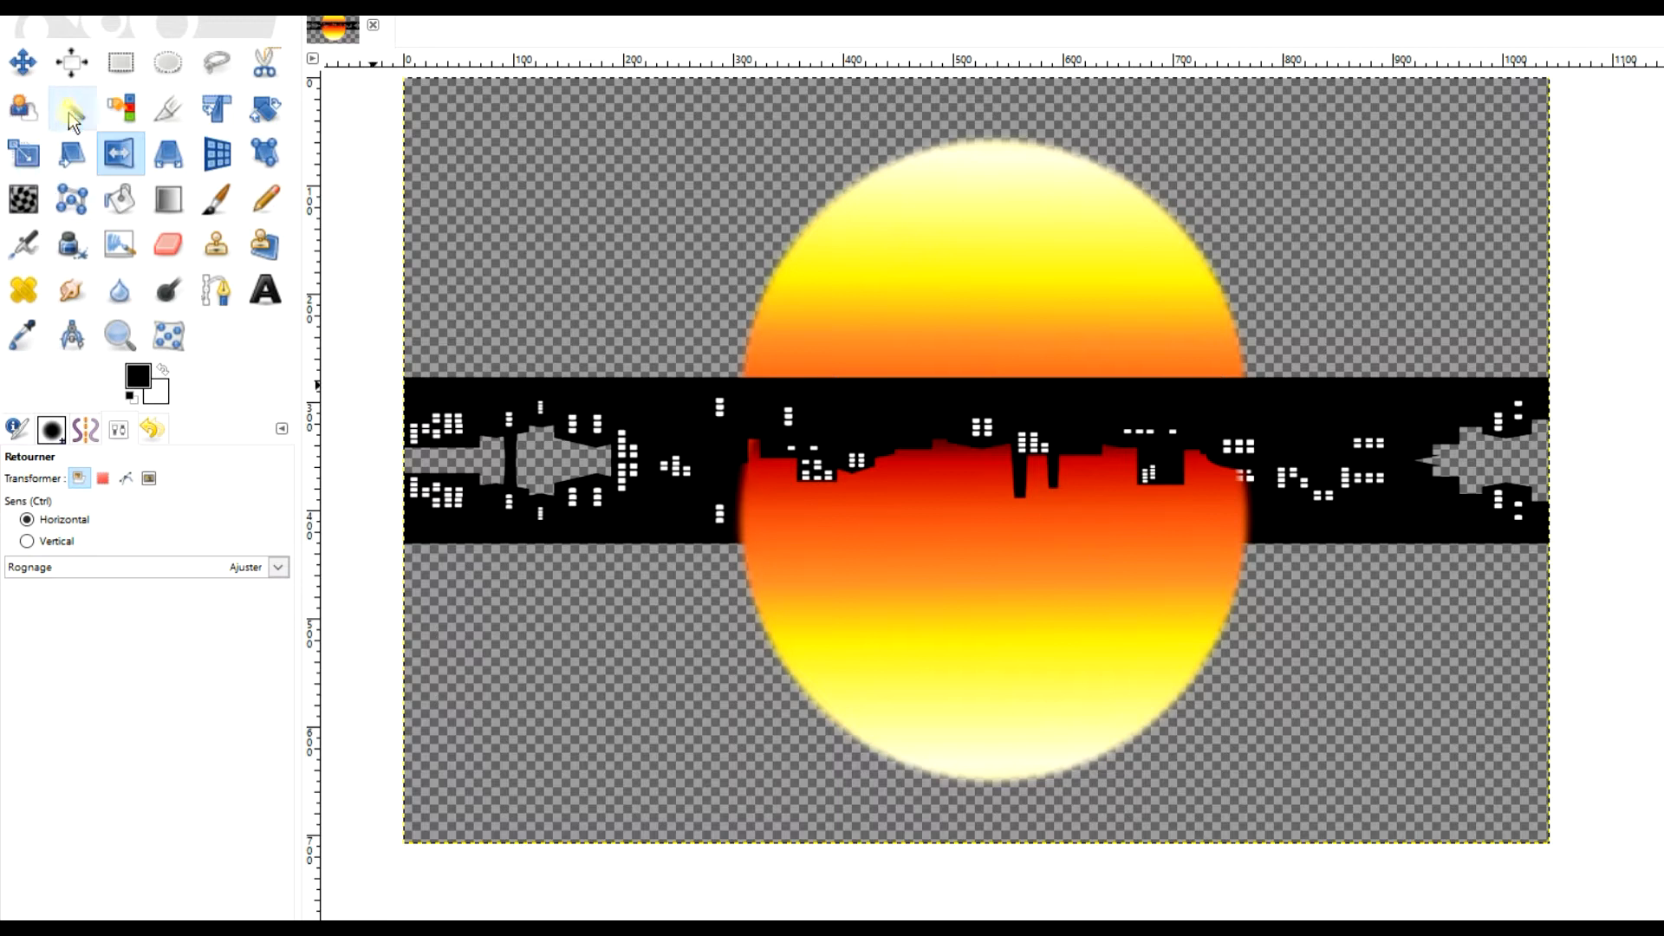
click(21, 62)
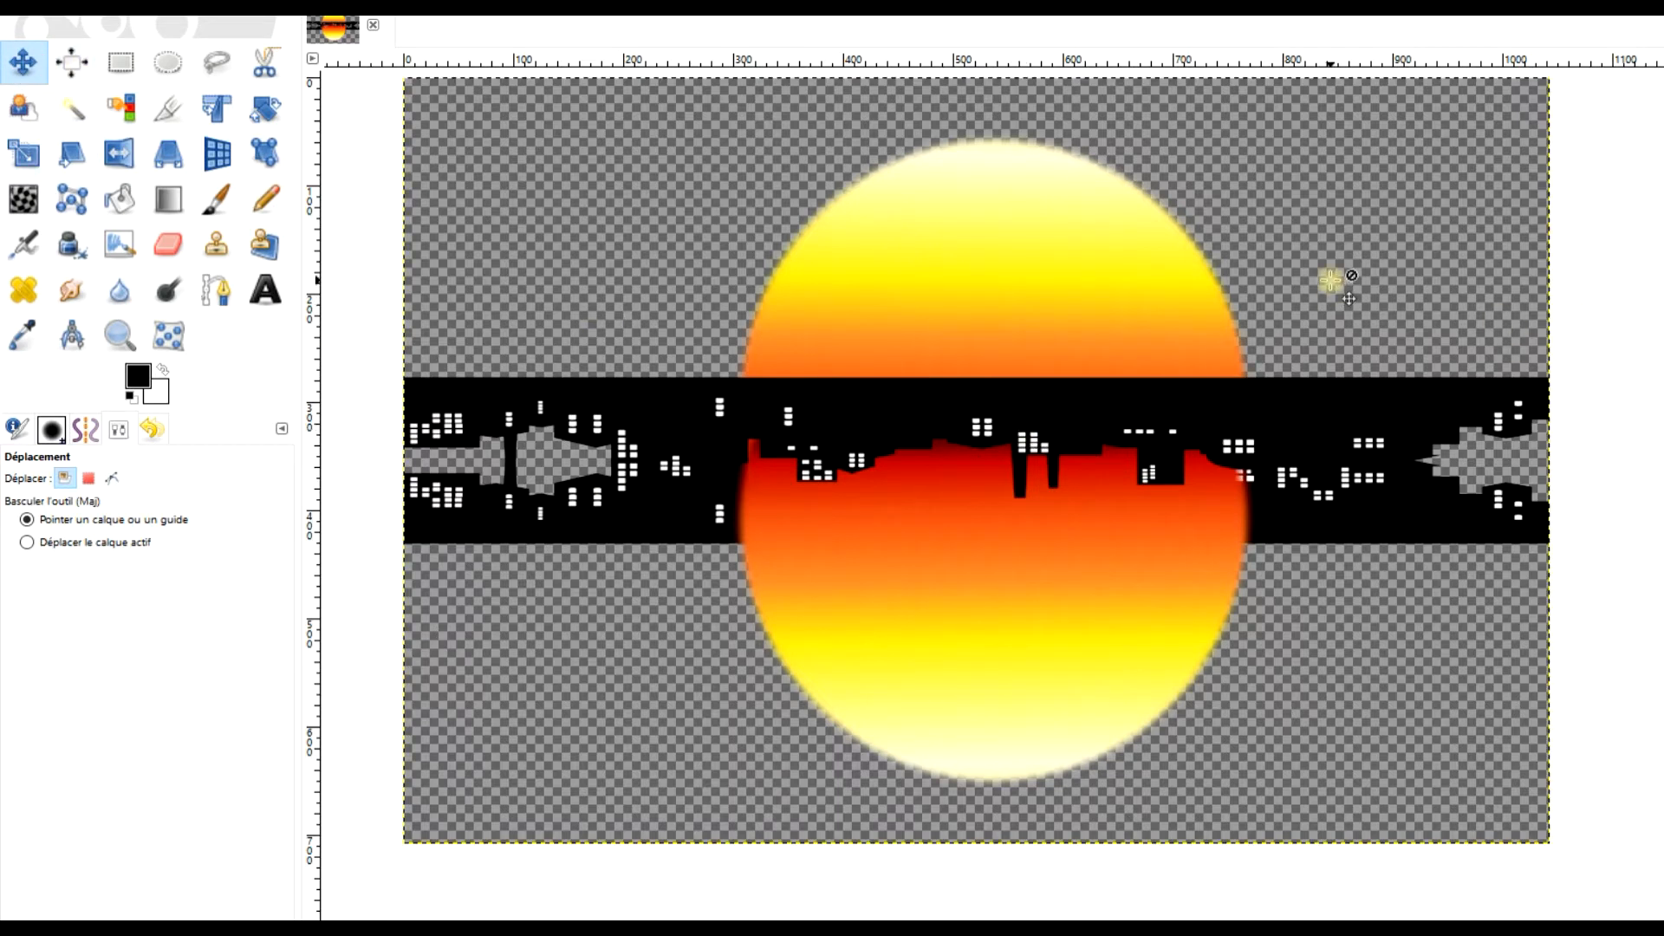
key(Down)
key(Down)
key(Down)
key(Down)
key(Down)
key(Down)
key(Down)
key(Down)
key(Down)
key(Down)
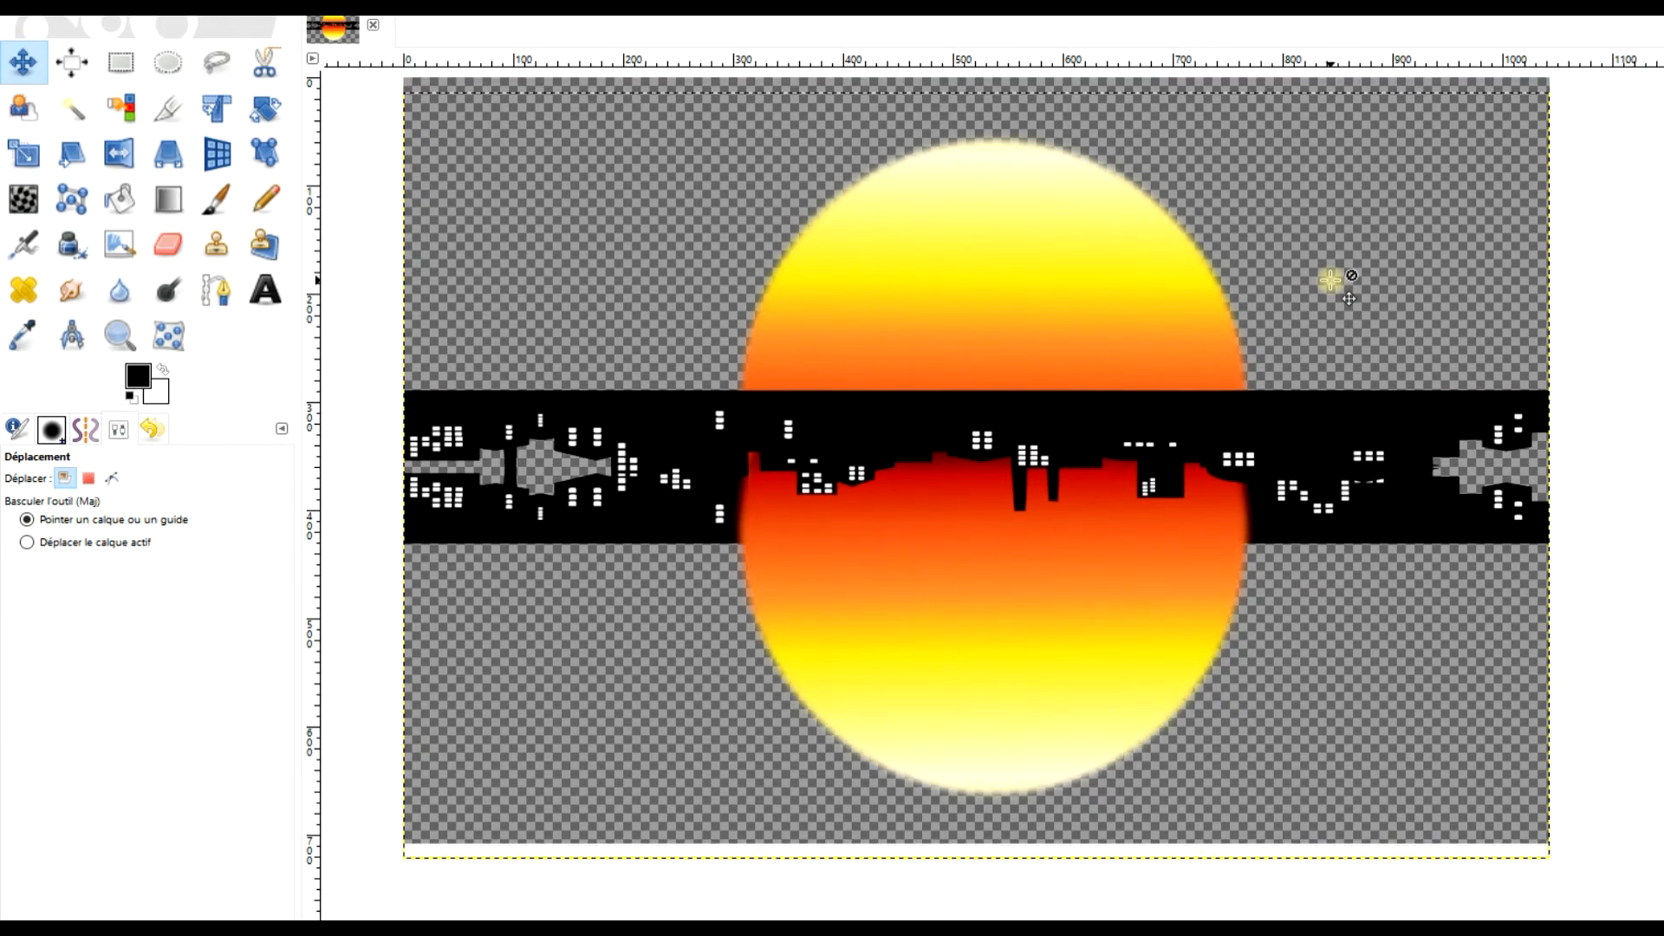
key(Down)
key(Down)
key(Down)
key(Down)
key(Down)
key(Down)
key(Down)
key(Down)
key(Down)
key(Down)
key(Down)
key(Down)
key(Down)
key(Down)
key(Down)
key(Down)
key(Down)
key(Down)
key(Down)
key(Down)
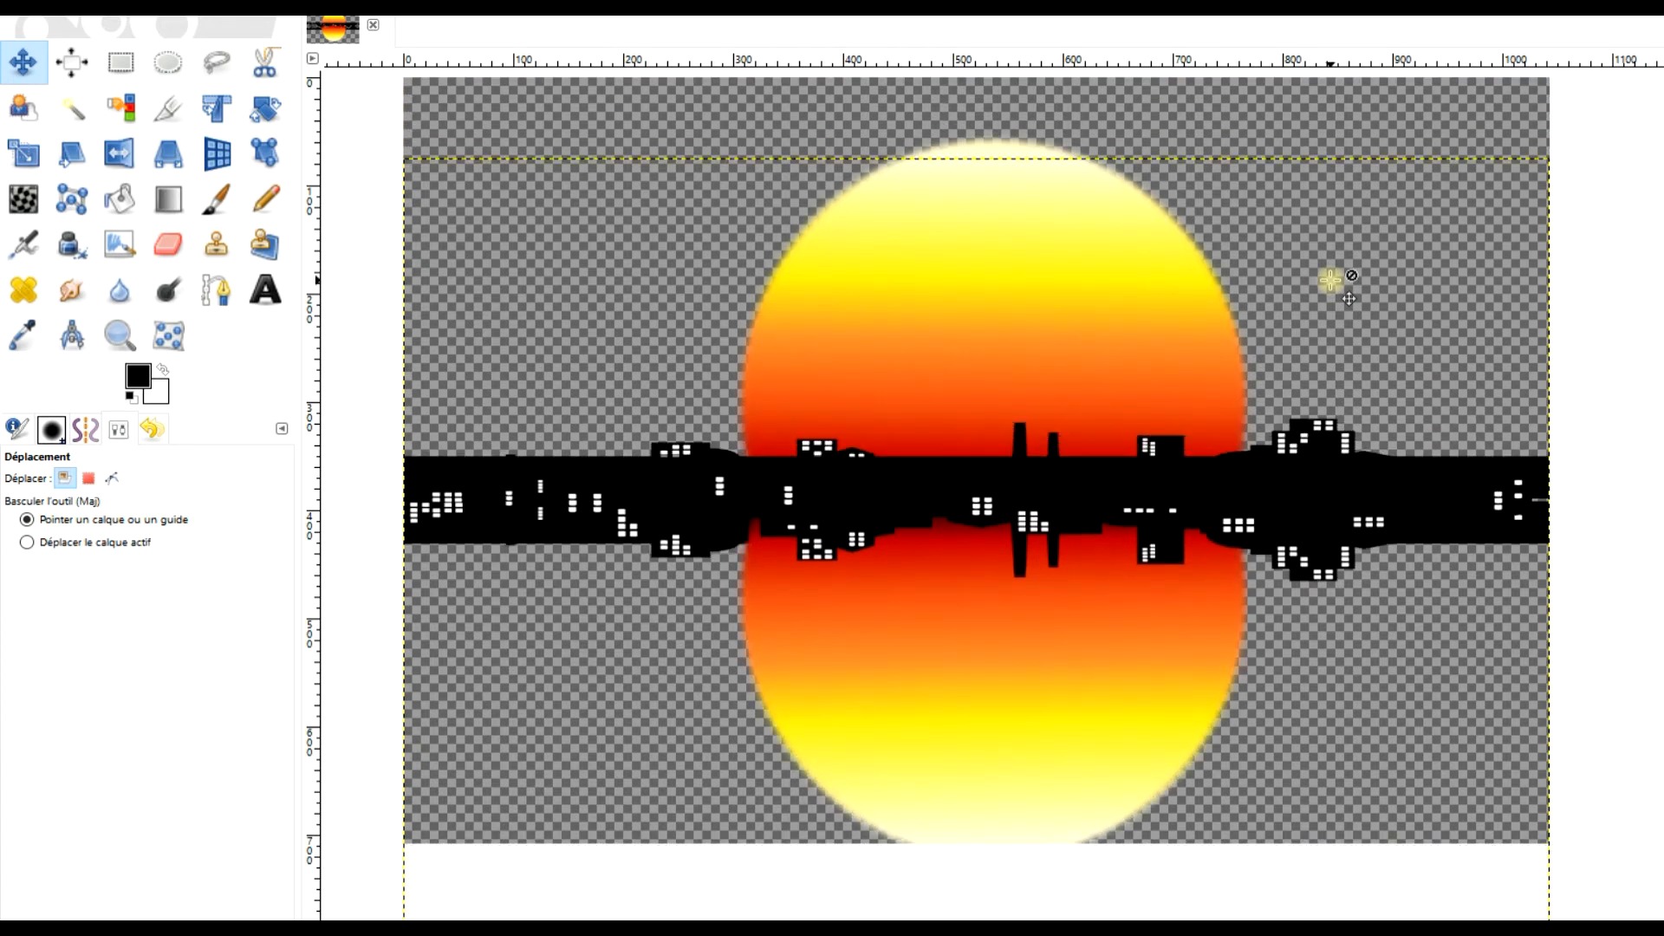
key(Down)
key(Down)
key(Down)
key(Down)
key(Down)
key(Down)
key(Down)
key(Down)
key(Down)
key(Down)
key(Down)
key(Down)
key(Down)
key(Down)
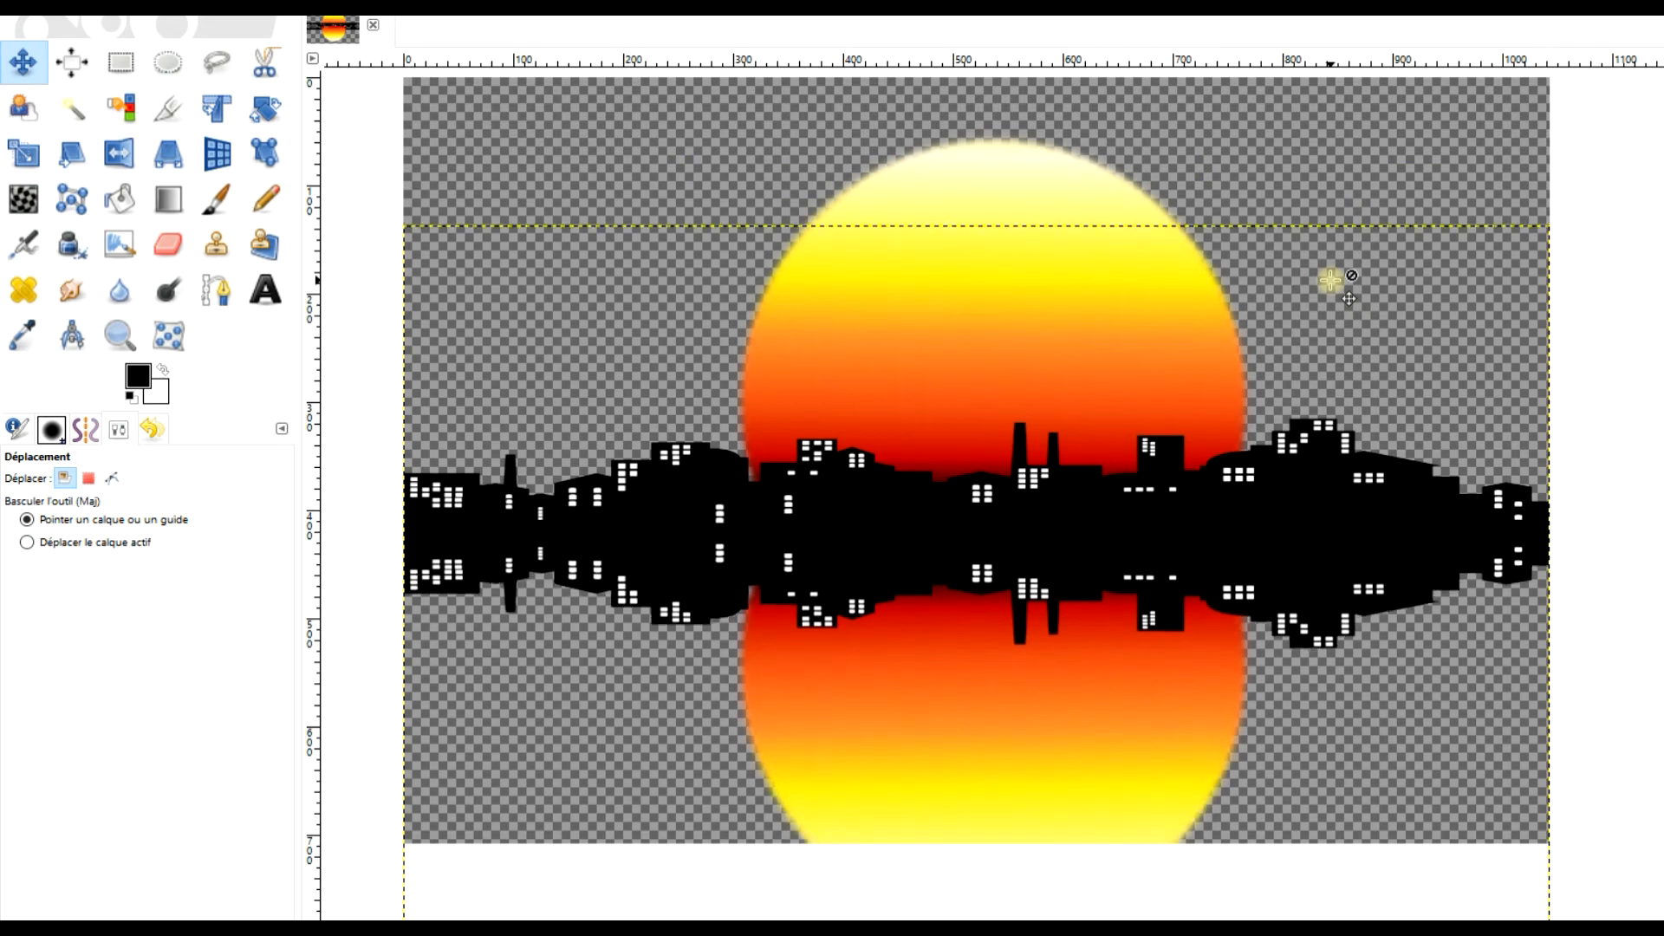
key(Down)
key(Down)
key(Down)
key(Down)
key(Down)
key(Down)
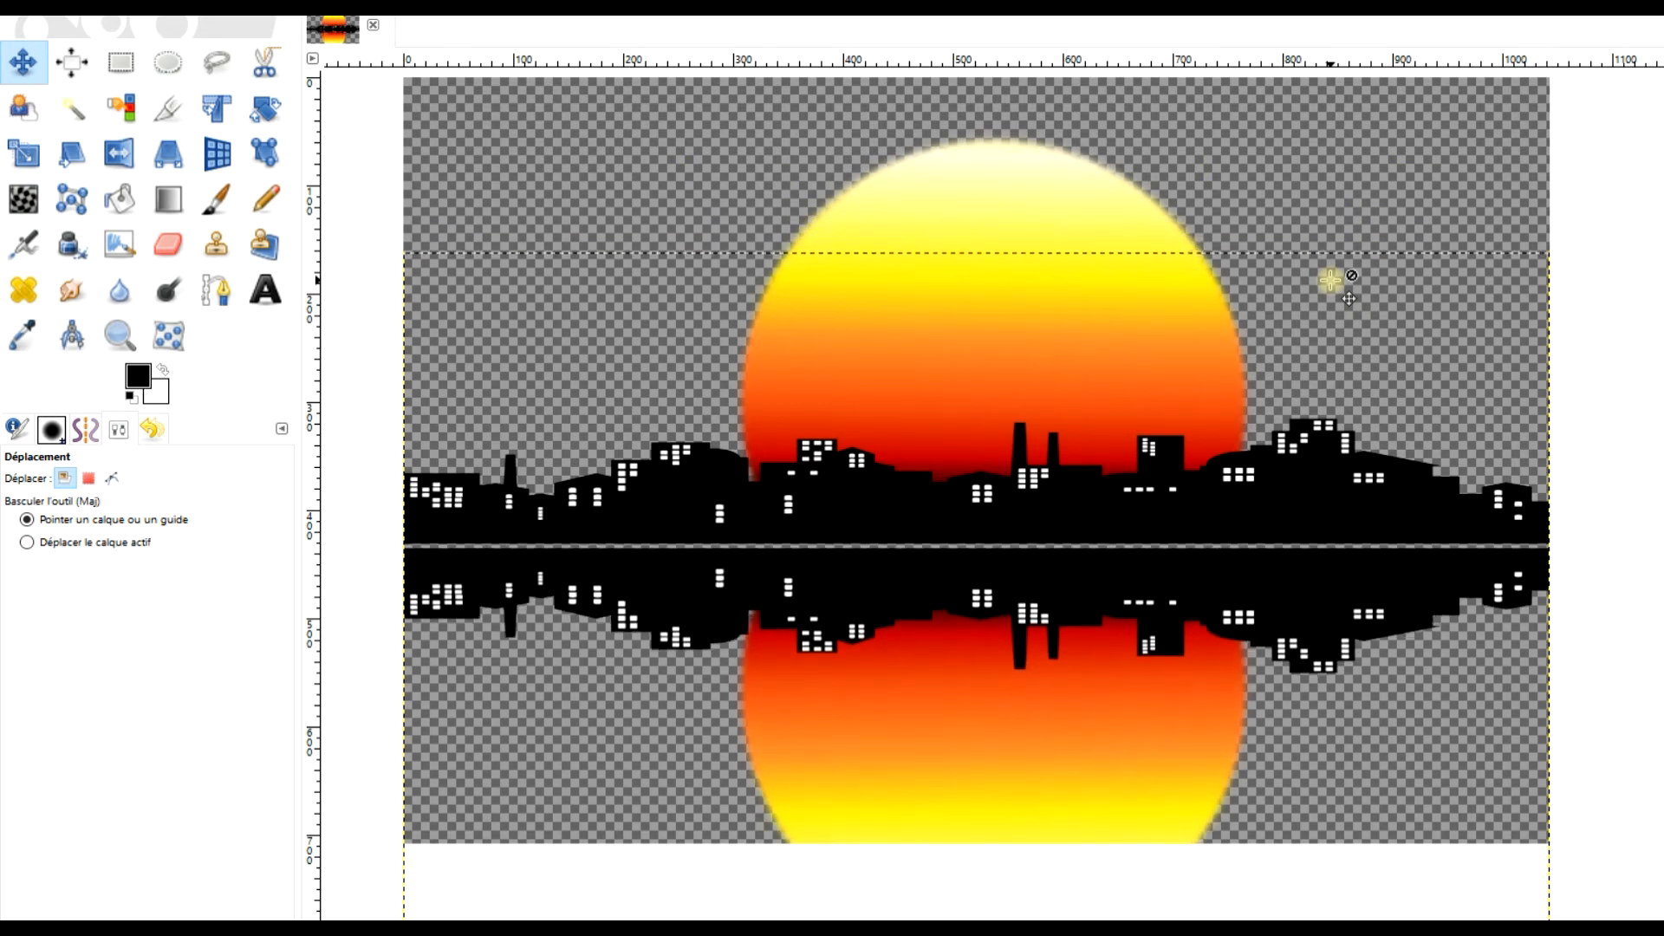
key(Up)
key(Up)
key(Up)
key(Up)
key(Up)
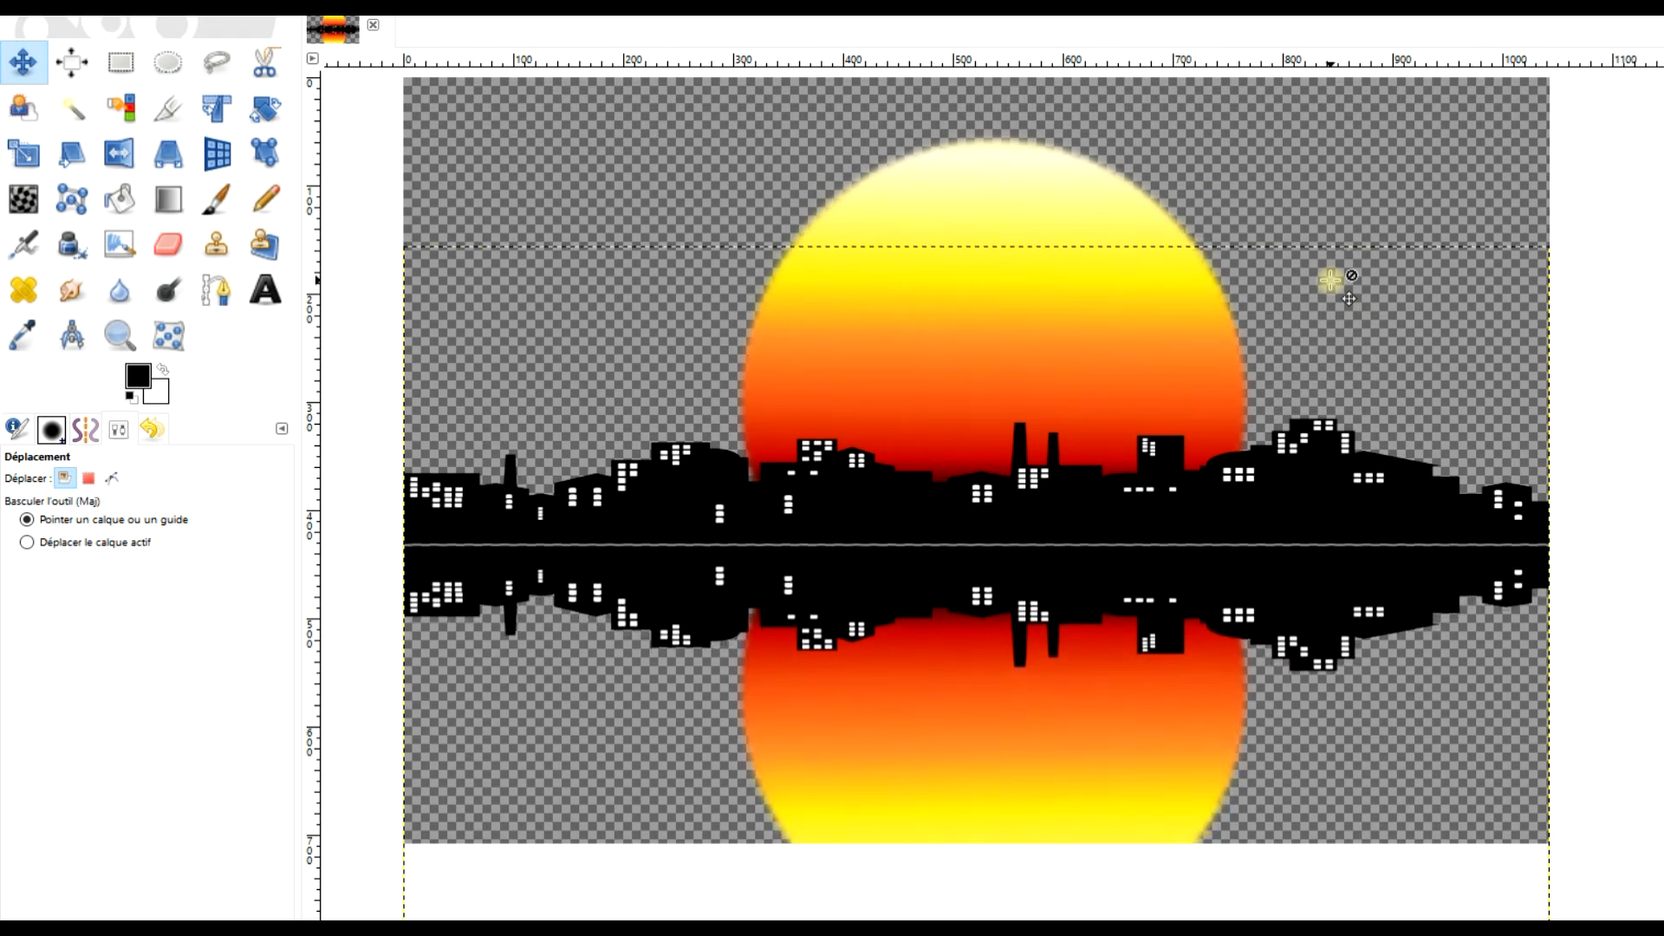
Scale the mirrored Visible layer to 1043 × 393 px, keep its skyline against the original's base, and apply the scaling
click(24, 156)
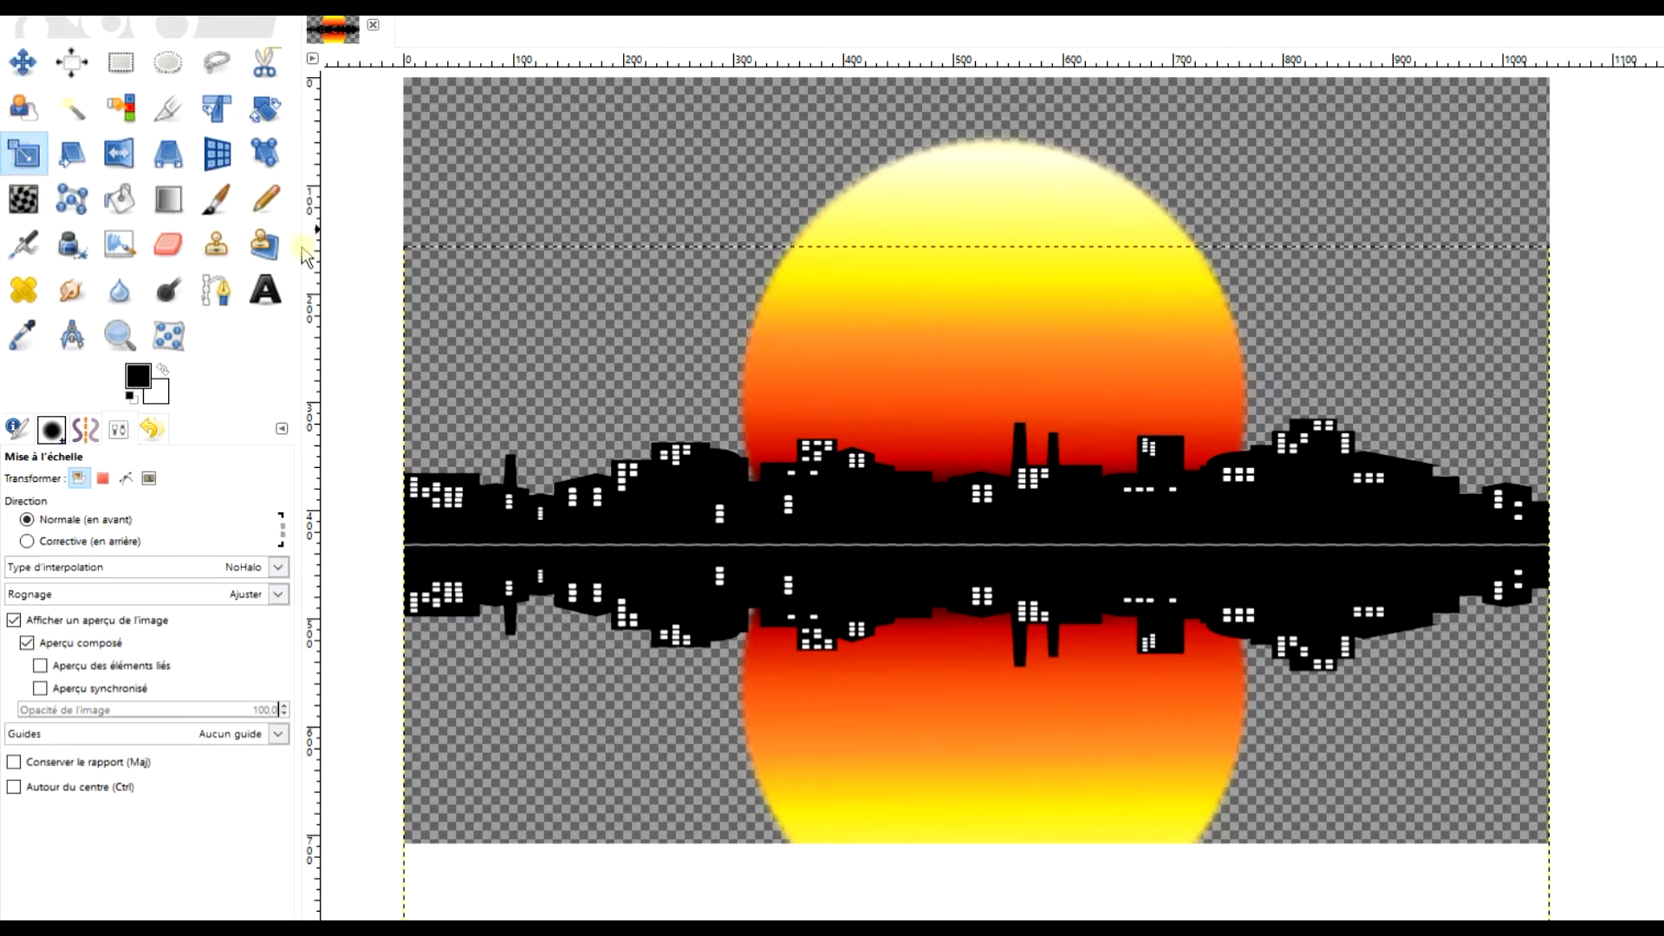
click(1009, 705)
scroll(1281, 438, down, 4)
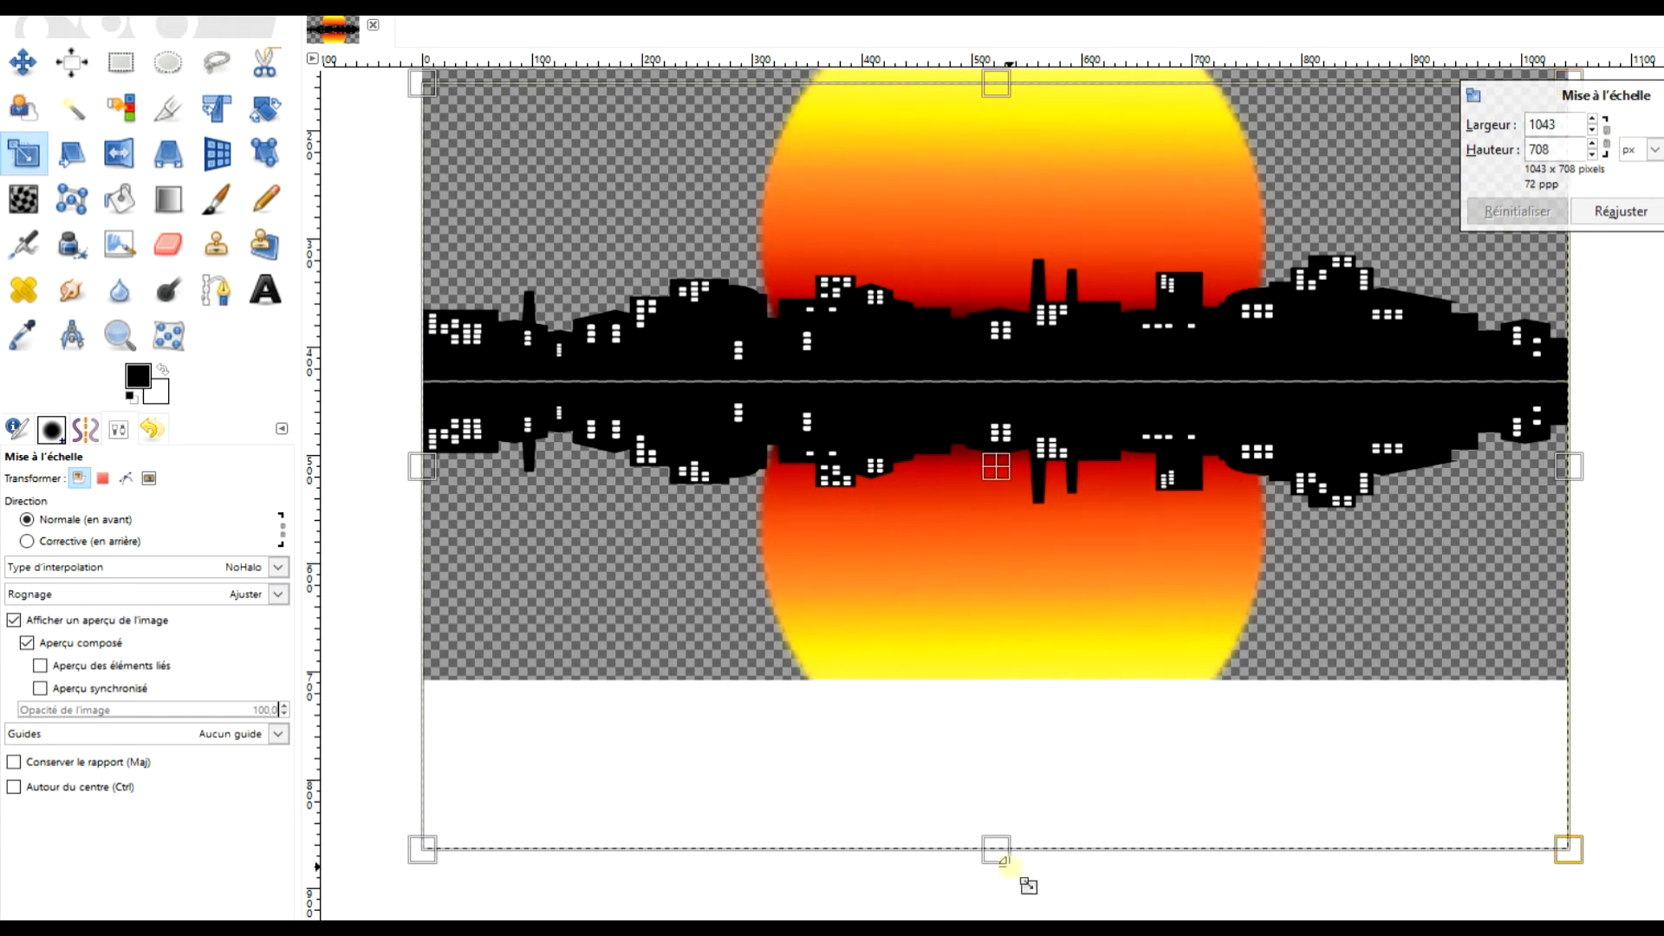
drag(1009, 871, 1005, 641)
drag(1003, 361, 1024, 460)
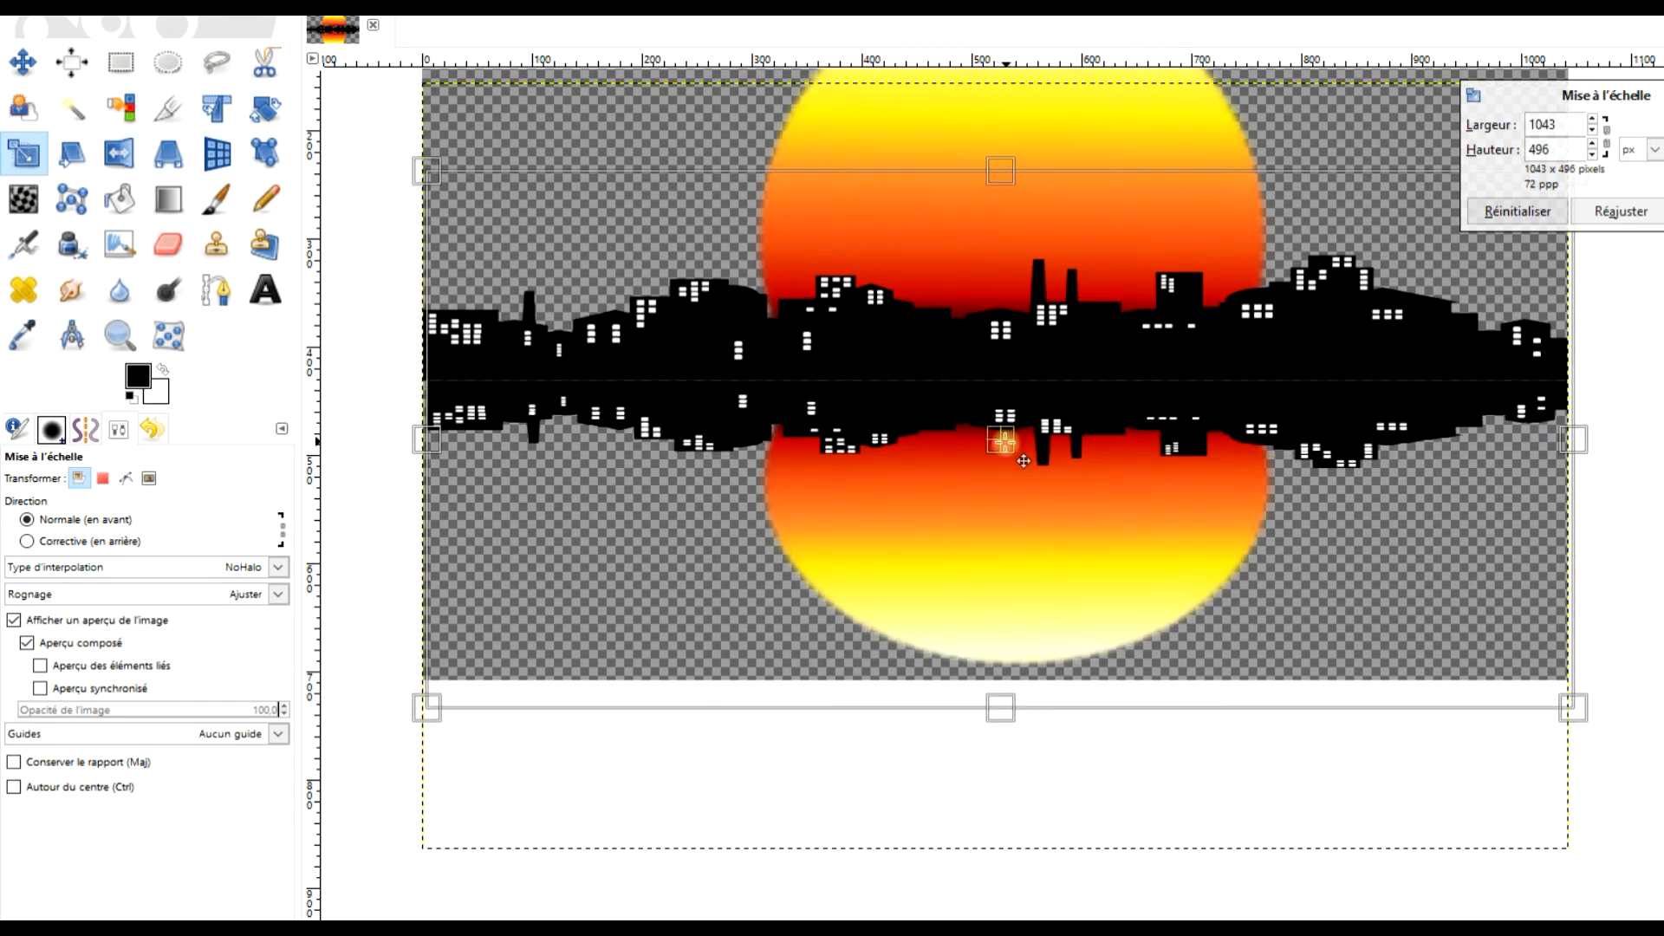
drag(1009, 709, 1010, 619)
drag(1013, 401, 1013, 450)
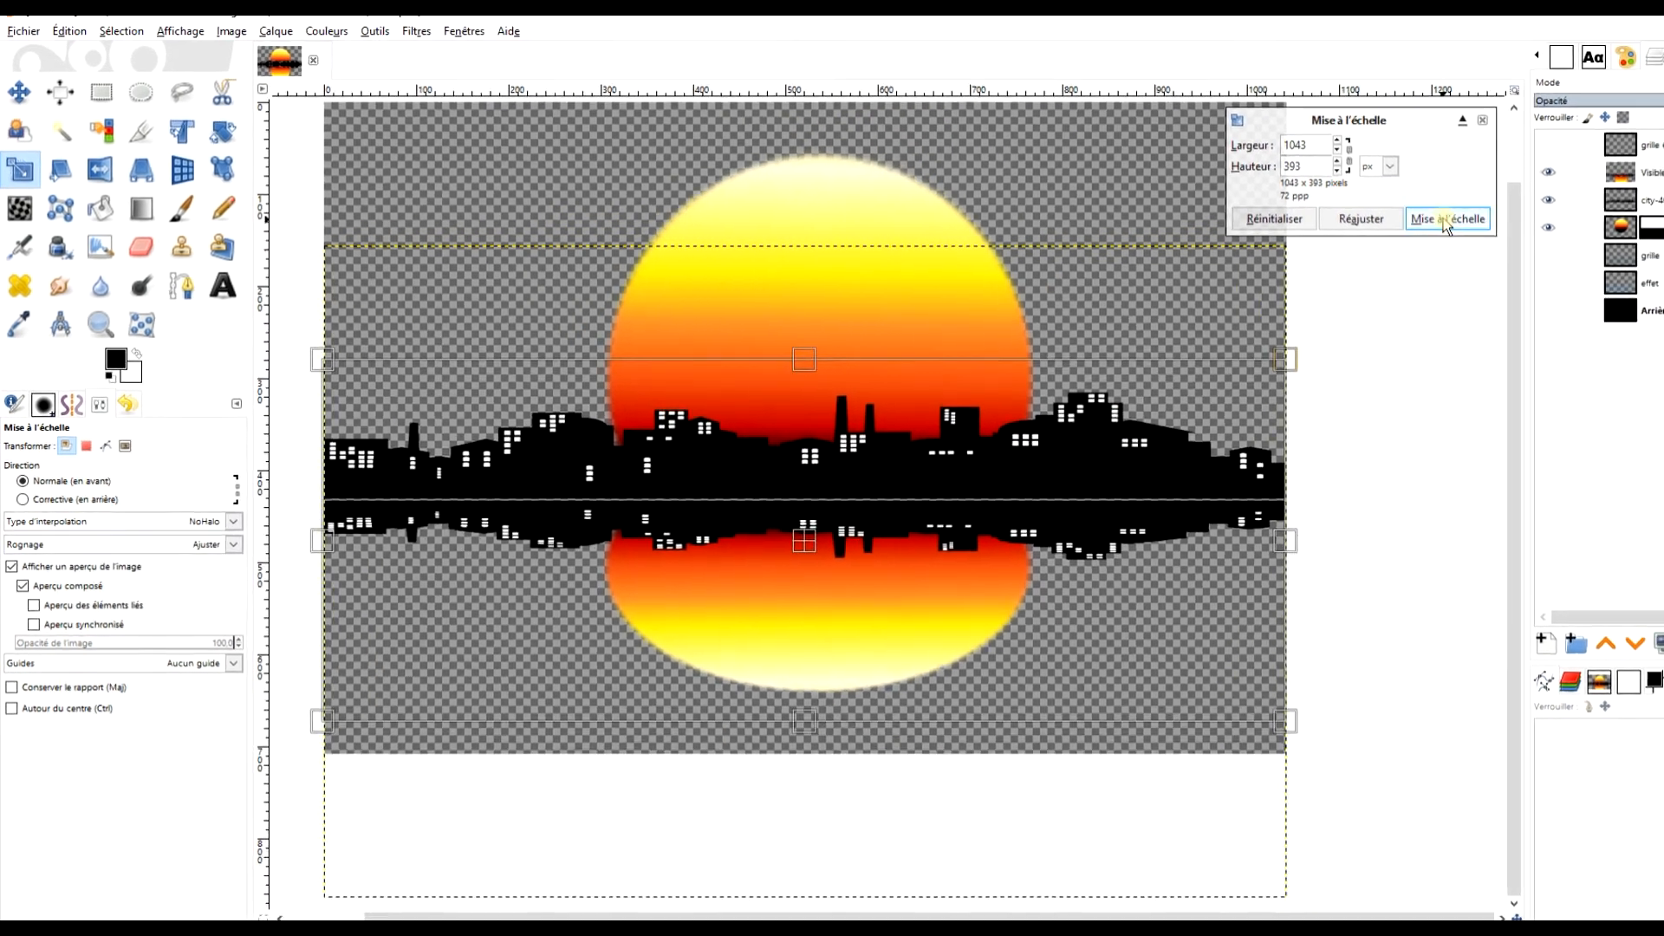
click(1445, 220)
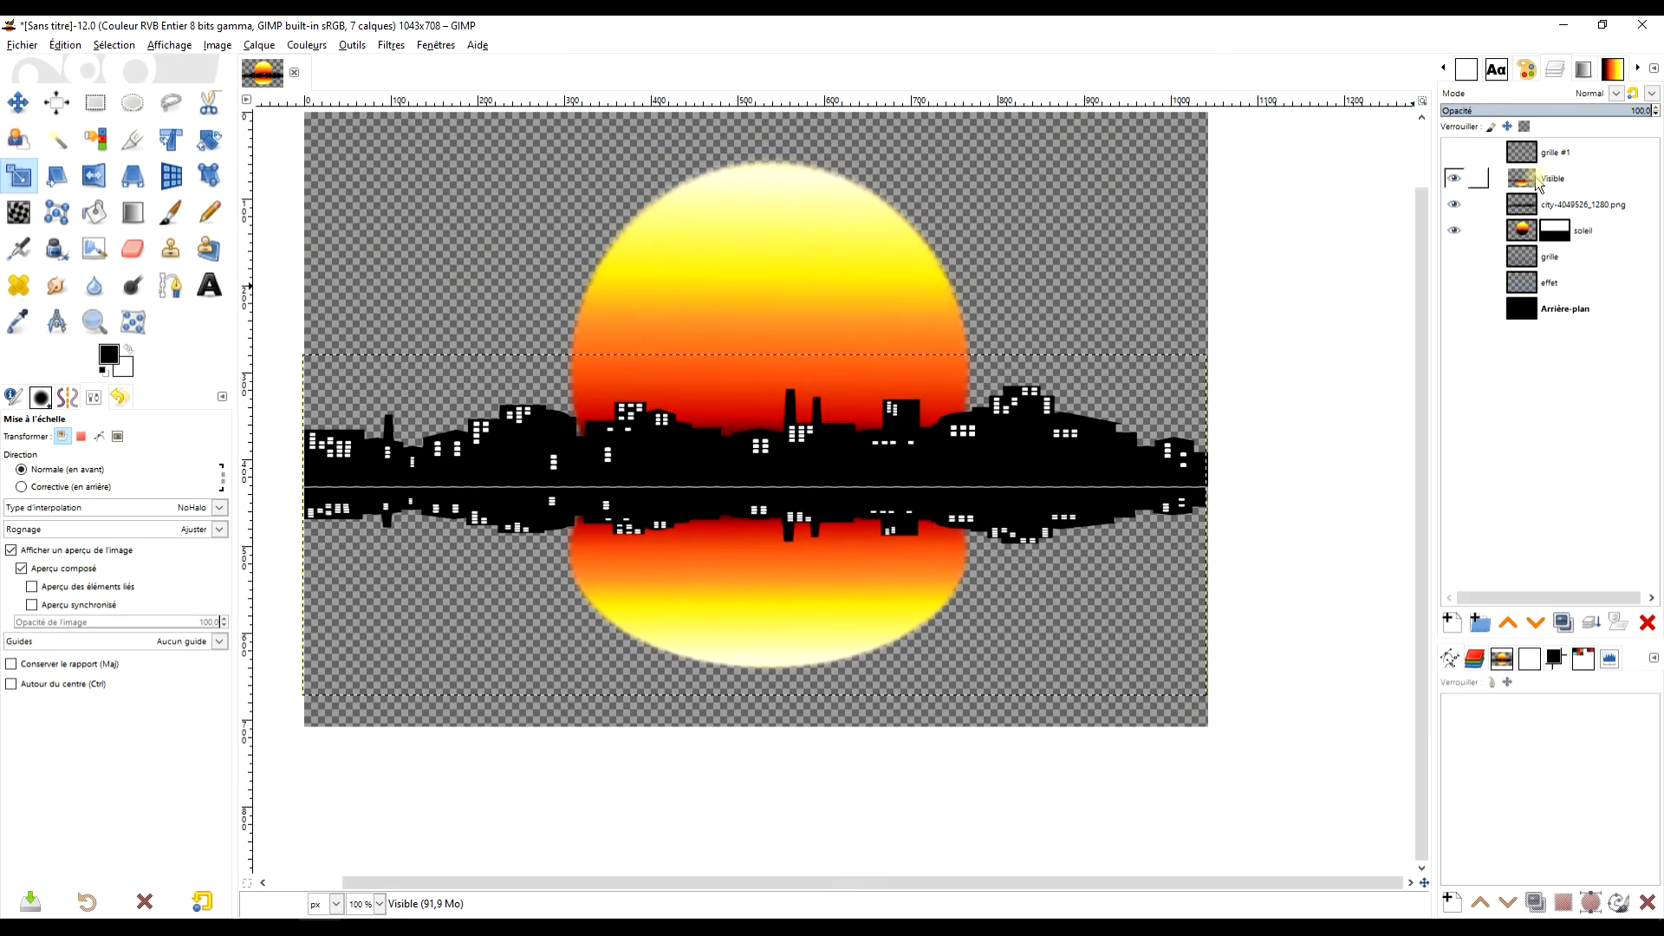
Show the Arrière-plan, effet and grille layers again and resize the Visible layer's boundary to the image dimensions
drag(1458, 321, 1453, 167)
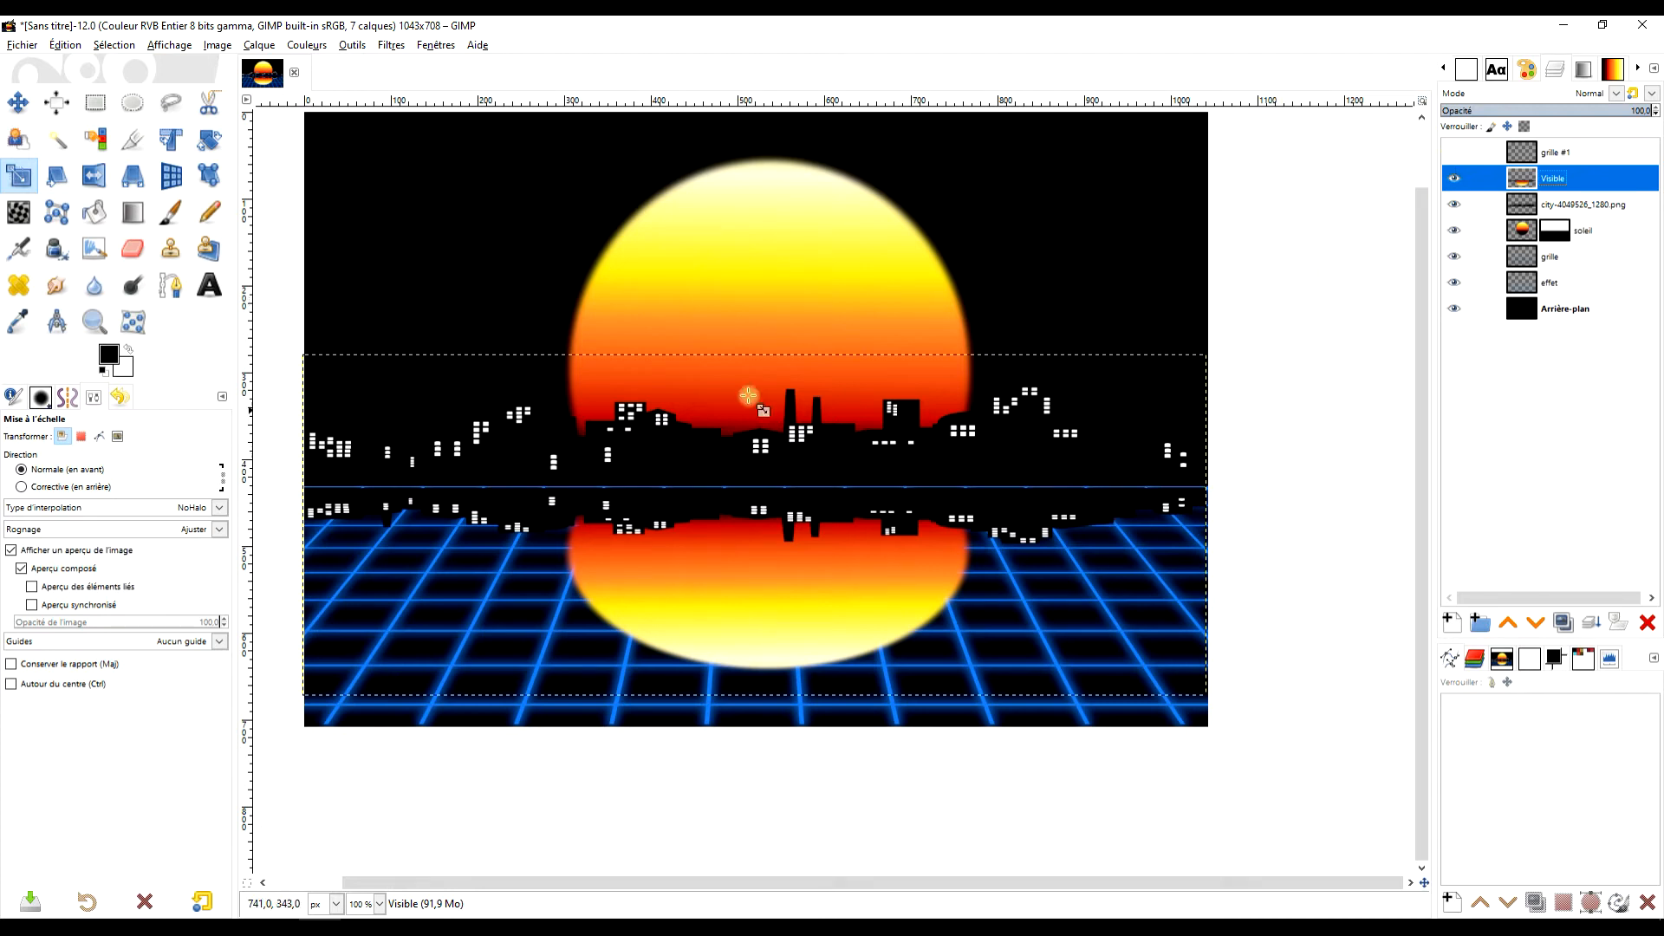
click(96, 102)
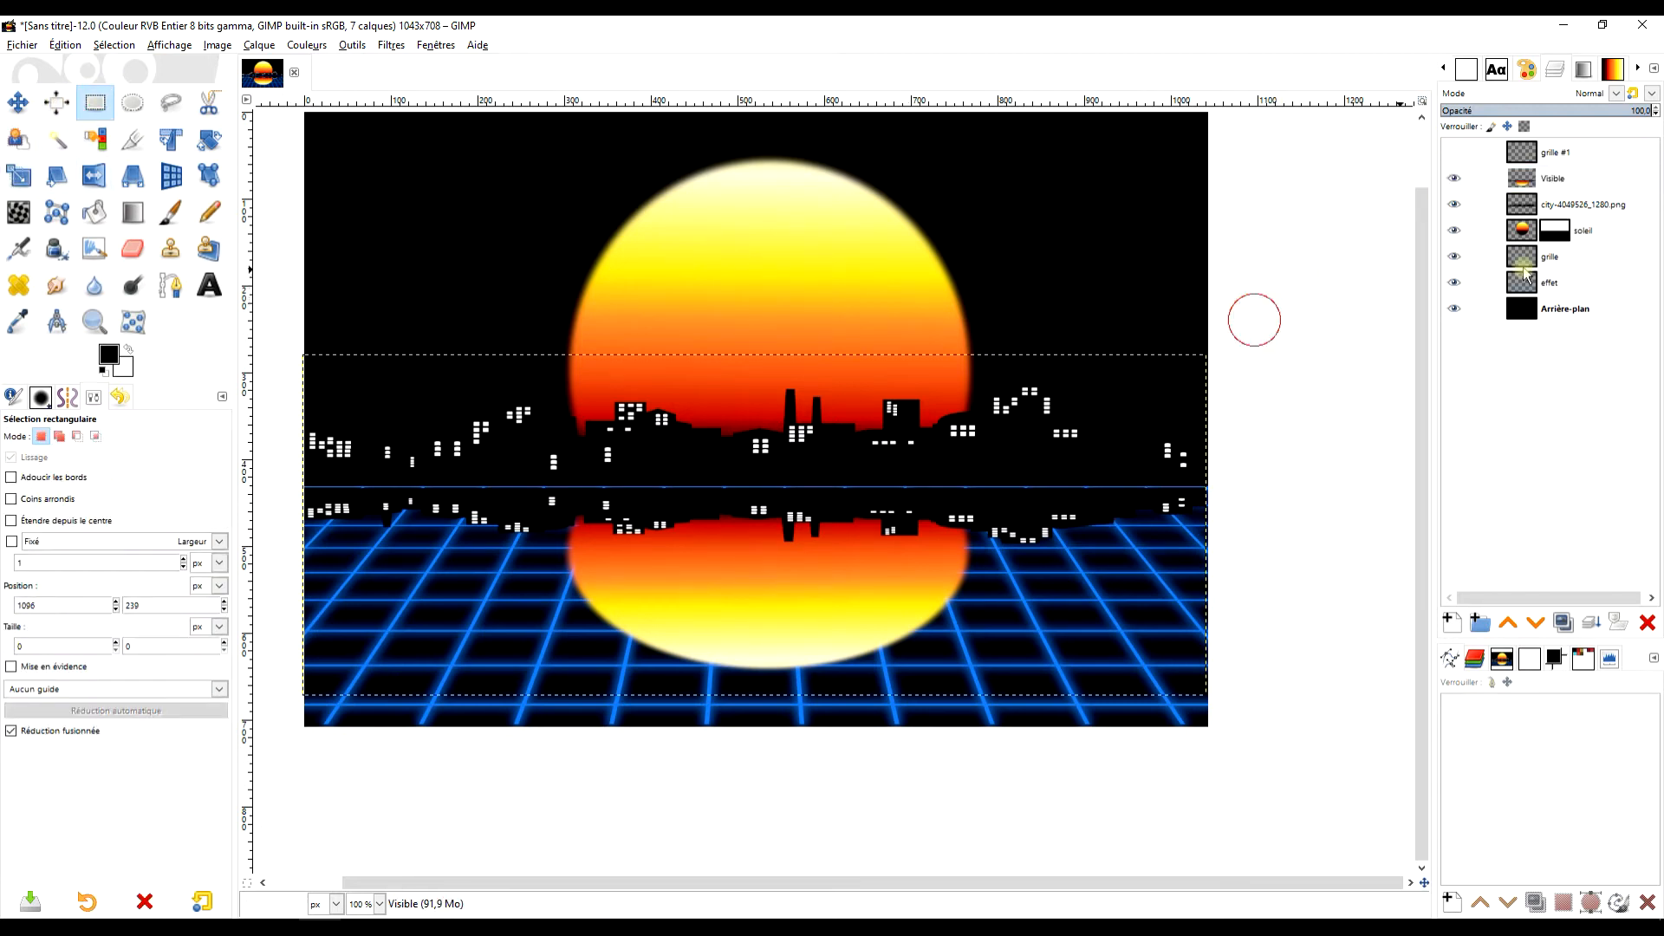
right_click(1523, 182)
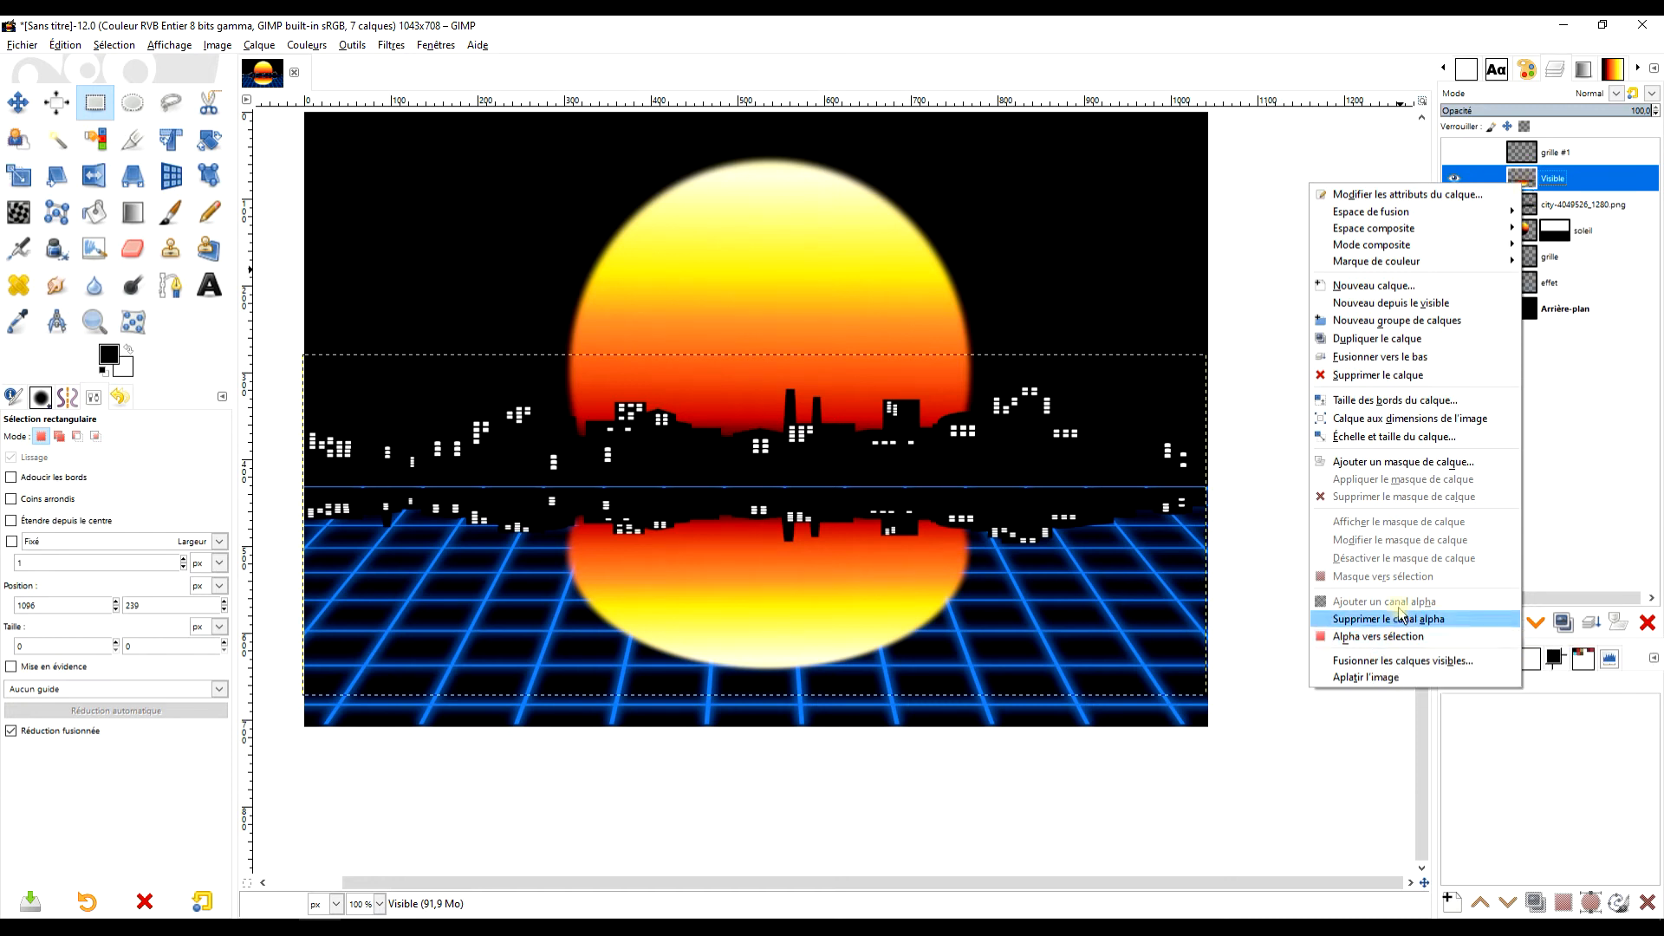
click(1409, 417)
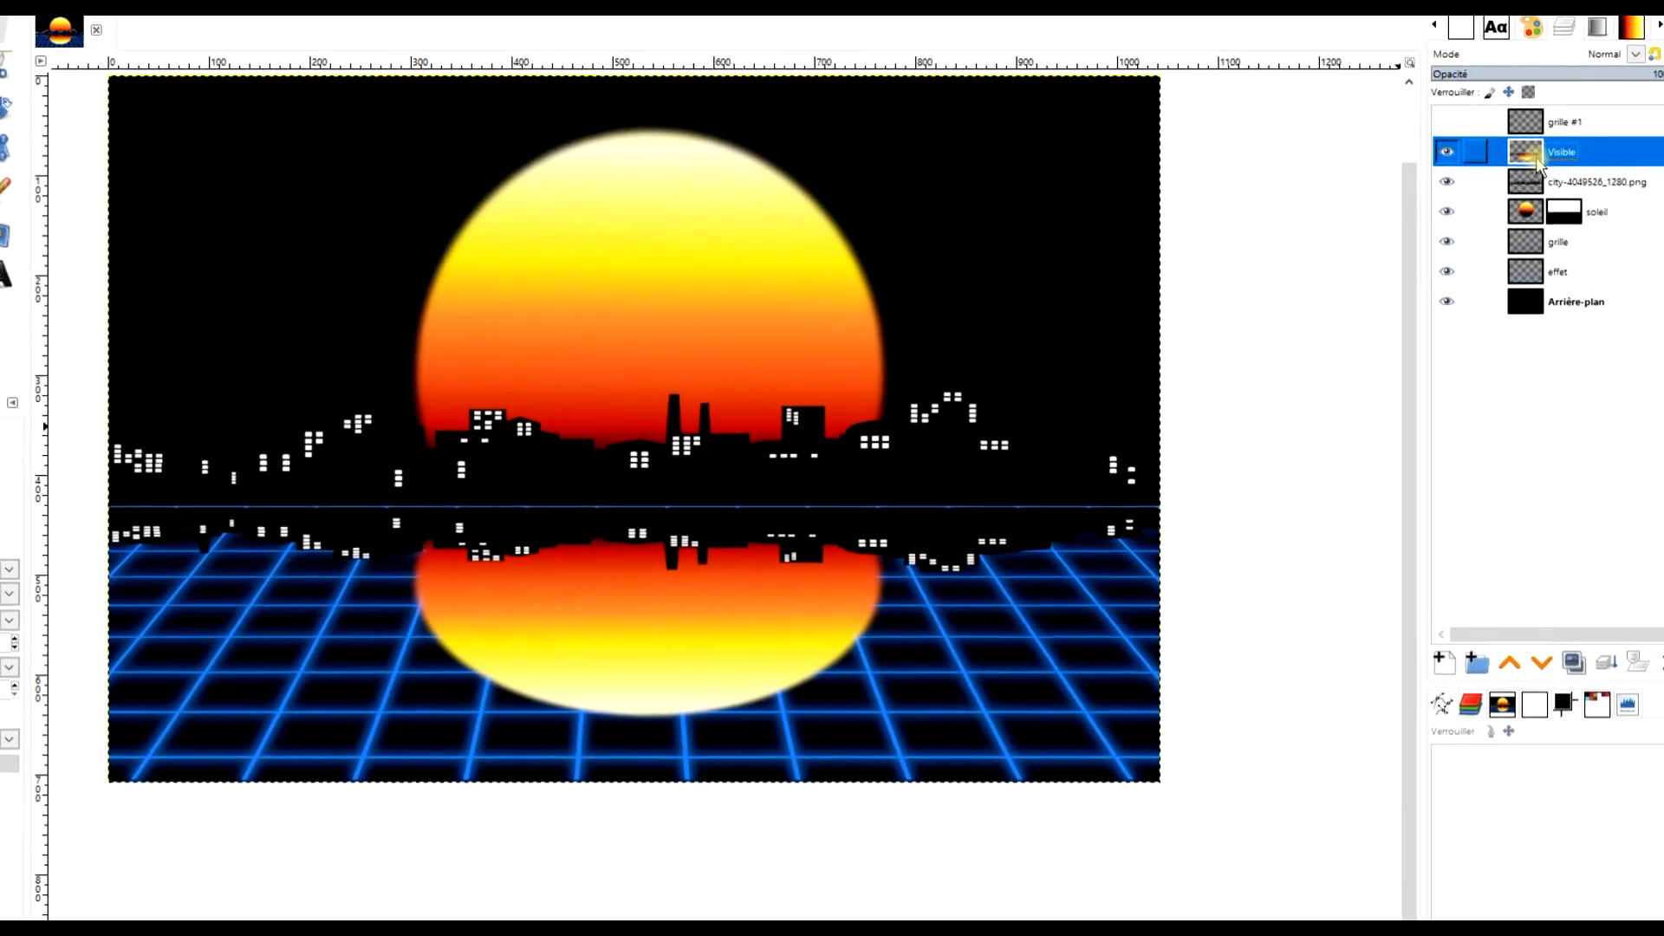
Rename the Visible layer to reflet and add a layer mask initialised to white (full opacity)
double_click(1558, 160)
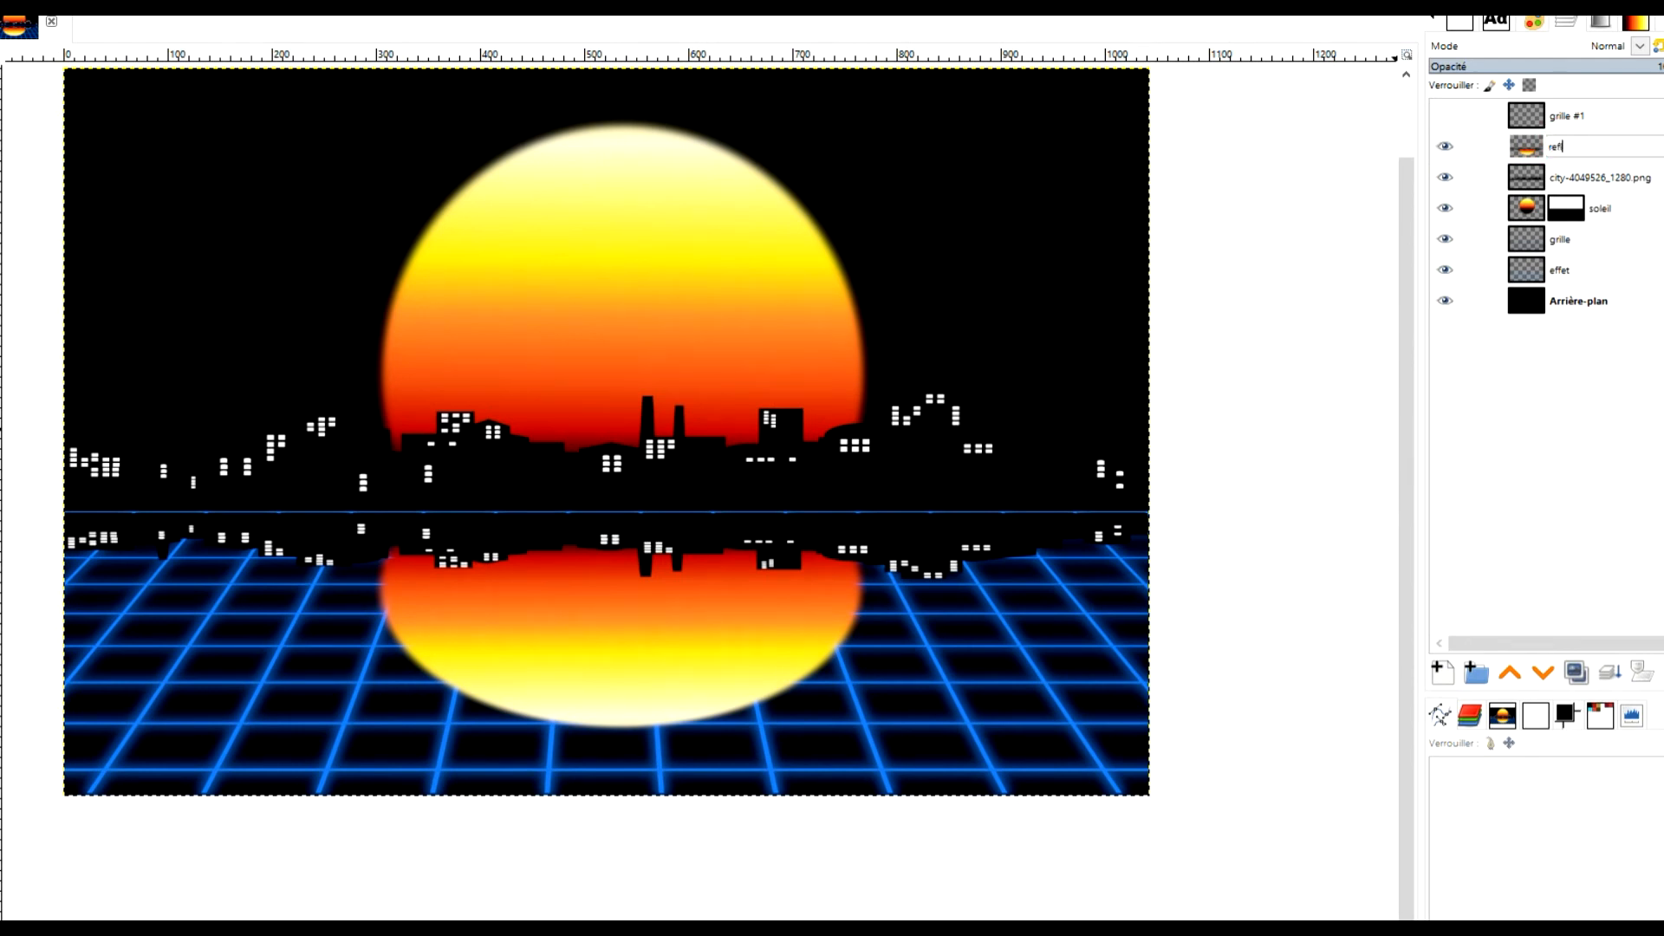
key(Return)
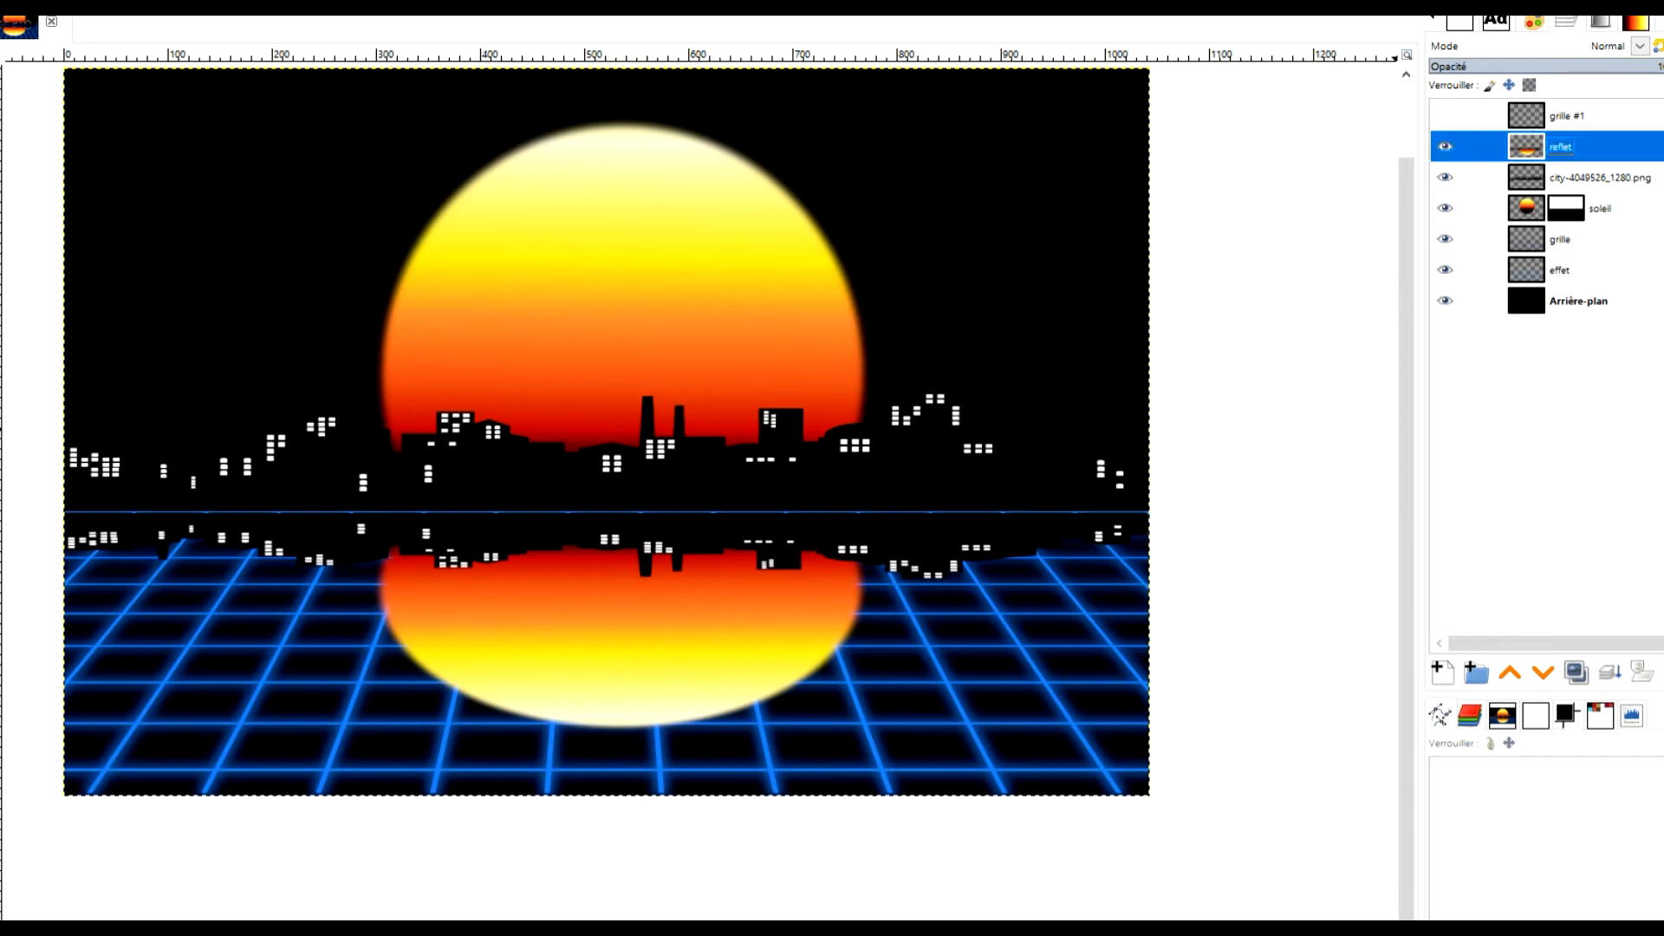
right_click(1523, 149)
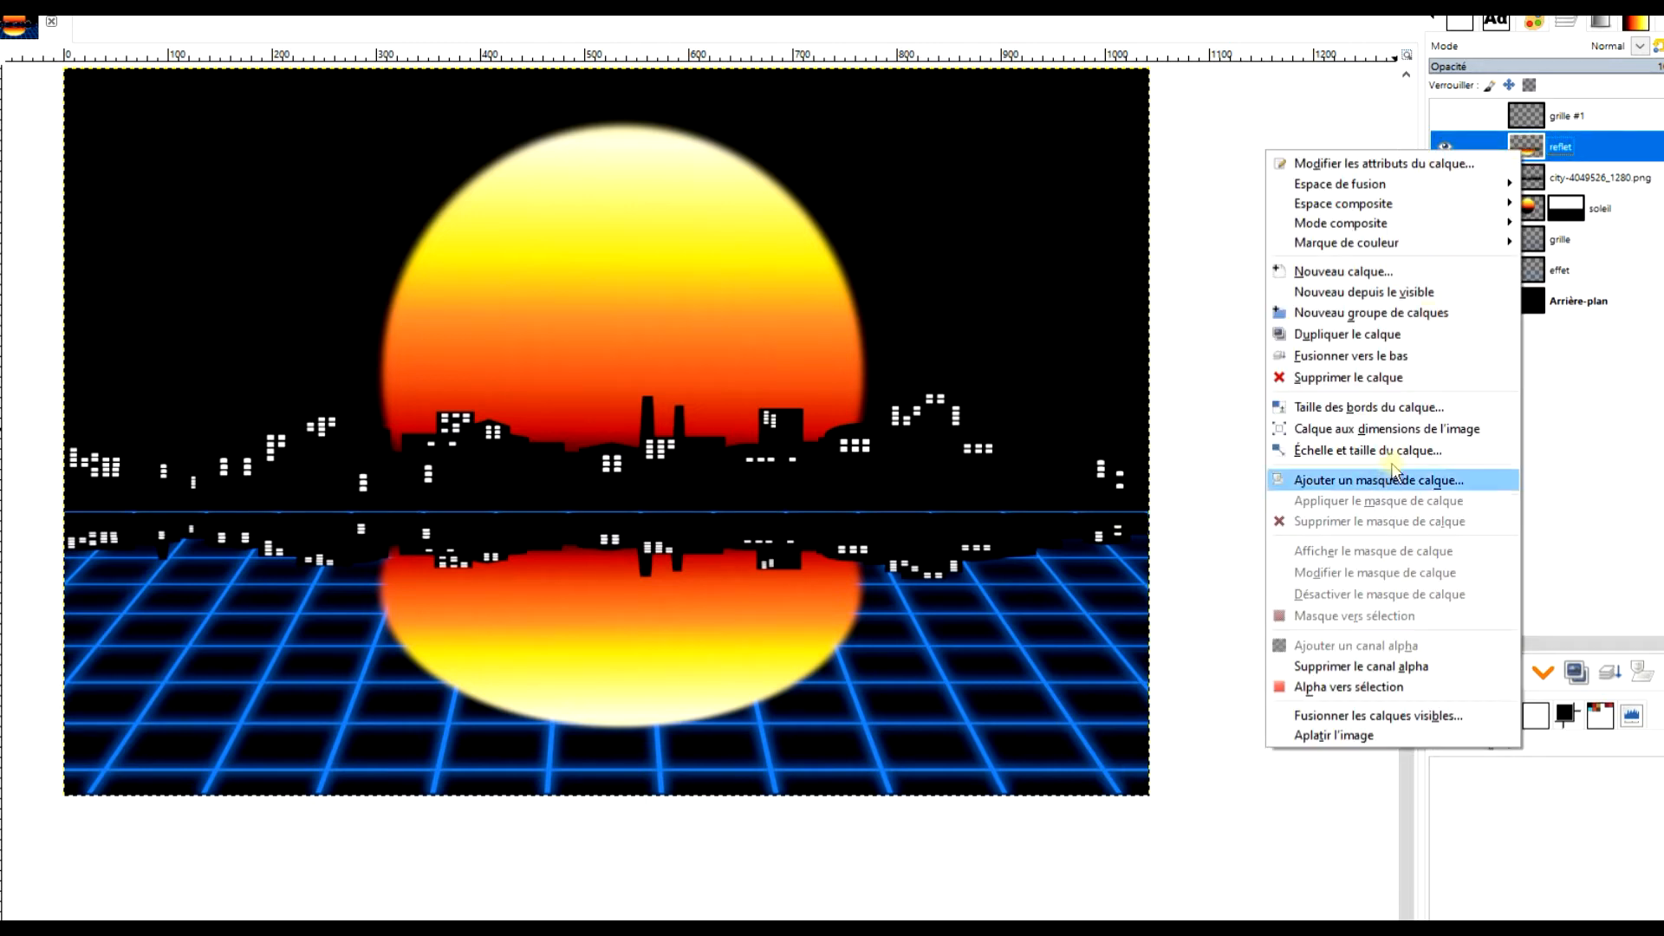
click(1431, 490)
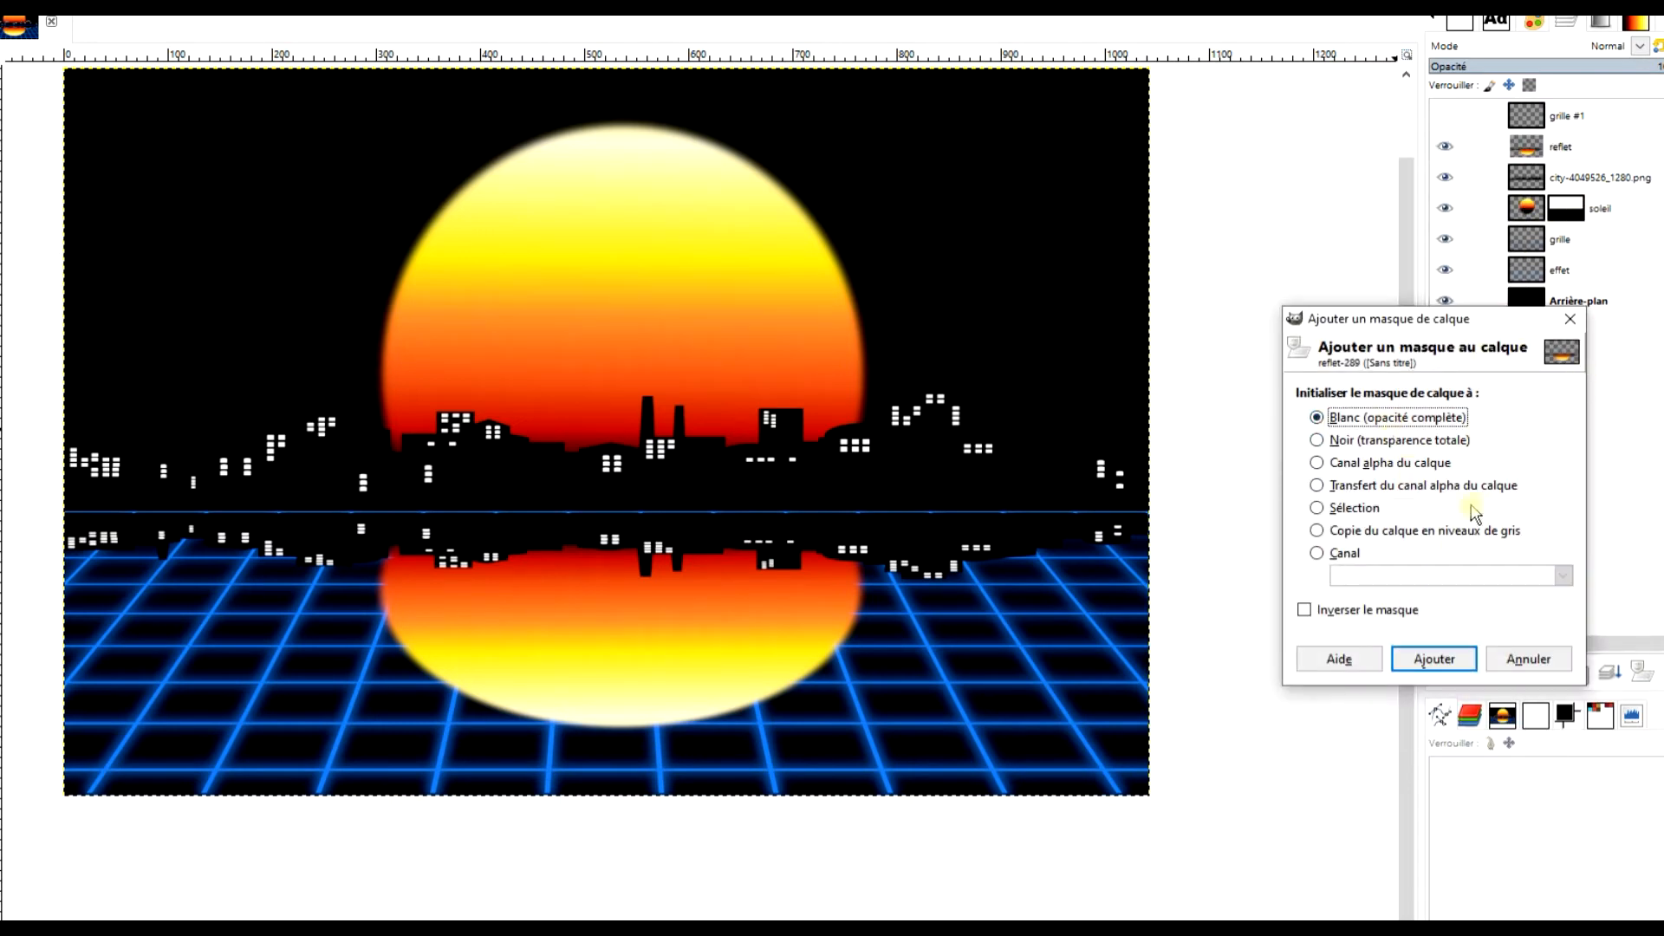
click(1443, 662)
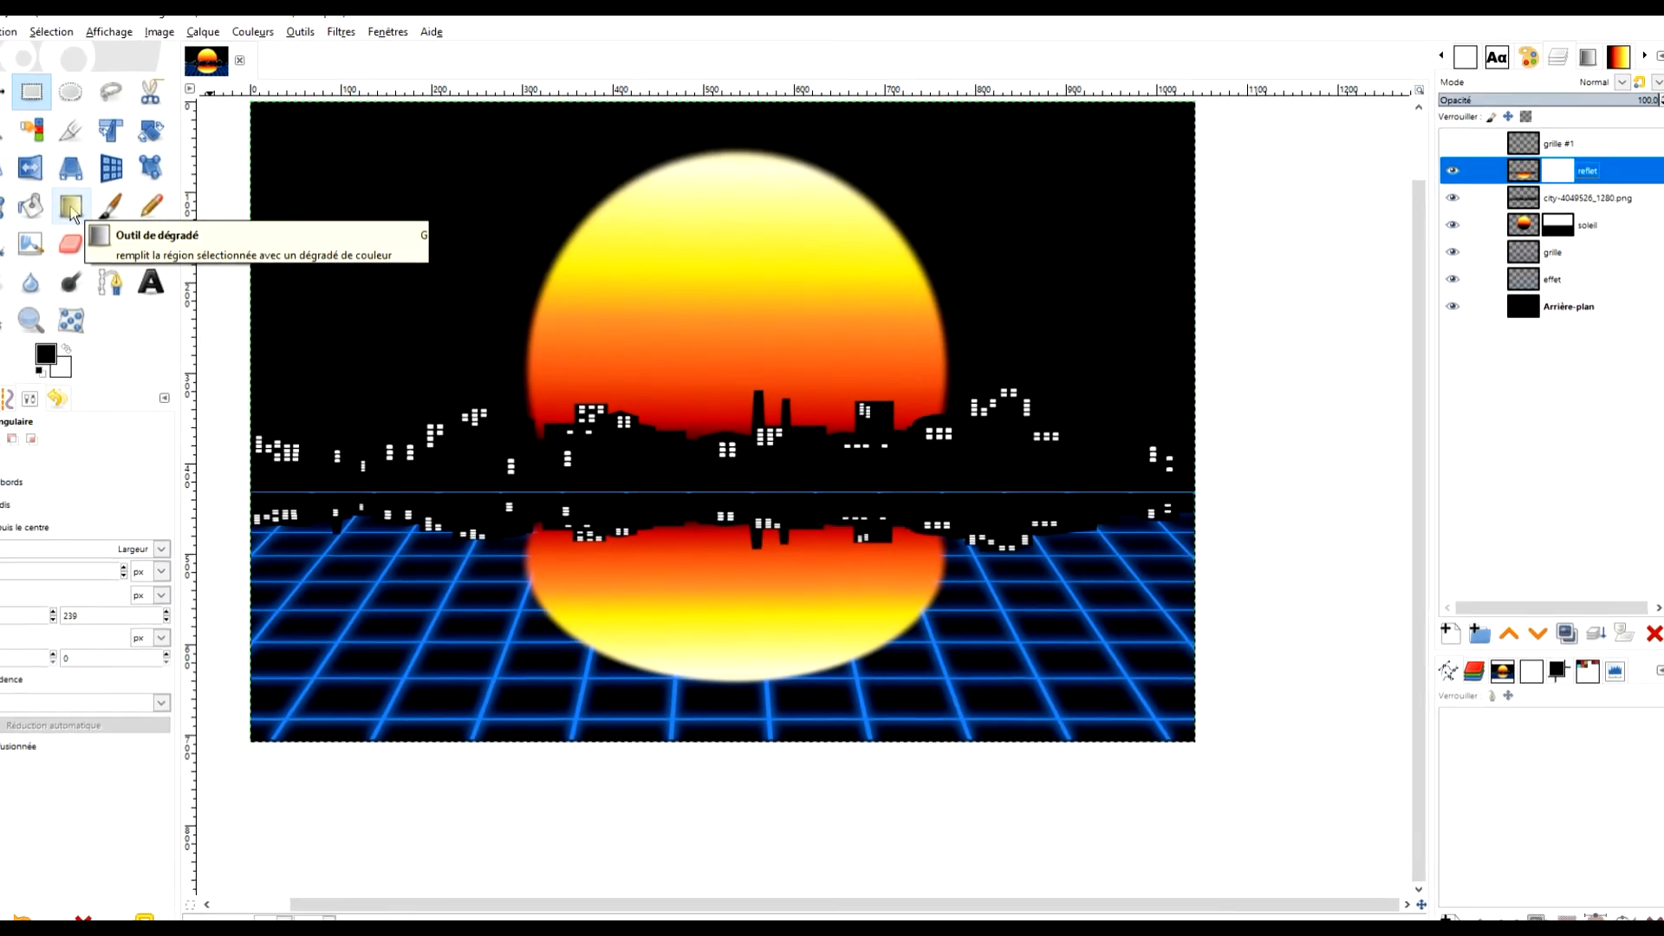
Set the Gradient tool to PP vers AP (RVB) and make the reflet layer's mask the active target
click(126, 212)
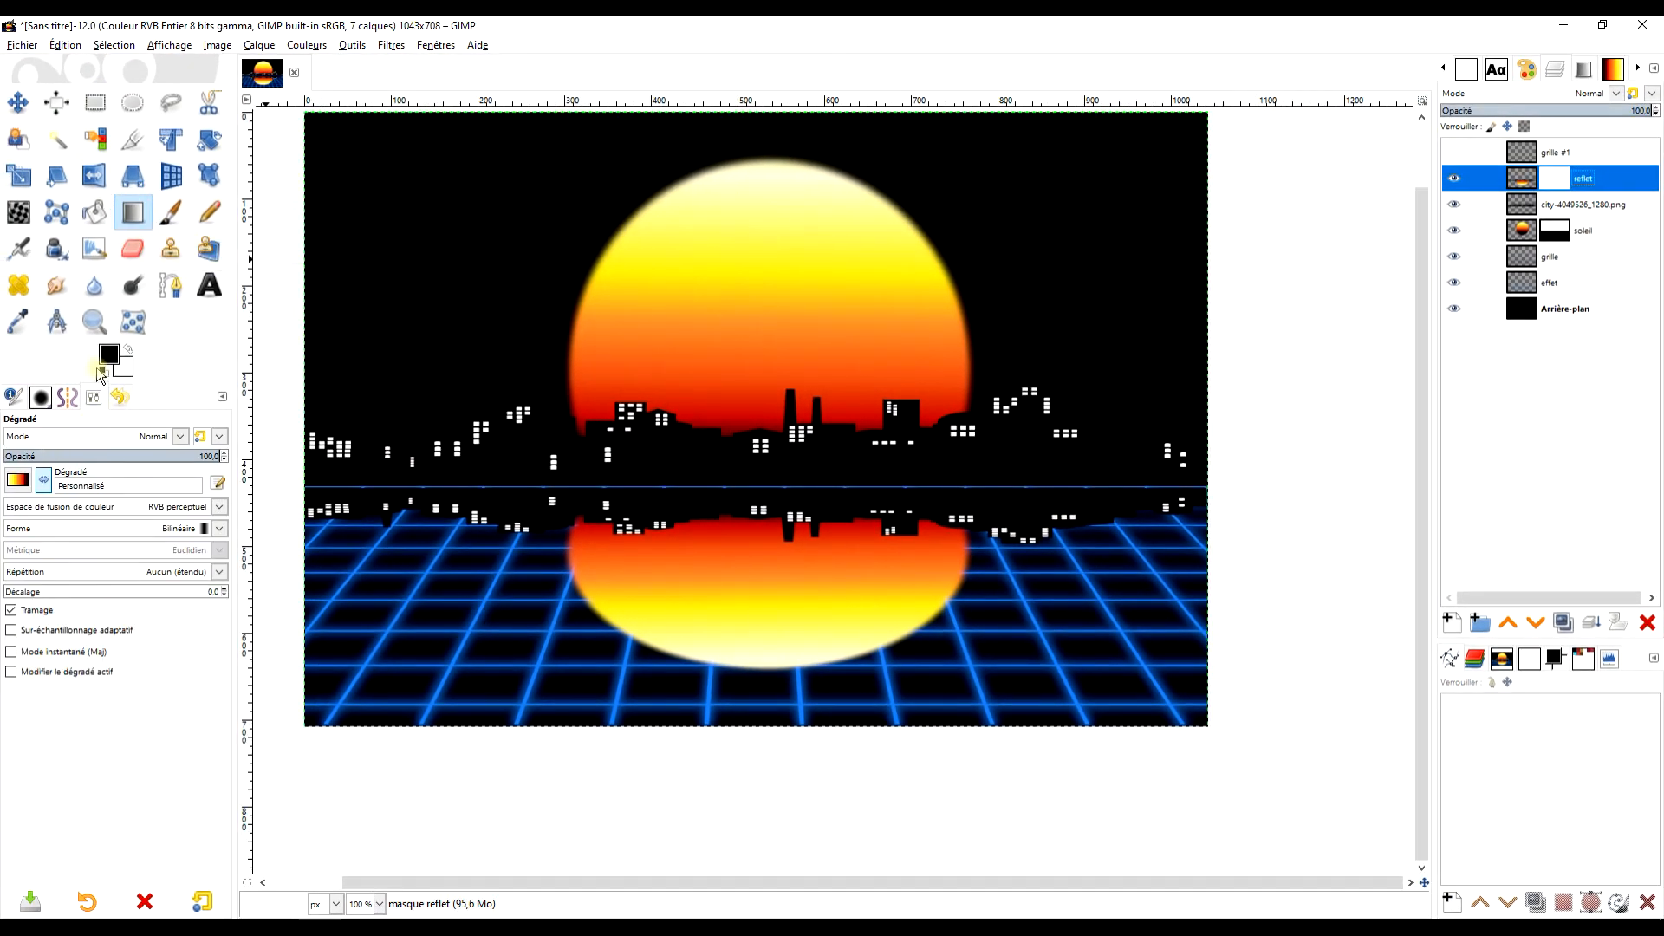
click(19, 480)
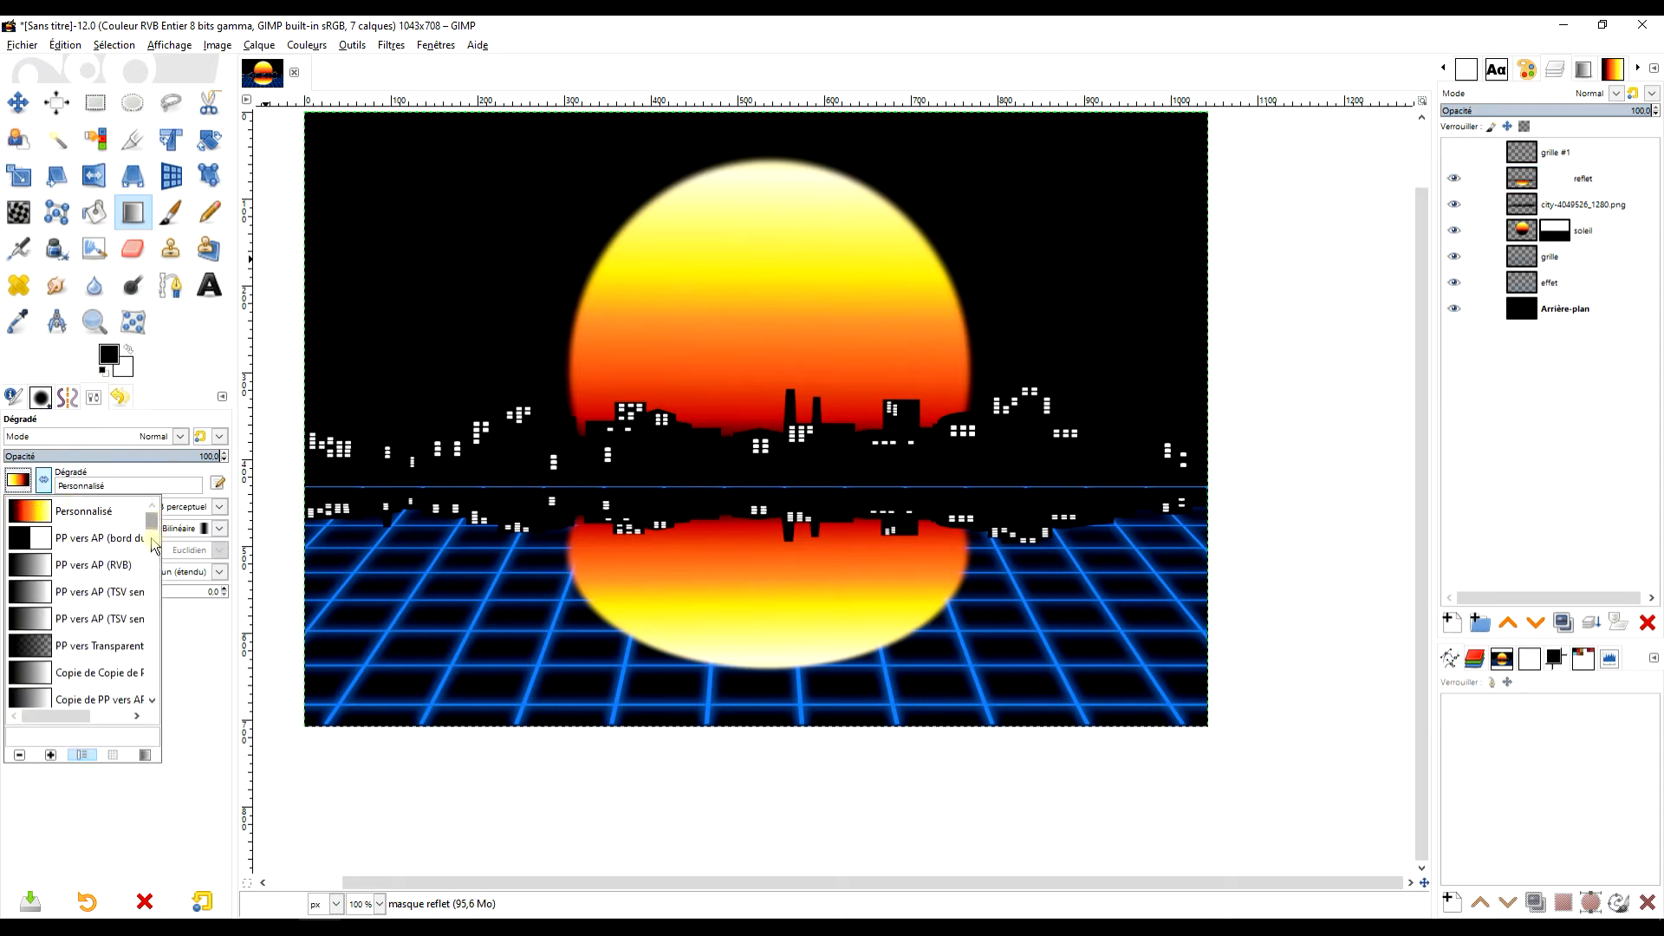
click(39, 565)
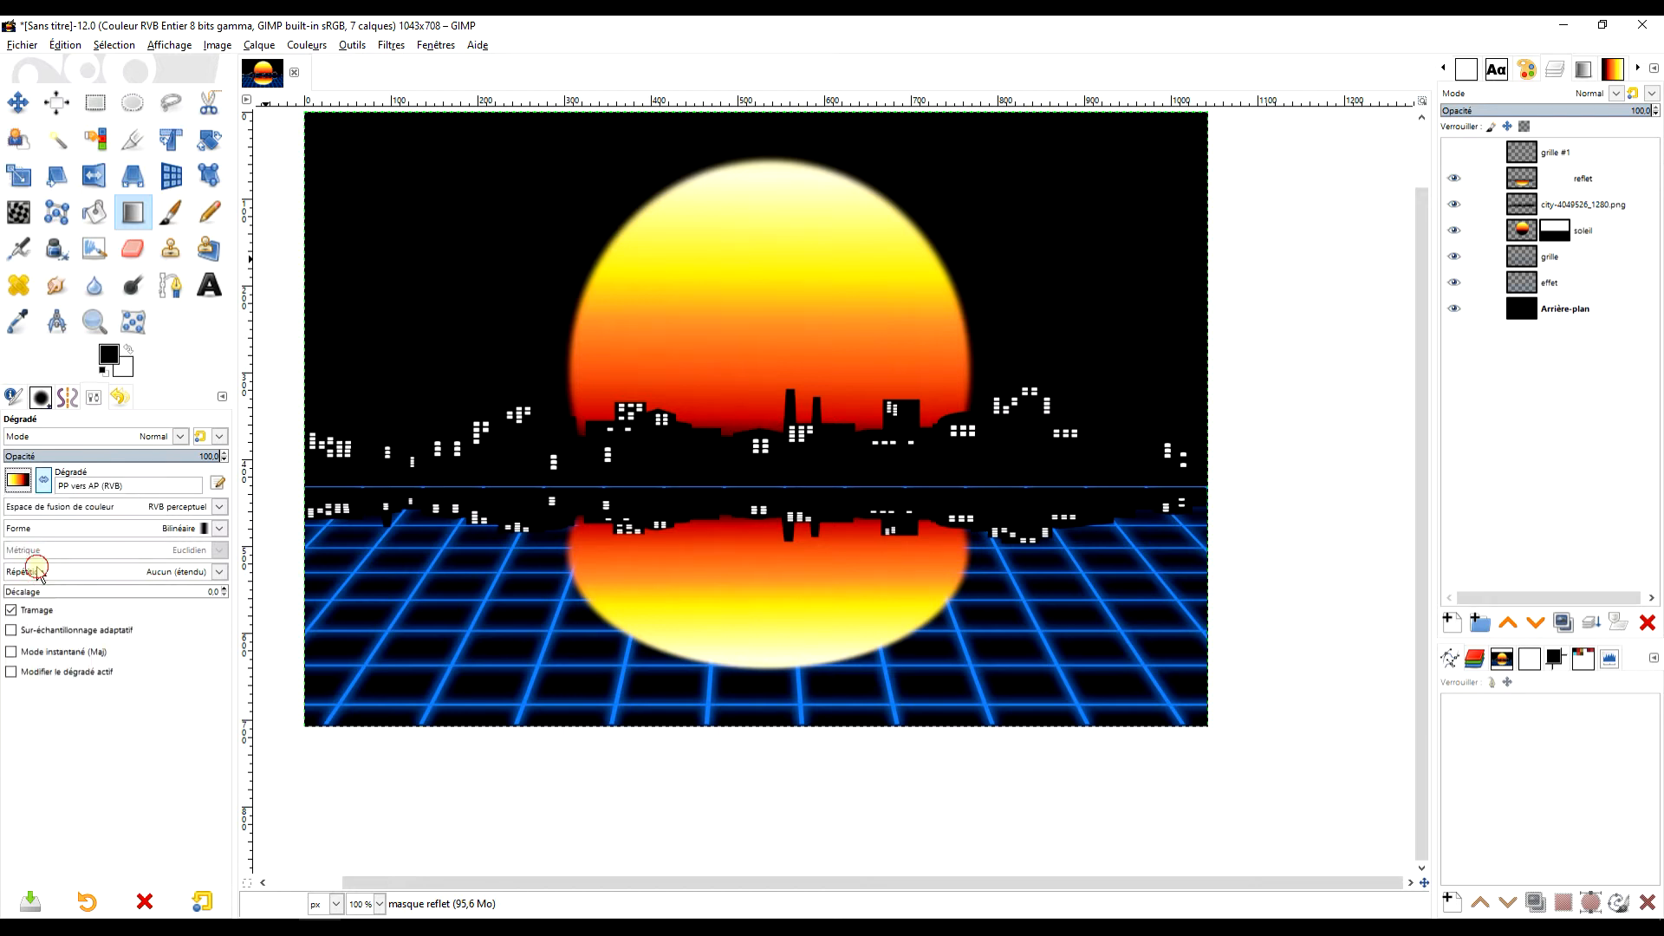
click(1554, 177)
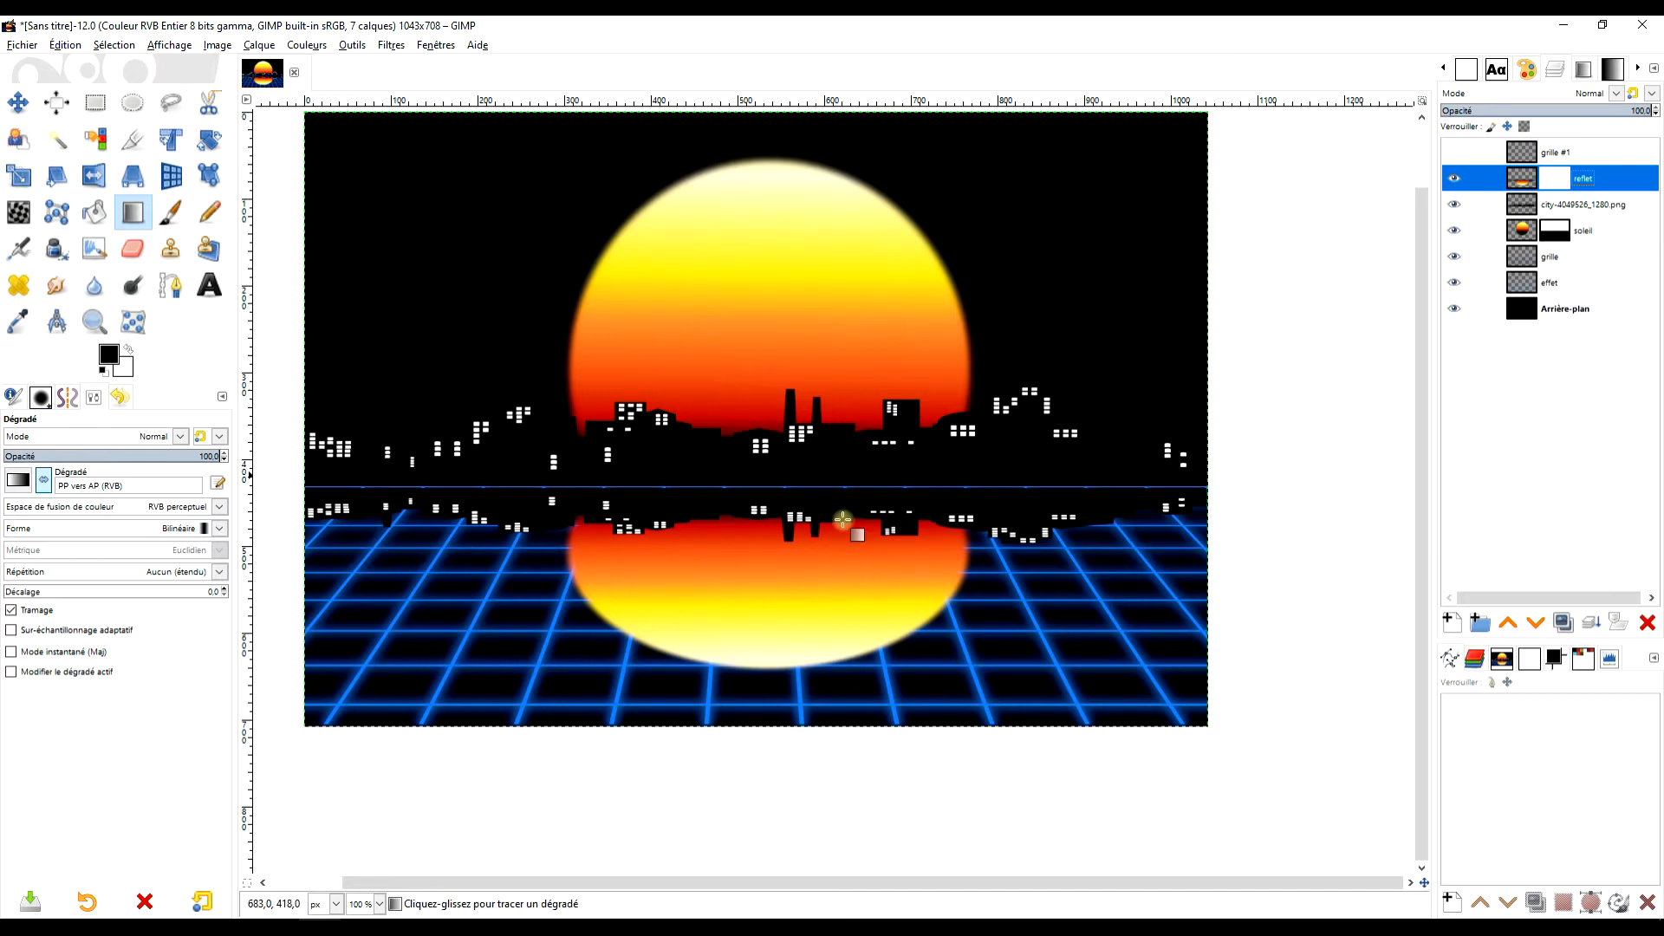
Make a rectangular selection of about 1141 × 295 px covering everything below the horizon line
click(95, 102)
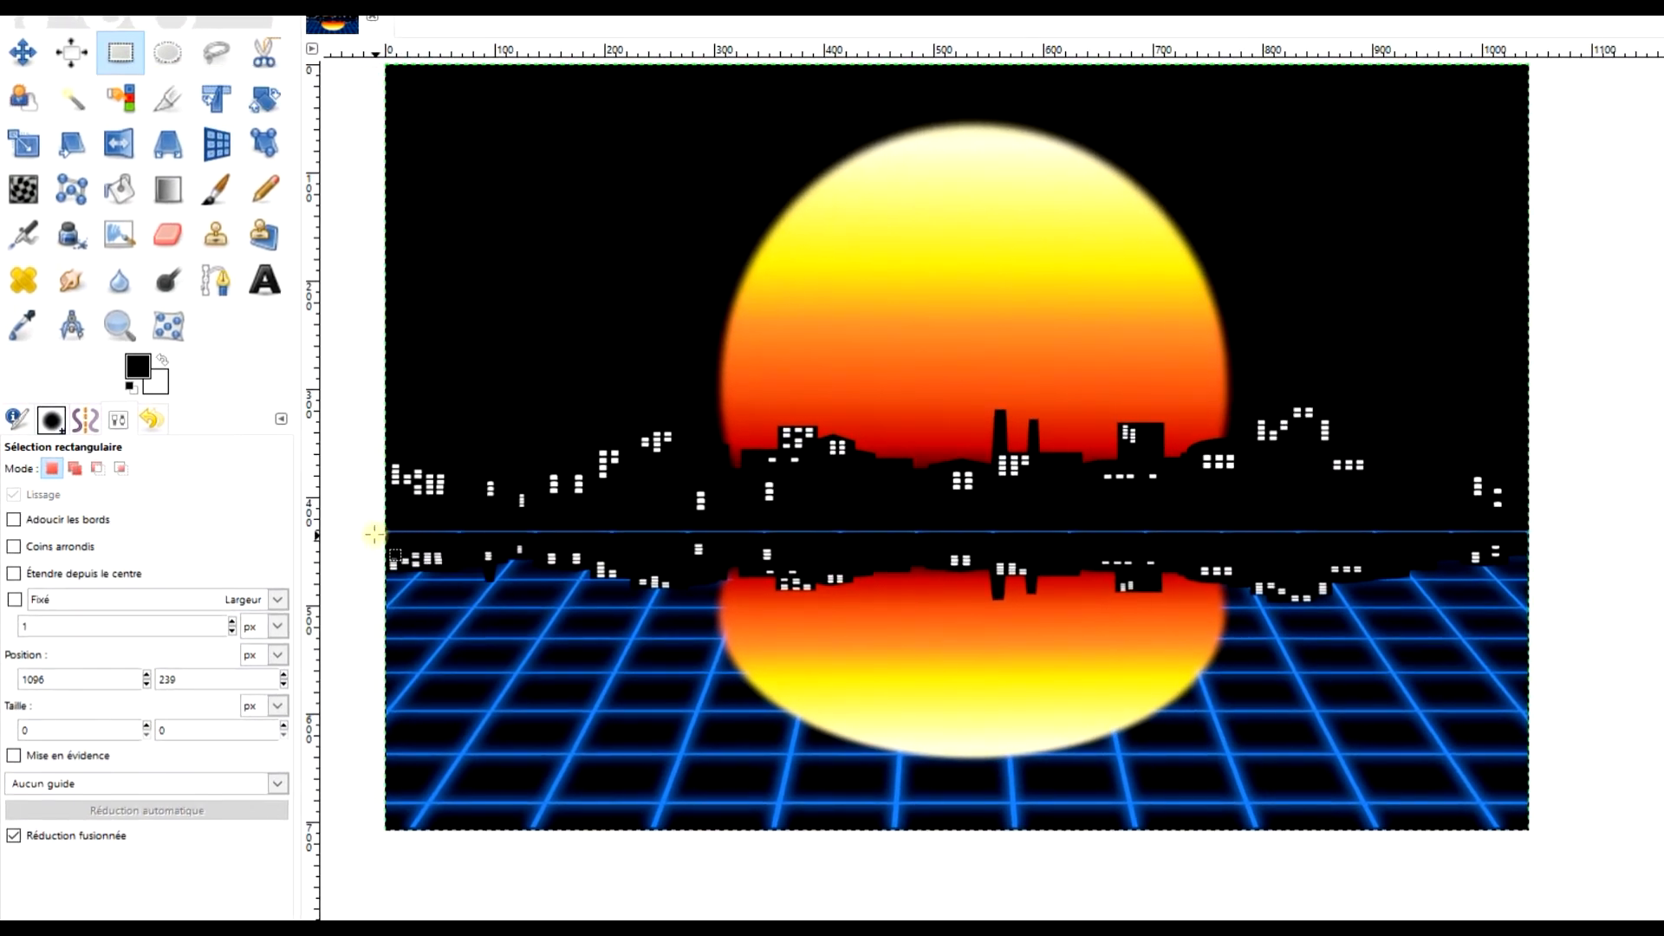
drag(374, 530, 563, 611)
drag(1663, 870, 1626, 850)
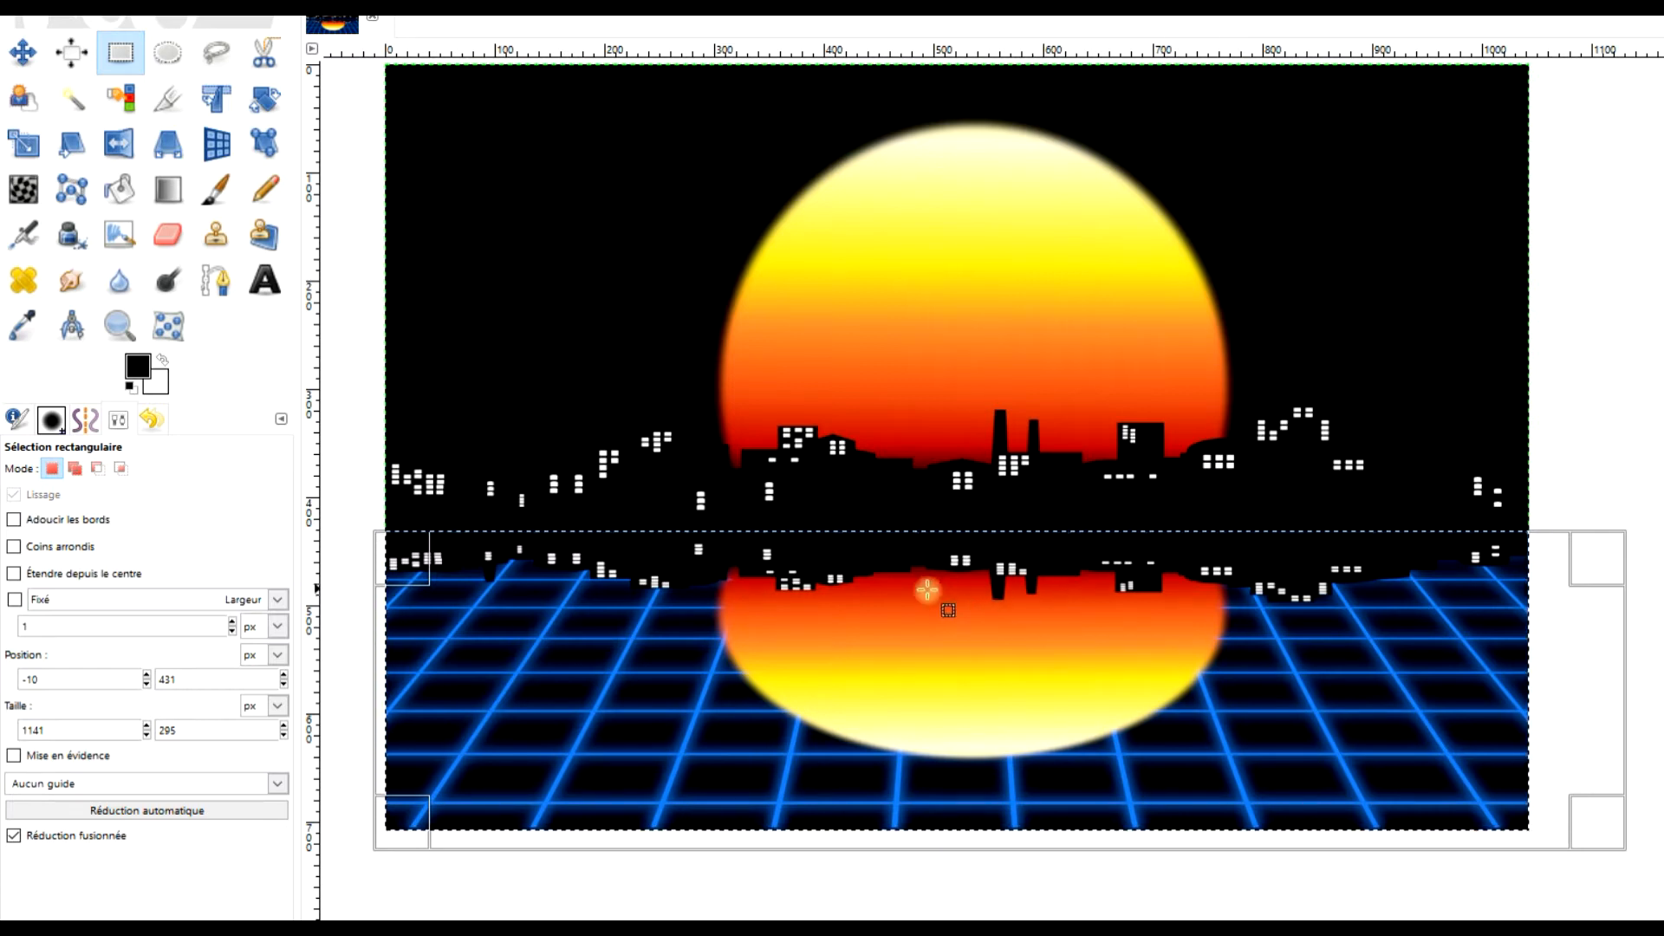
Draw a bilinear gradient on the mask from black at the horizon to white below the mirrored sun, and clear the selection
click(168, 188)
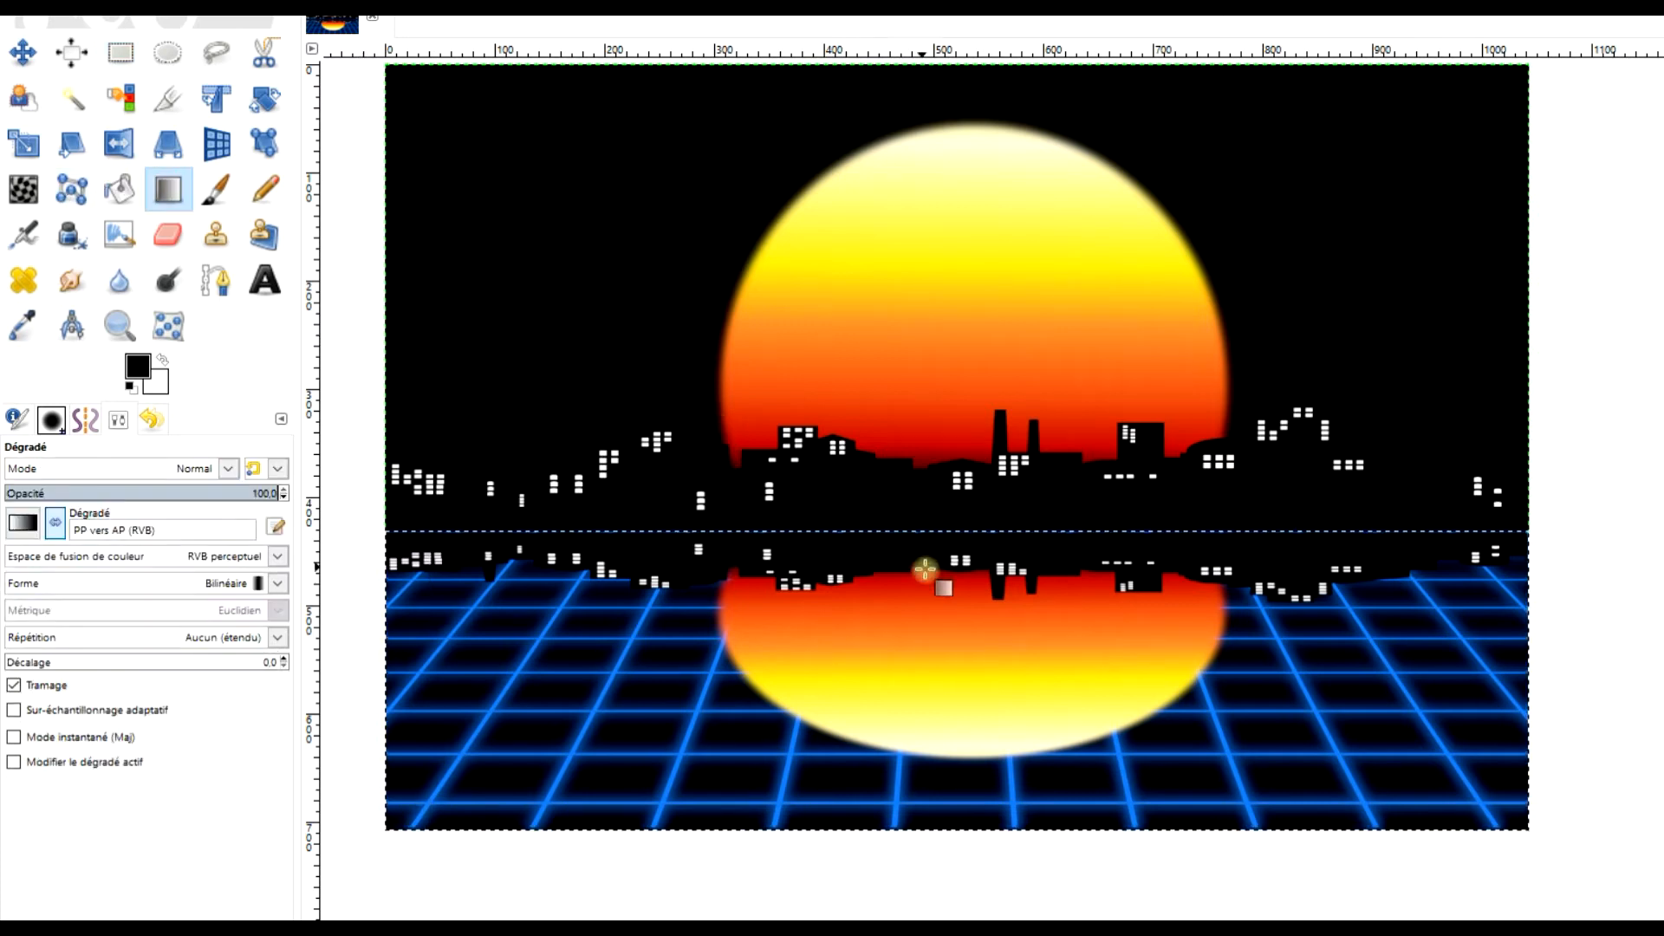
drag(958, 788, 965, 544)
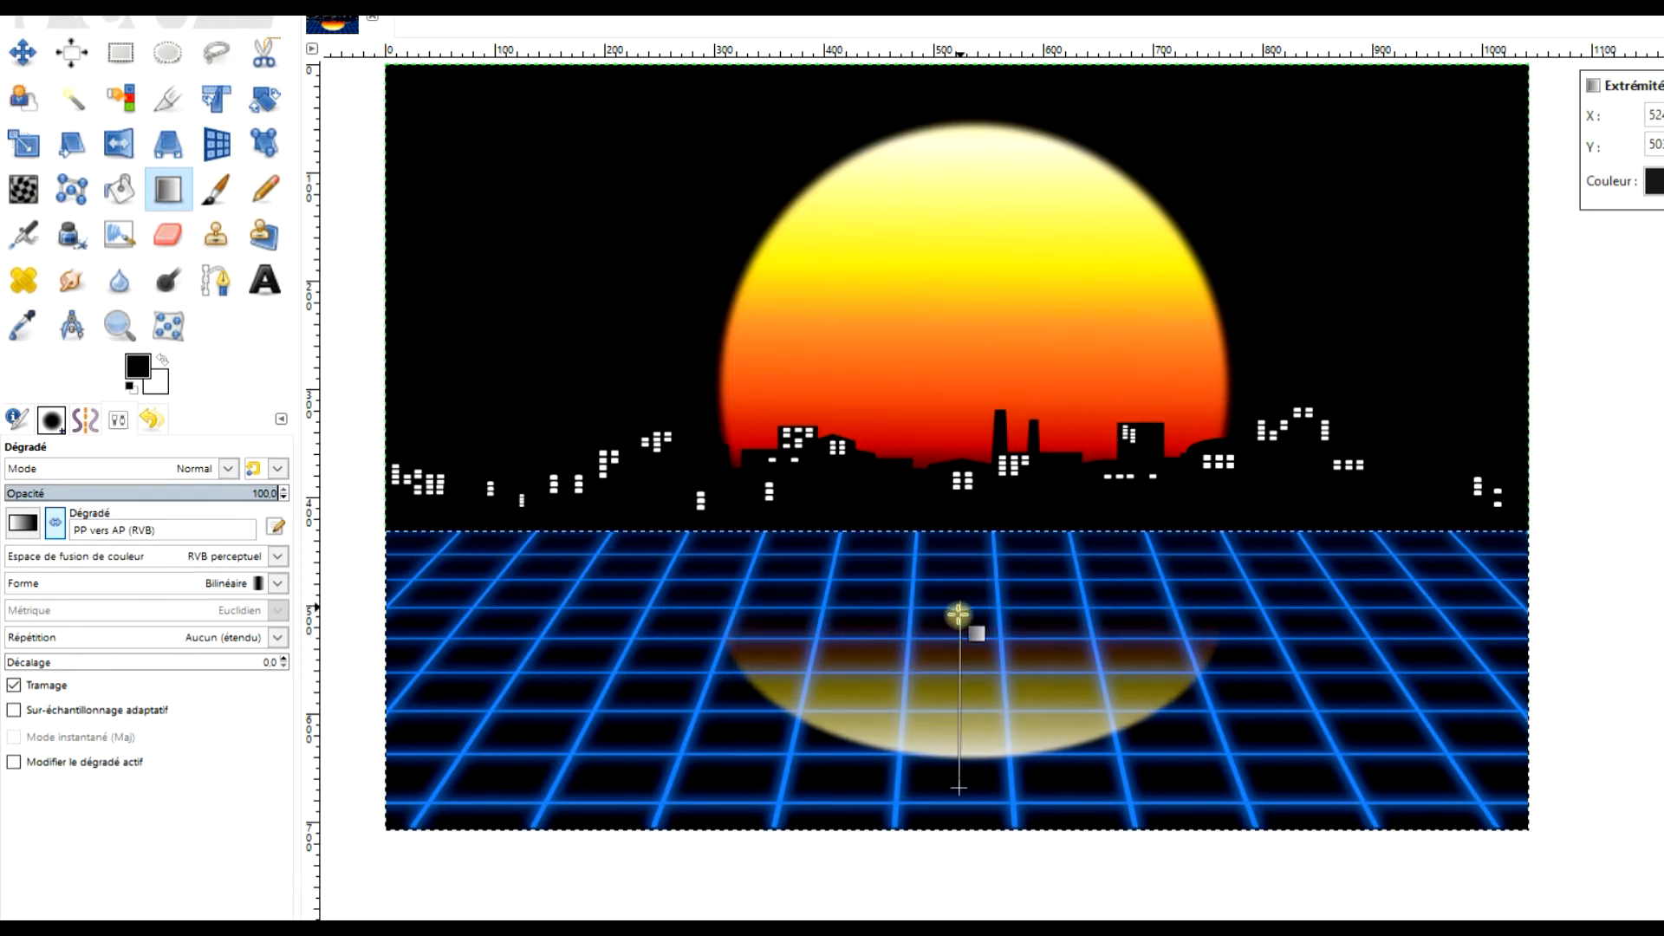
drag(956, 620, 961, 530)
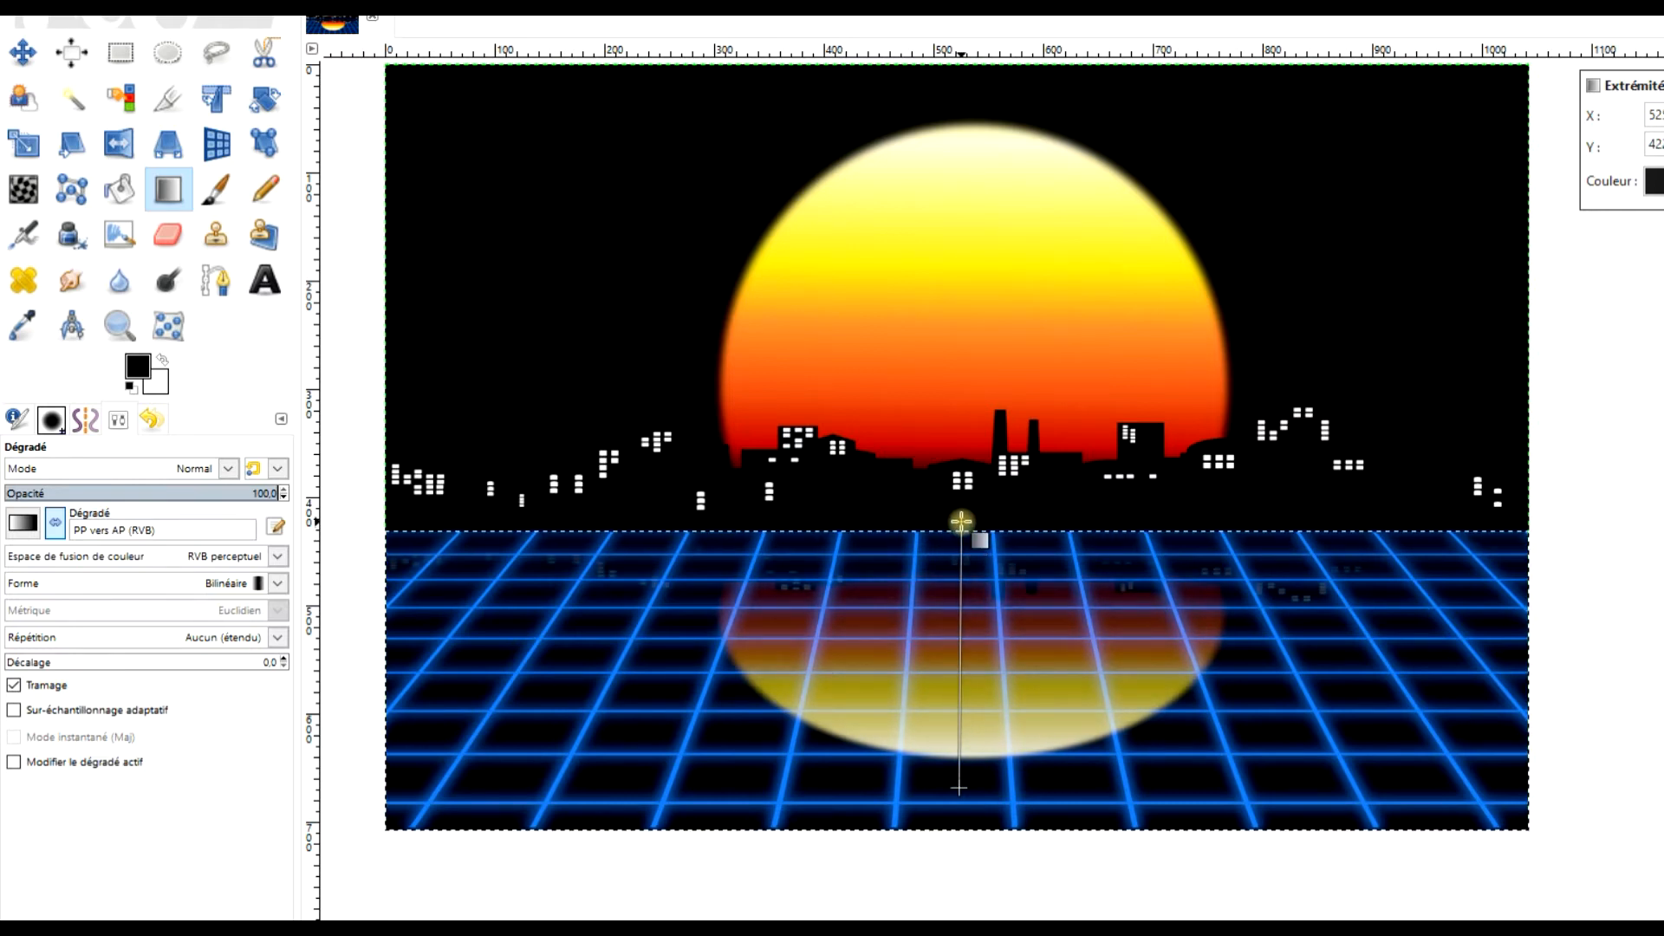
key(Return)
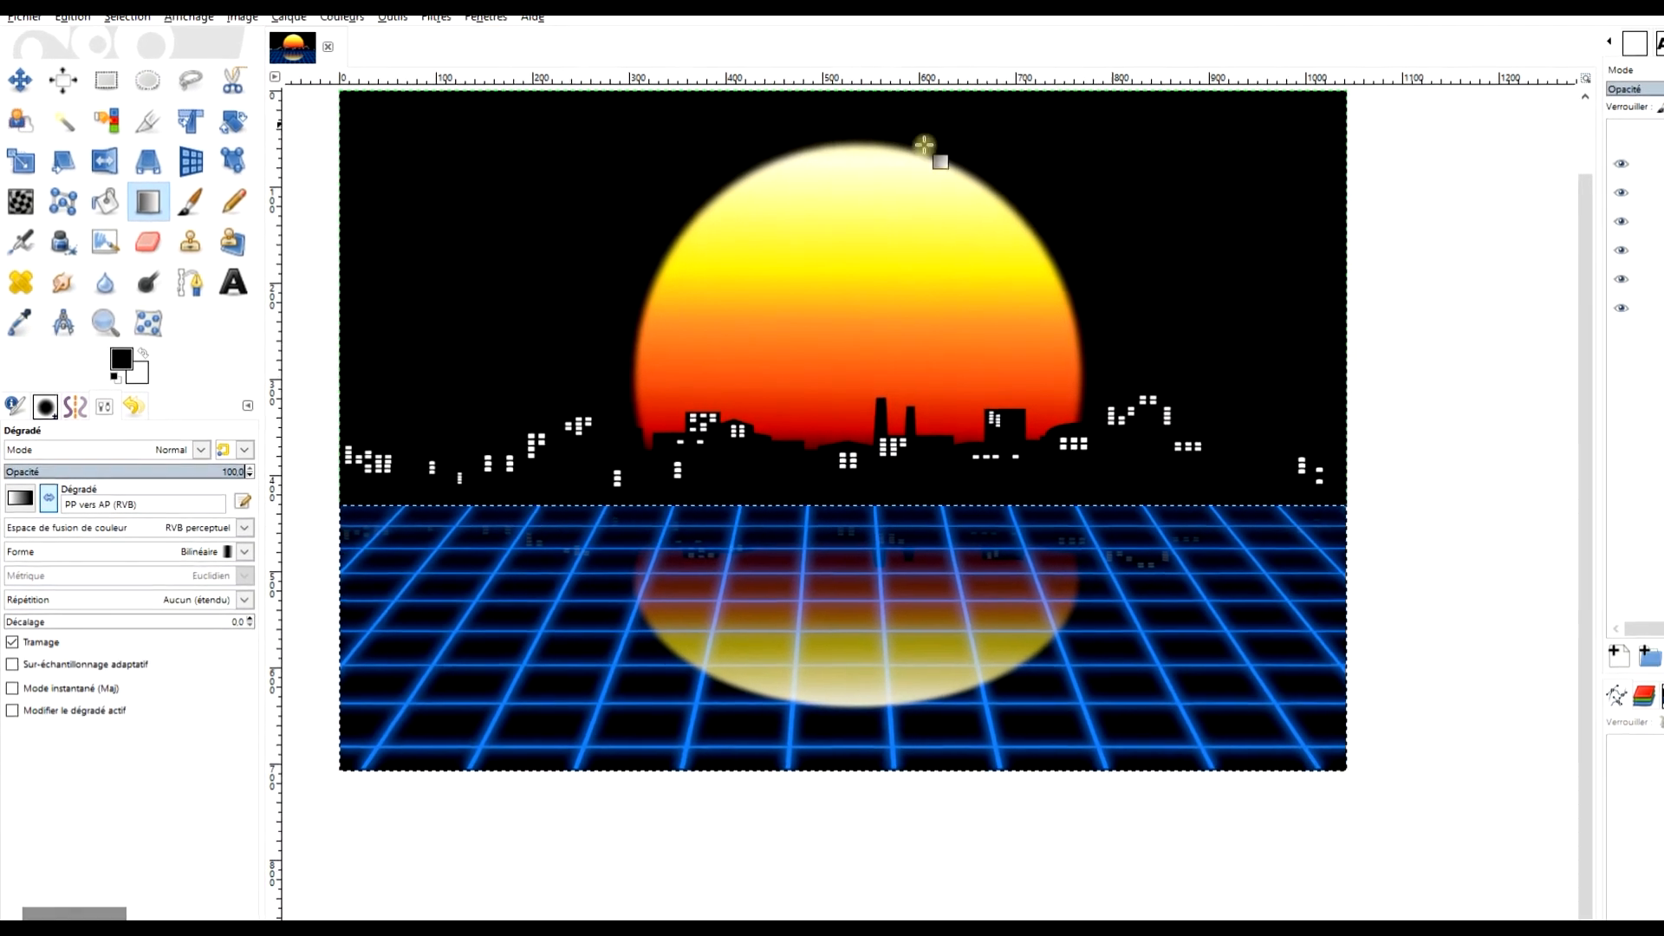
click(101, 100)
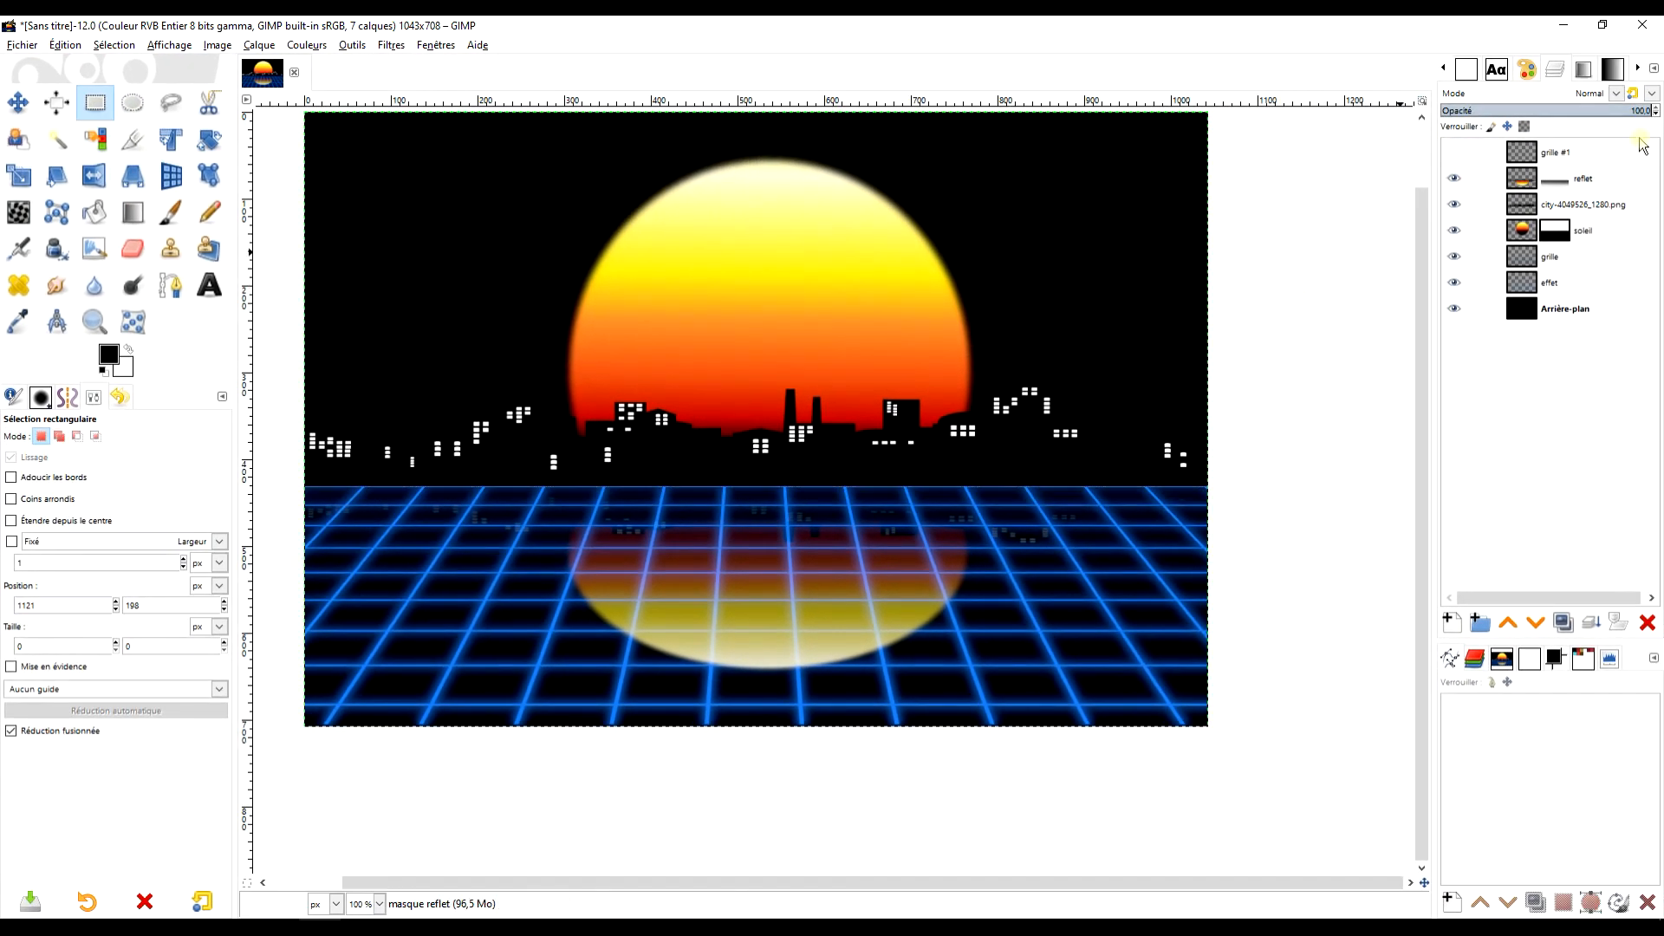
Show the grille #1 layer and rename it to ligne
click(1522, 151)
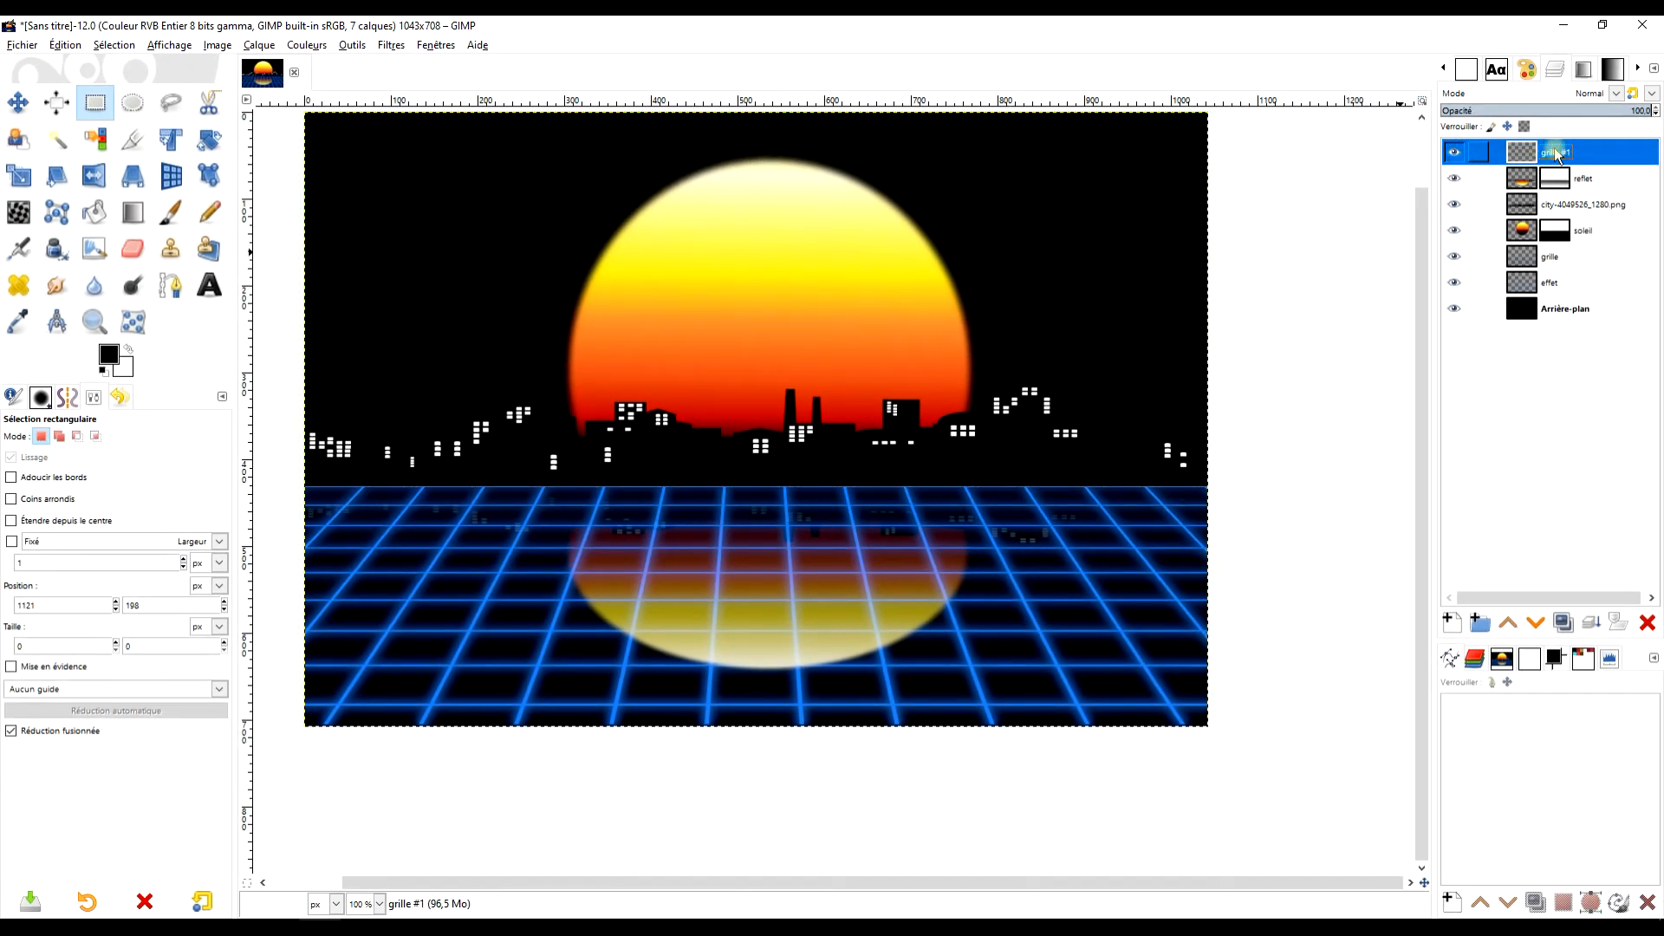
double_click(1556, 151)
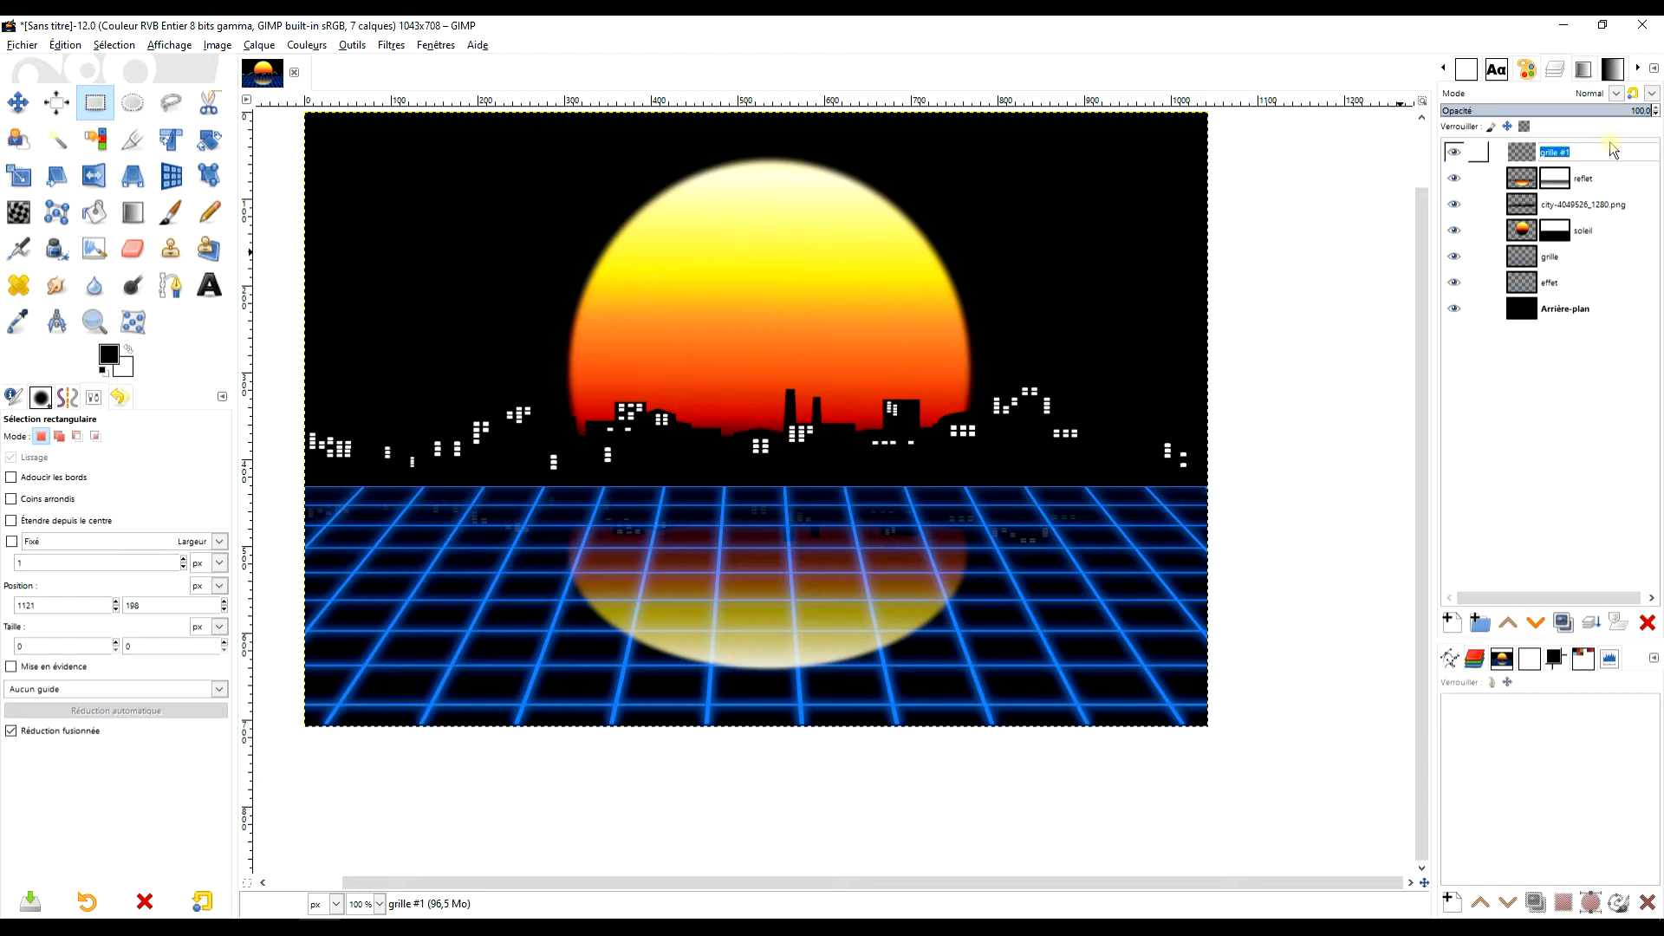
text(igne)
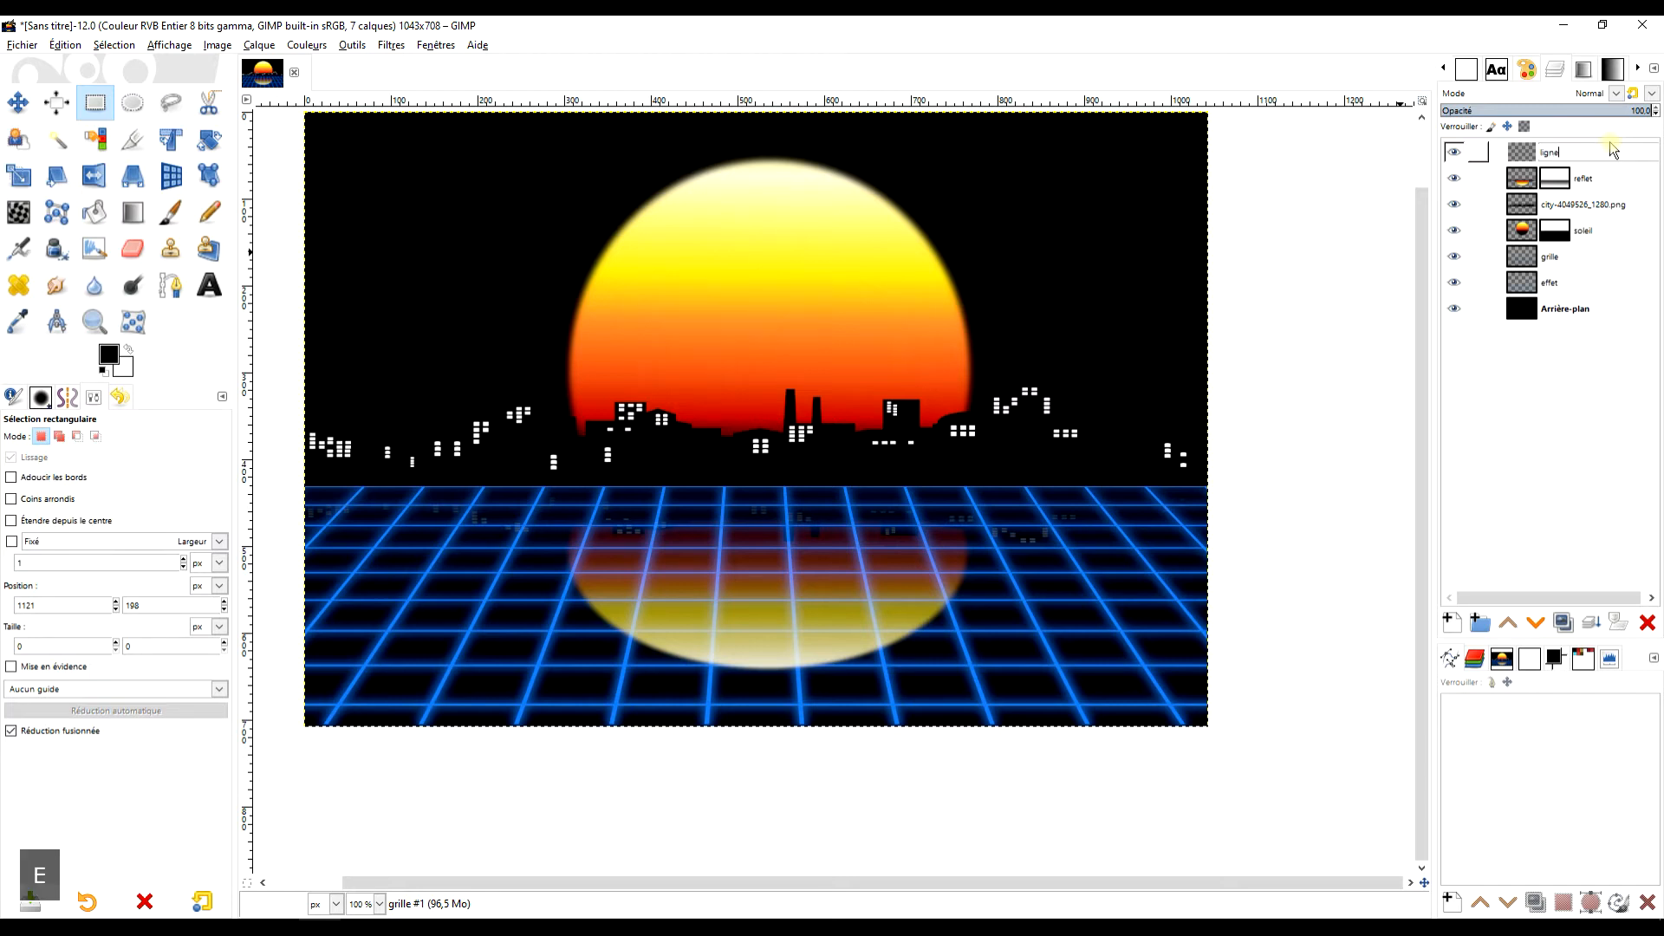
key(Return)
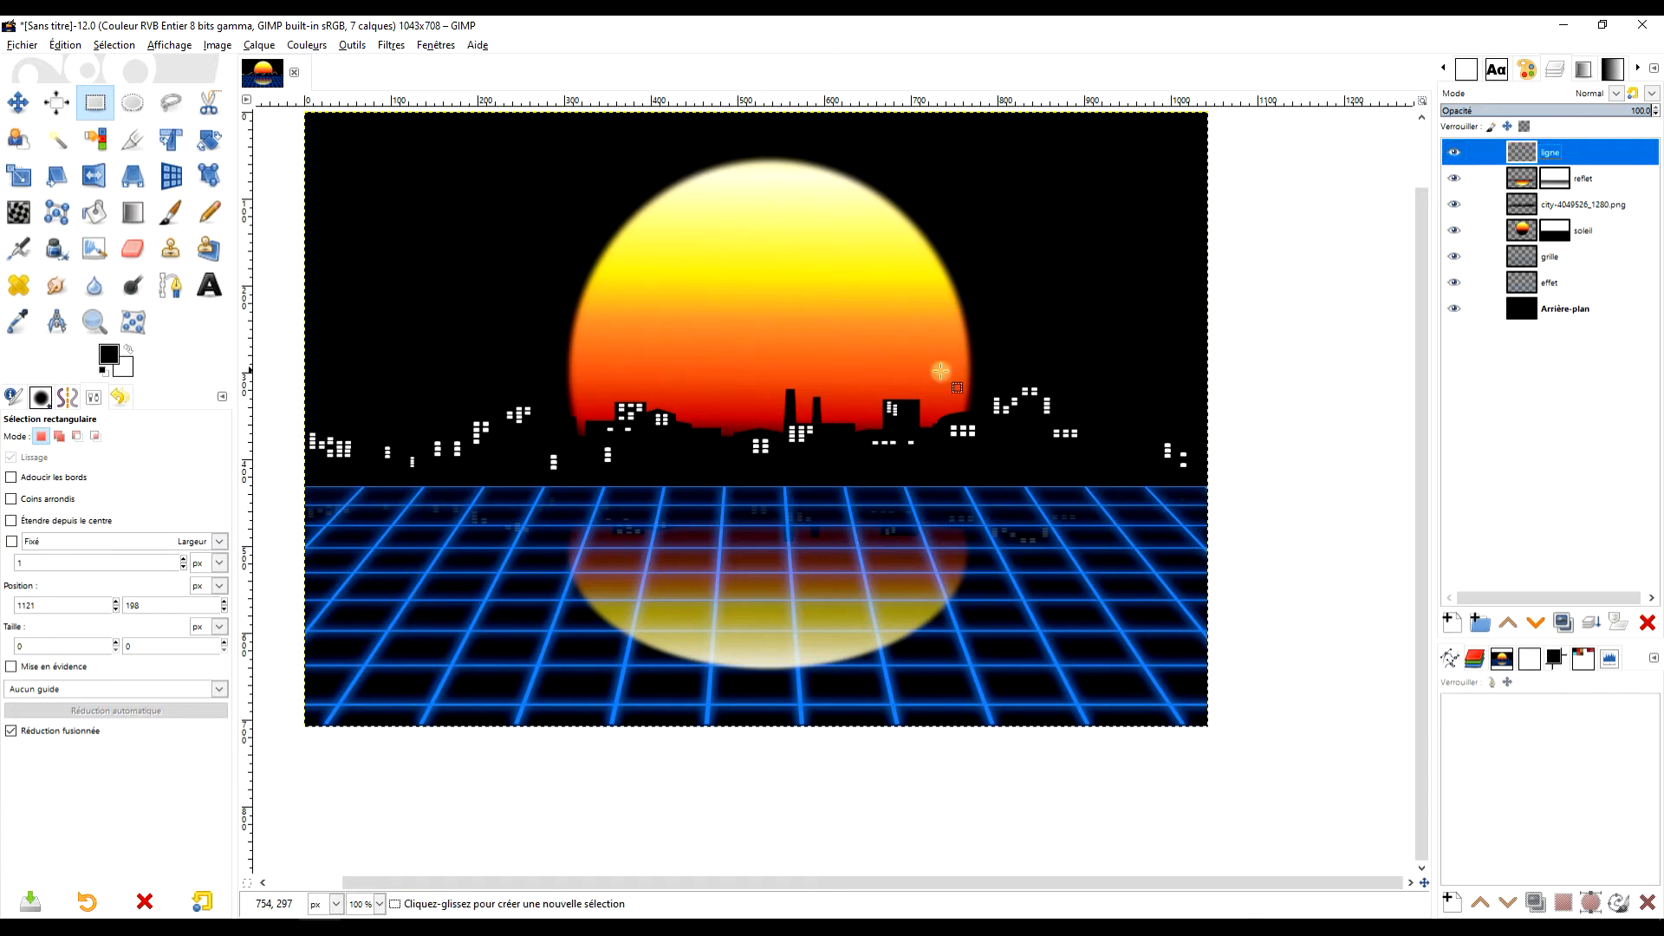
Sample across all layers to set the sun's lower red as background colour and its upper light yellow as foreground colour
click(18, 321)
click(1524, 180)
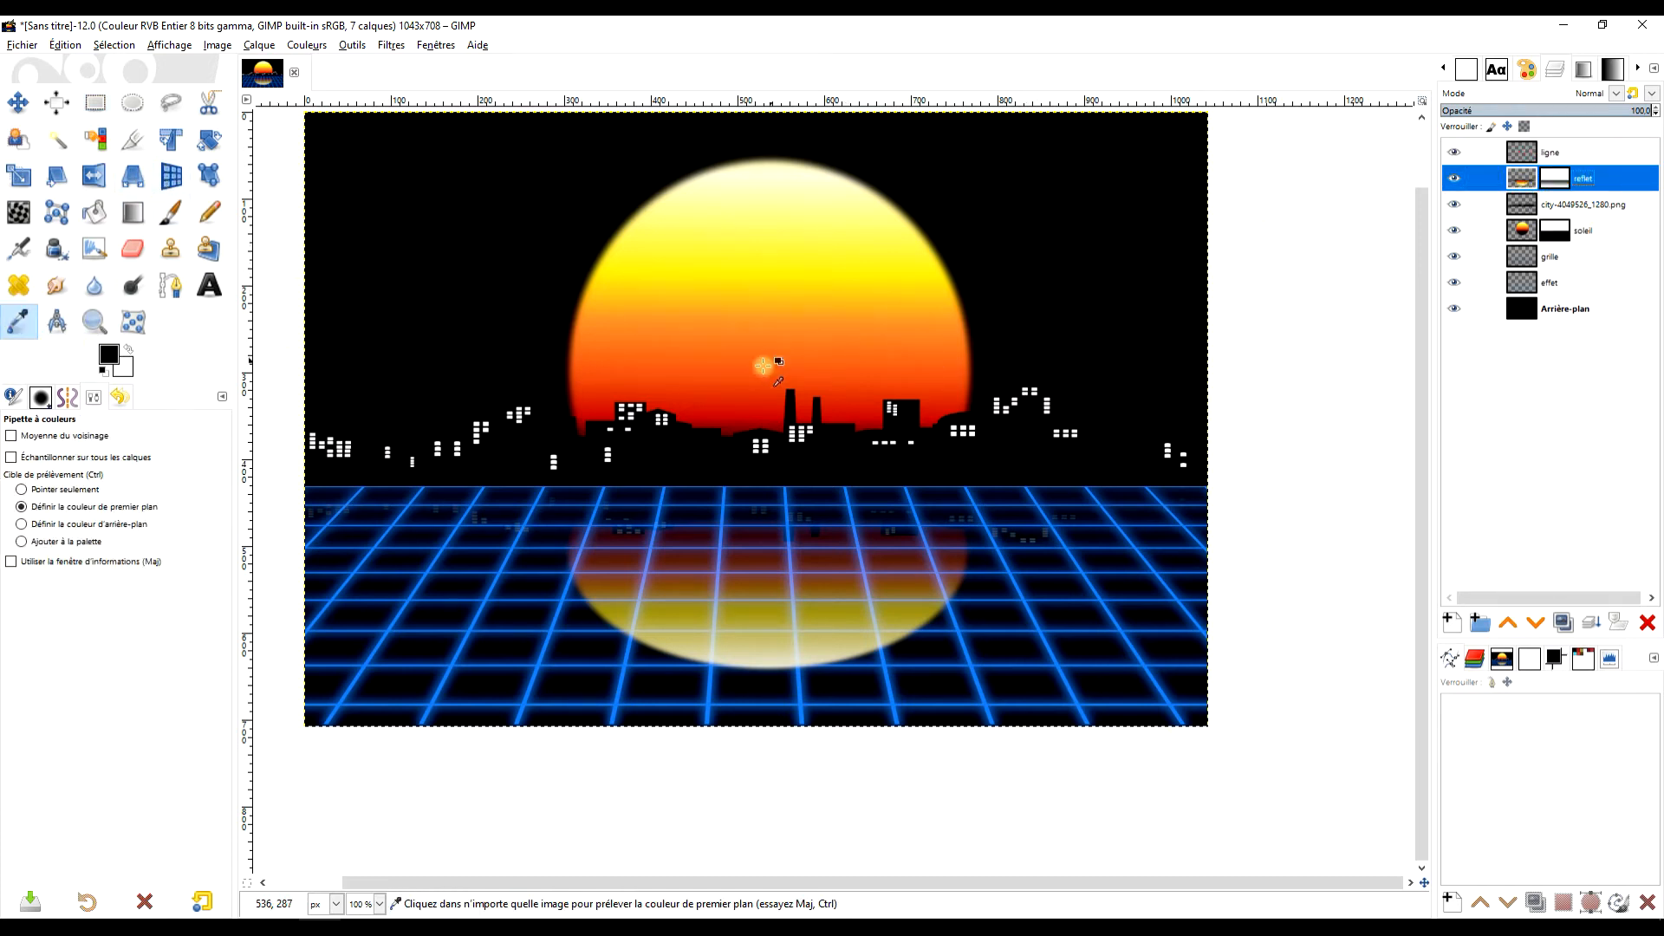
click(1547, 153)
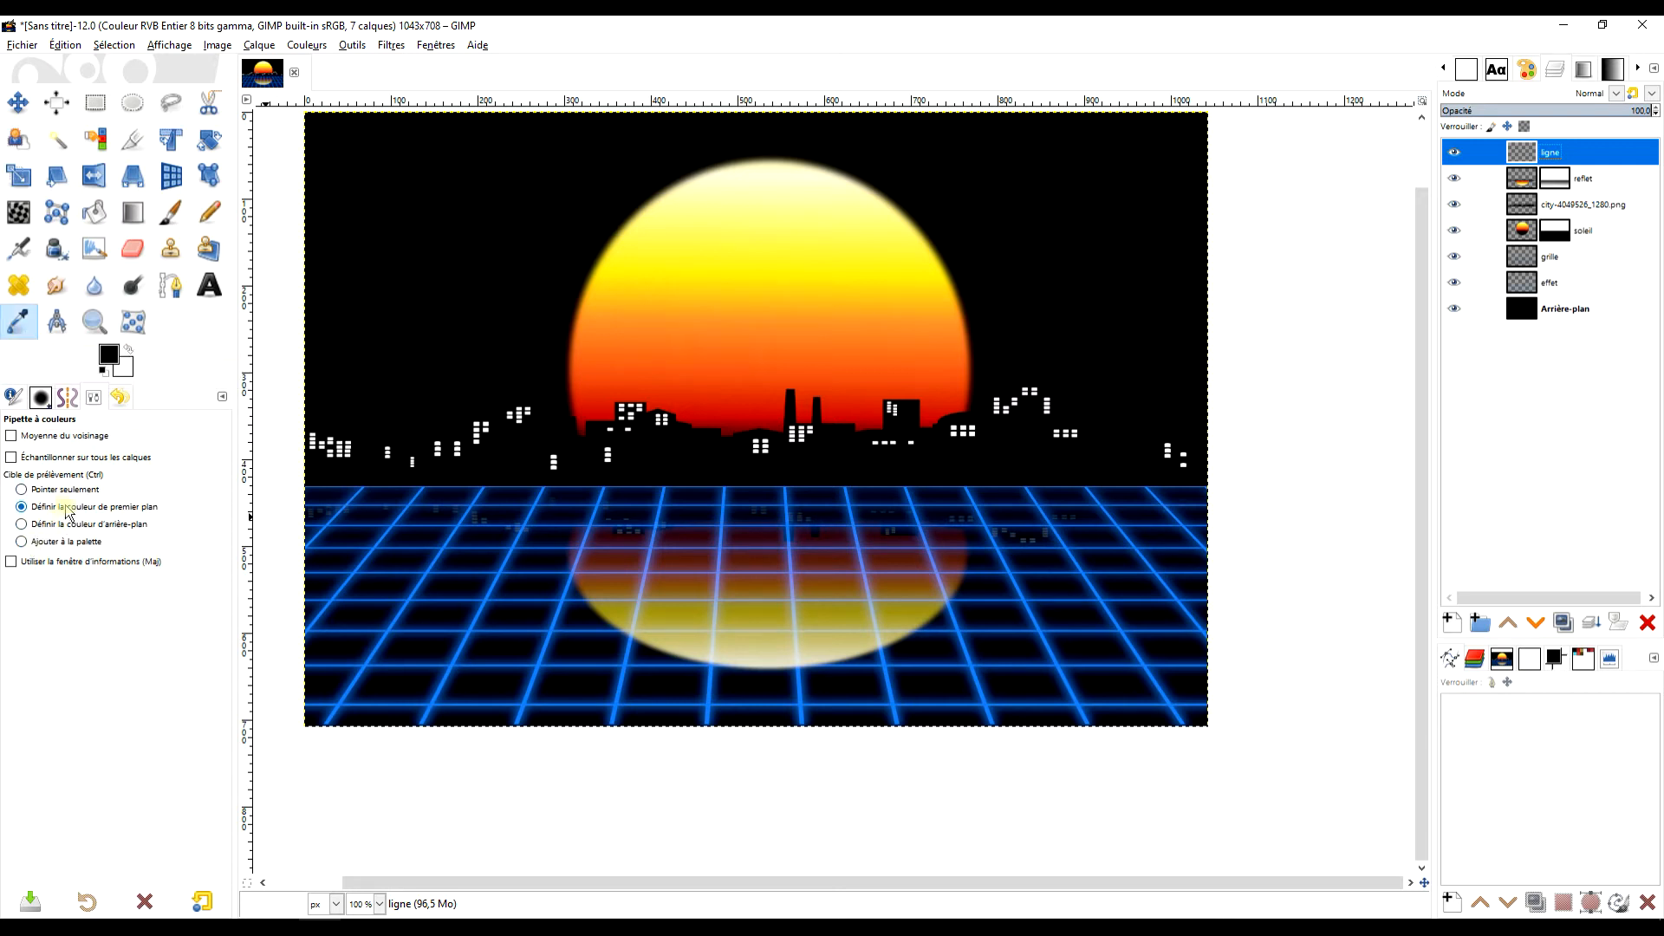
click(42, 458)
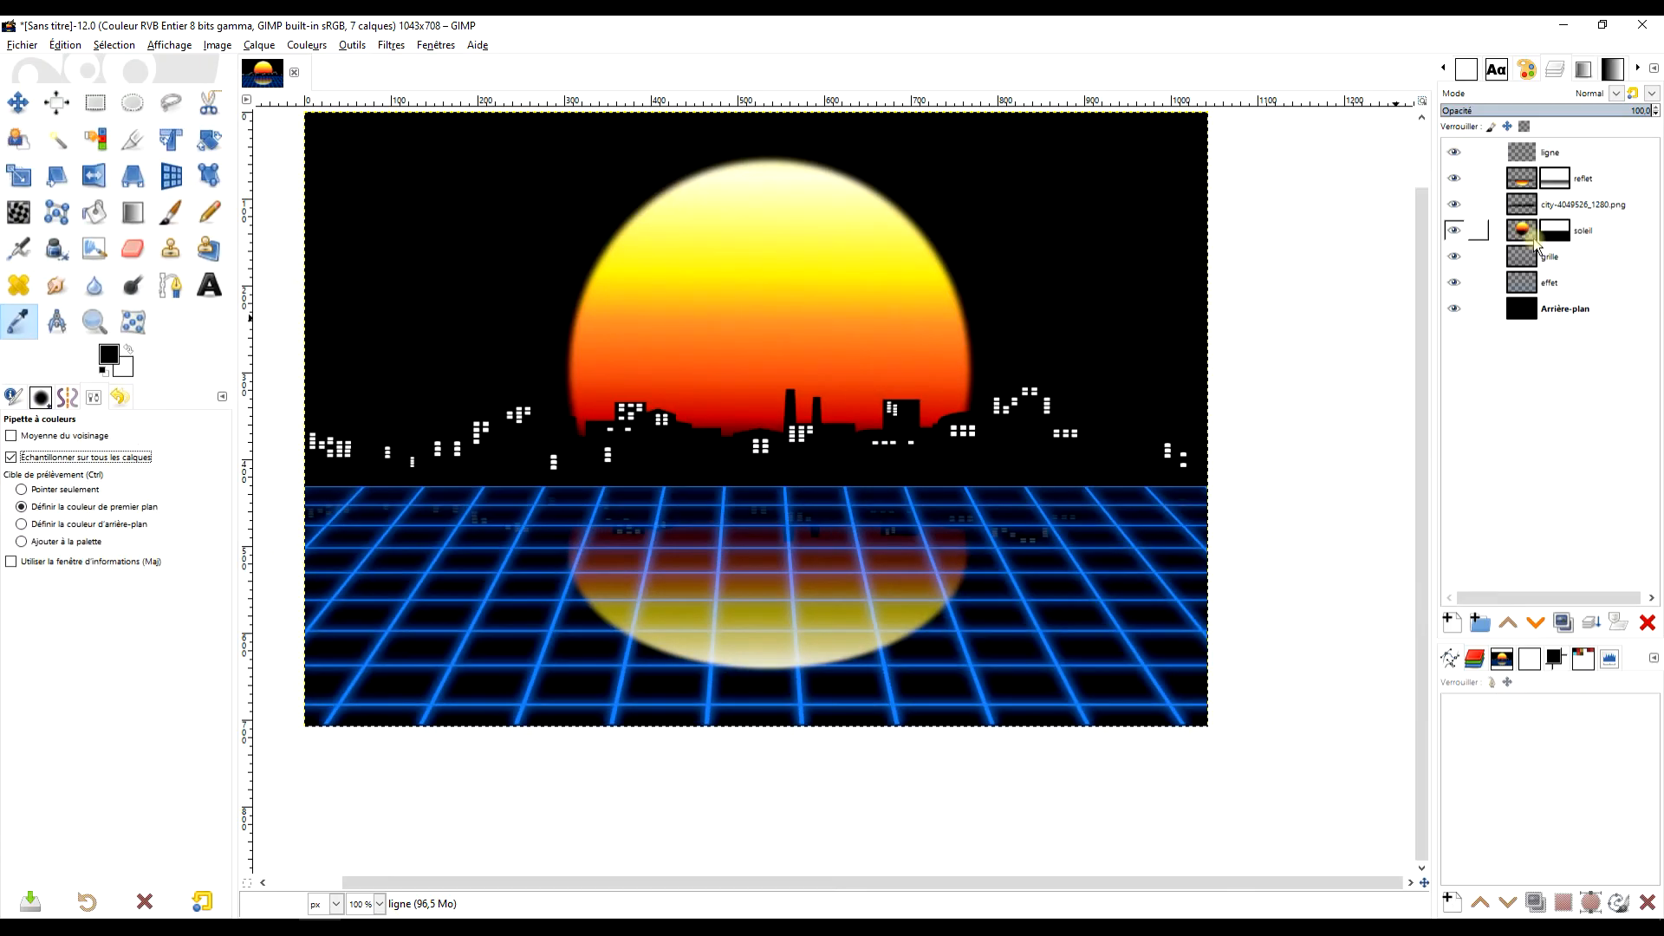
click(1531, 236)
click(1527, 153)
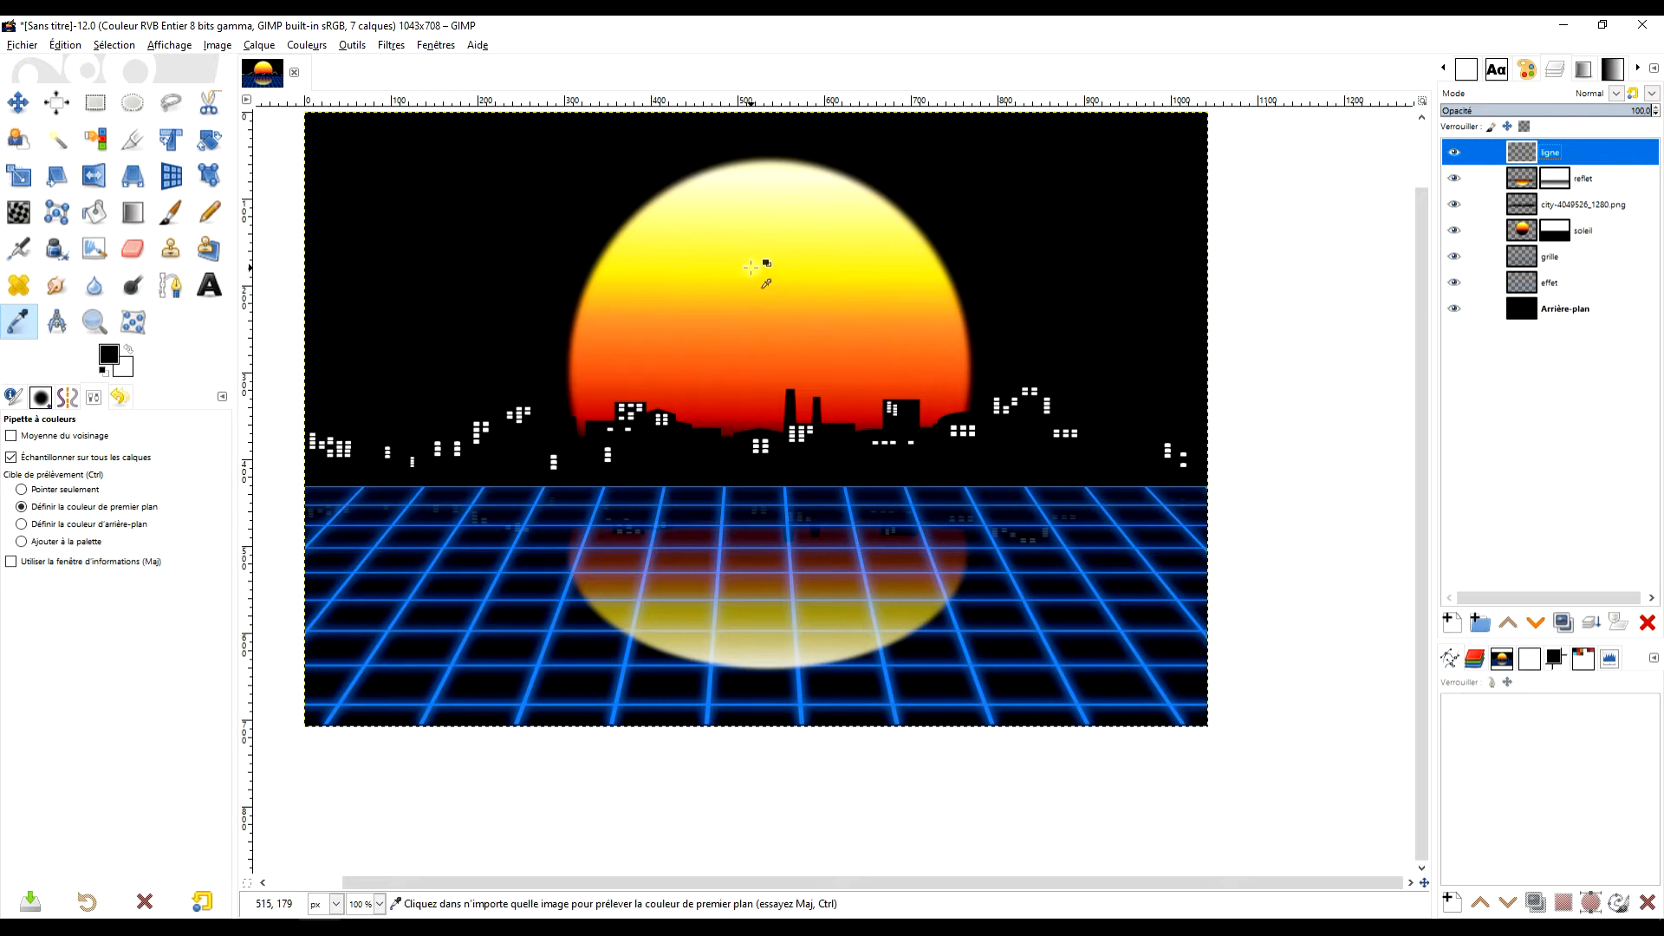
click(741, 409)
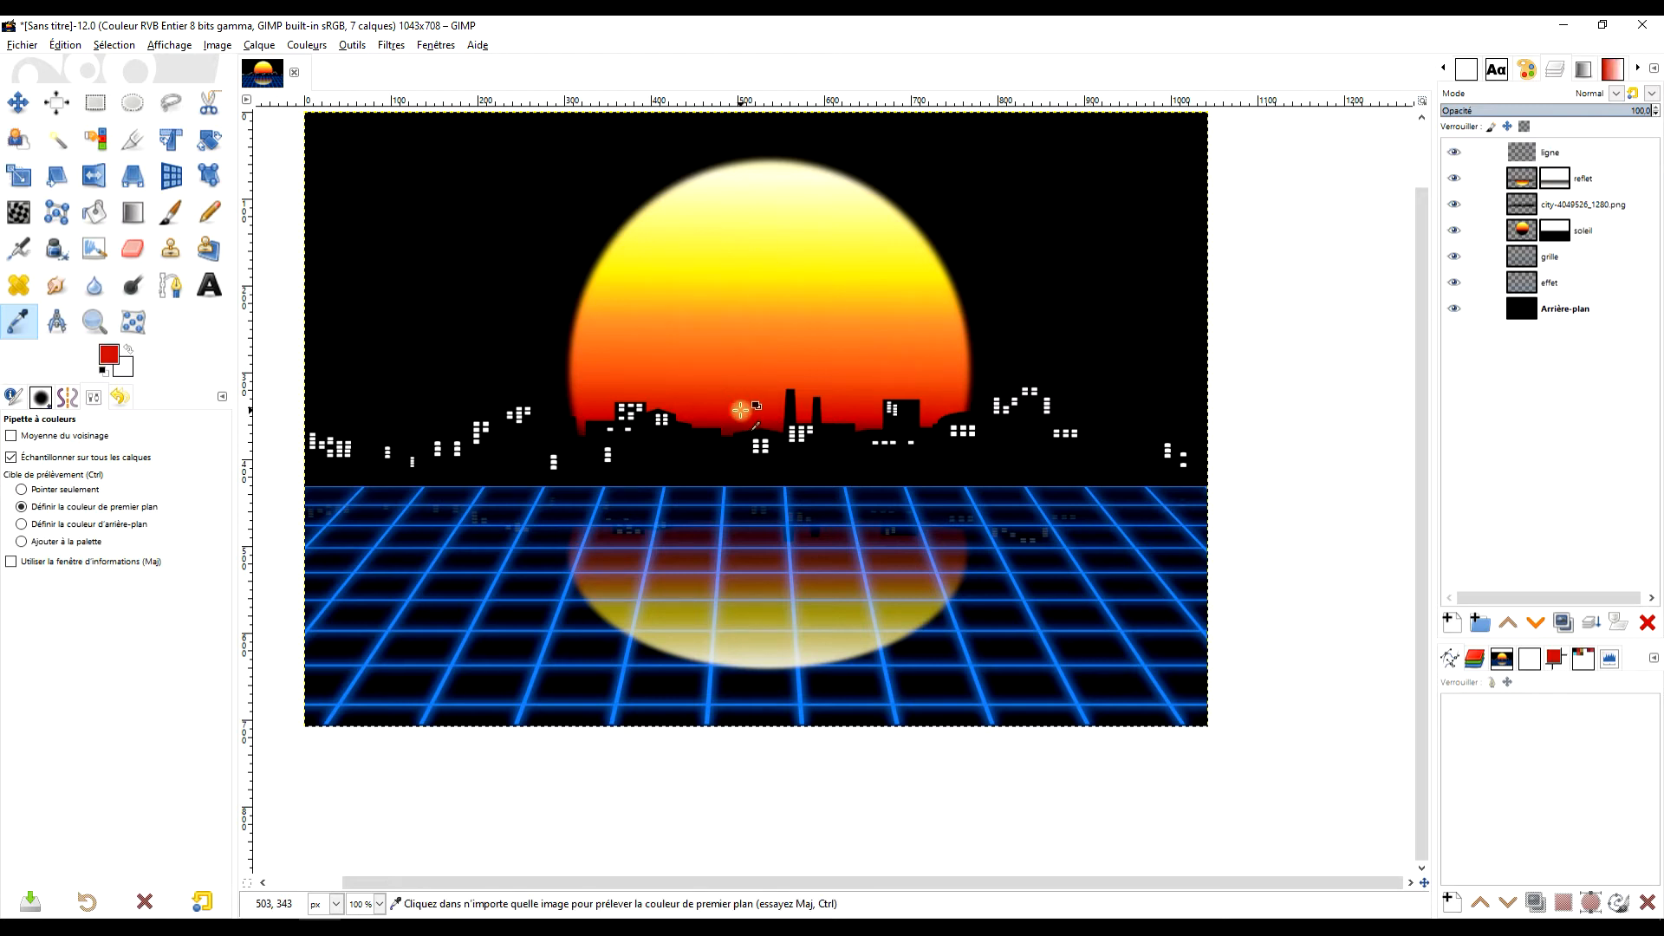
click(129, 351)
click(762, 234)
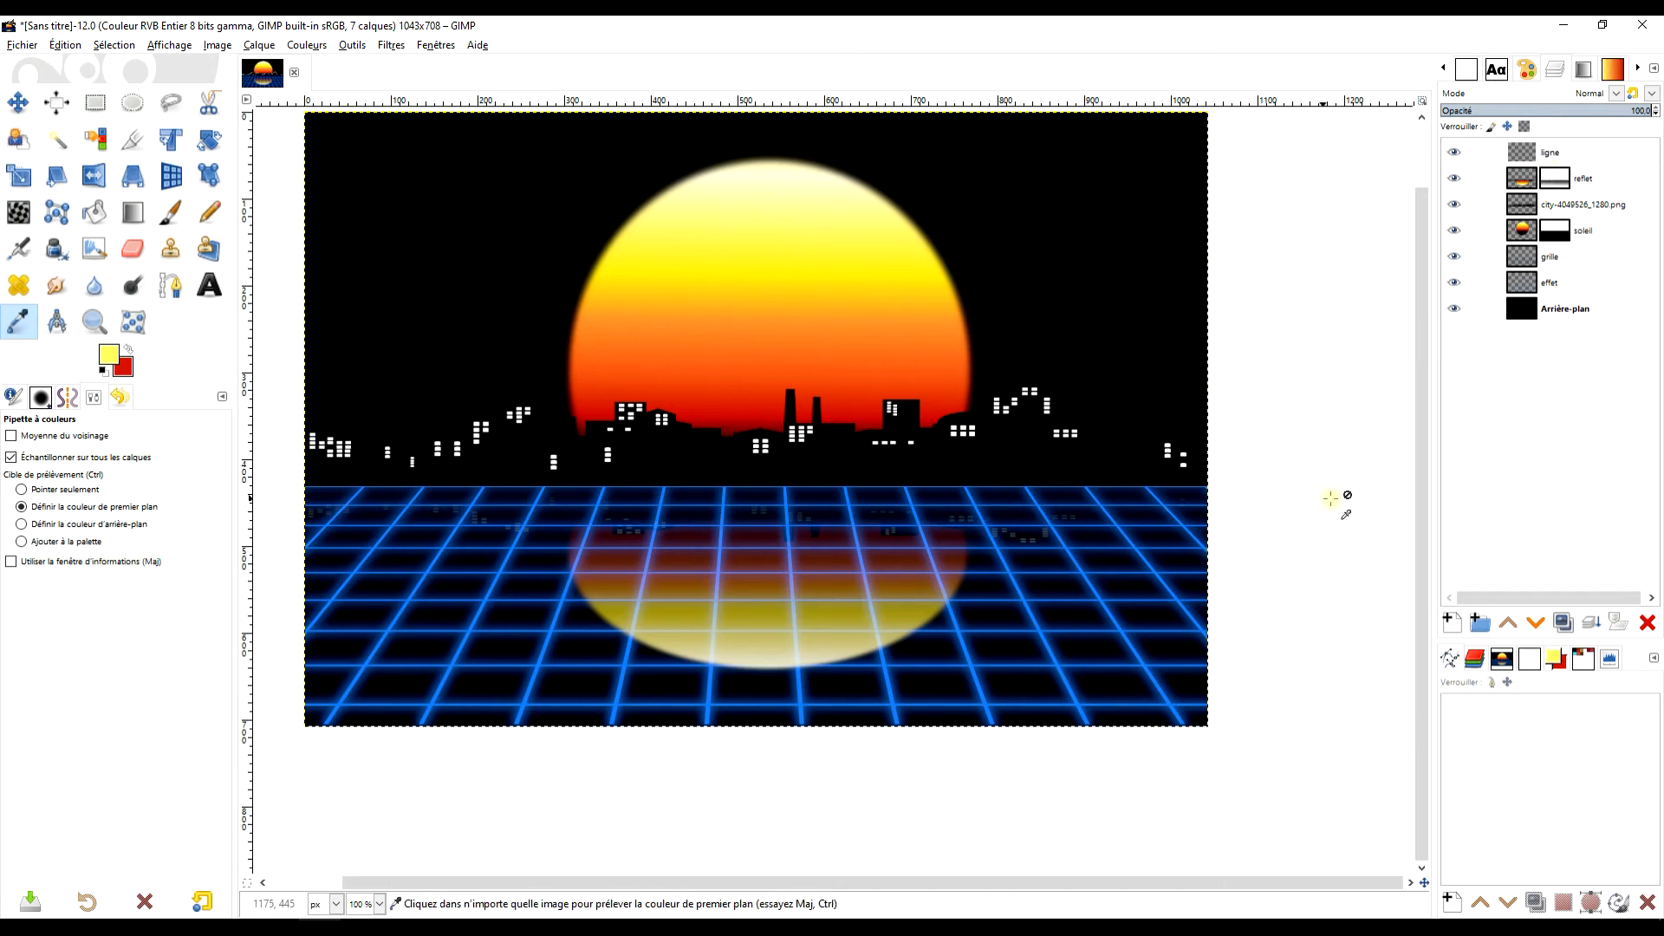
On the ligne layer, select a thin horizontal strip about 1090 × 18 px centred on the horizon
click(1523, 156)
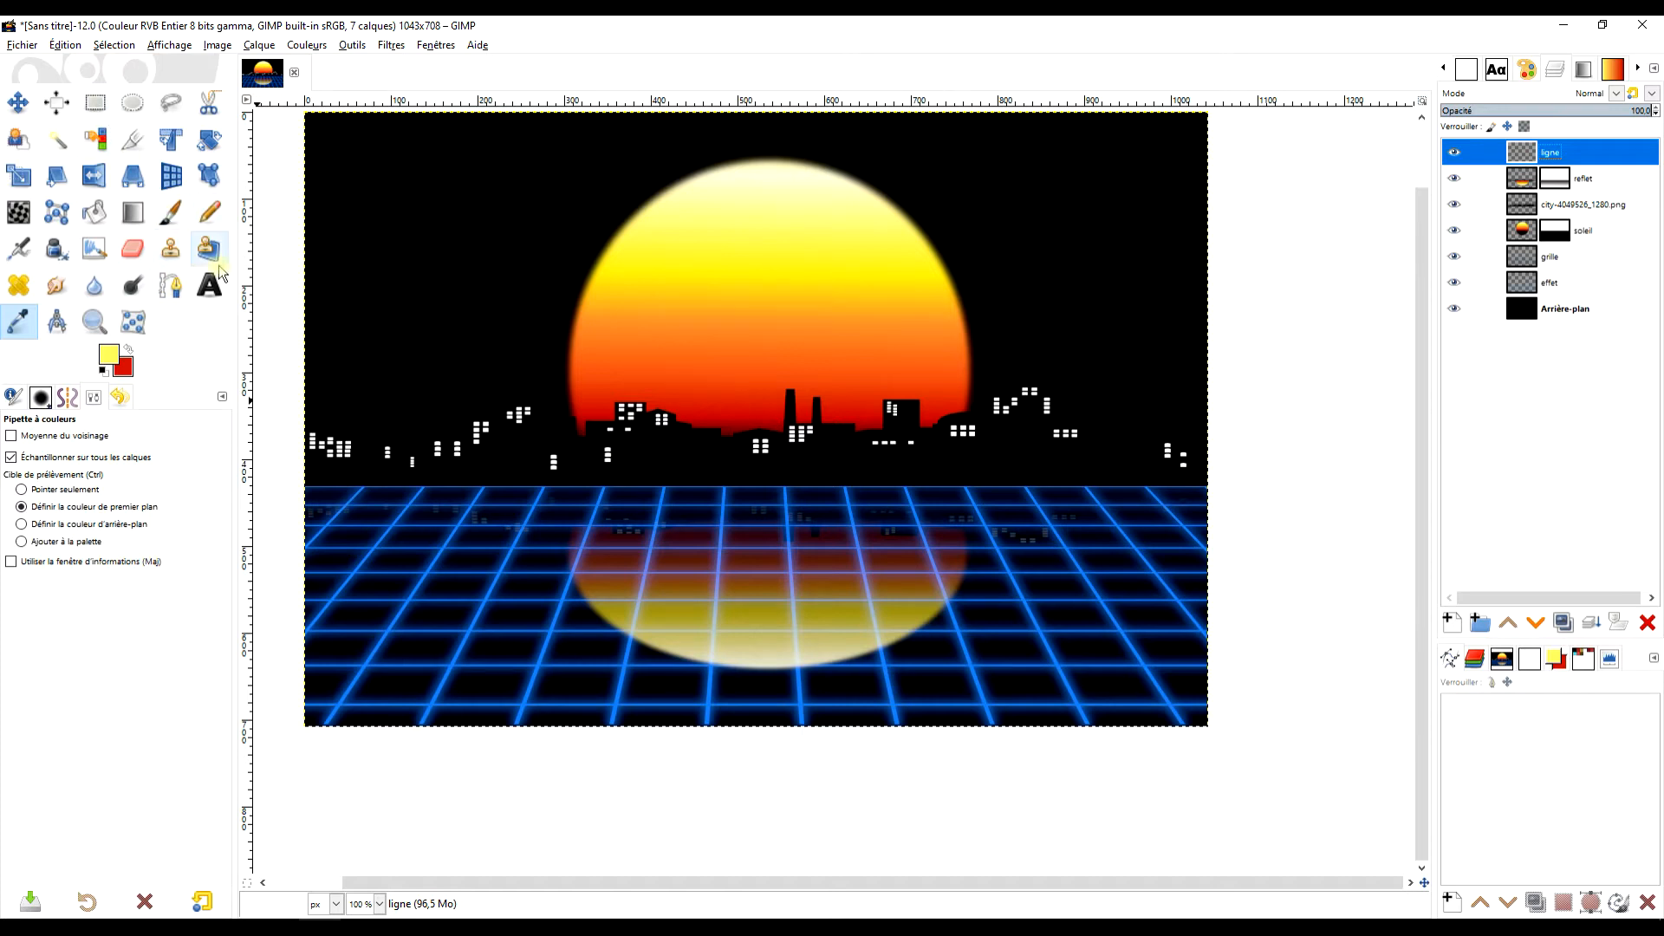
click(97, 103)
drag(298, 480, 1246, 496)
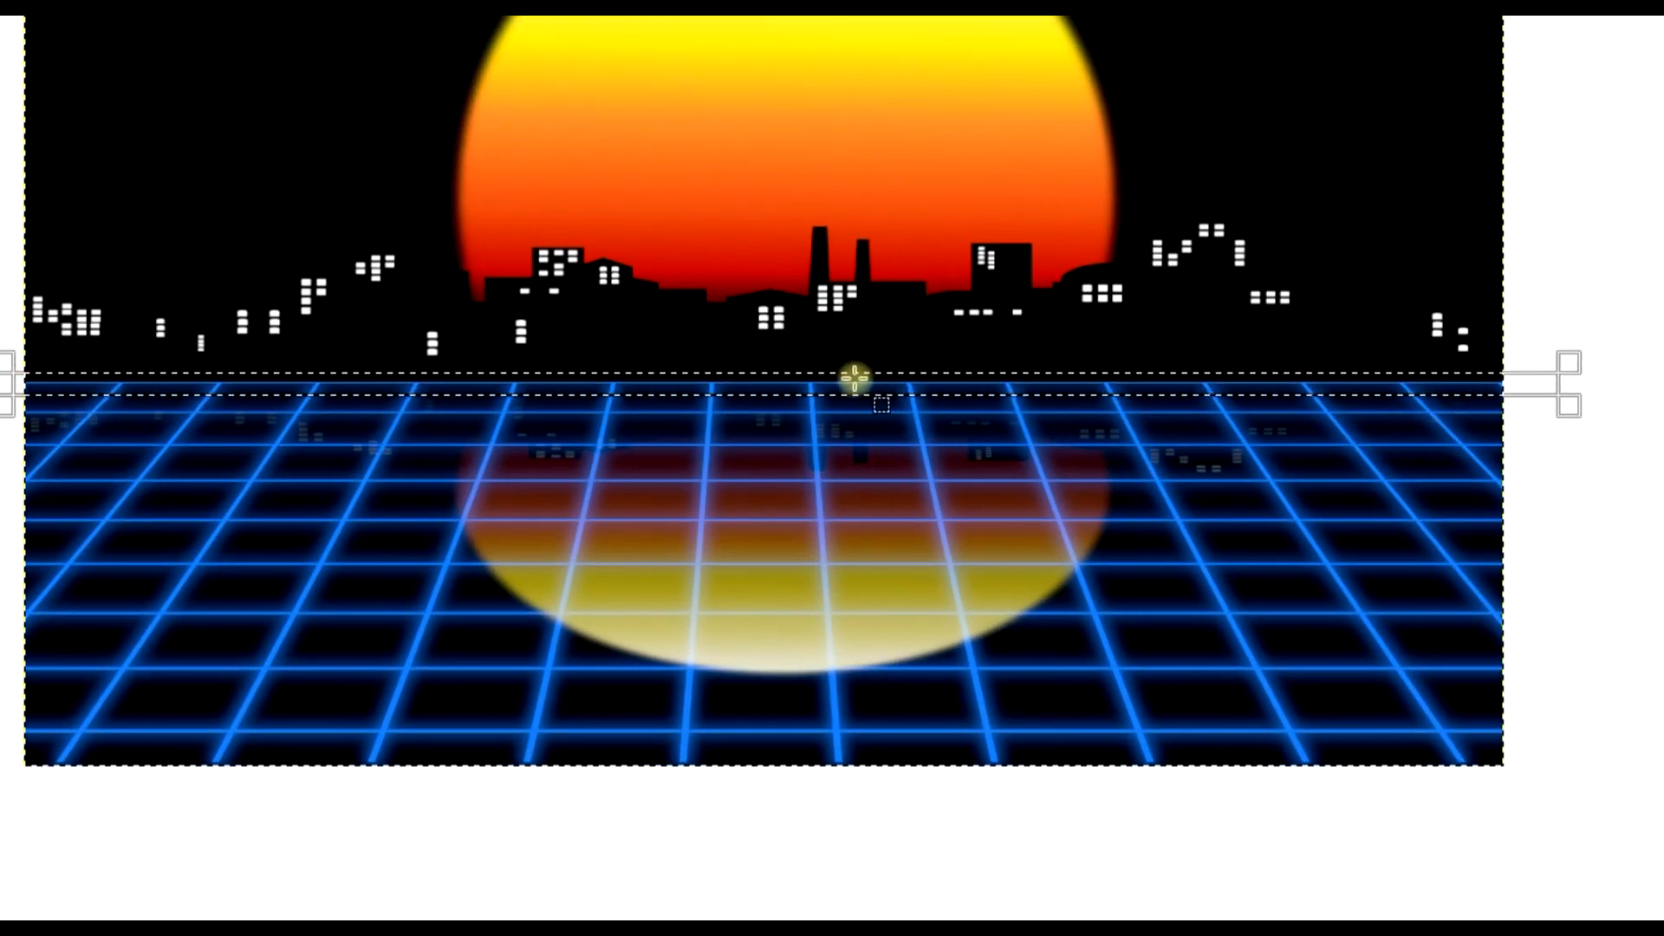
drag(854, 378, 821, 363)
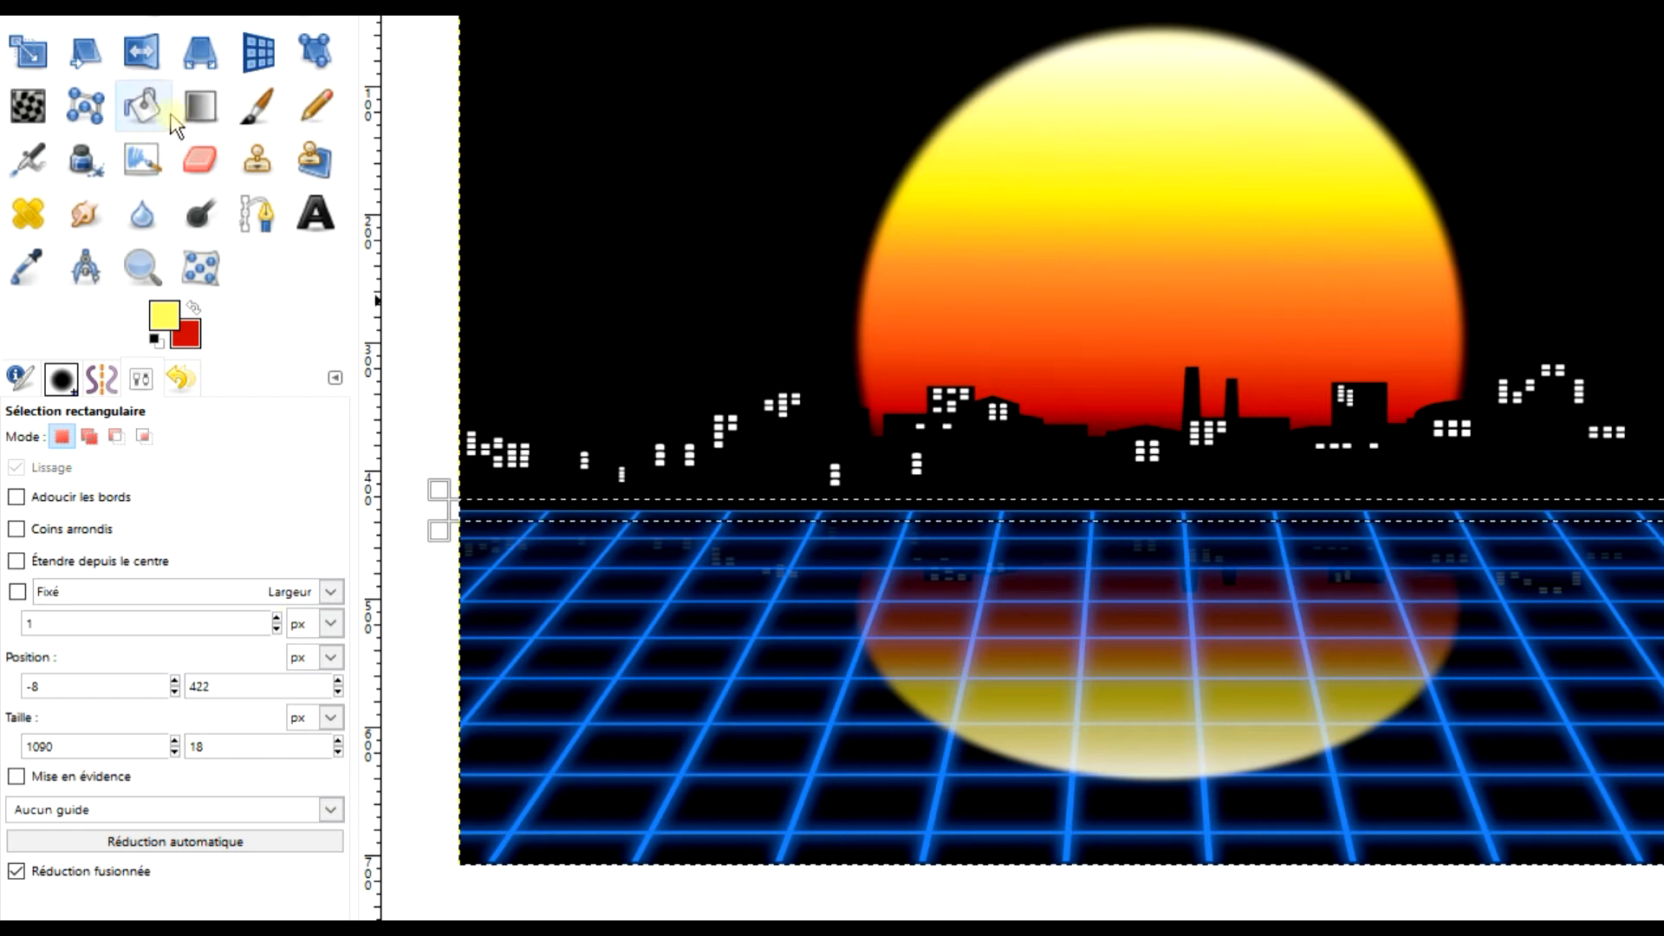
Fill the strip with a radial PP vers AP (RVB) gradient, red beneath the sun's centre and yellow about 313 px outwards
click(196, 106)
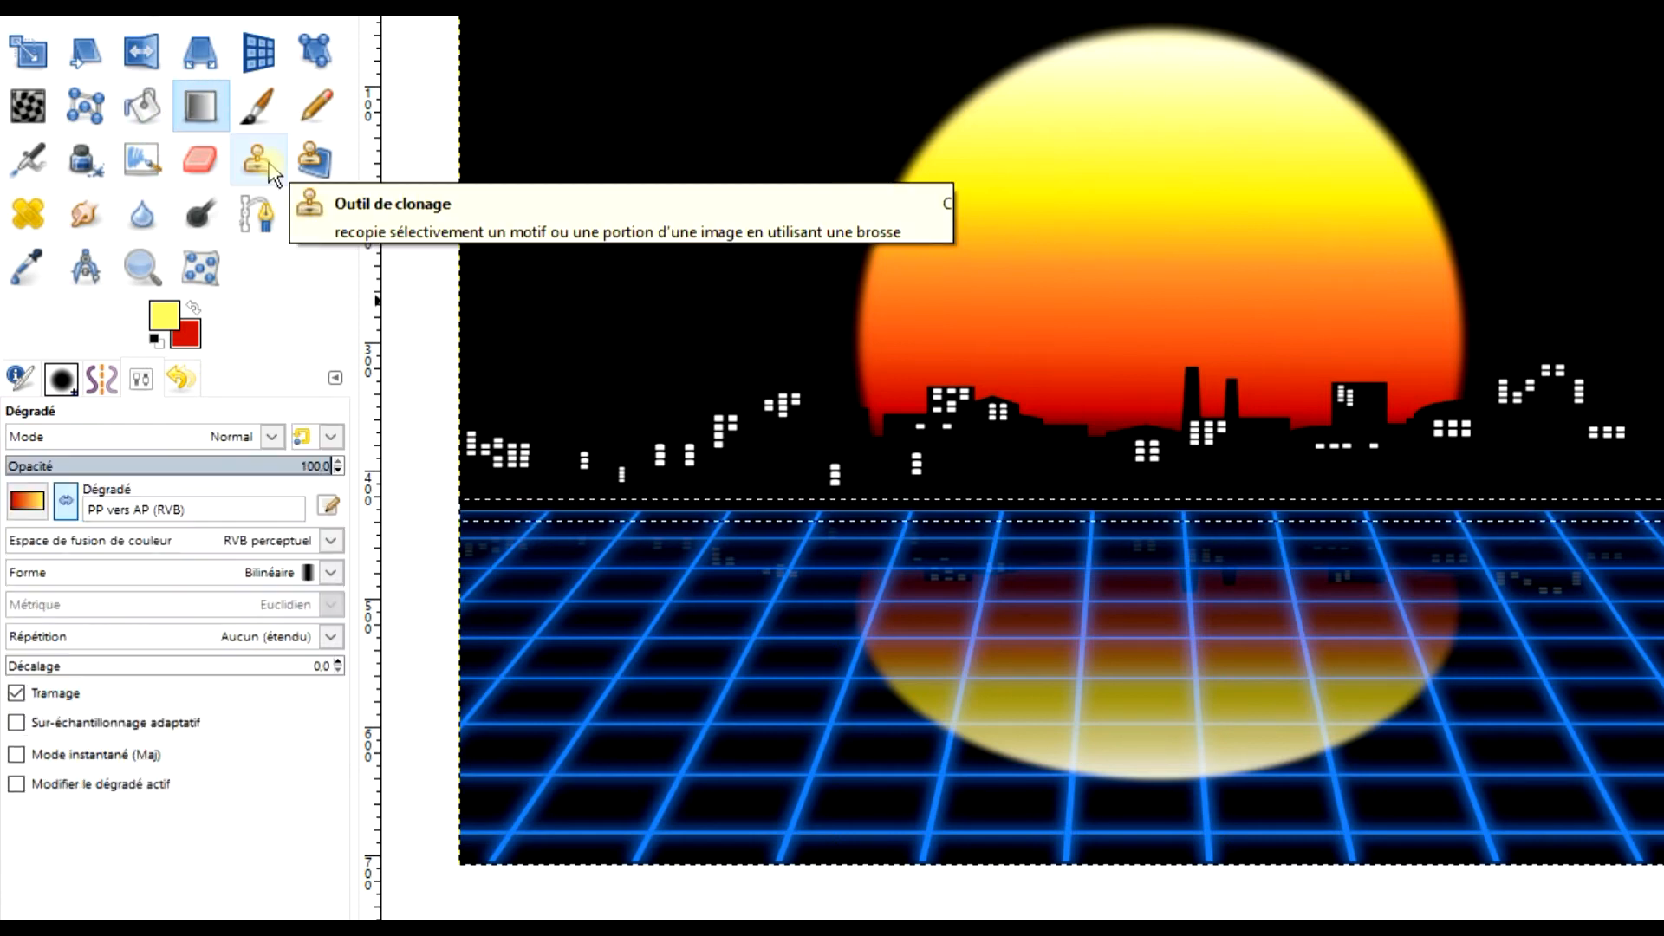
click(331, 573)
click(165, 665)
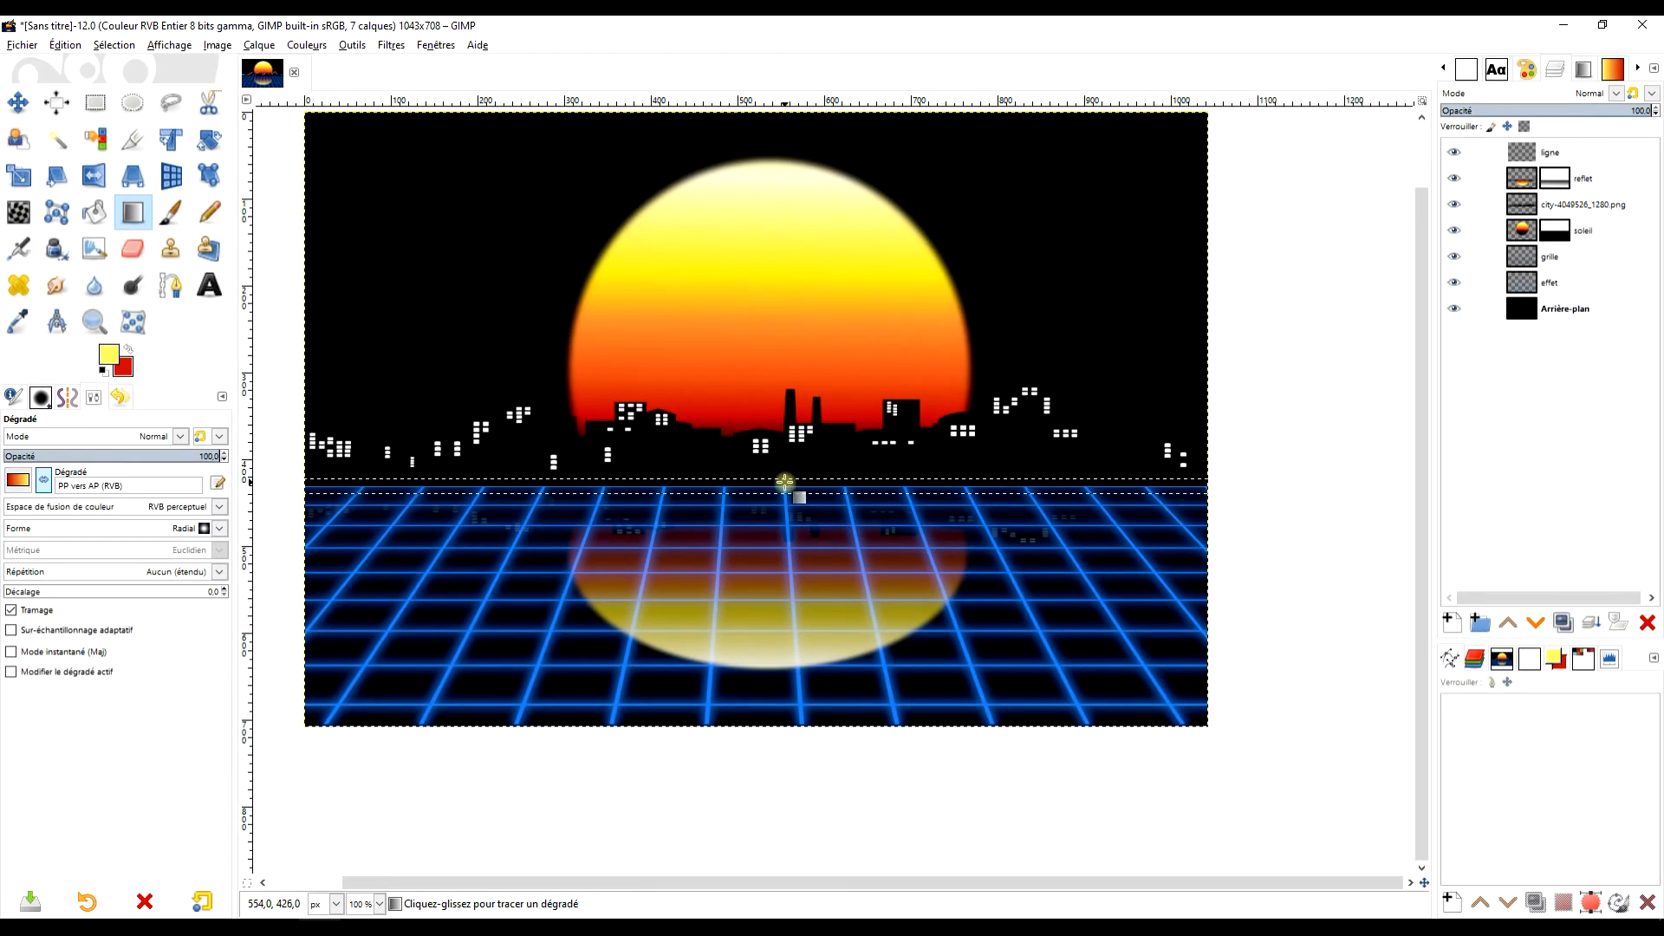
drag(784, 482, 1048, 484)
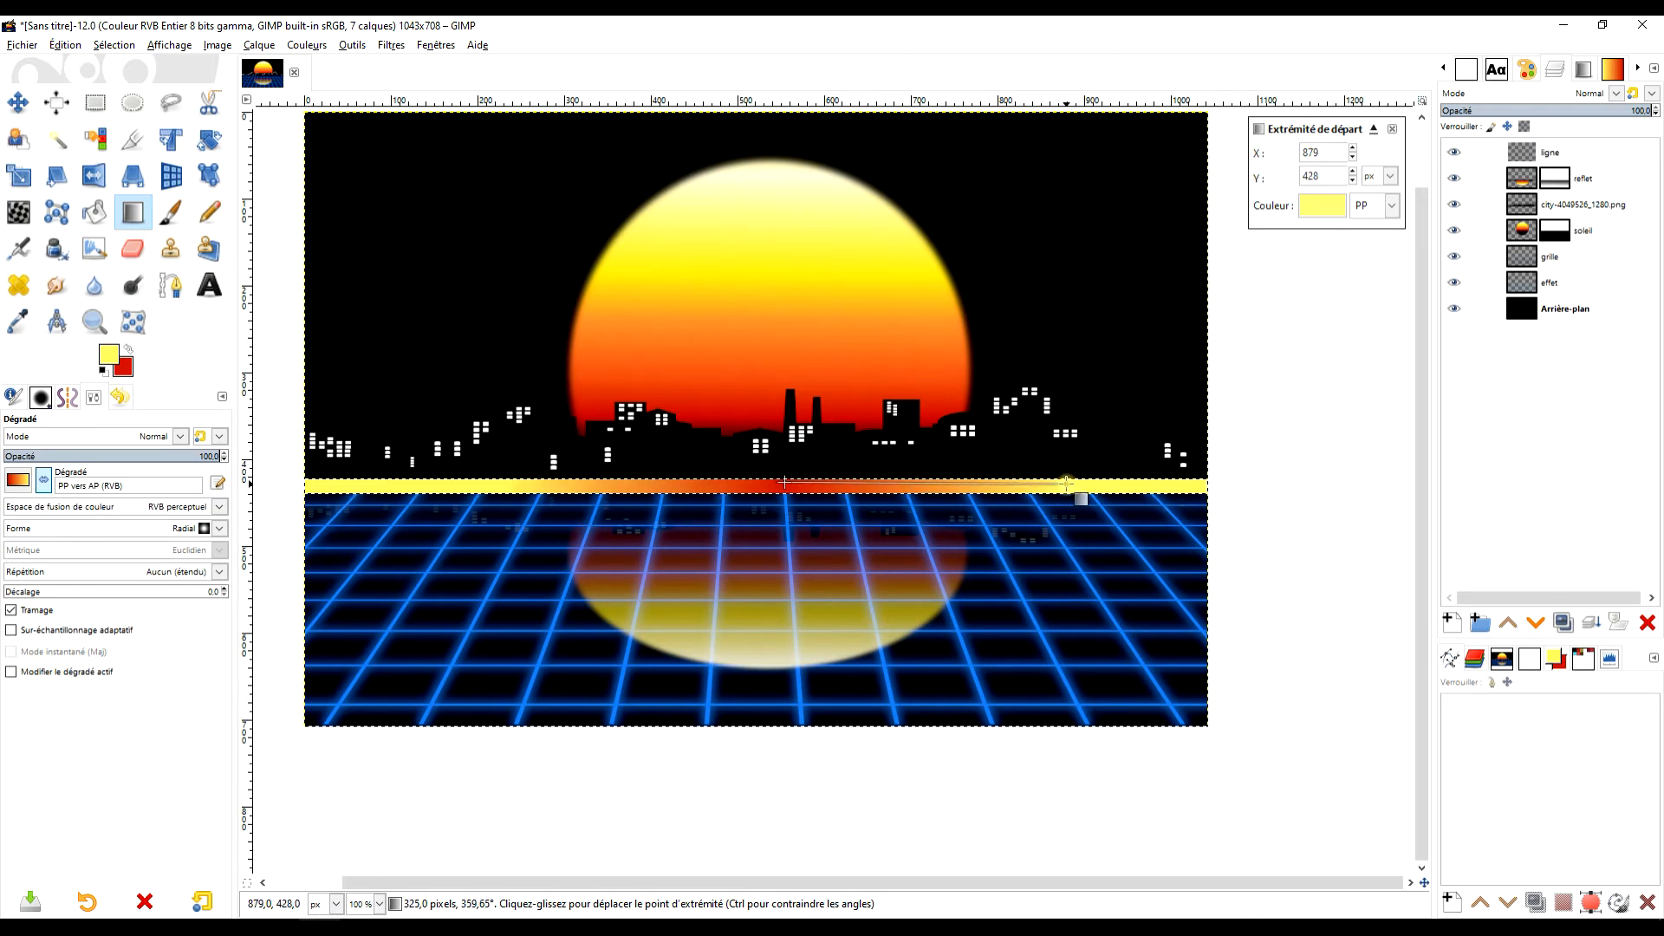
drag(785, 483, 778, 484)
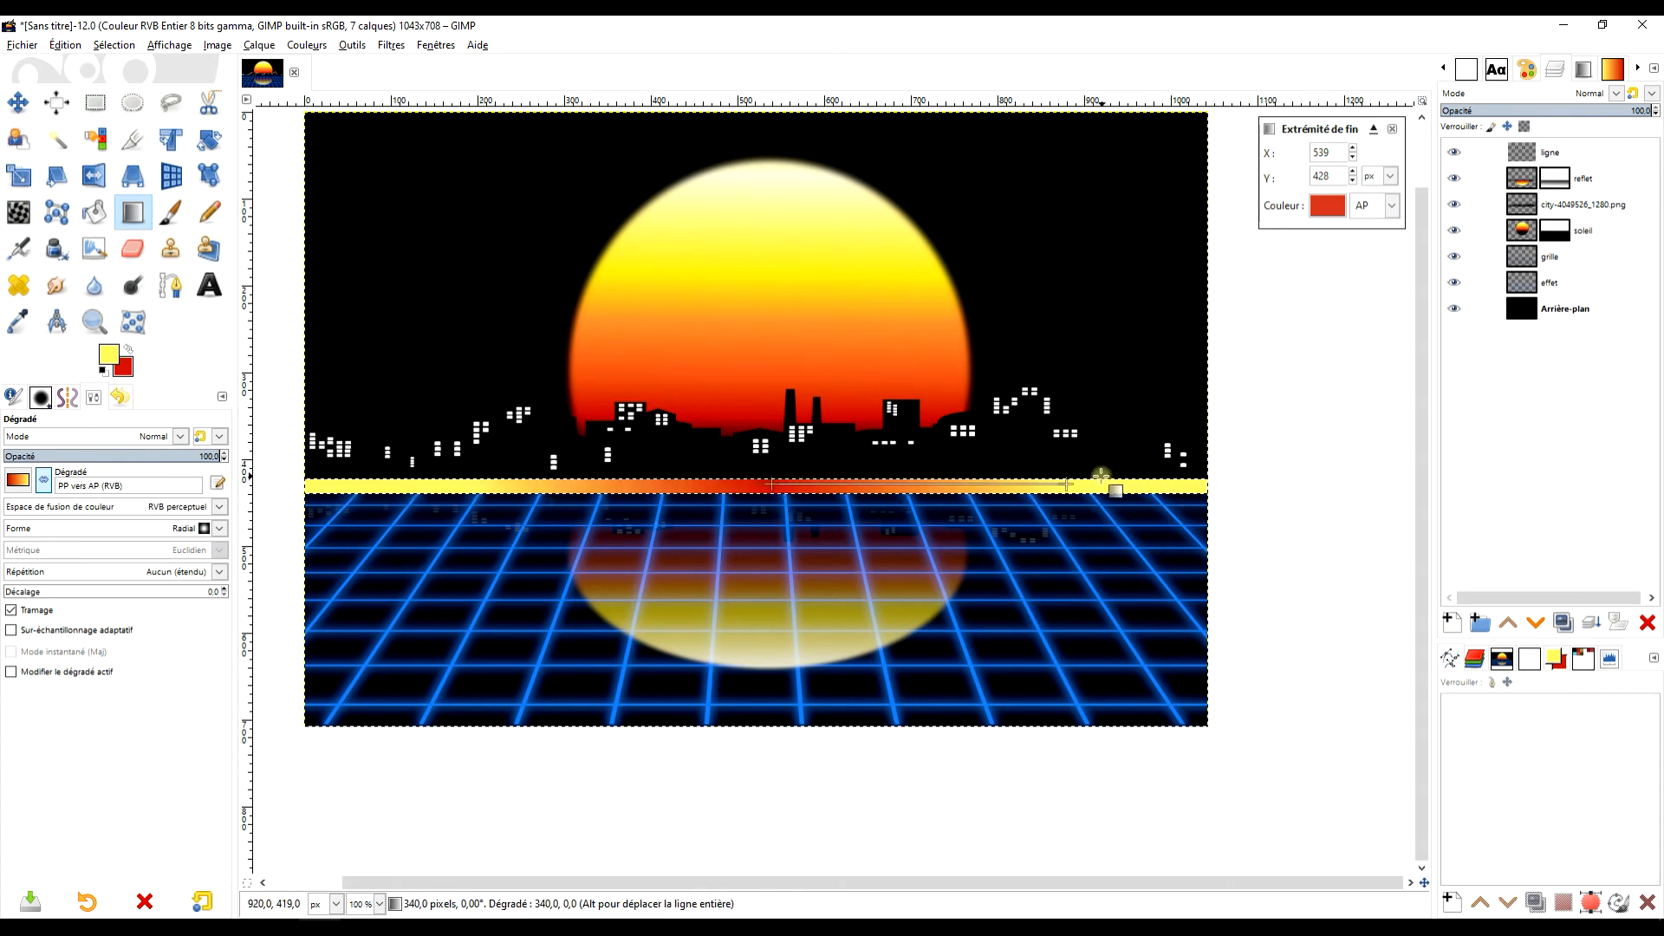
mouse_move(1085, 479)
mouse_down()
mouse_move(1105, 479)
mouse_move(1086, 480)
mouse_up()
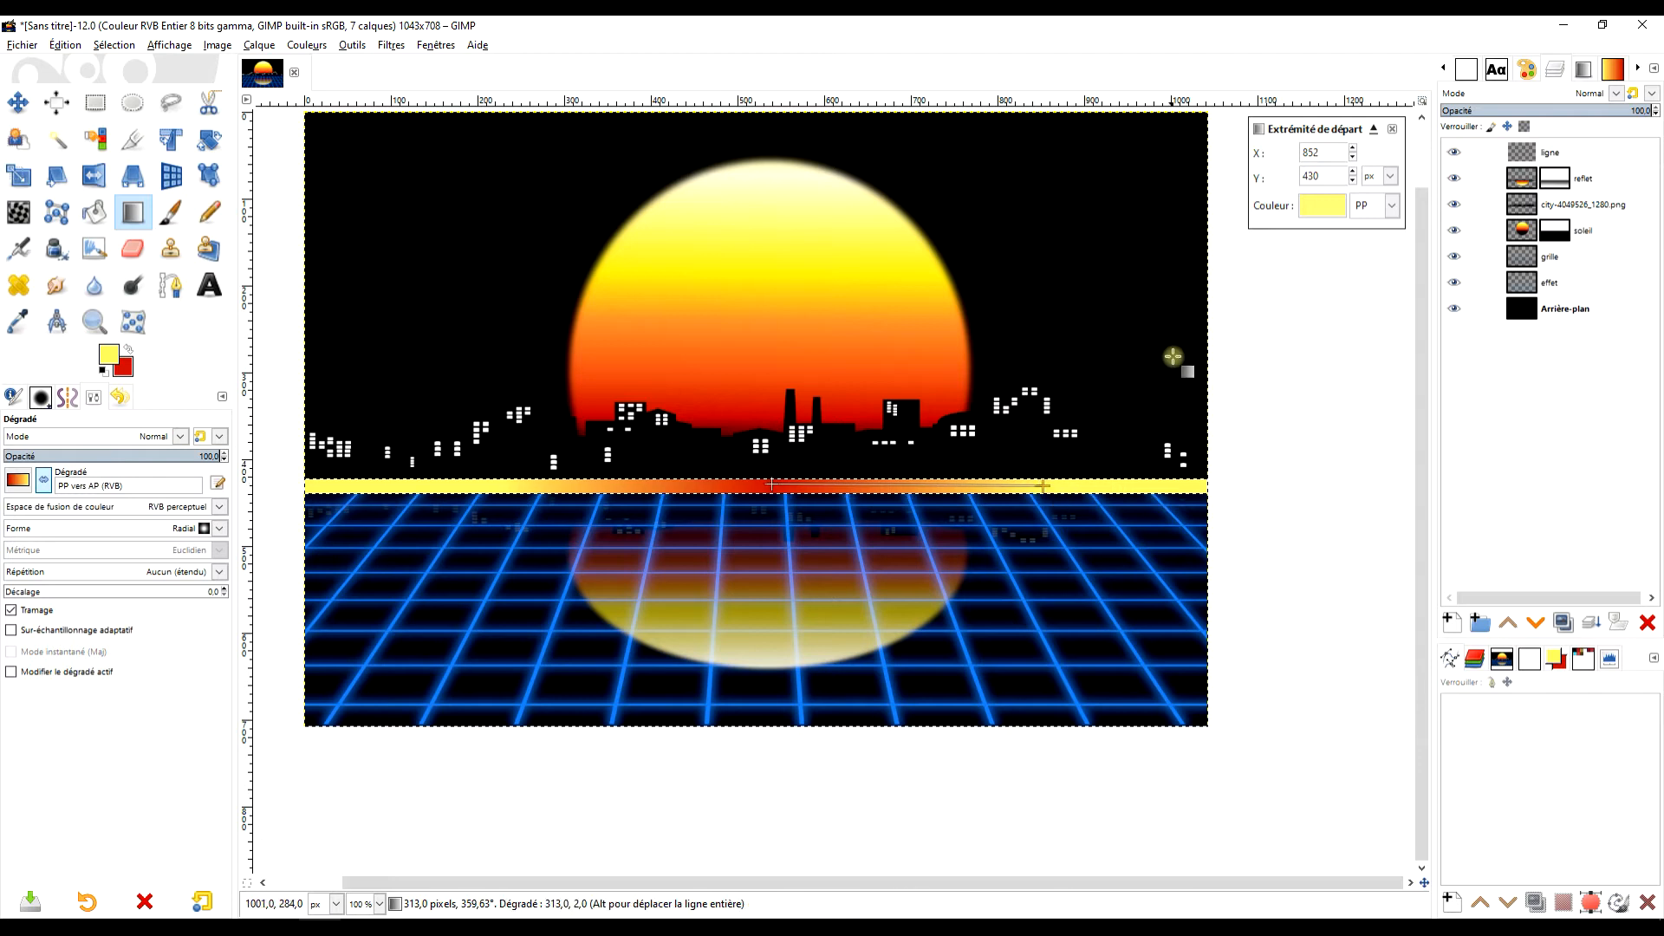
key(Return)
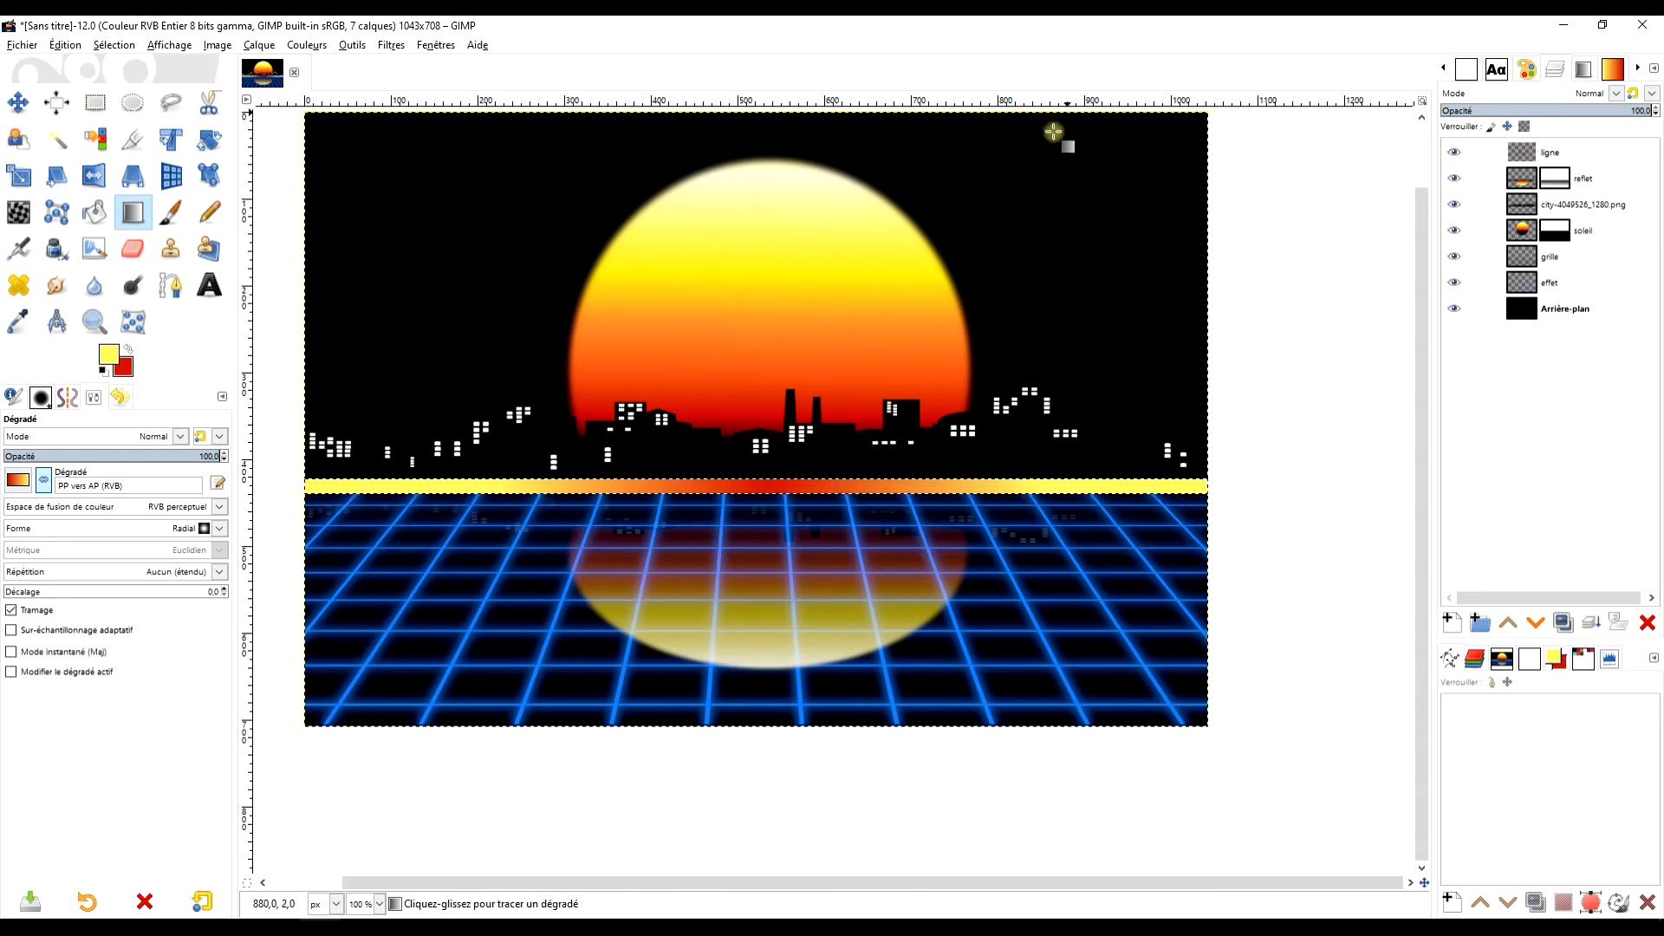
Clear the rectangular selection around the gradient strip on the ligne layer, leaving nothing selected
click(1527, 152)
click(97, 97)
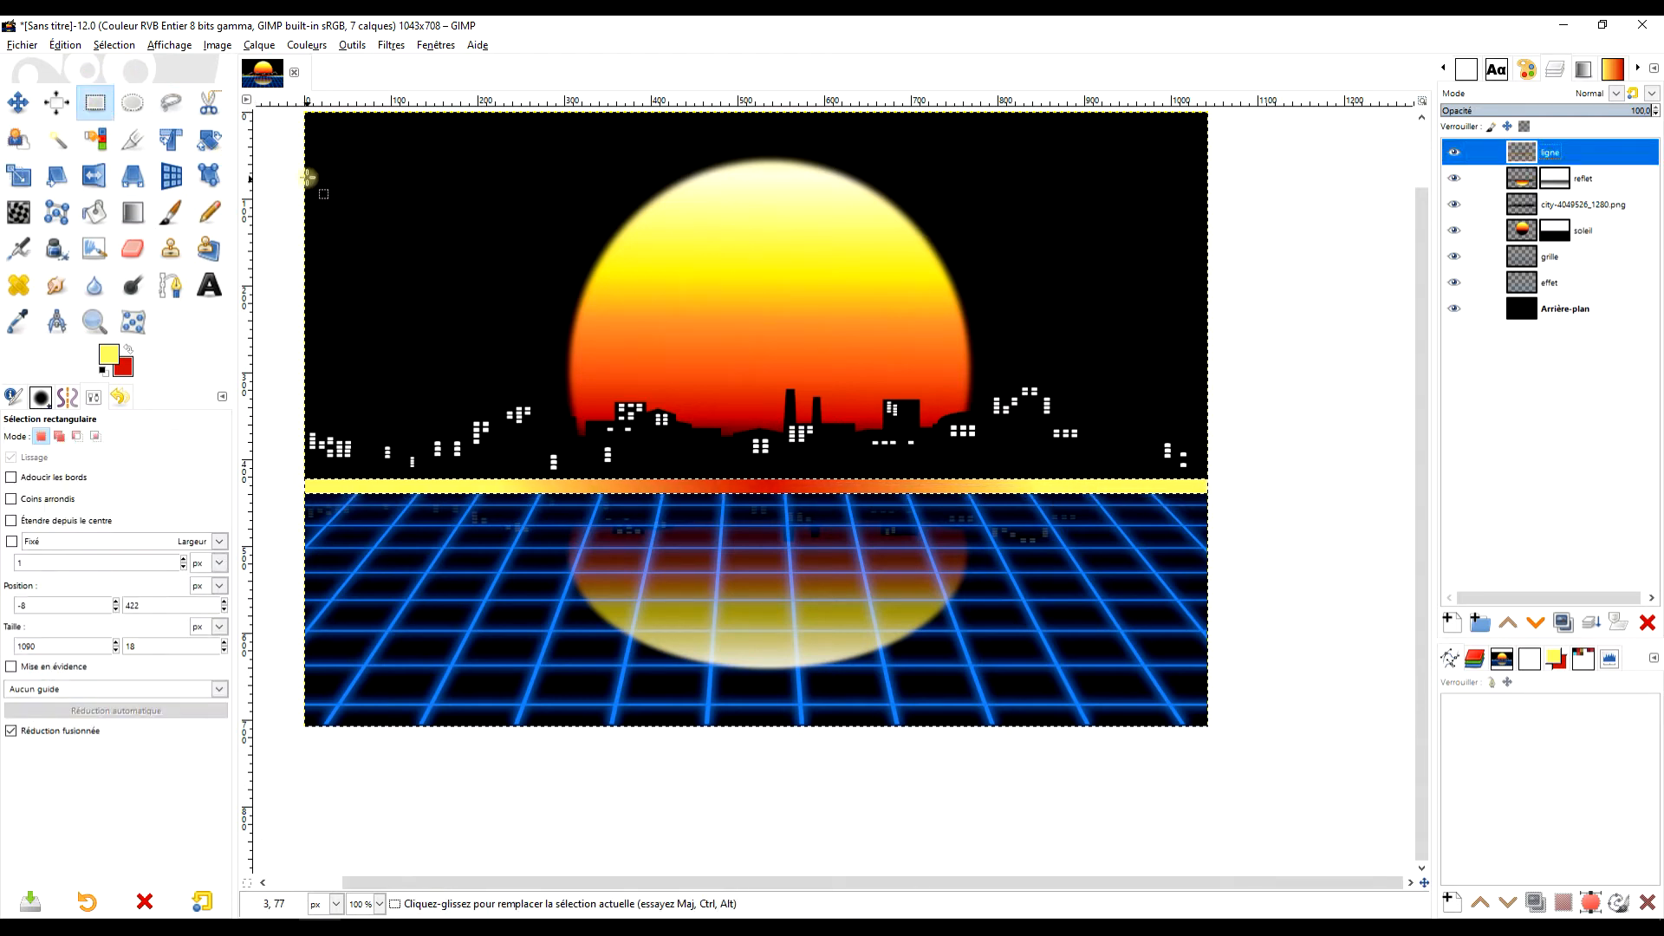
click(113, 45)
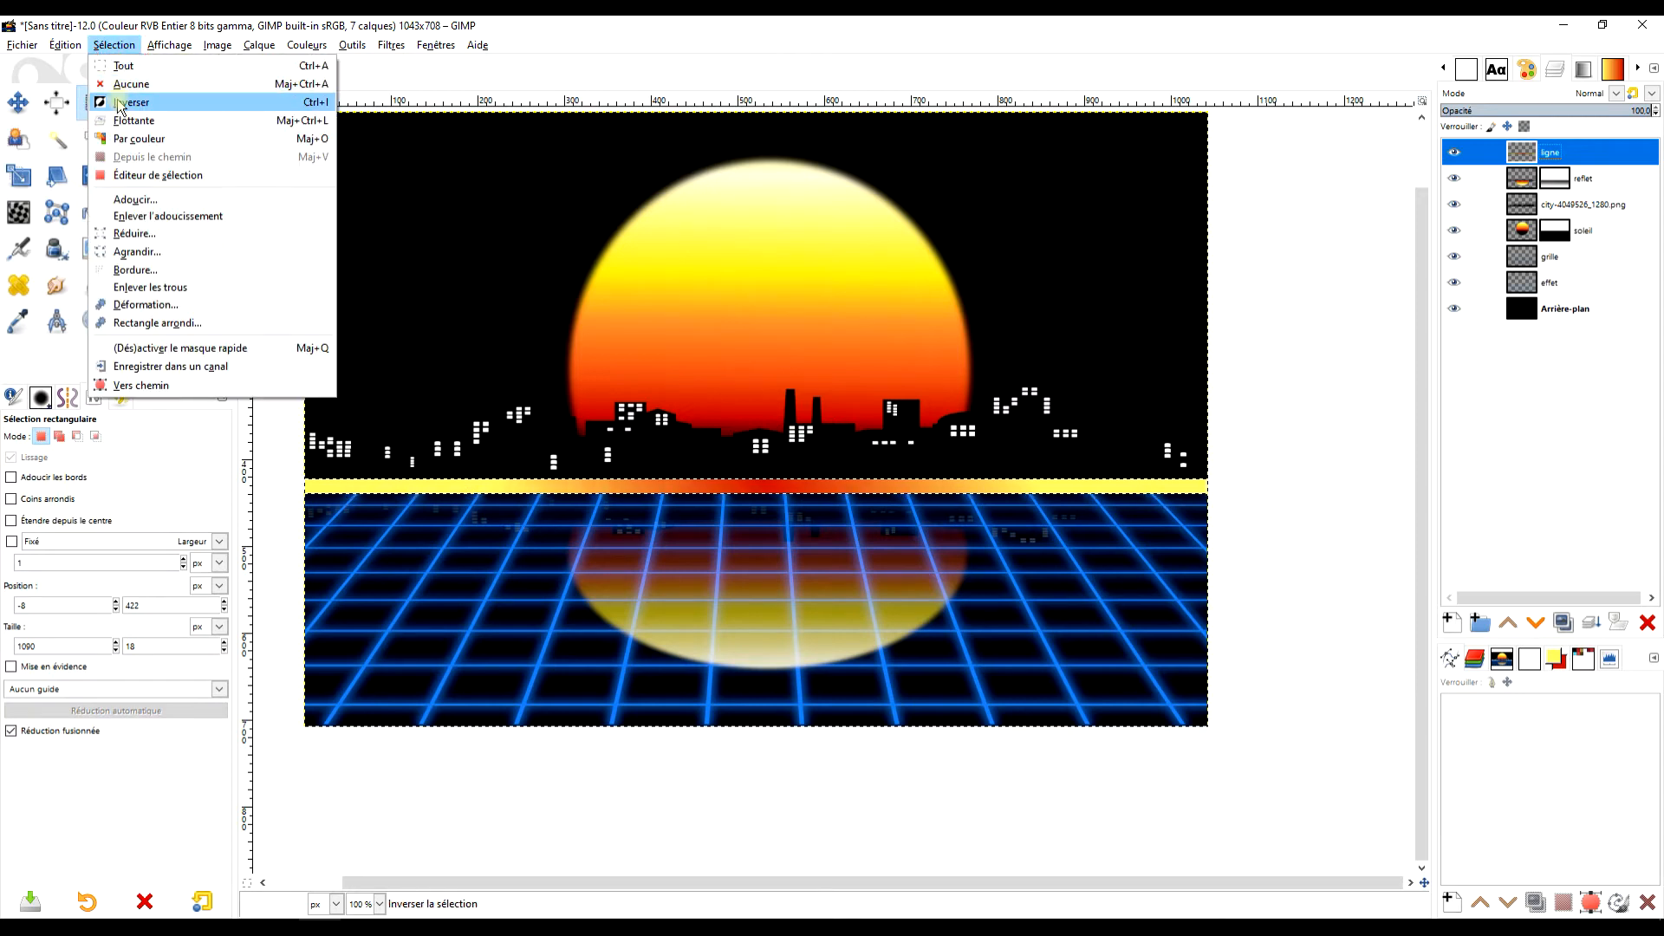
click(121, 97)
click(65, 44)
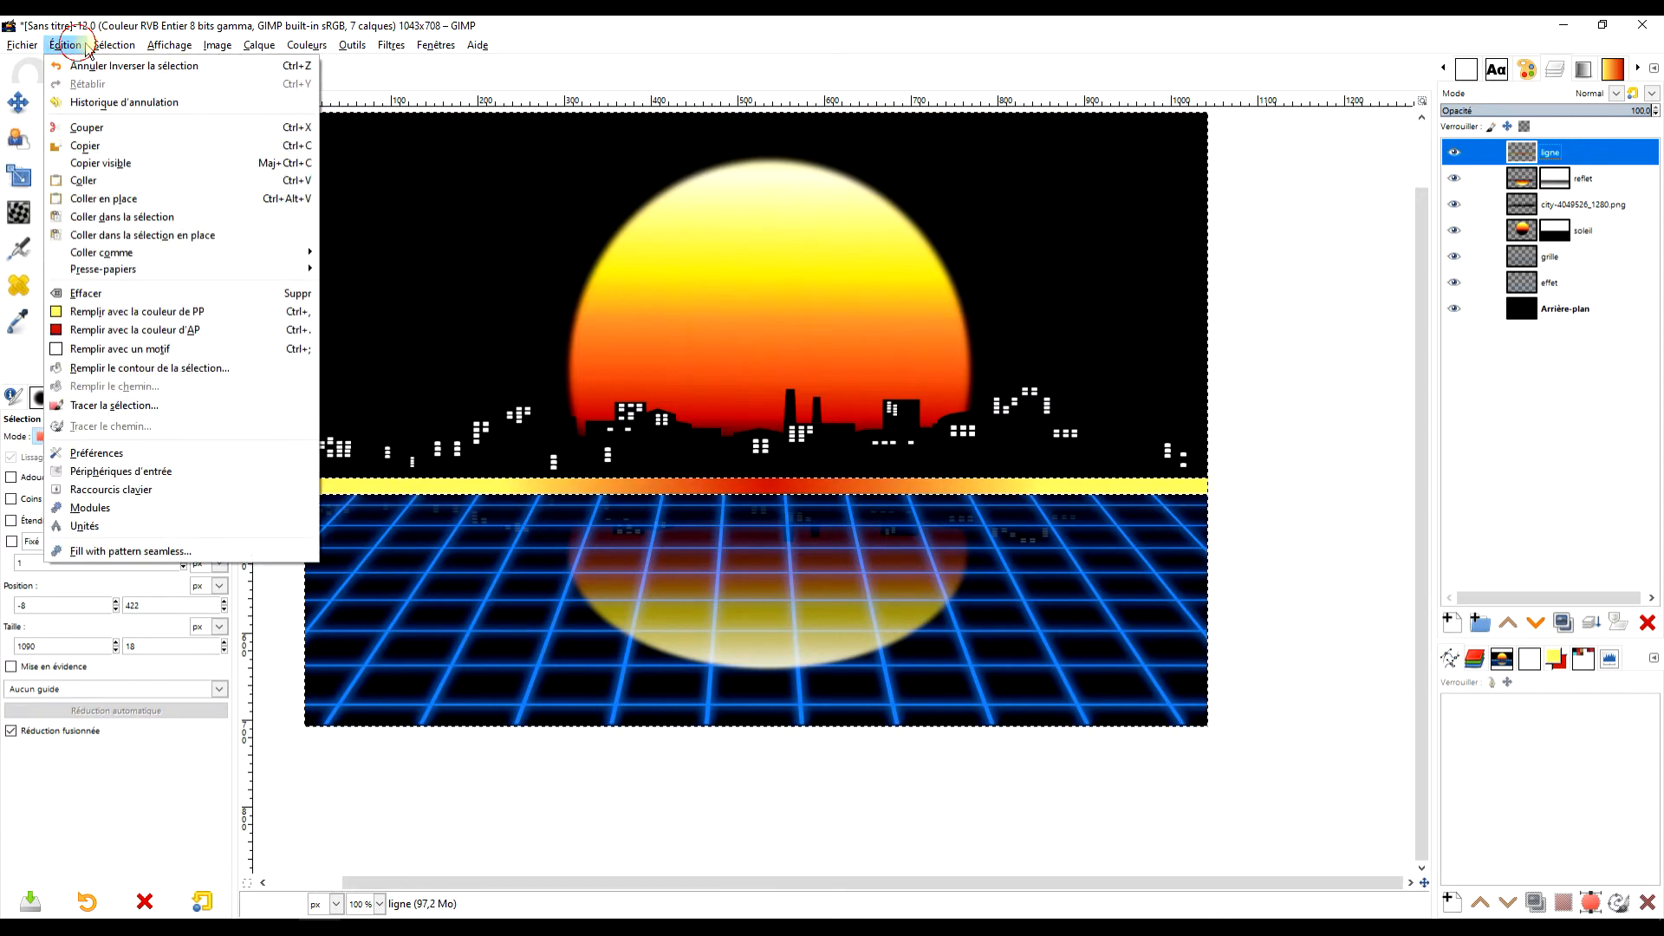
mouse_move(113, 44)
click(129, 85)
Apply a Gaussian blur (Flou gaussien) of about 6.40 in X and Y to the ligne layer
click(391, 44)
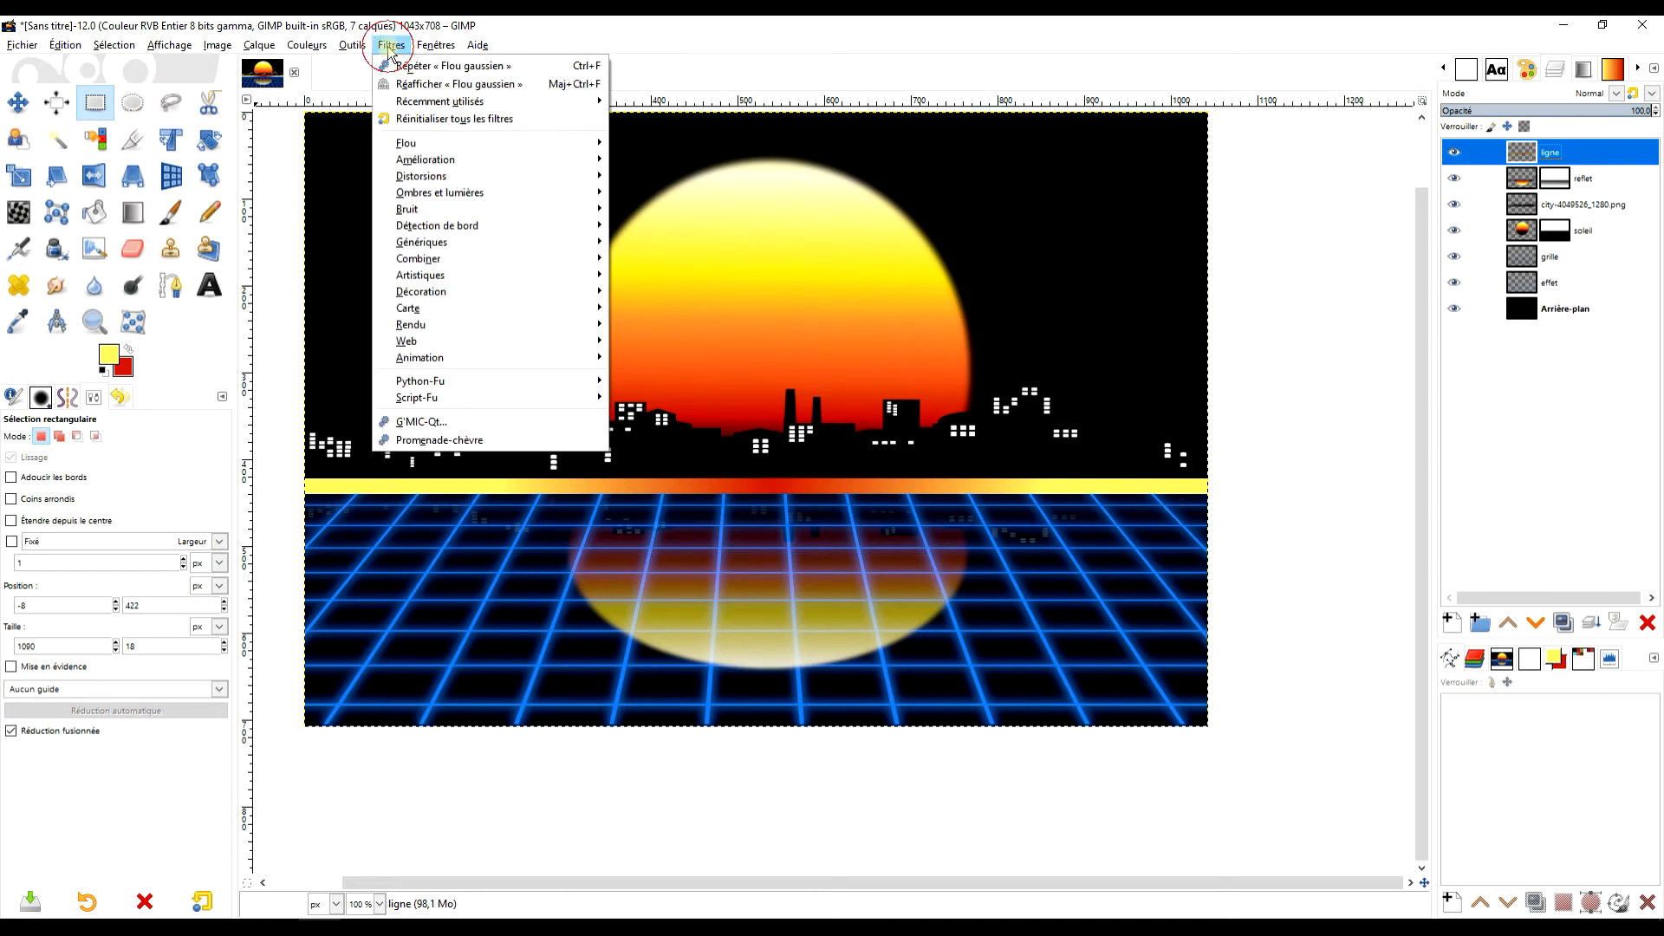
mouse_move(511, 143)
click(664, 162)
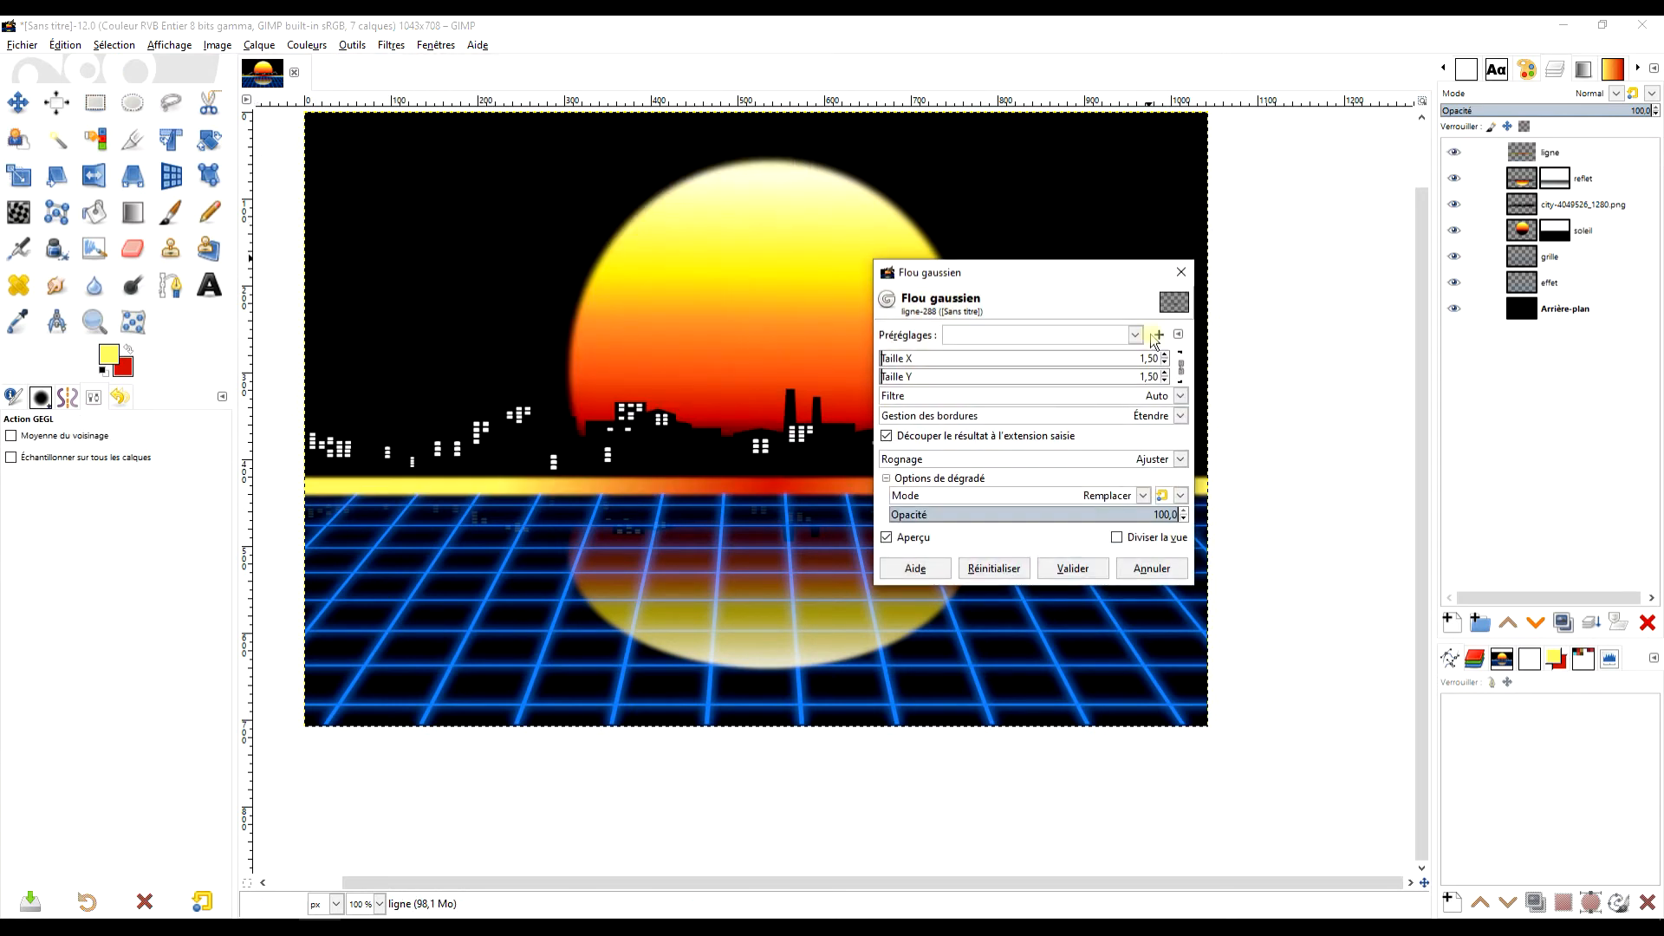
click(934, 358)
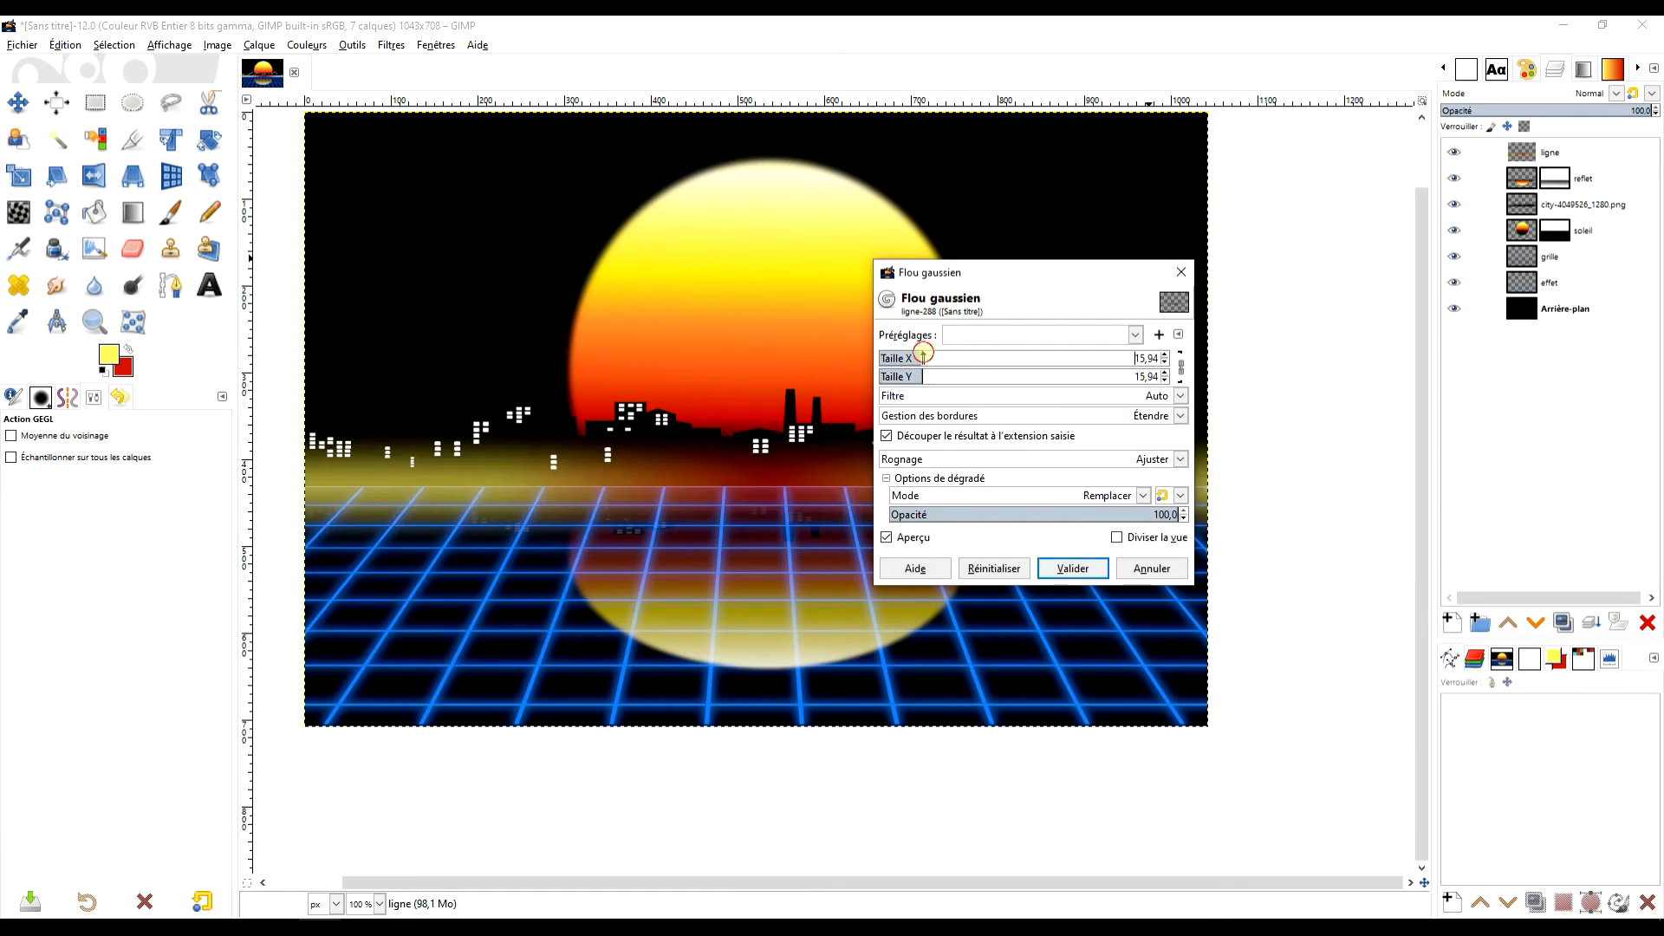
drag(923, 354, 890, 358)
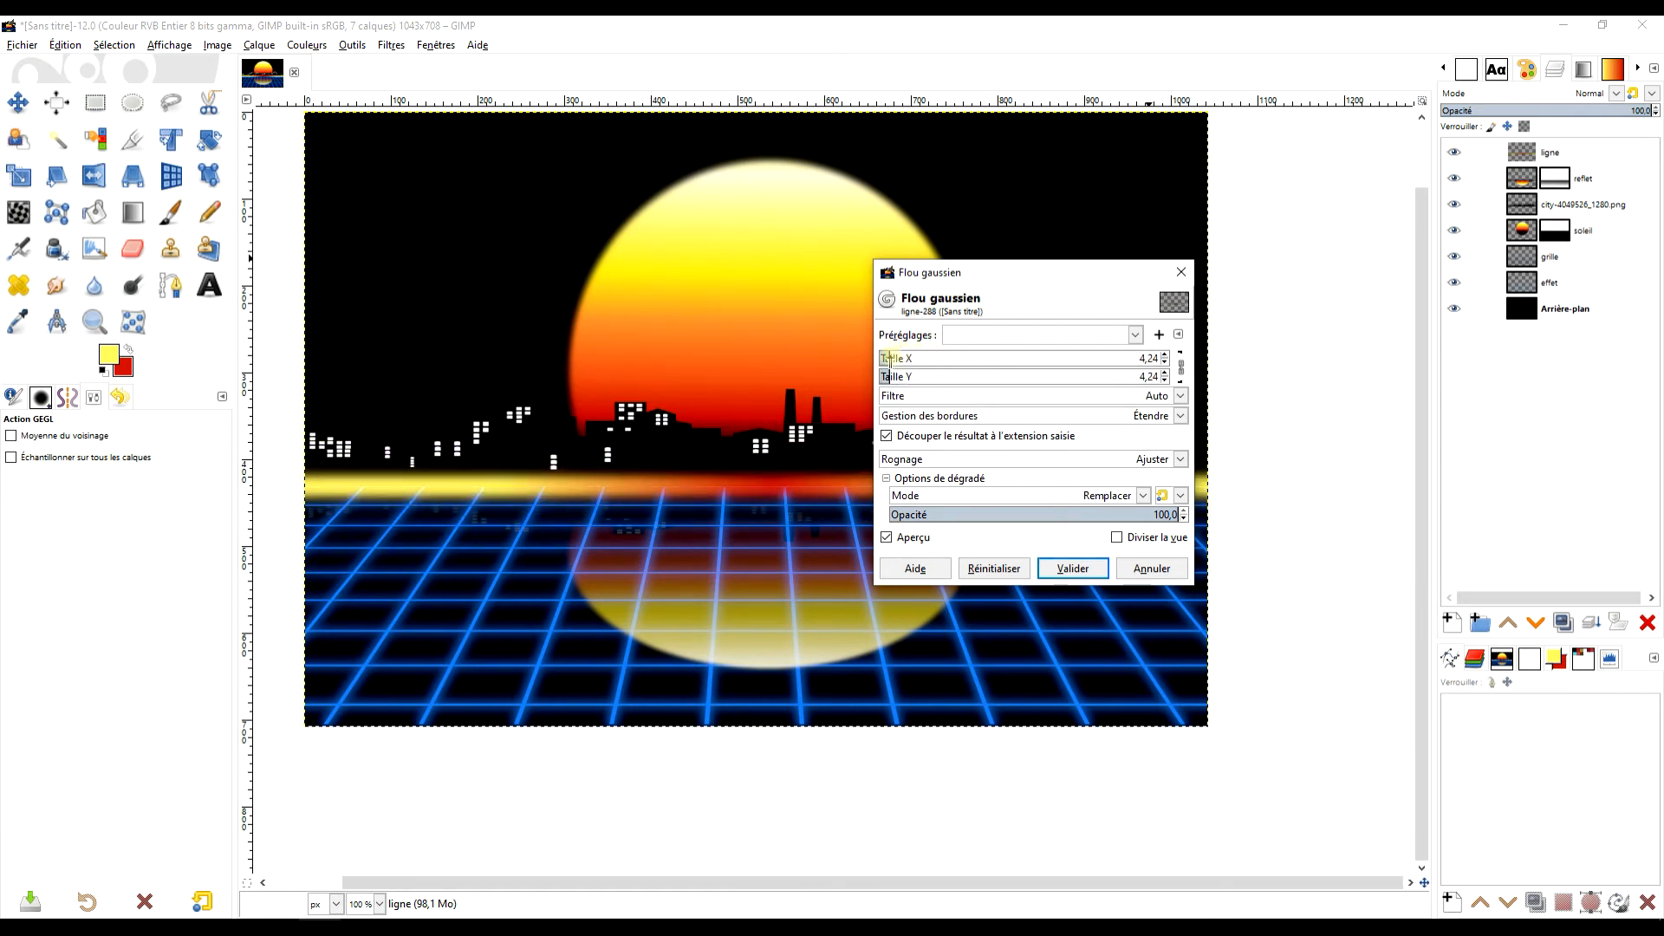
drag(979, 279, 964, 559)
mouse_move(881, 645)
mouse_down()
mouse_move(859, 643)
mouse_move(880, 643)
mouse_up()
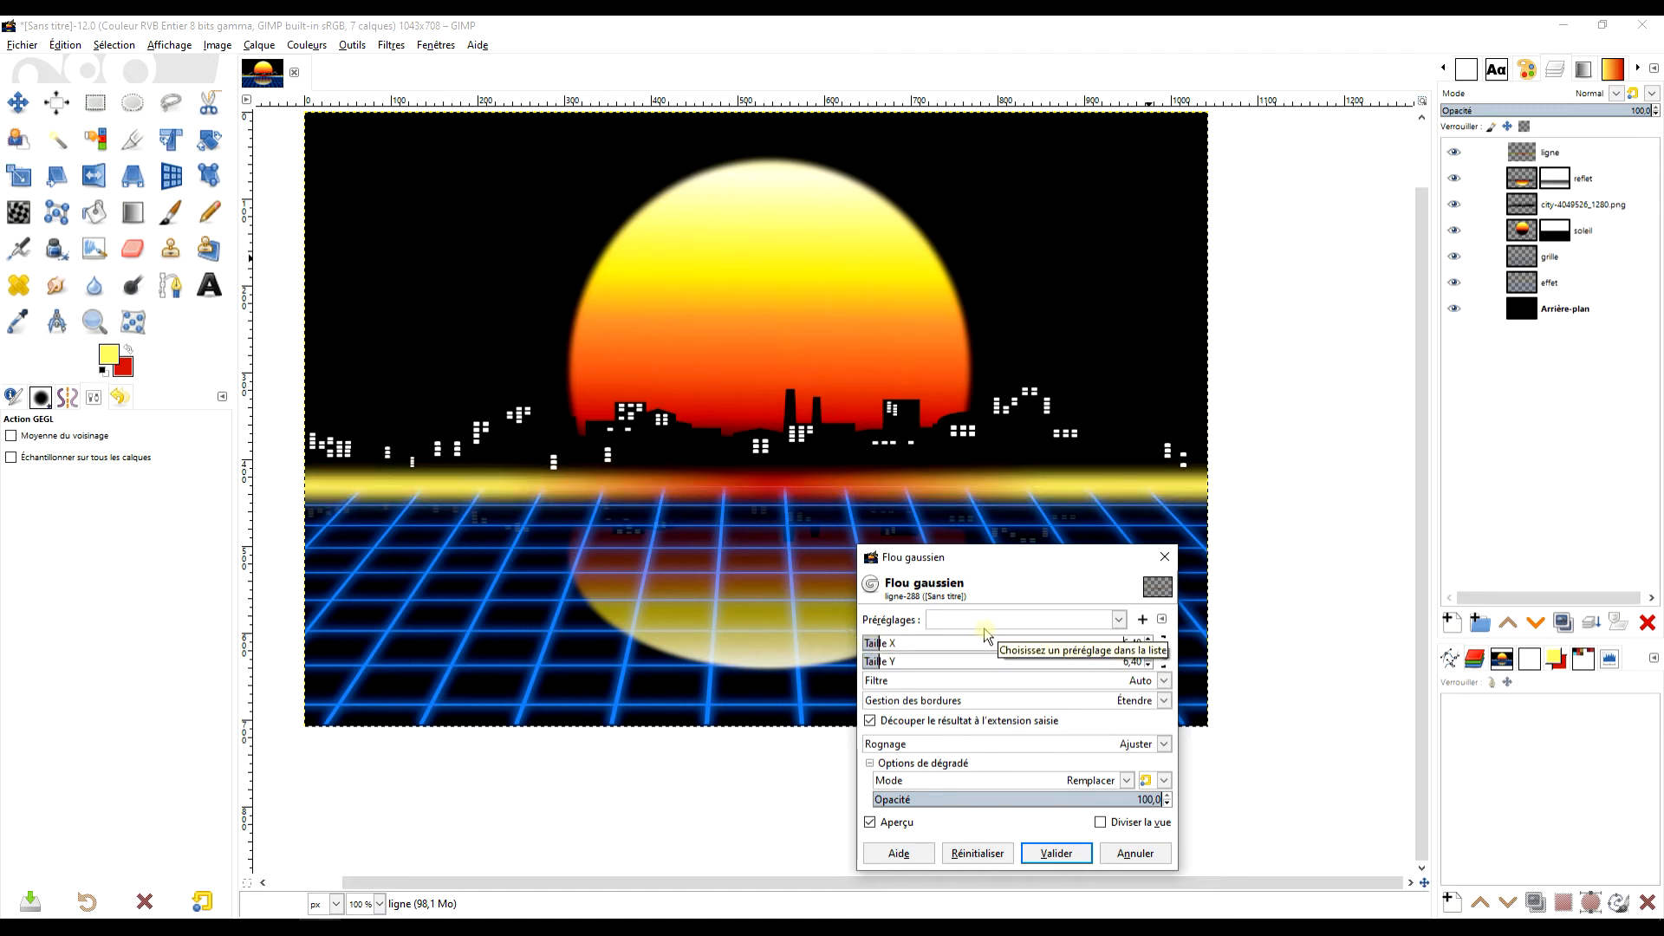
click(1055, 853)
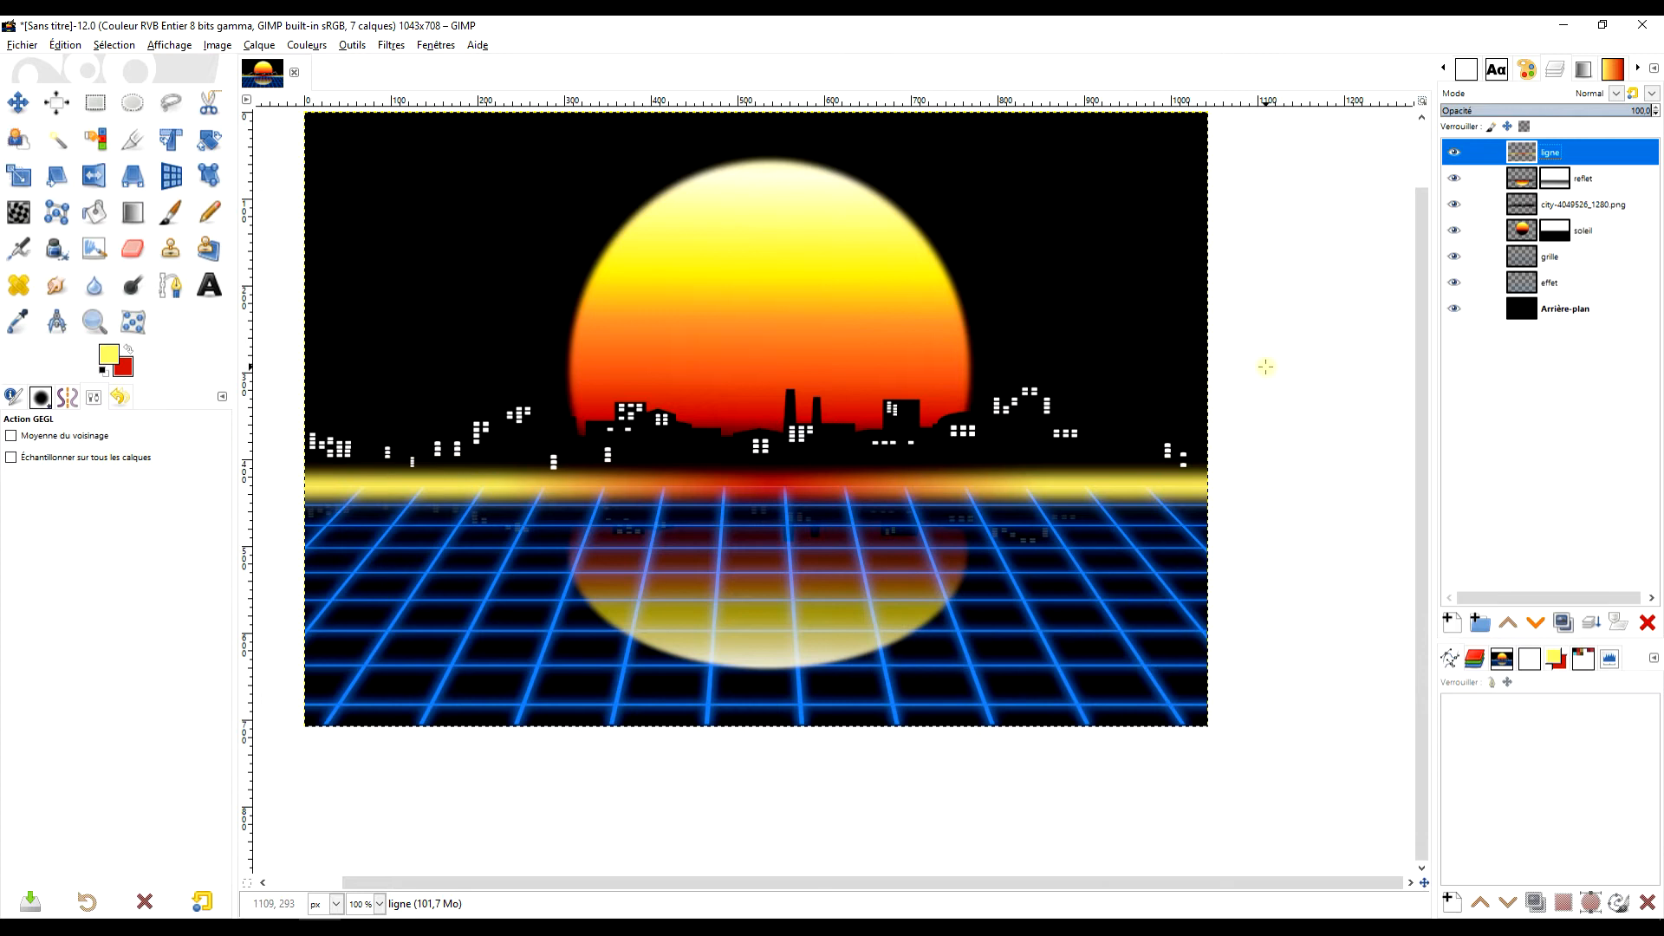
click(19, 176)
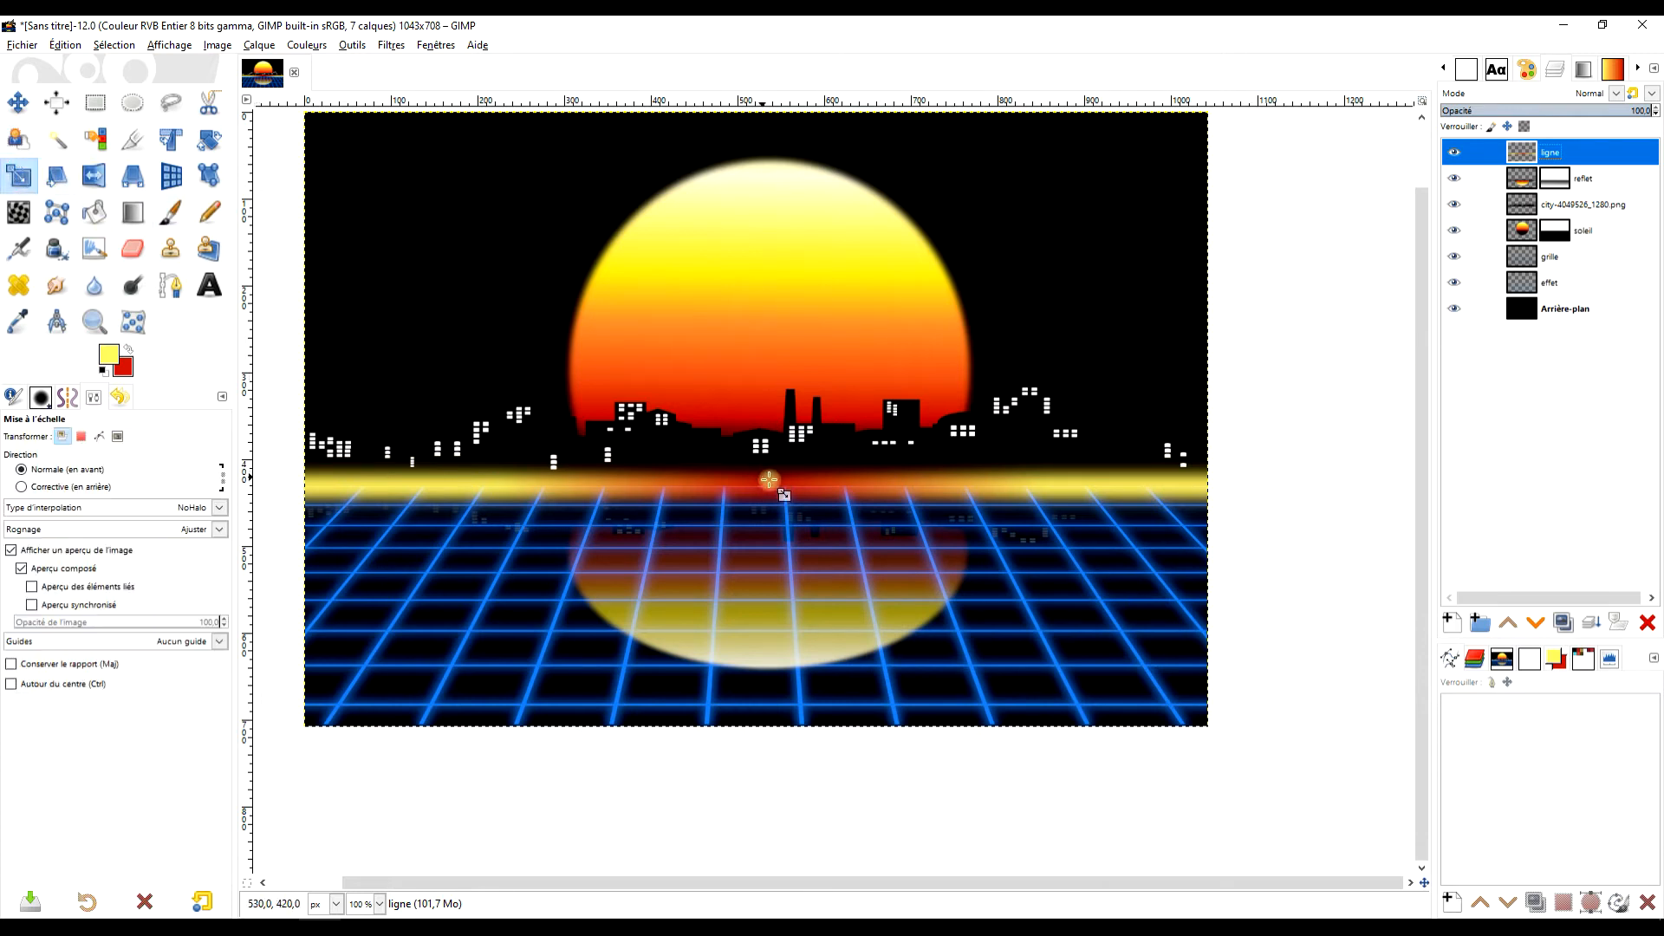
click(781, 480)
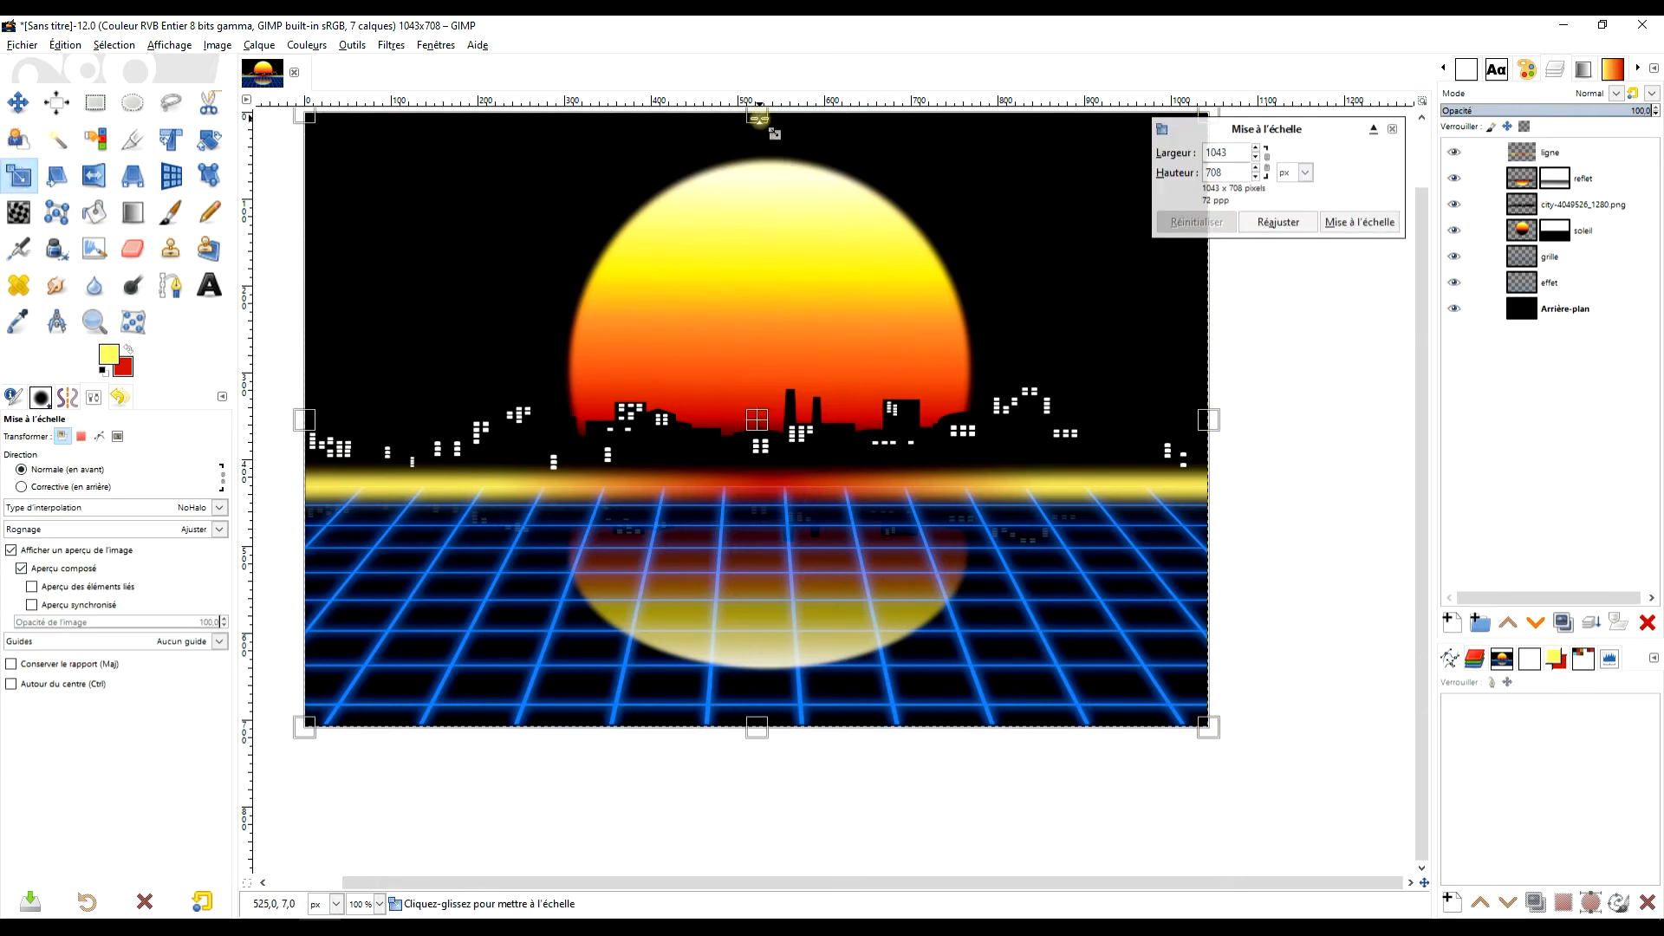
click(1394, 132)
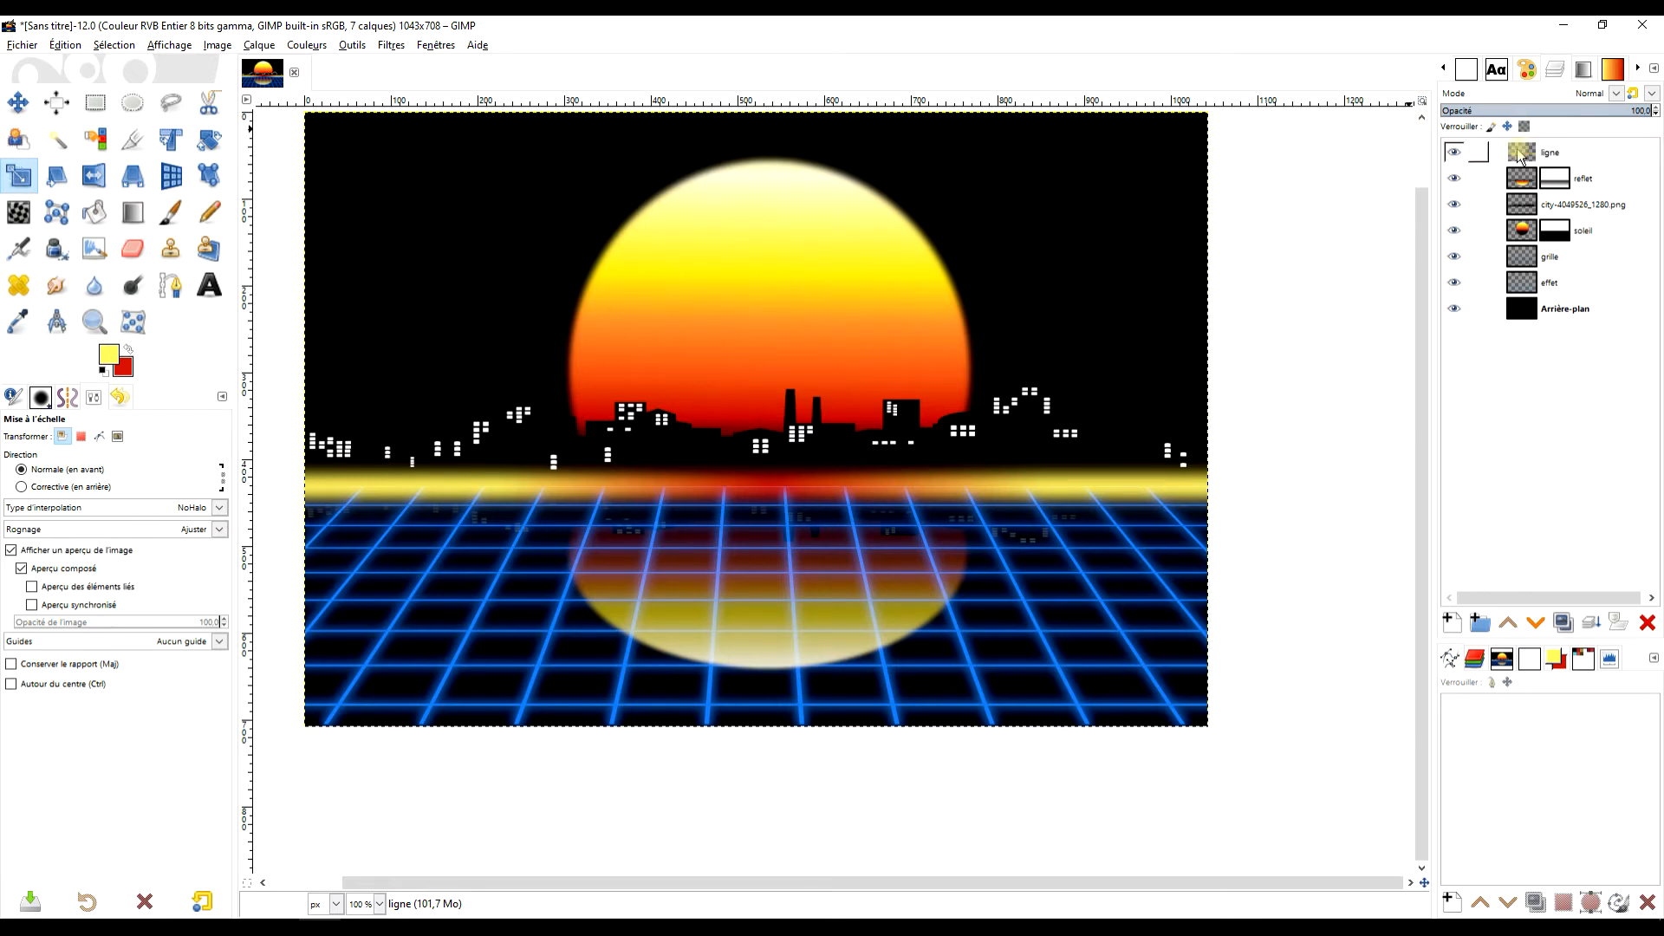
Crop the ligne layer to its content and scale it down to 1043 × 22 px, centred on the horizon
click(254, 46)
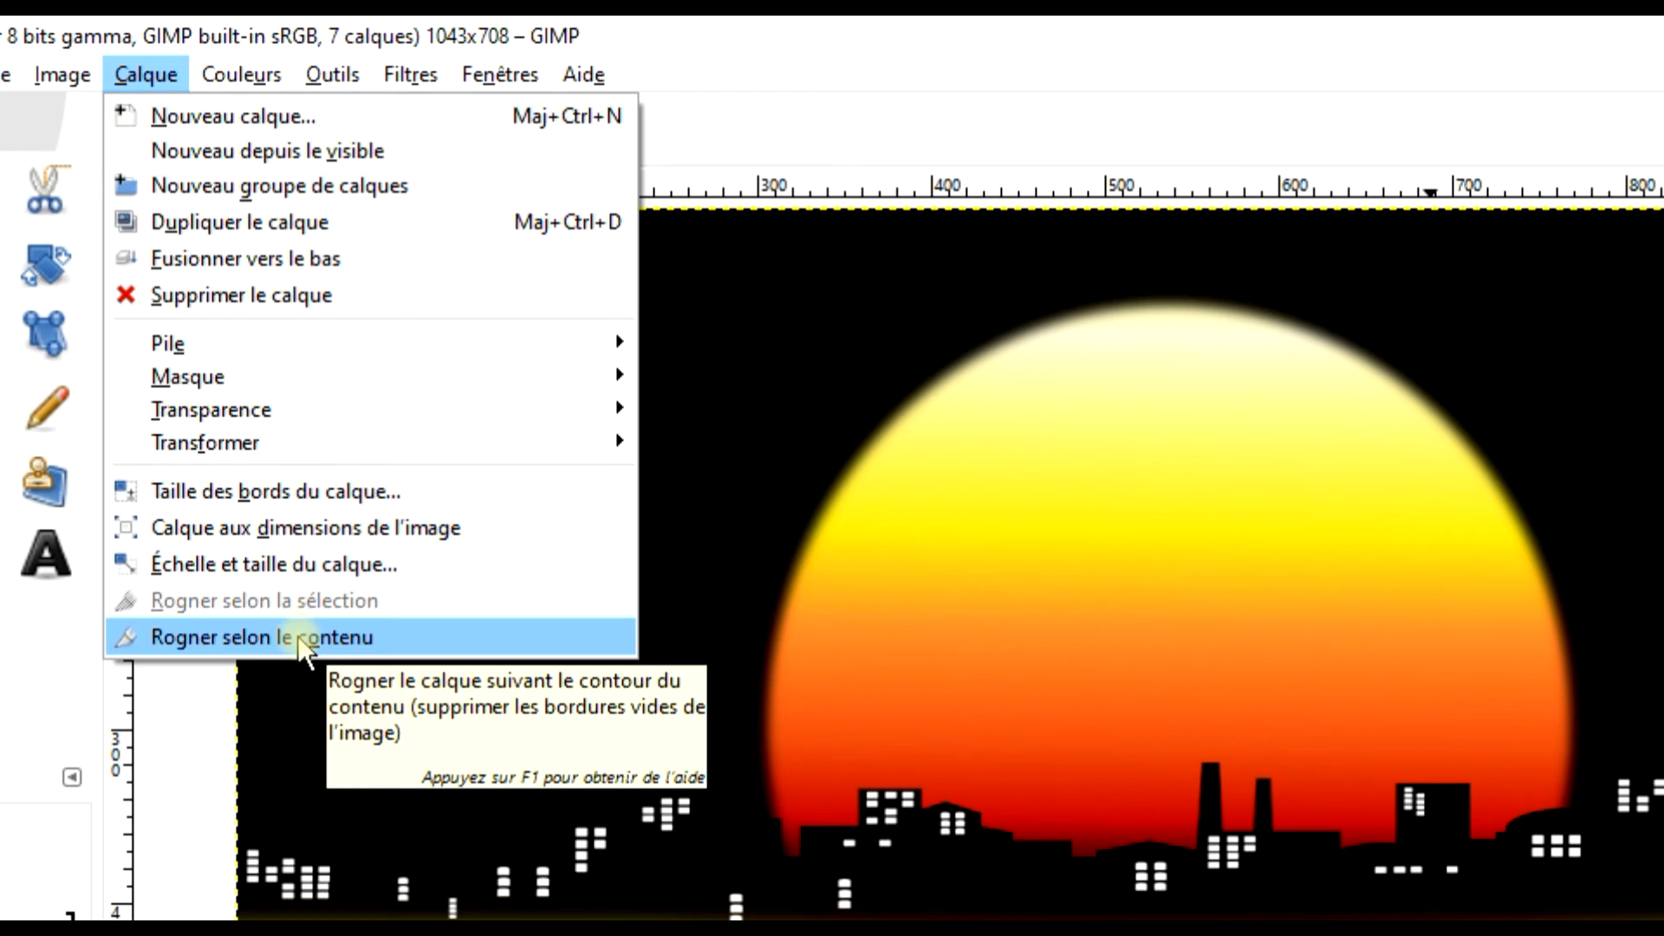
click(301, 638)
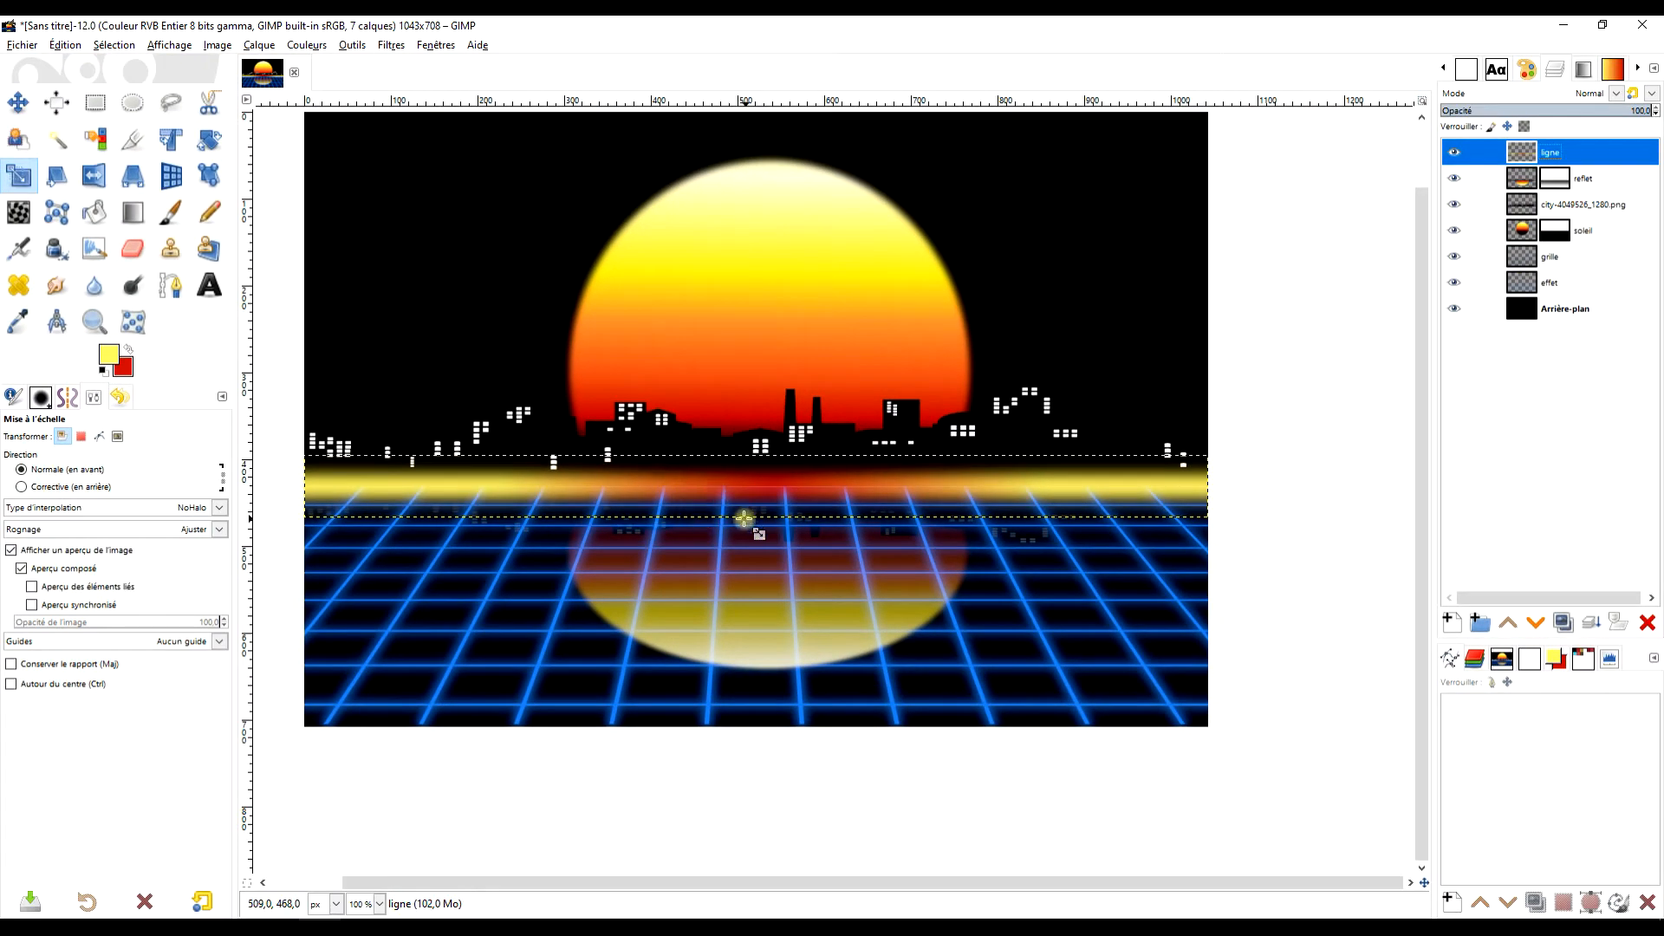
click(783, 479)
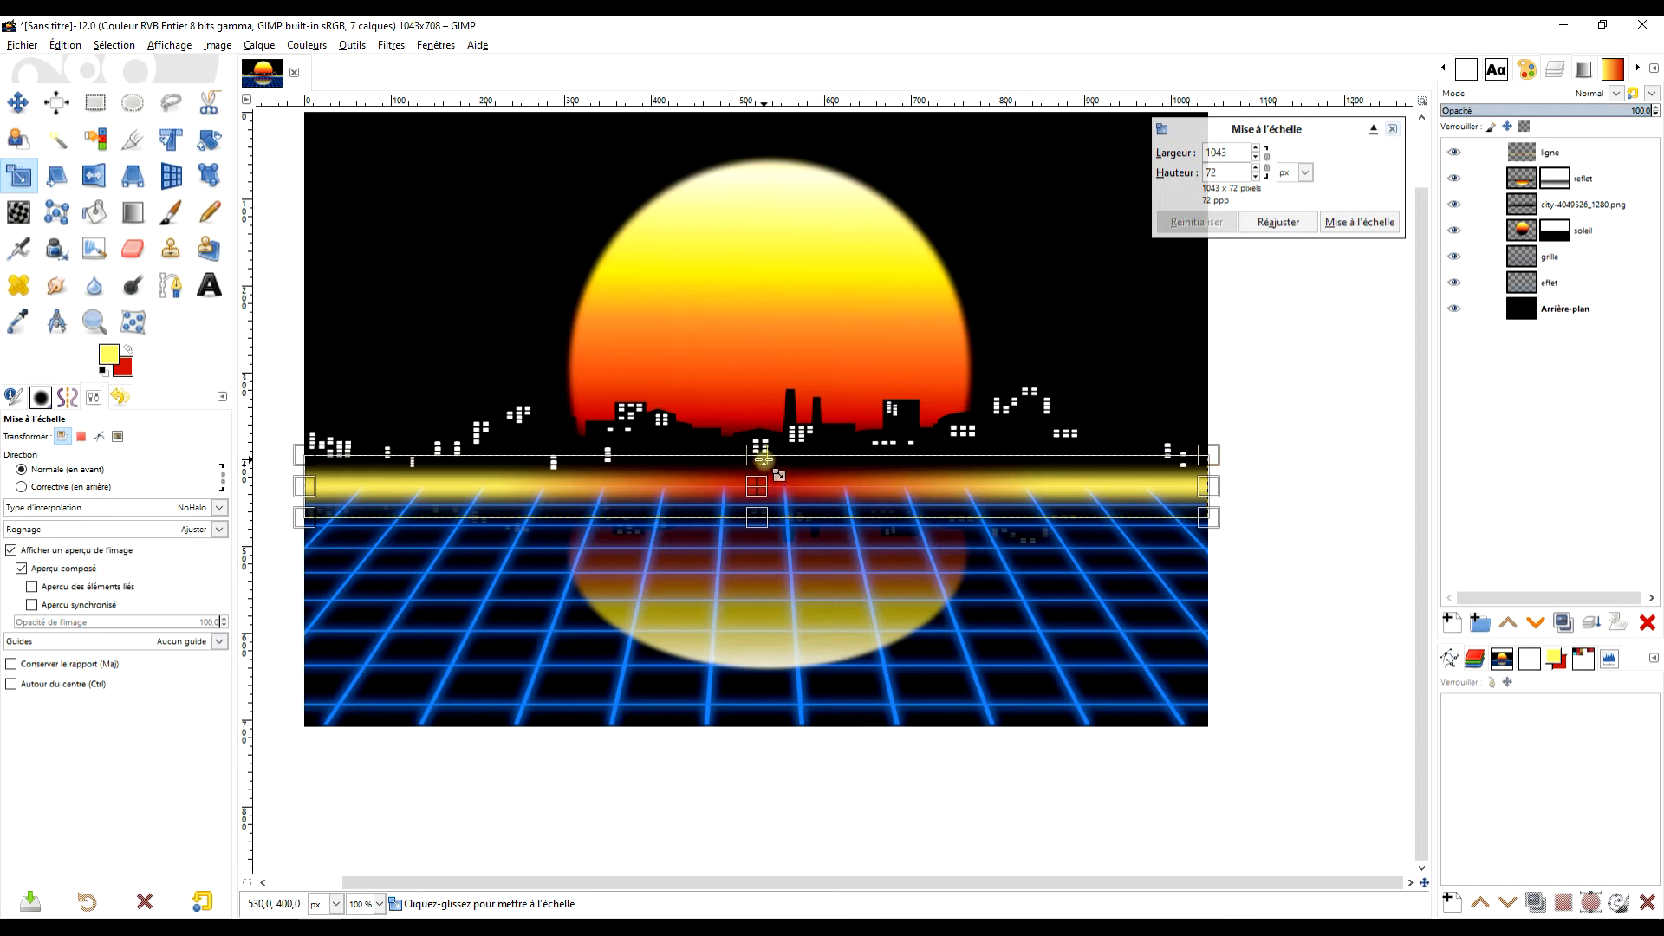
drag(761, 466, 756, 501)
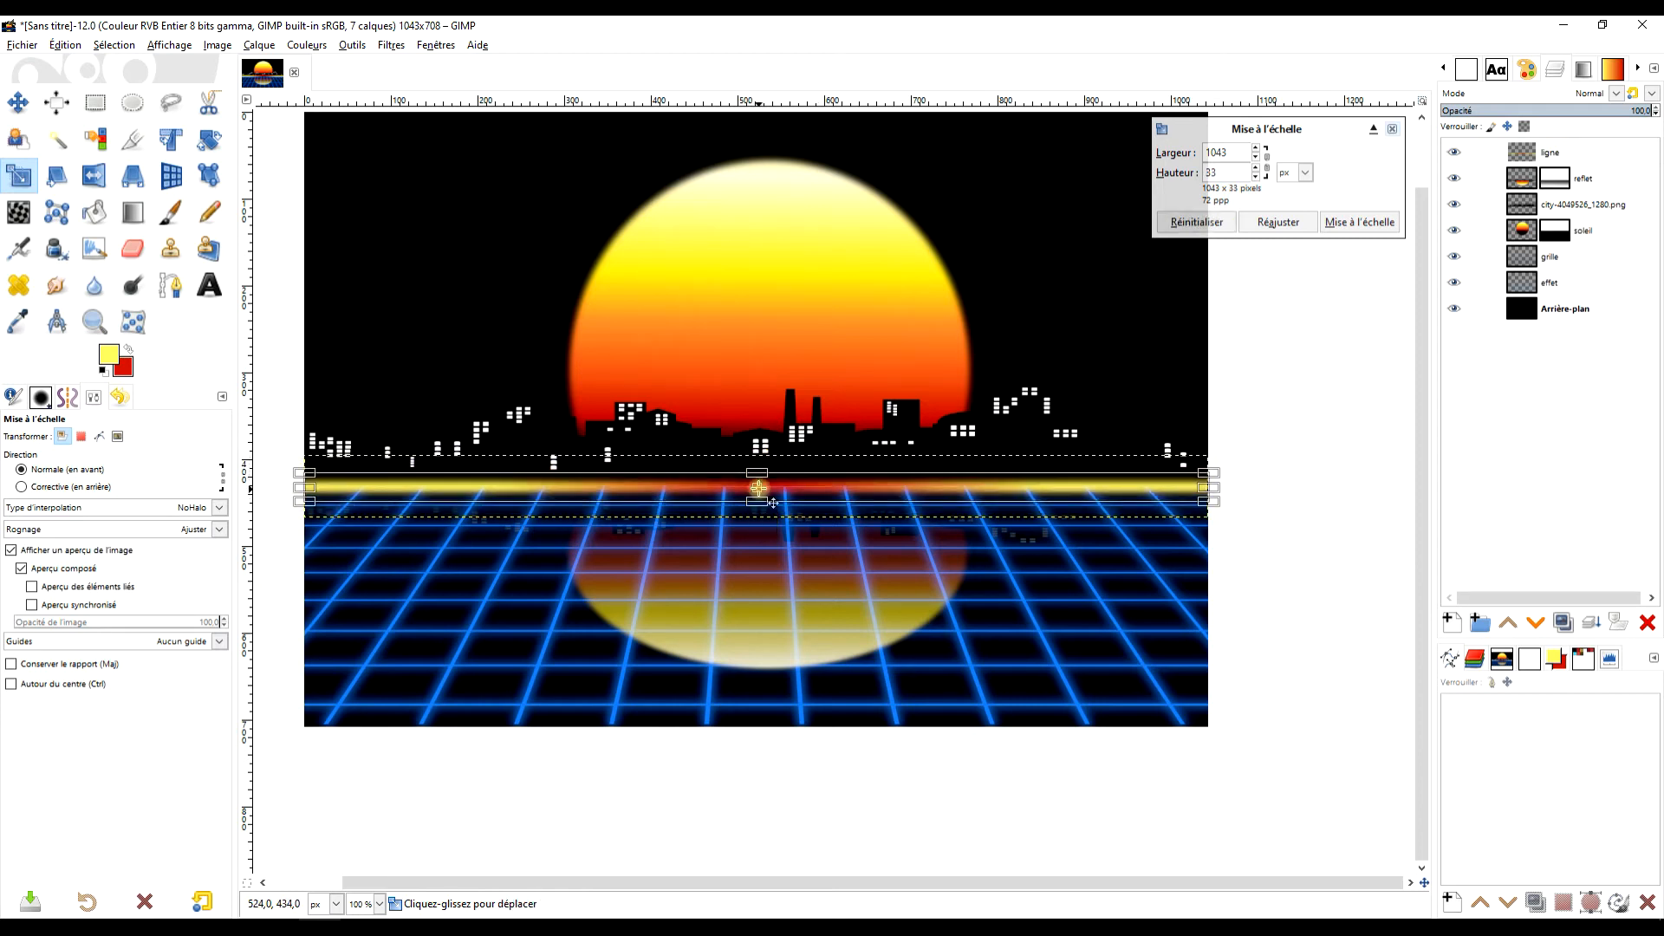
scroll(772, 502, up, 1)
drag(774, 439, 766, 457)
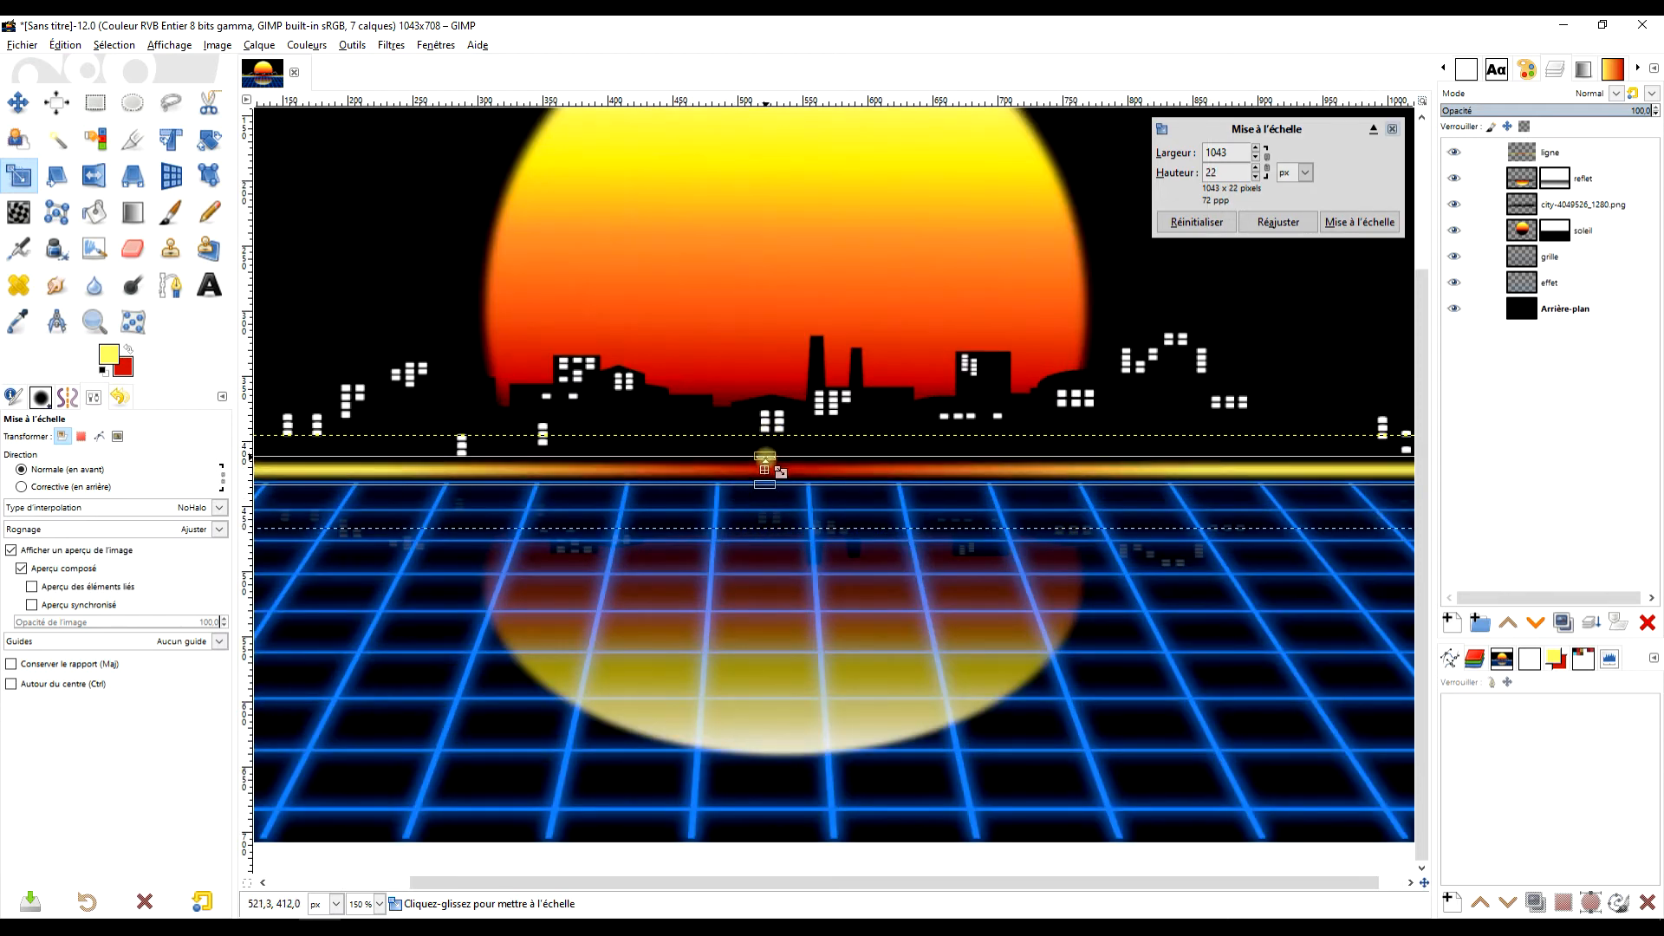
click(1358, 223)
scroll(1122, 463, down, 2)
scroll(1088, 483, up, 1)
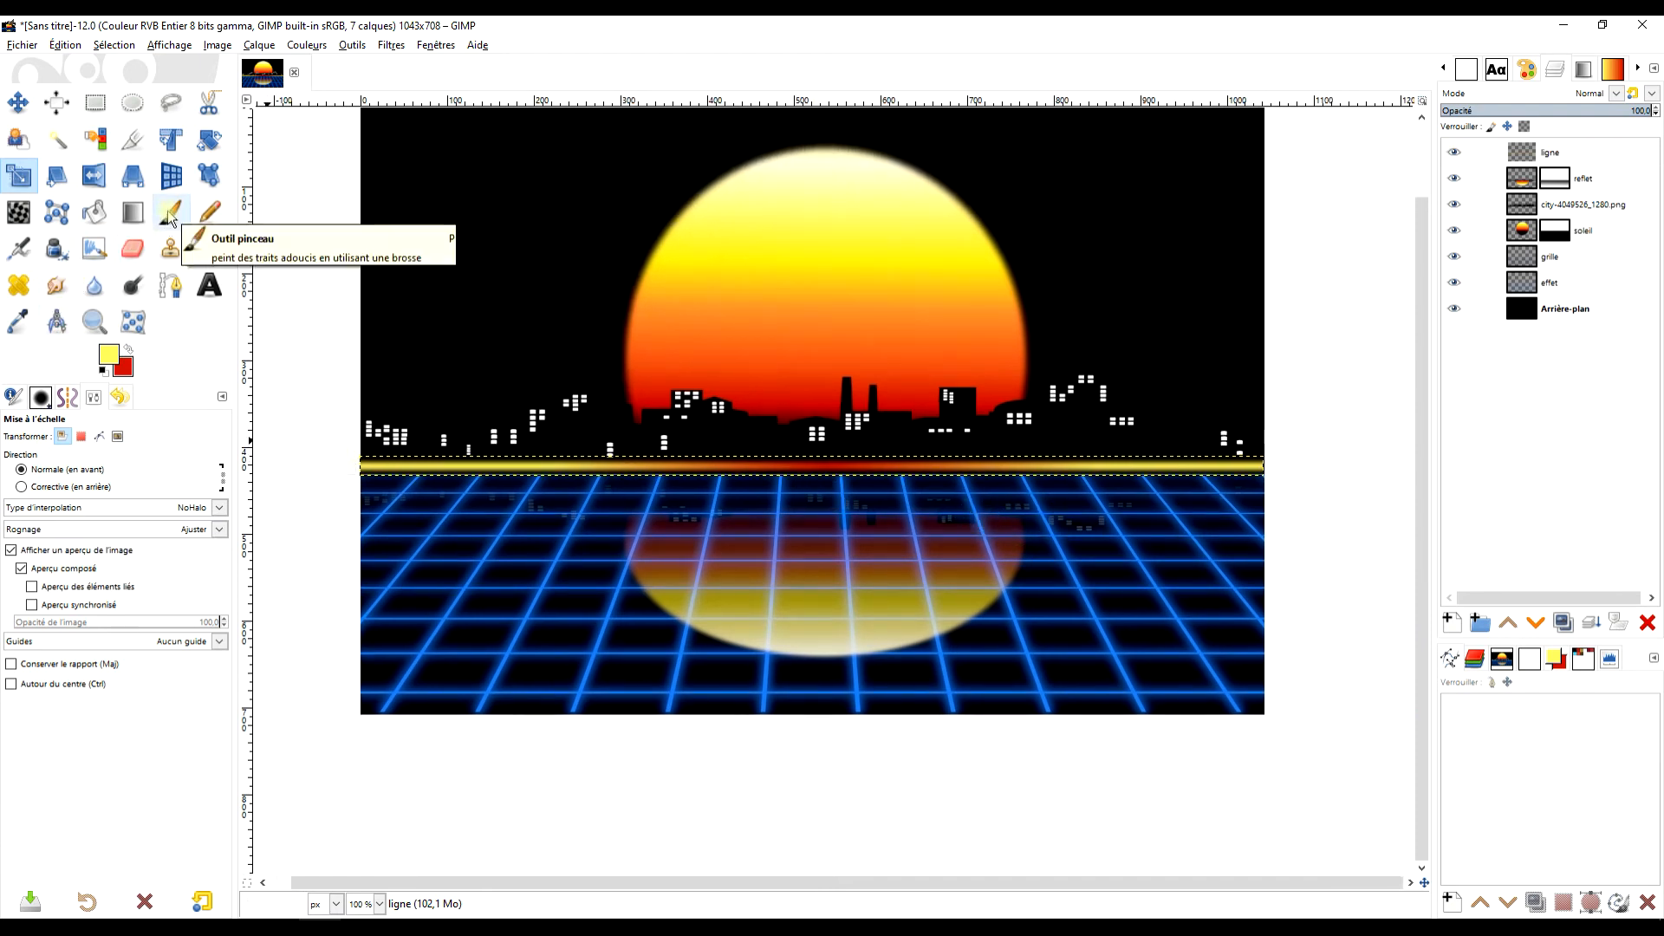
Fade the left end of the horizon line with a straight Eraser stroke at opacity 15.2 and brush size 84
click(135, 253)
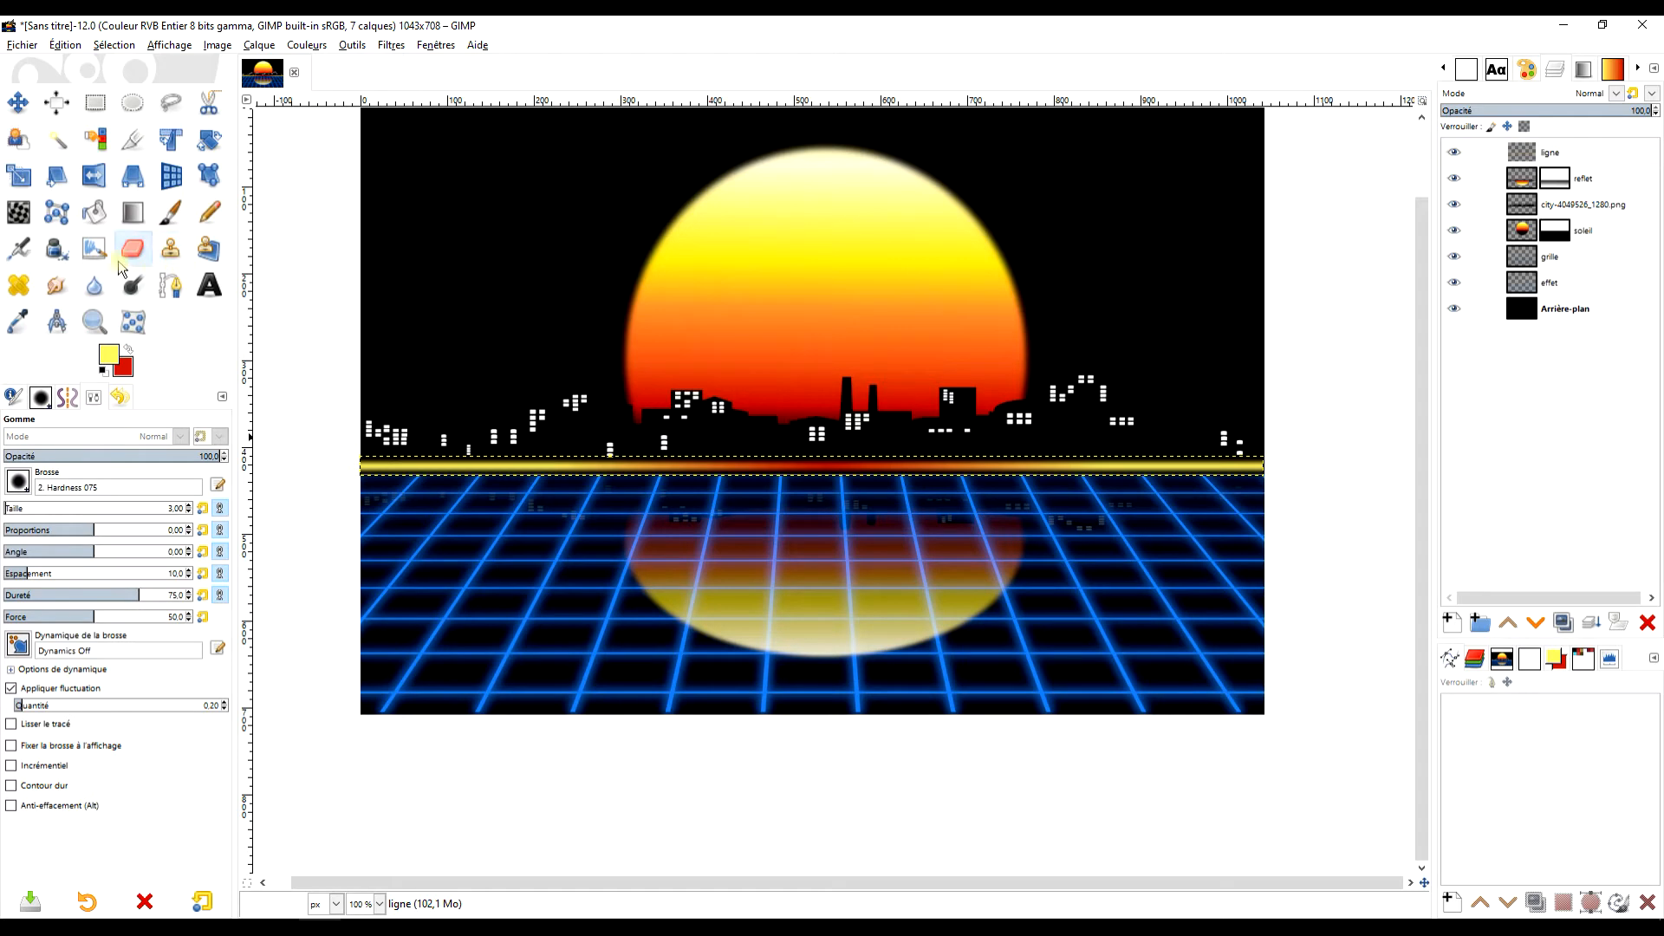
click(37, 455)
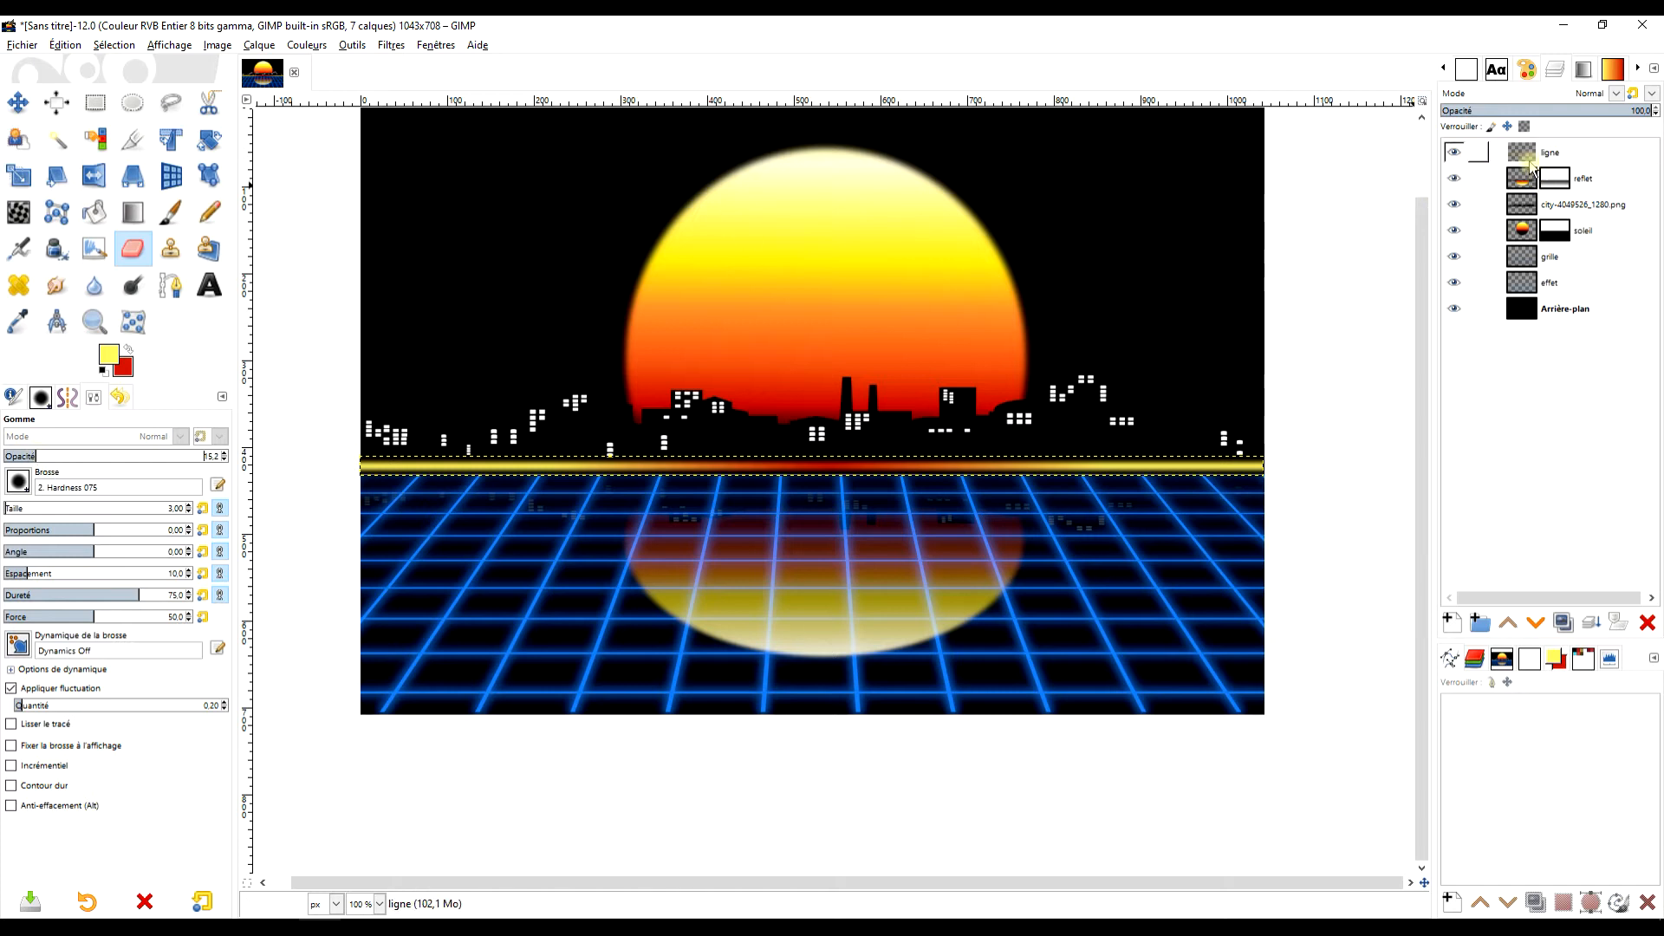
click(1530, 160)
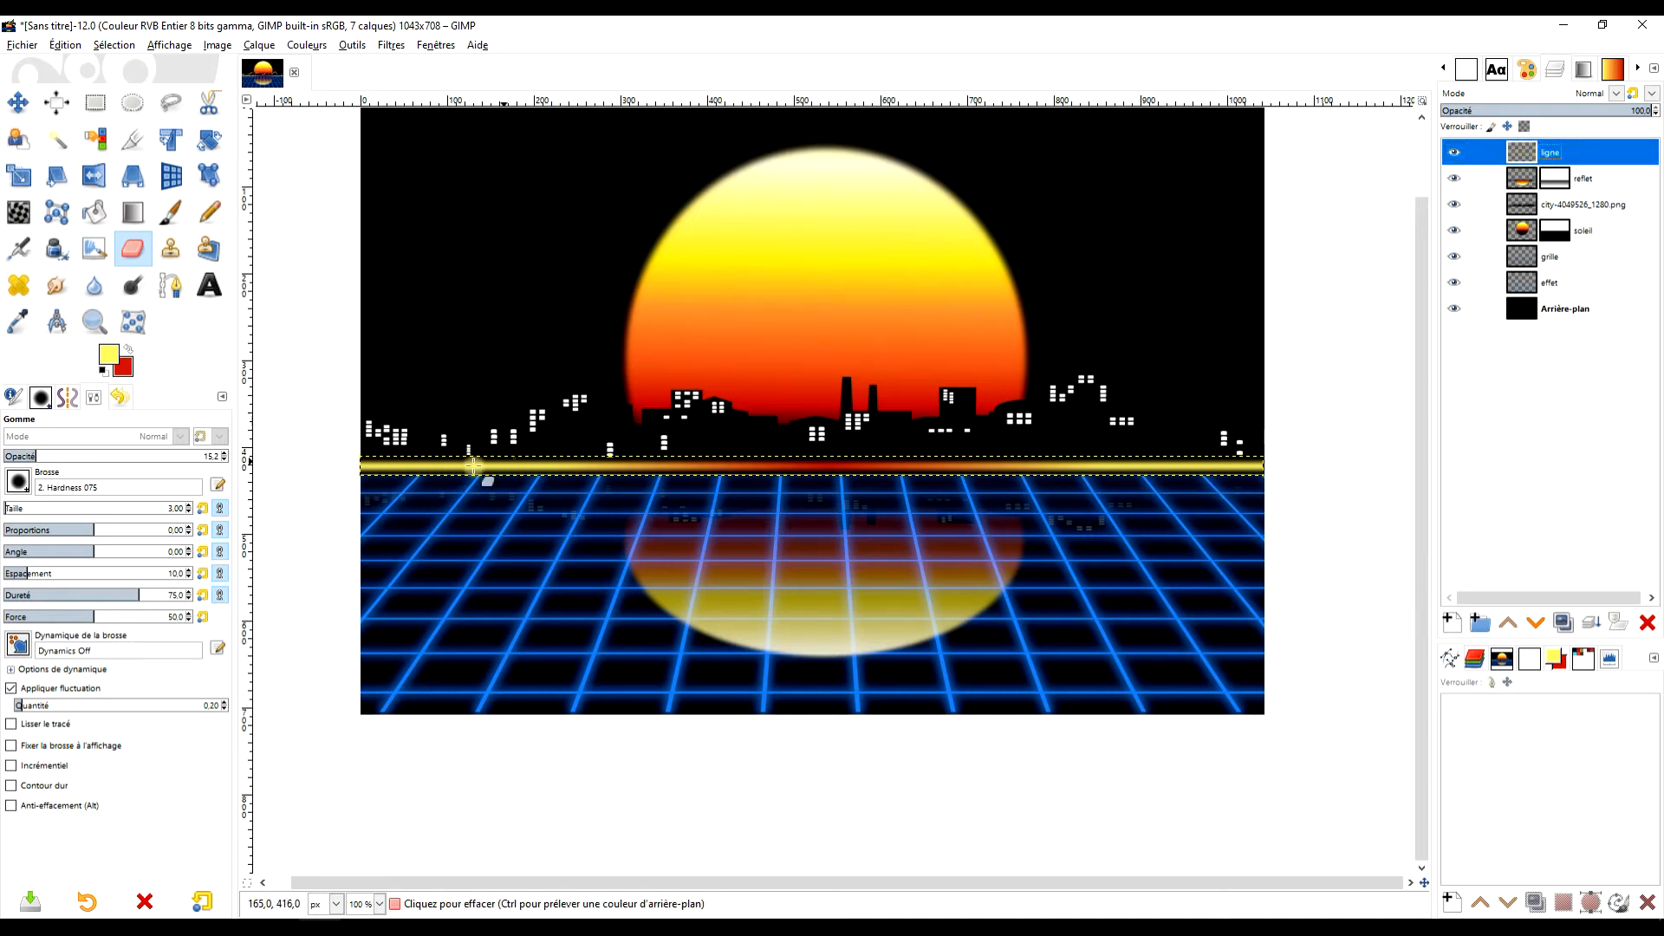
click(26, 510)
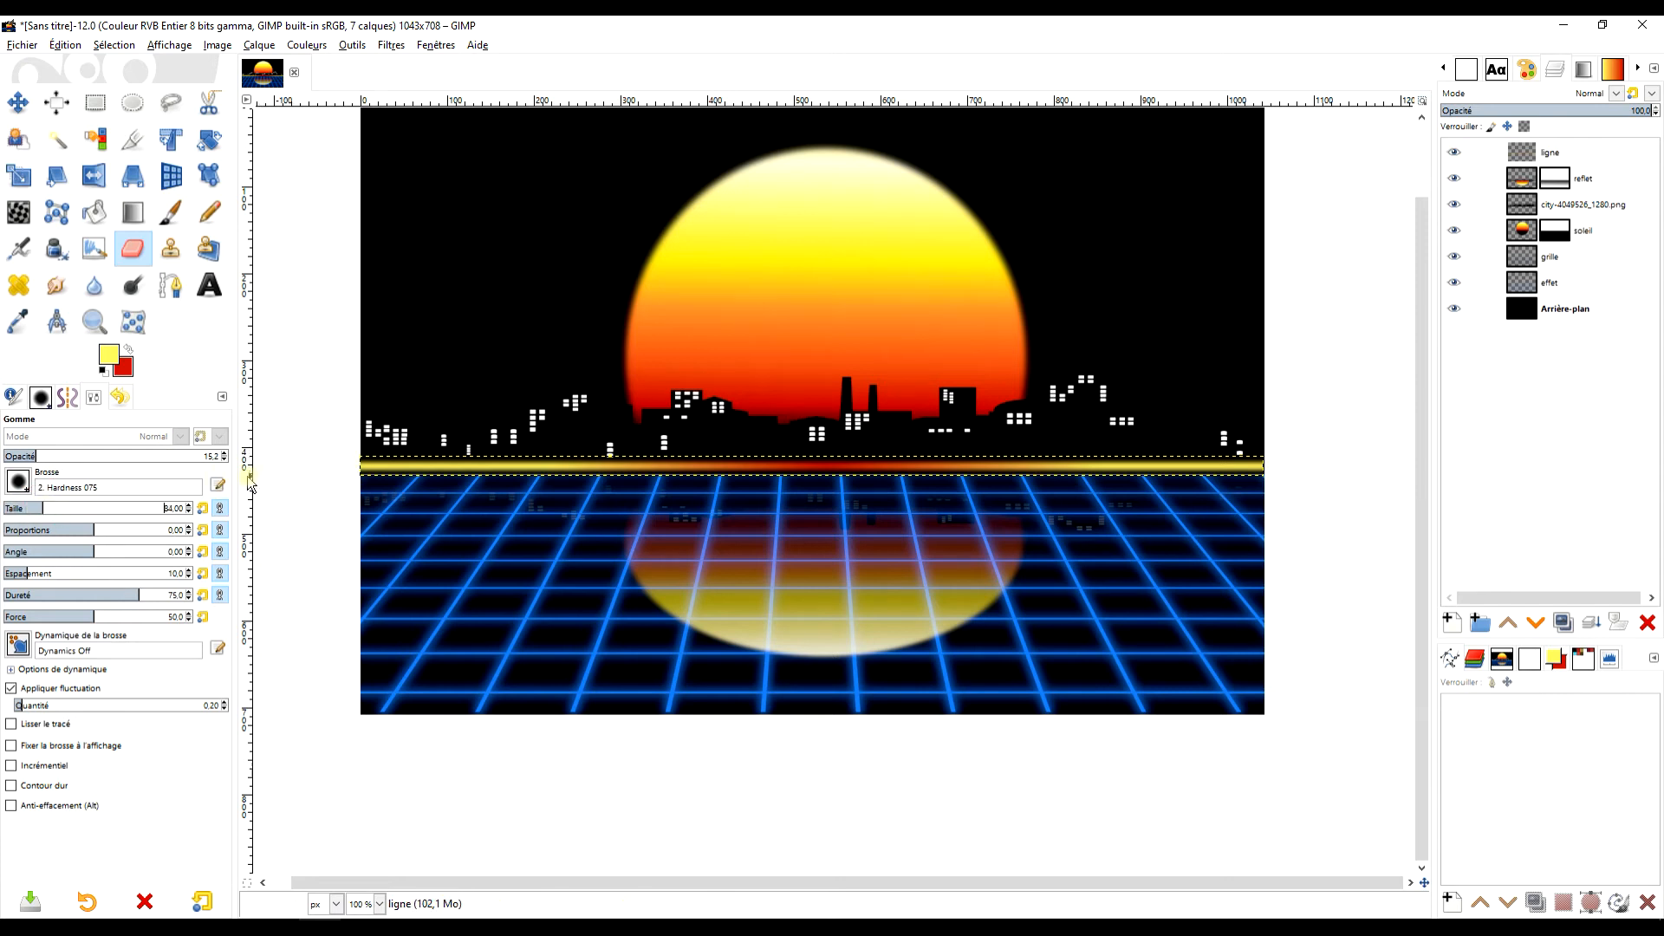
click(313, 465)
shift+click(532, 465)
Raise the Eraser opacity to 24 and fade the line's left end further with straight strokes towards the sun's edge
click(55, 460)
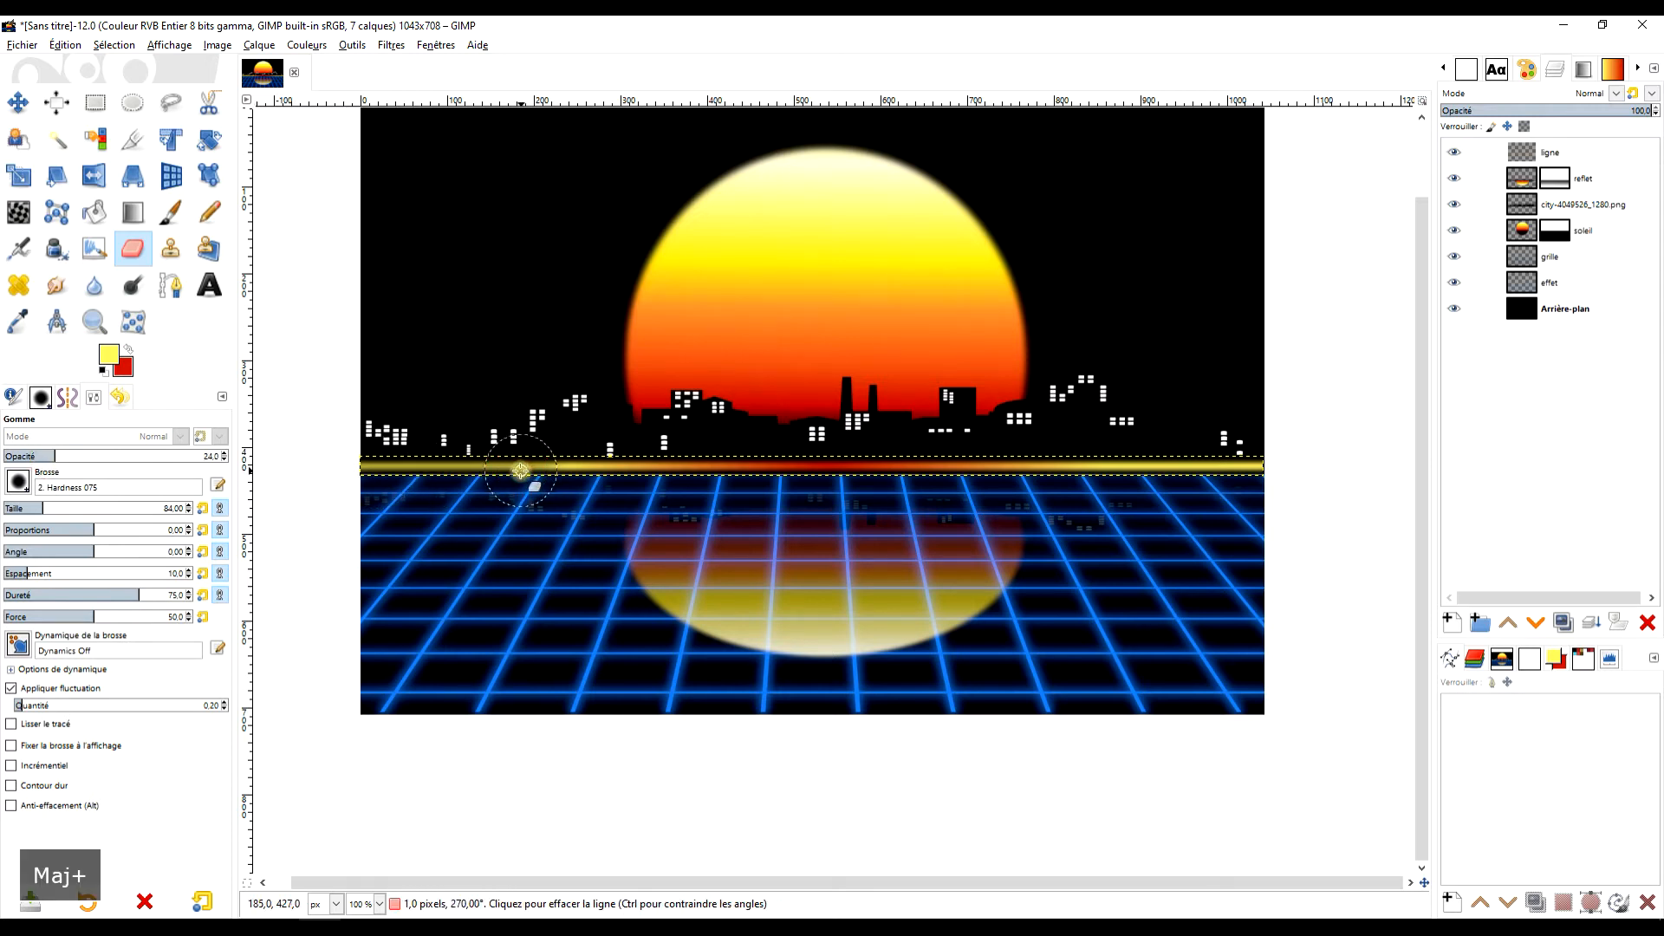
click(314, 471)
shift+click(611, 469)
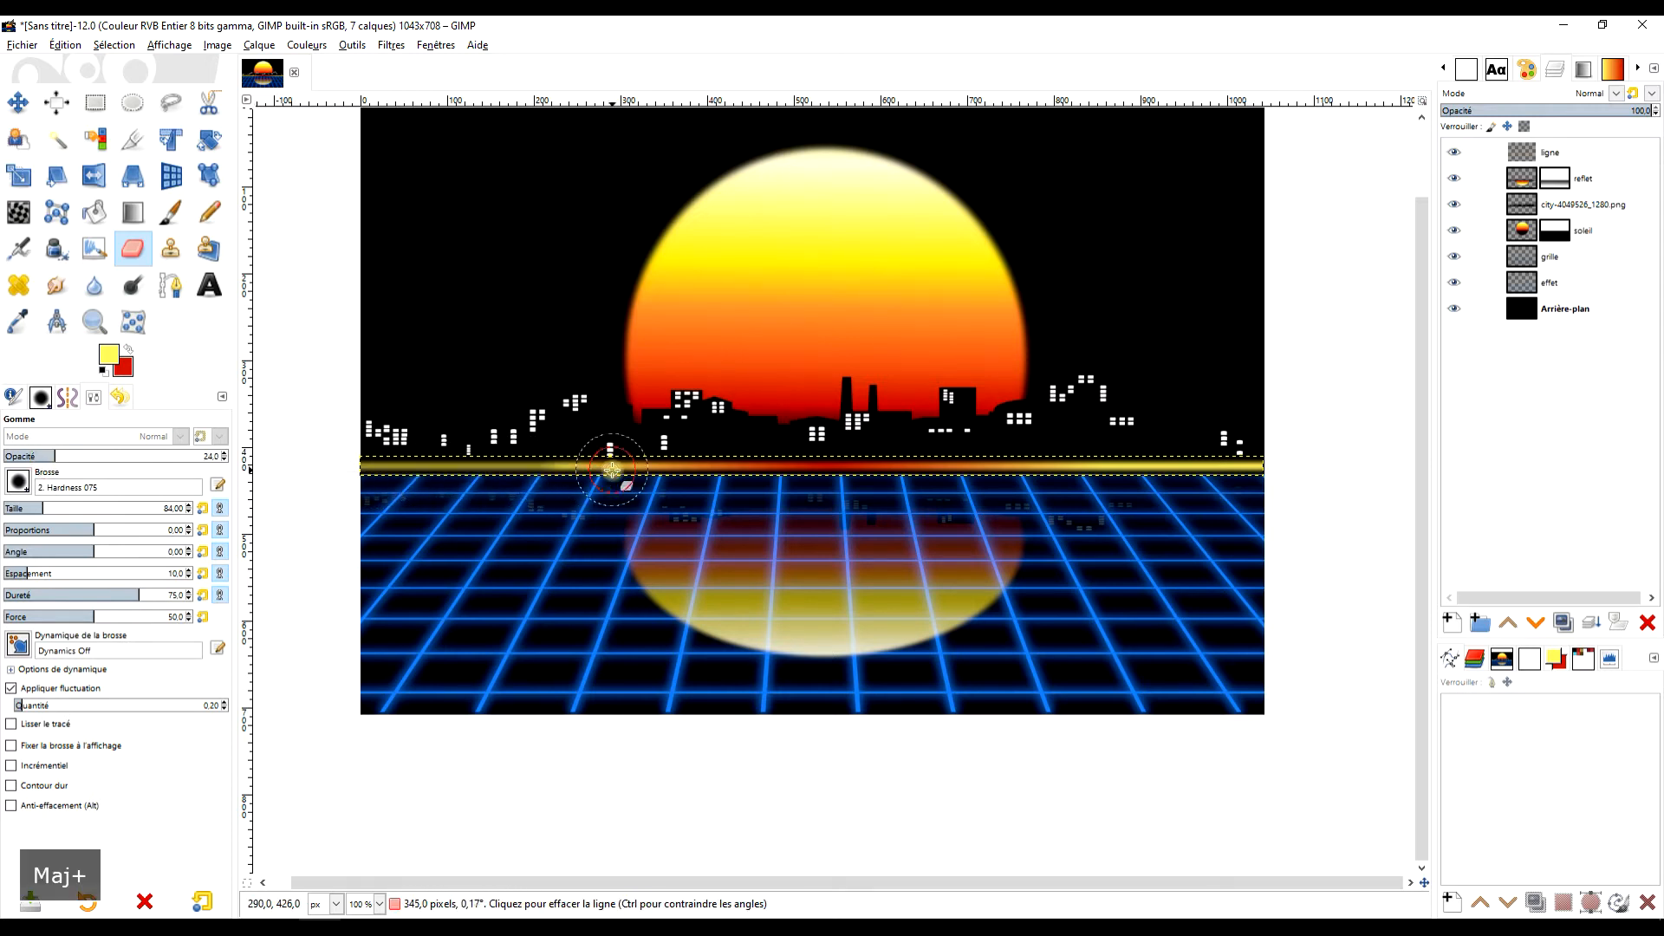
shift+click(275, 471)
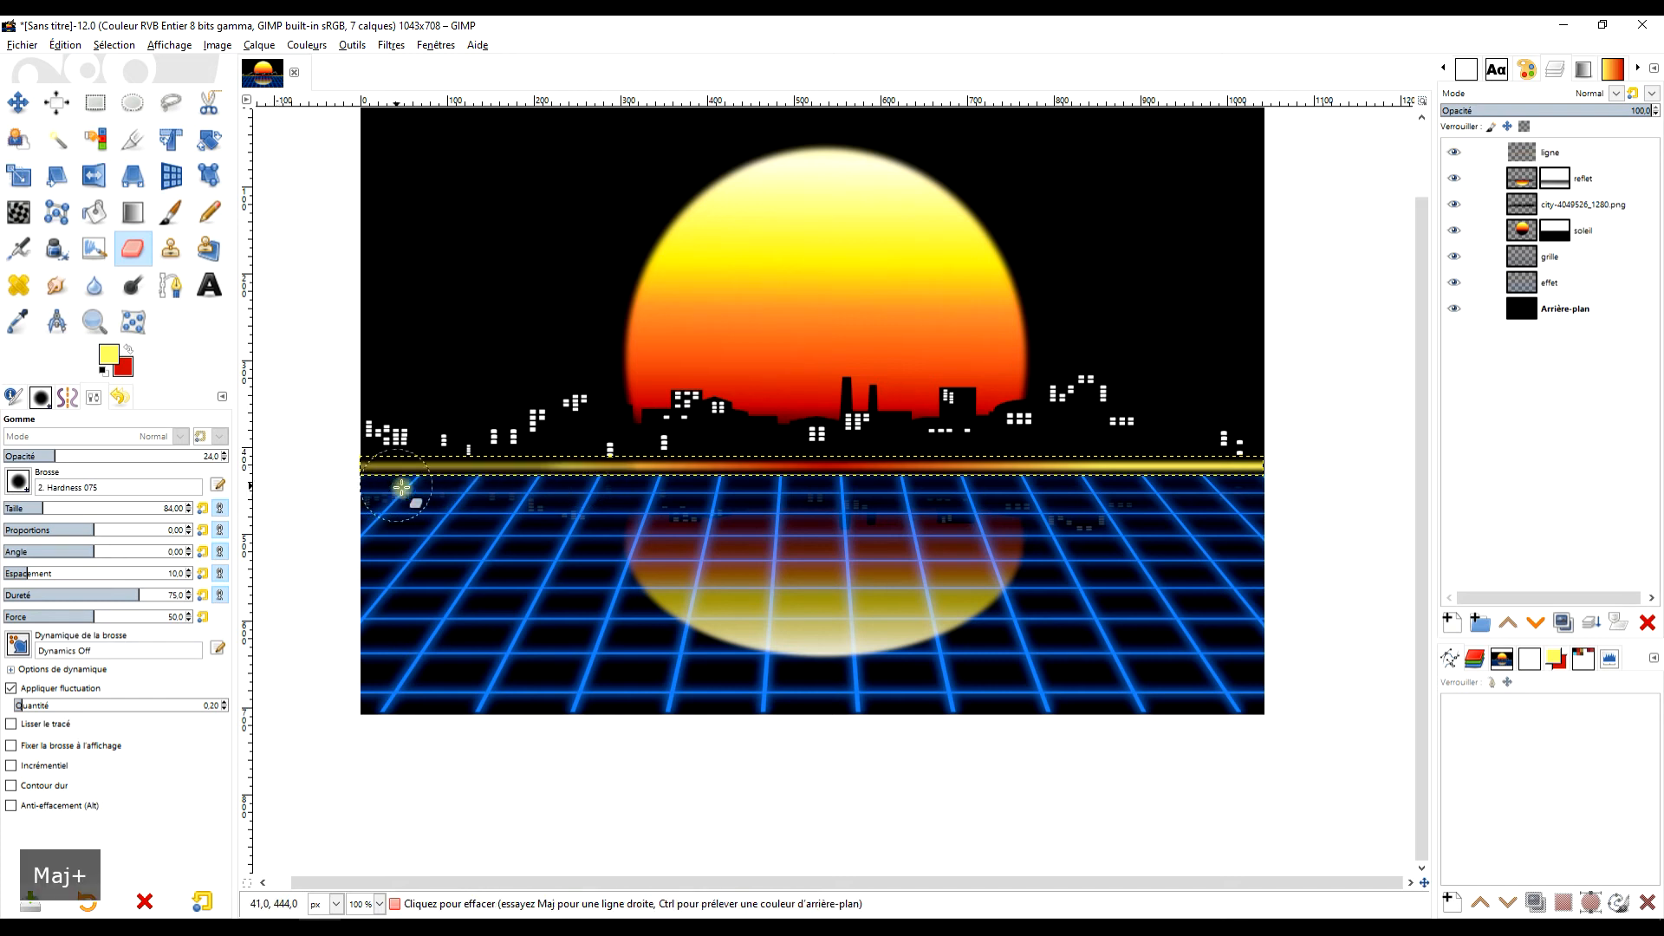
Fade the right end of the horizon line up to the sun's edge with repeated straight Eraser strokes
drag(695, 495, 586, 498)
click(1243, 467)
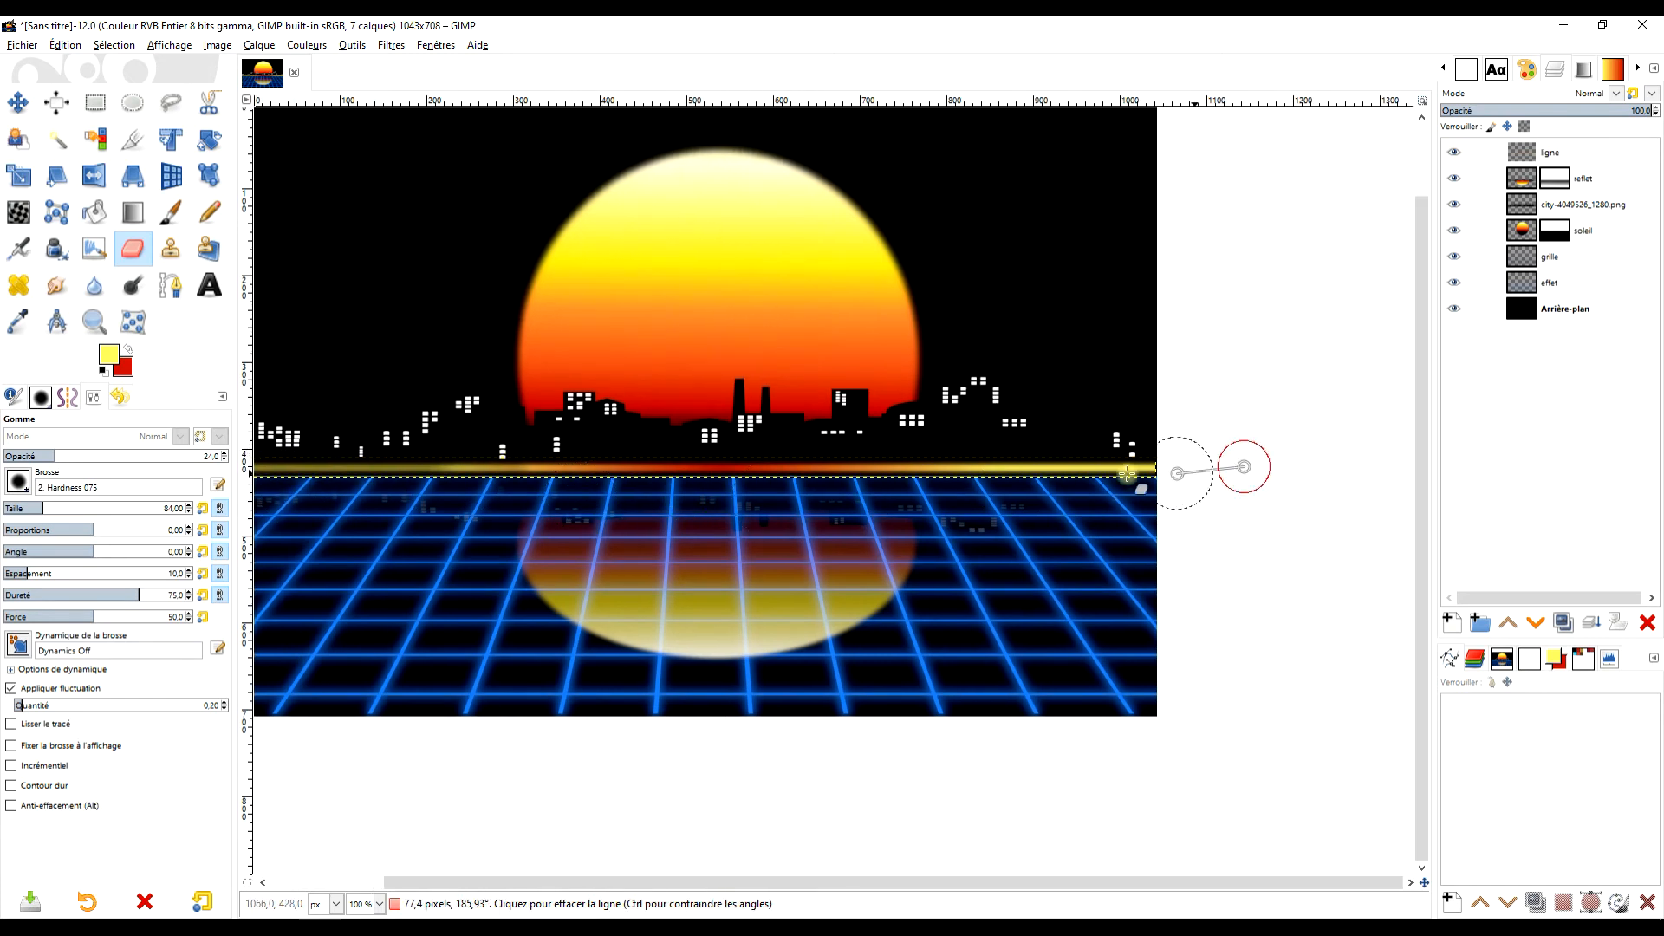
shift+click(966, 474)
shift+click(1280, 469)
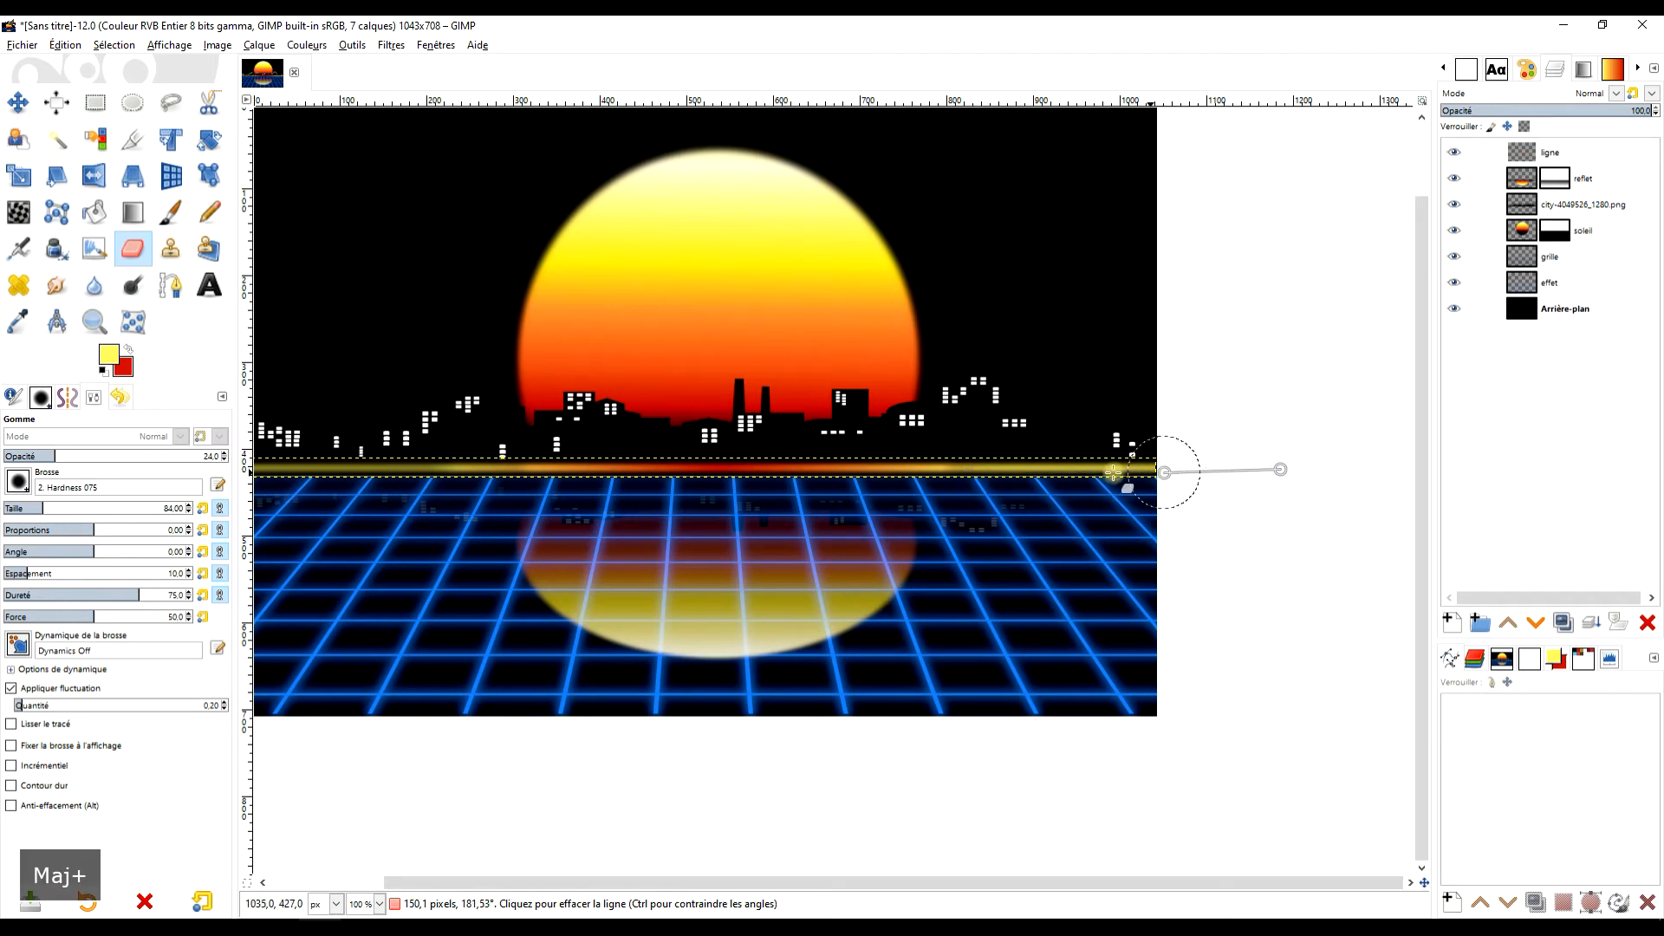
shift+click(960, 473)
shift+click(1219, 464)
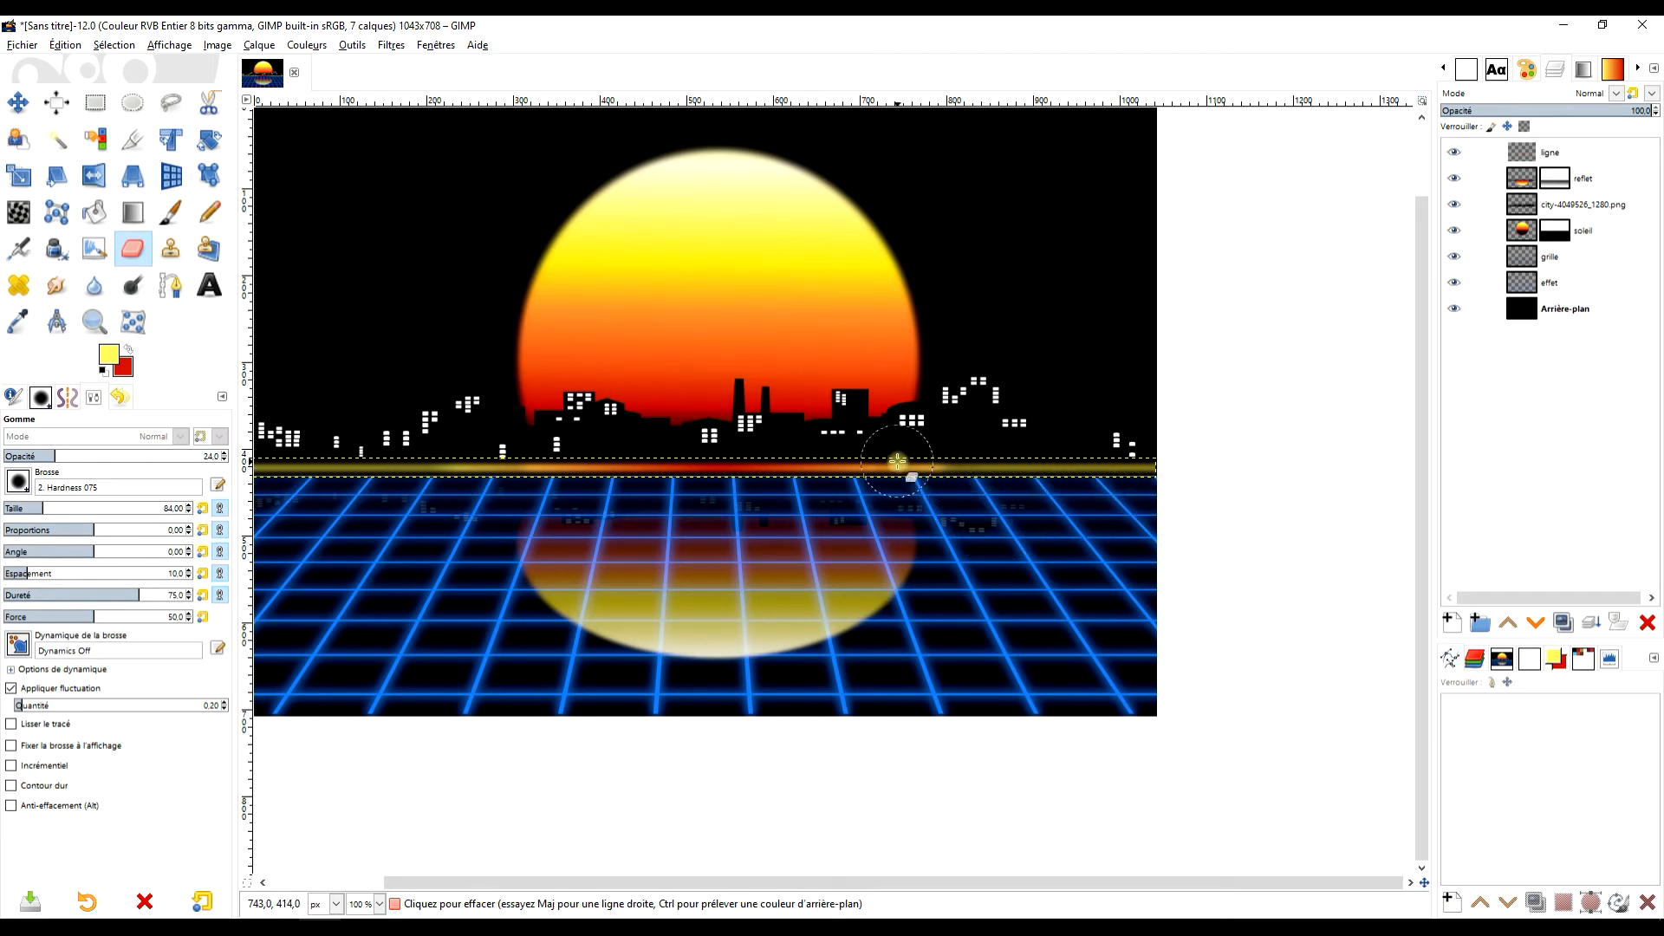
drag(857, 523, 1222, 456)
drag(561, 402, 881, 403)
drag(870, 473, 609, 512)
drag(1231, 439, 1048, 442)
drag(488, 451, 751, 453)
drag(1058, 445, 1059, 444)
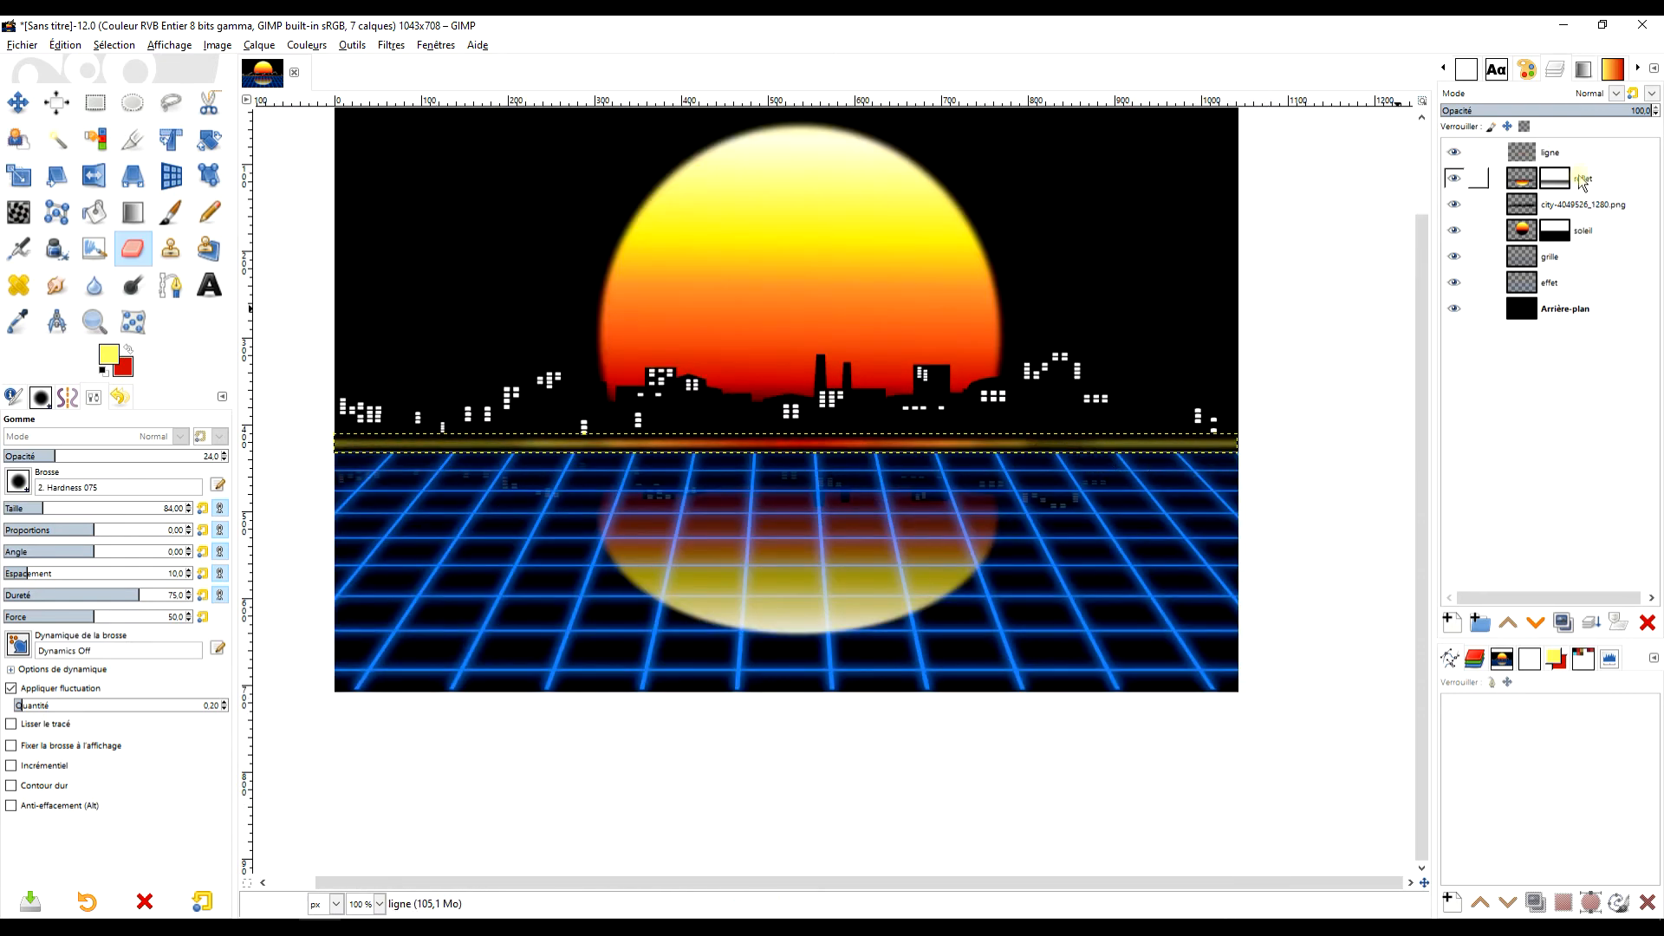
Lower the ligne layer's opacity to 70.1
click(1582, 152)
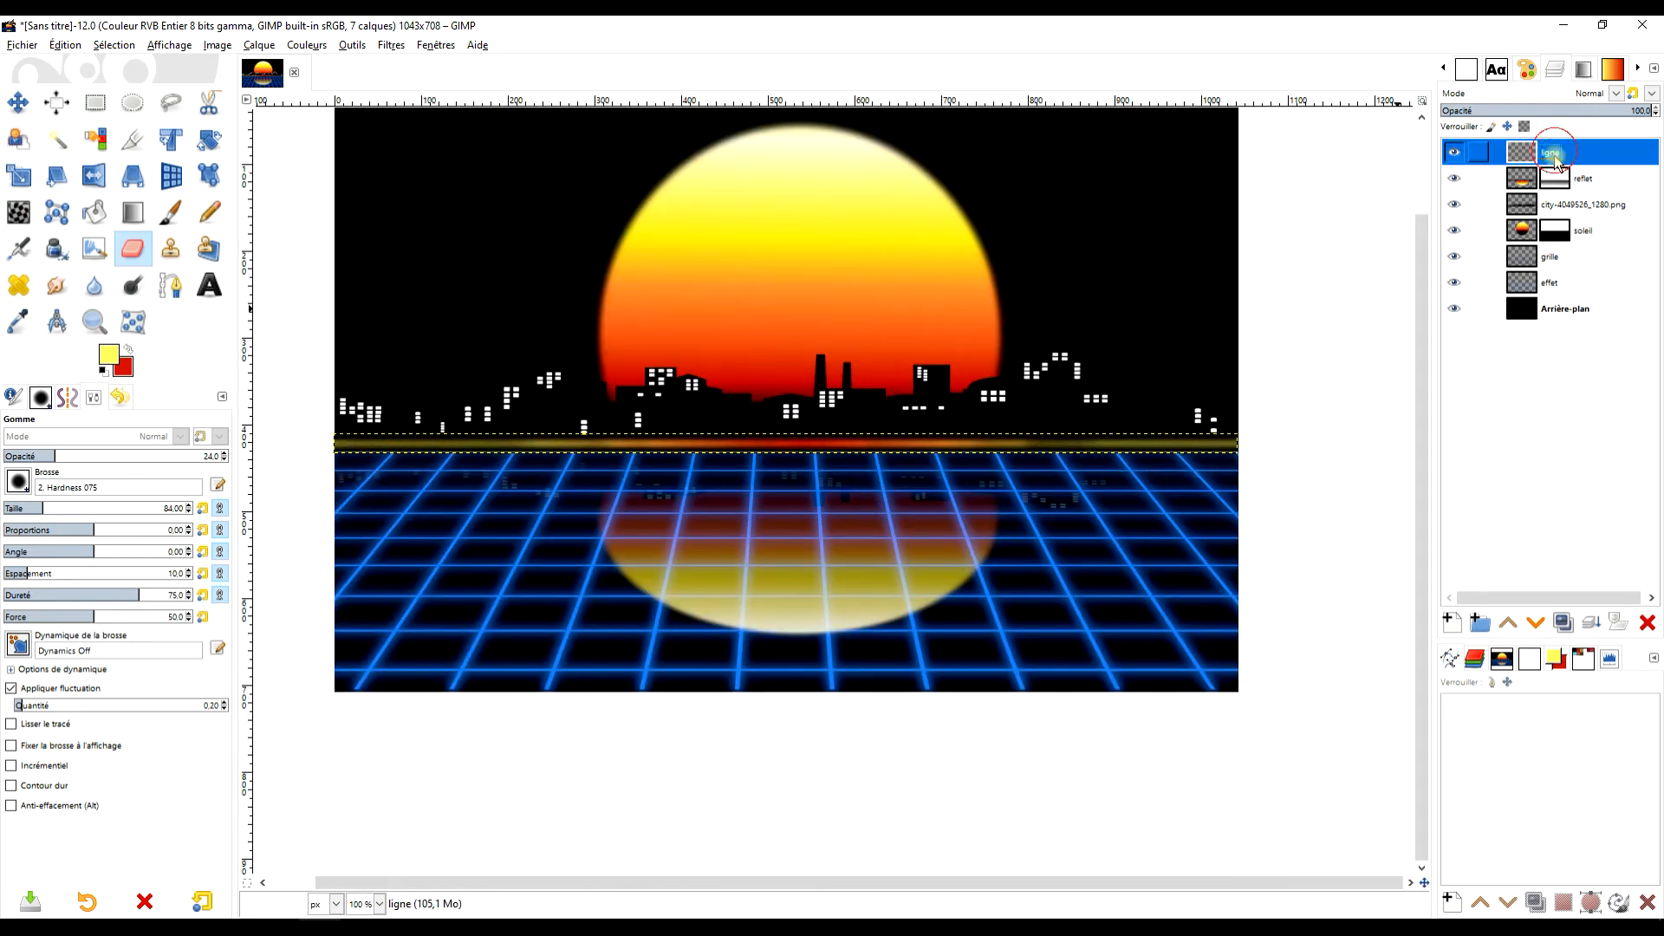
click(1593, 109)
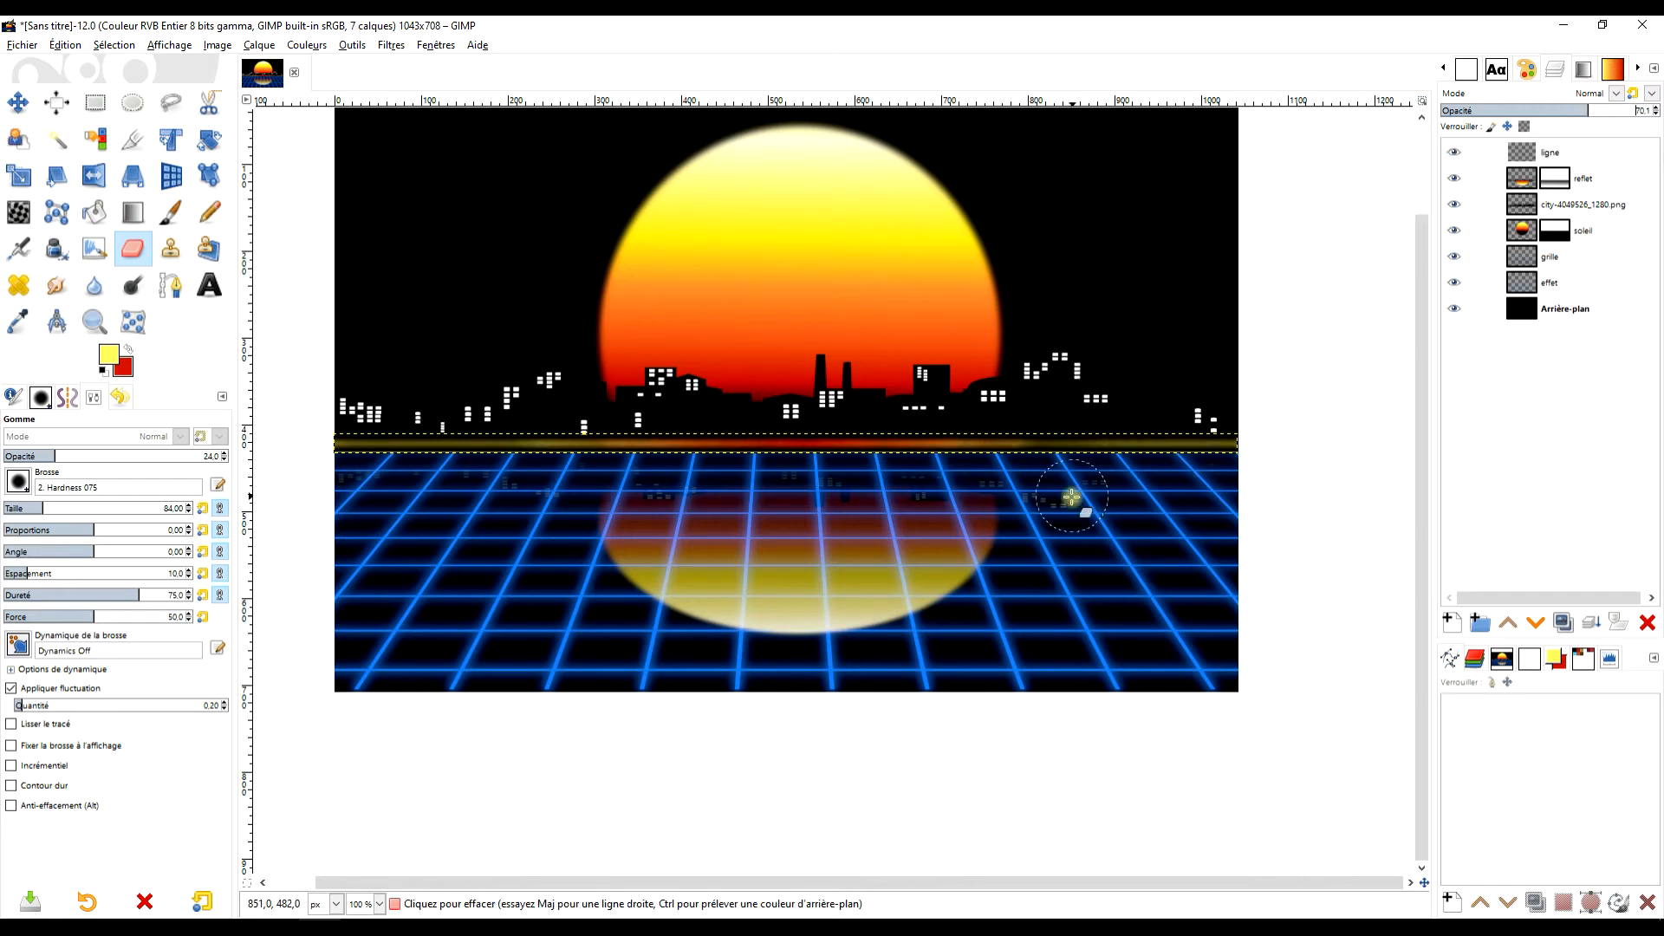
drag(1069, 501, 991, 536)
Set the Eraser opacity back to 100 and duplicate the ligne layer
click(1565, 152)
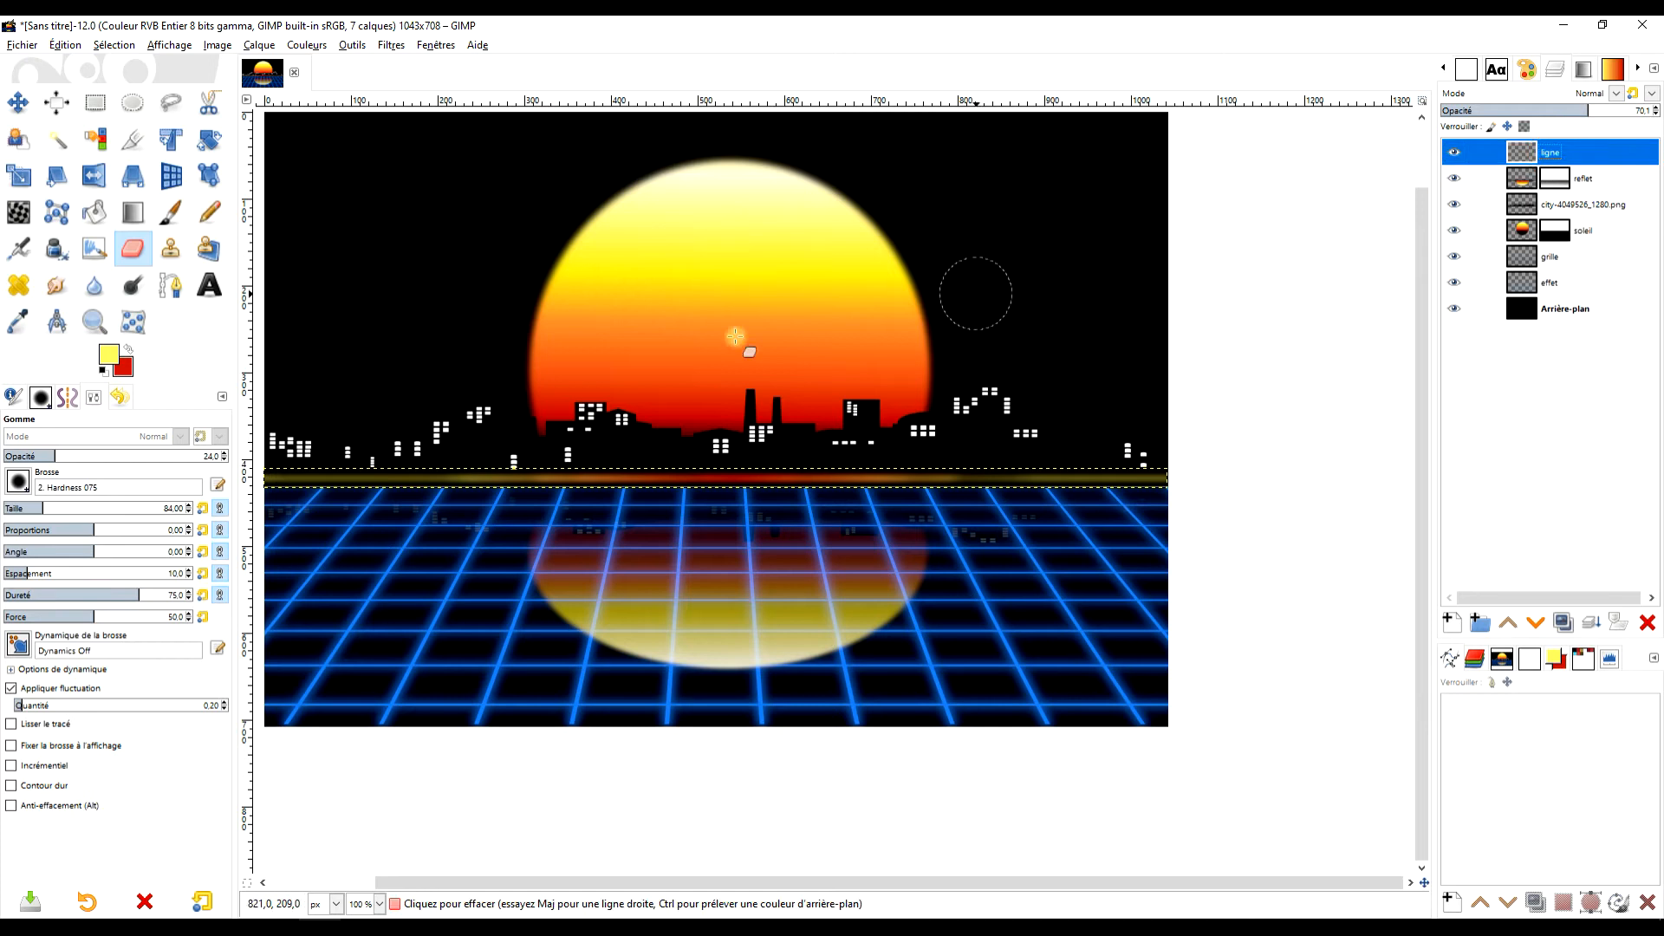
drag(50, 457, 217, 457)
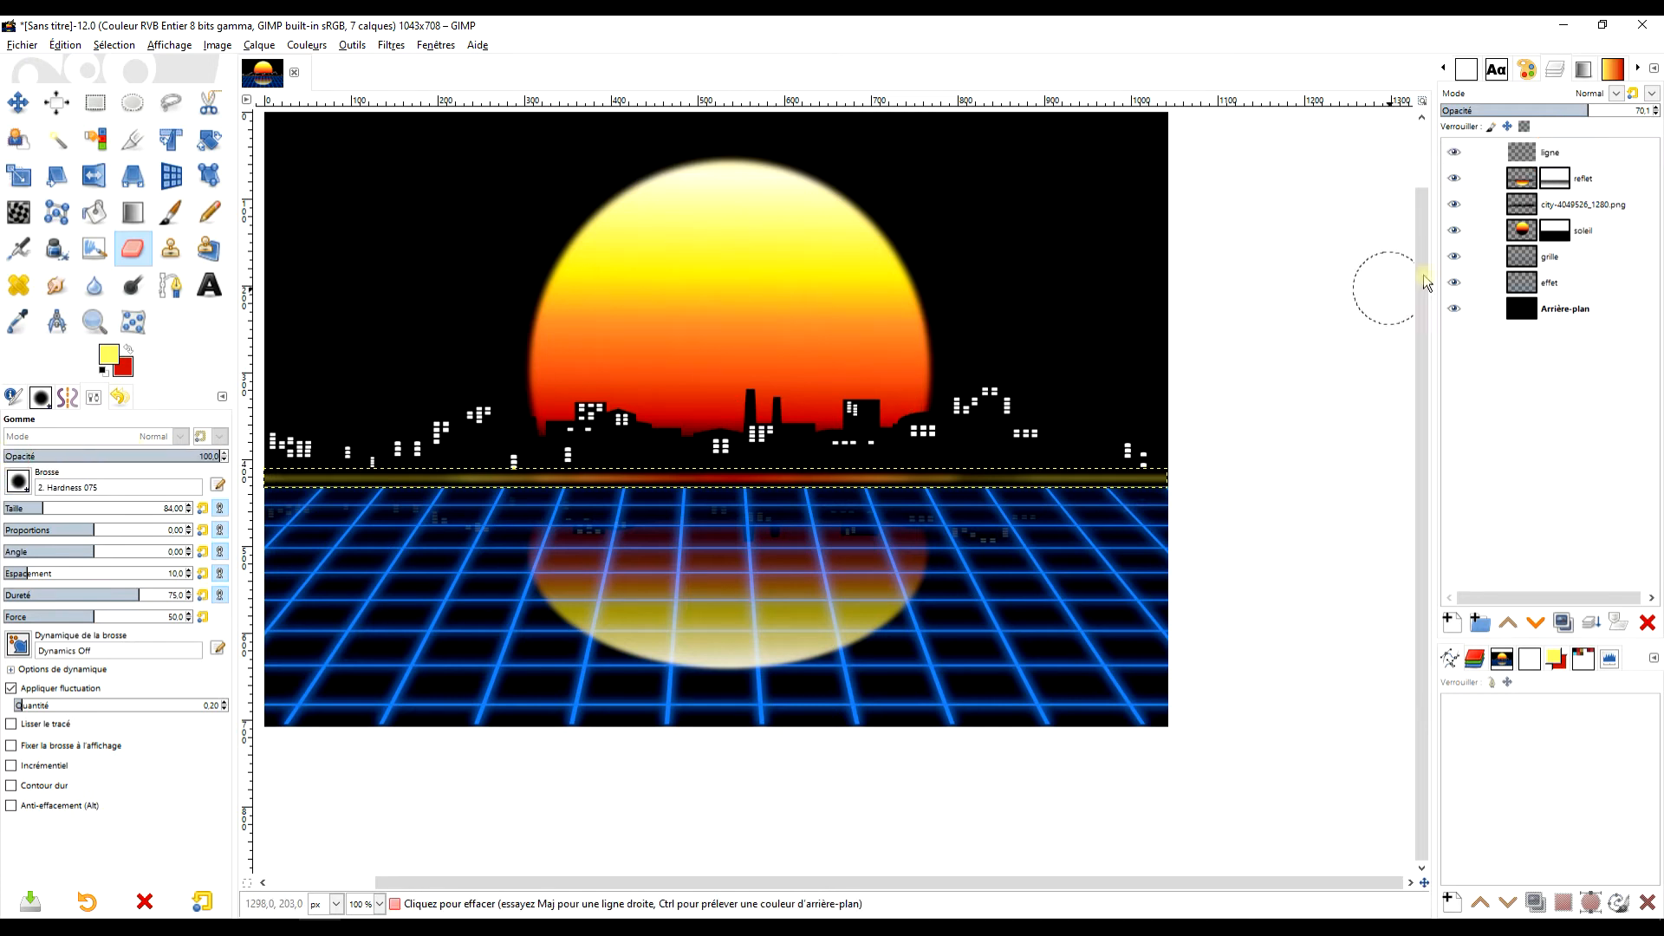
click(1565, 151)
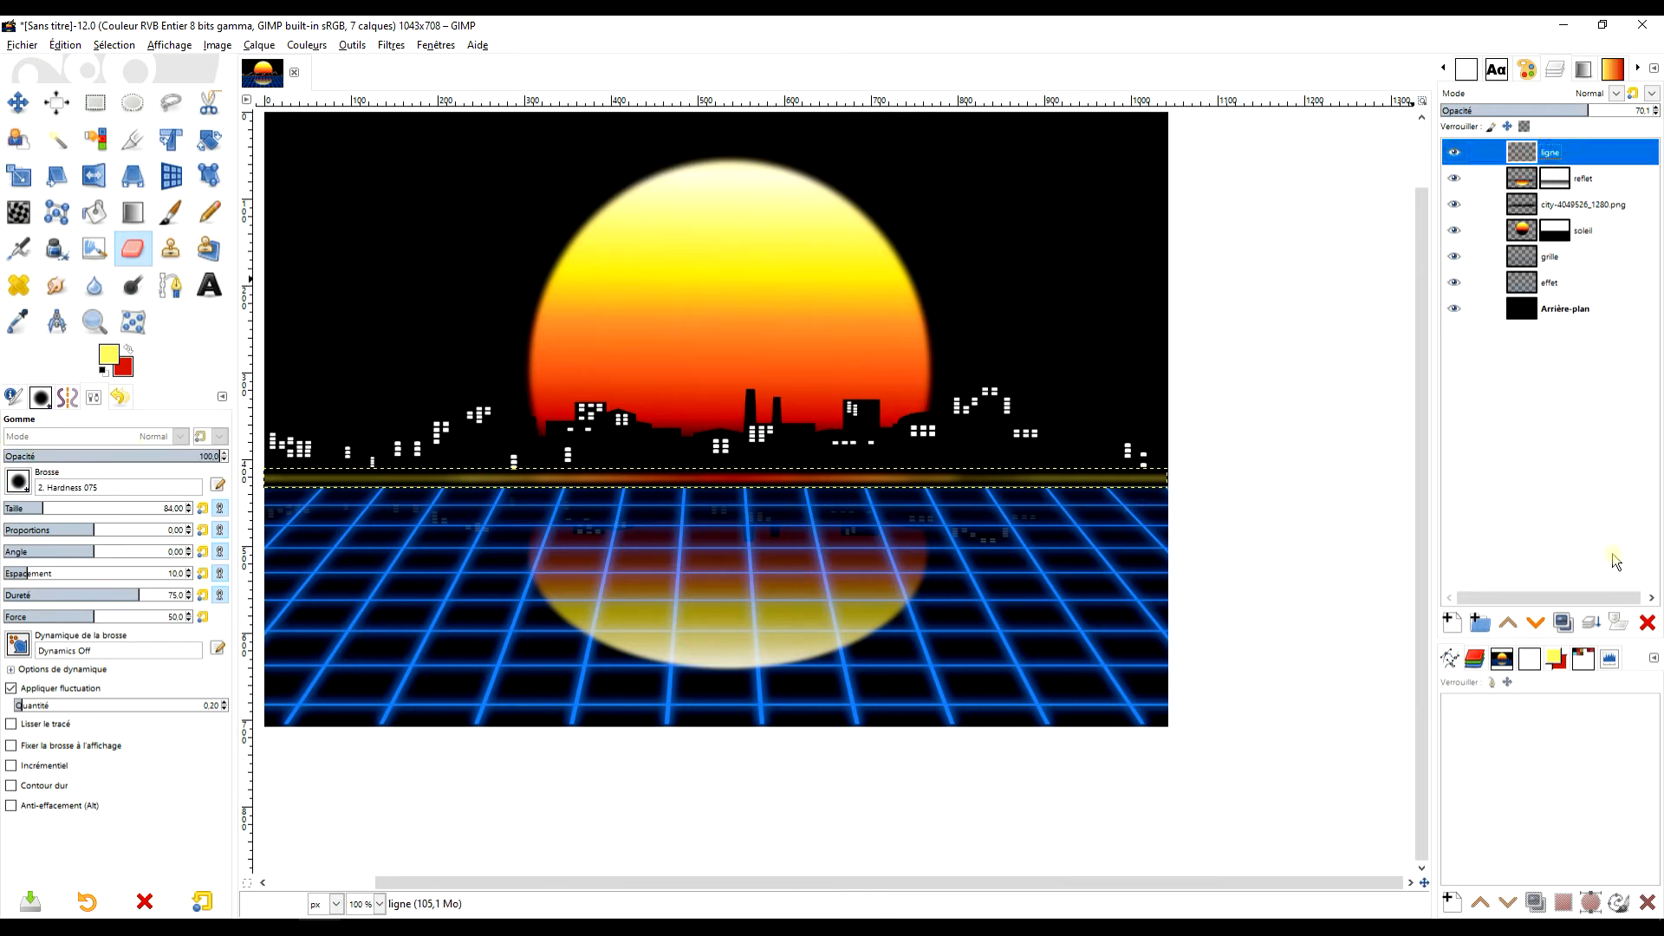
click(1562, 623)
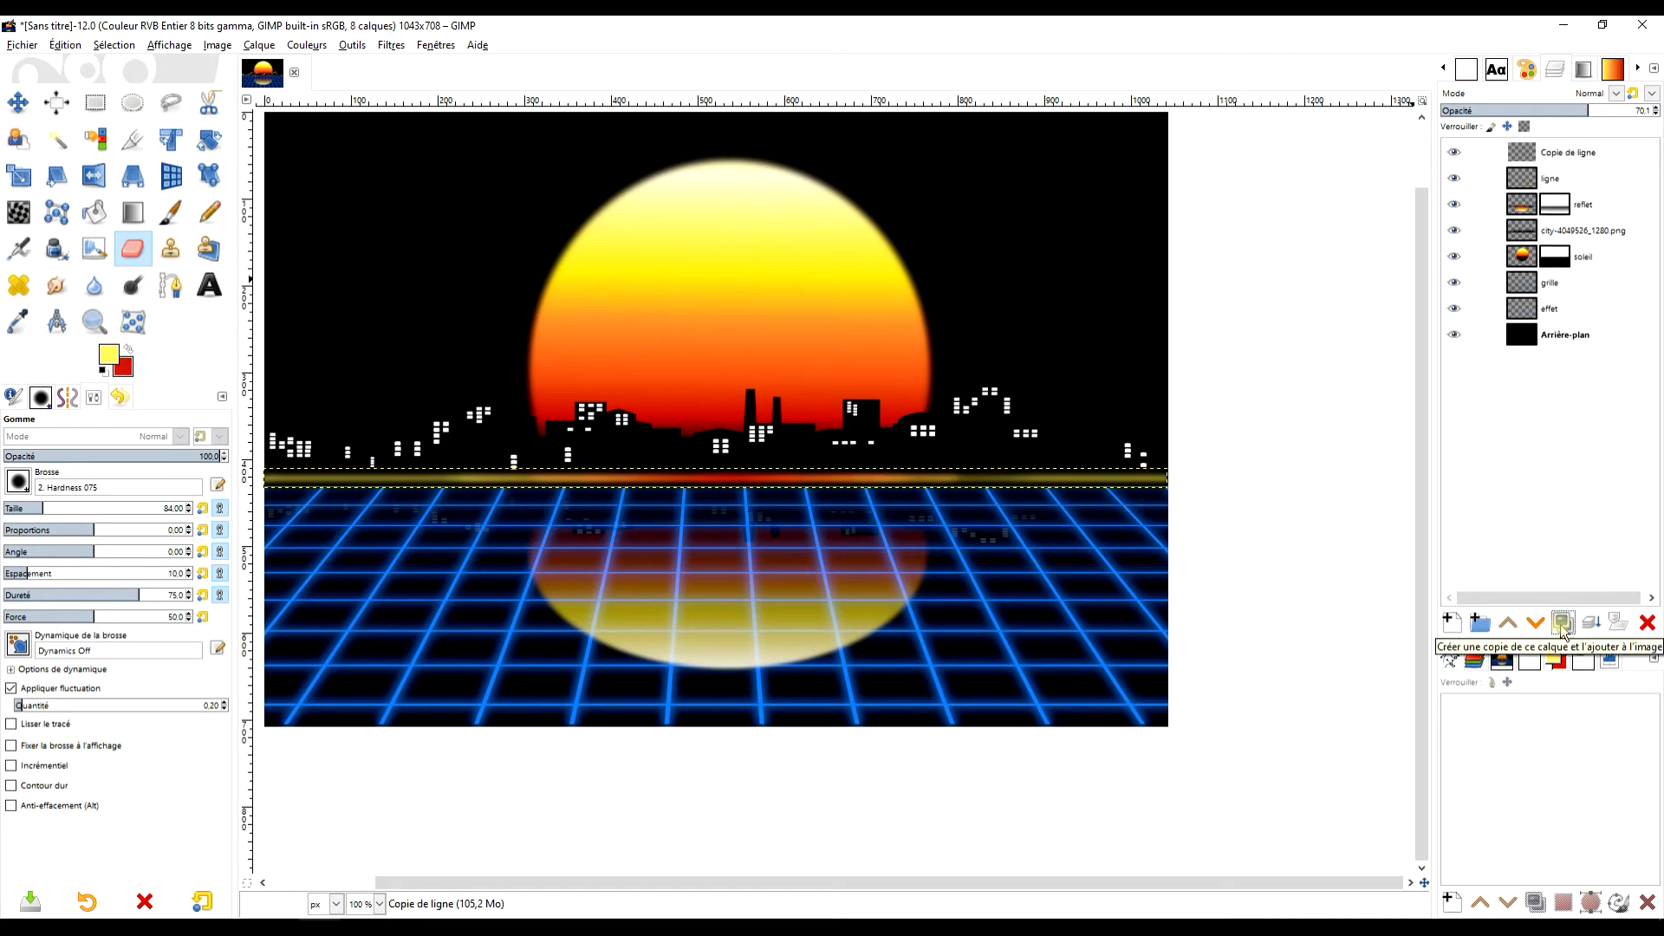
Merge the duplicated line layer down into the ligne layer and make the background layer active
click(1584, 151)
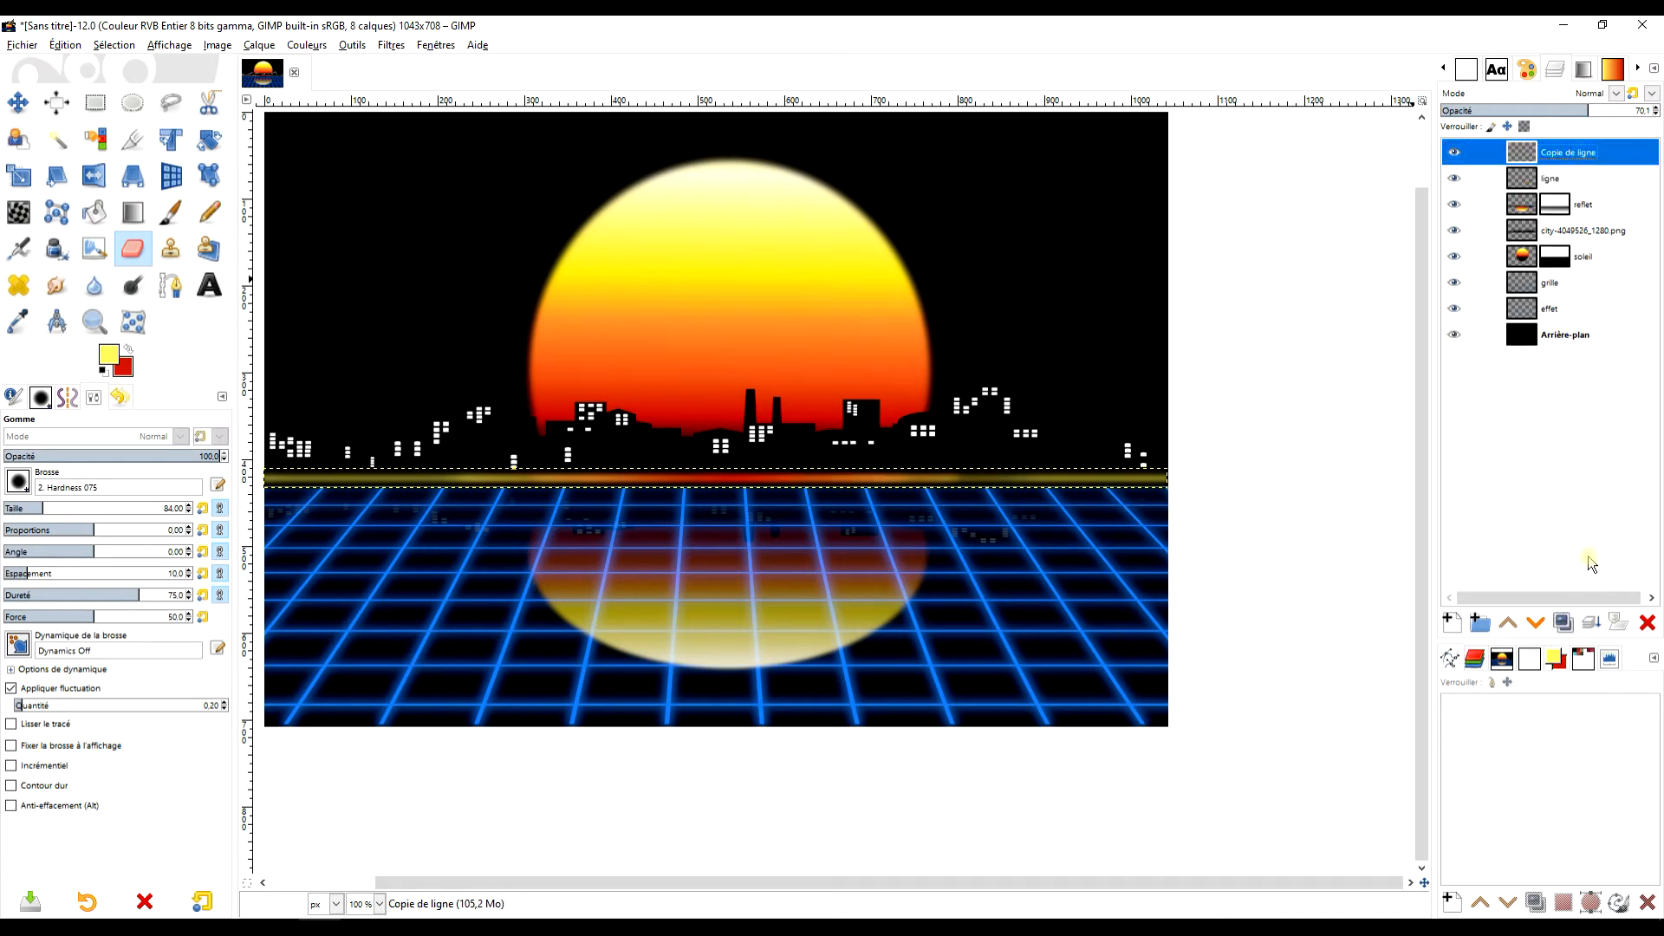
click(1591, 623)
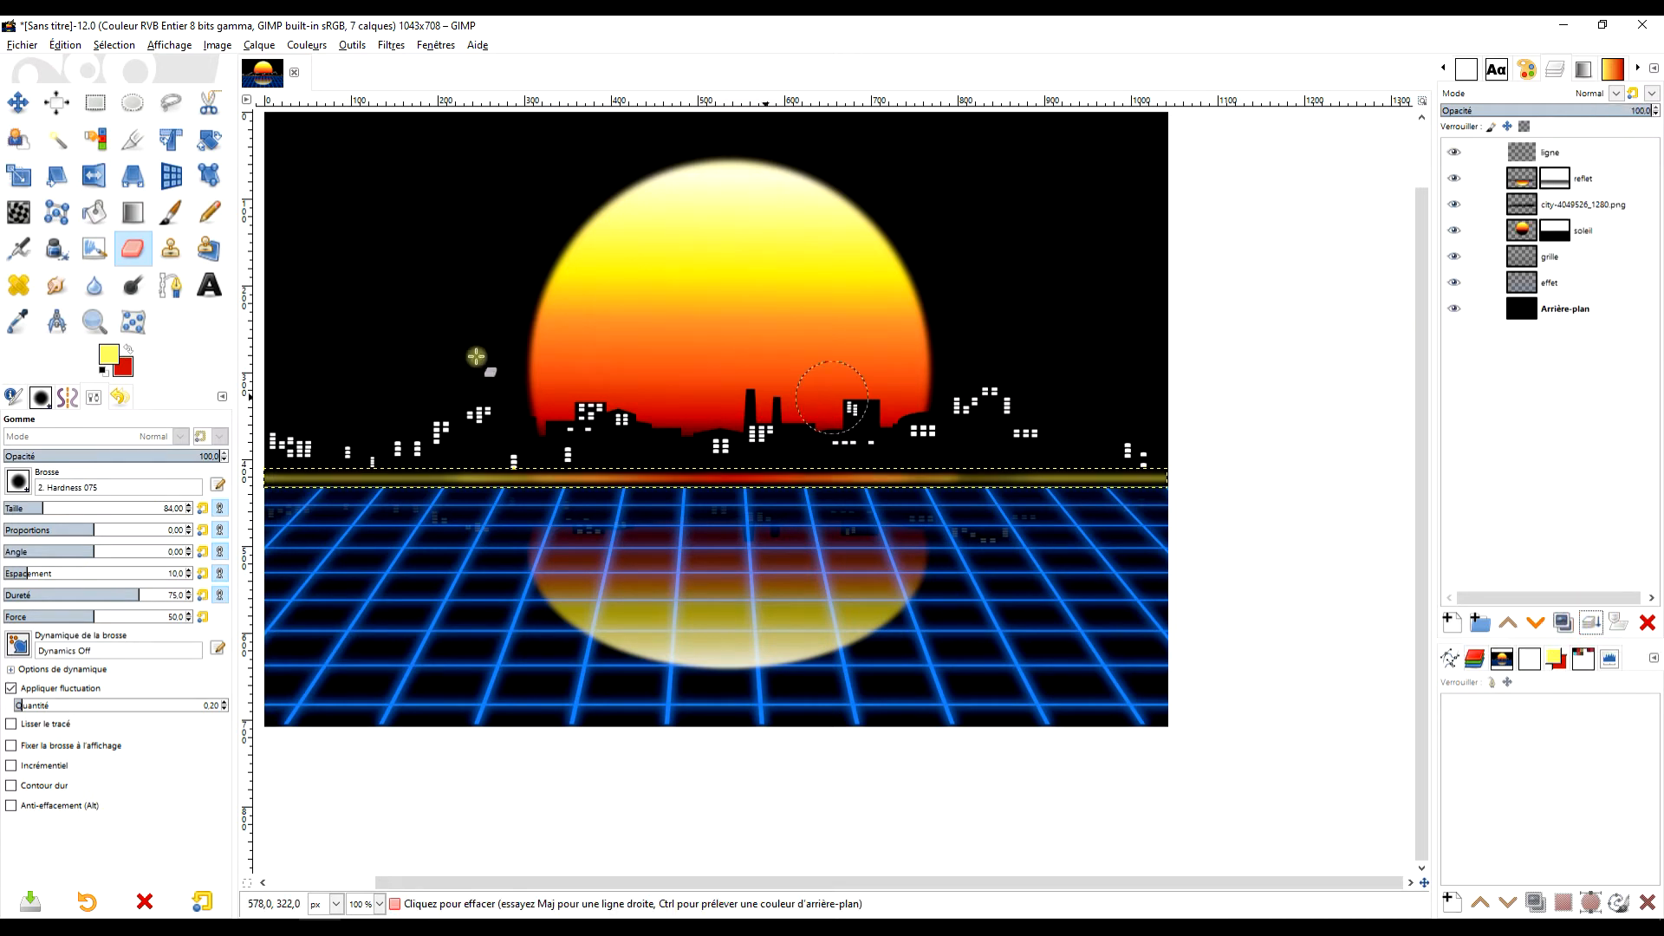
click(98, 97)
click(1547, 317)
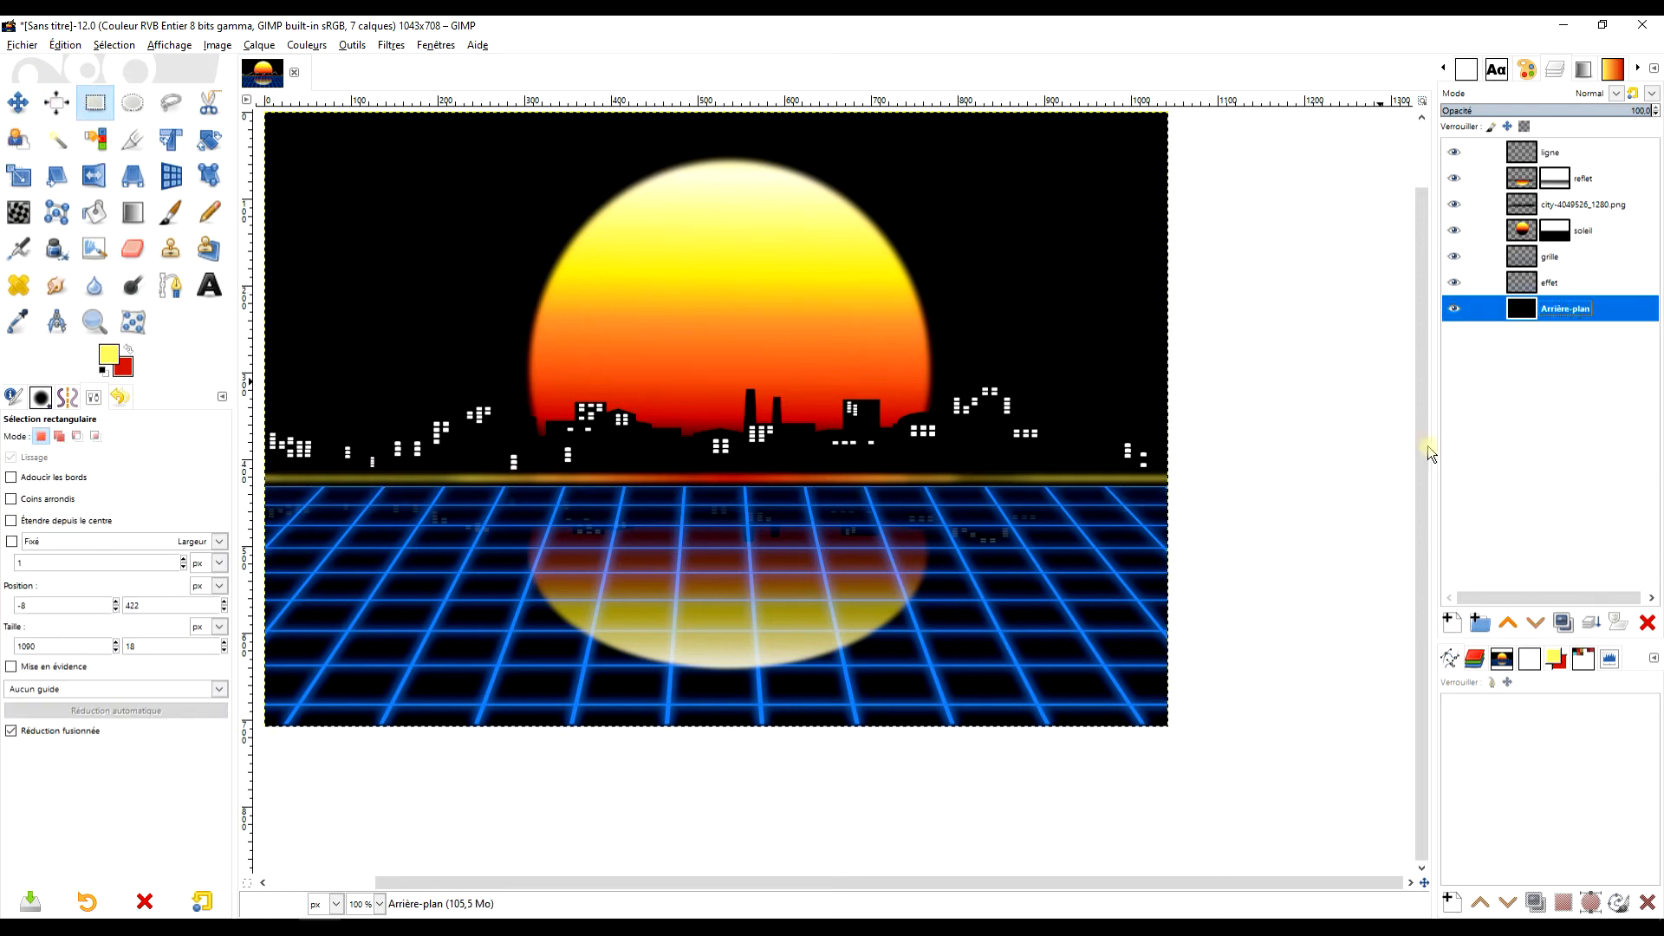
Lower the merged ligne layer's opacity to 73.8
click(1560, 156)
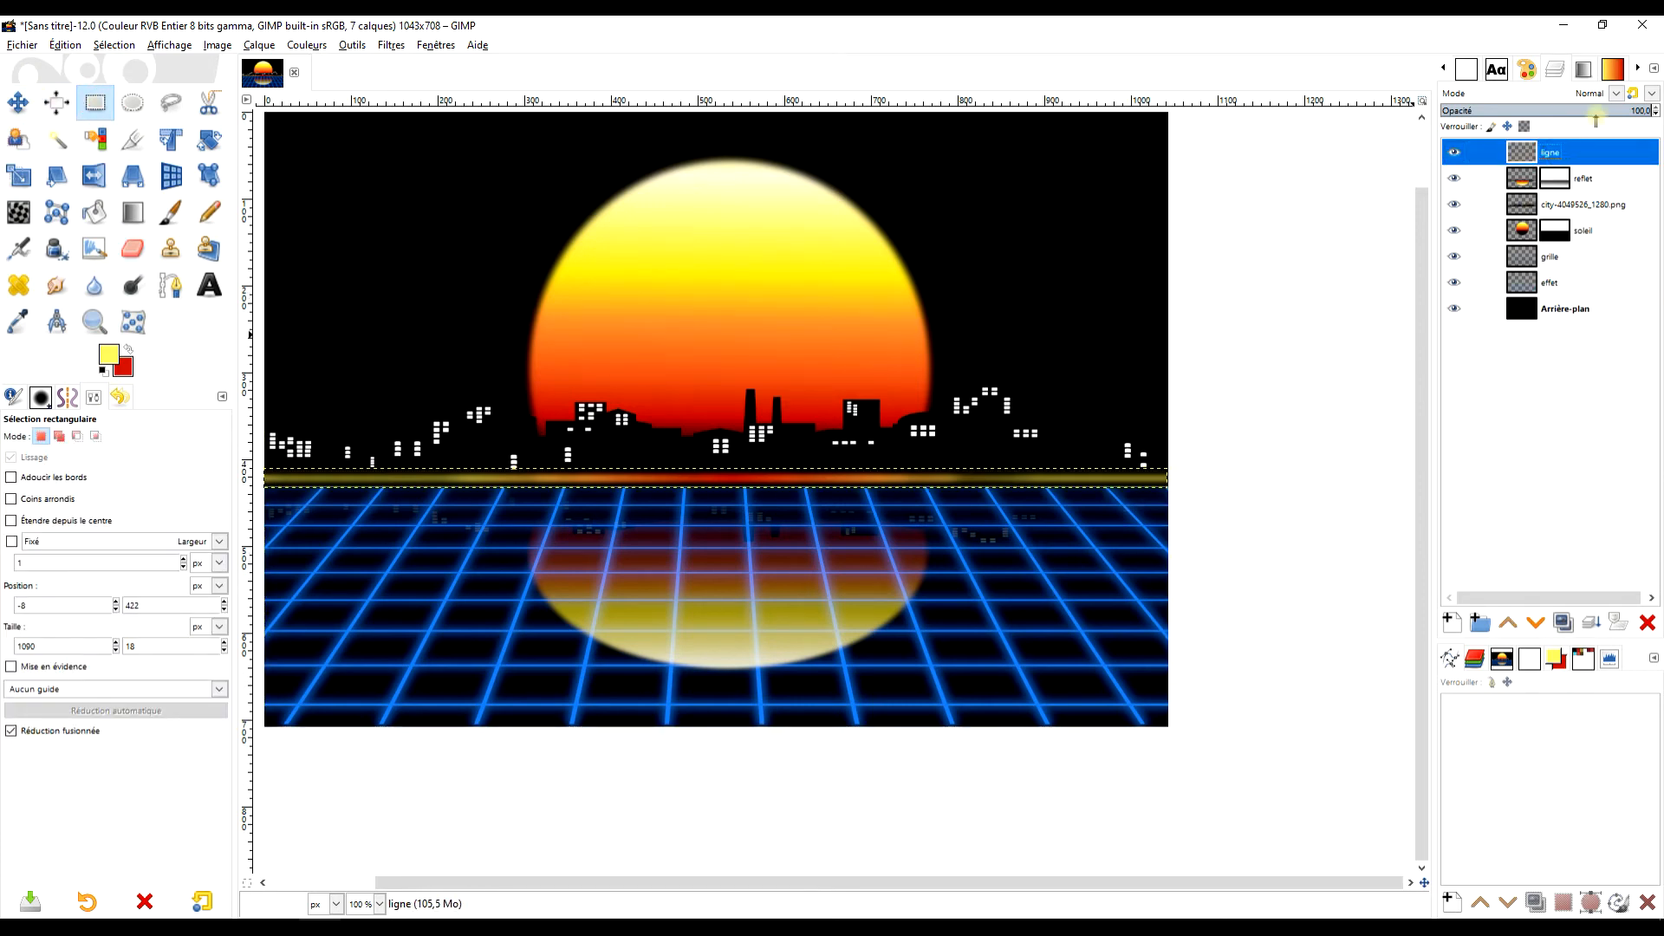
drag(1596, 113, 1591, 116)
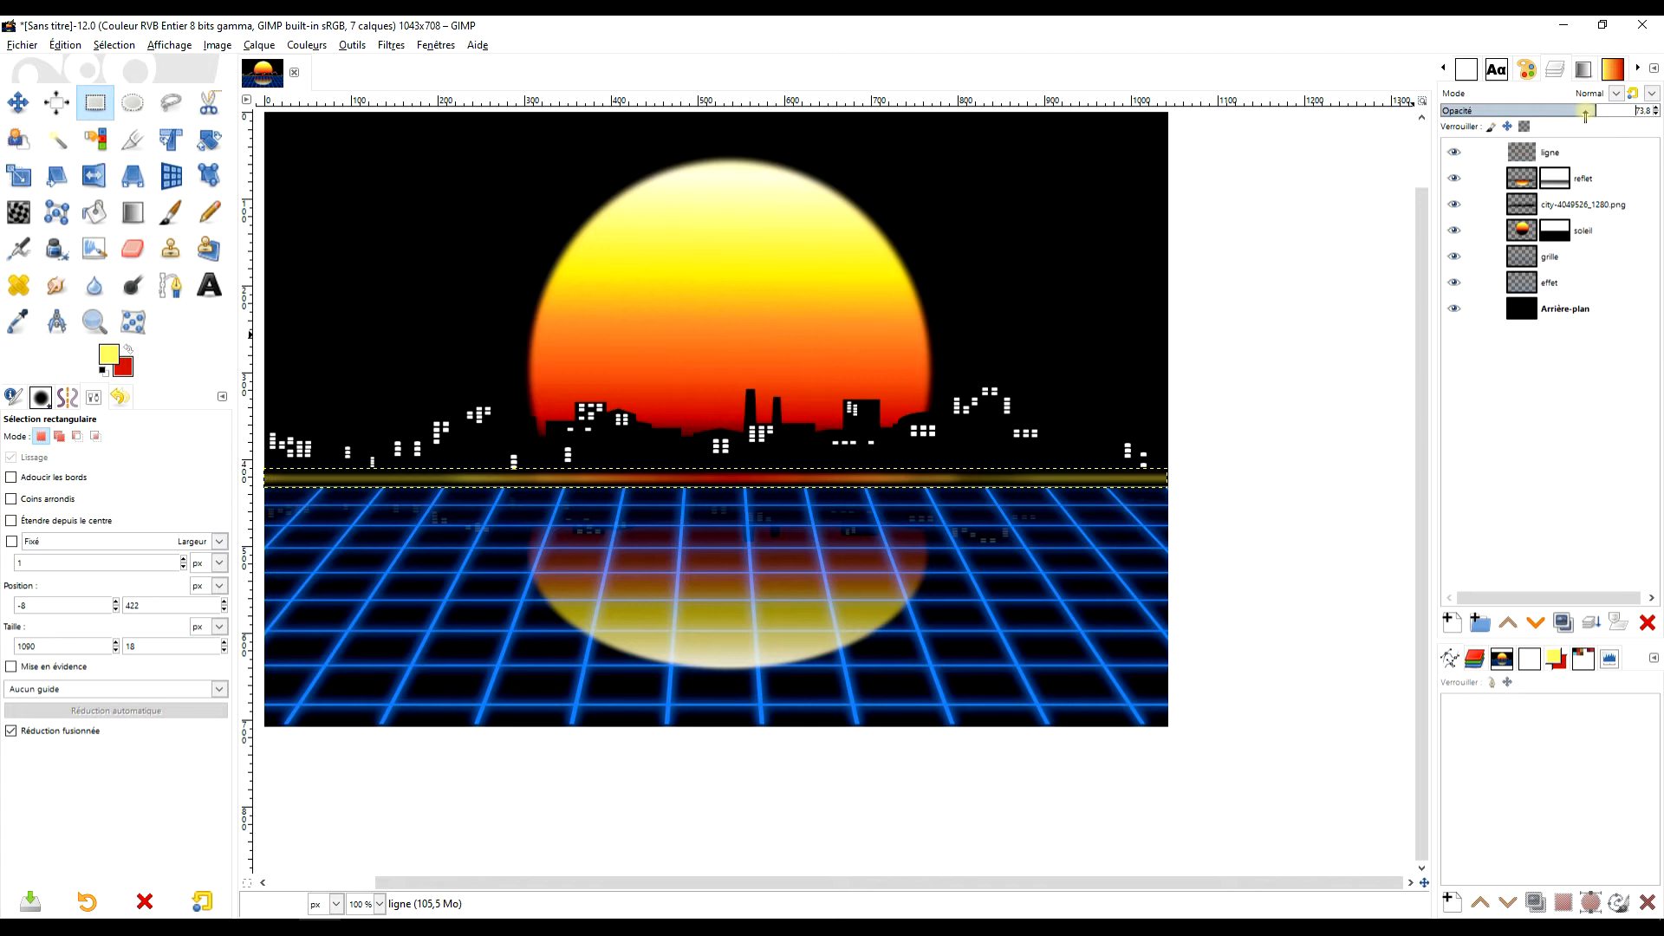
click(1562, 622)
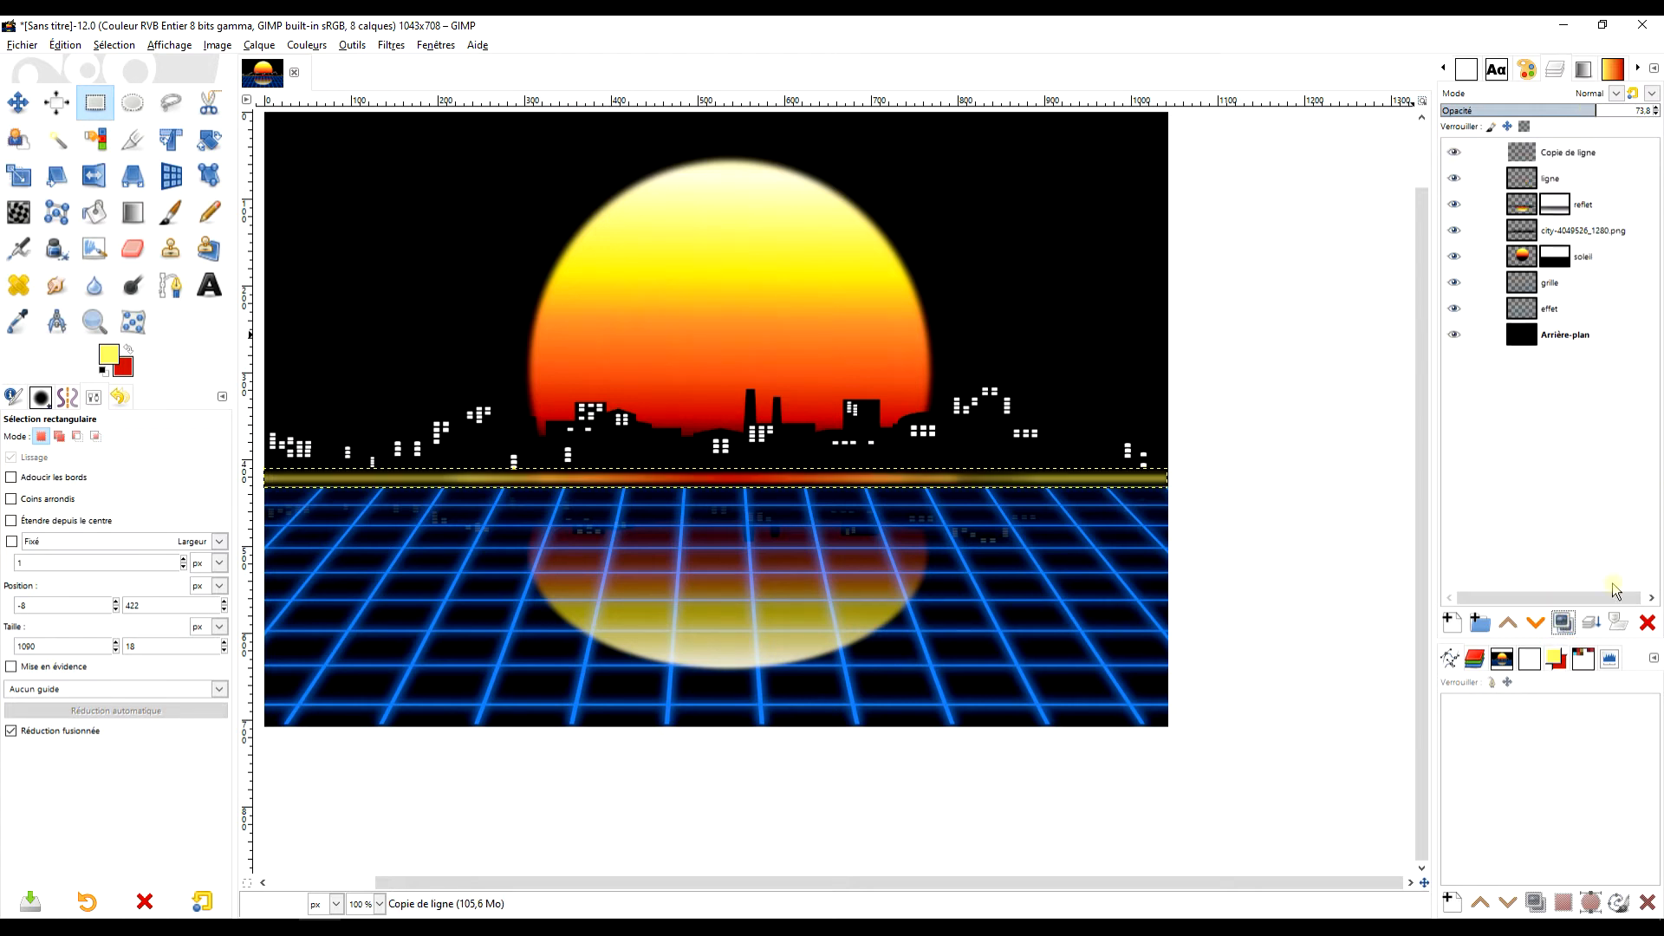
click(1647, 624)
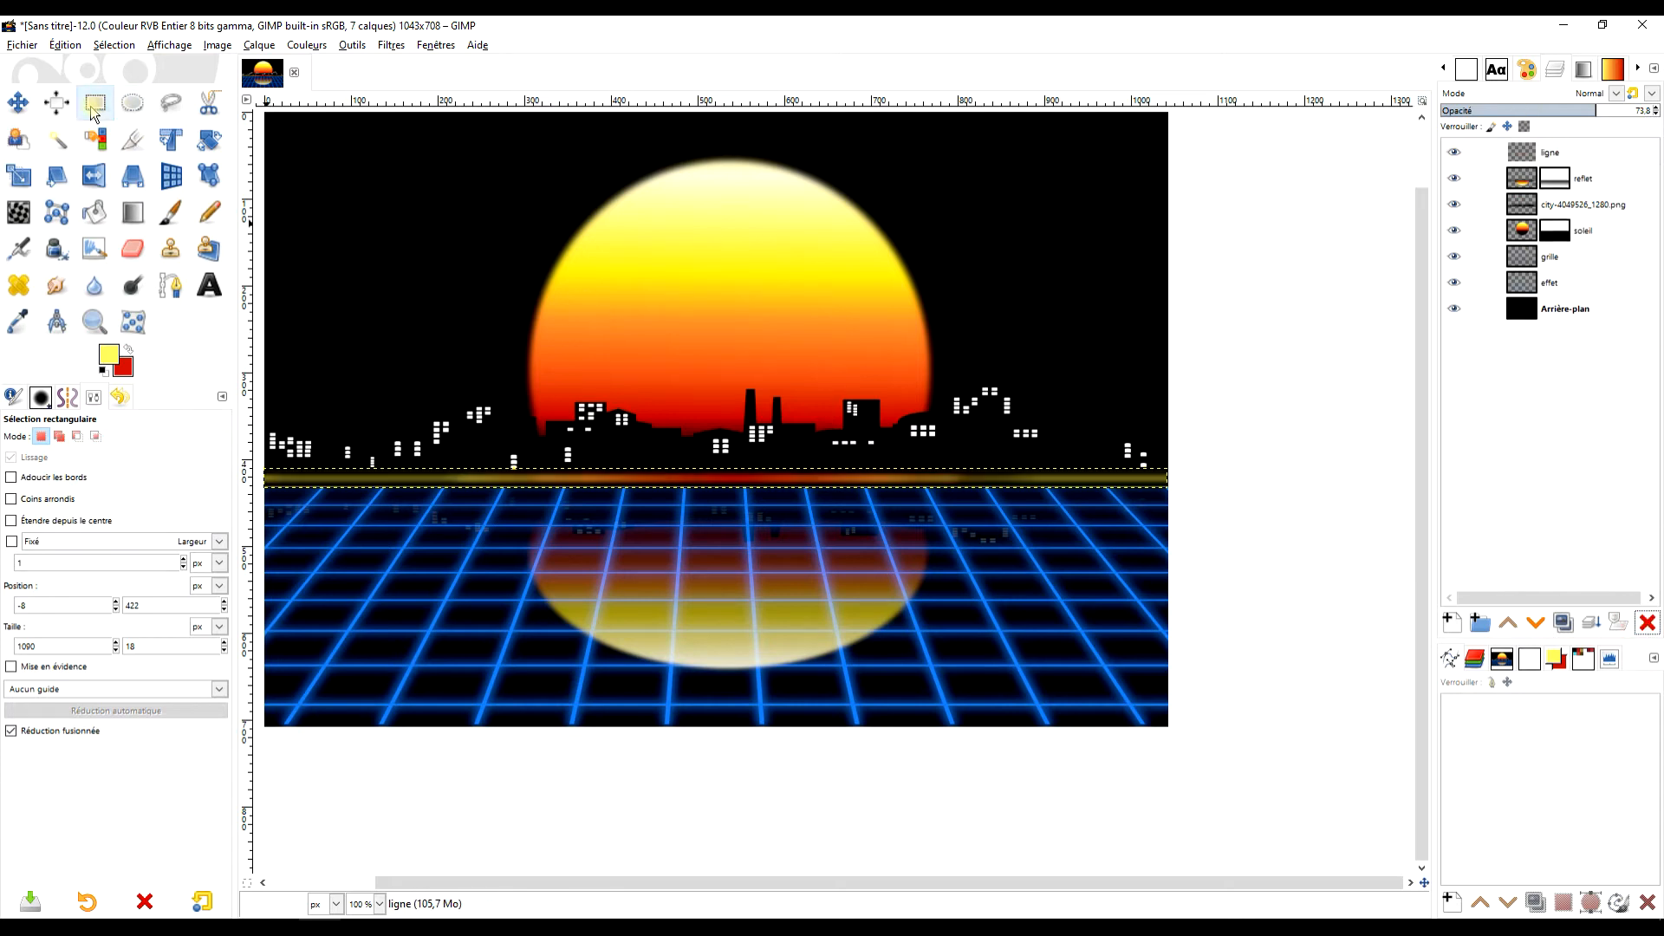
click(1464, 309)
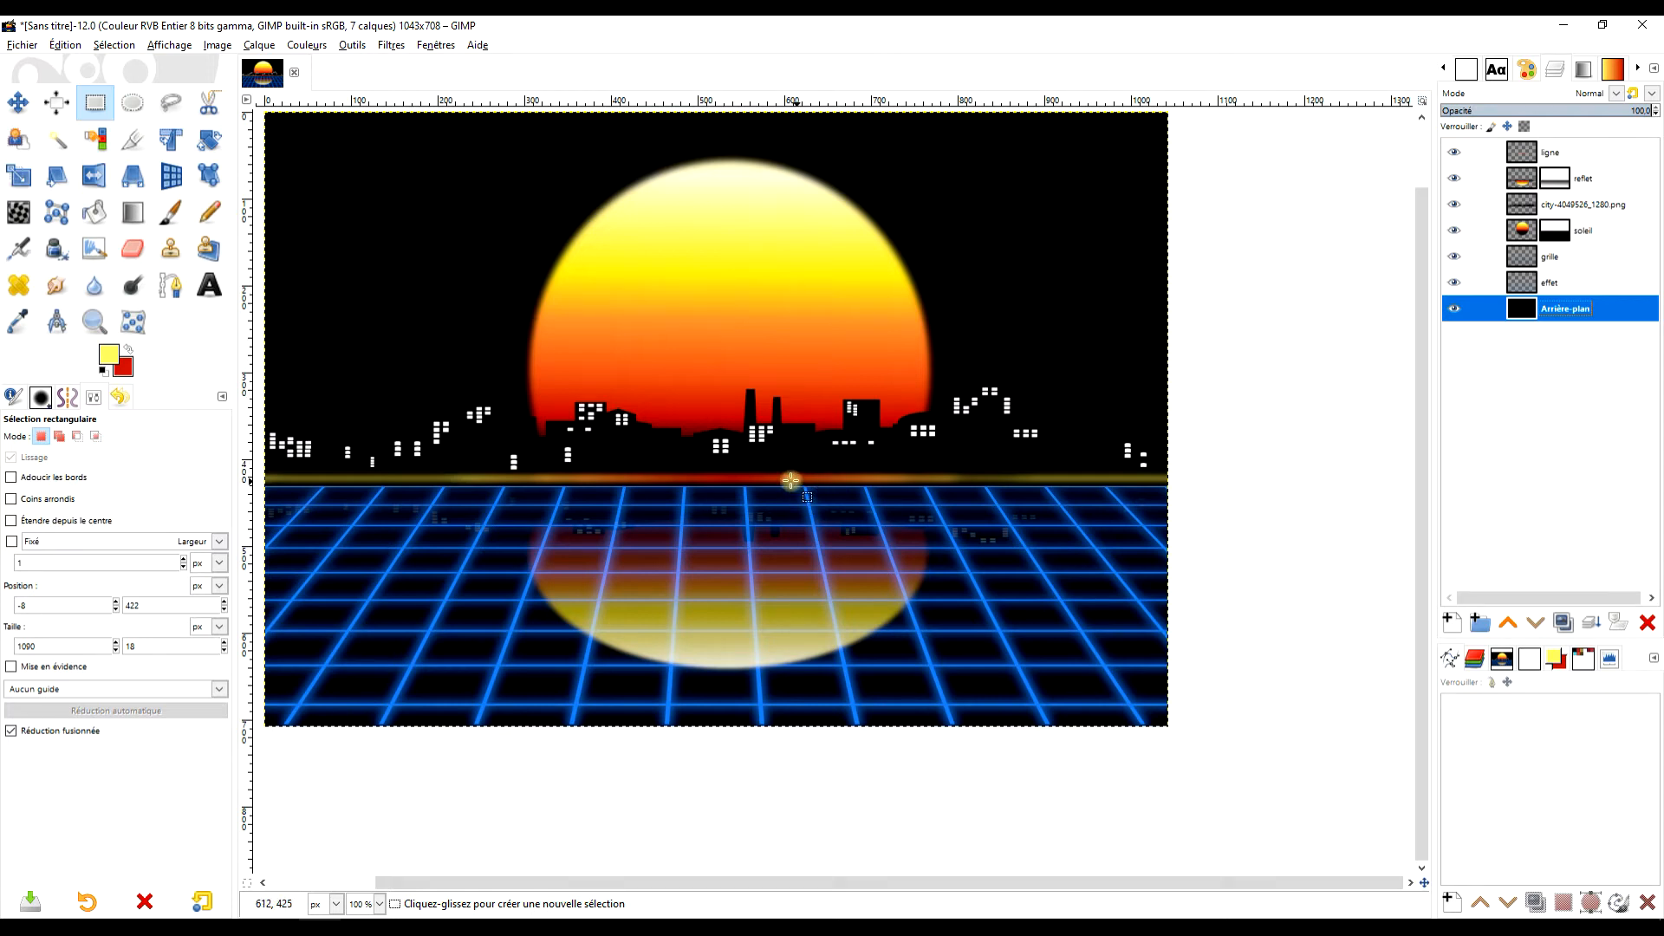
Nudge the ligne layer down about 6 px so the glowing line sits on the grid's upper edge
click(17, 102)
click(1580, 155)
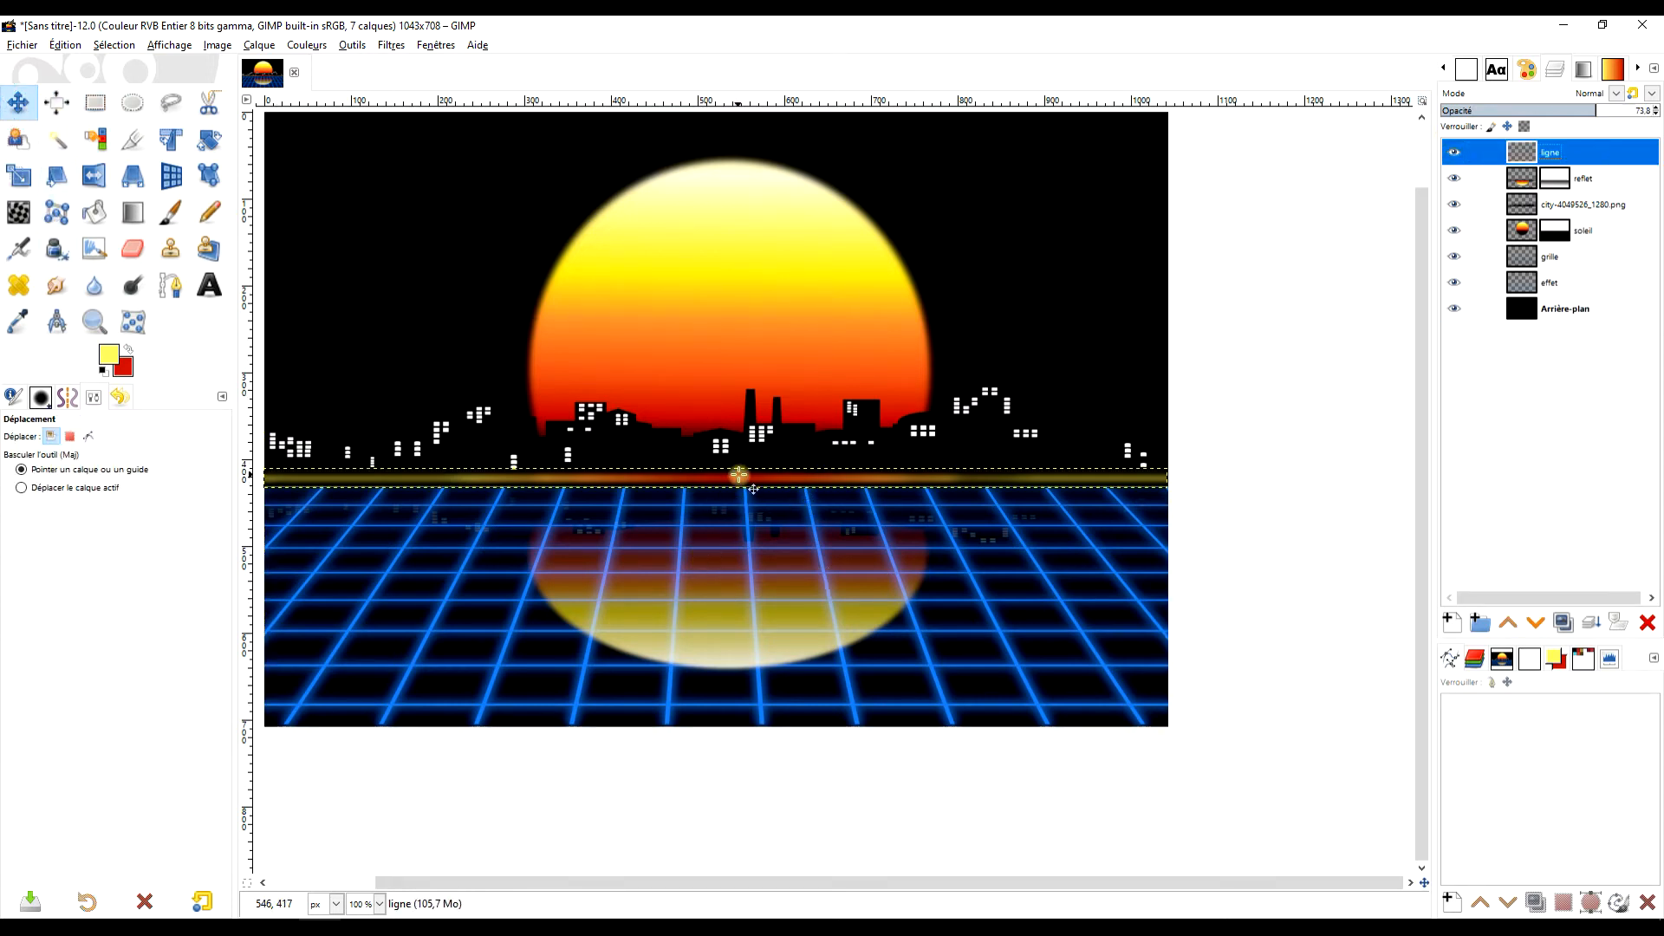
scroll(738, 487, up, 3)
click(754, 453)
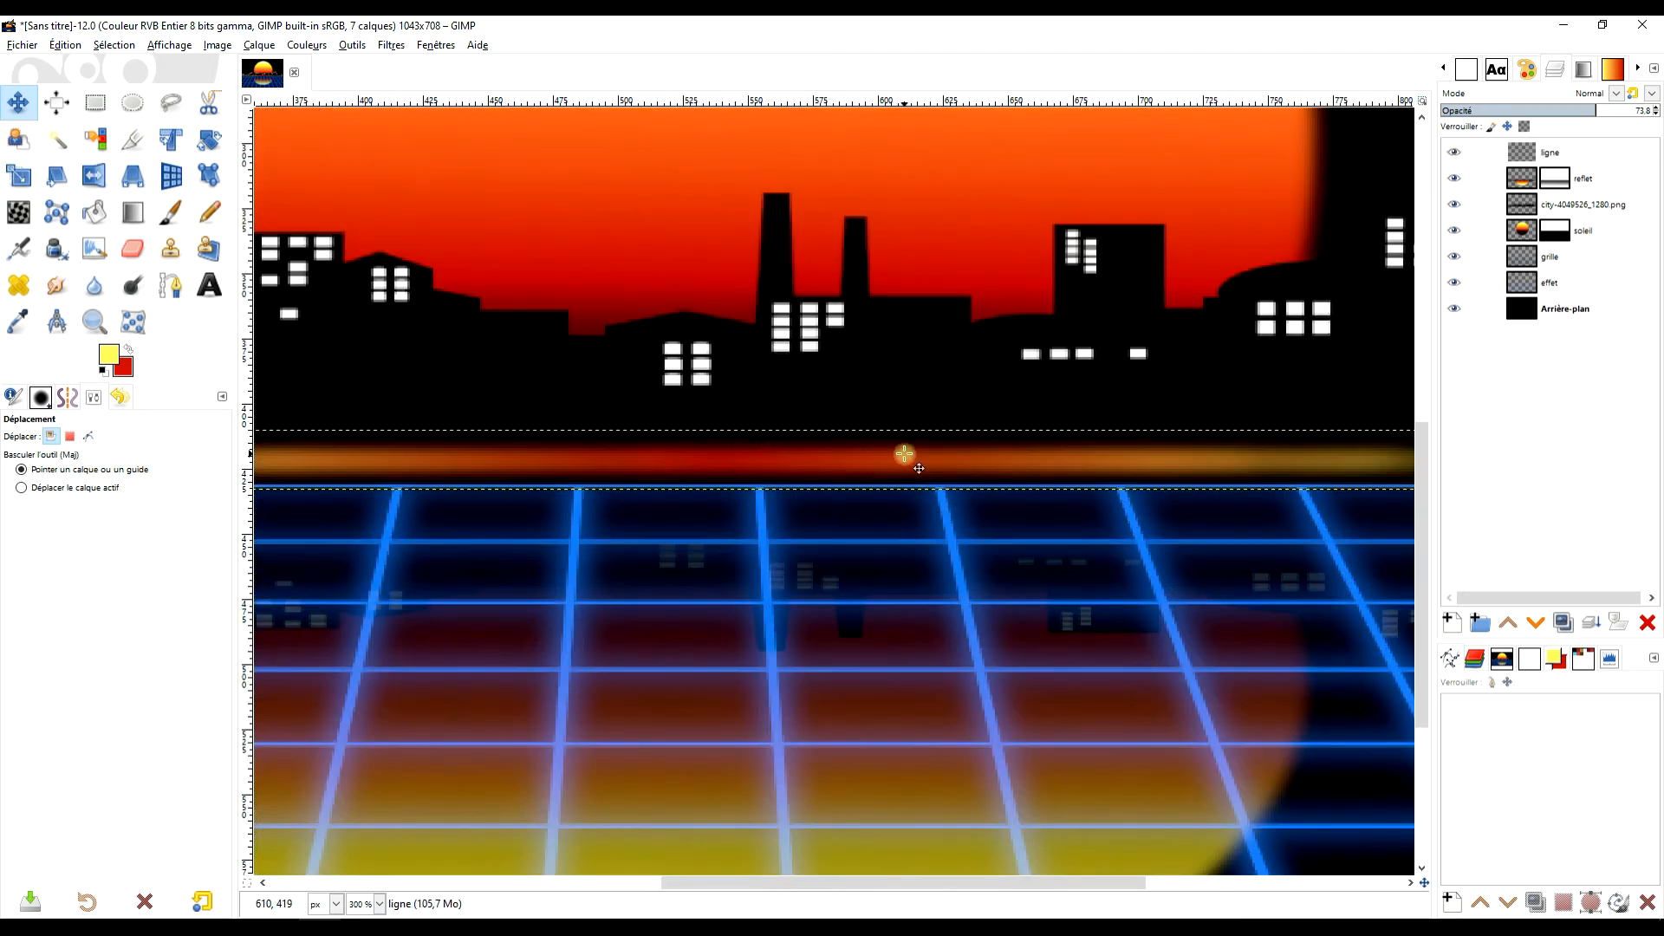
key(Down)
key(Down)
key(Down)
key(Down)
key(Down)
key(Down)
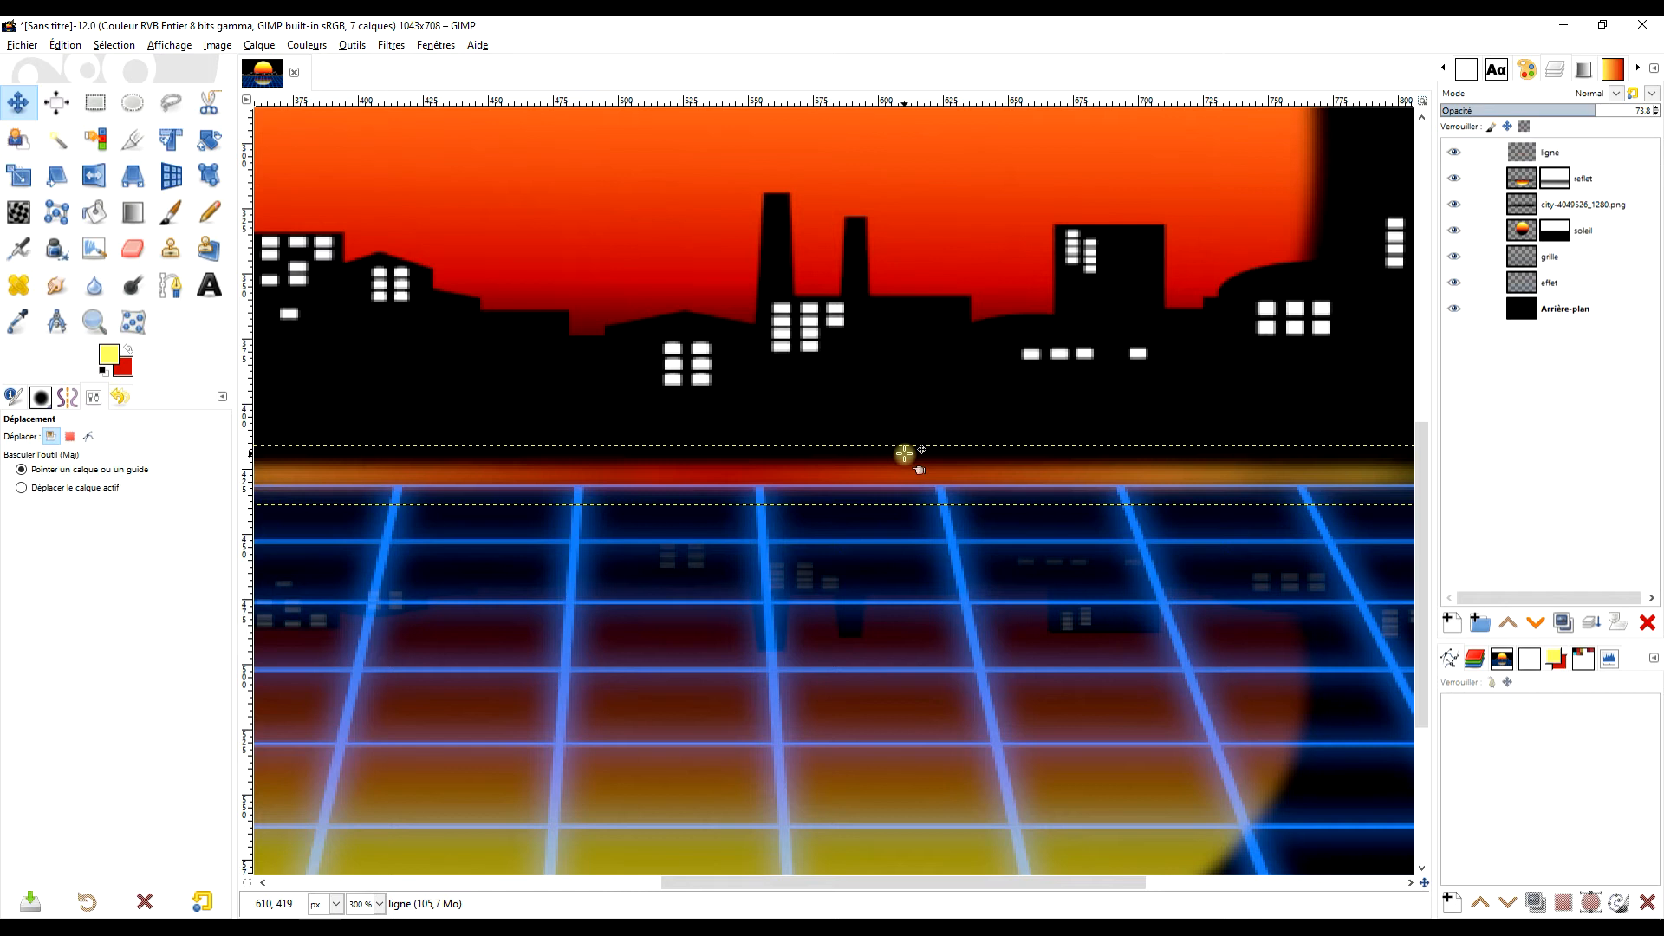
key(Down)
key(Up)
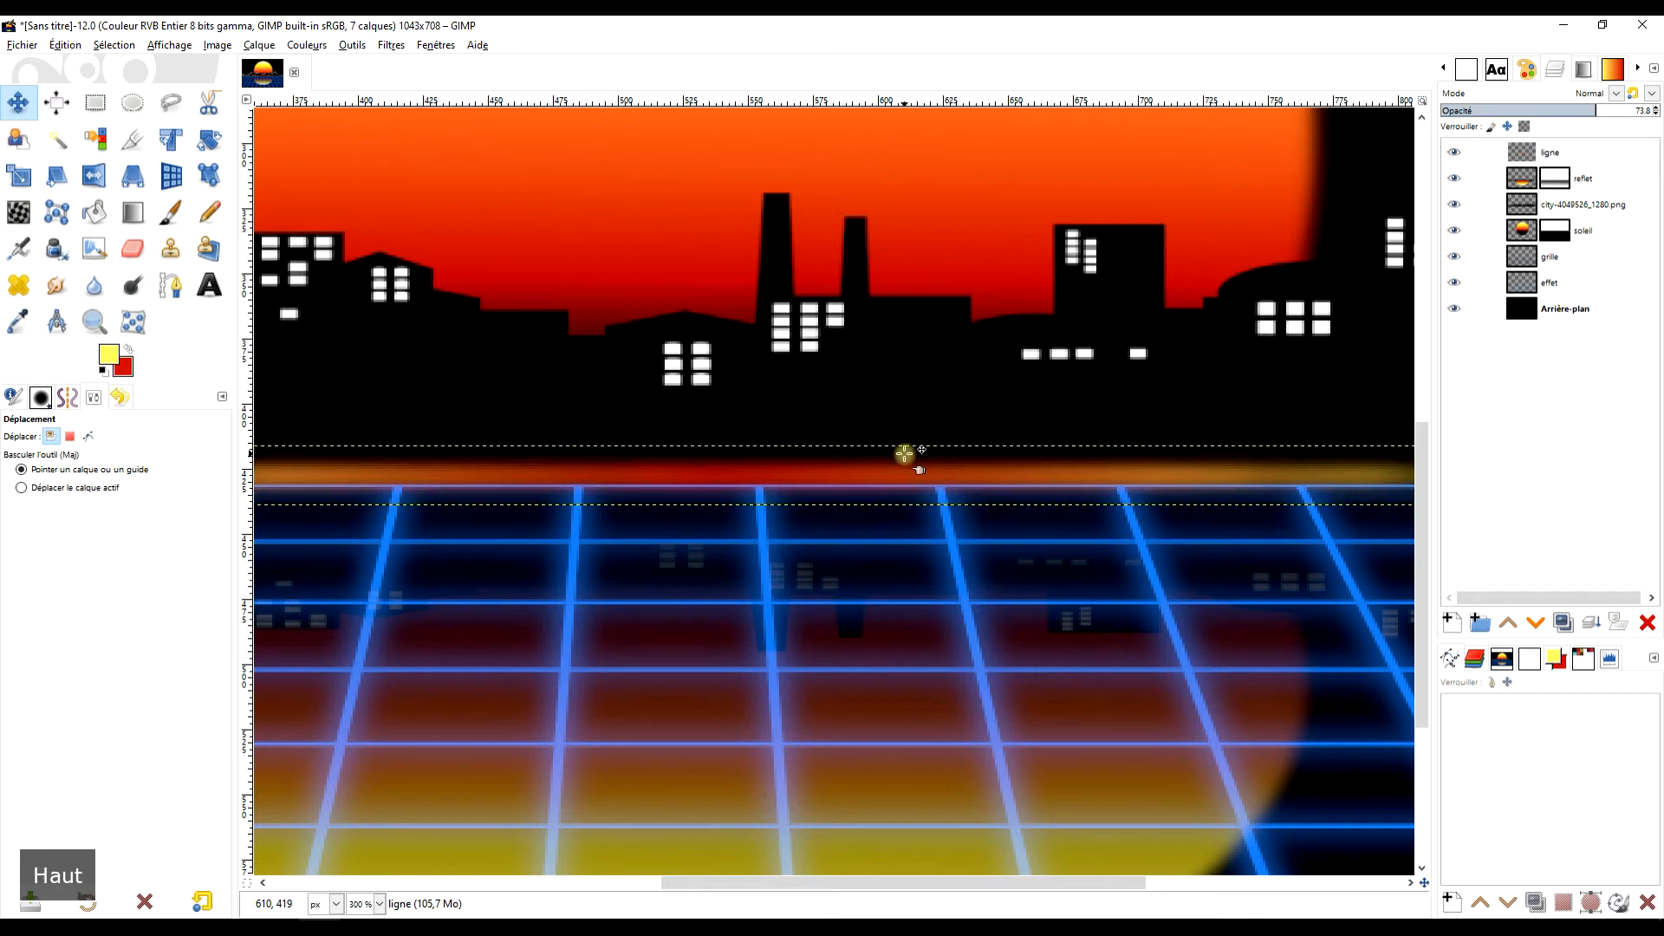
scroll(904, 454, down, 4)
scroll(897, 453, up, 1)
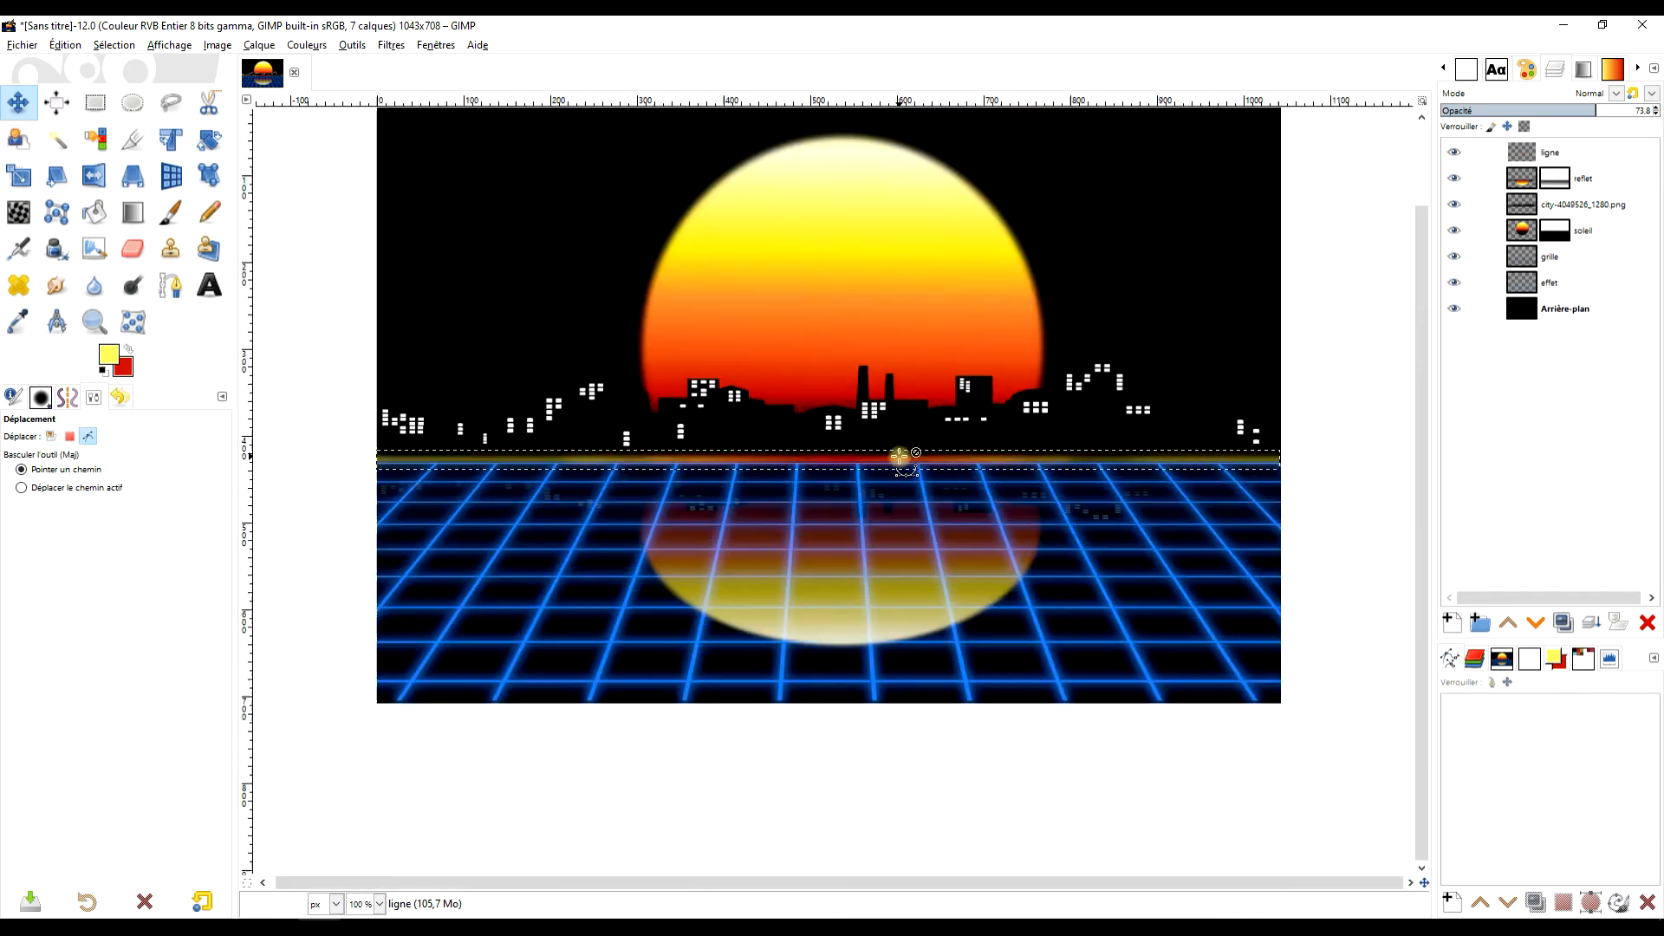
click(1570, 311)
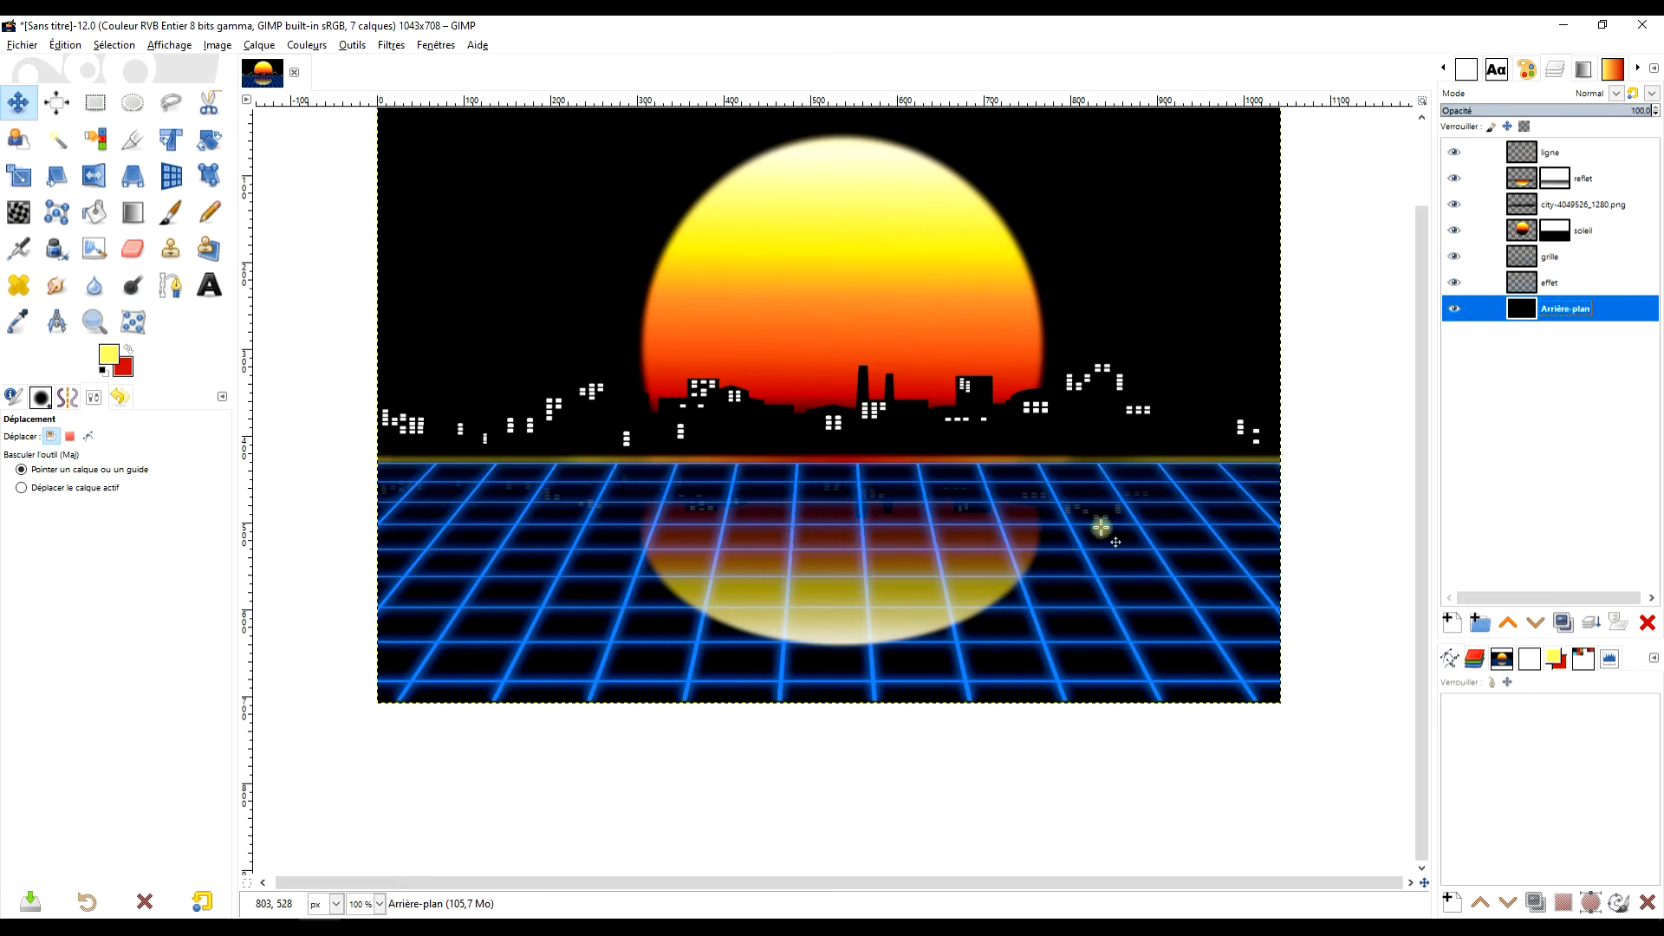
Open G'MIC-Qt on the reflet layer and choose the Ripple filter with the Sine+ shape
click(1523, 184)
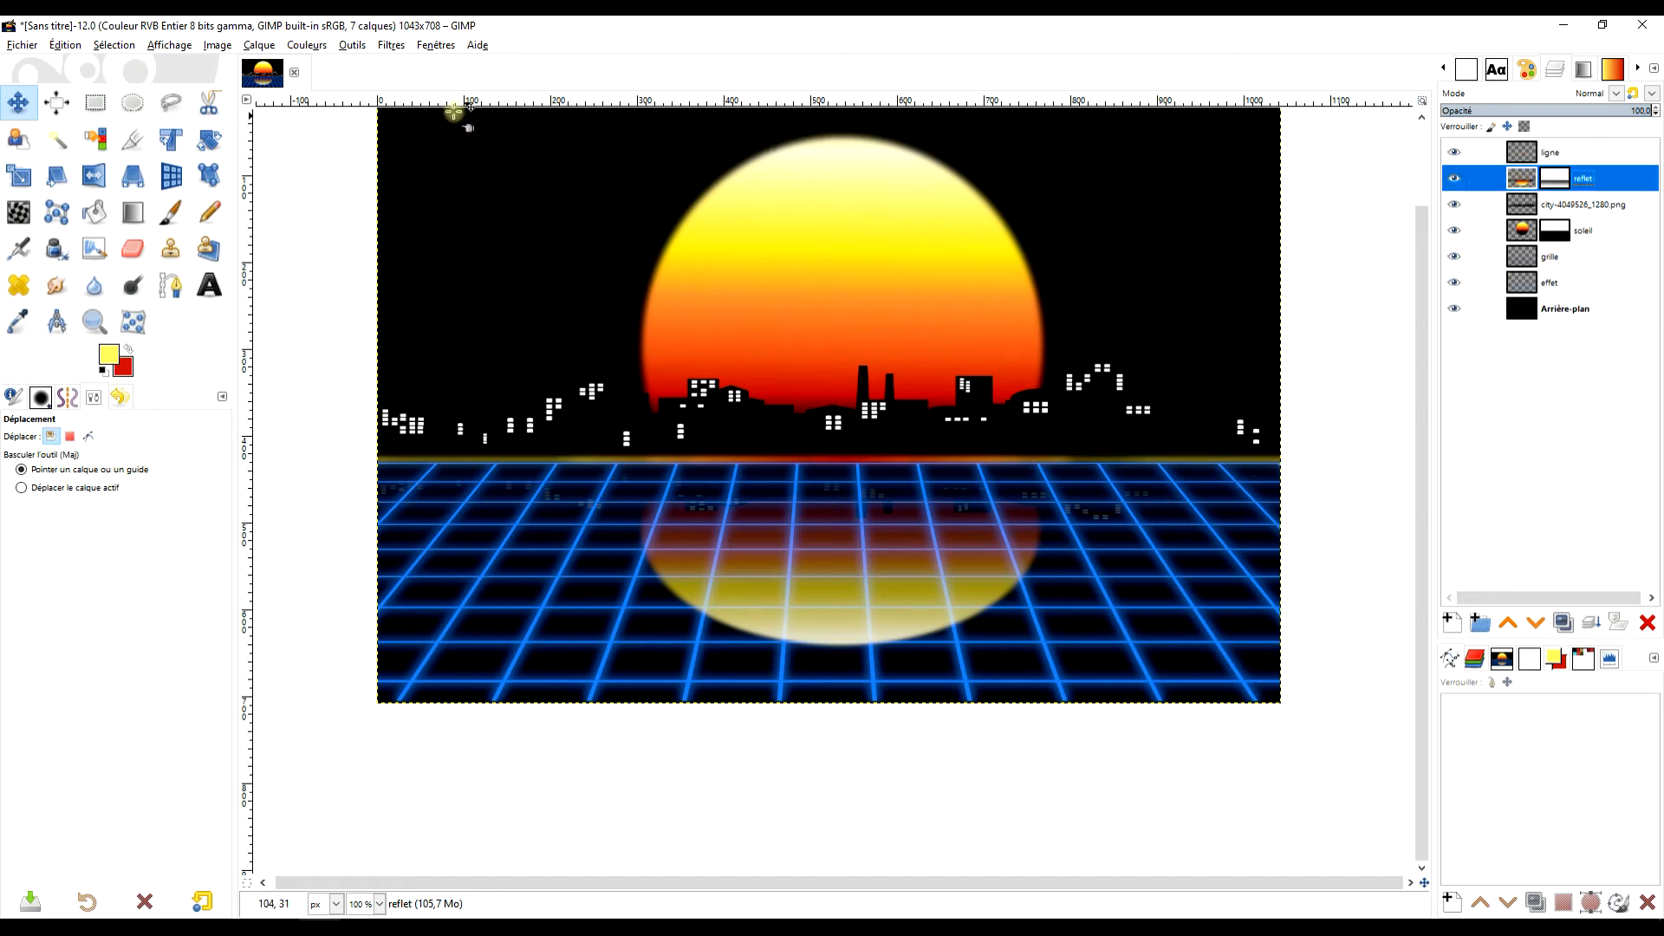
click(392, 47)
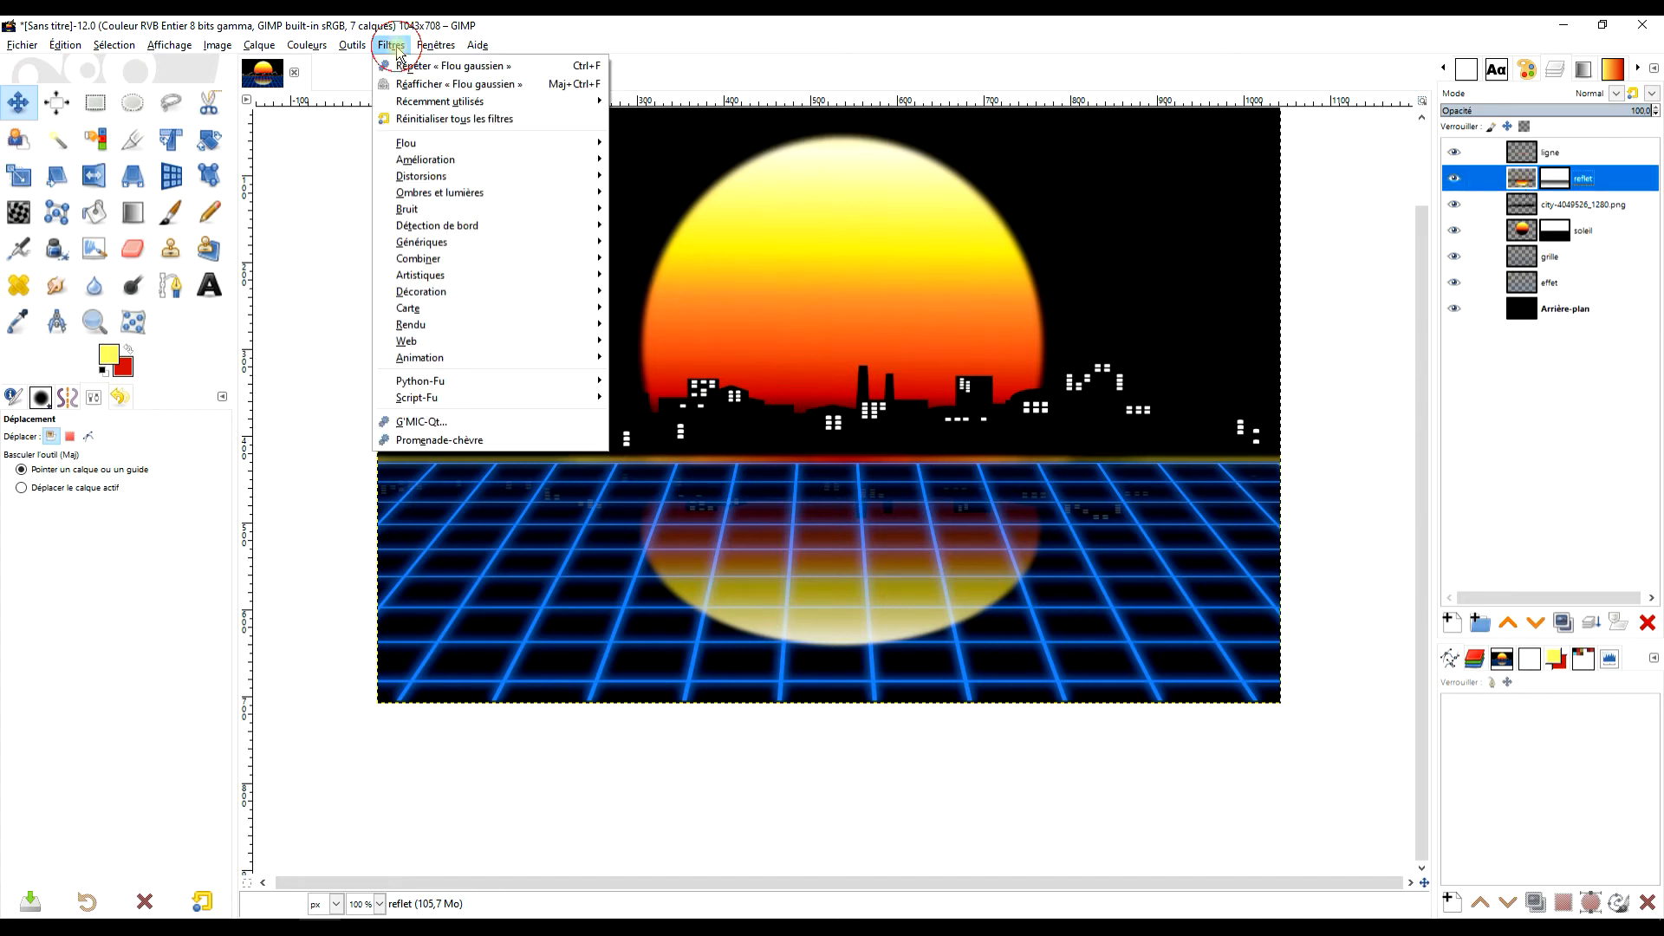
click(439, 423)
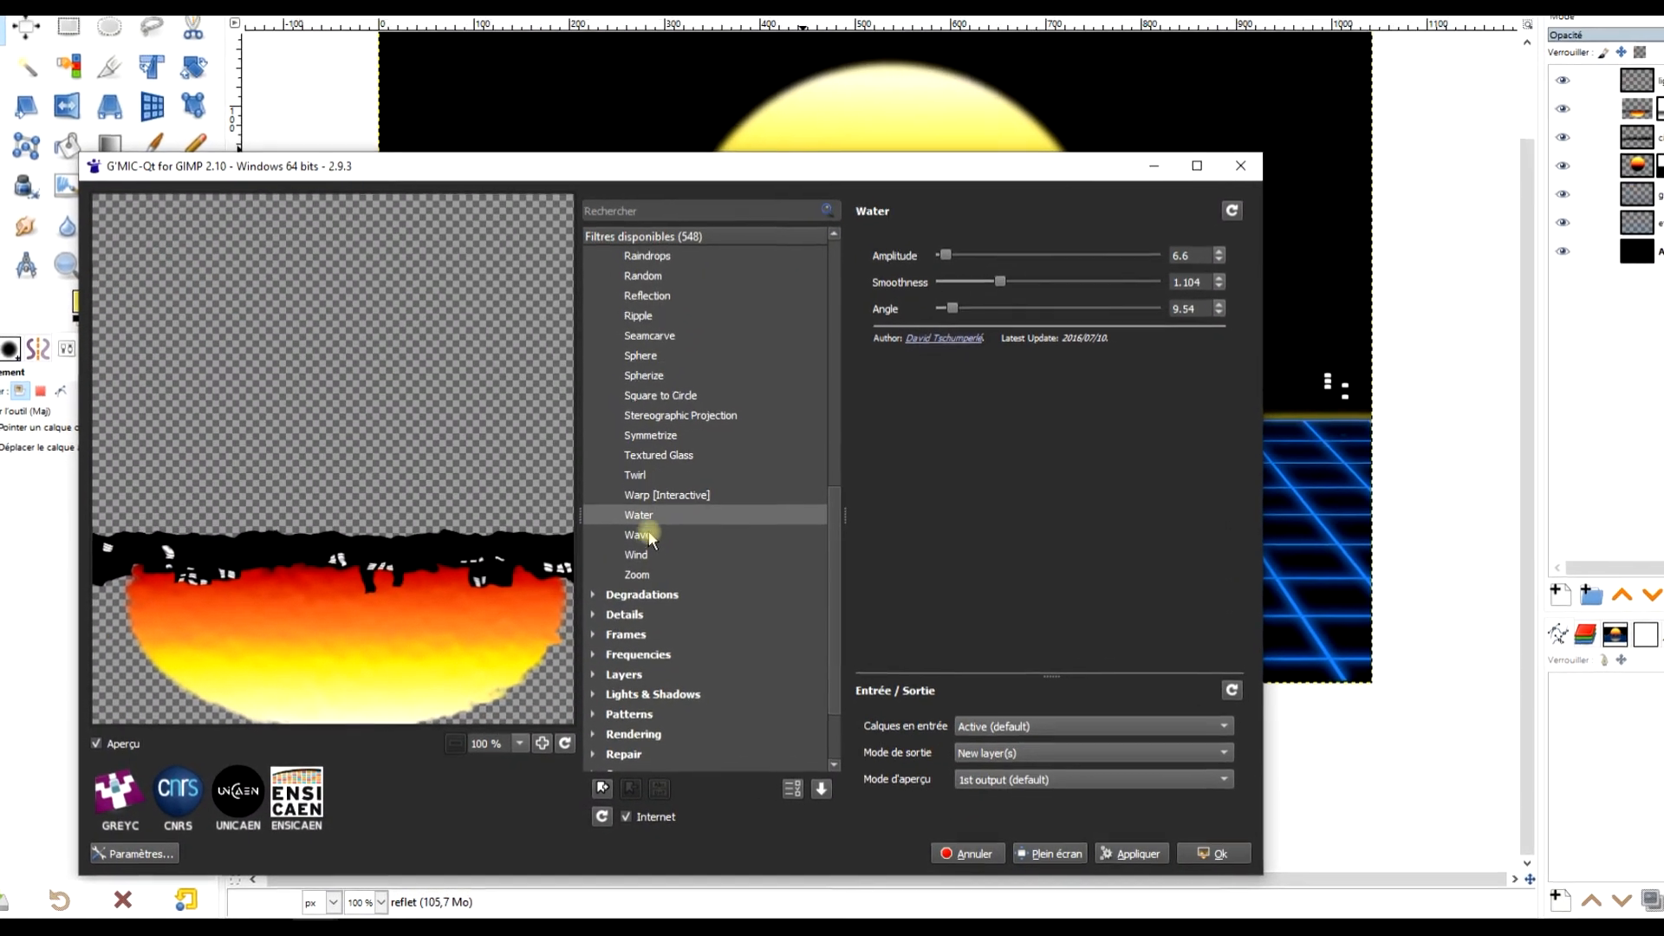
scroll(702, 381, up, 3)
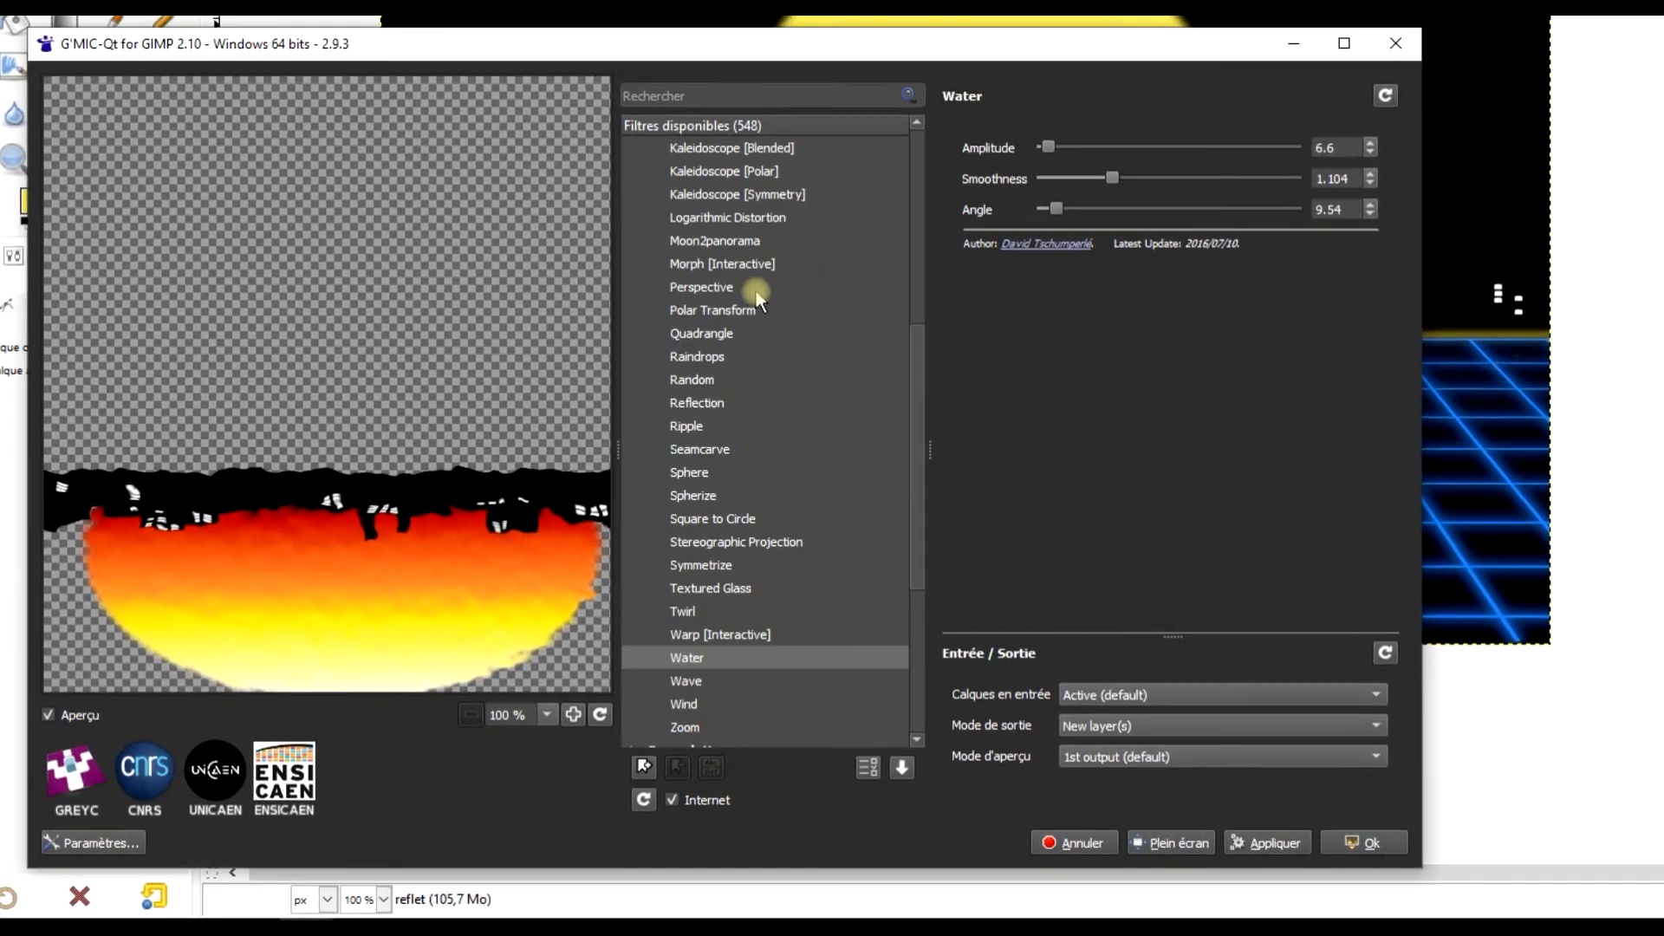
click(689, 425)
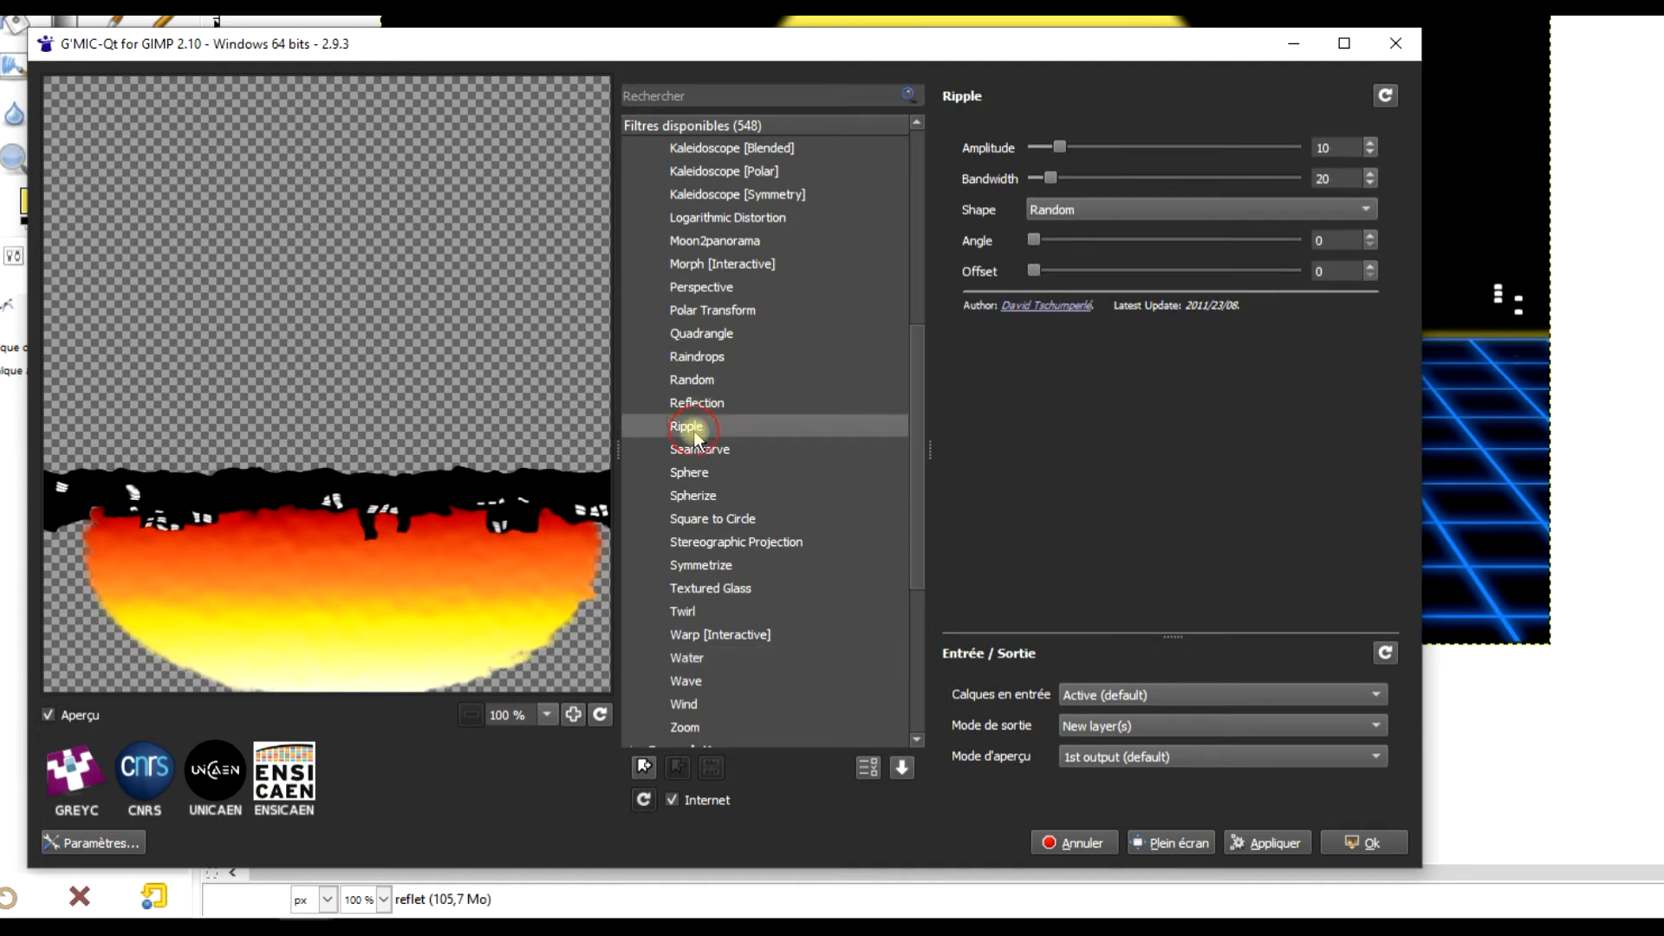
click(1167, 212)
click(1146, 186)
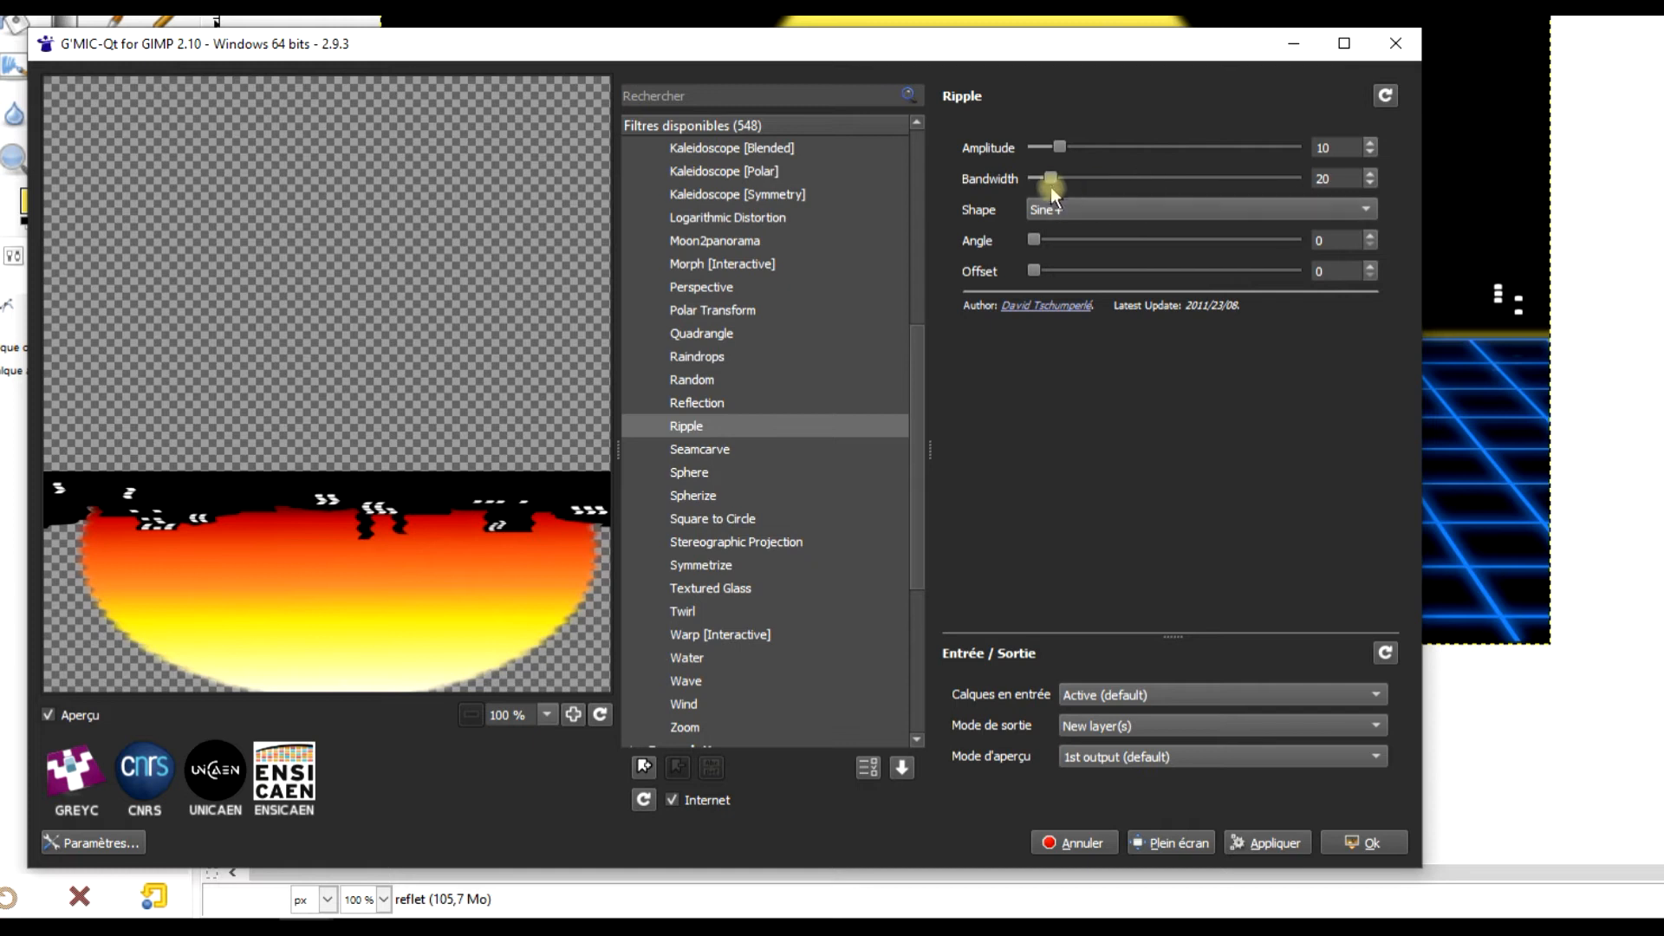
Set the Ripple amplitude to 26.6 and bandwidth to 44.65, apply it as a new layer and close G'MIC-Qt
drag(1065, 150, 1107, 151)
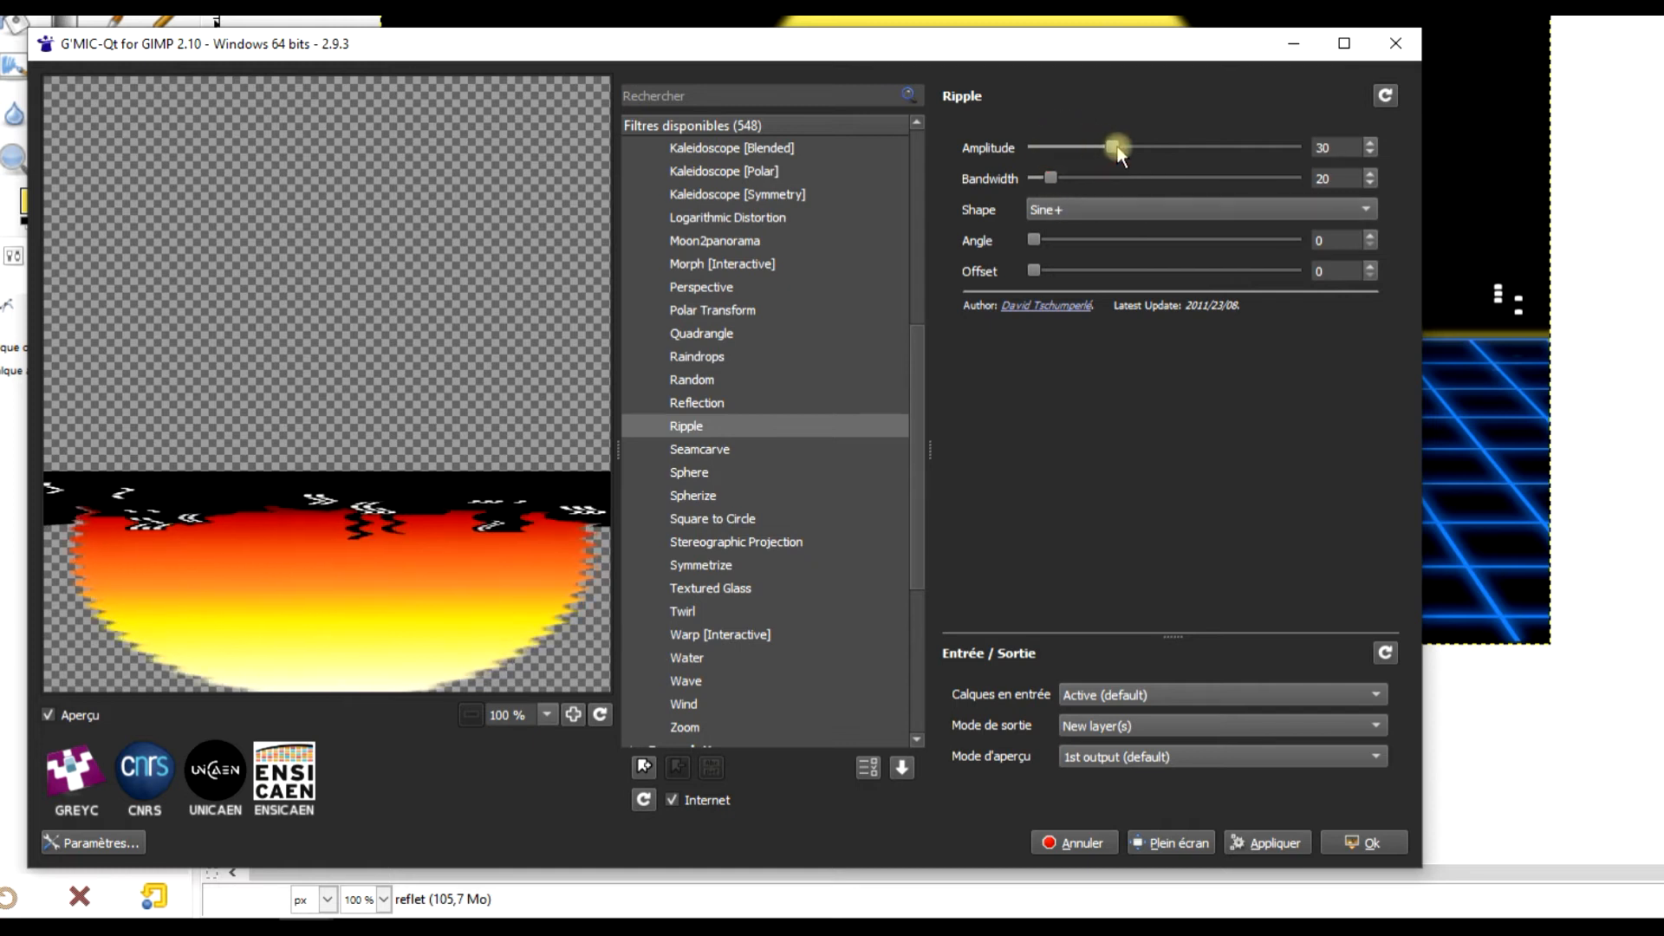
drag(1064, 175, 1074, 174)
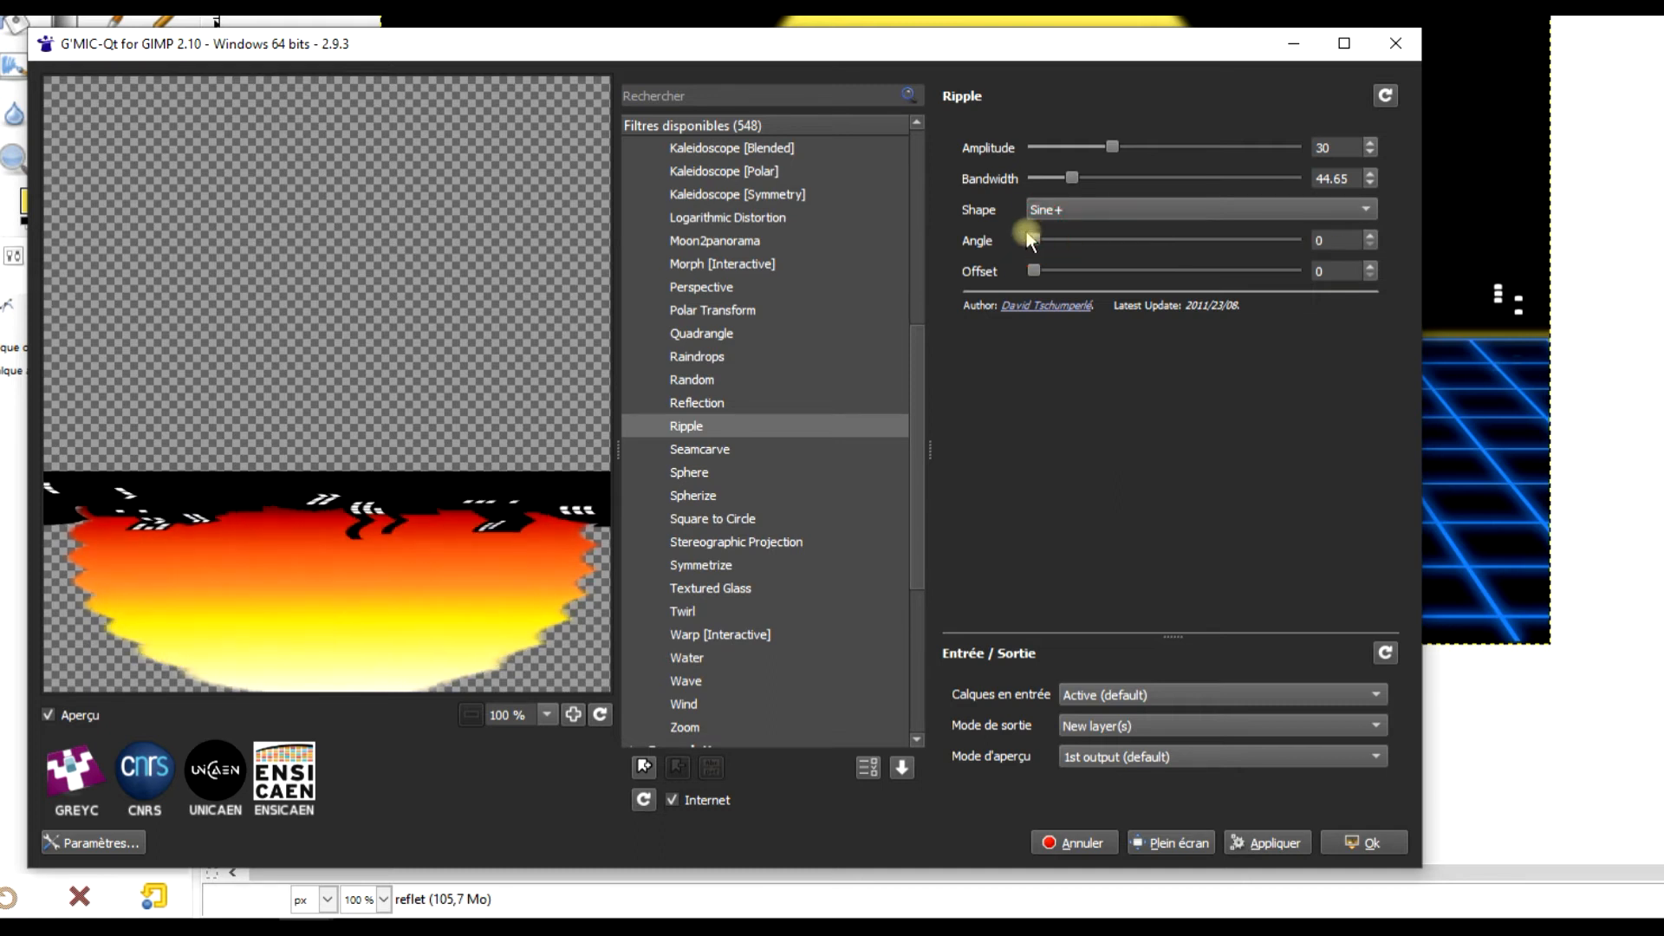
drag(1119, 149, 1109, 150)
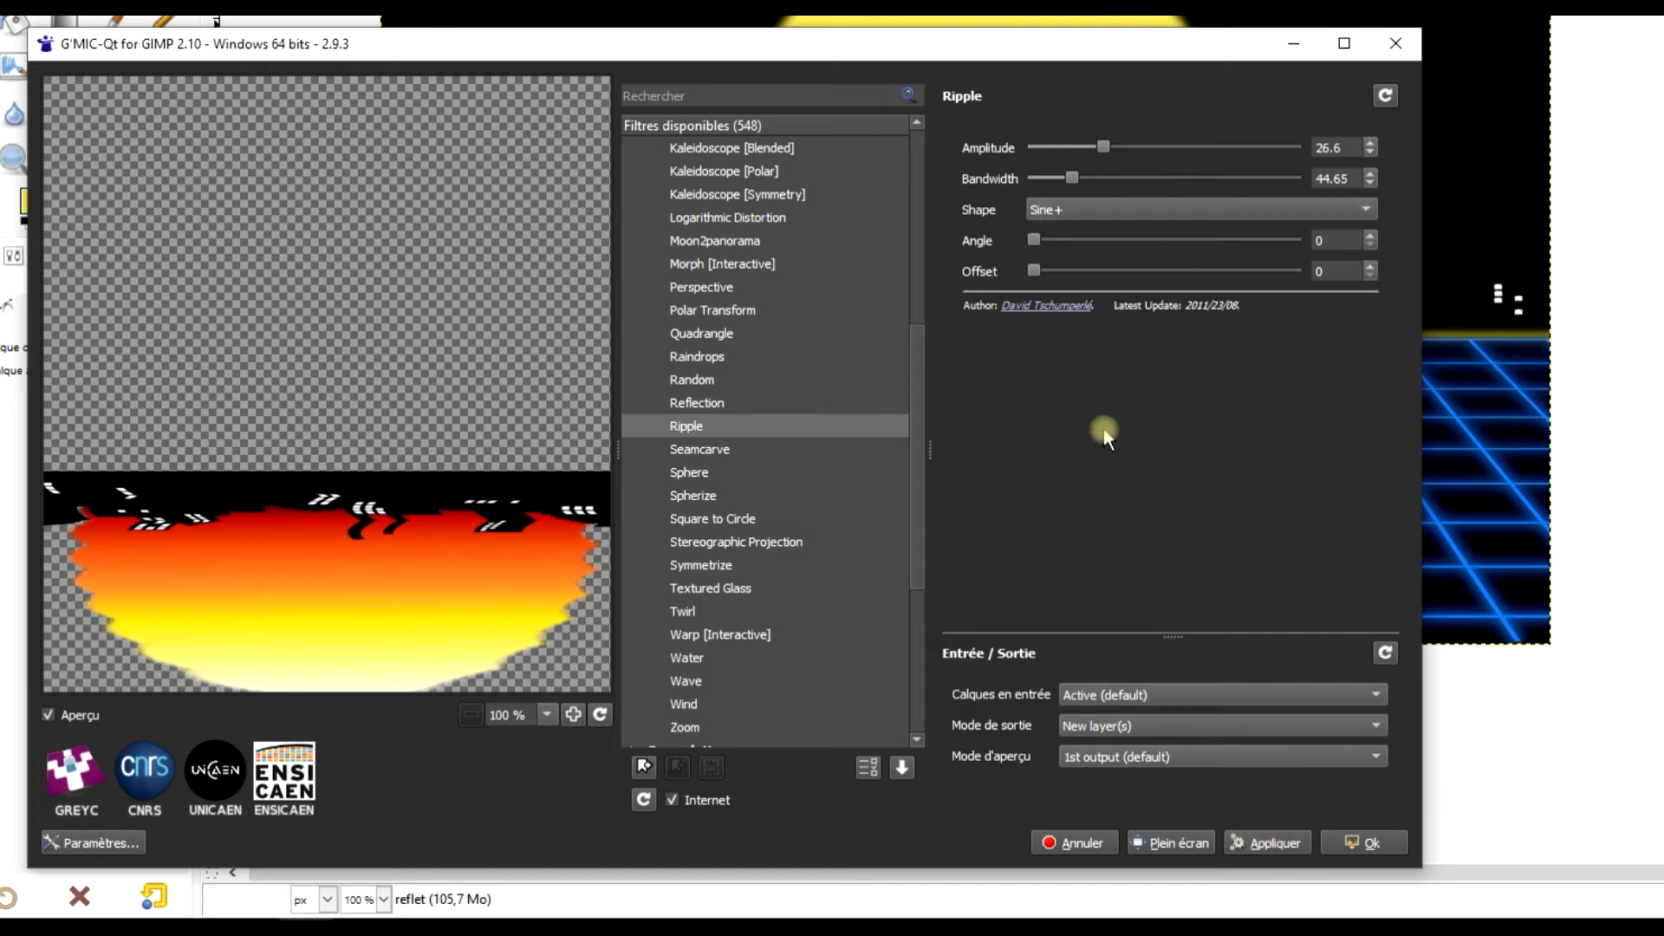
click(1232, 853)
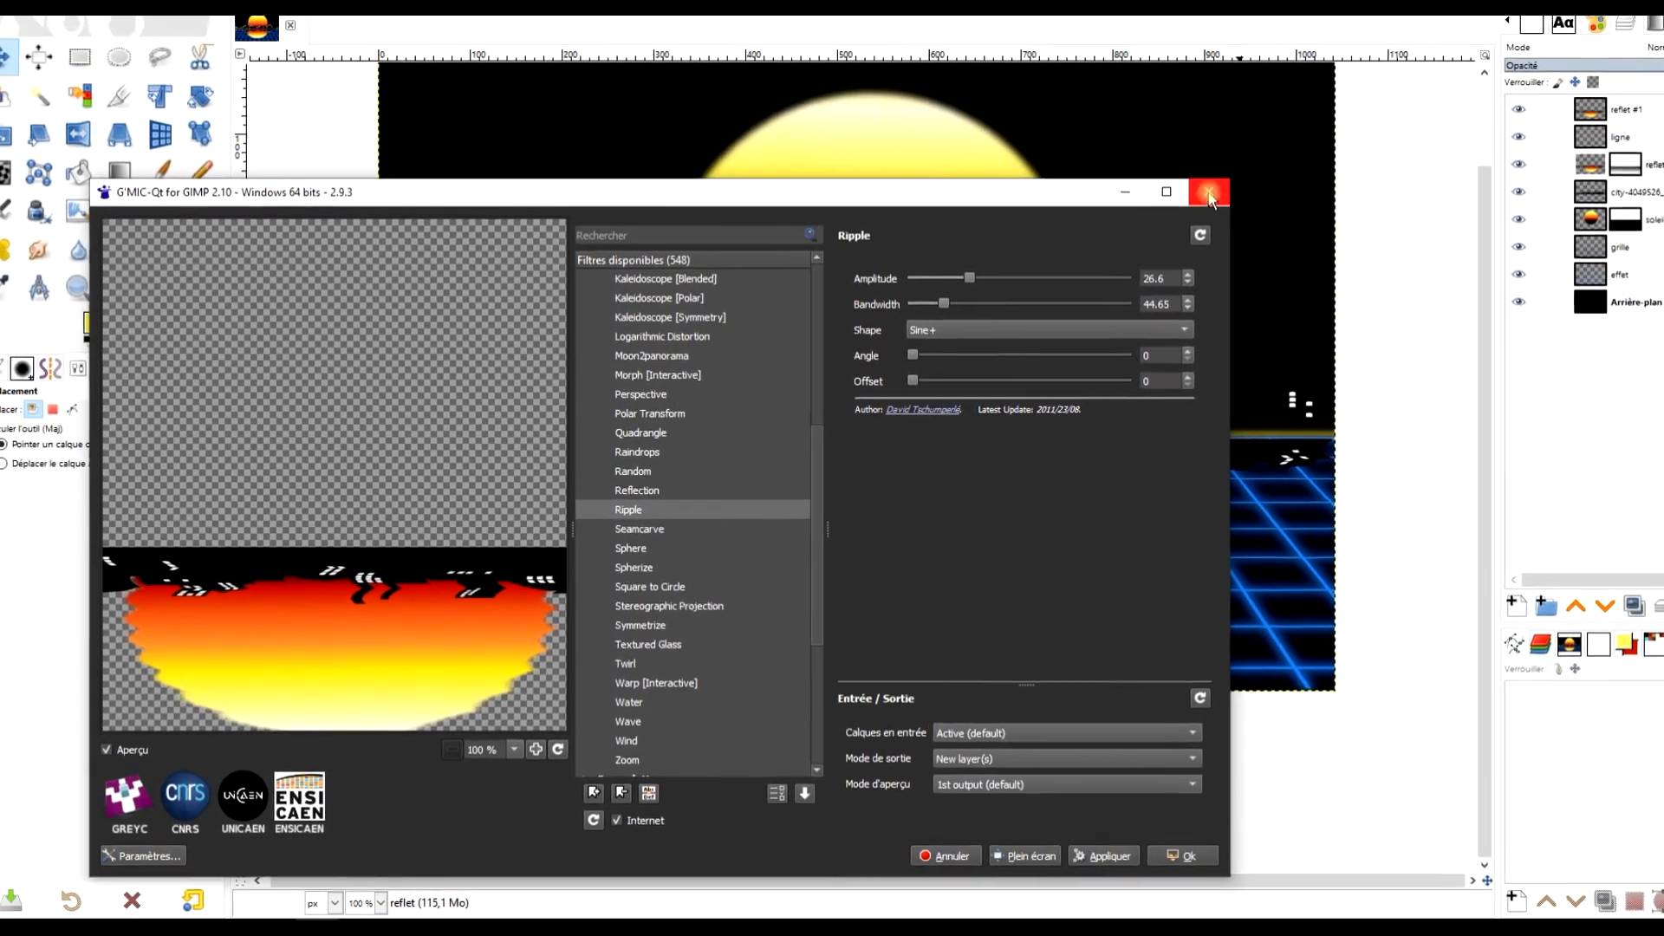
click(1314, 108)
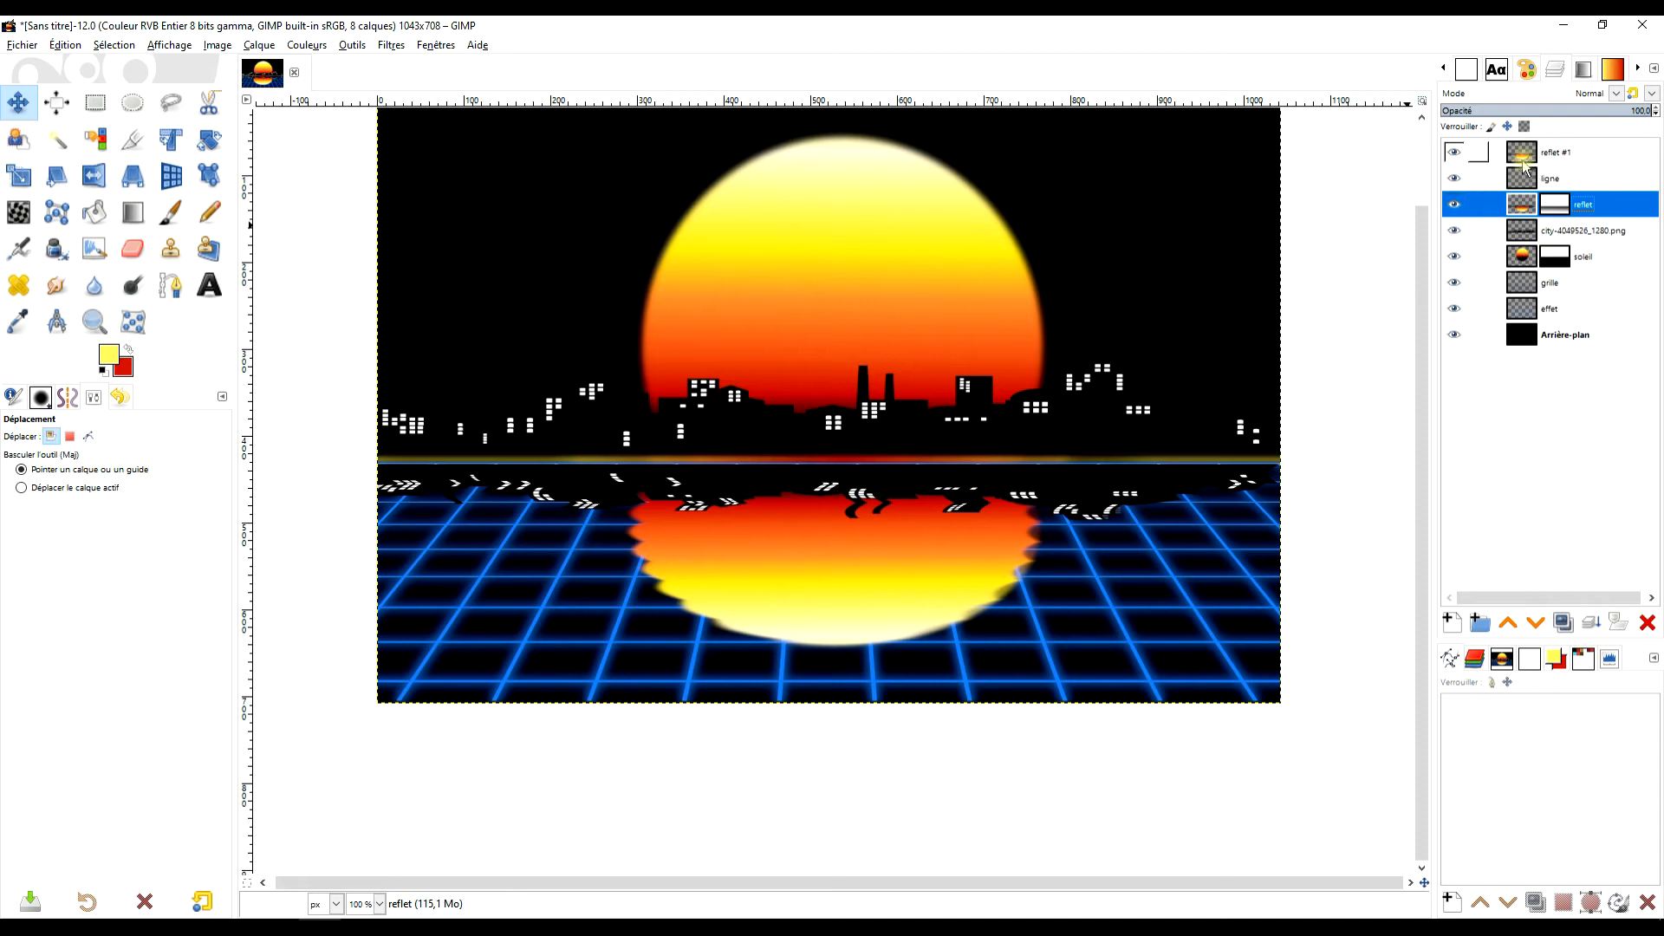
Place the rippled reflet #1 layer just below ligne and hide the original reflet layer
drag(1523, 166, 1461, 216)
click(1455, 204)
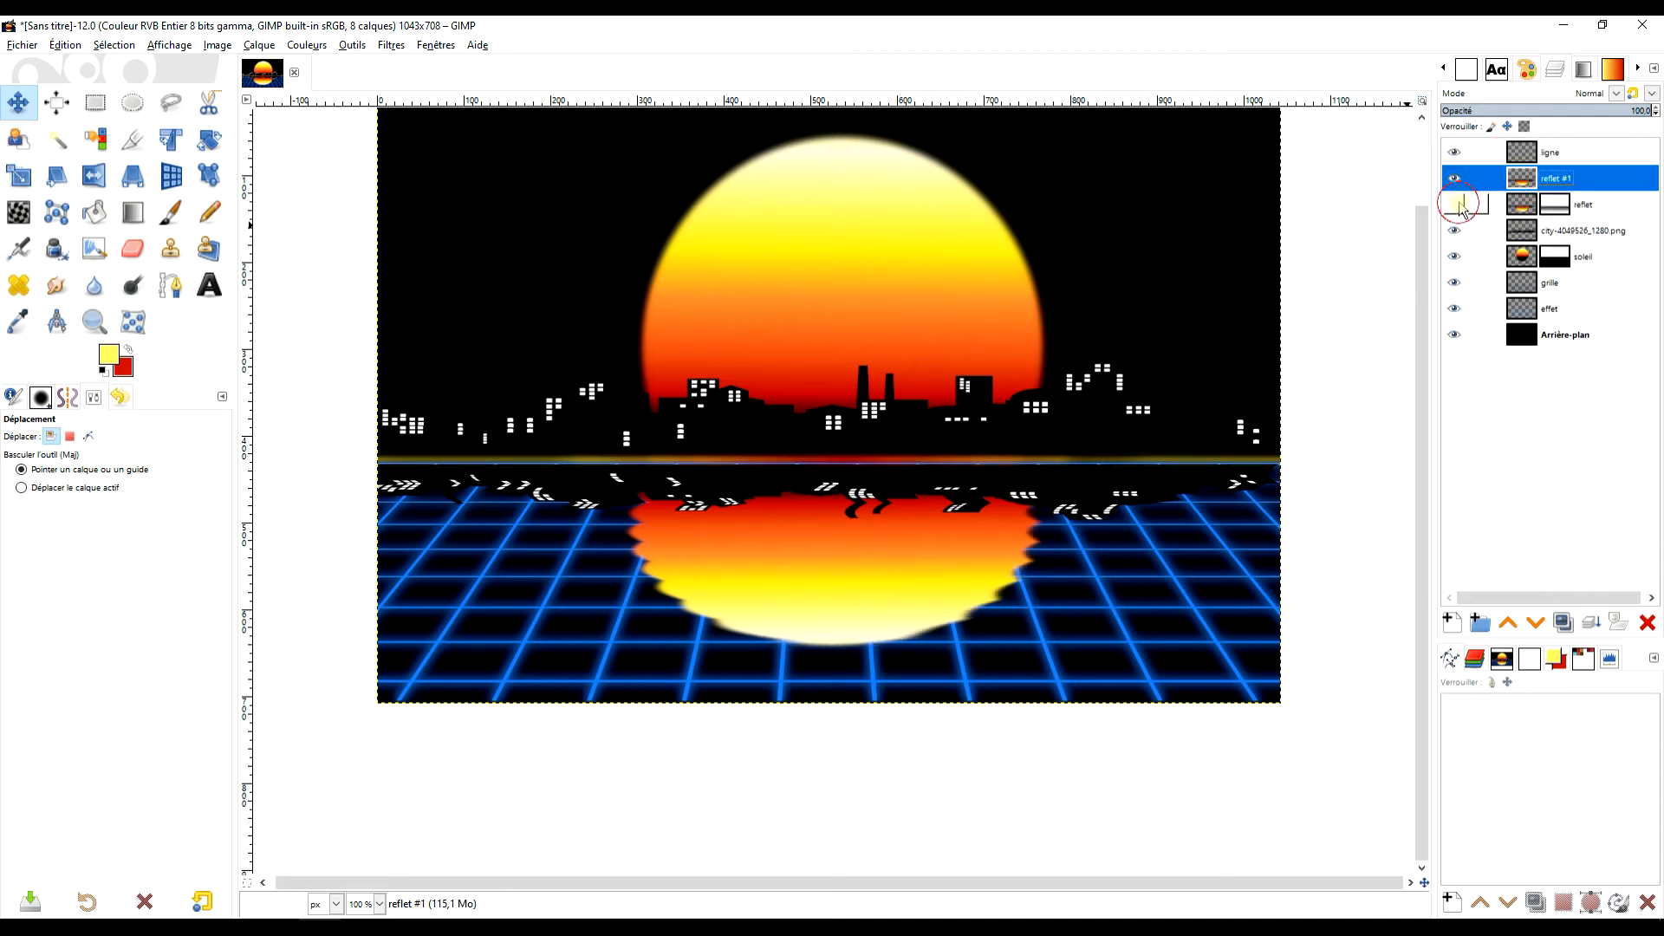
click(1522, 208)
click(1529, 180)
Lower the reflet #1 layer's opacity to 44.3 so the grid shows through the rippled reflection
click(1570, 113)
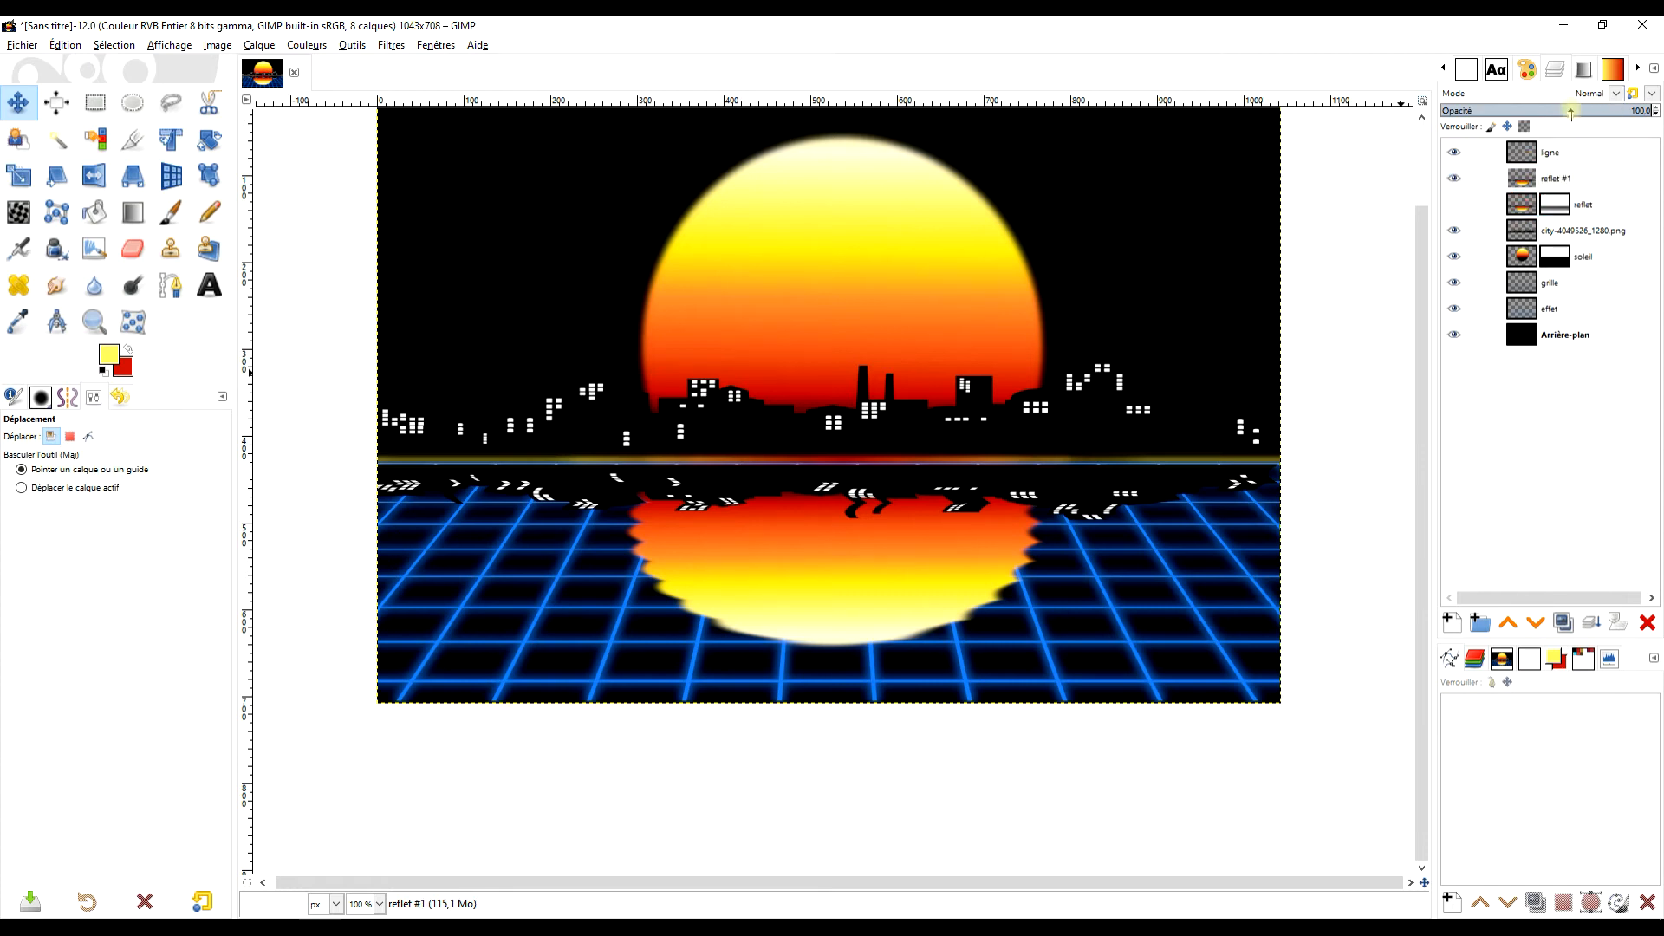
click(1558, 110)
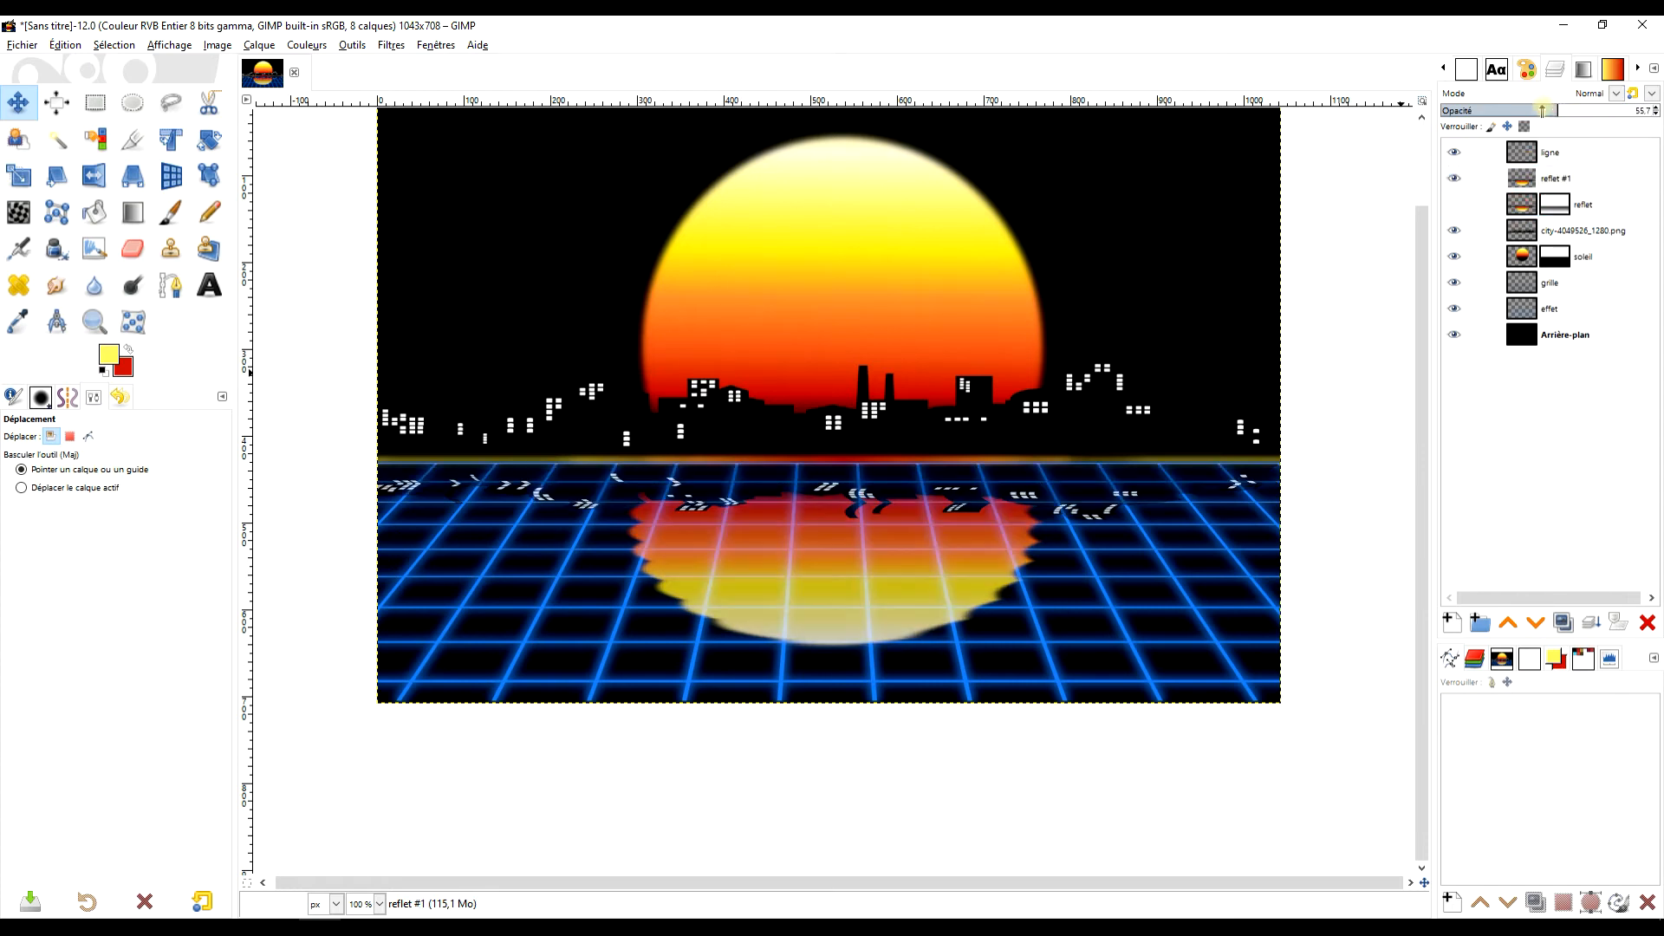
click(1542, 110)
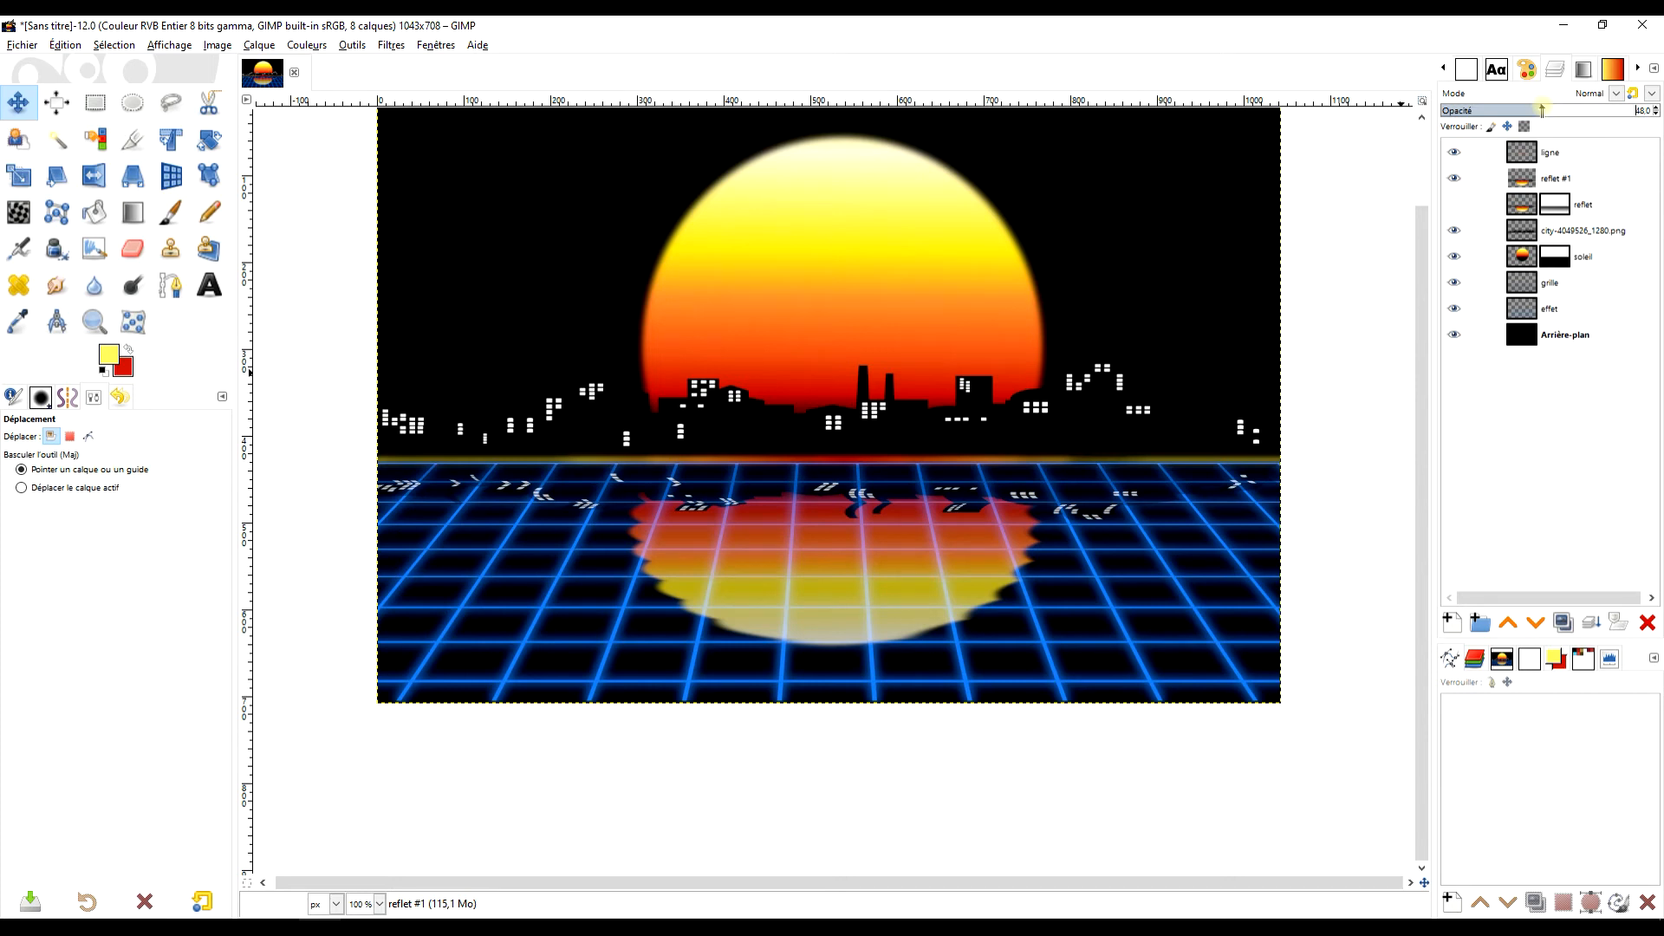
drag(1142, 444, 1136, 492)
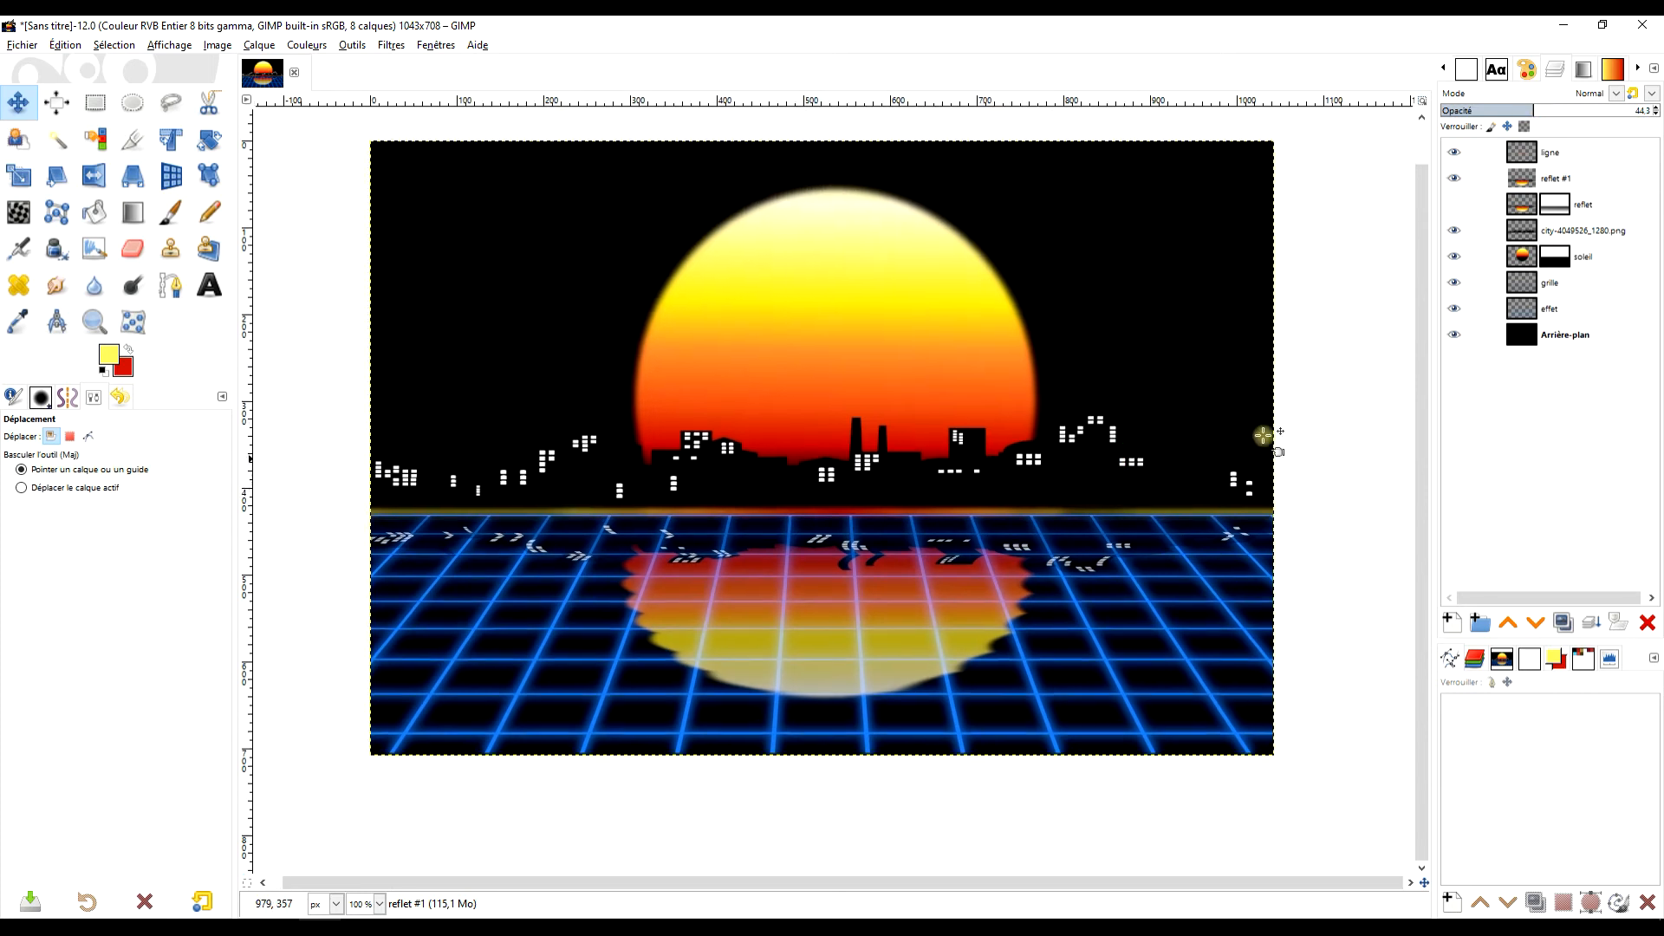
Reduce the ligne layer's opacity to 34.4
click(1522, 154)
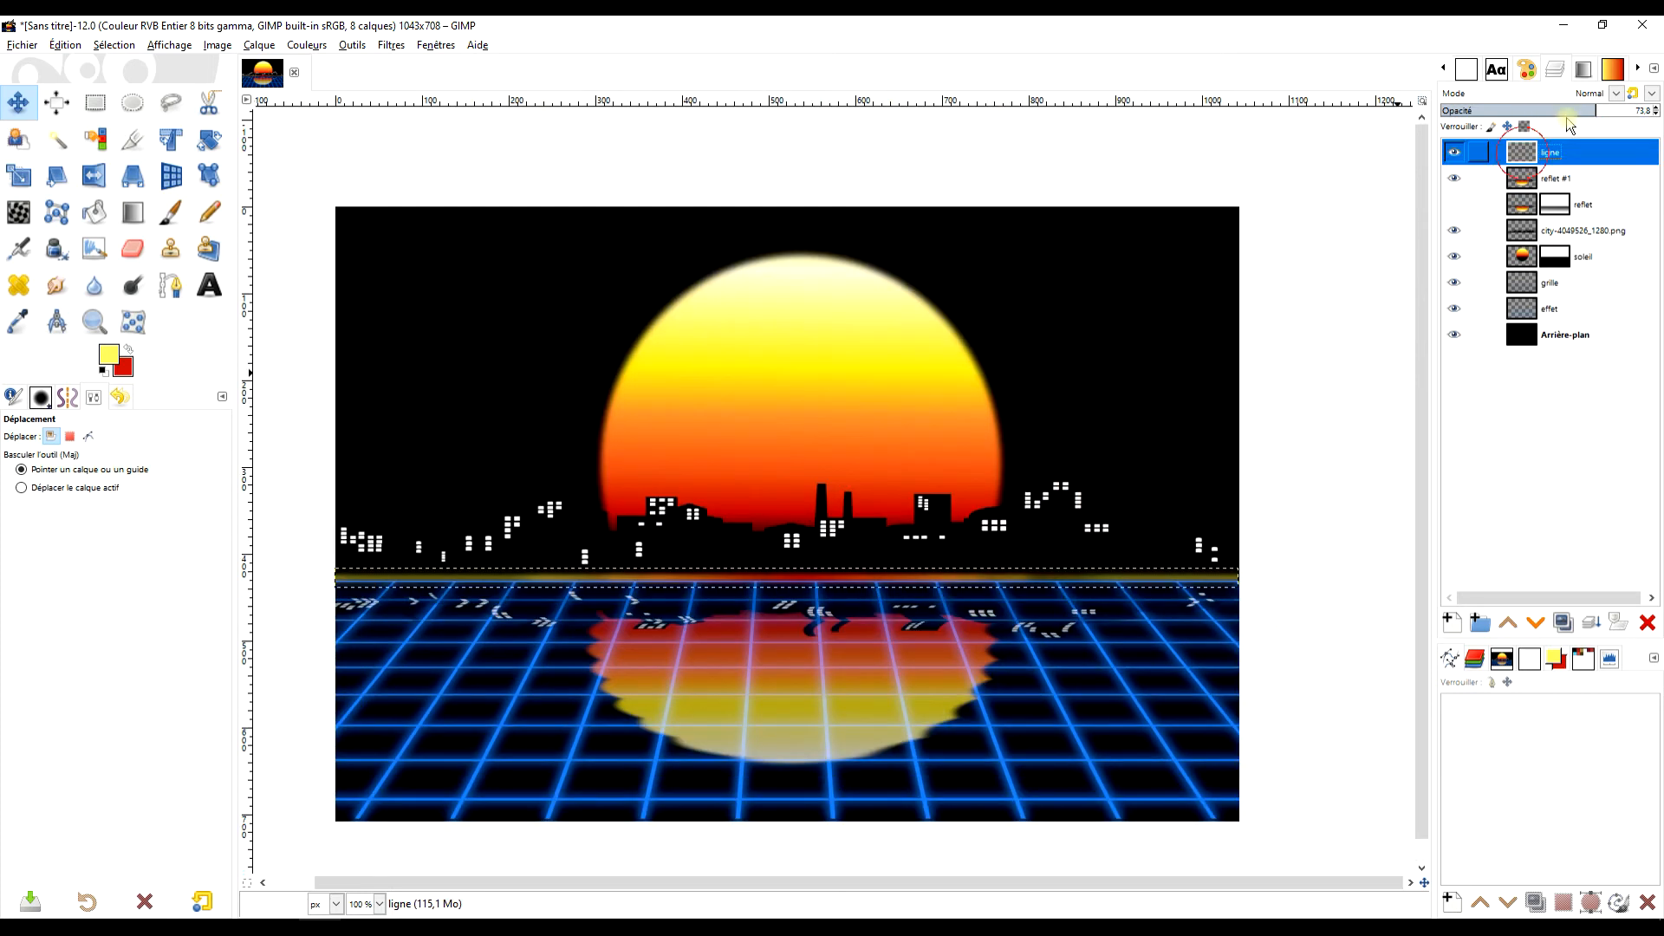
click(1543, 110)
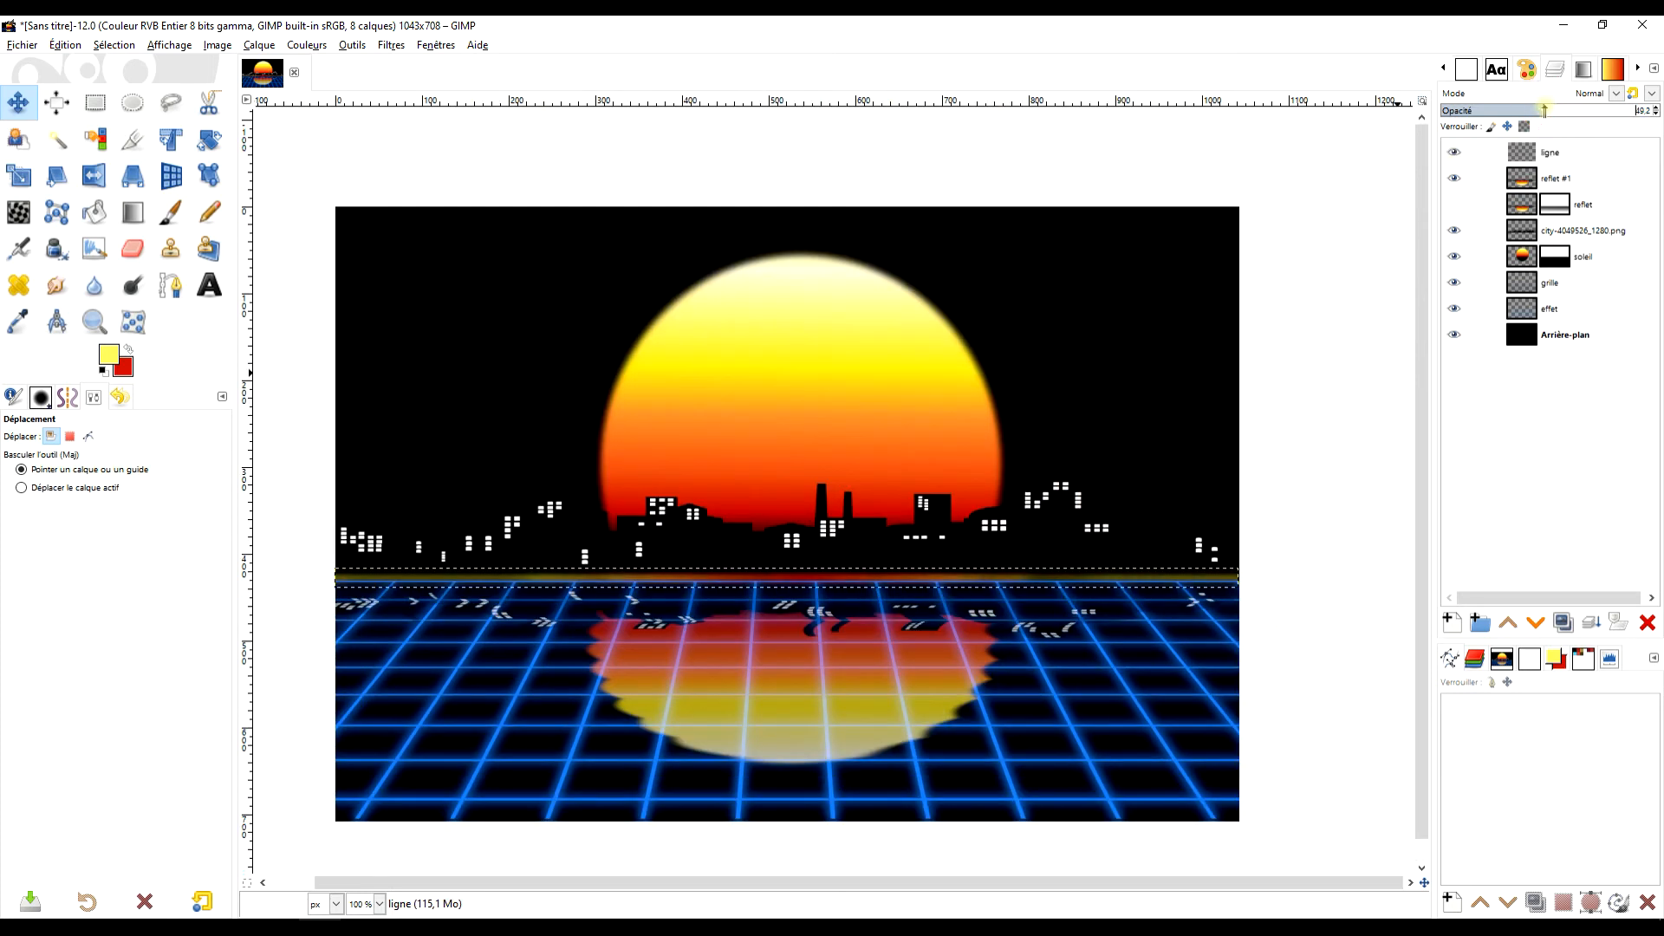
drag(1510, 108, 1468, 110)
click(97, 104)
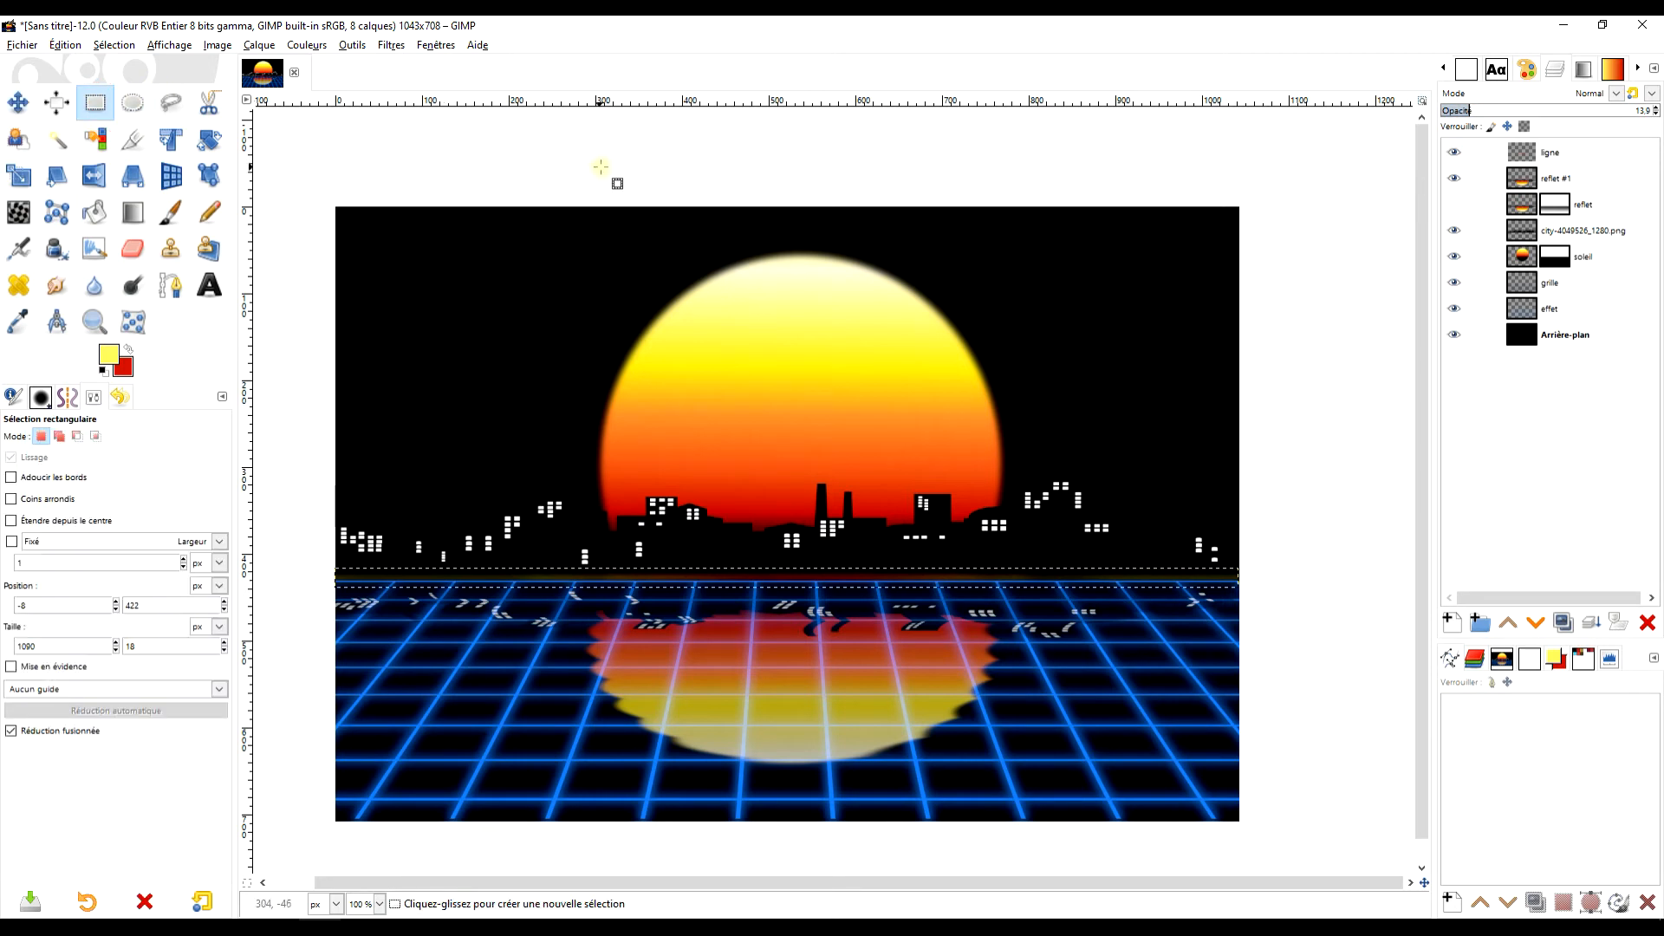
click(600, 165)
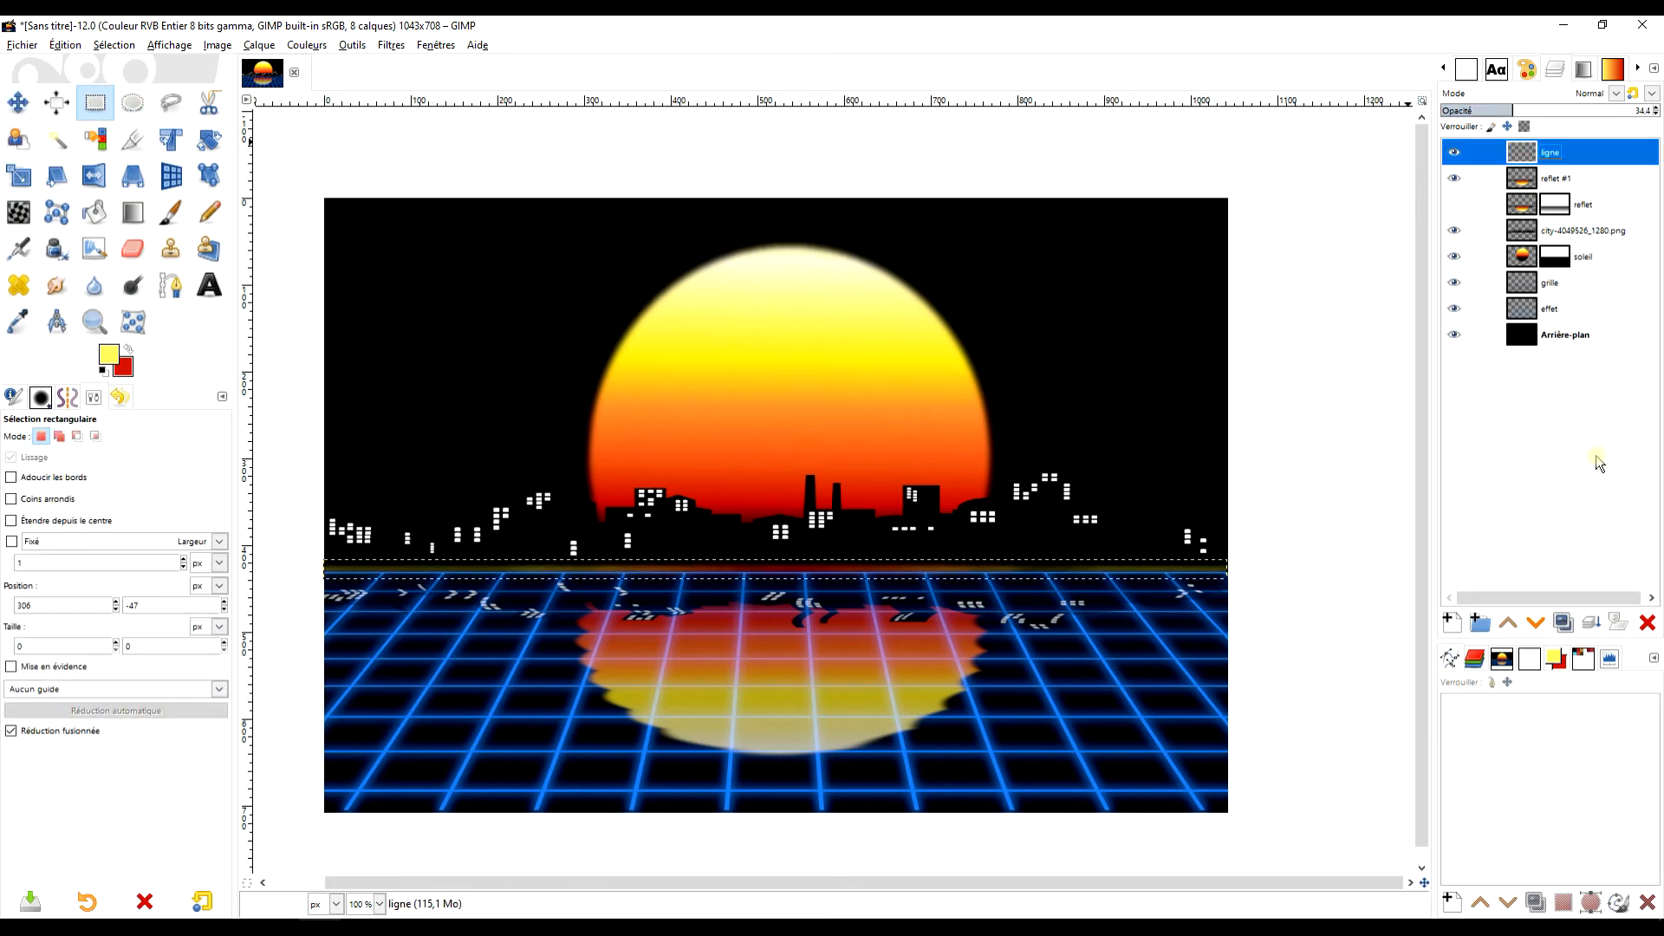
Lower the ligne layer three positions in the stack, placing it between the city and soleil layers
click(1538, 622)
click(1538, 622)
click(1538, 622)
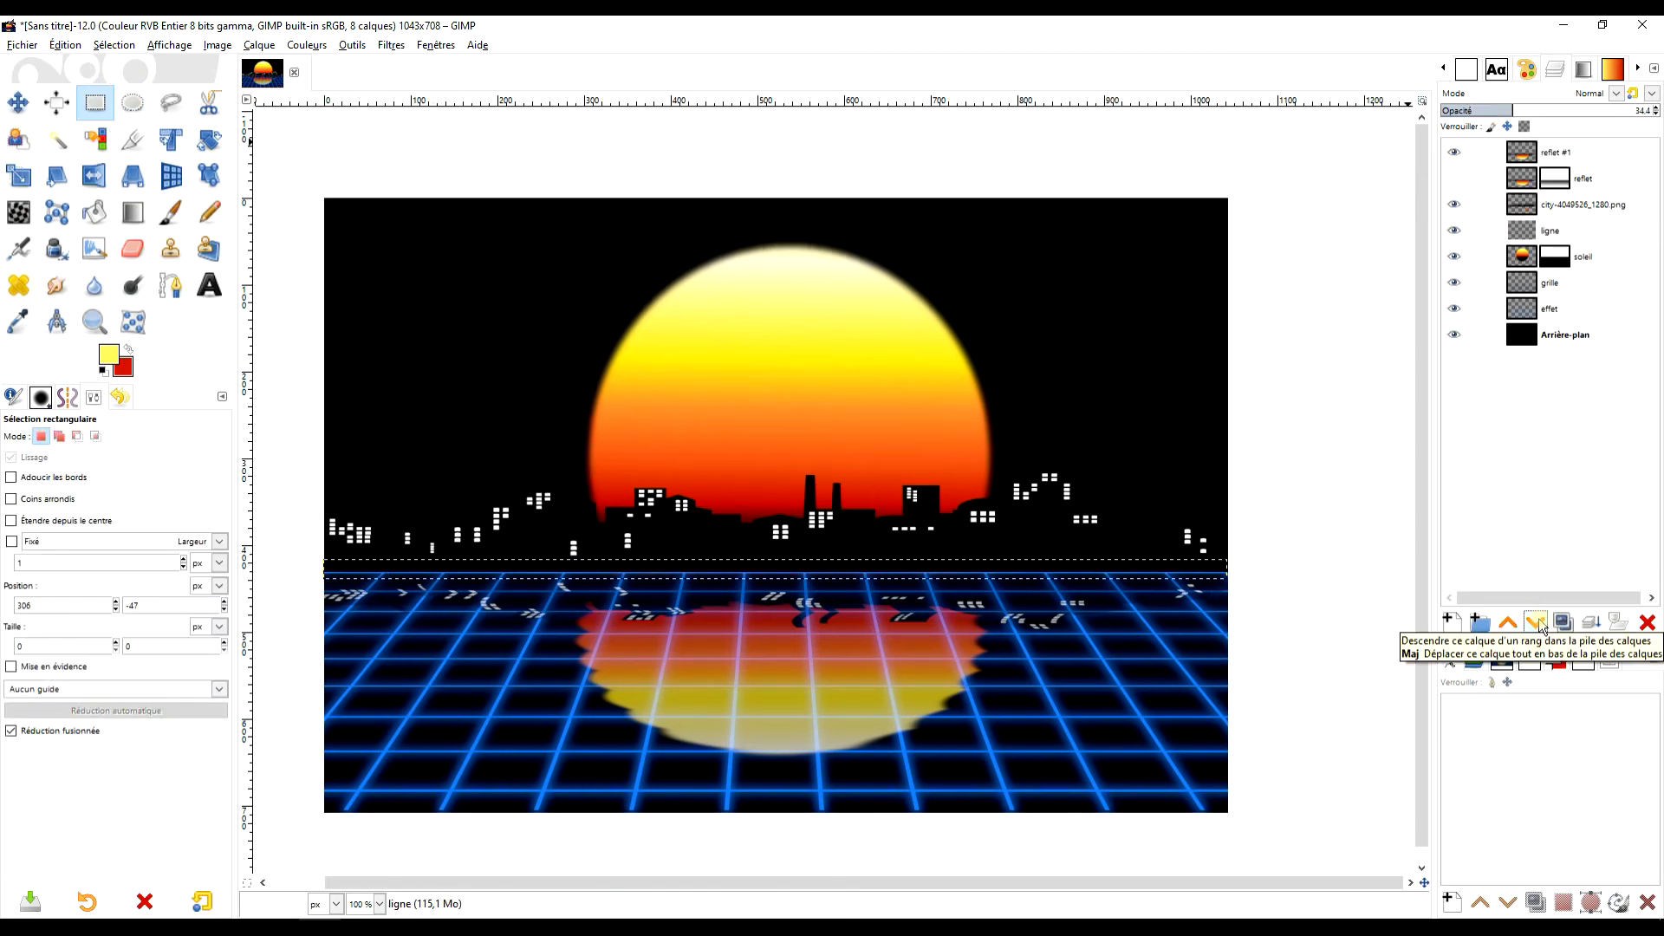
Raise the ligne layer one position, just above the city layer, and rename the city layer to ville
click(1586, 233)
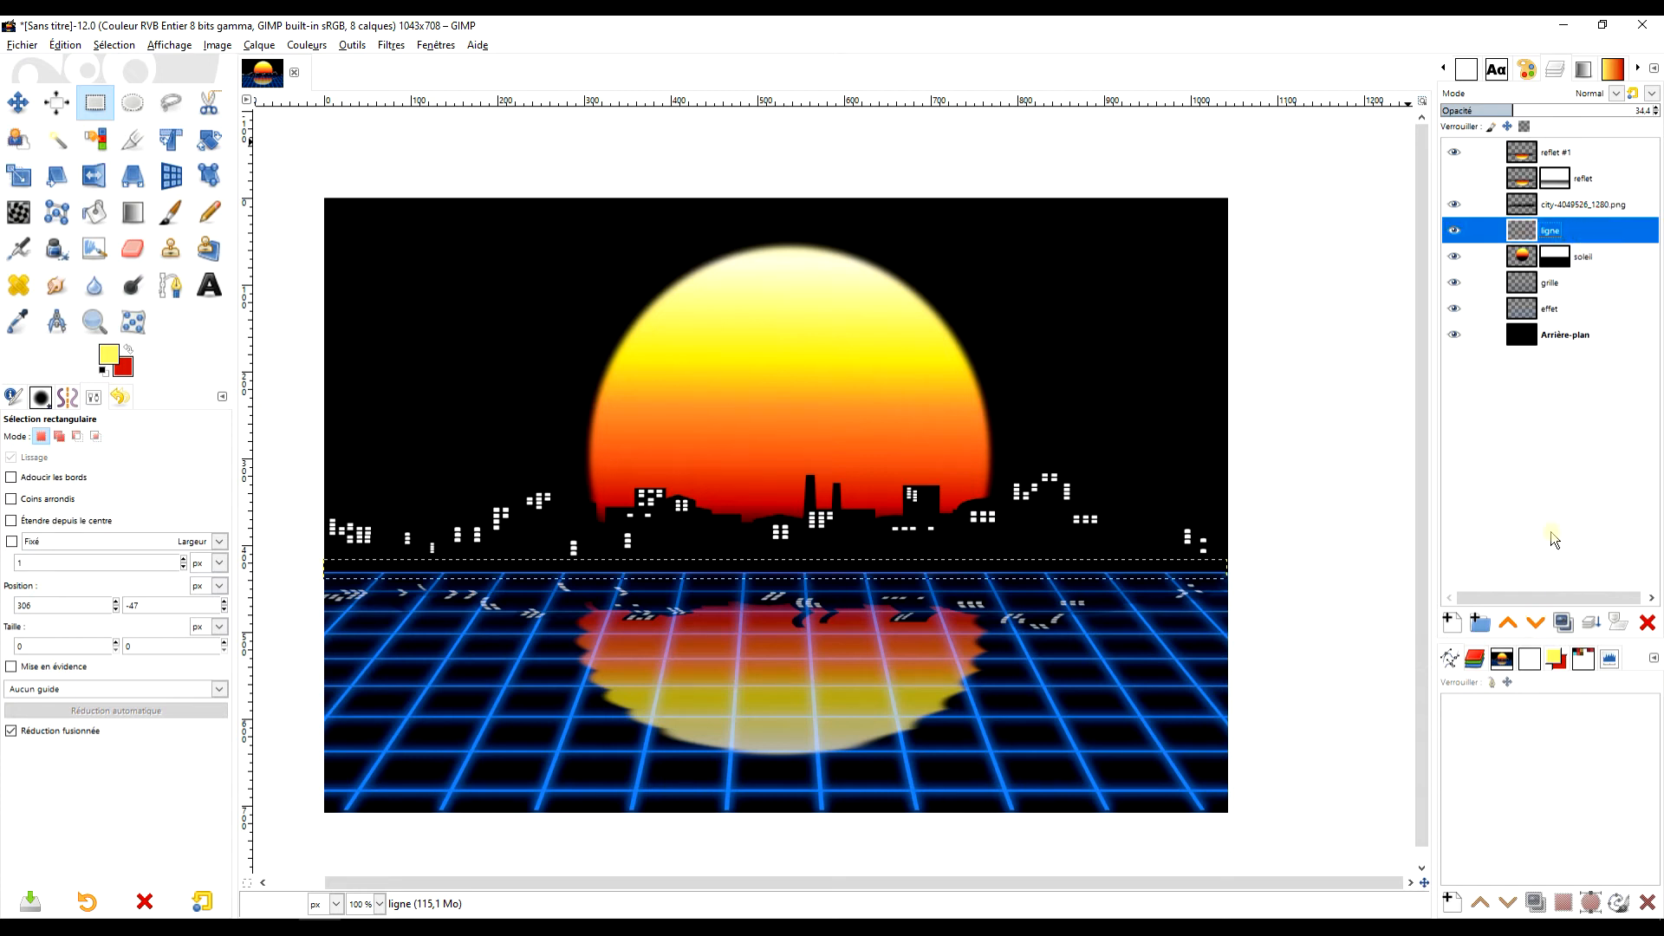
click(1508, 622)
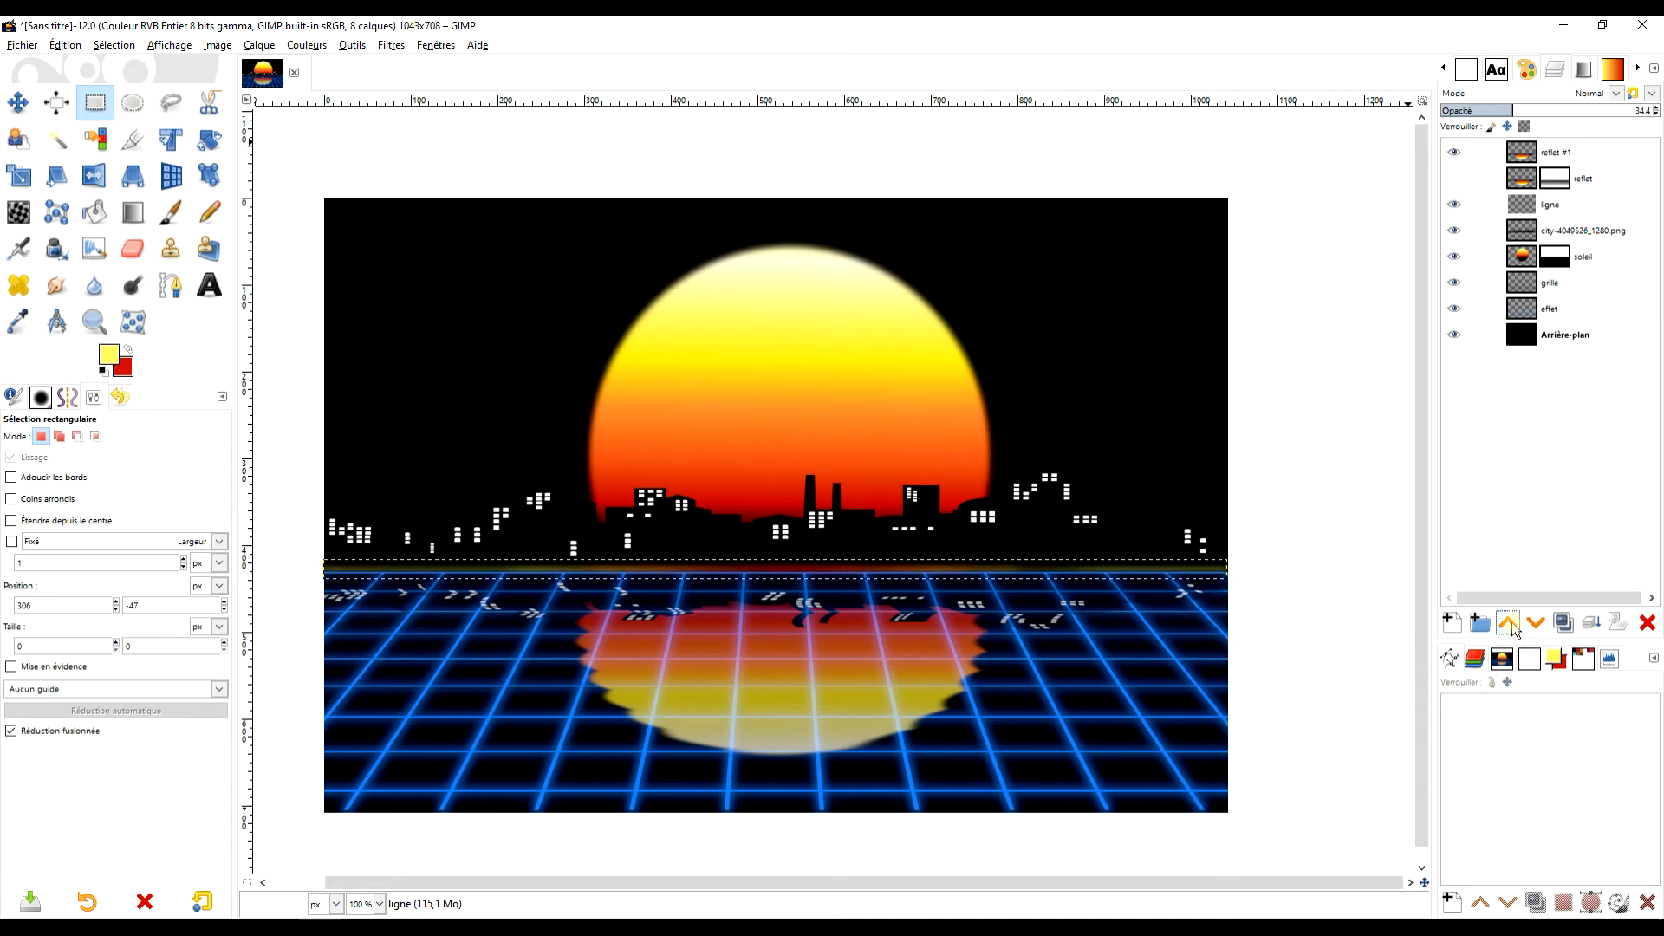
click(1577, 231)
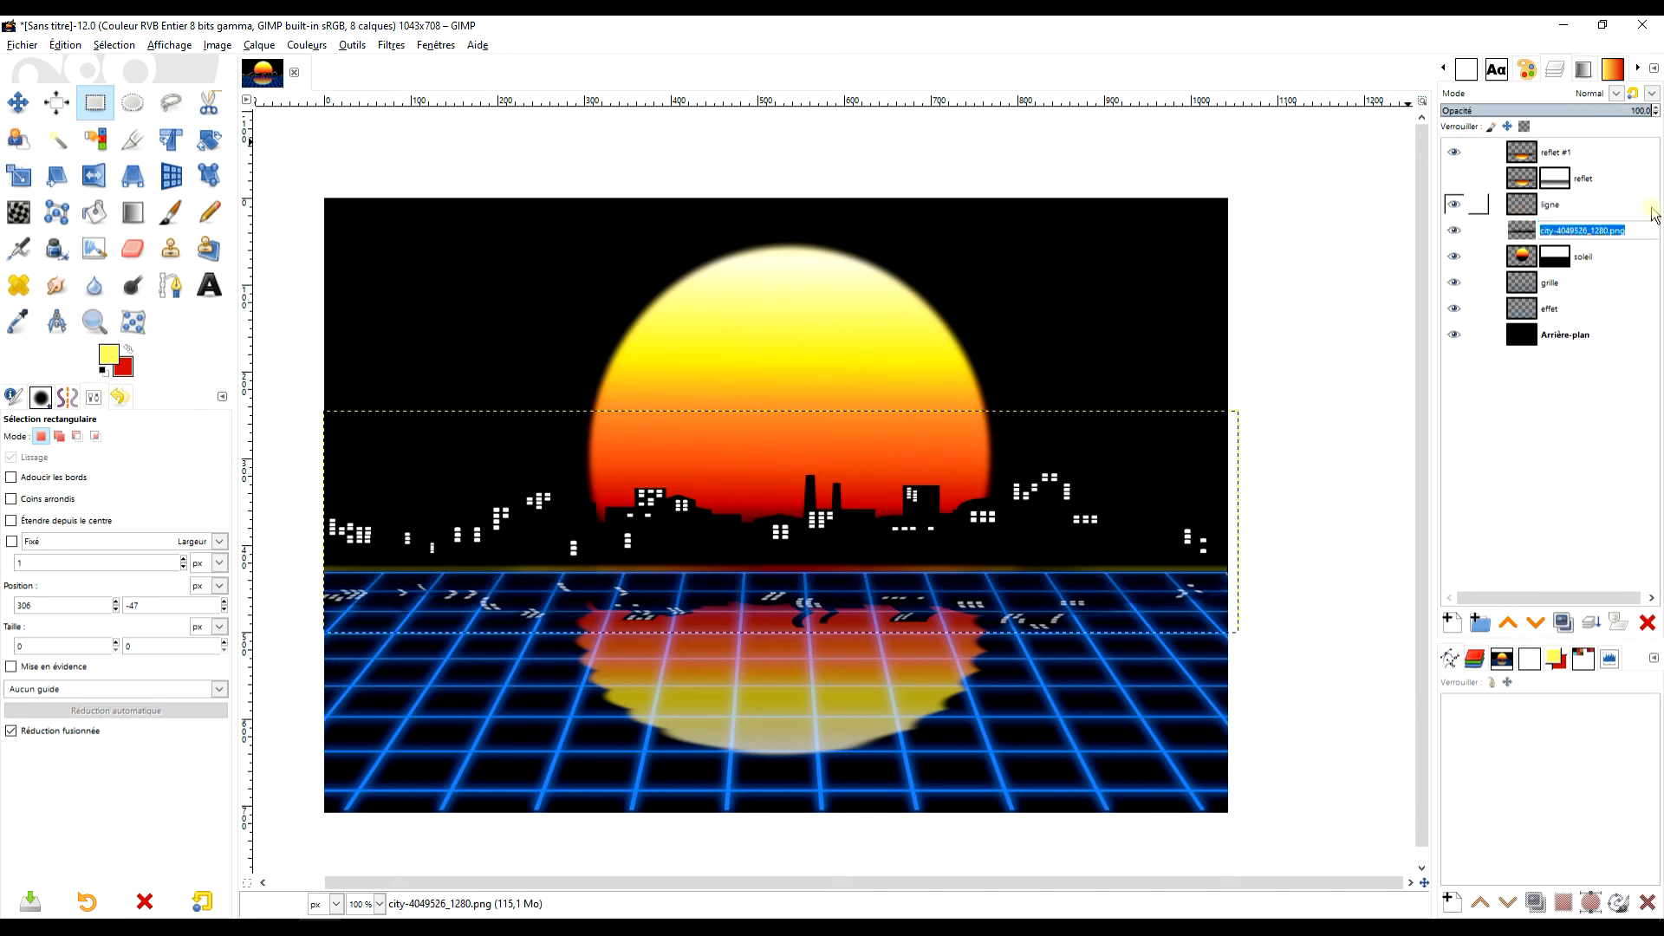
text(ville)
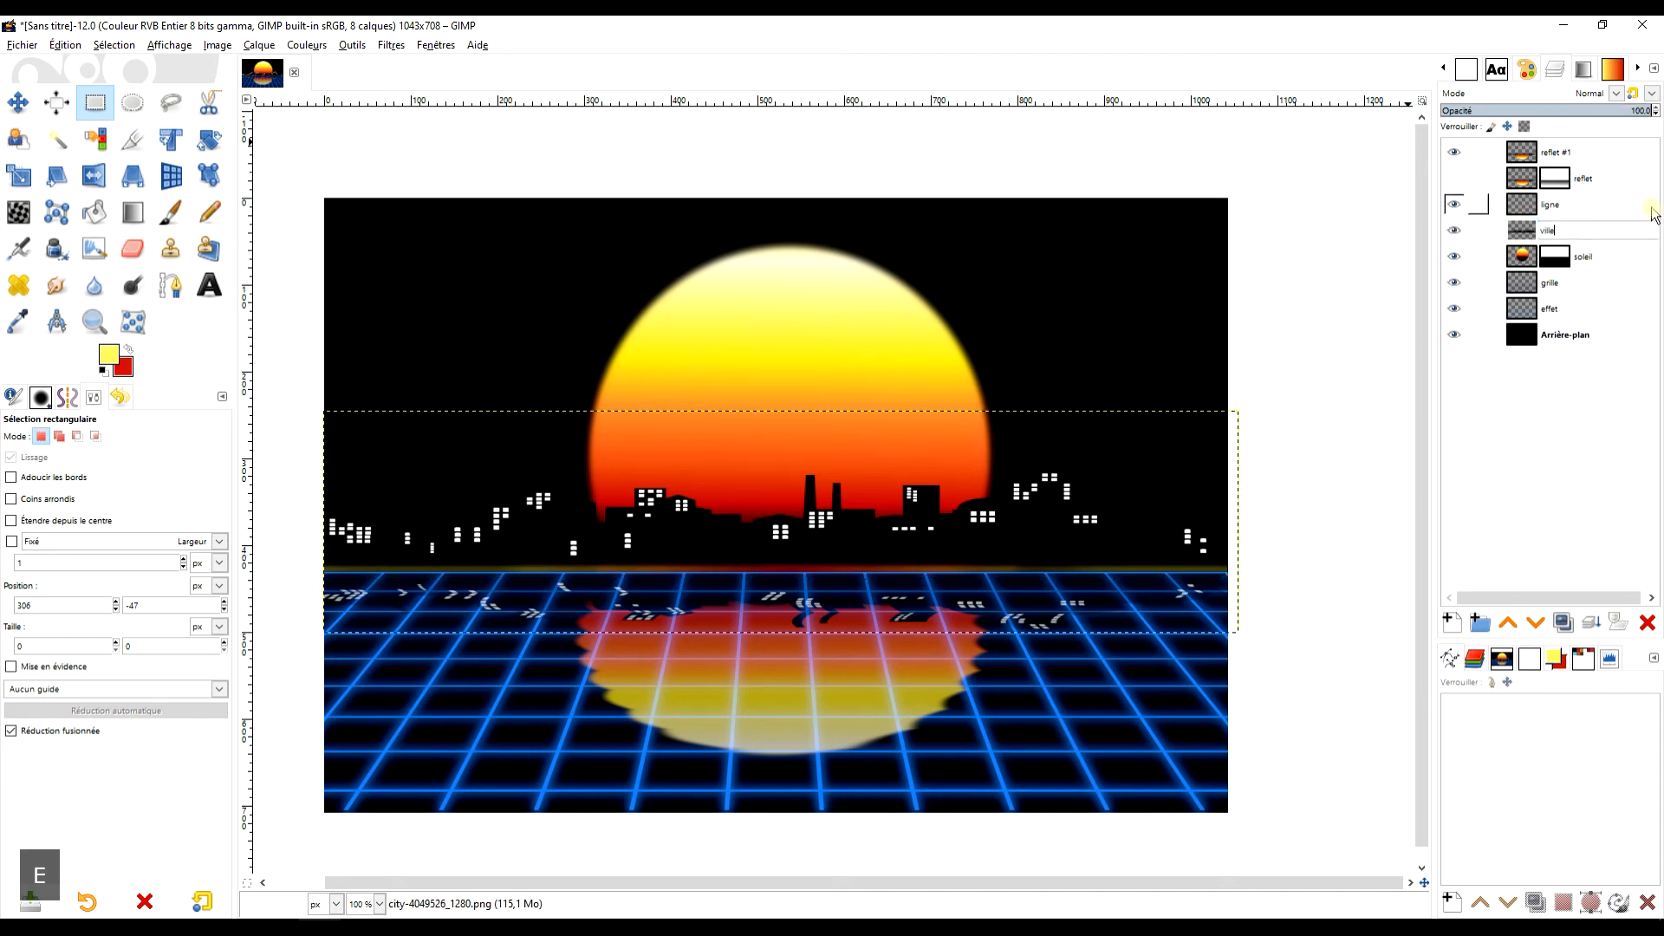
key(Return)
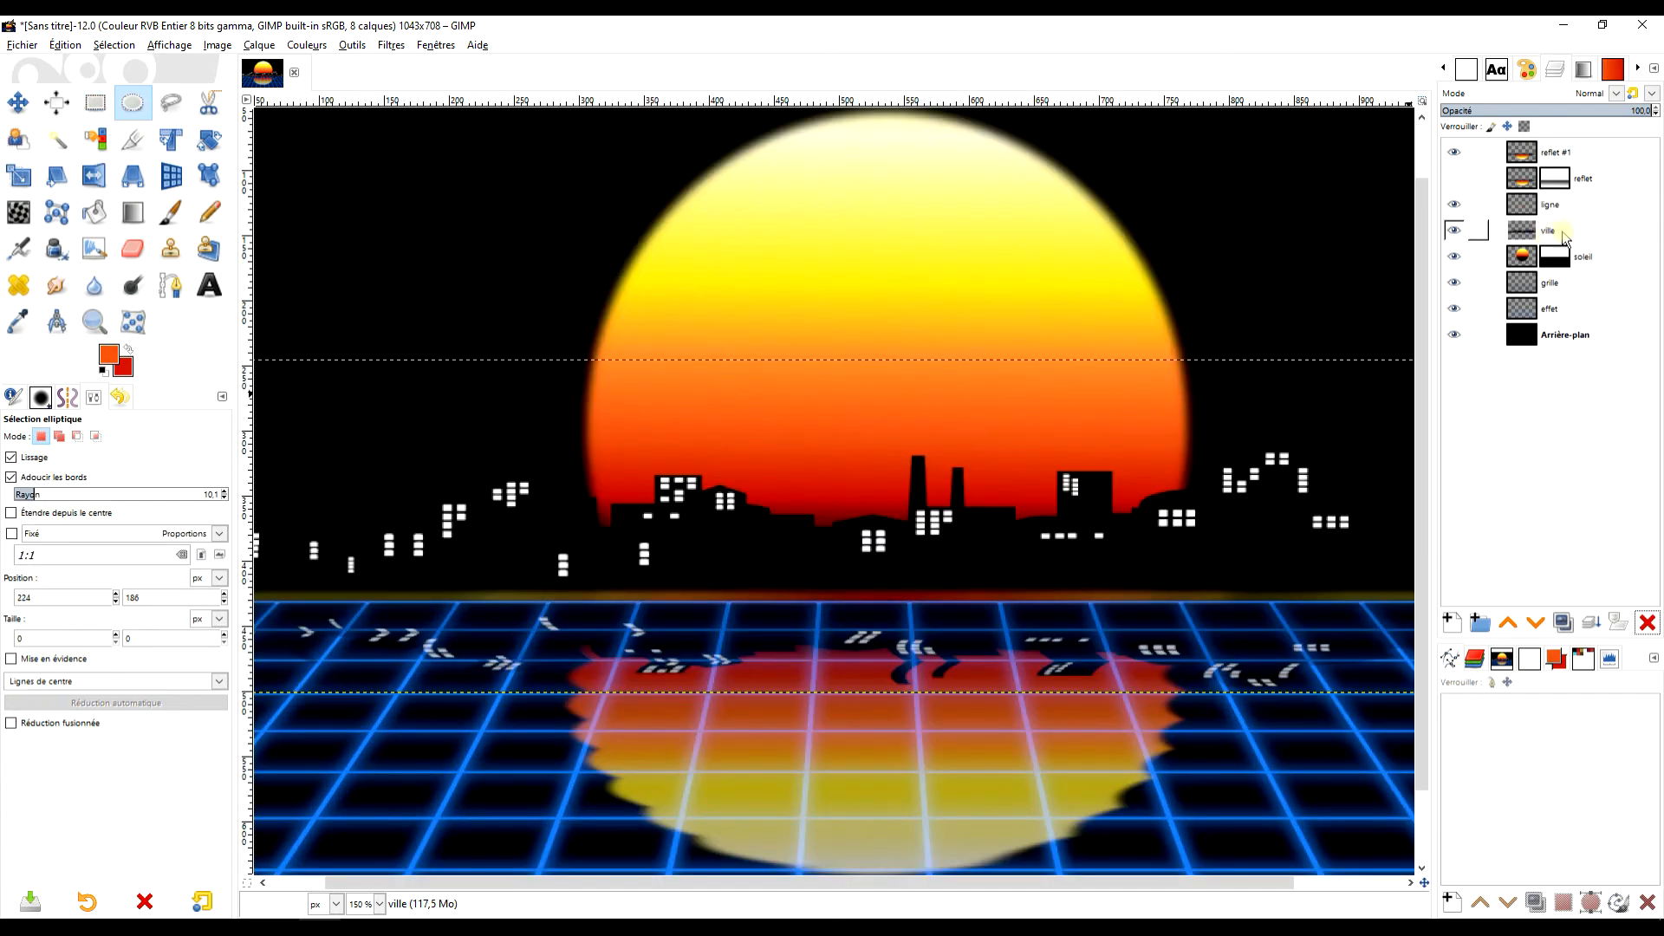
Reduce the ligne layer's opacity to 13.5
click(1560, 208)
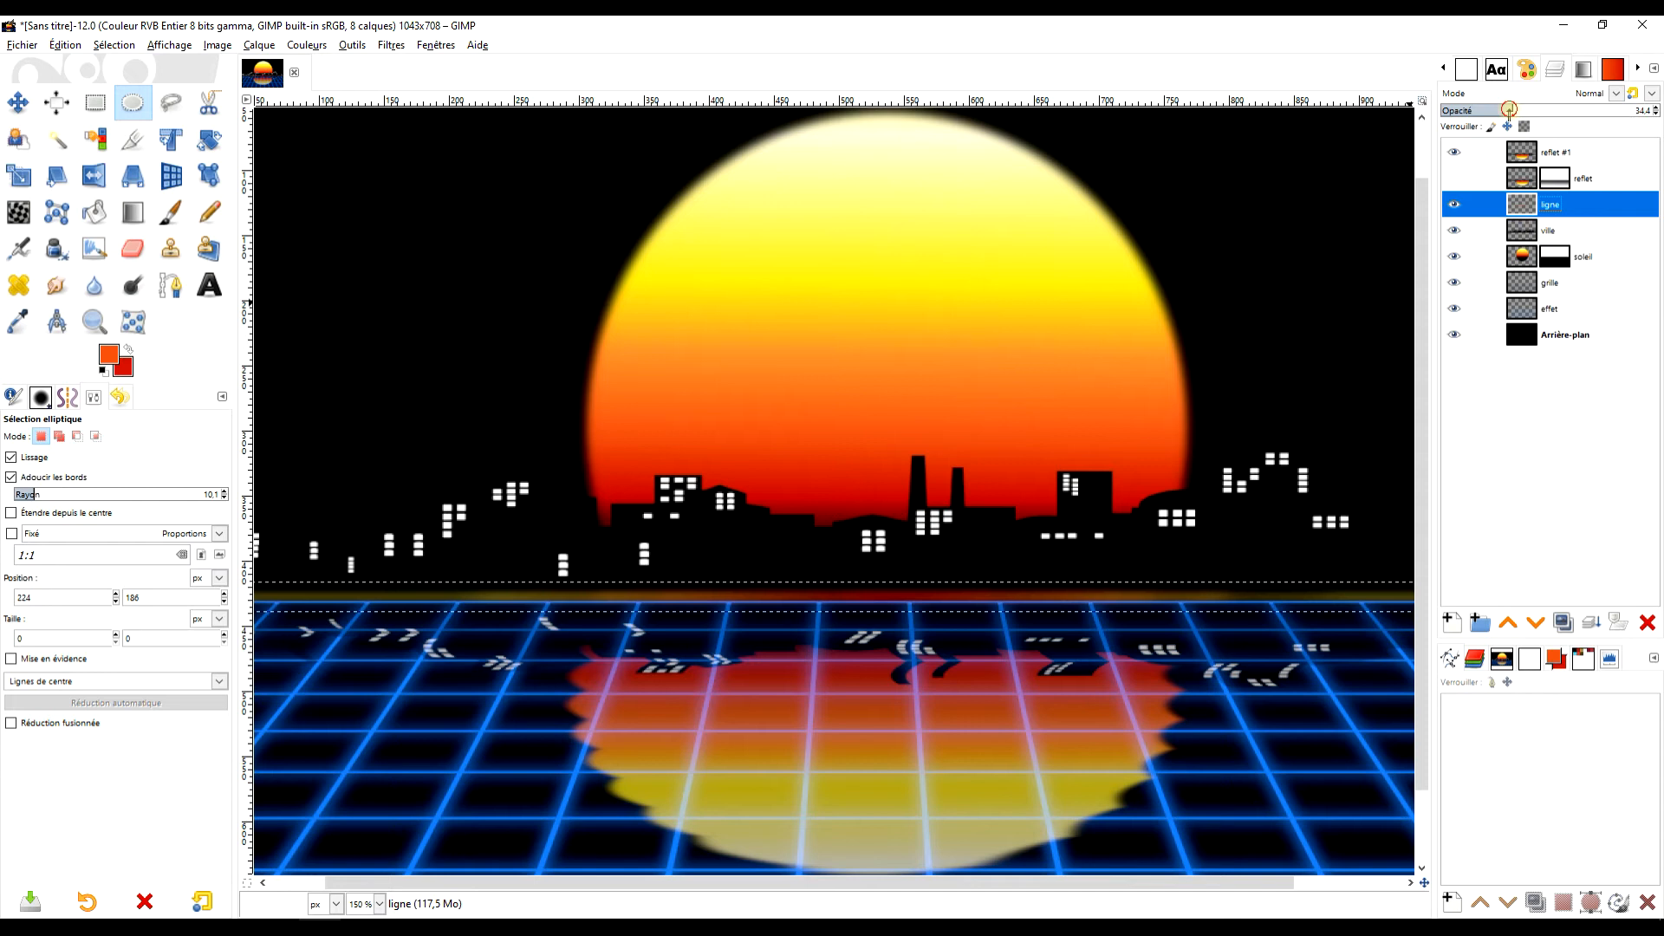
drag(1509, 110, 1495, 112)
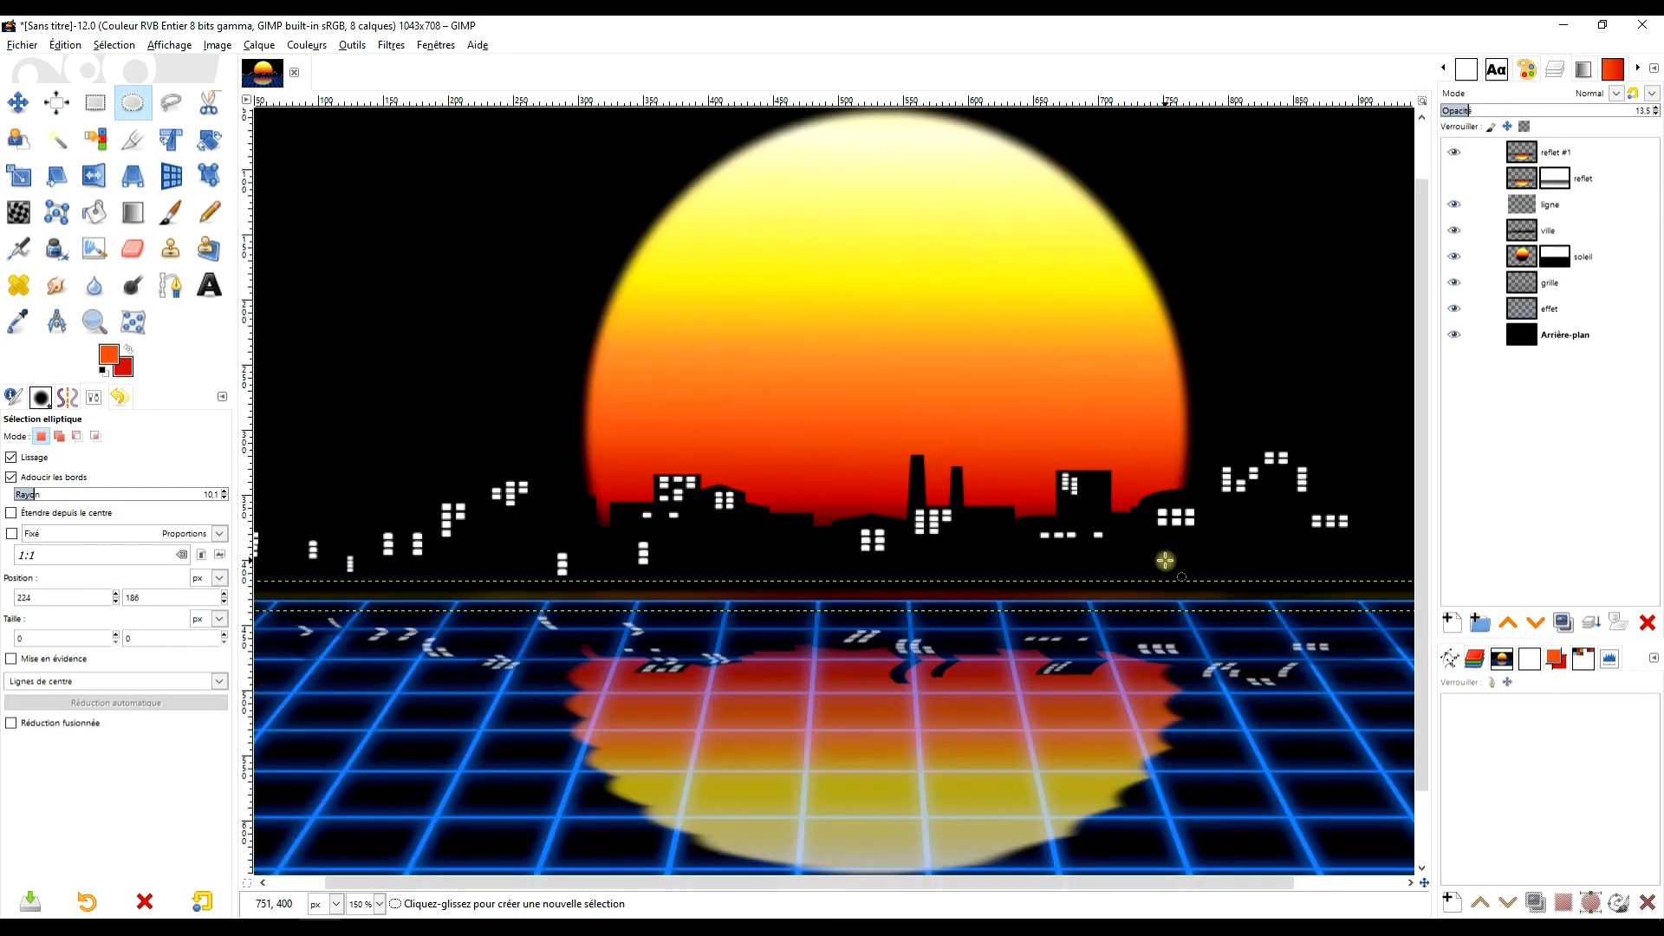
scroll(1165, 561, down, 1)
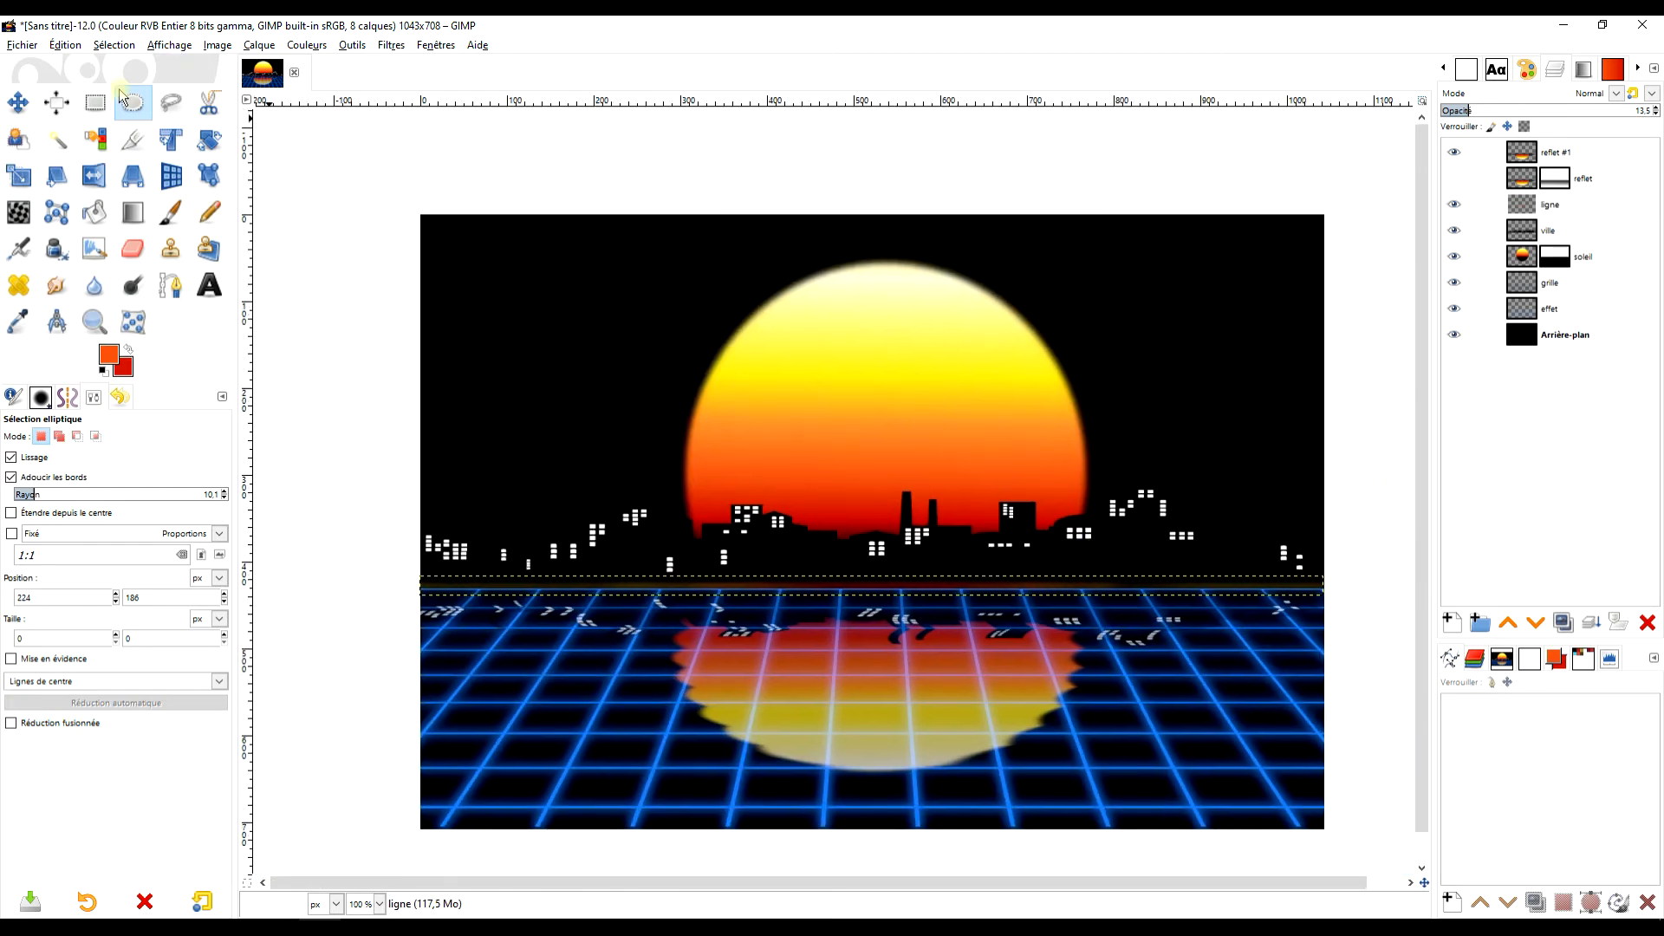
Enlarge the canvas height to 864 px with a vertical offset of 156 px, resizing all layers and adding the extra space above the image
click(95, 103)
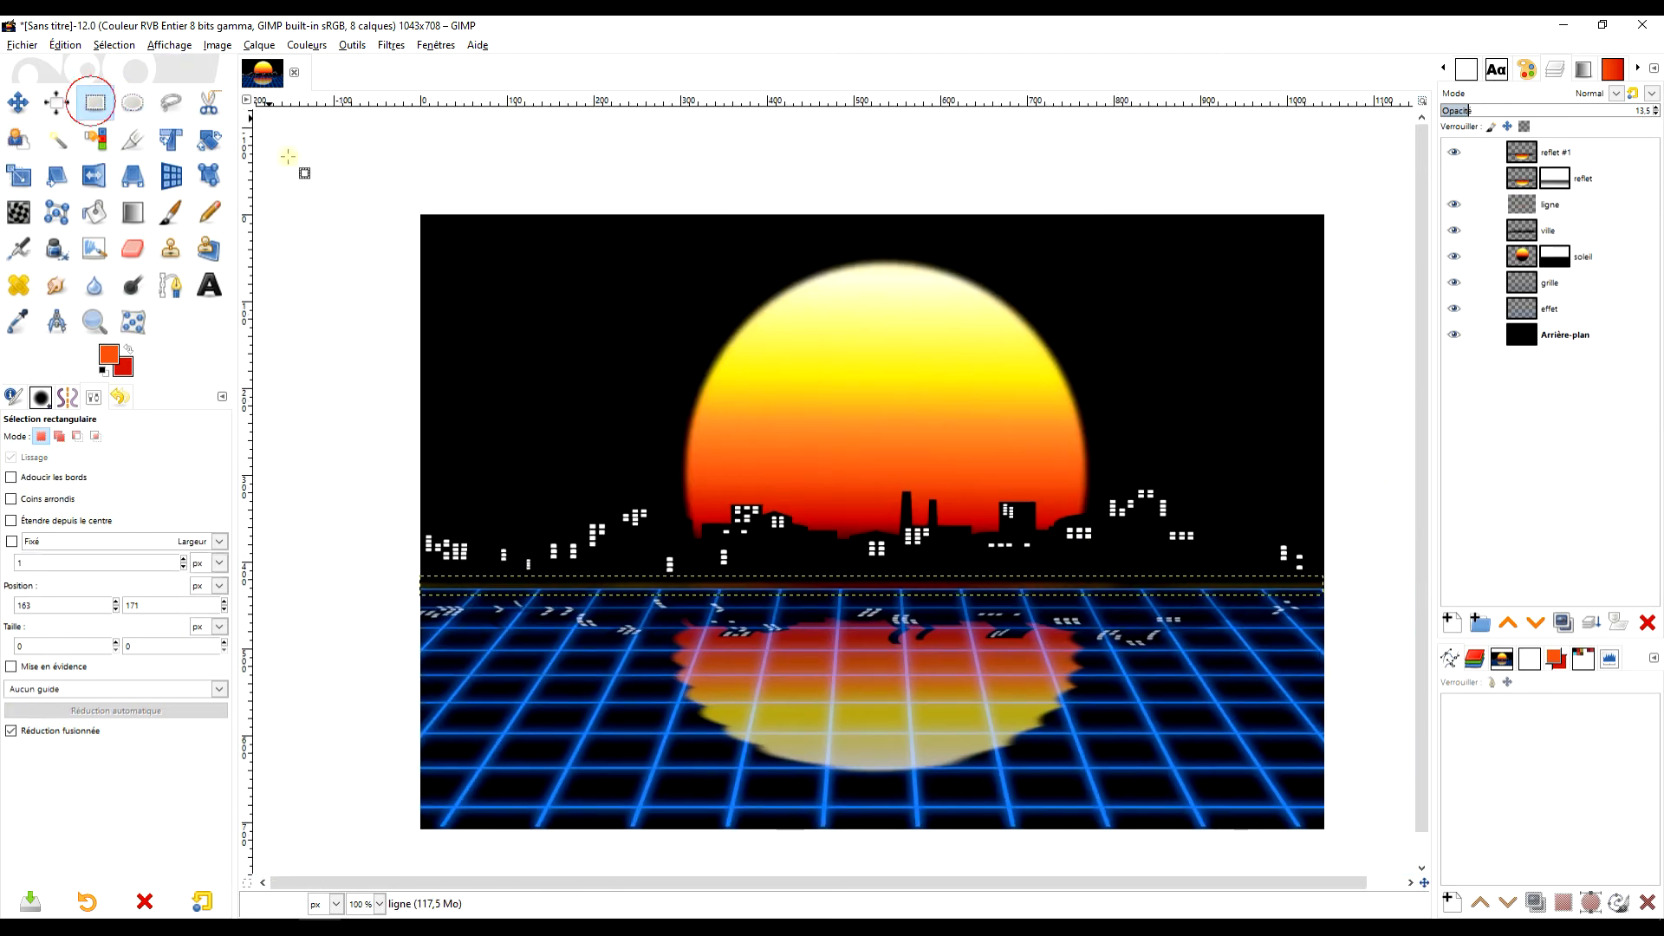
click(1538, 330)
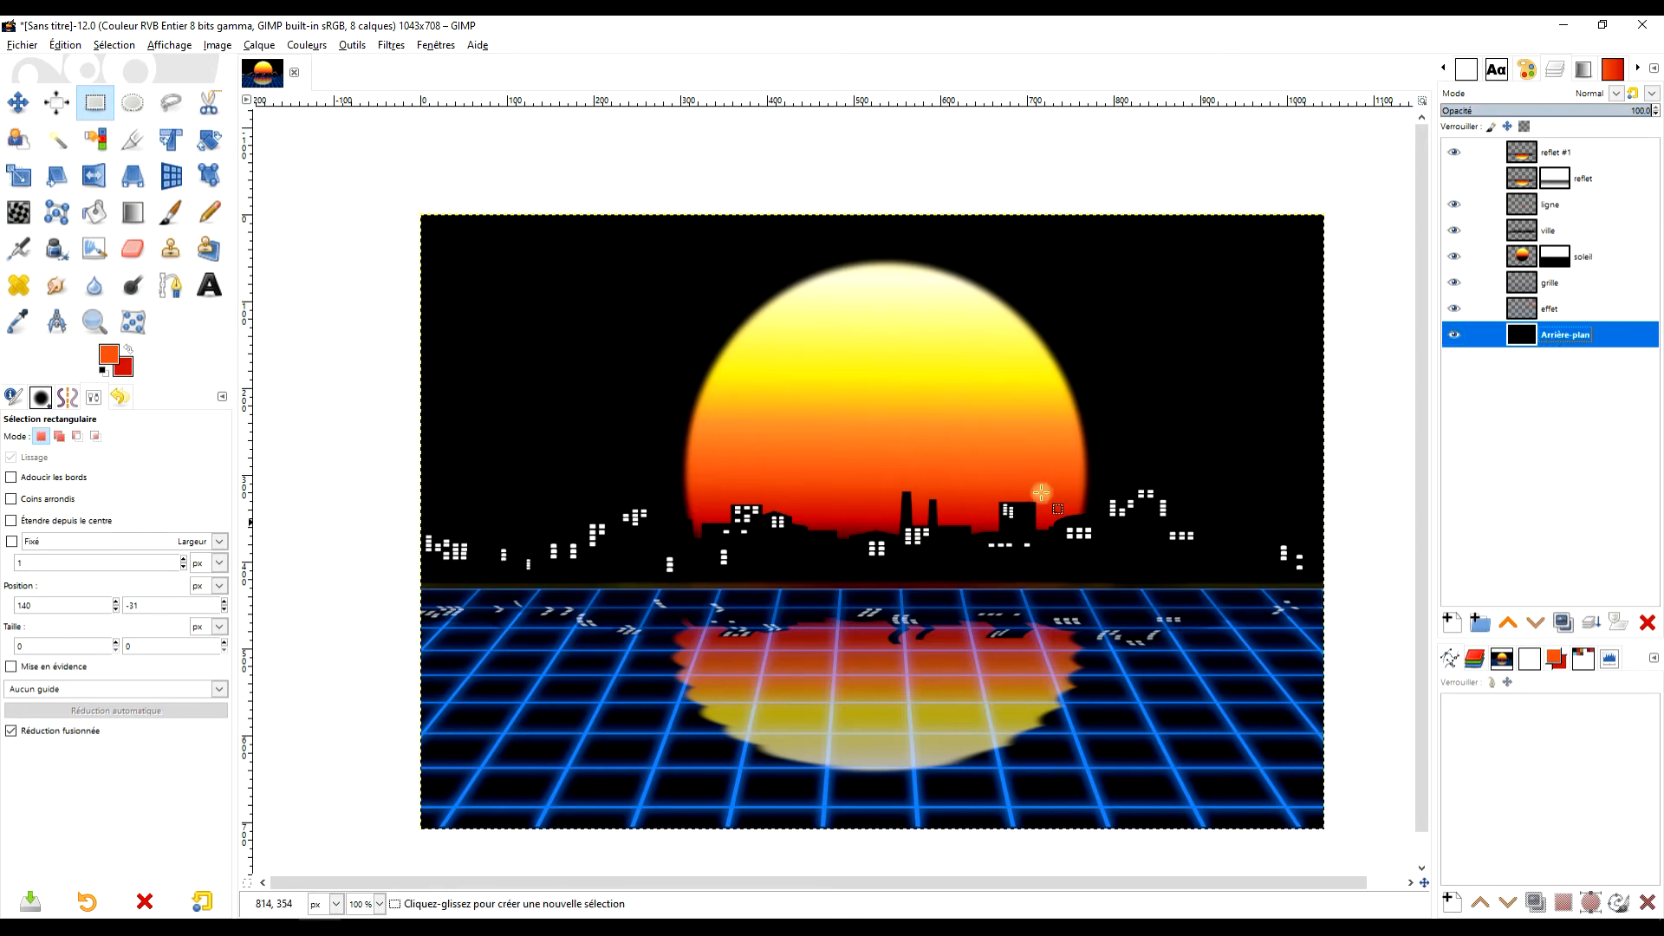
drag(1136, 352, 1075, 347)
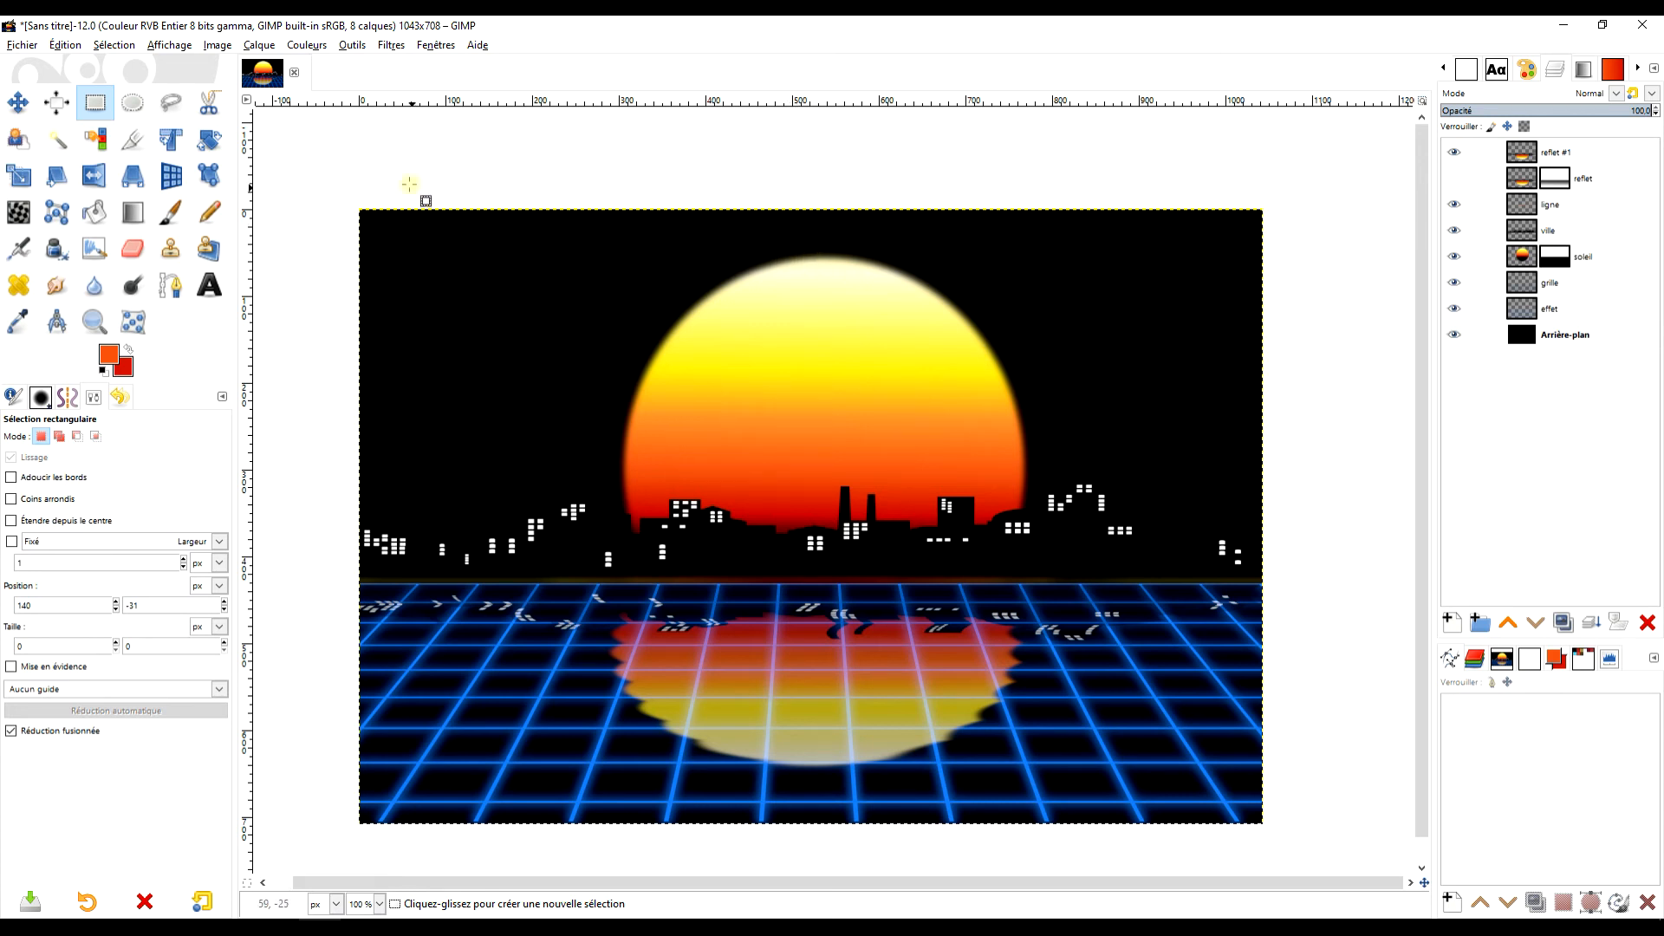
click(217, 46)
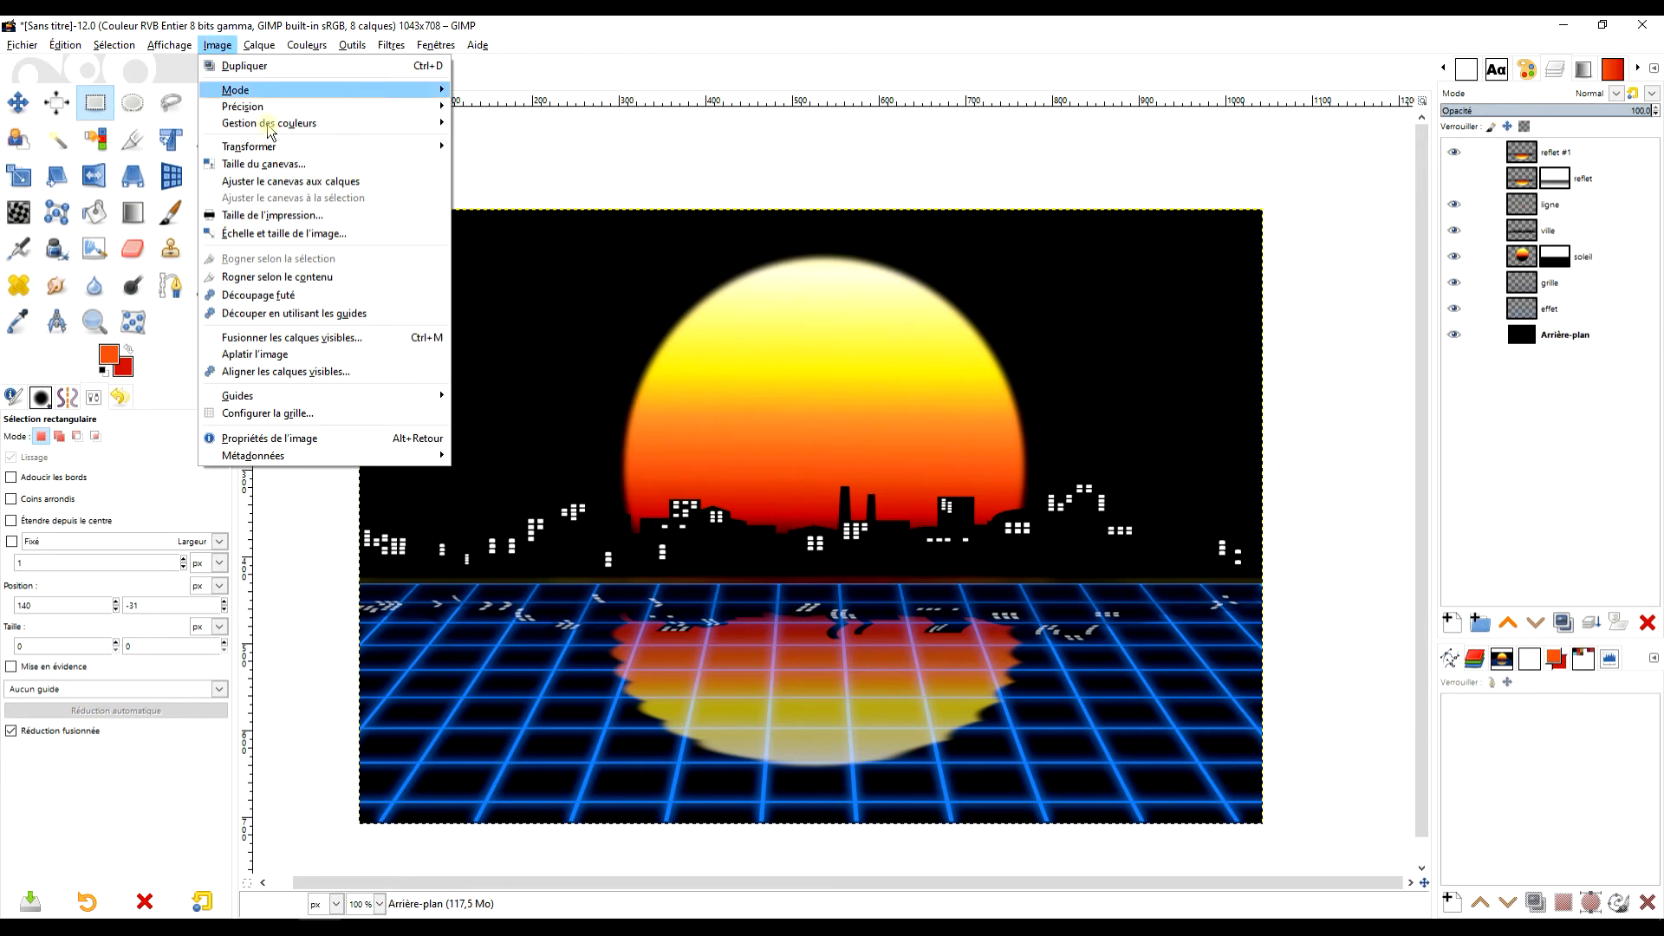
click(305, 165)
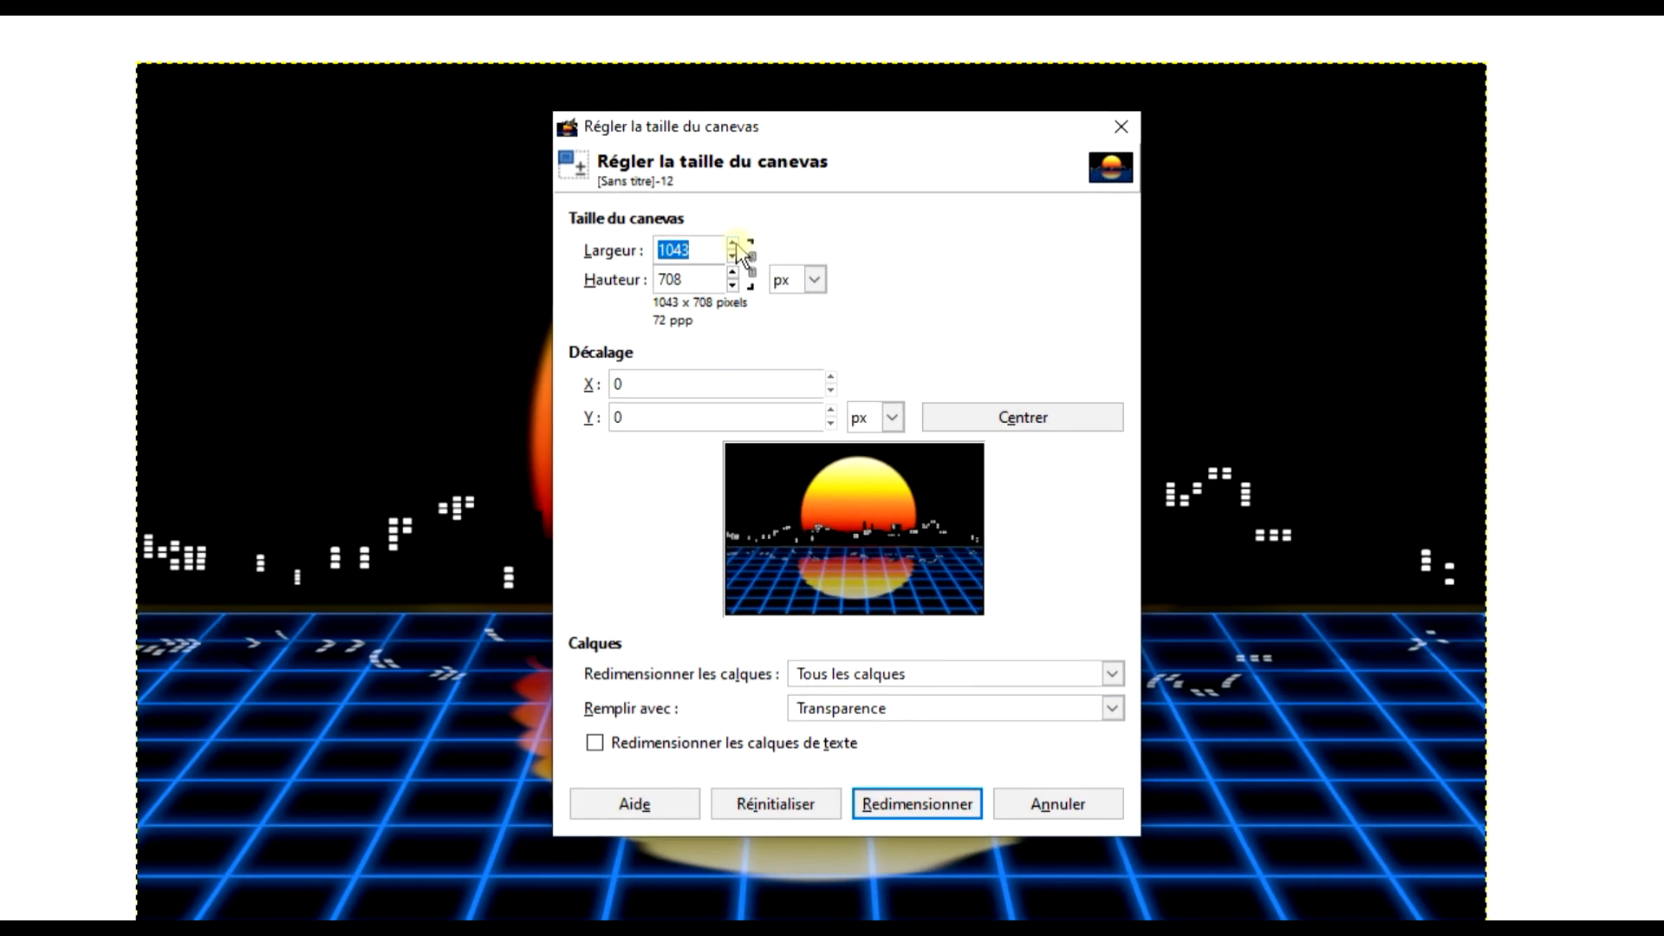
click(732, 246)
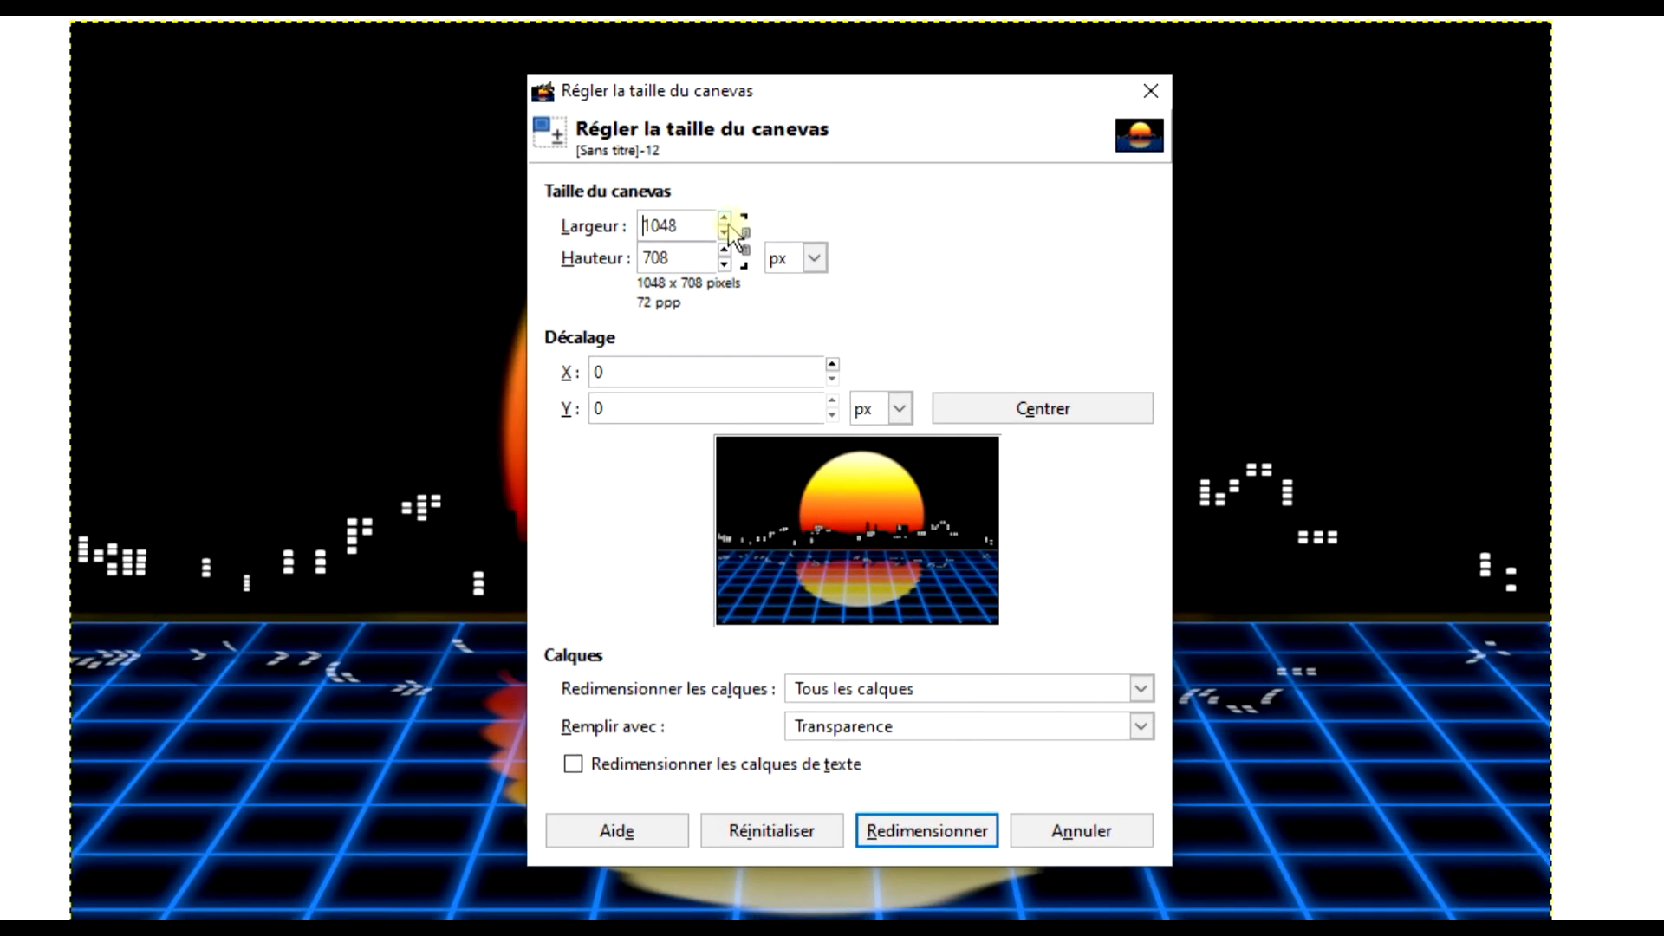
click(773, 829)
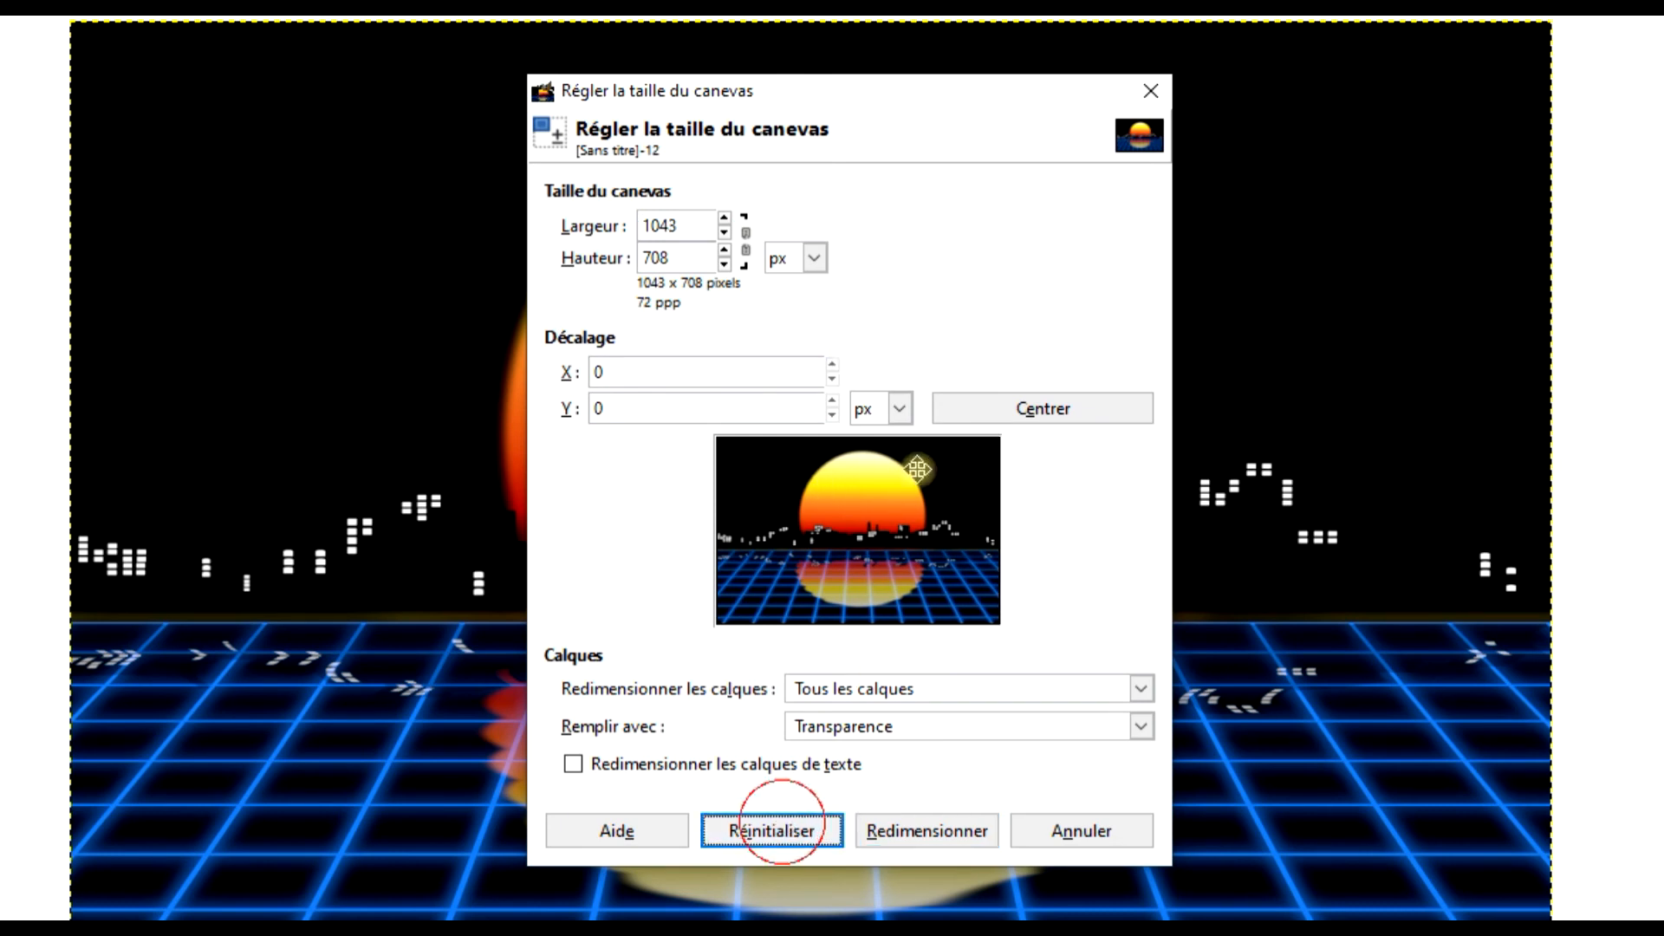
click(724, 251)
click(724, 251)
click(724, 252)
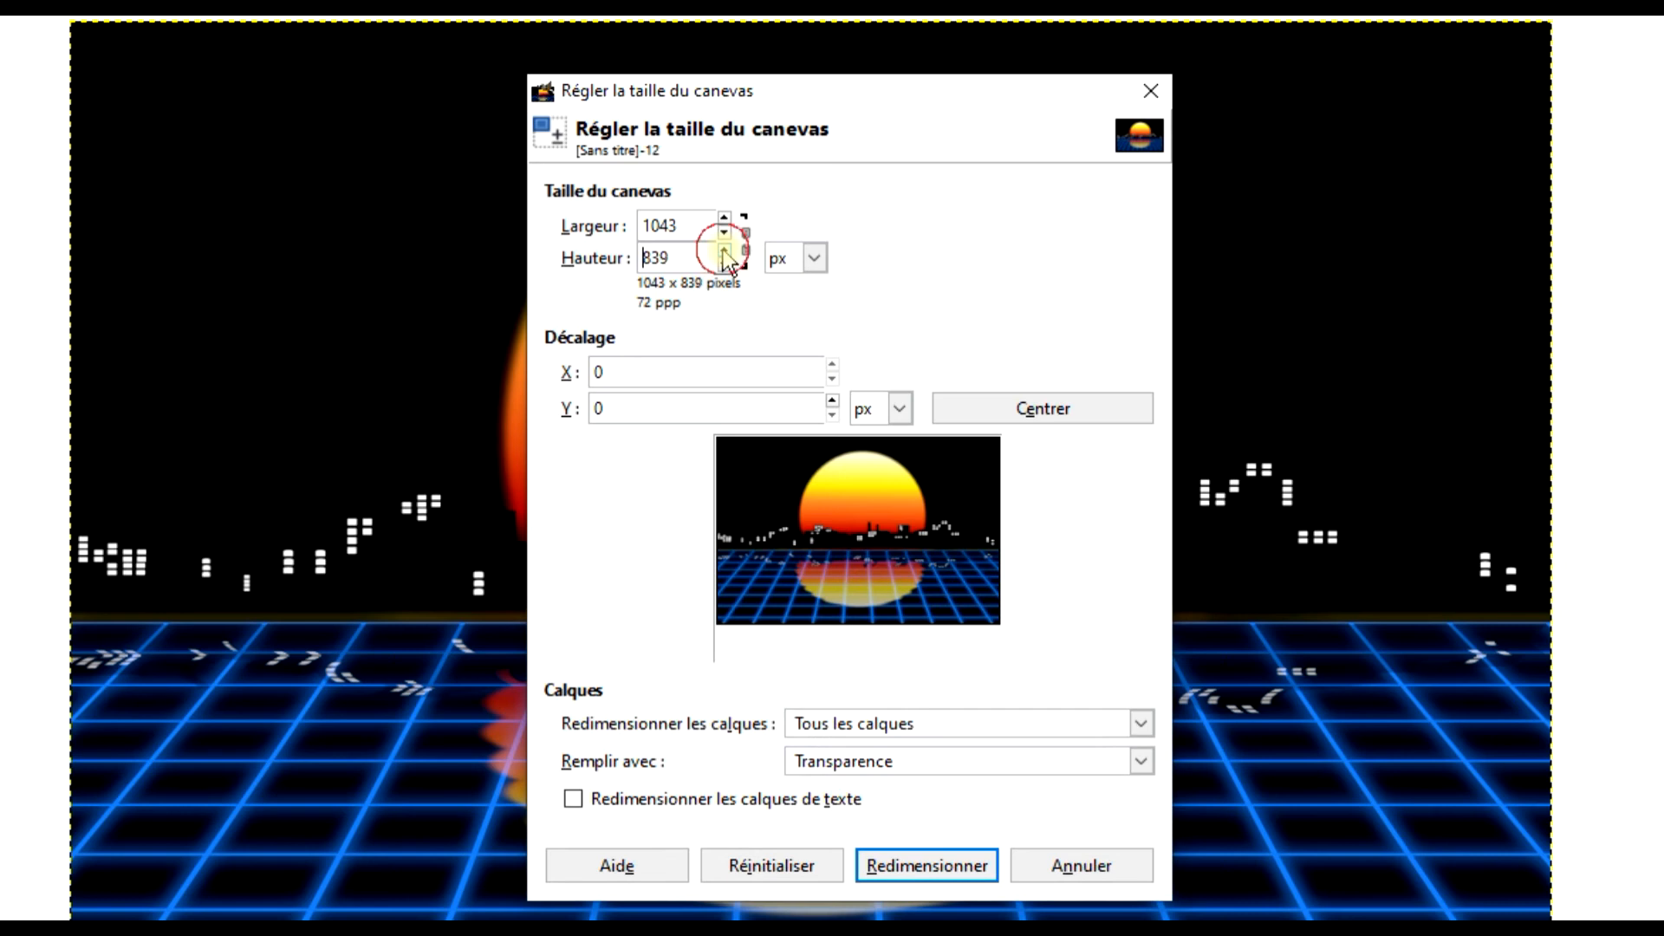
drag(895, 508, 873, 660)
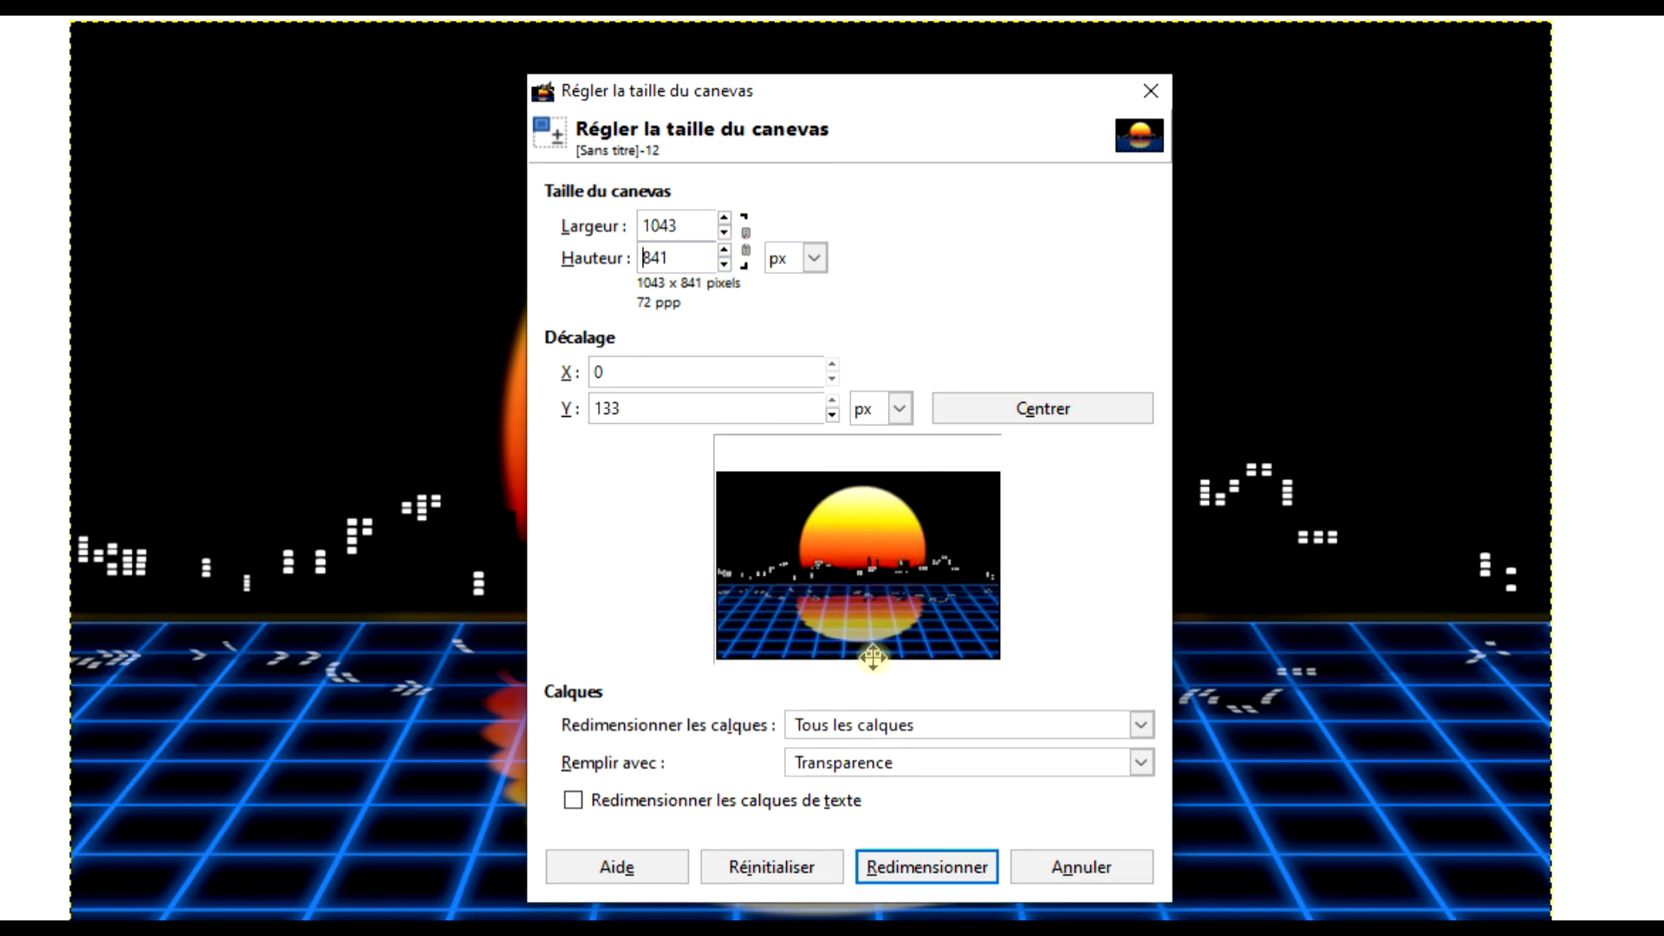
click(725, 248)
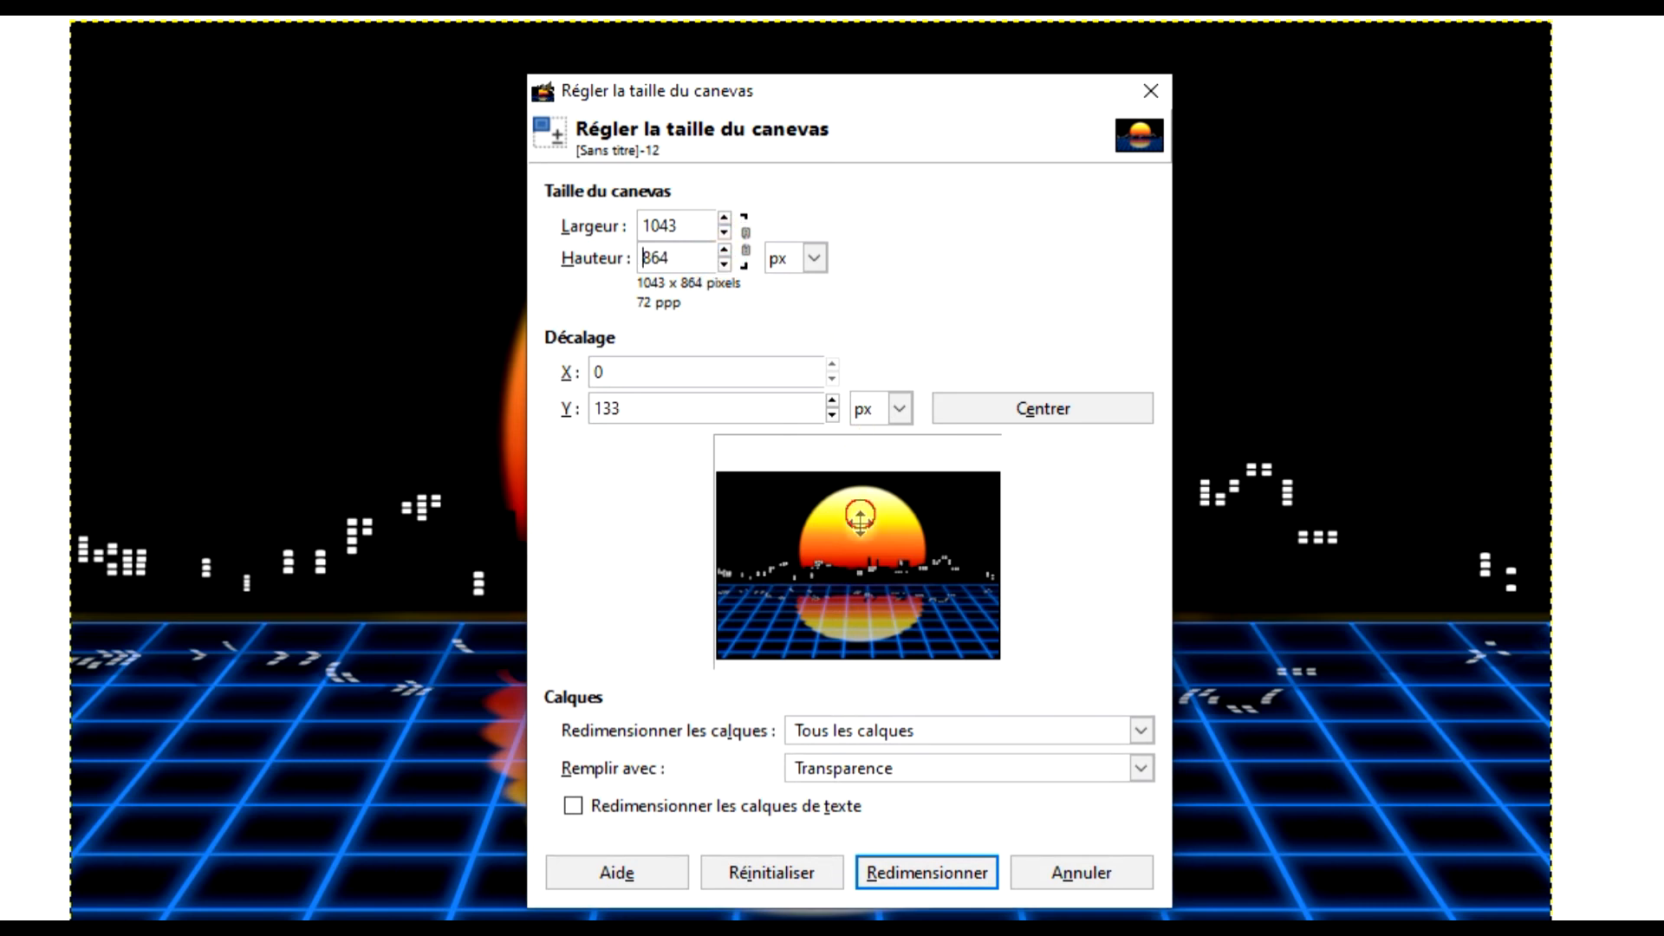
drag(860, 518, 1074, 814)
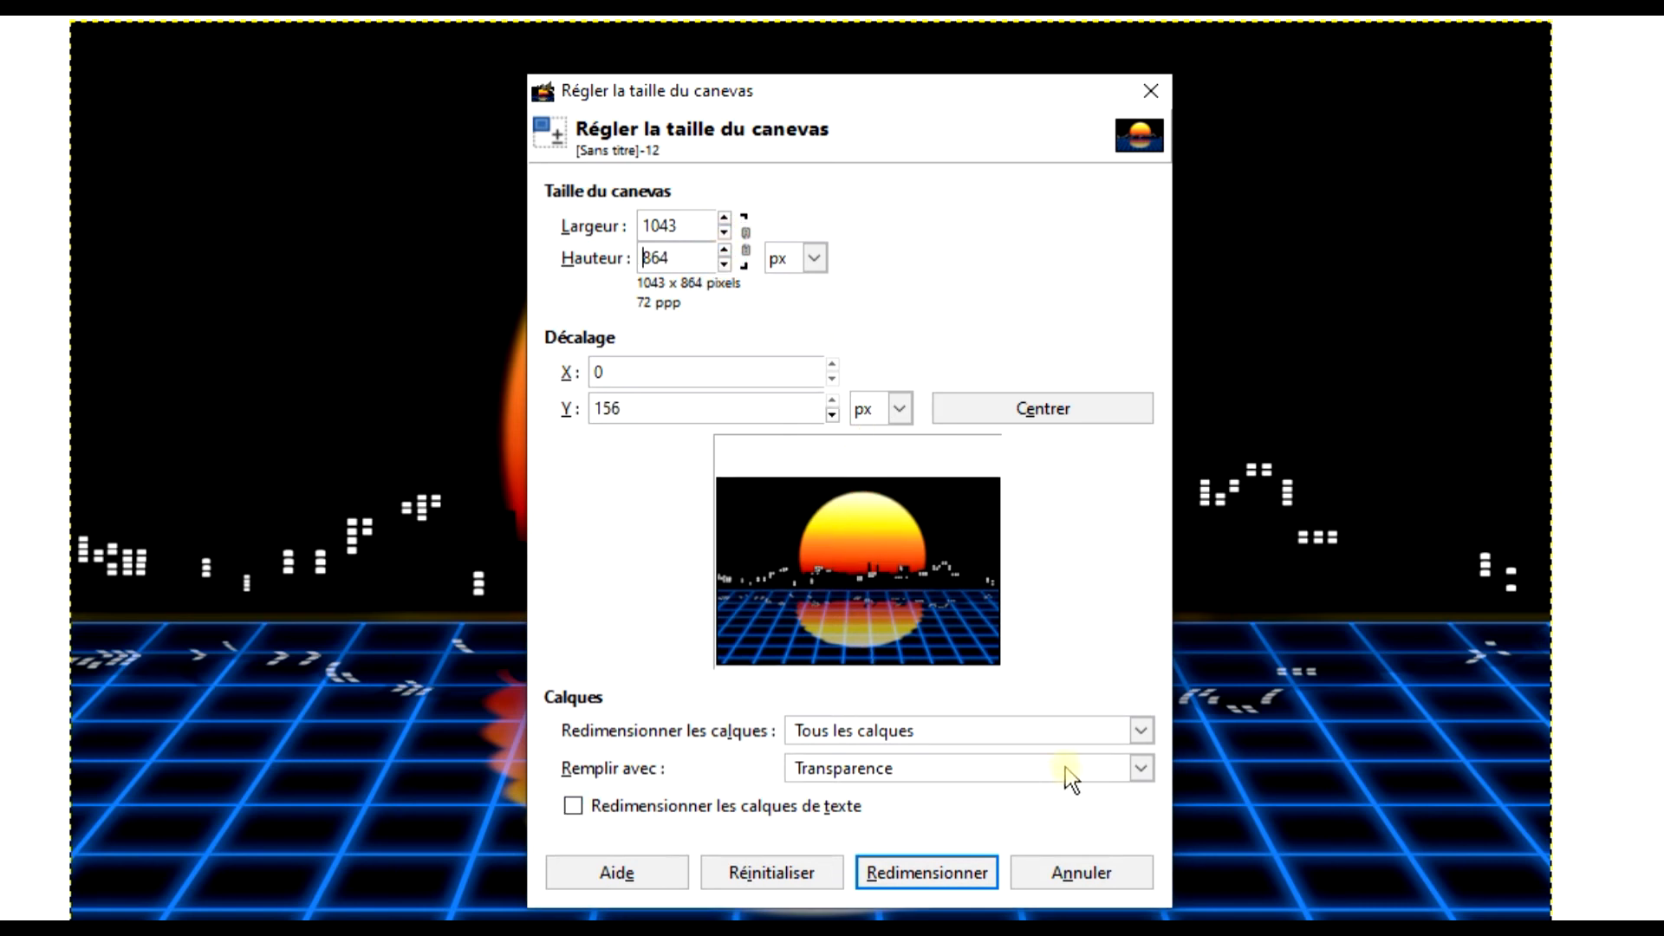
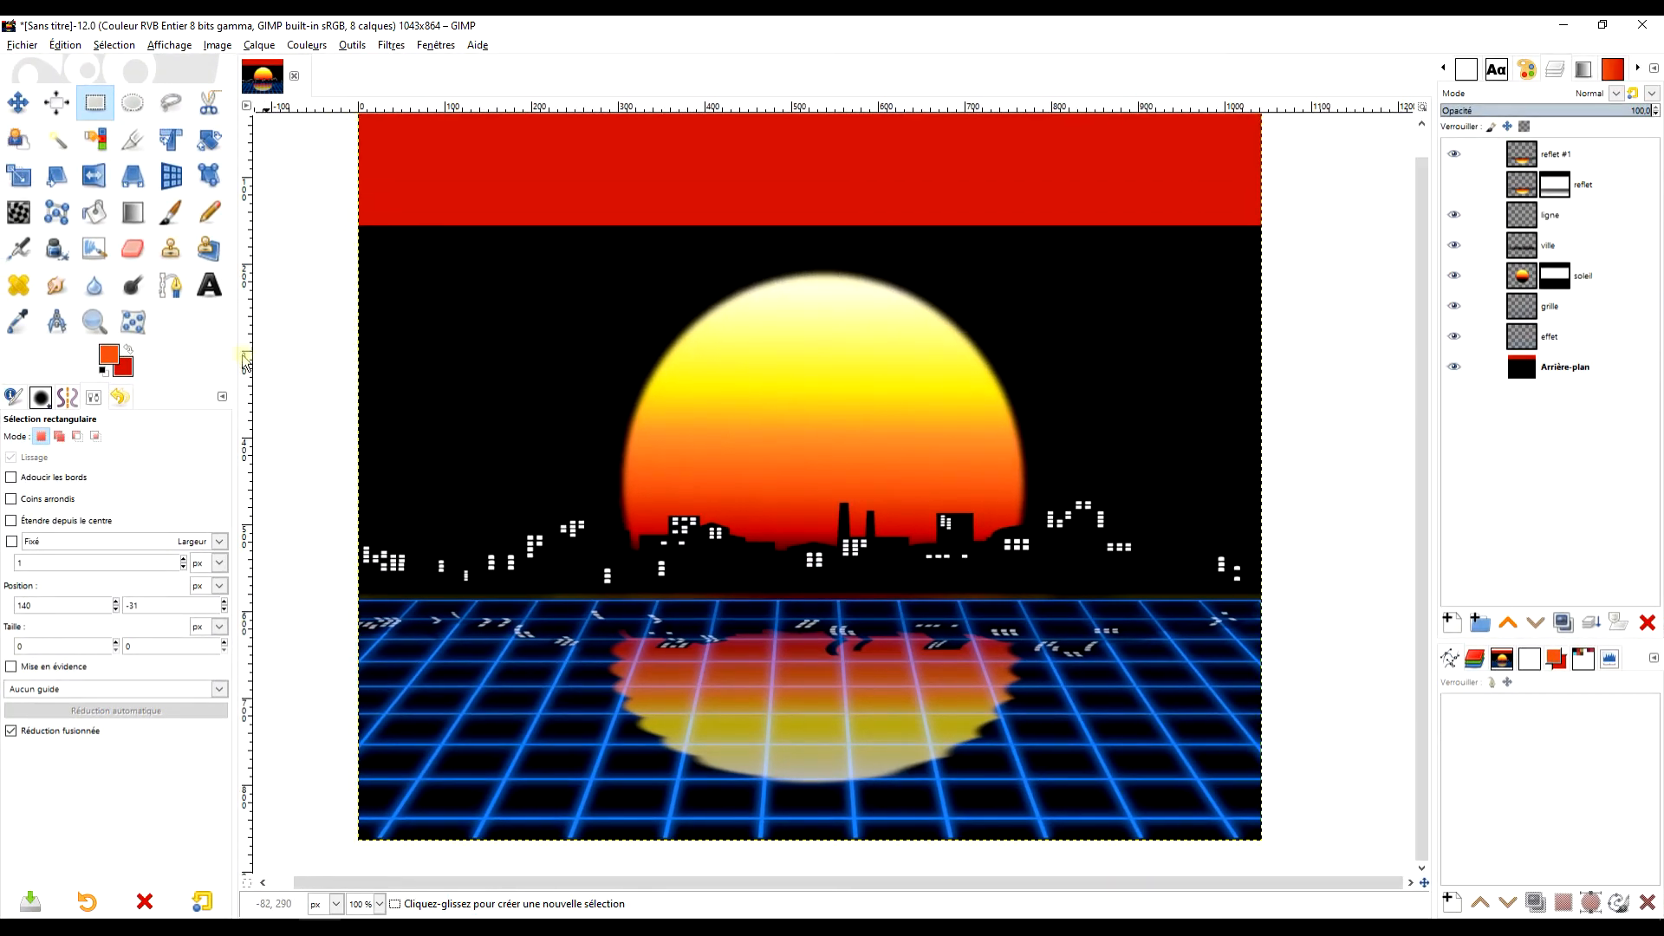
Fill the red strip at the top of the Arrière-plan layer with black using a rectangular selection about 1248 × 220 px, and clear the selection
click(1527, 367)
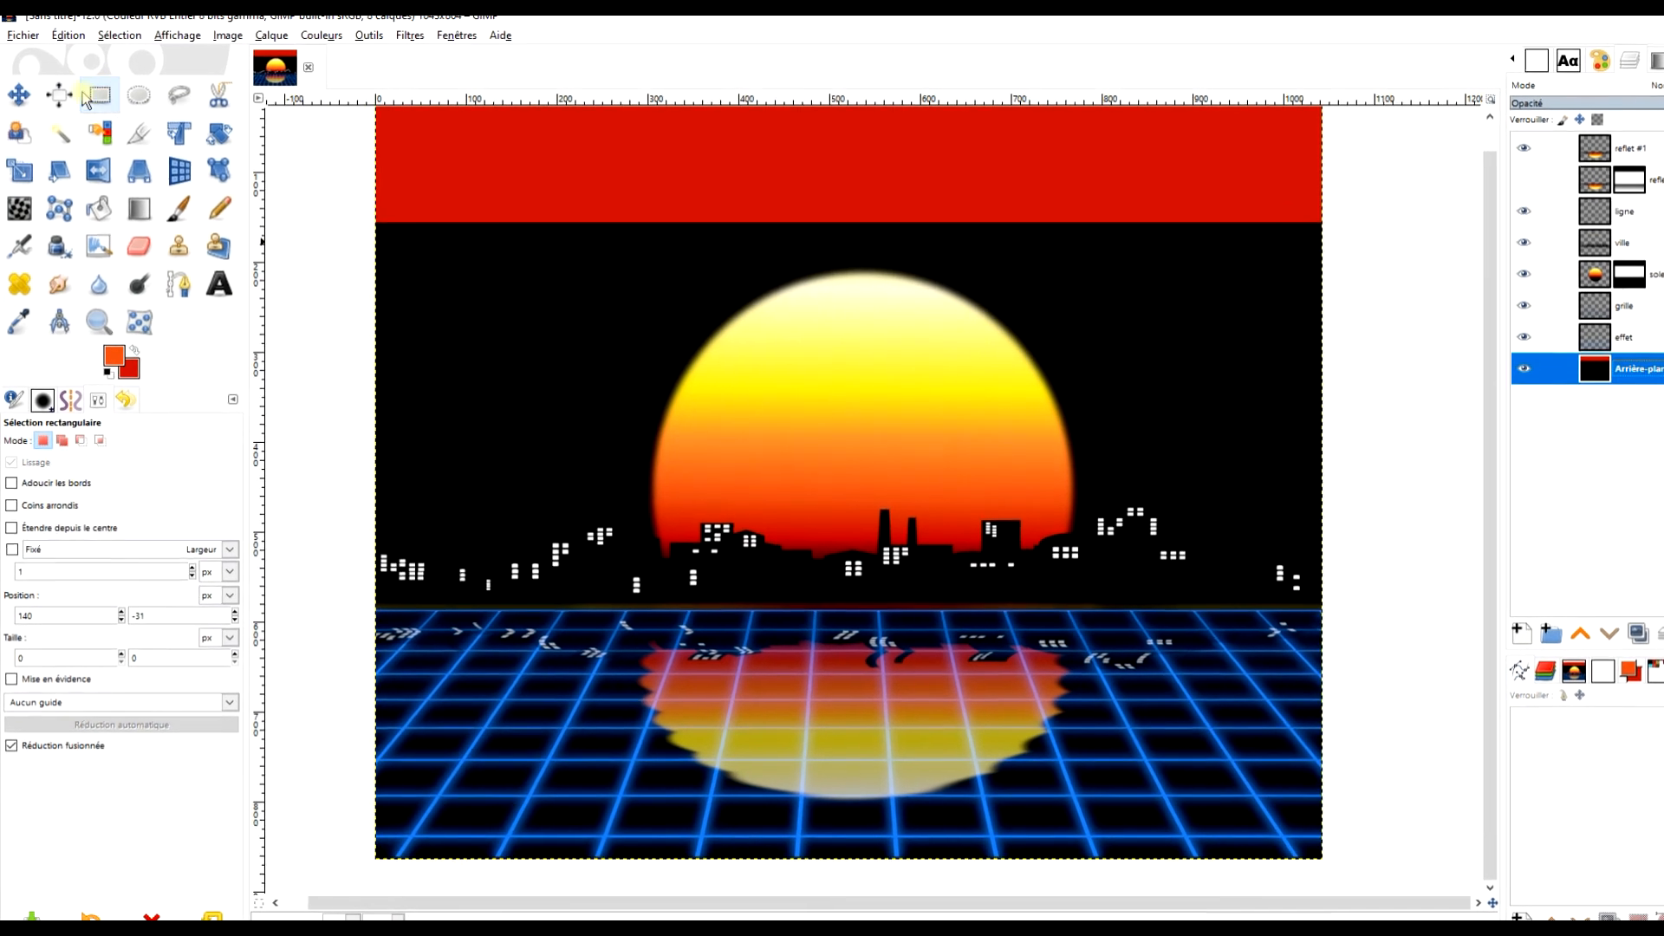
click(98, 96)
drag(537, 231, 511, 319)
drag(301, 129, 1459, 328)
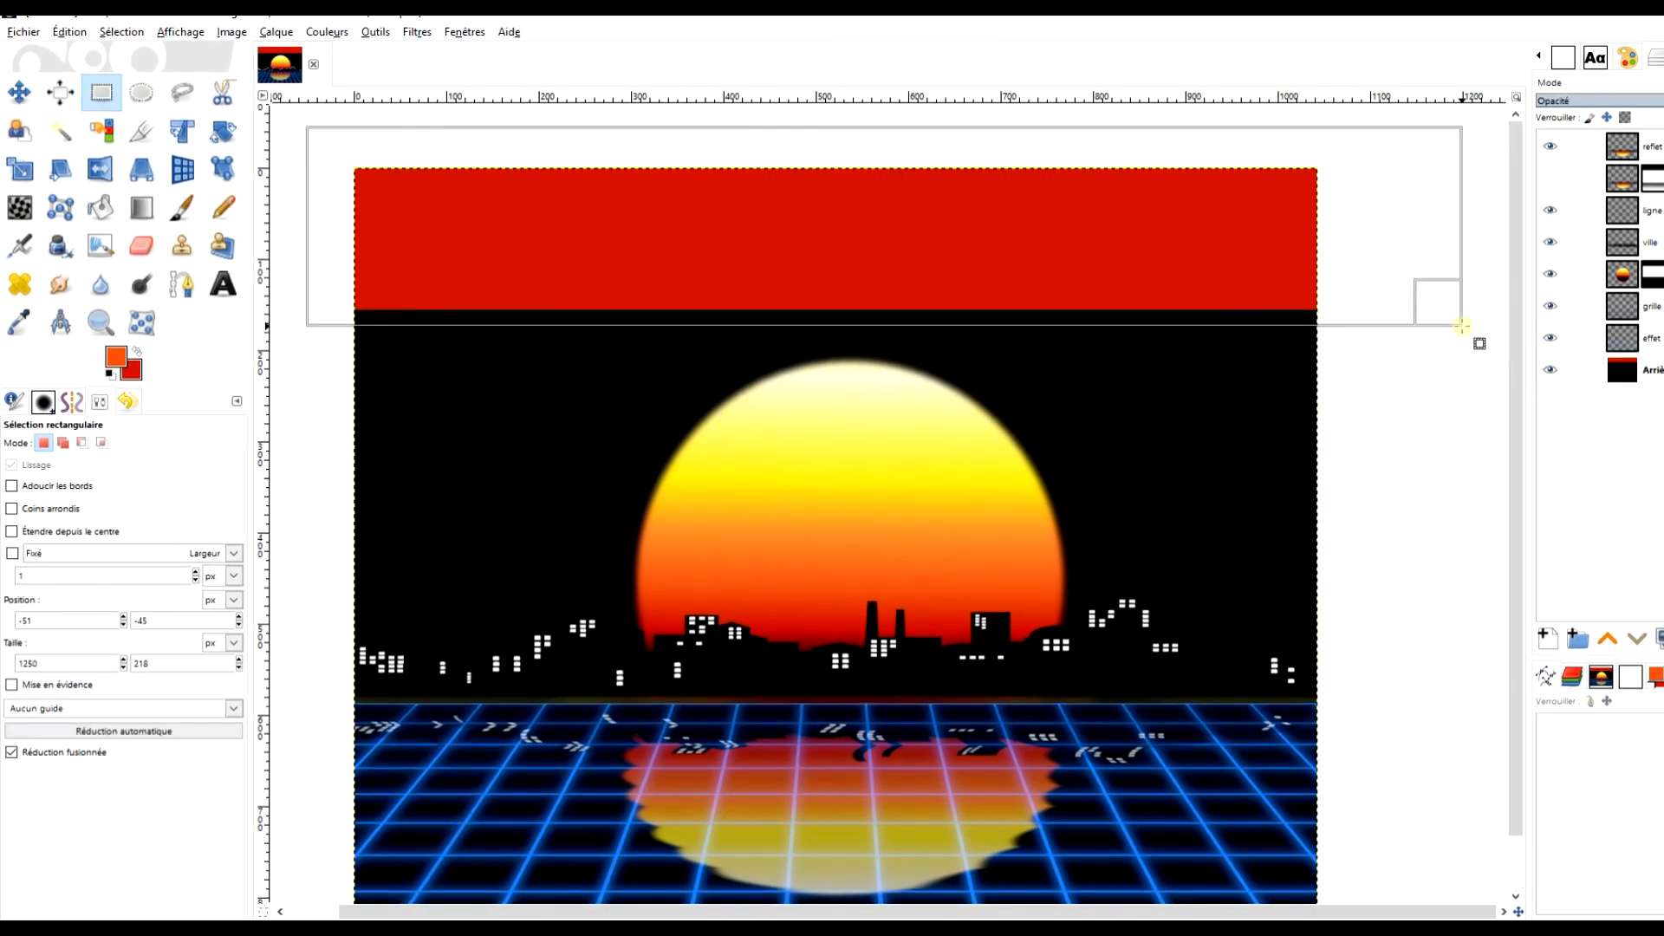
click(114, 374)
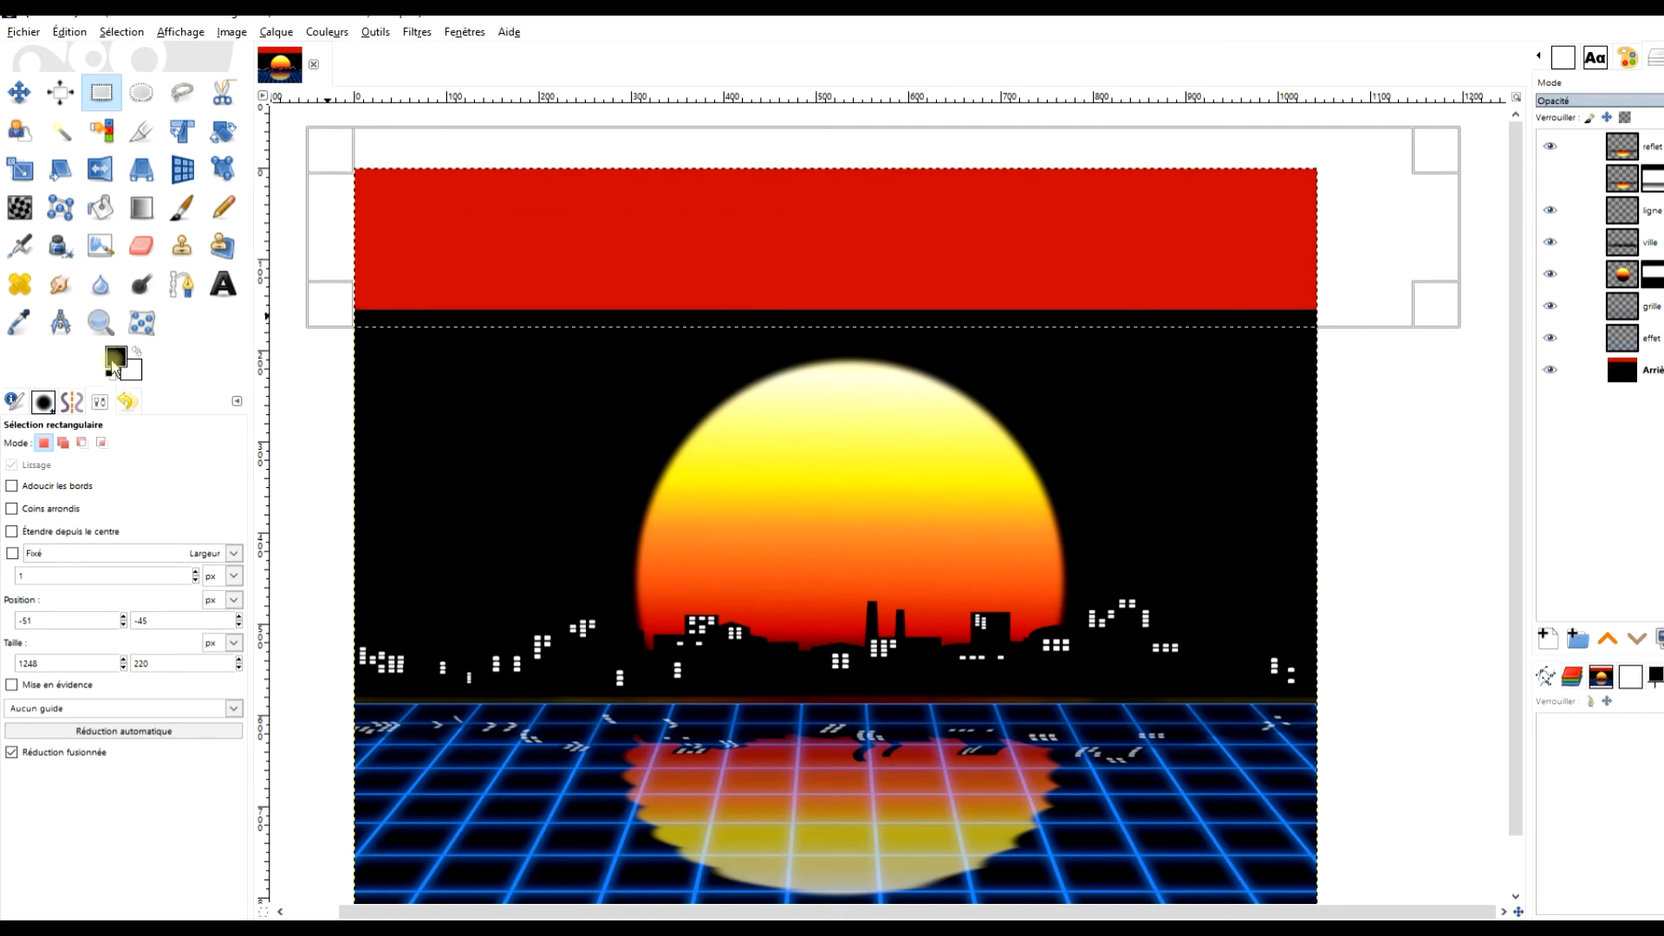
drag(116, 358, 698, 260)
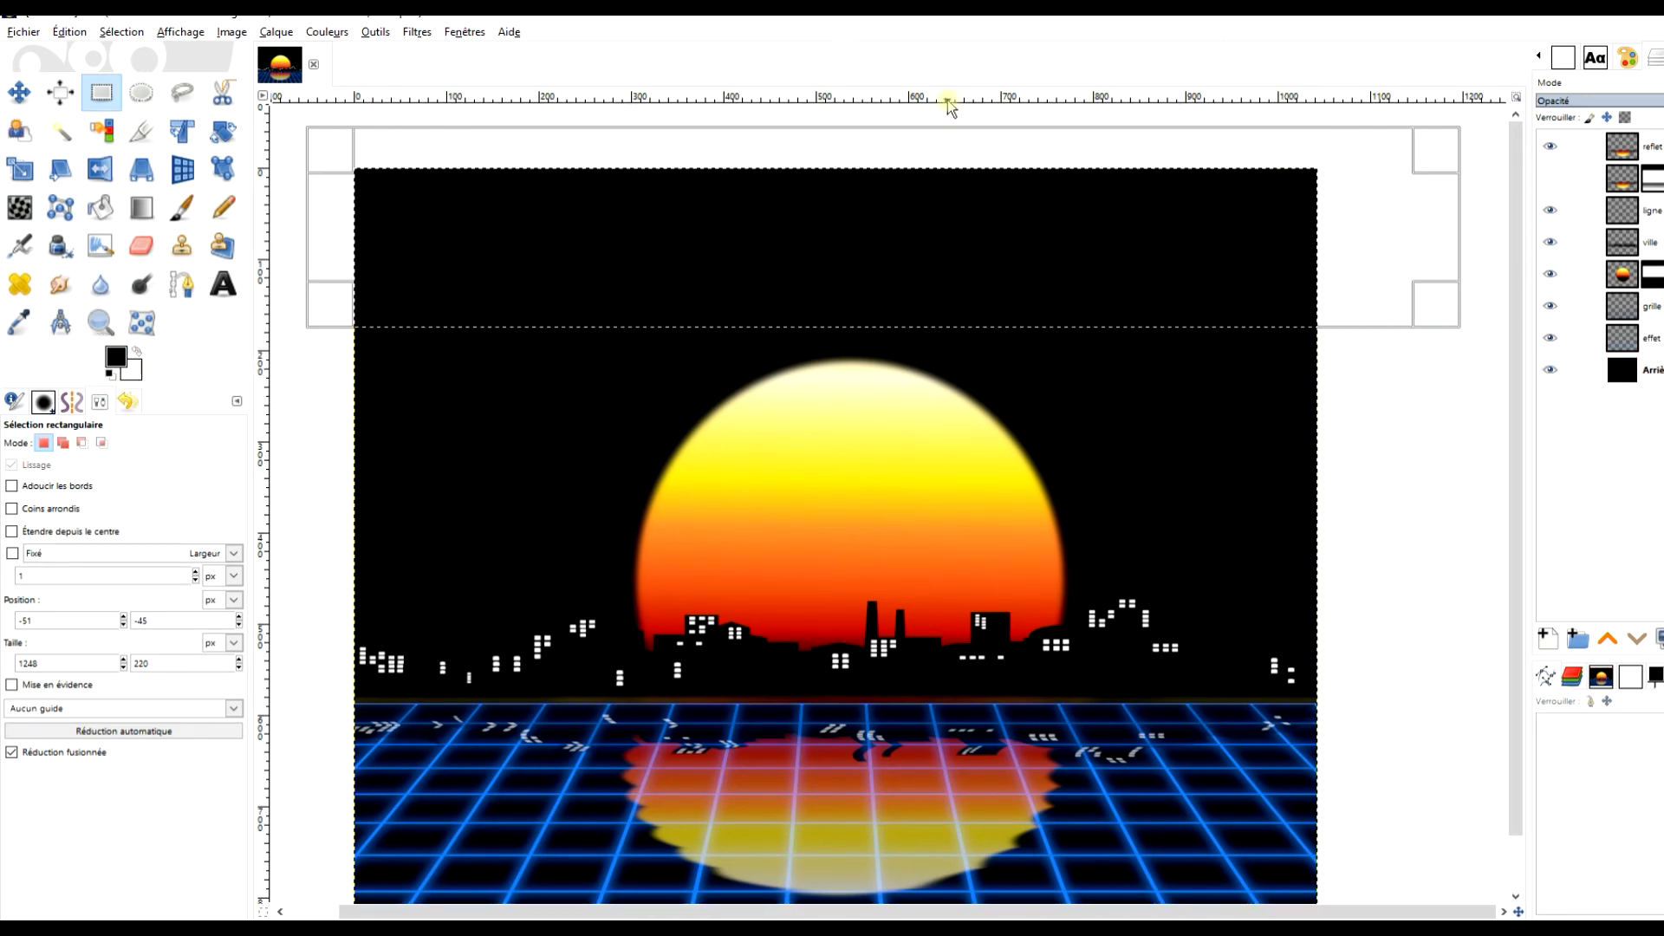
click(1369, 373)
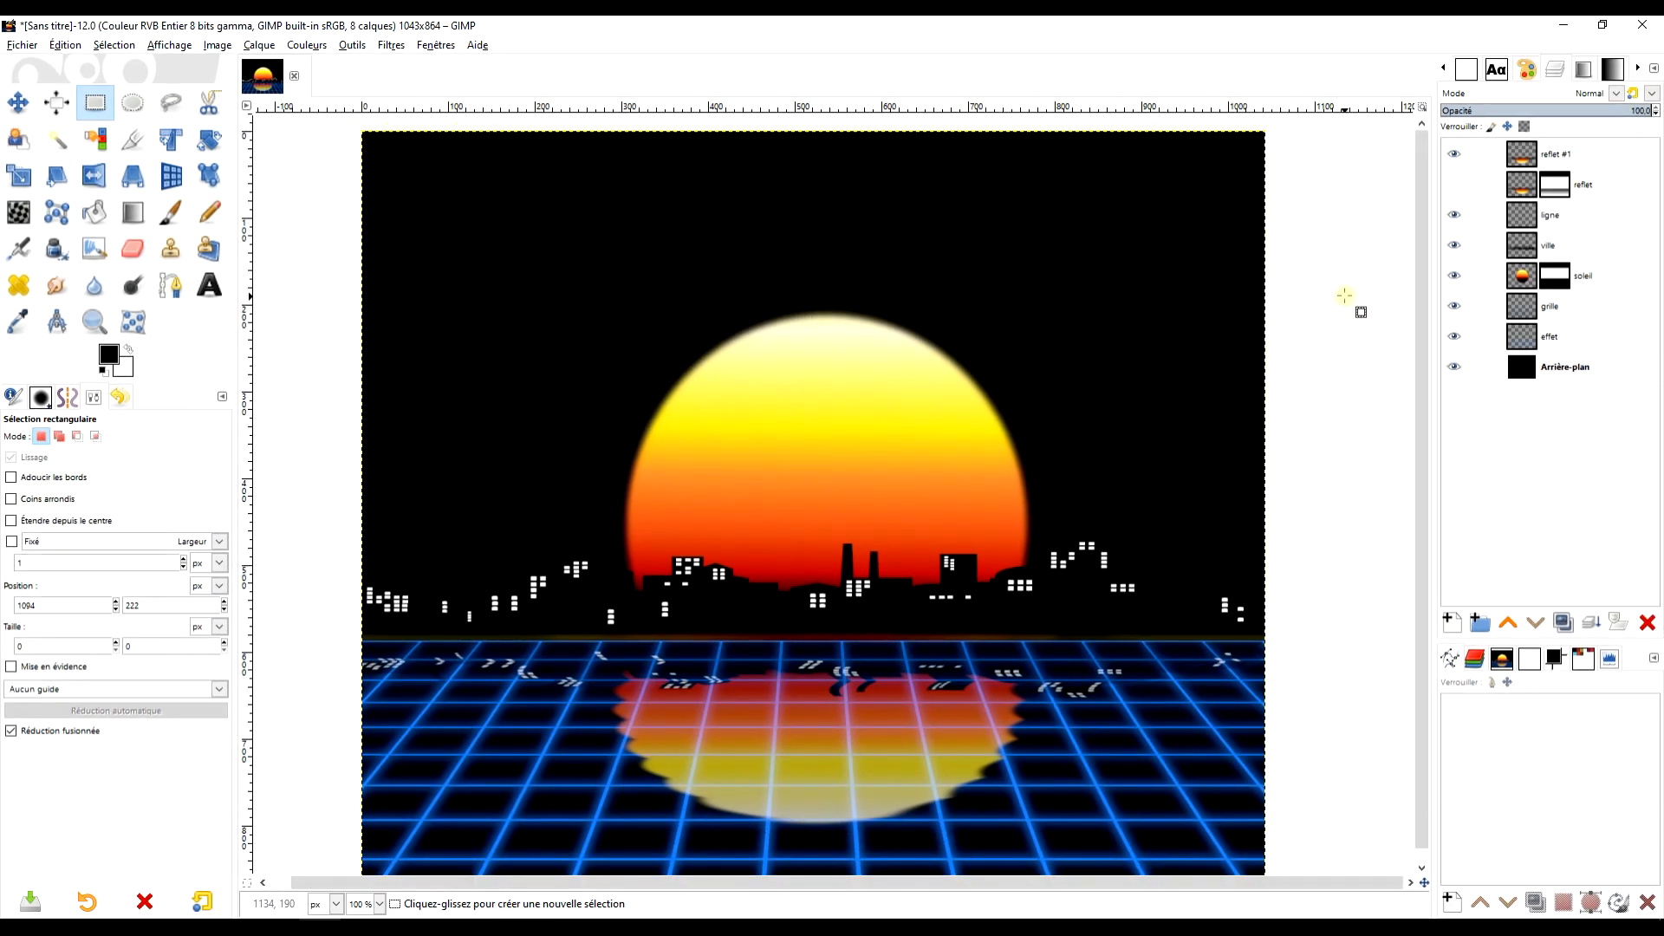
mouse_move(1231, 379)
mouse_down()
mouse_move(1230, 356)
mouse_move(1220, 371)
mouse_up()
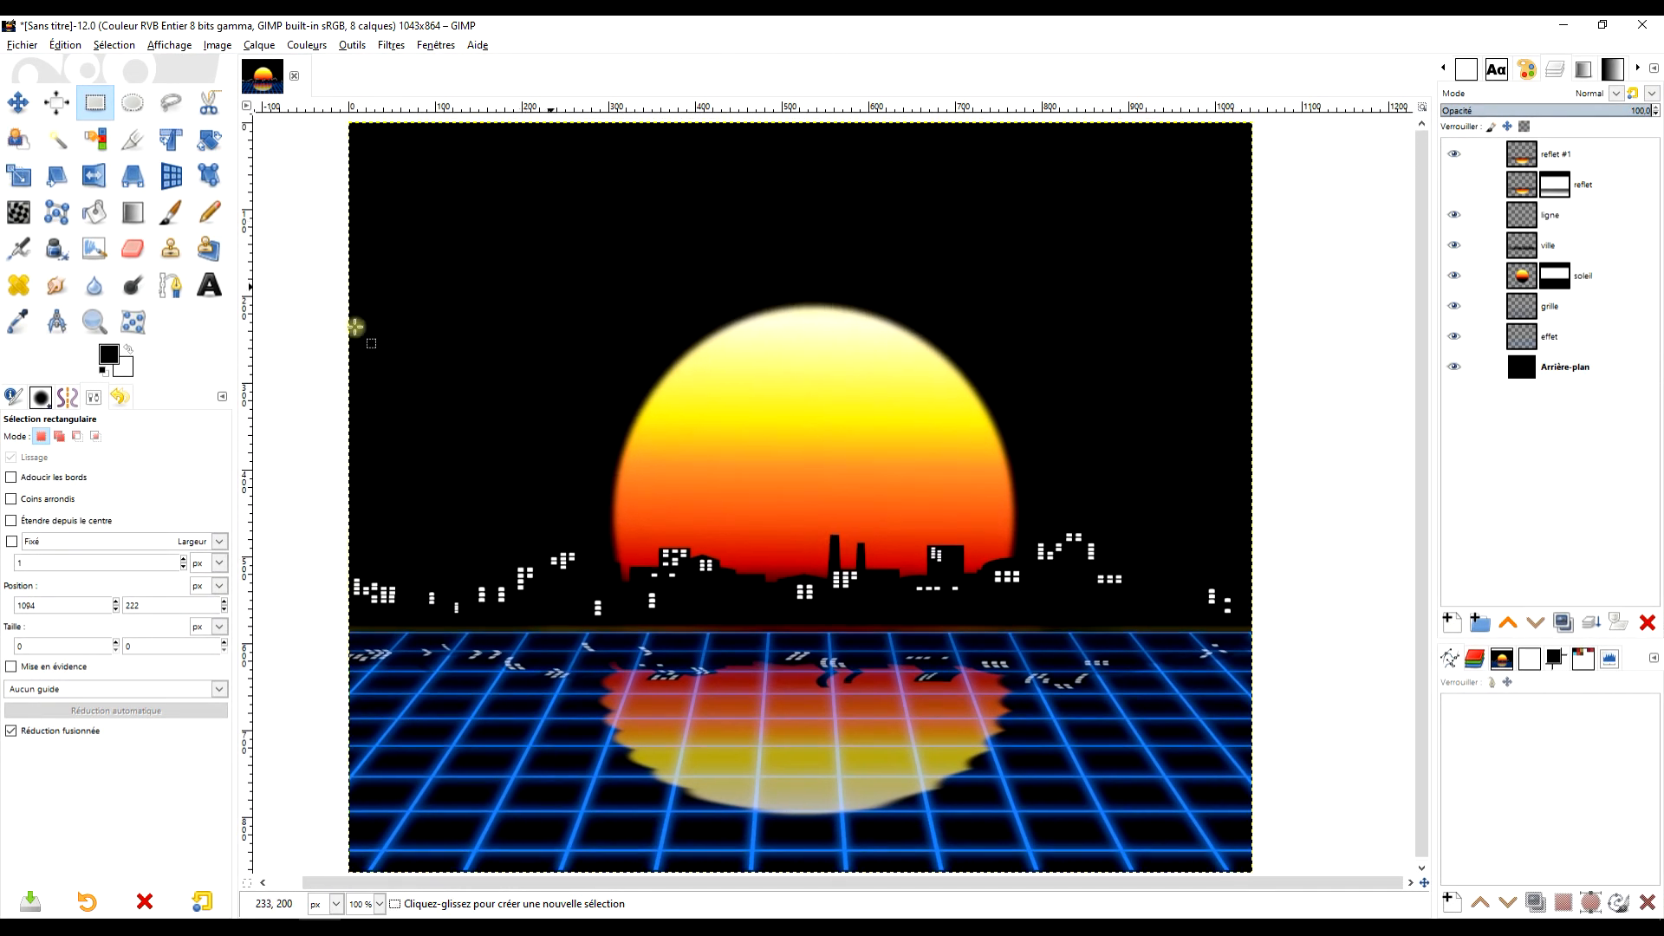
Set up the Text tool with size 60 px and white colour, keeping the Arial Heavy font
click(207, 288)
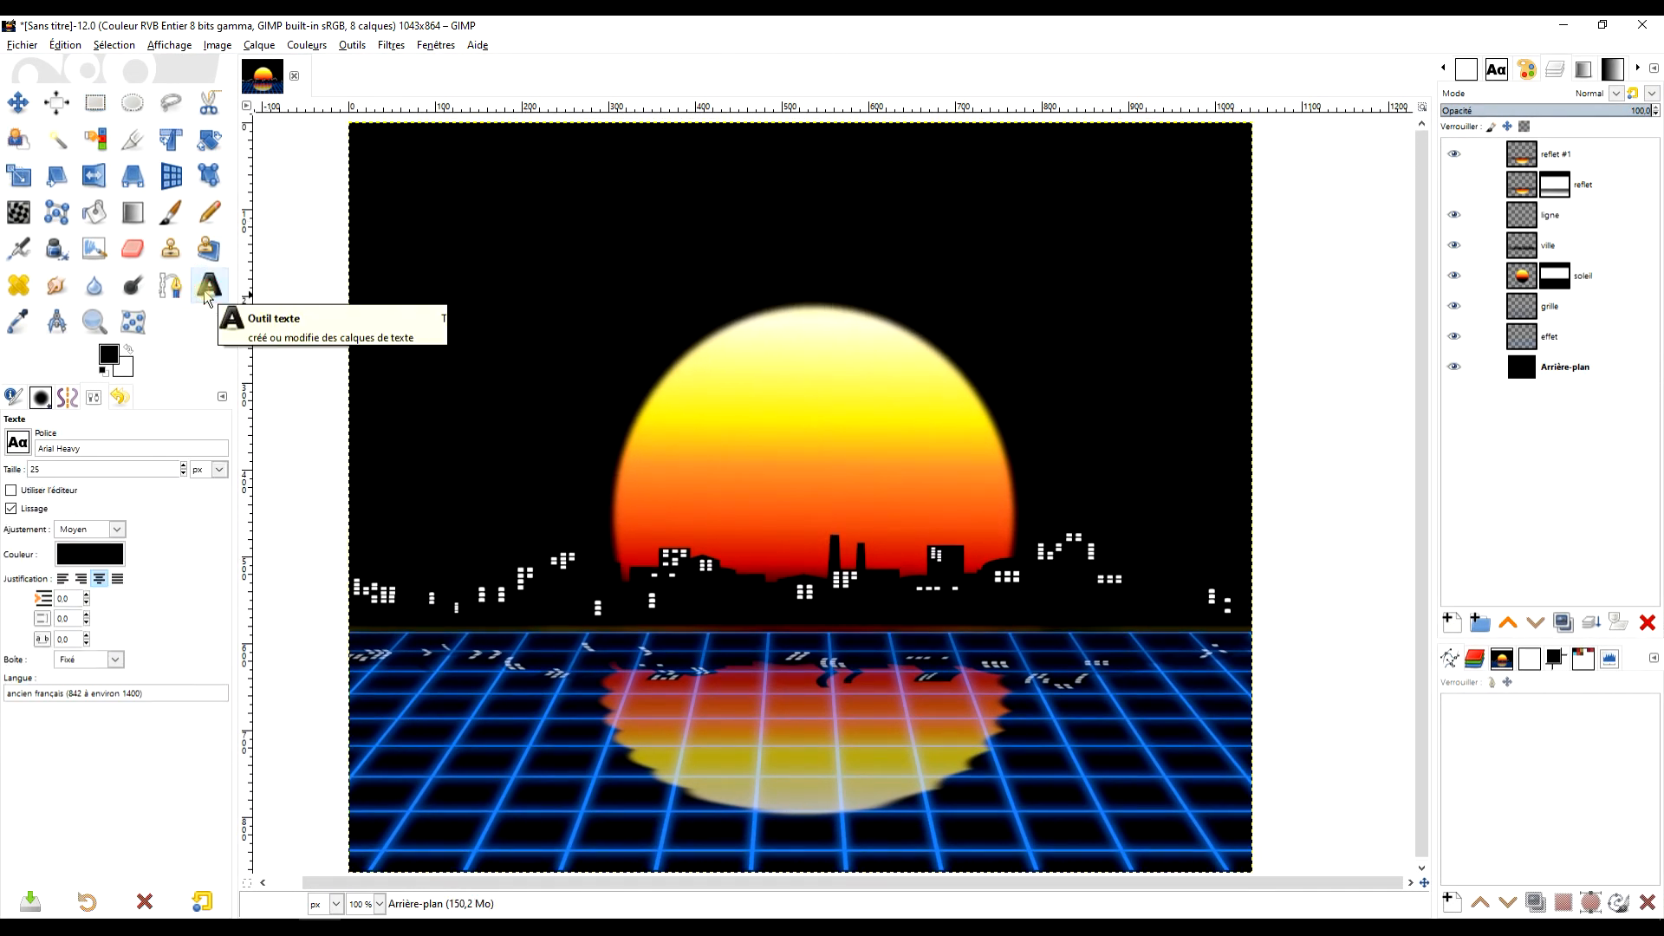
click(19, 445)
scroll(65, 532, down, 8)
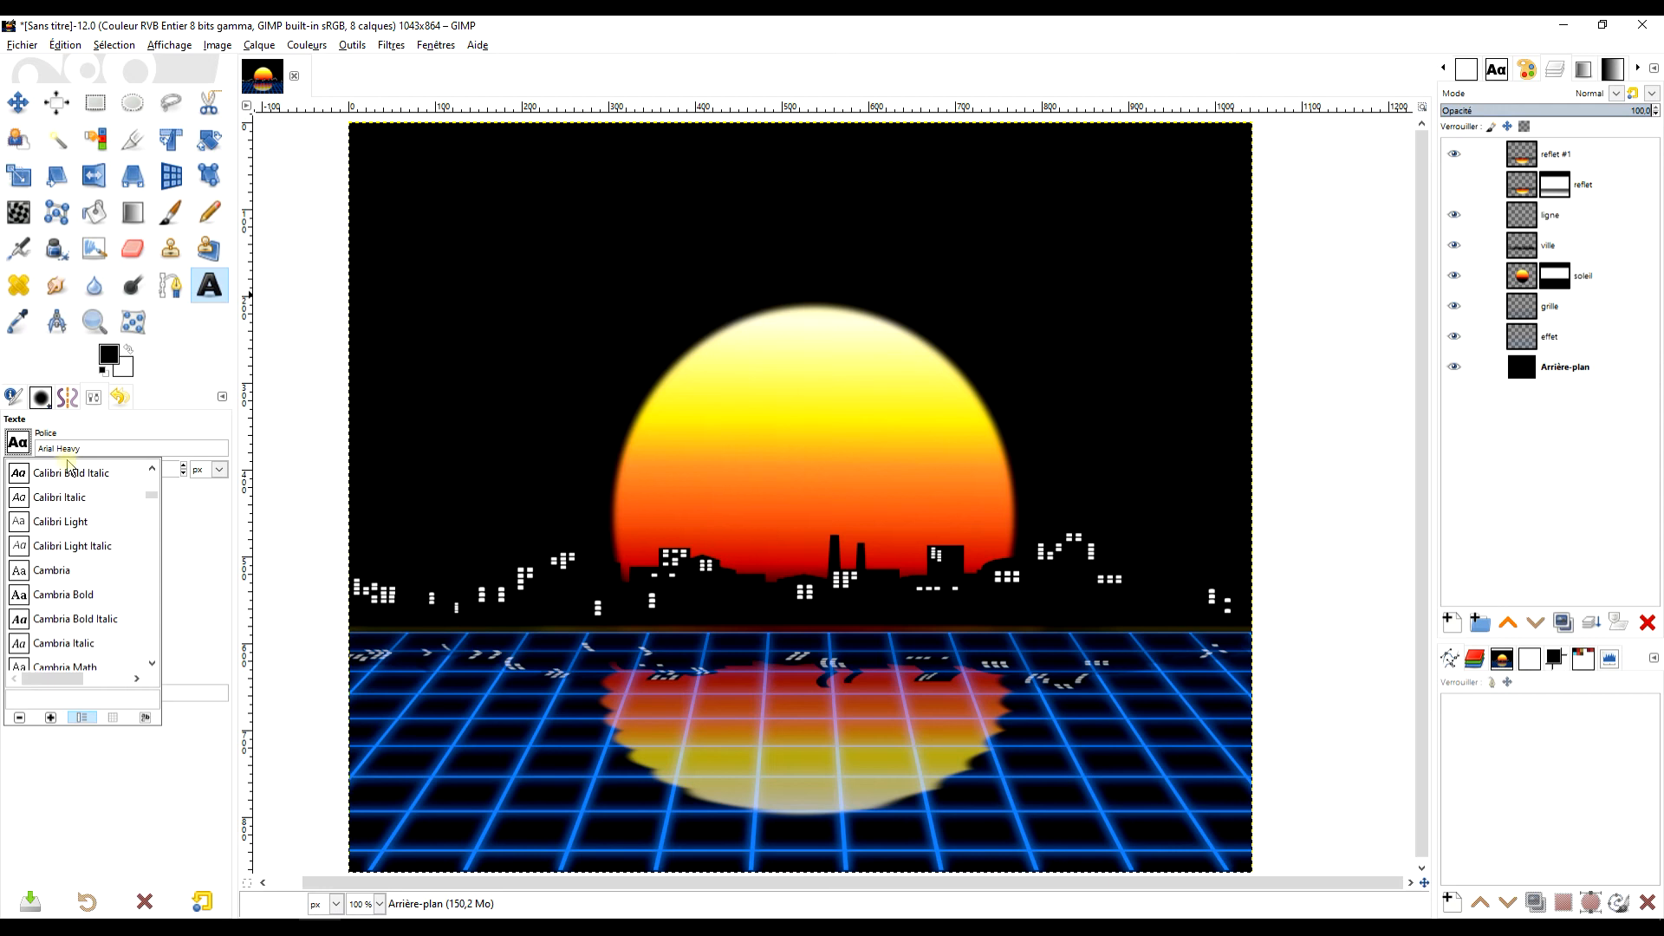
click(189, 540)
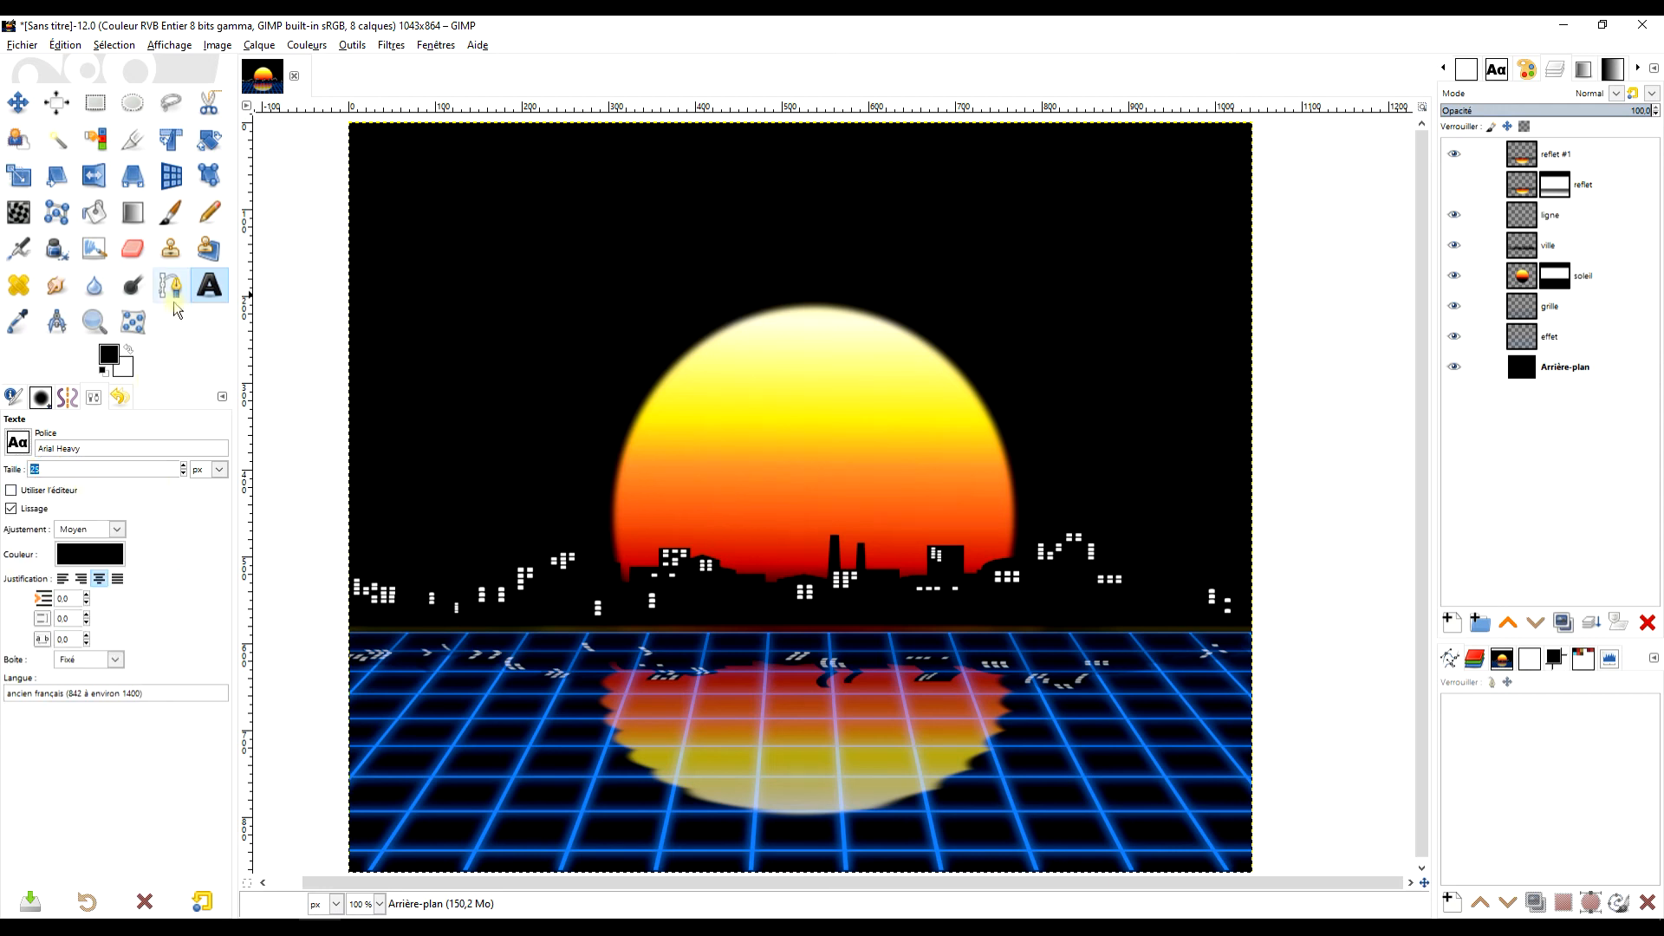
text(60)
key(Return)
click(101, 563)
click(127, 349)
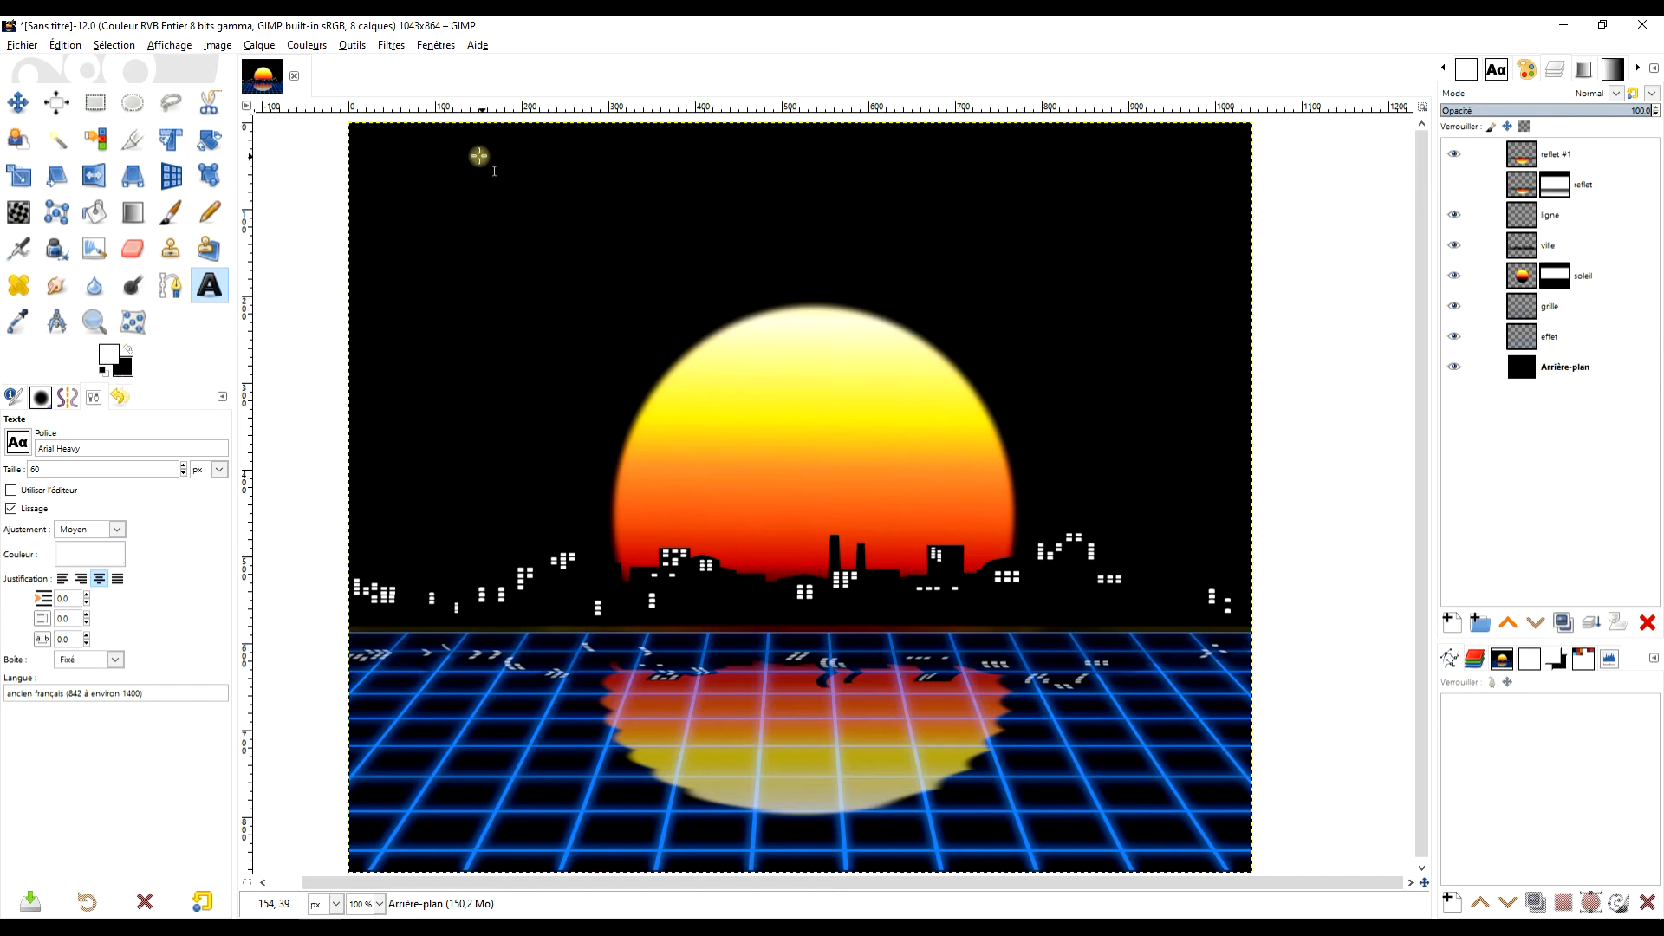
Draw a wide text box across the black area above the sun and enter "80's NOSTALGIE" in it
drag(417, 146, 1216, 280)
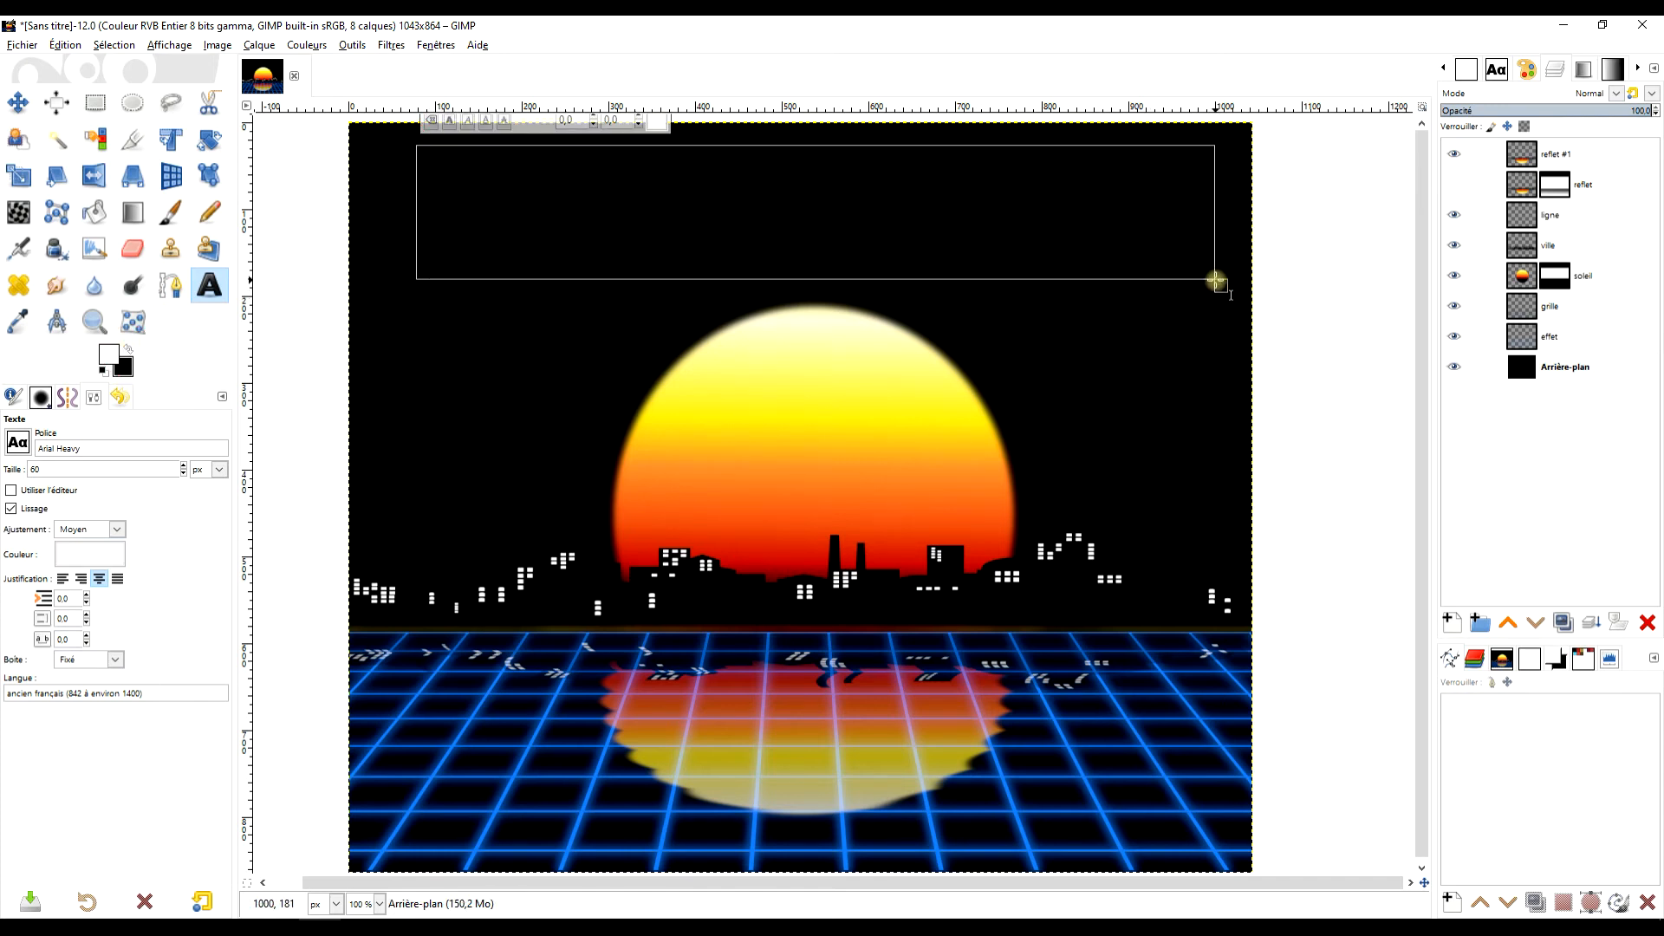
text(80)
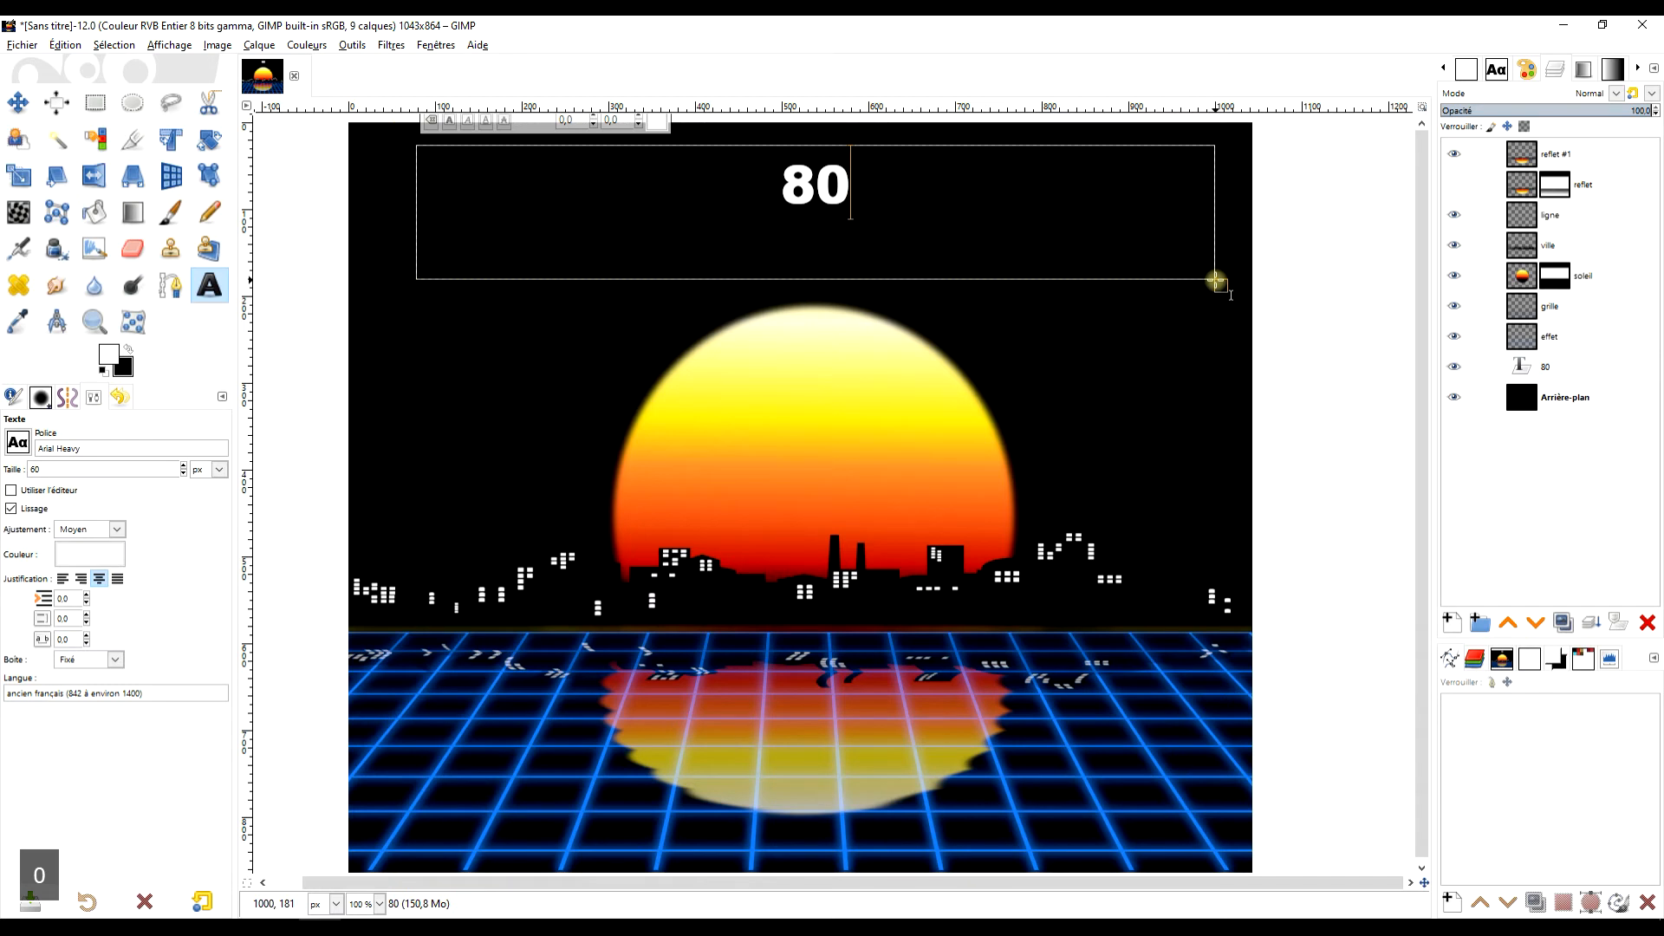
text(')
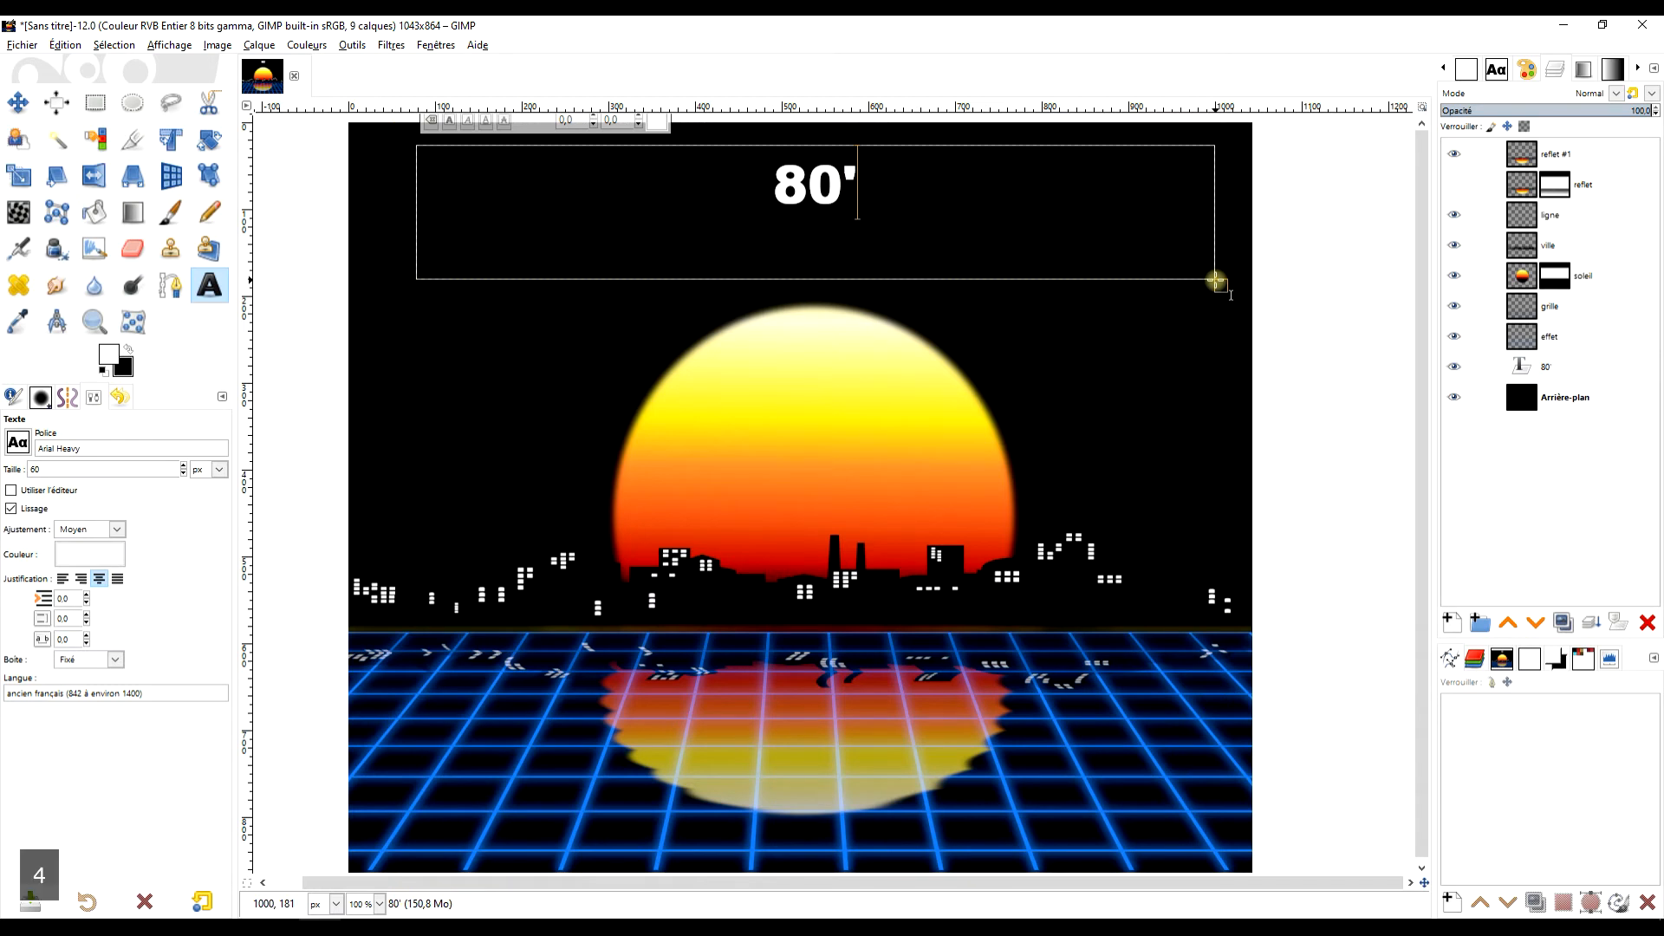
text(s)
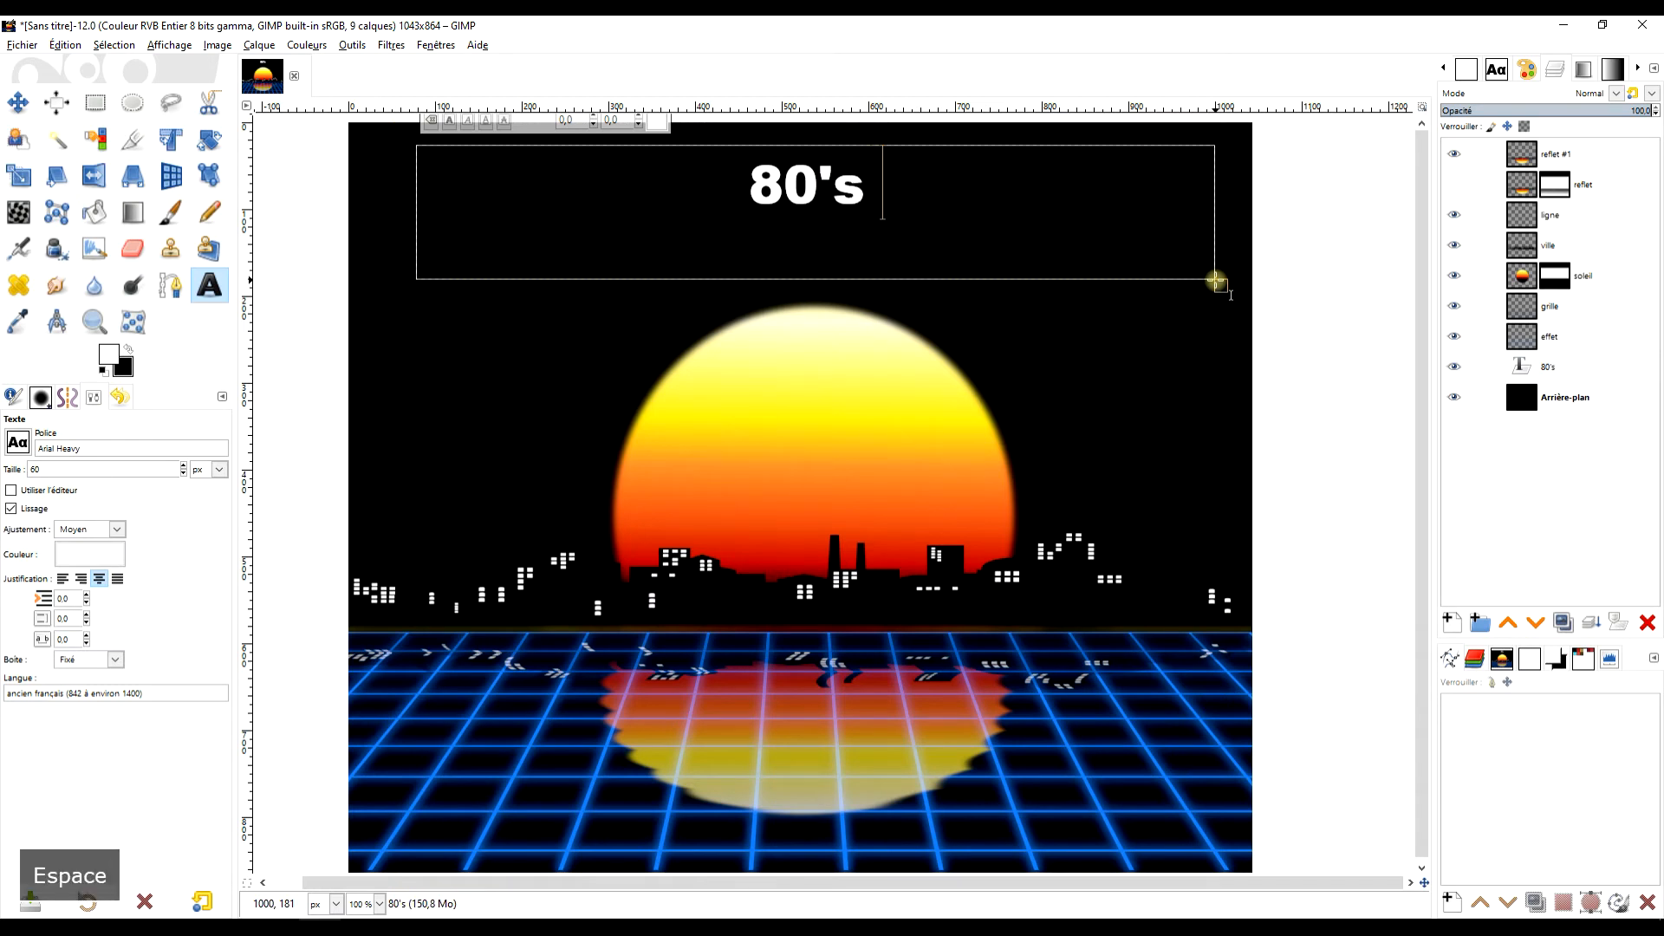
key(Caps_Lock)
text(NOST)
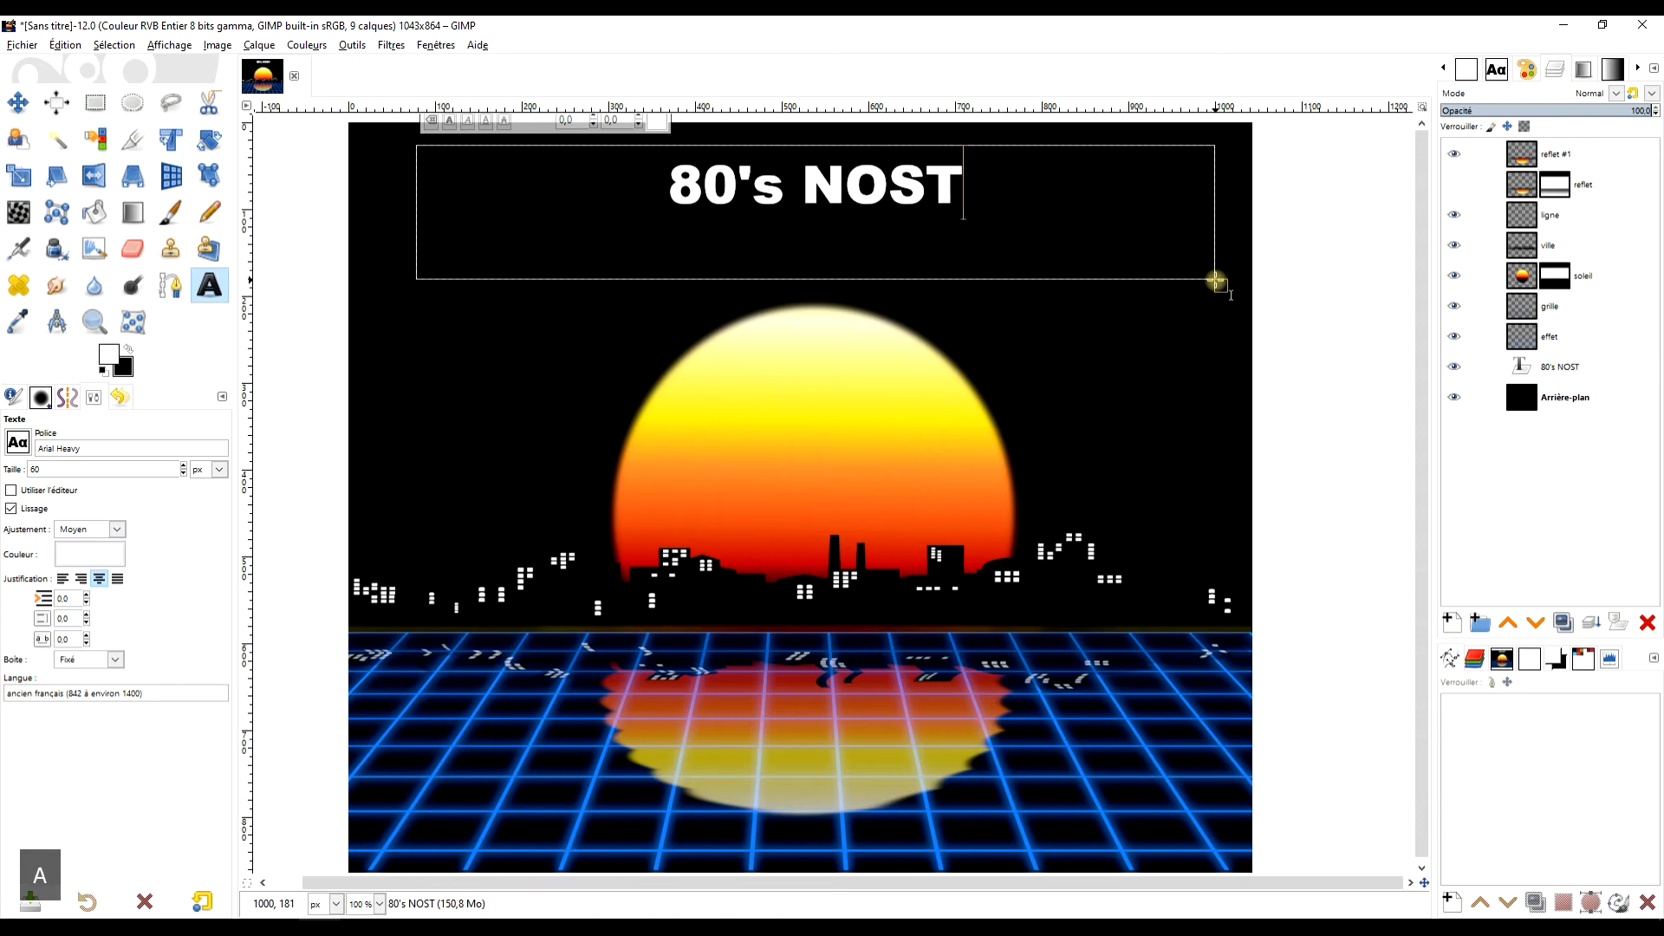
text(ALGIE)
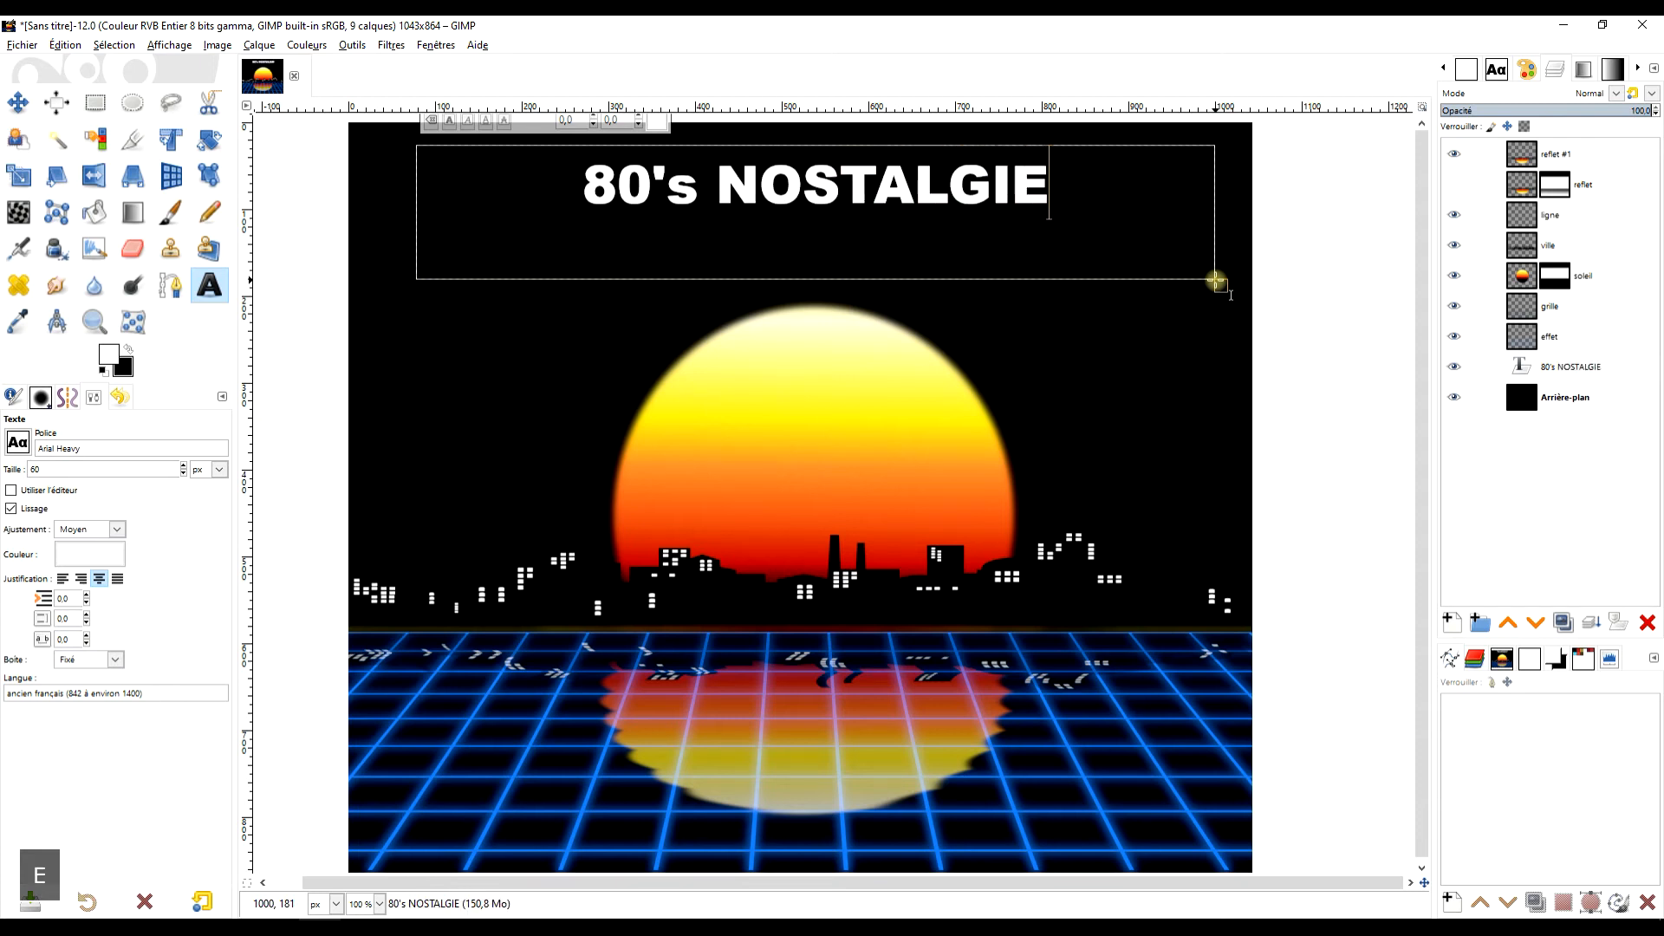
Capitalise the s so the title reads "80'S NOSTALGIE", break NOSTALGIE onto a second line, and finish the text editing
click(696, 189)
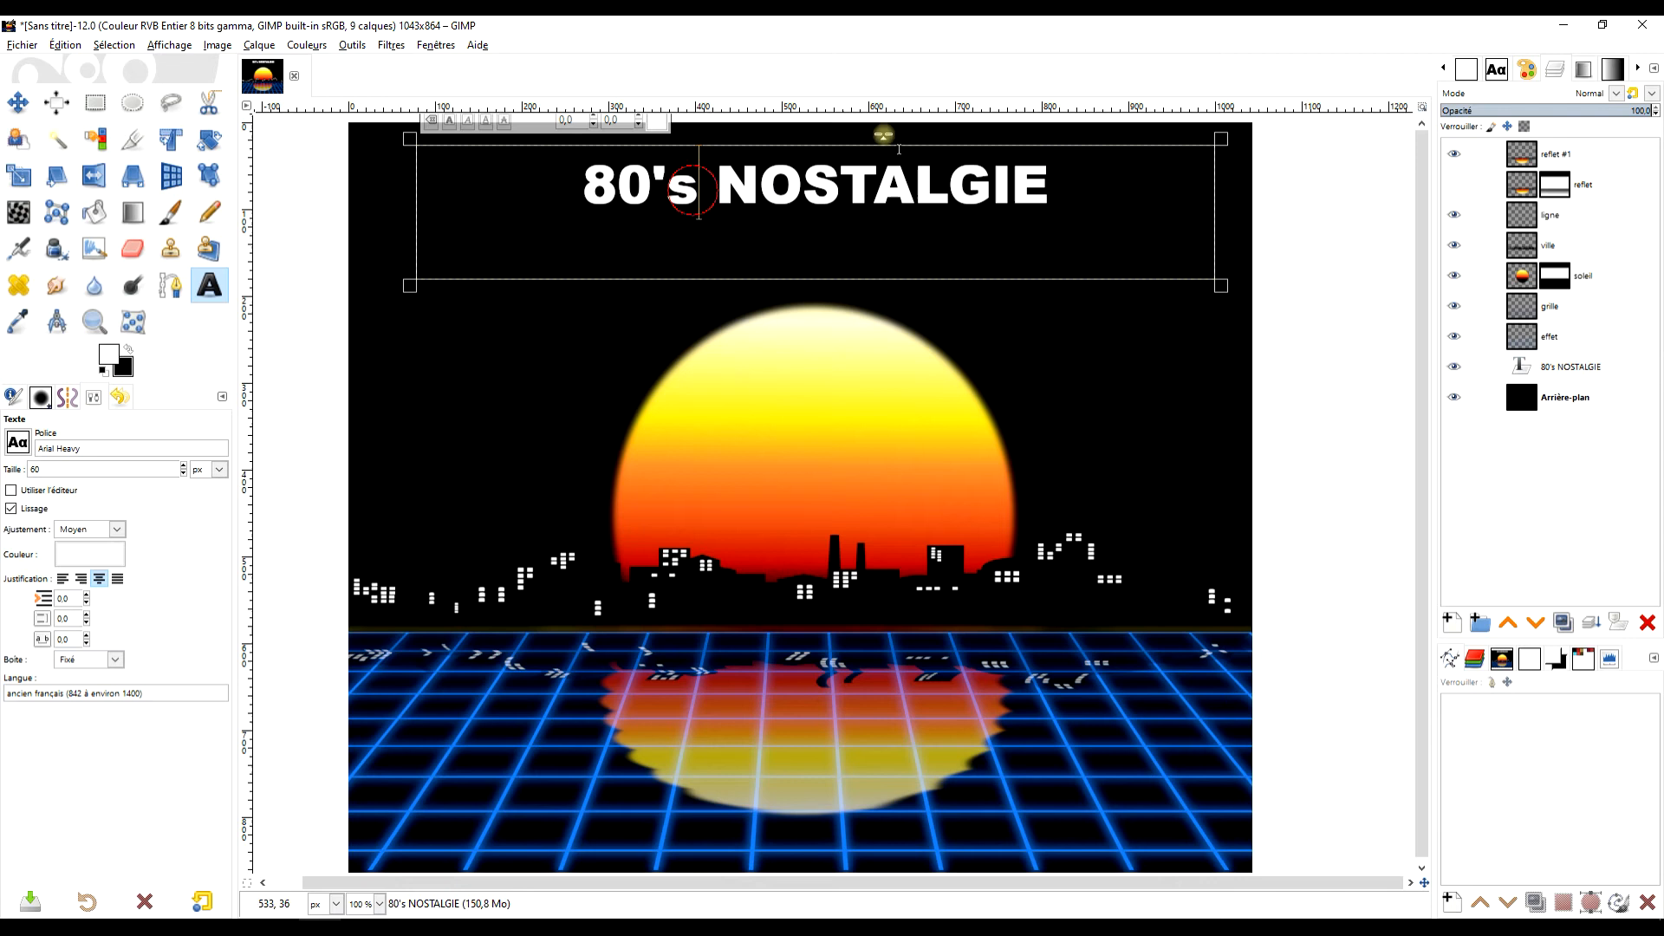
key(BackSpace)
text(S)
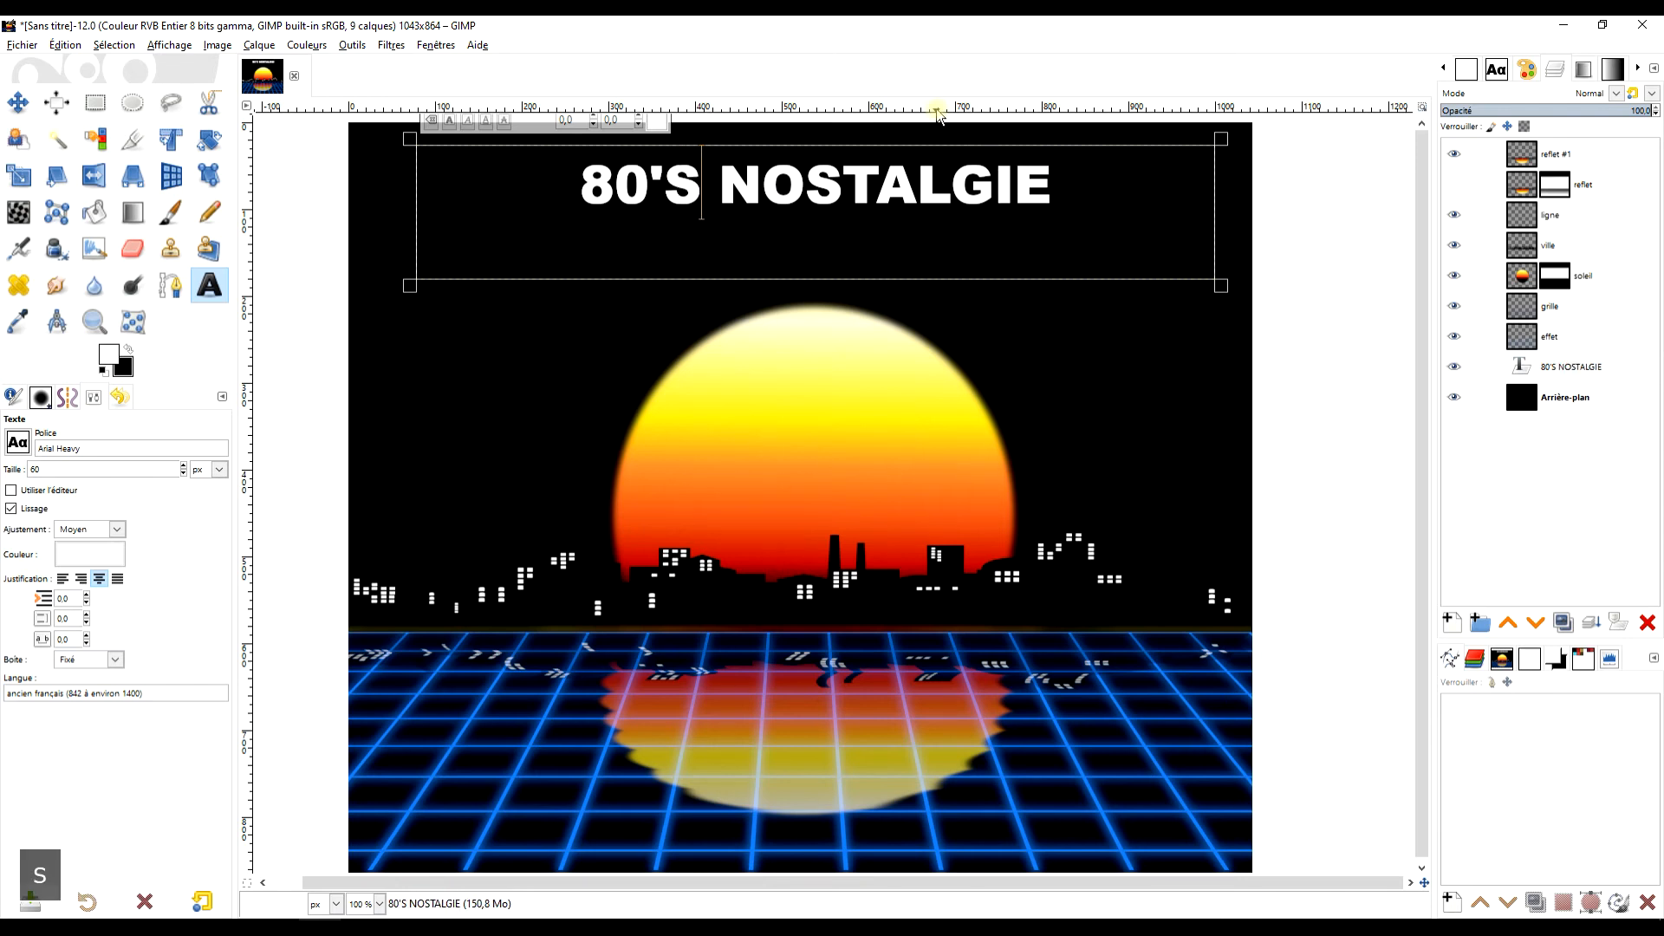
key(Return)
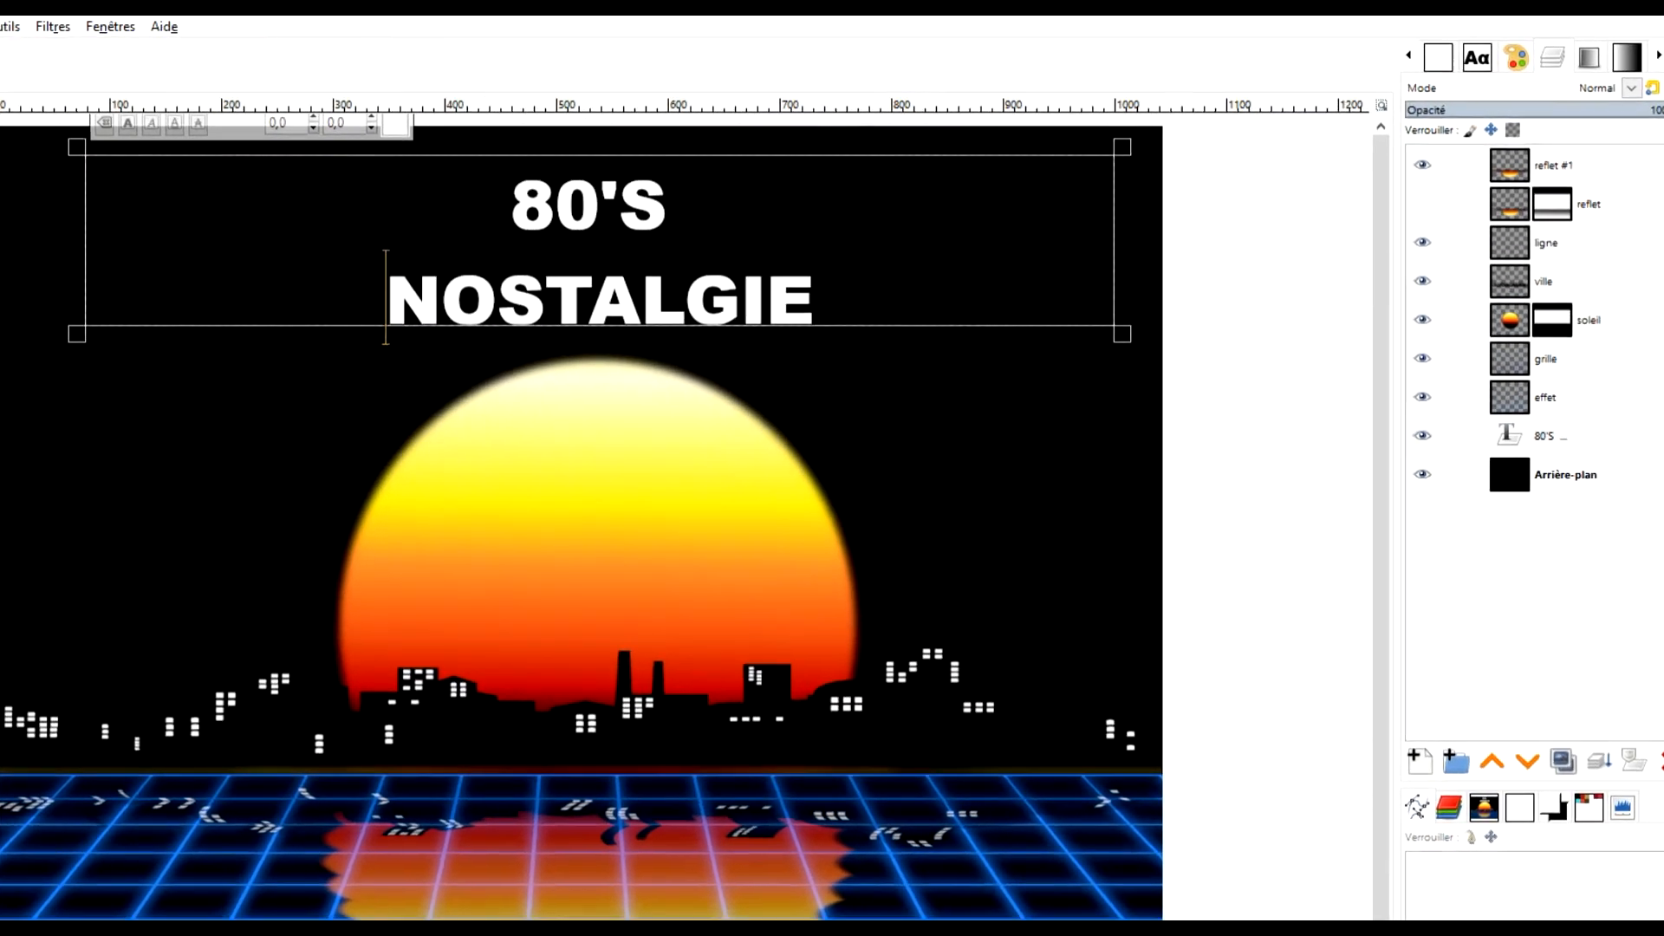
key(Escape)
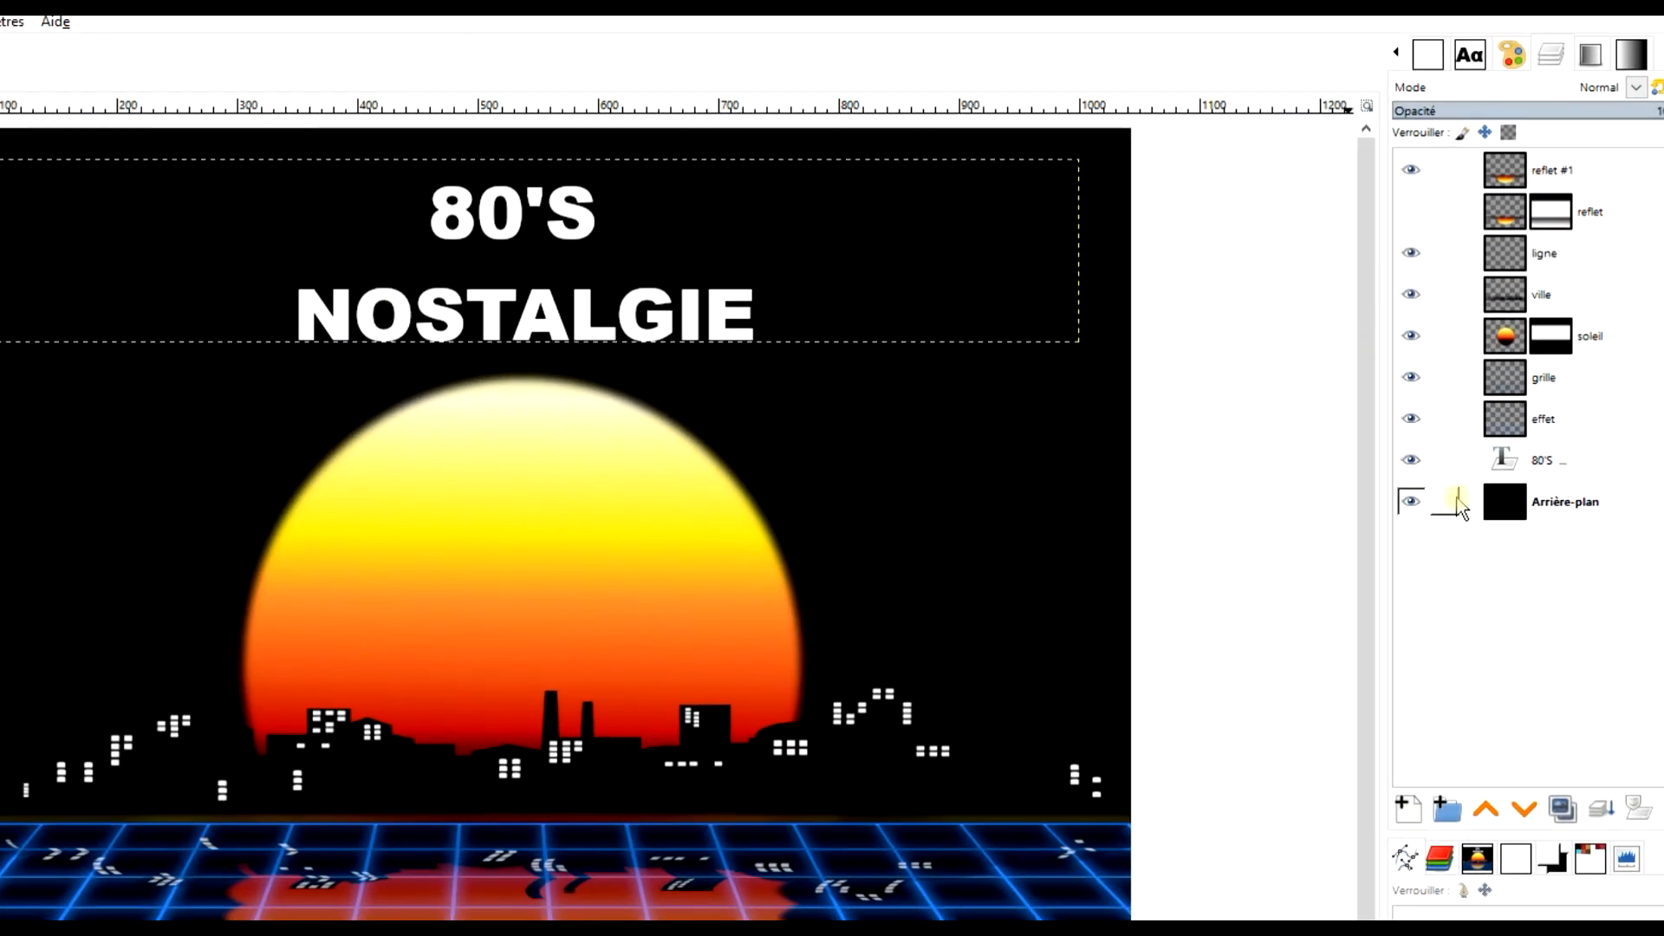
Raise the 80'S text layer to the top of the layer stack and resize it to the image dimensions
click(1556, 460)
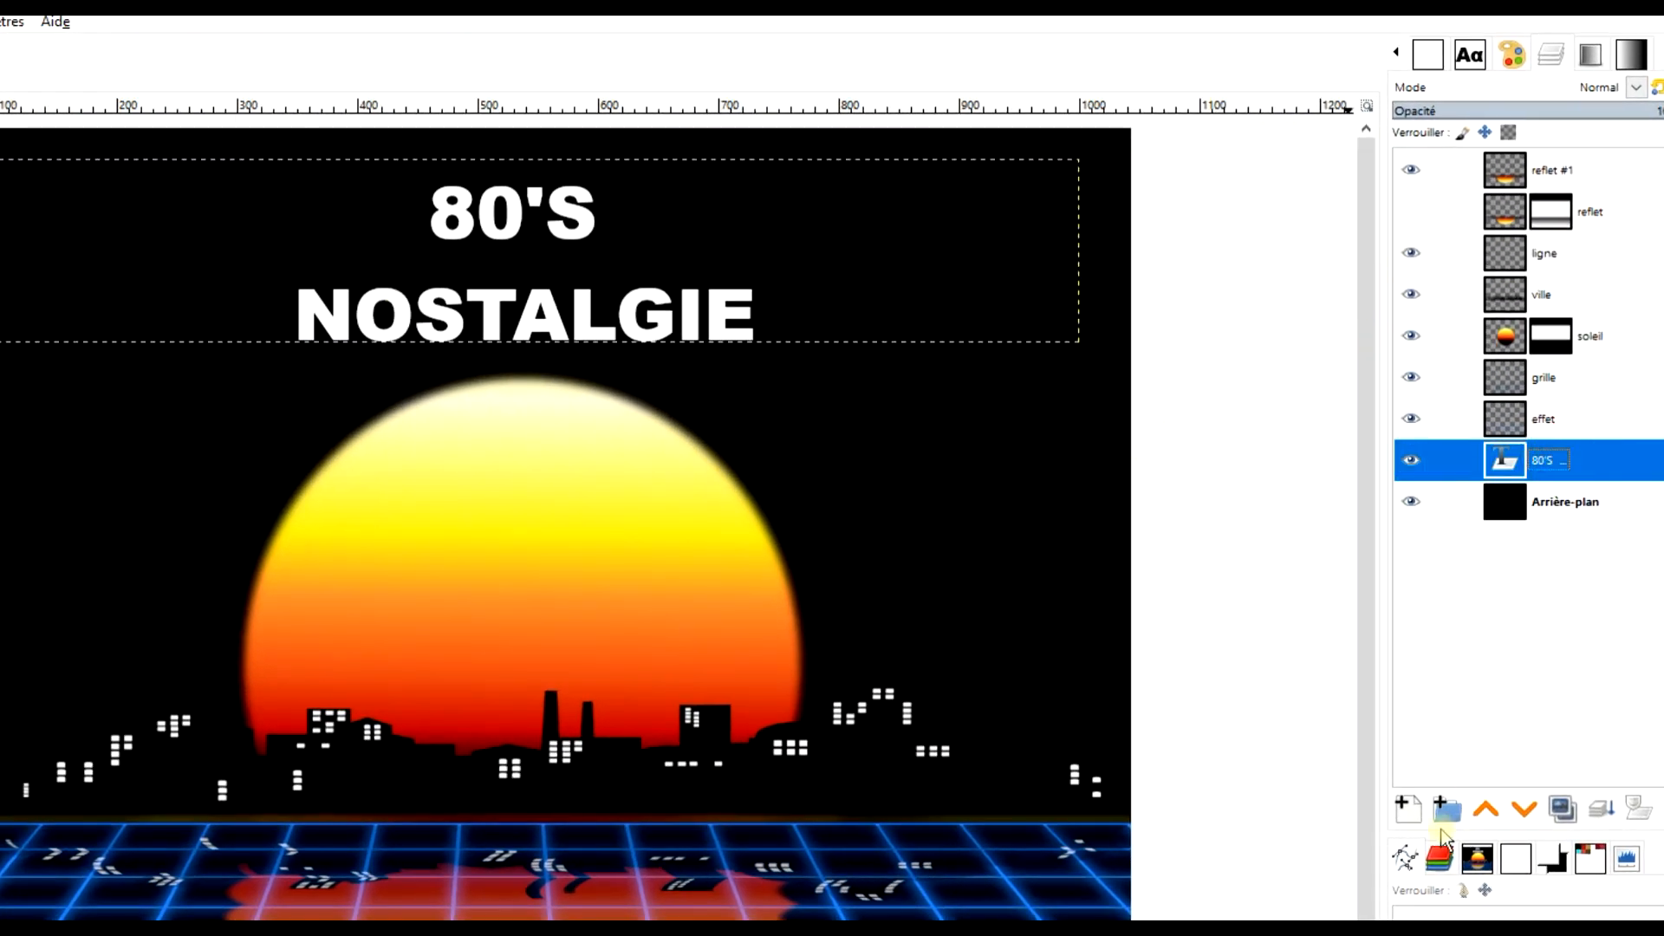
click(1487, 810)
click(1487, 811)
click(1487, 810)
click(1487, 811)
click(1486, 810)
click(1487, 810)
click(1487, 810)
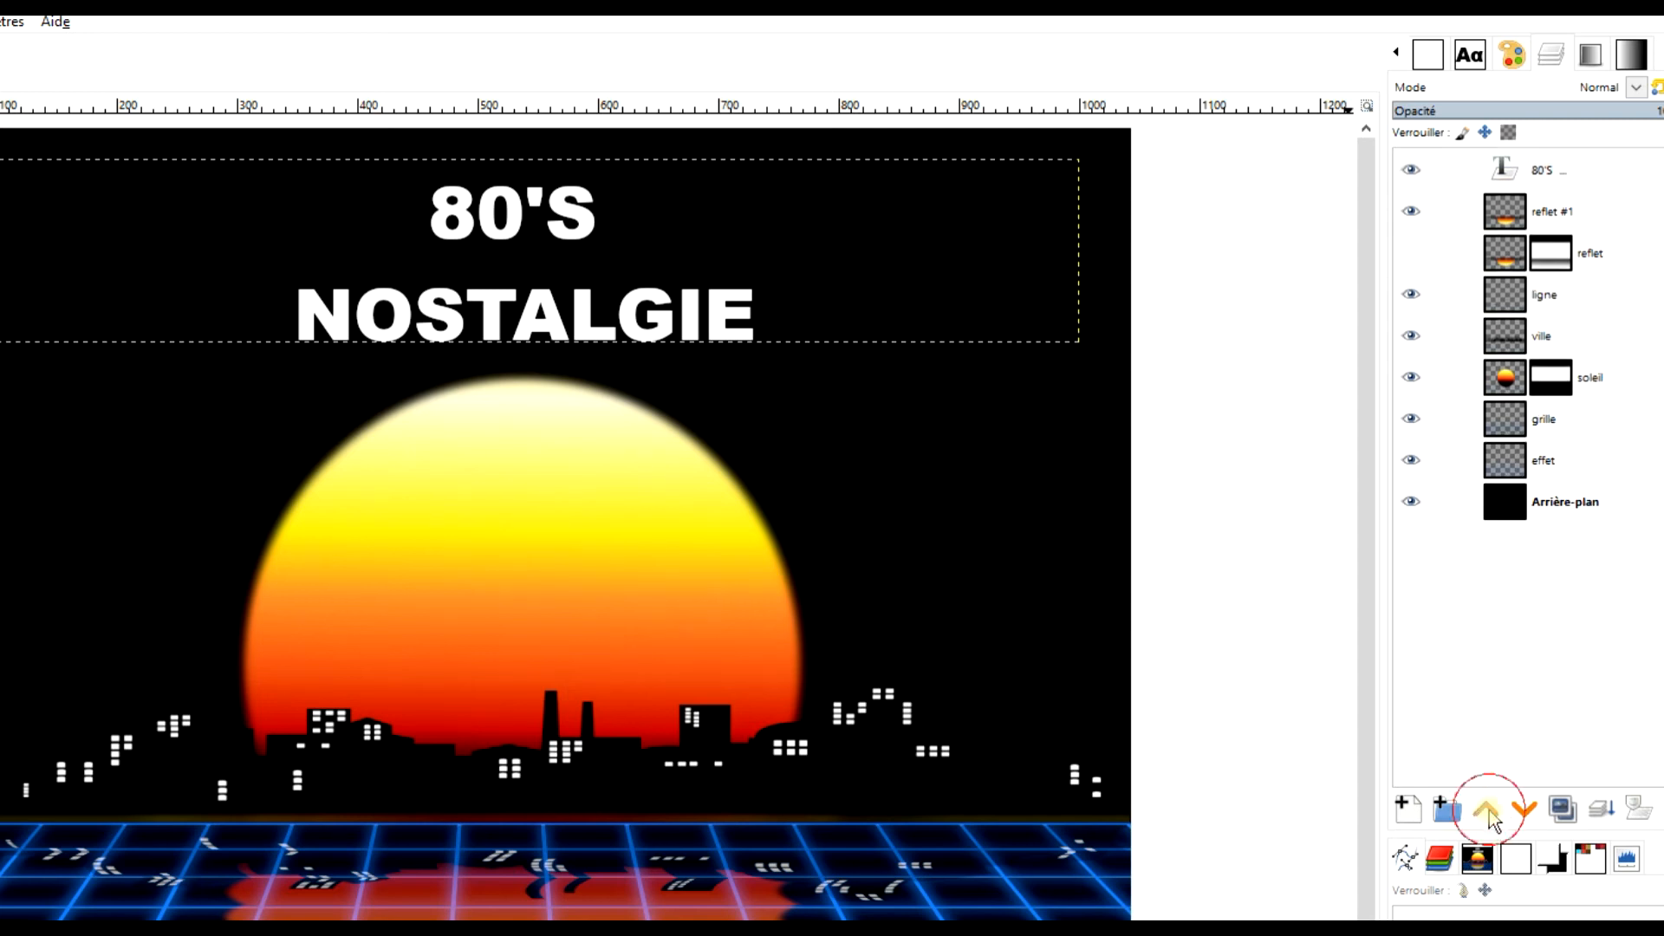
right_click(1508, 173)
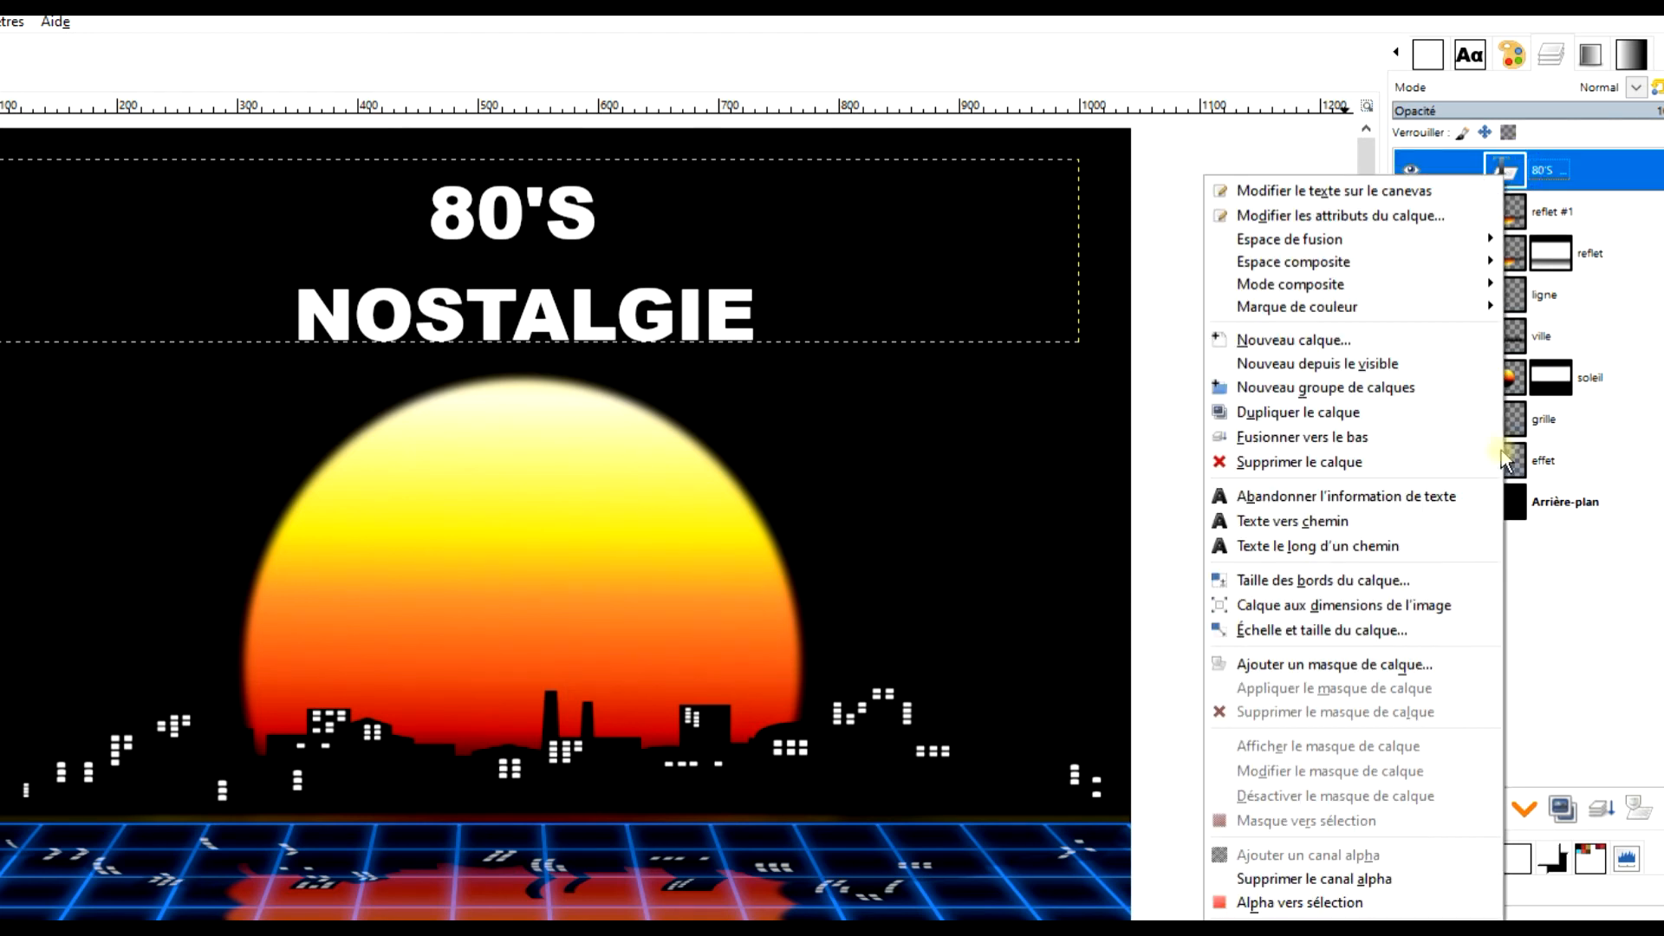
click(1408, 604)
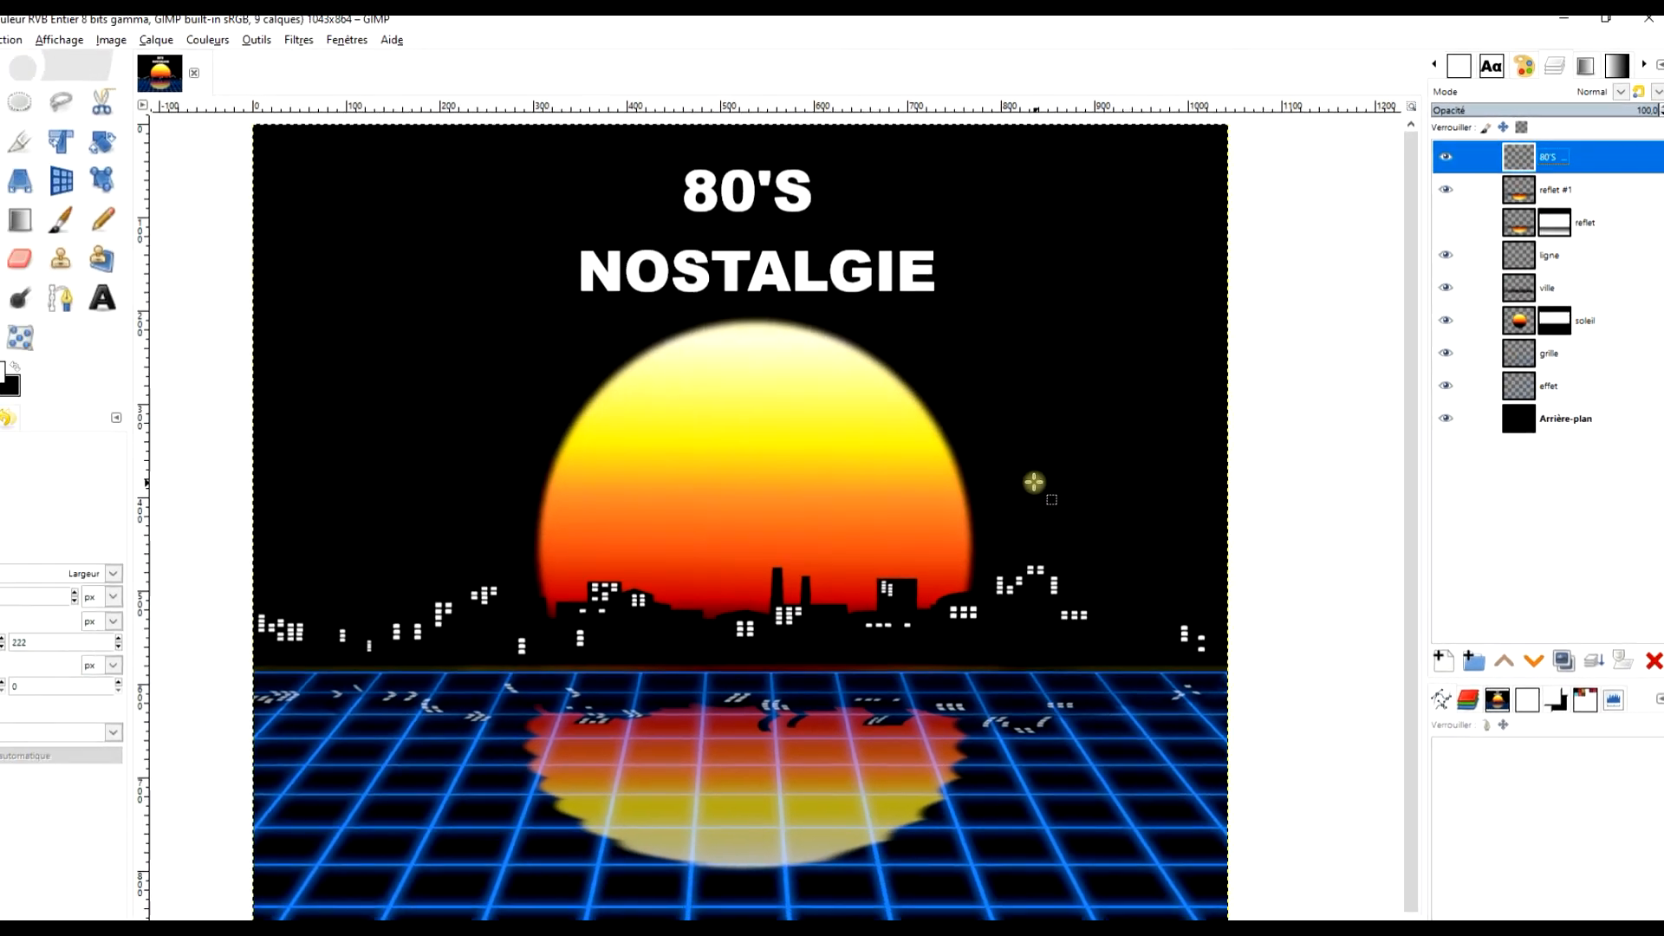
Cut the title using a rectangular selection about 484 × 187 px, paste it slightly higher above the sun, and anchor it
click(1521, 156)
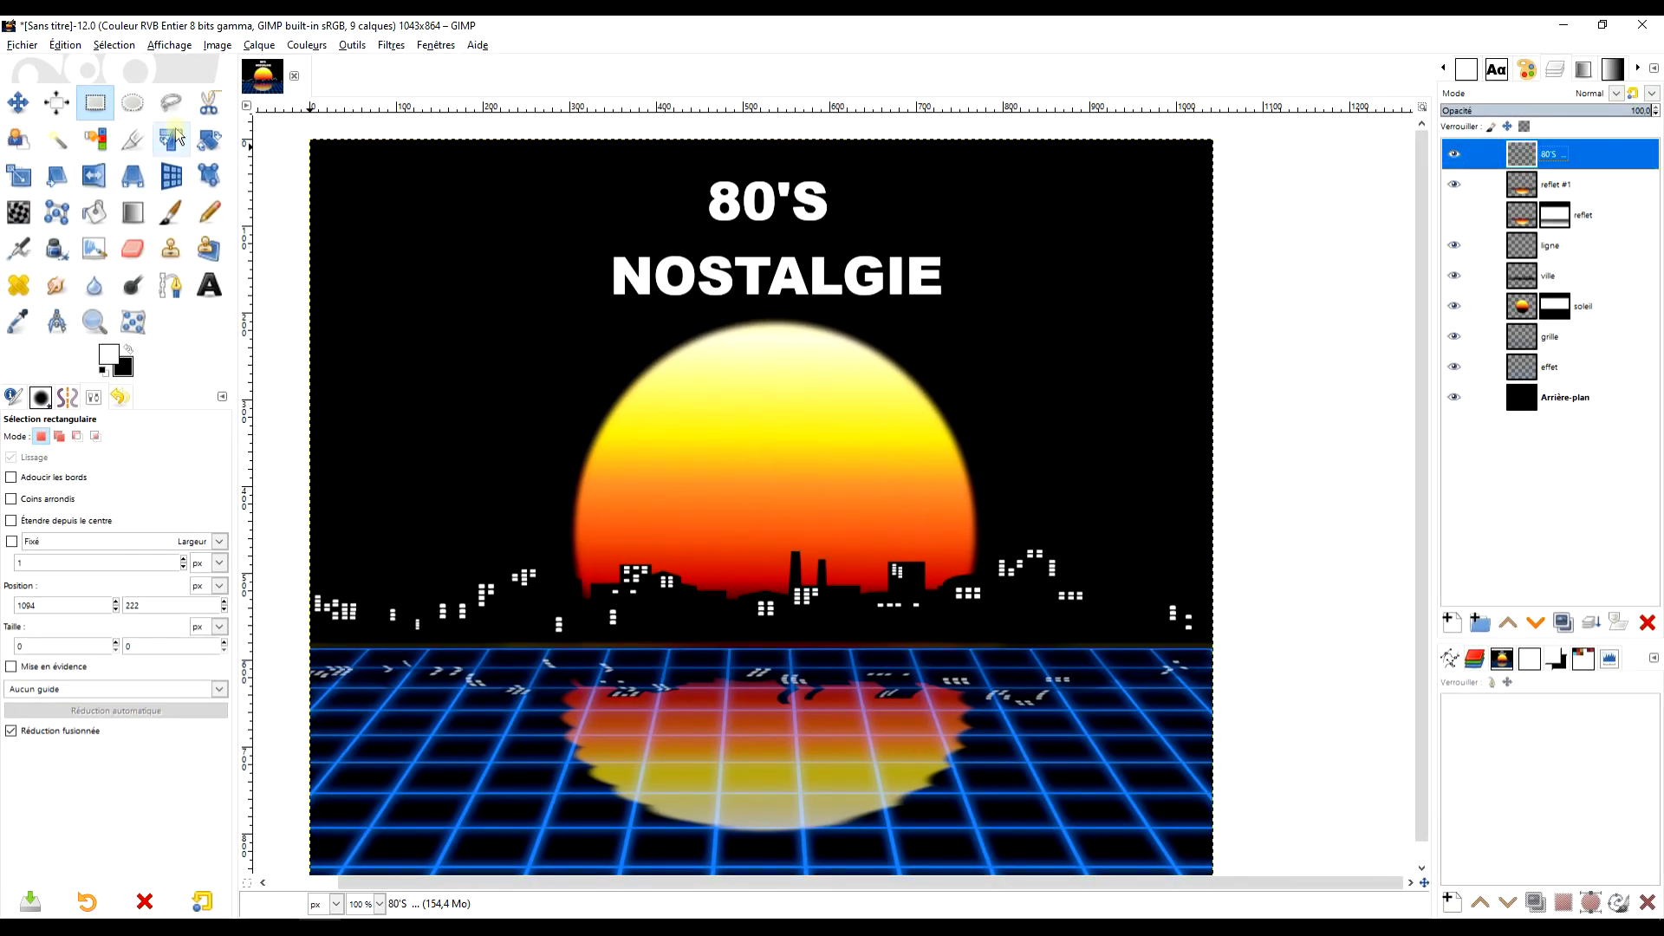
drag(572, 160, 991, 321)
key(ctrl+x)
key(ctrl+v)
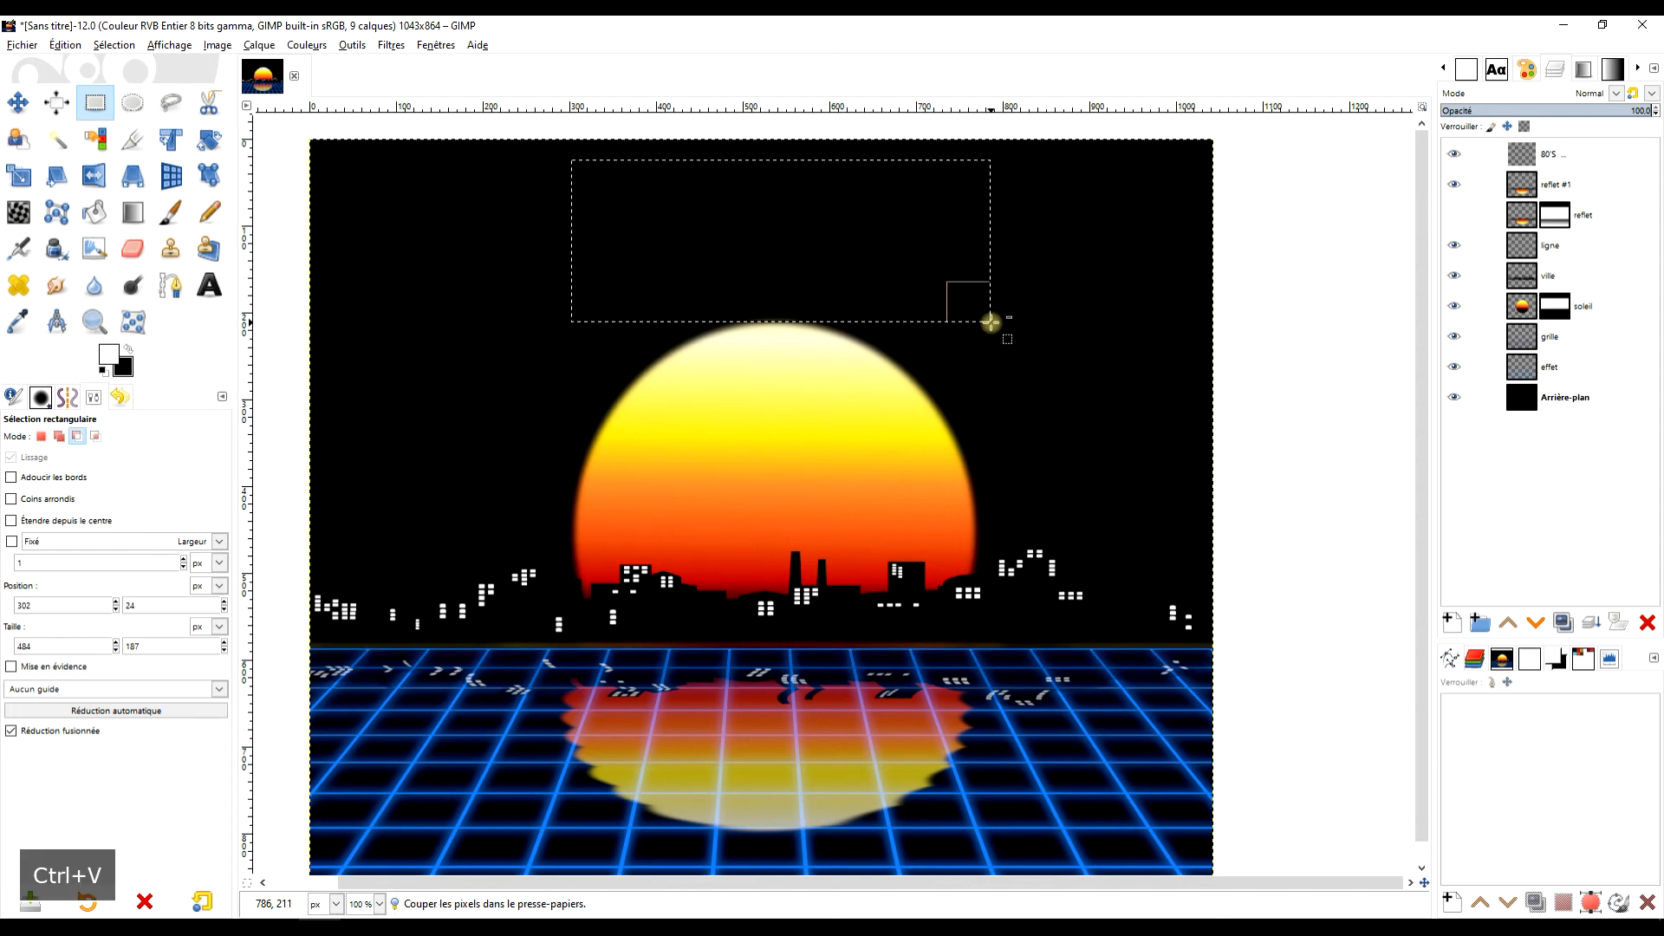
drag(846, 277, 850, 260)
click(1025, 238)
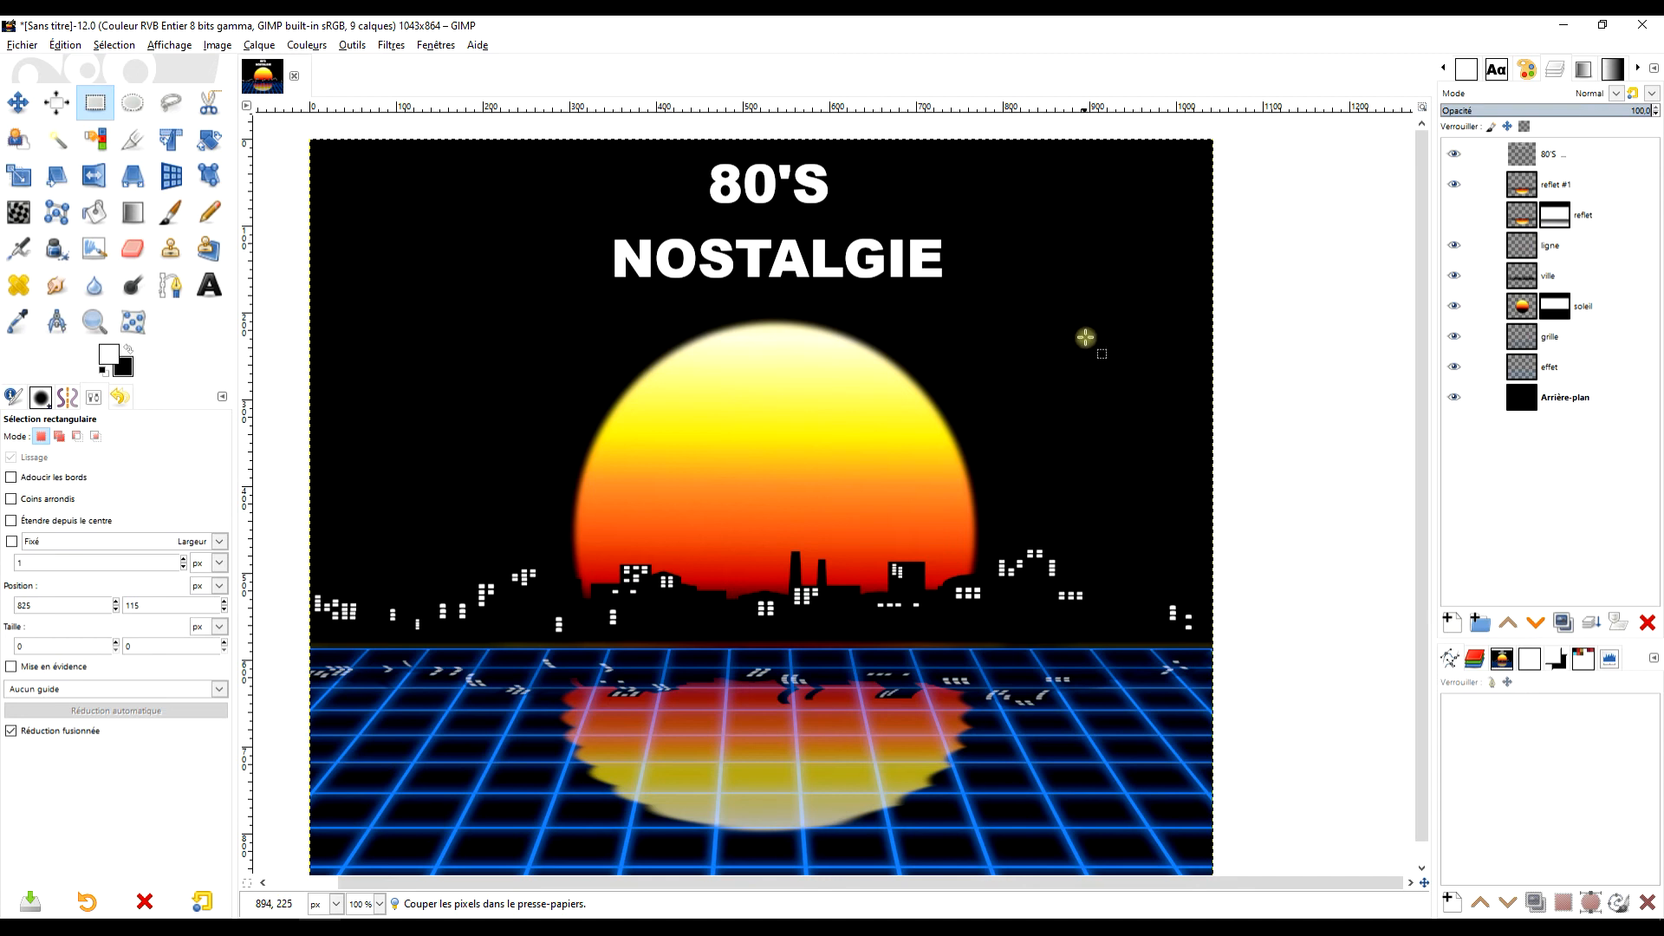
scroll(1084, 338, down, 1)
scroll(1085, 338, up, 1)
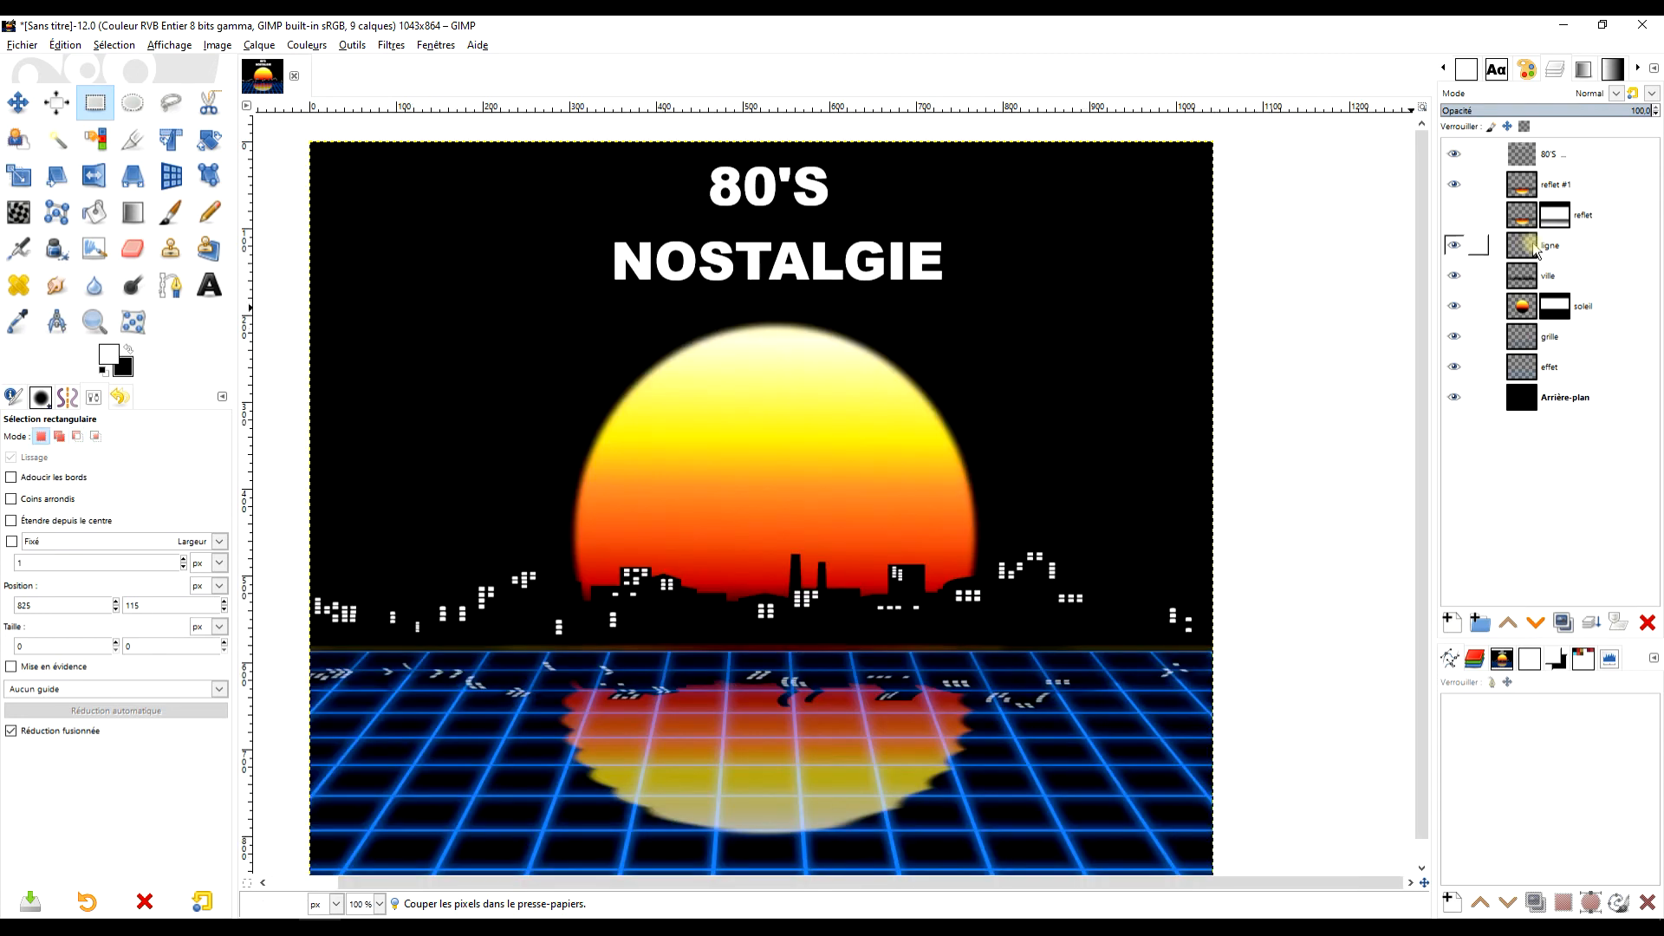
Duplicate the soleil layer and apply the layer mask on the copy
click(1560, 305)
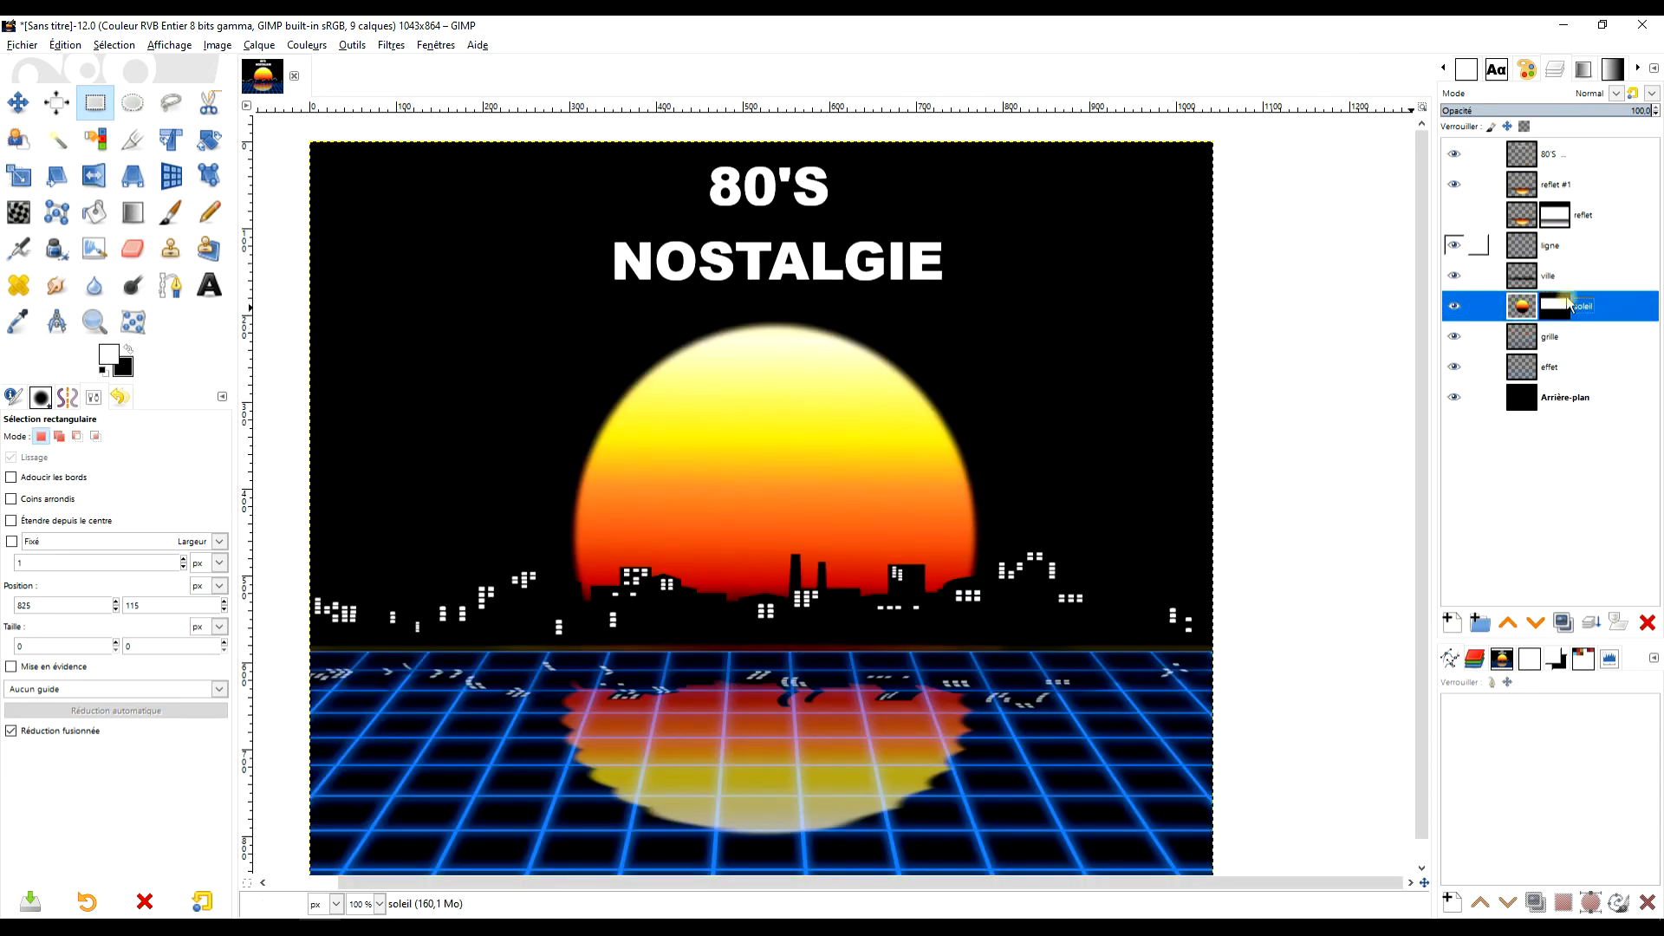
click(1562, 622)
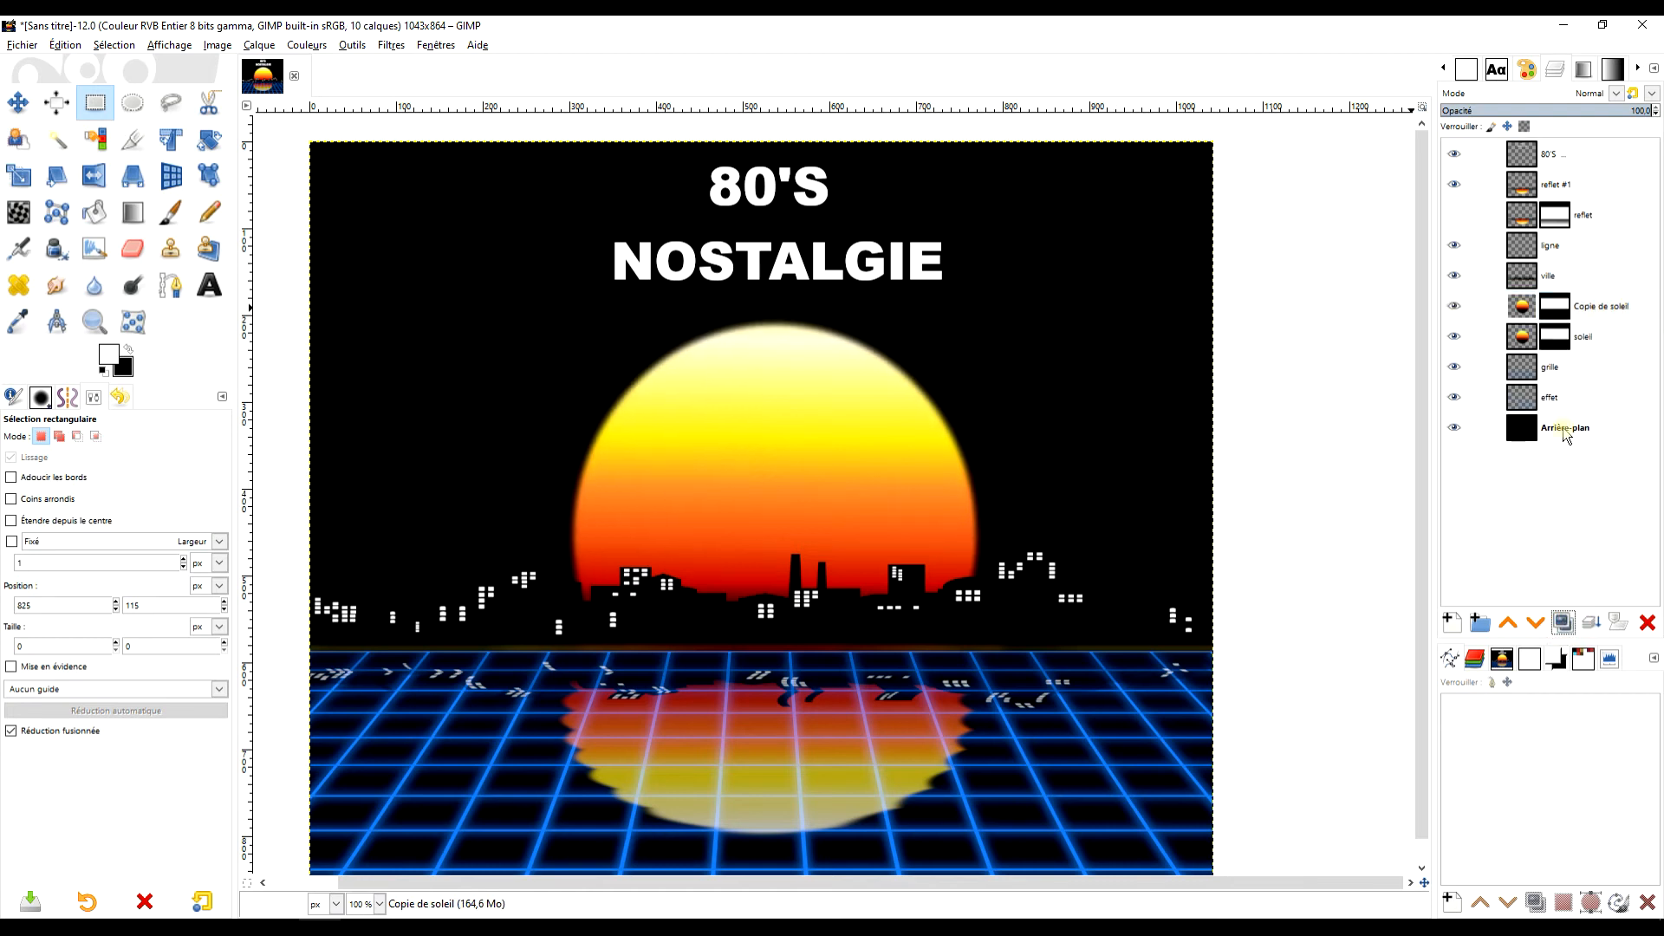
right_click(1518, 314)
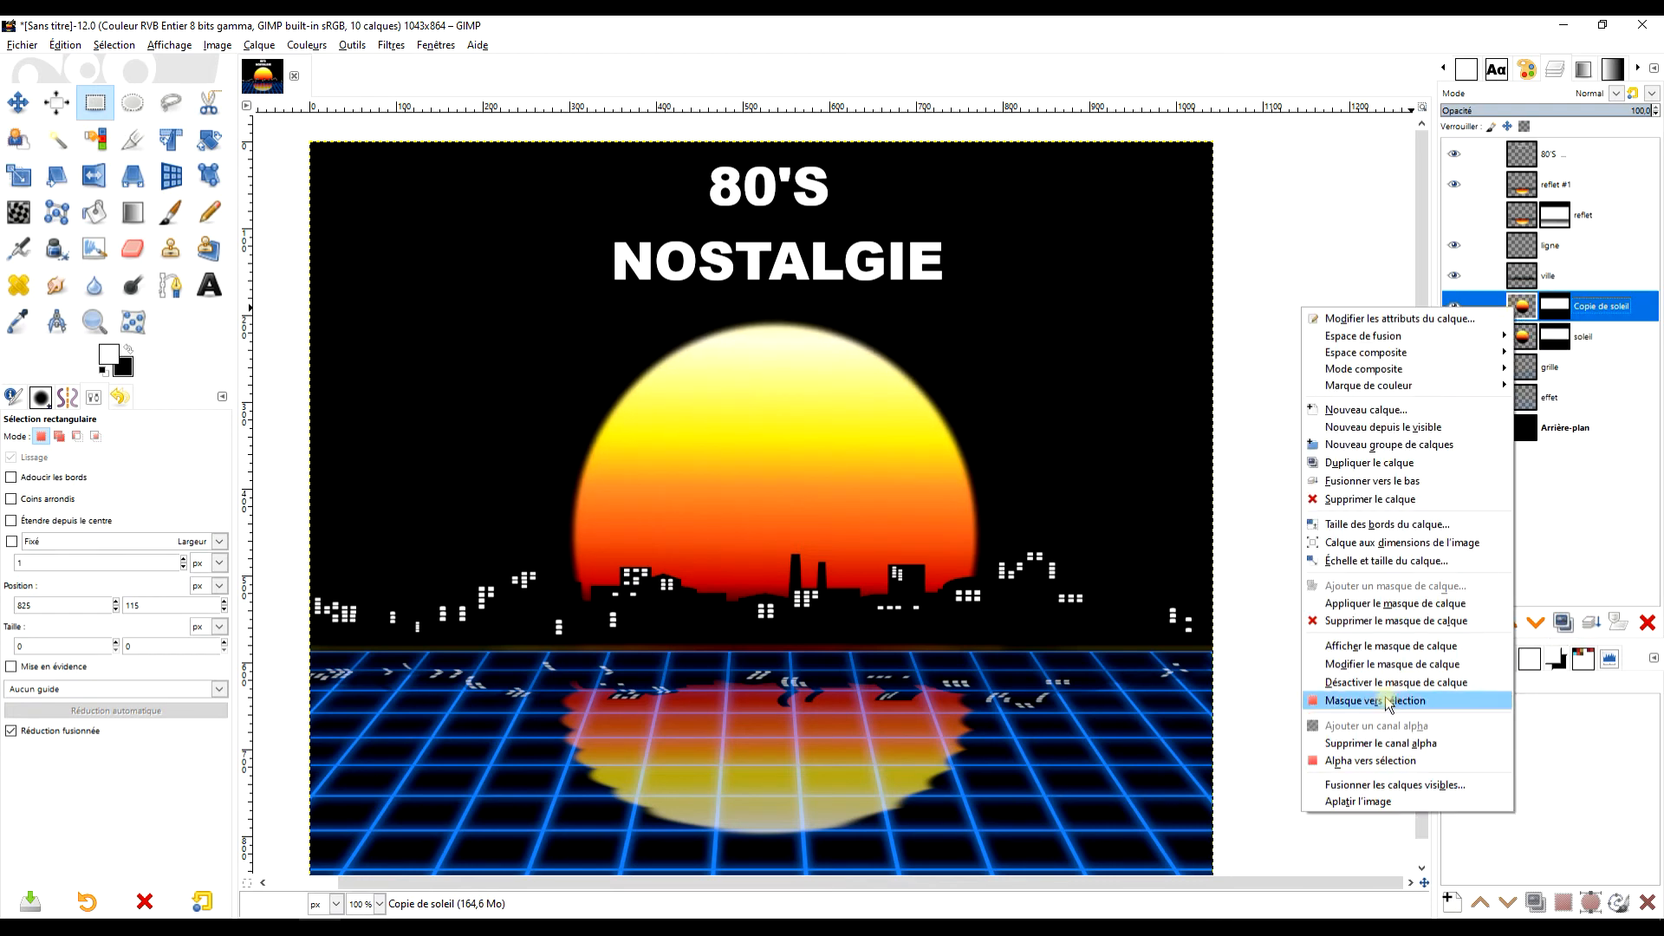
click(1407, 609)
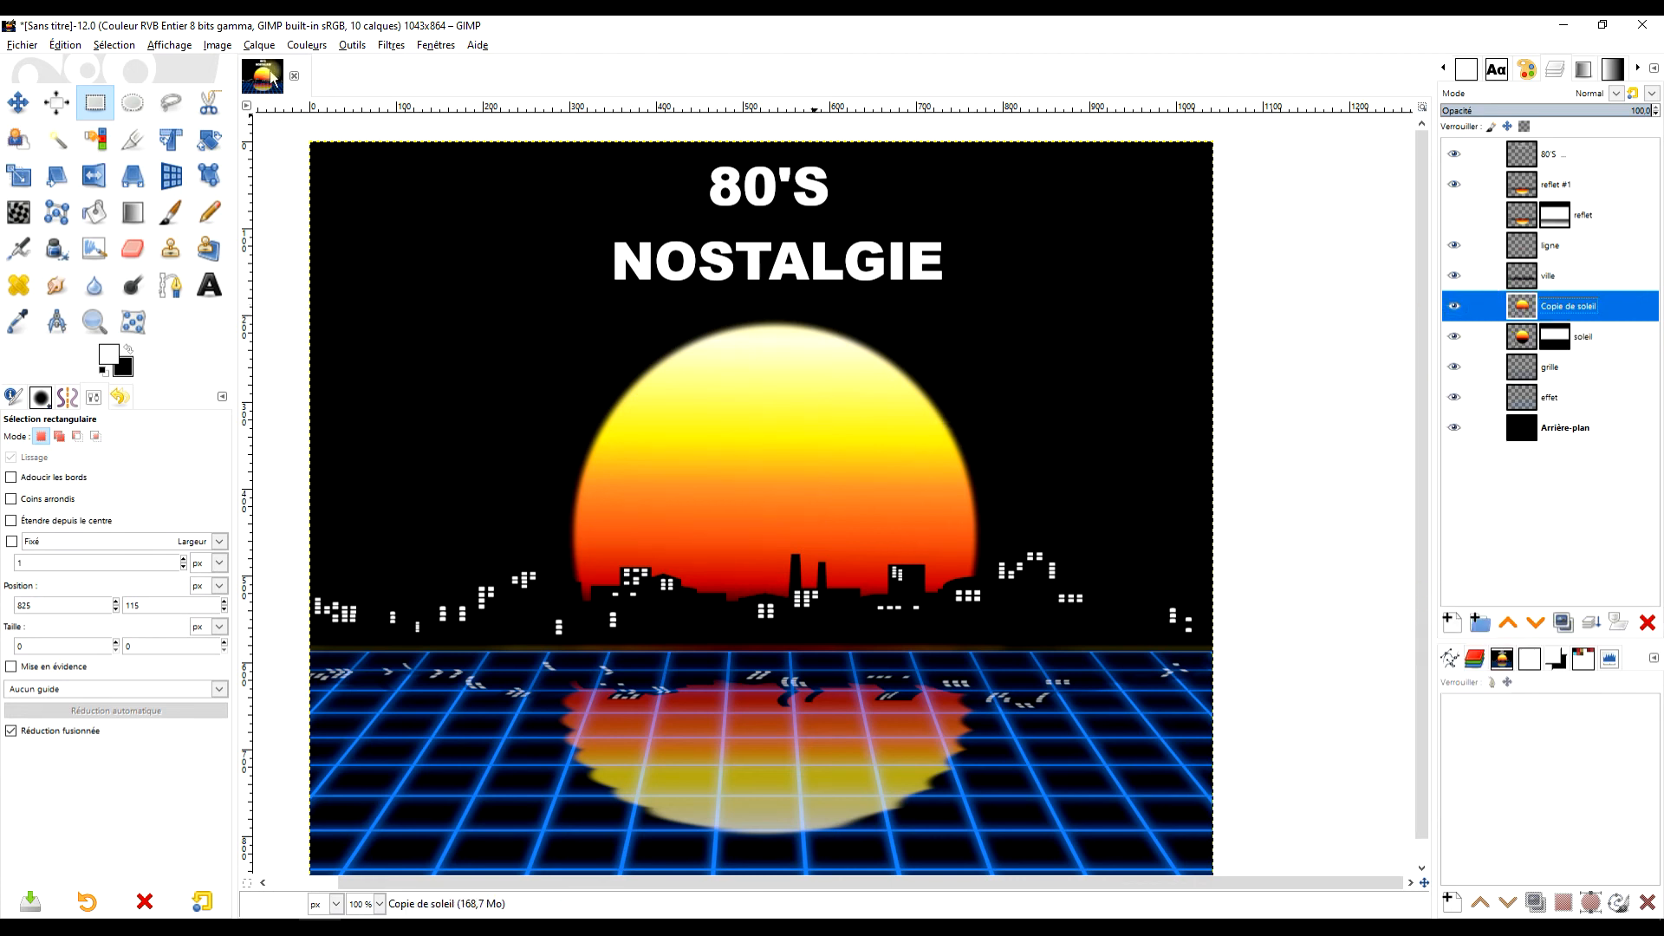
Apply a Gaussian blur with X and Y sizes of 16.25 to the Copie de soleil layer
click(390, 45)
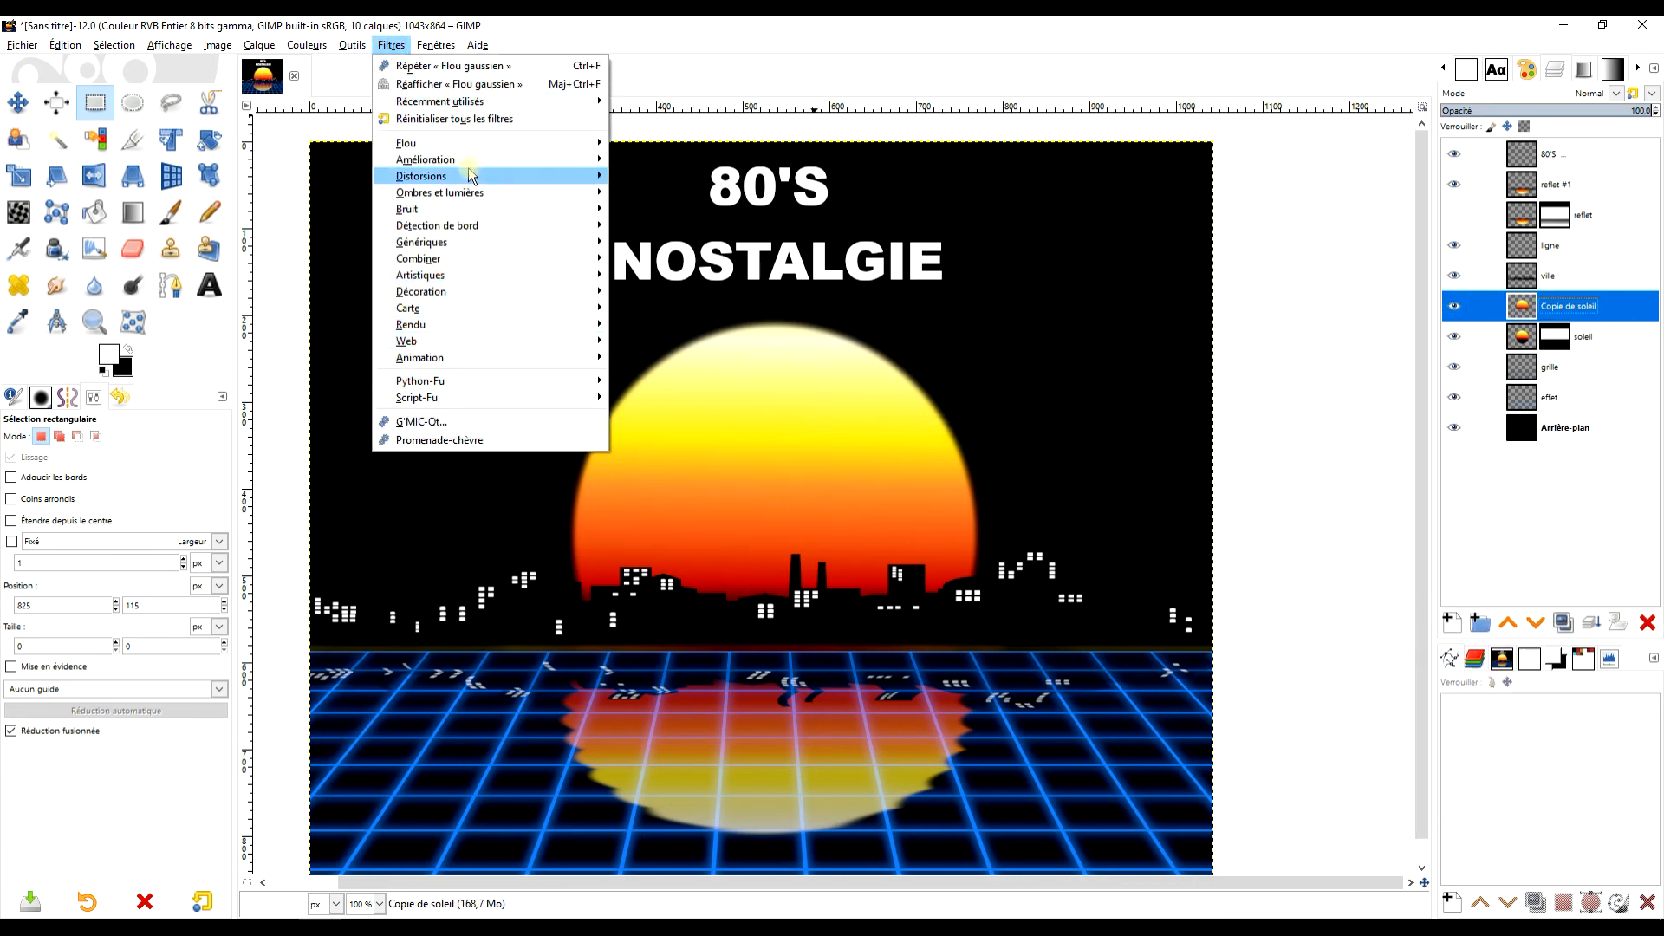
mouse_move(505, 143)
click(697, 159)
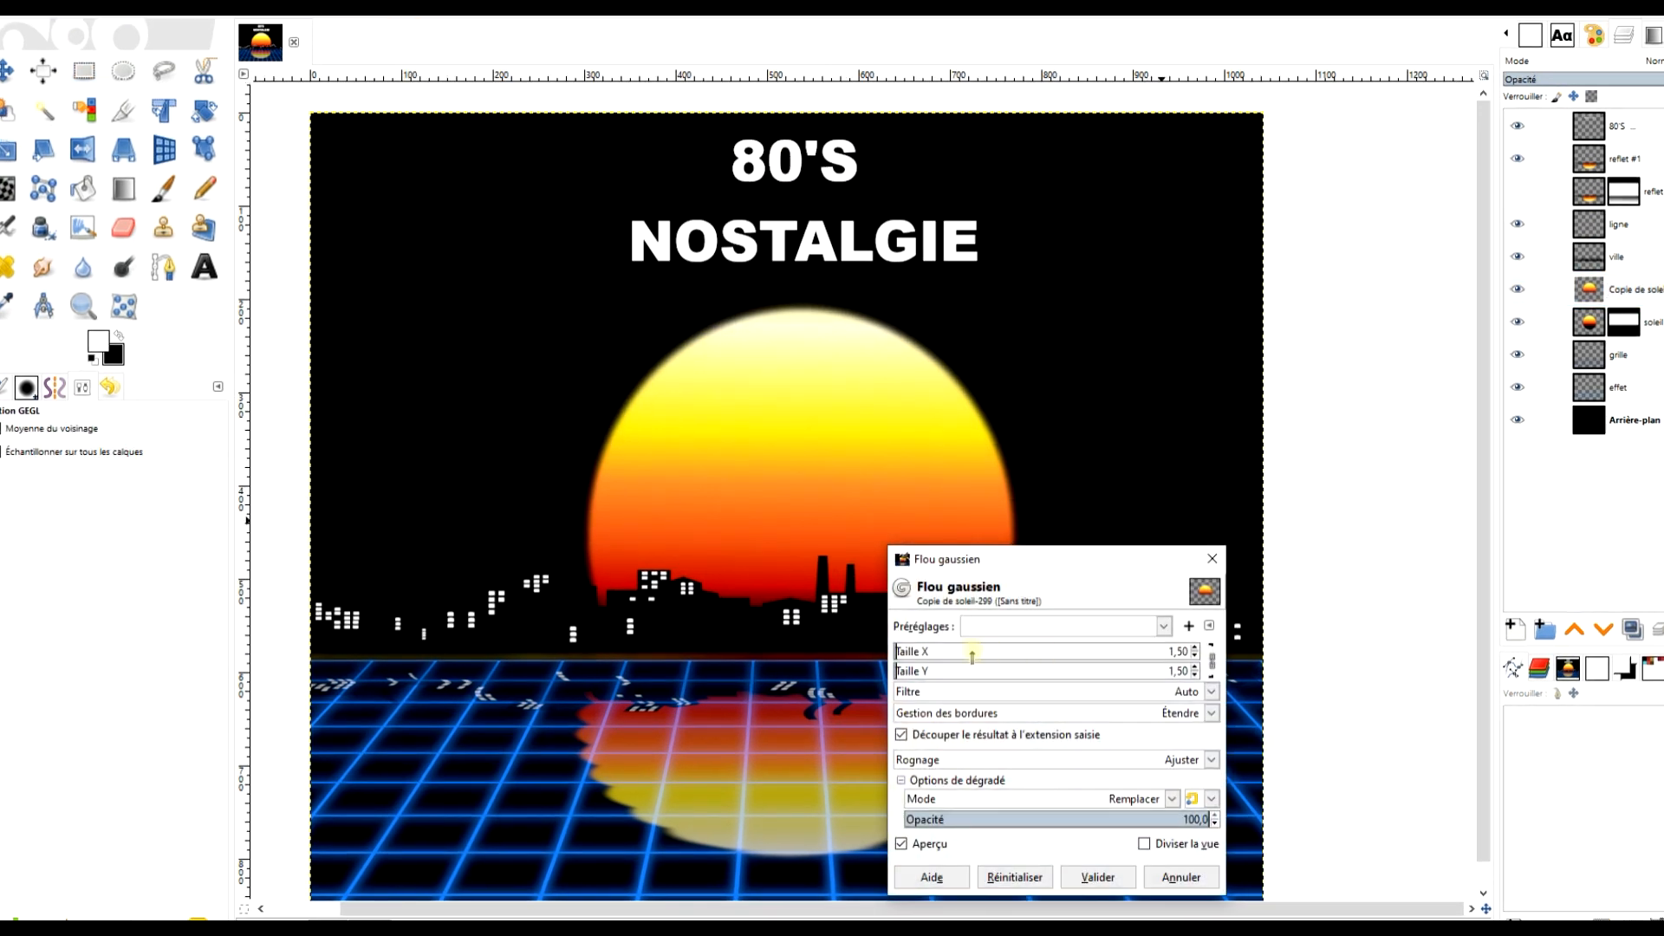
drag(907, 650, 942, 654)
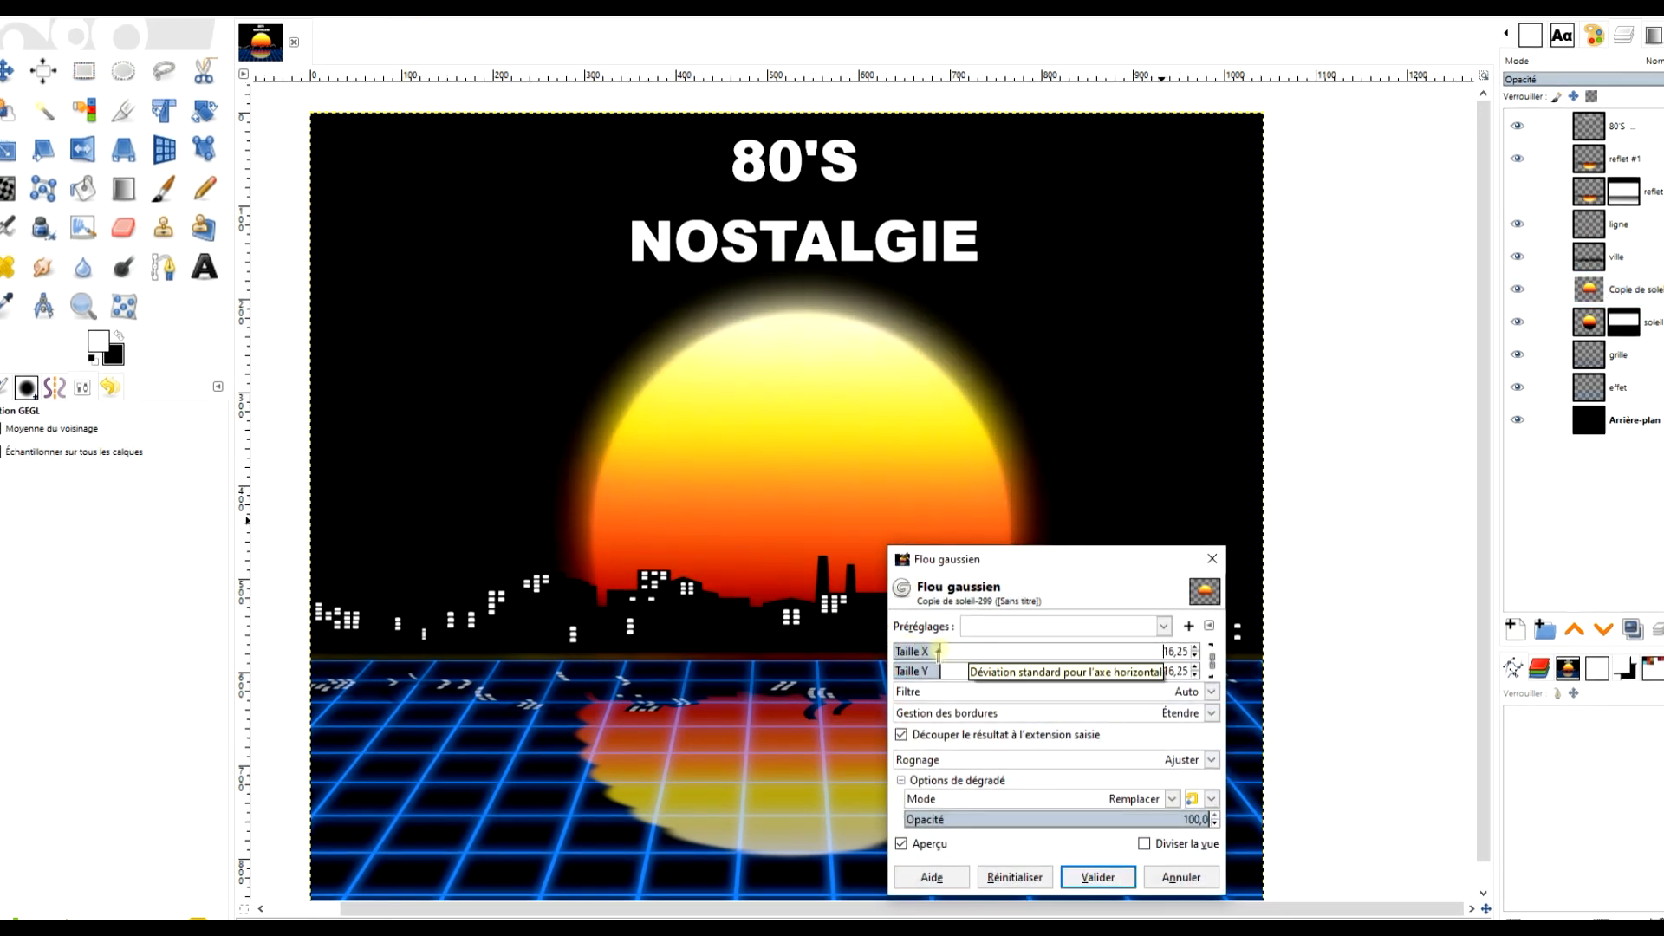
click(1098, 877)
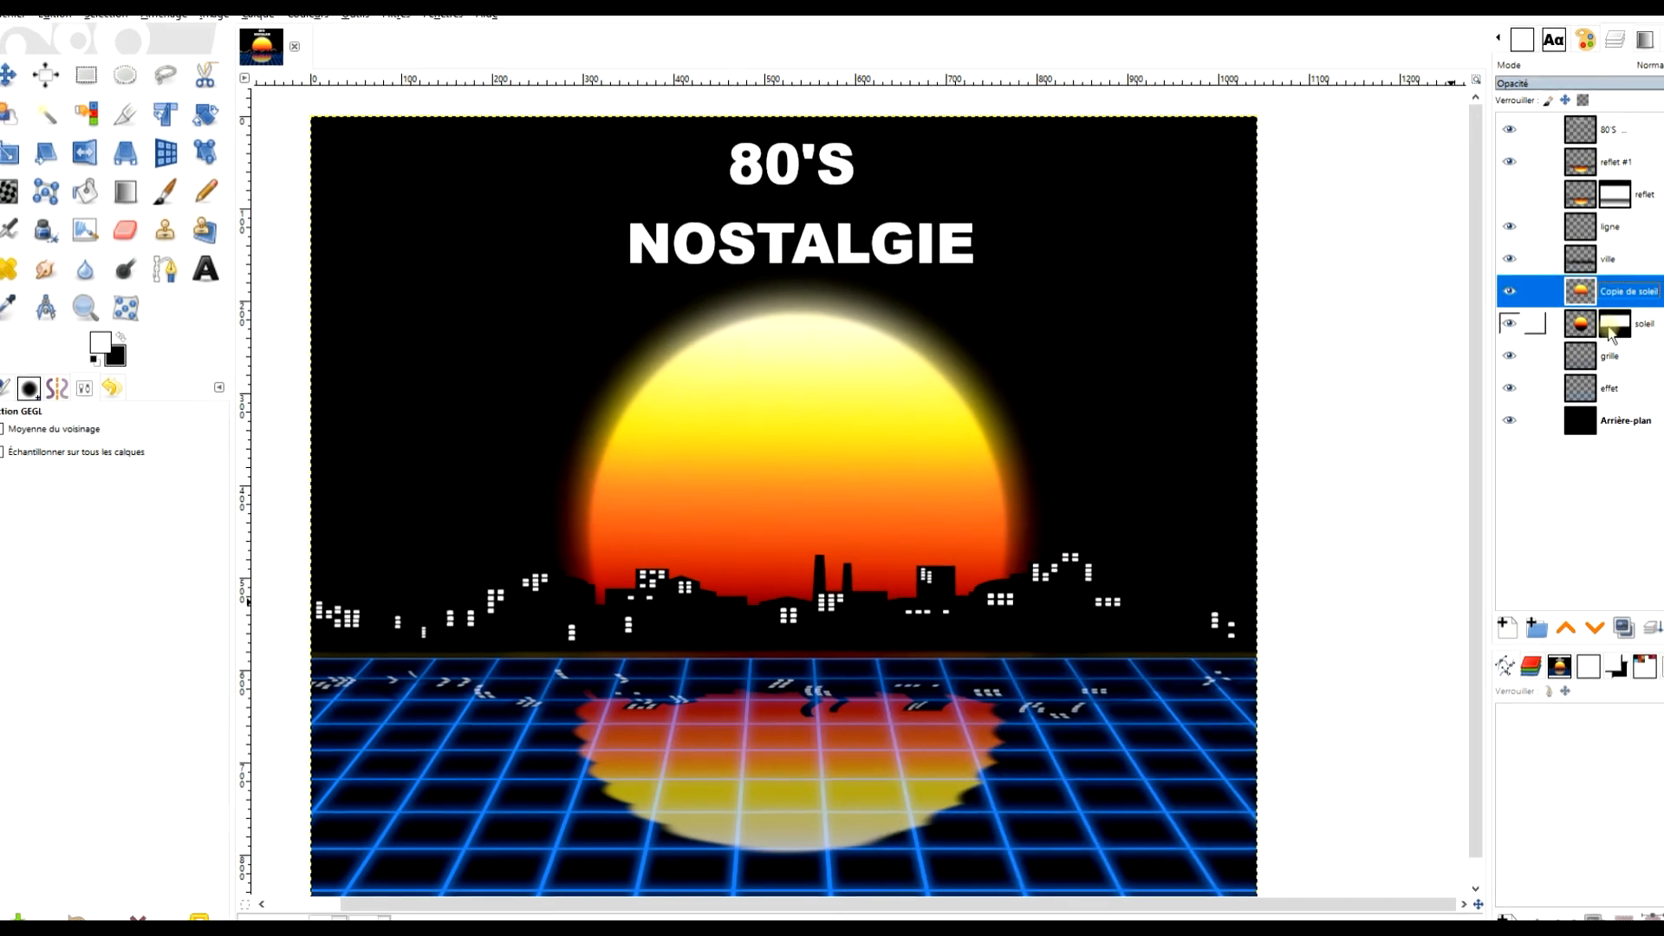
Place the blurred Copie de soleil layer directly beneath the soleil layer
click(1549, 622)
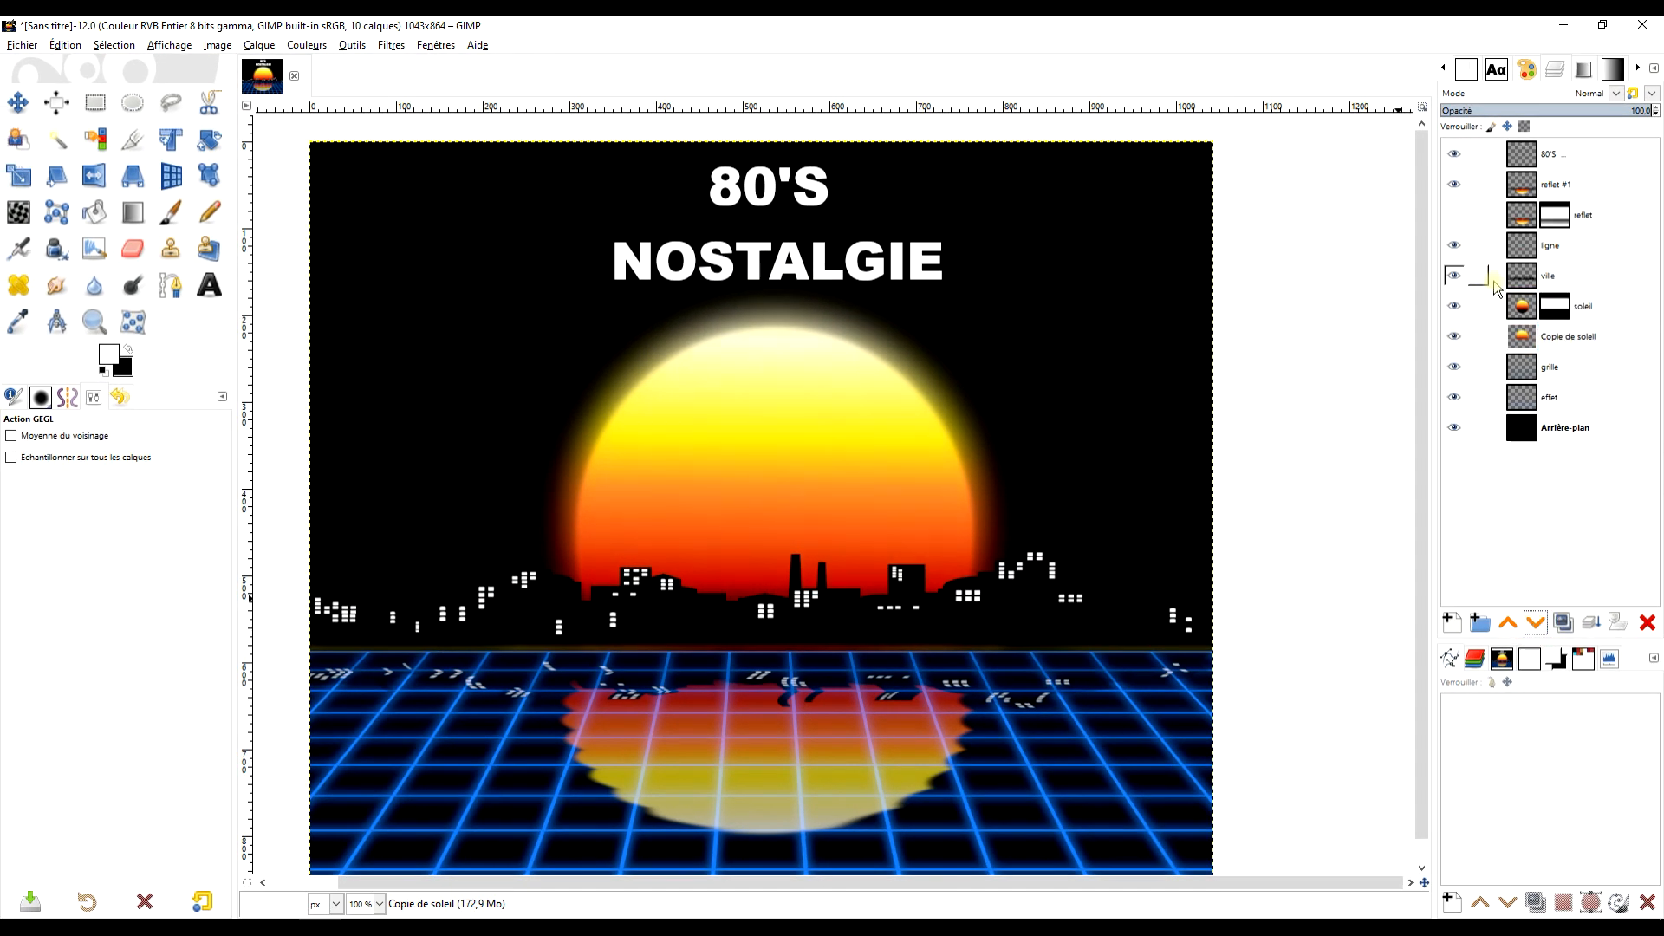
scroll(962, 489, down, 1)
scroll(962, 455, up, 1)
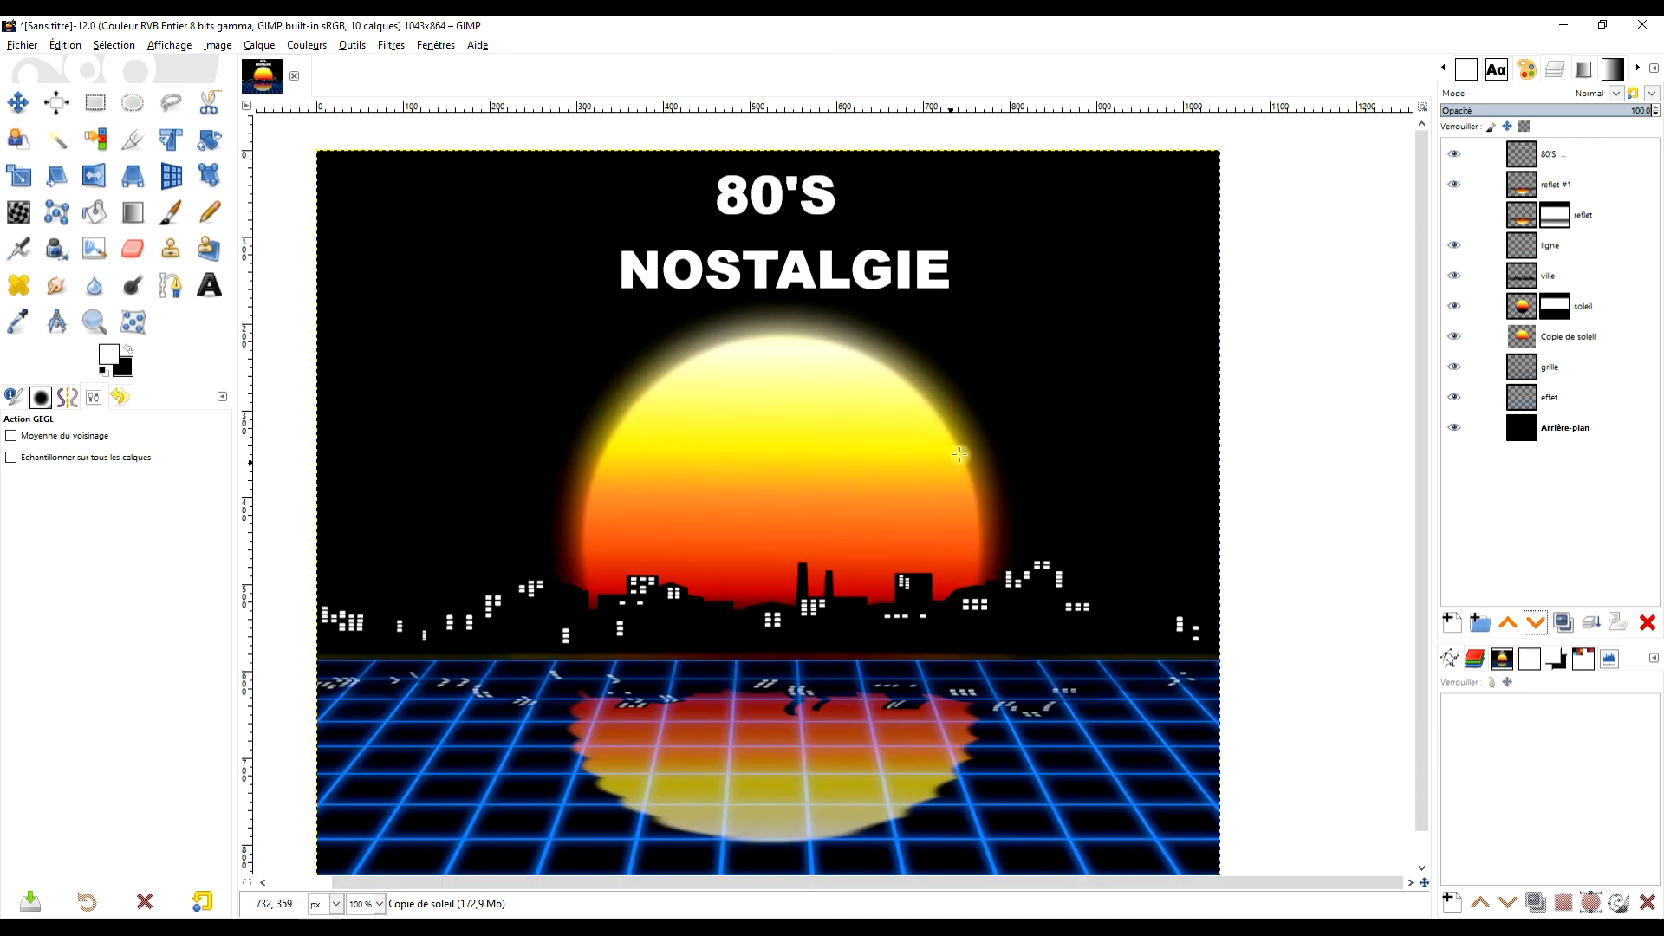
Reduce the Copie de soleil layer's opacity to about 43.9 to soften the glow around the sun
click(1526, 331)
click(1600, 111)
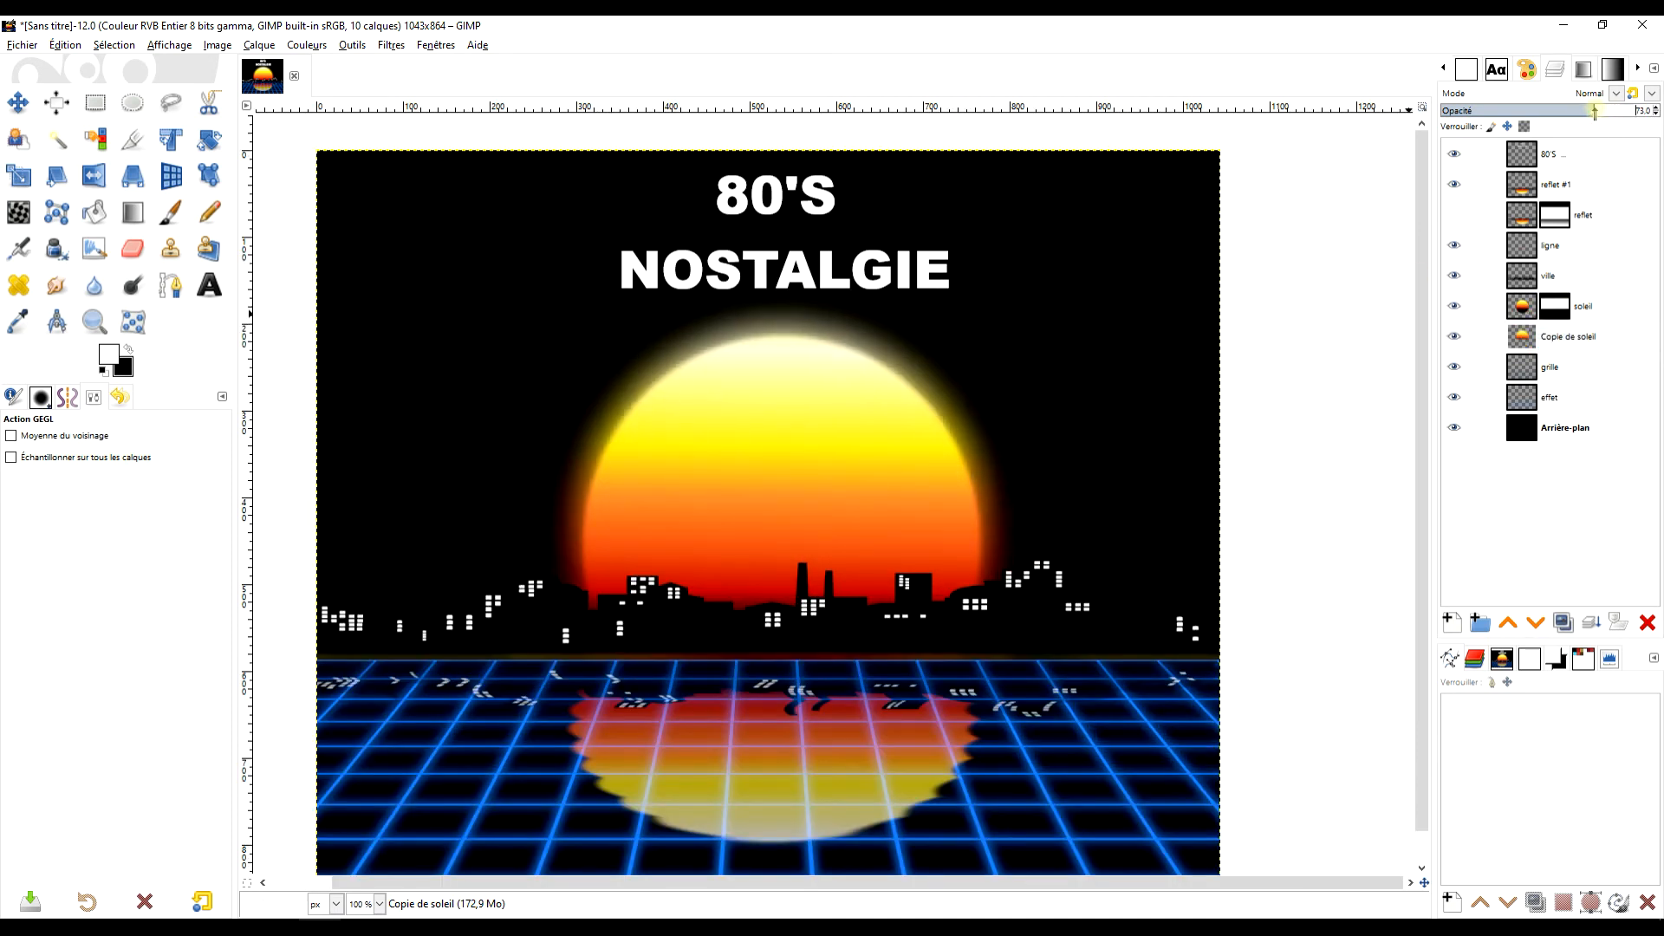
drag(1562, 113, 1578, 113)
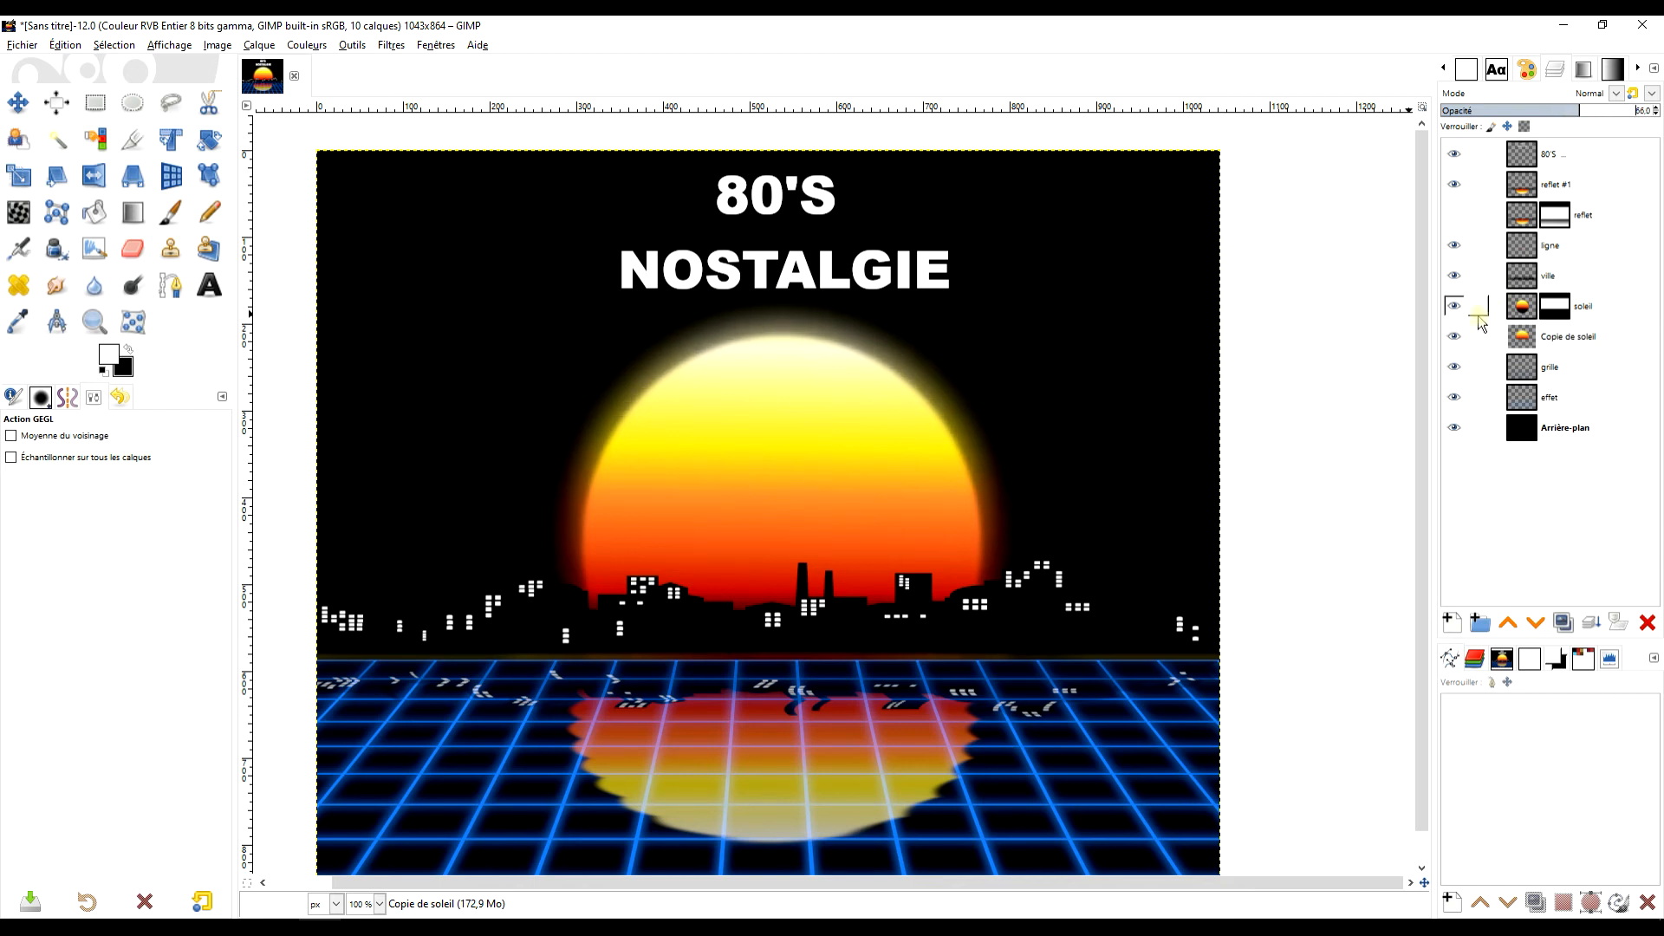
click(1457, 338)
click(1454, 338)
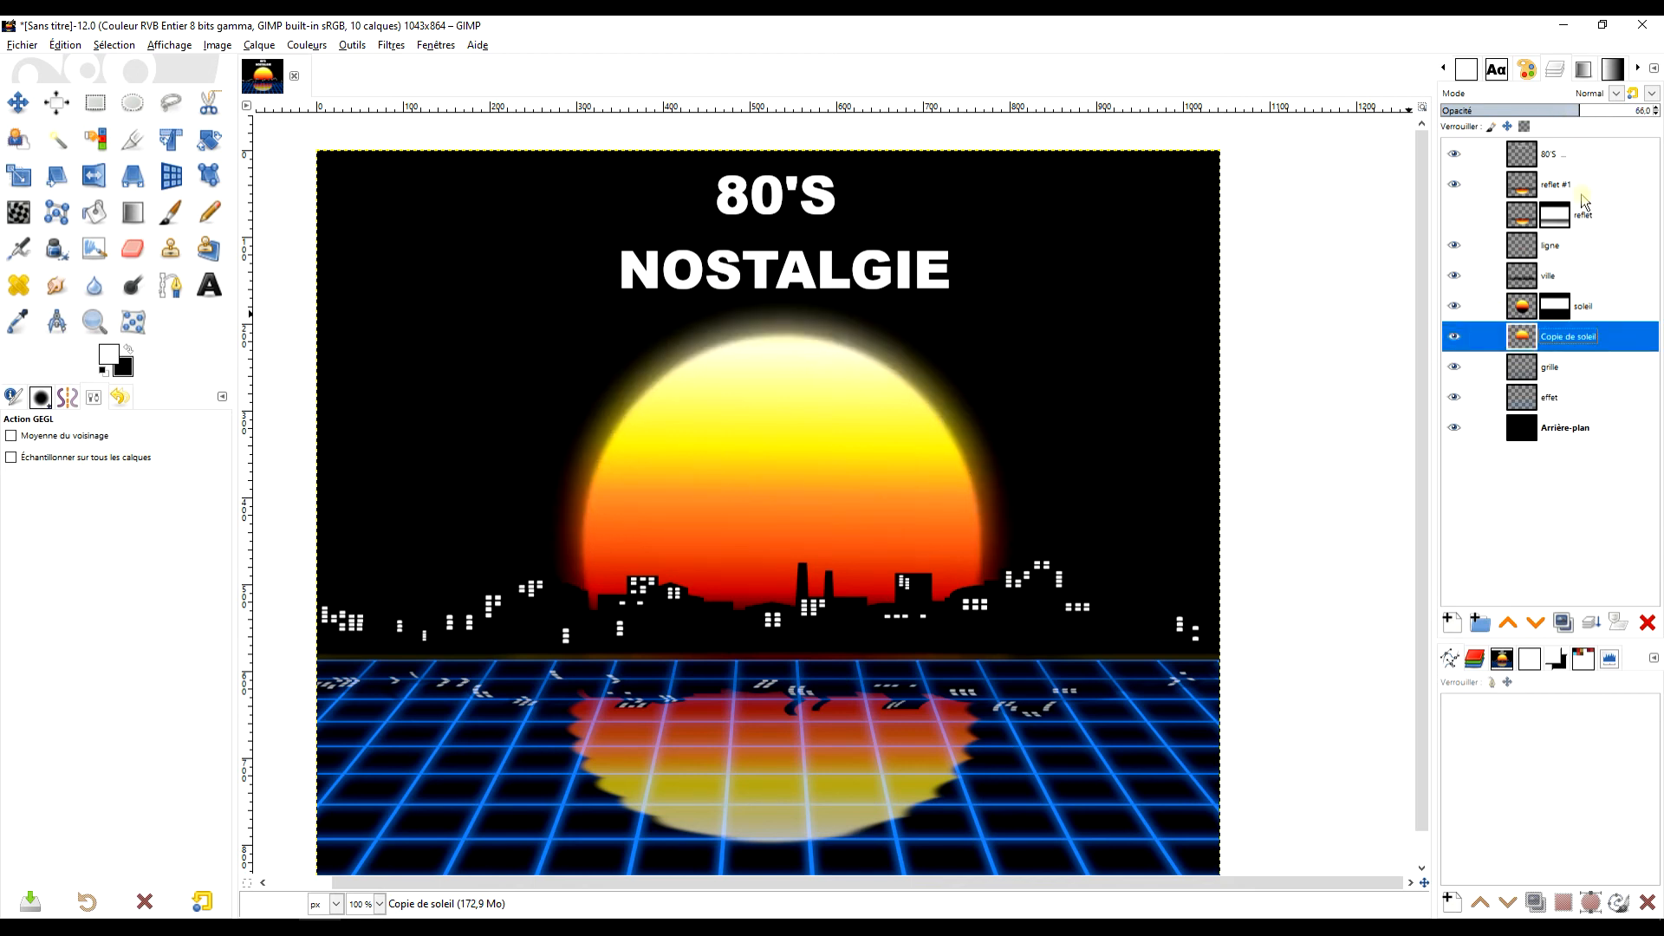
drag(1553, 112, 1532, 111)
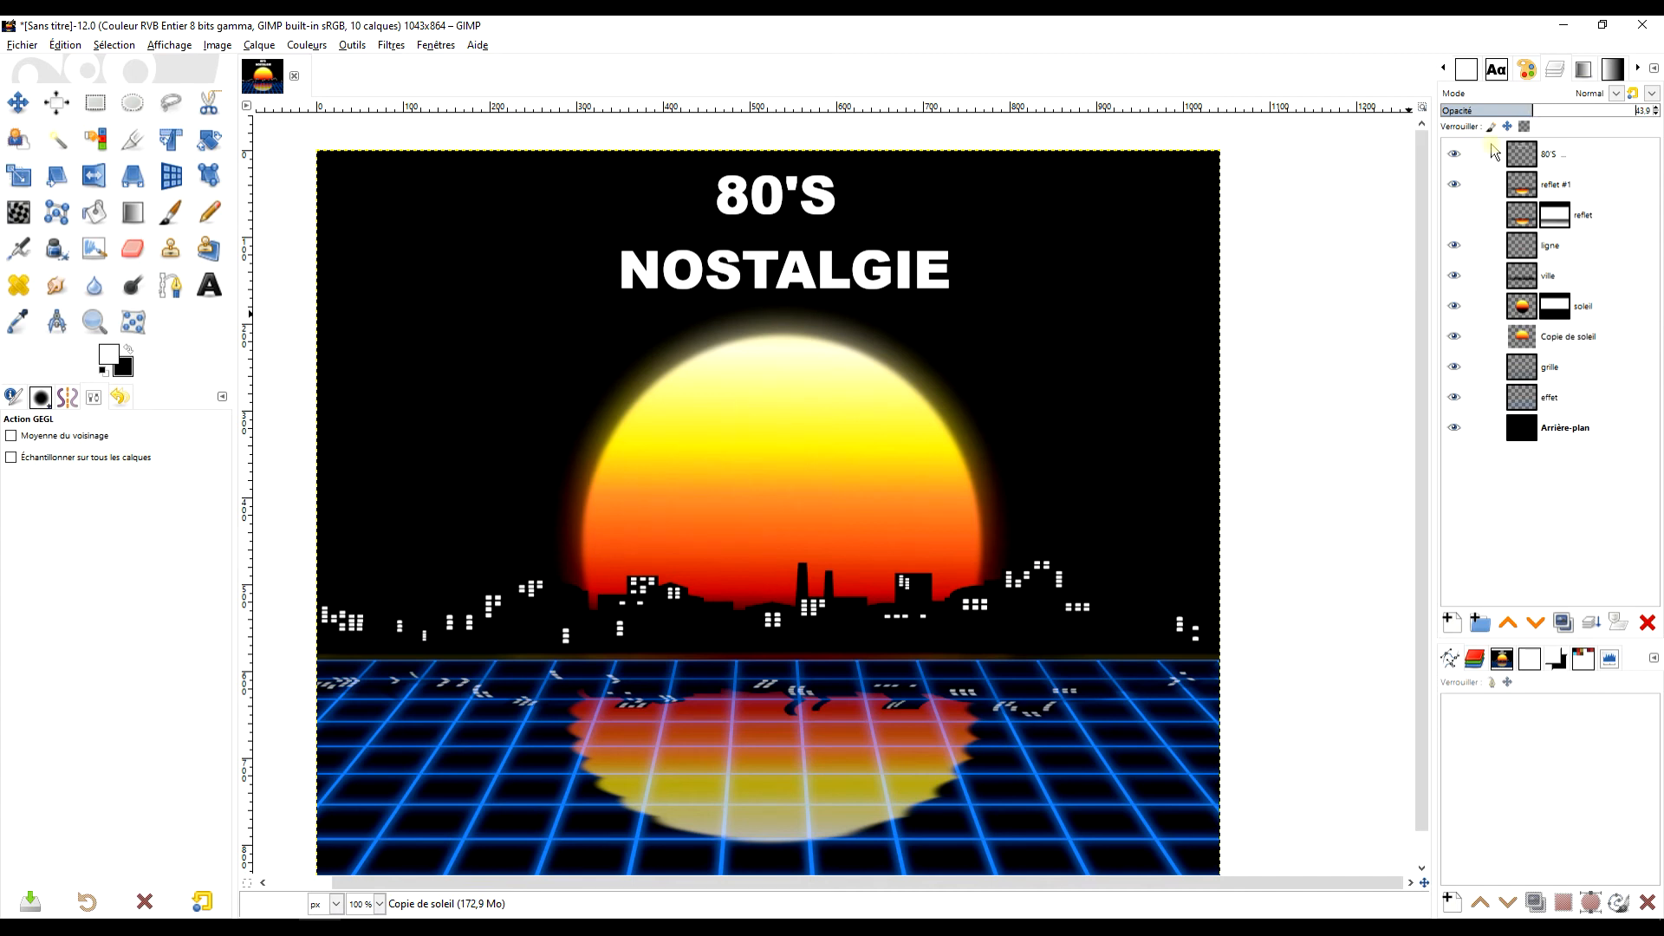
scroll(1025, 483, down, 1)
scroll(1030, 478, up, 1)
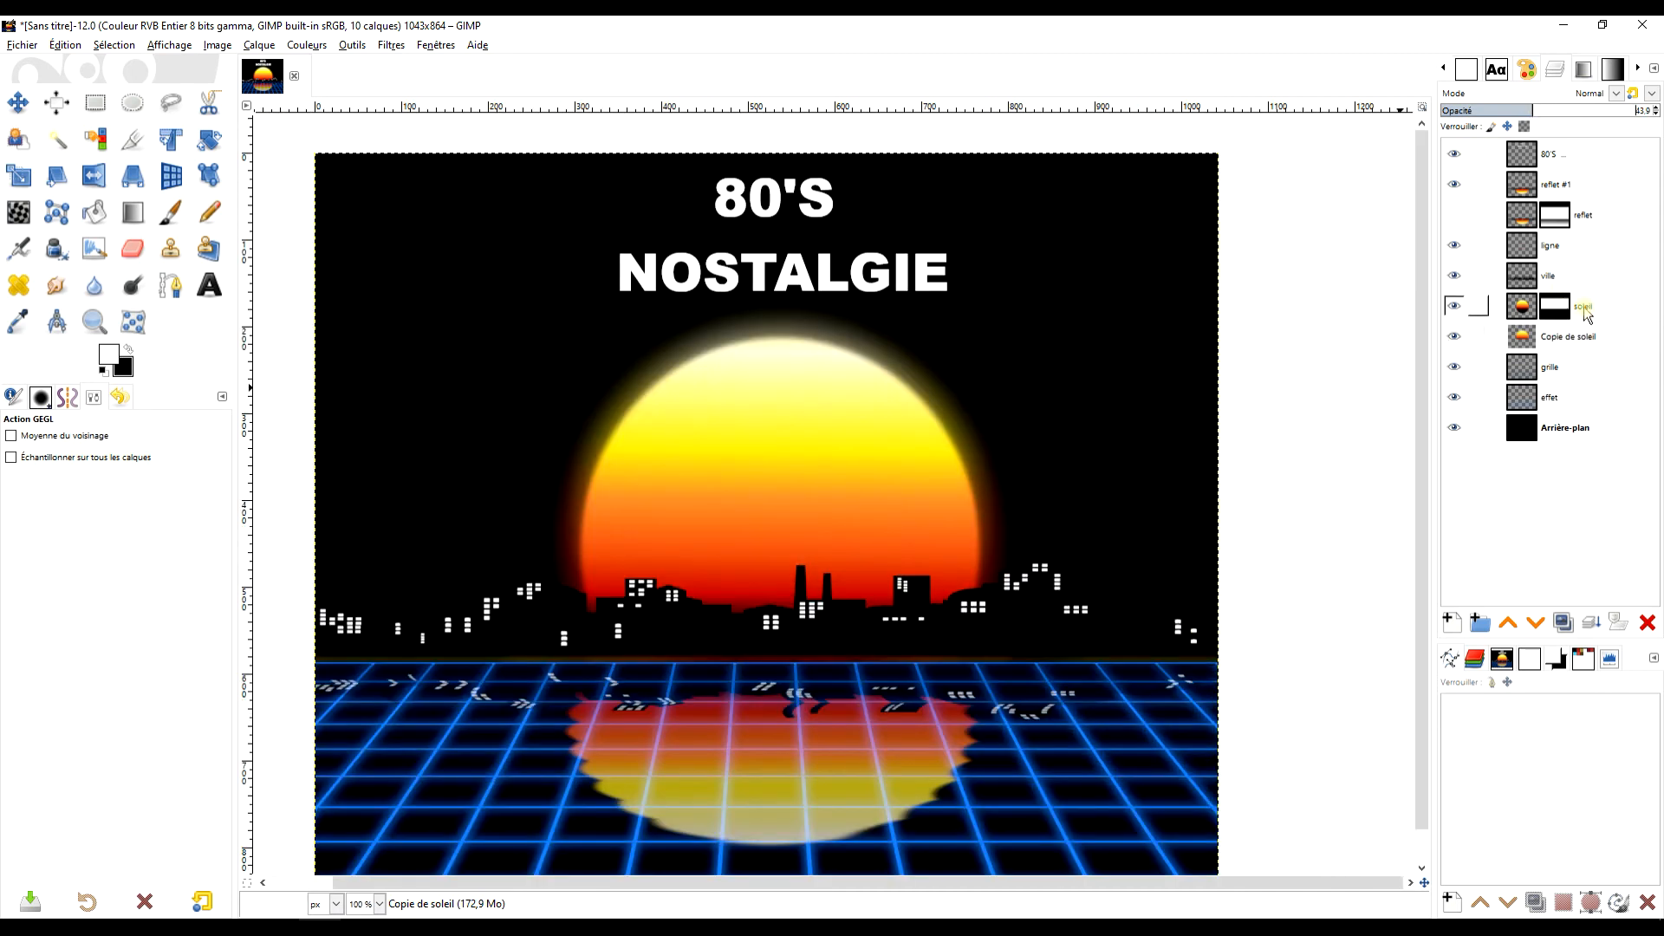
Duplicate the reflet #1 layer and repeat the last Gaussian blur on the copy
click(1527, 343)
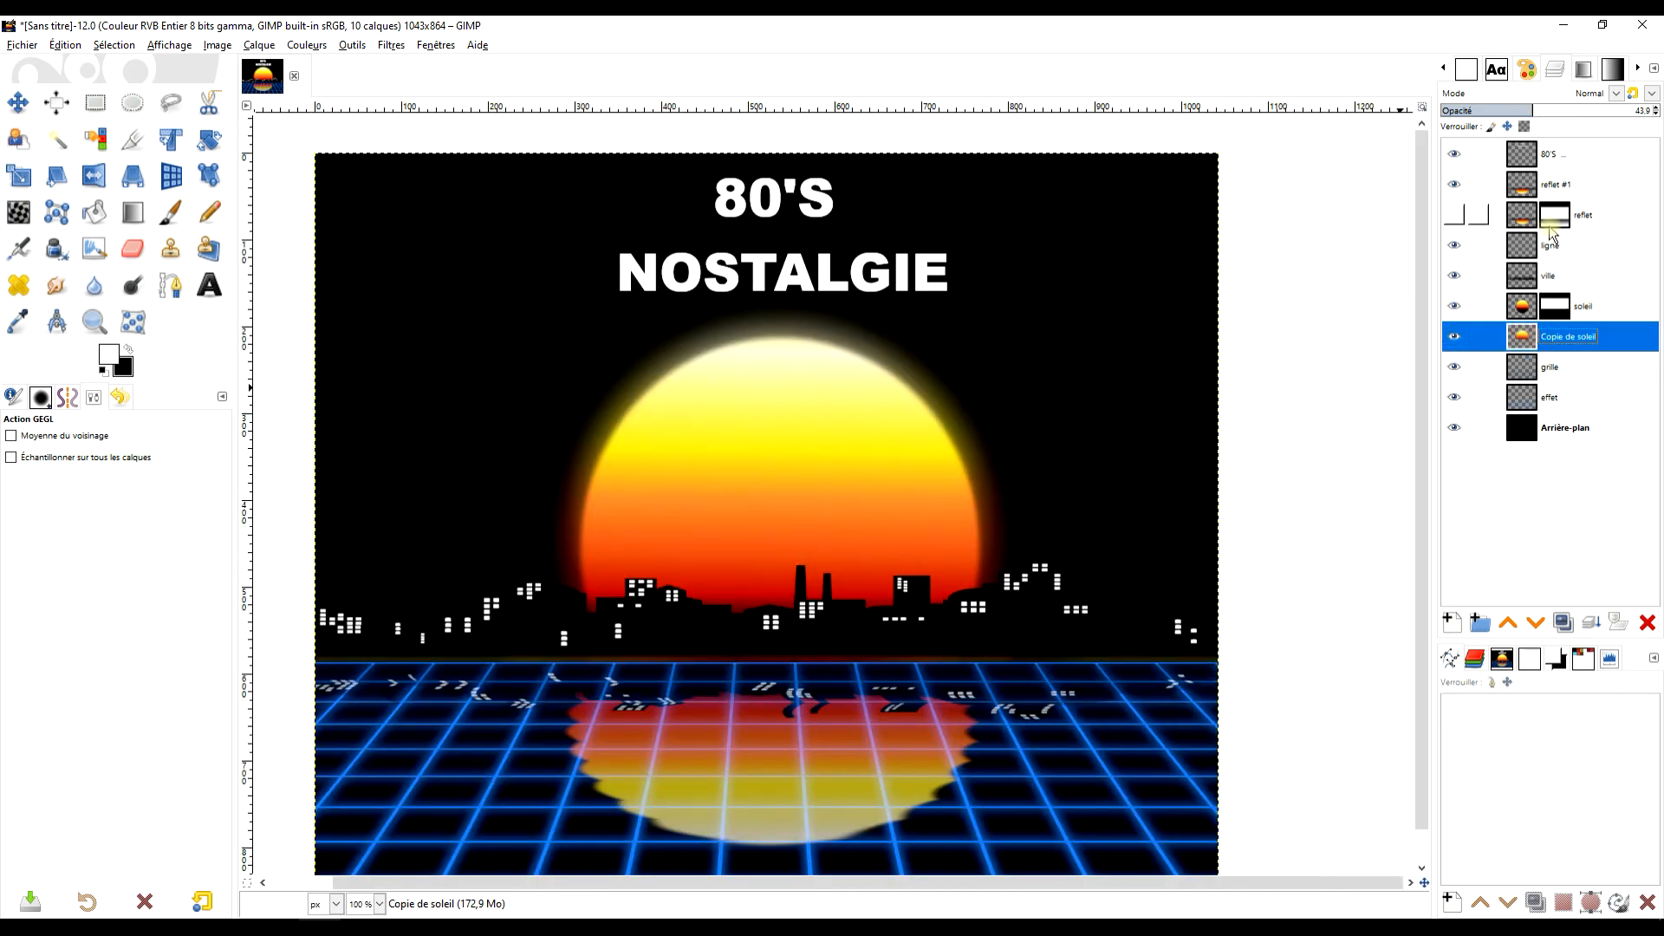
click(1521, 185)
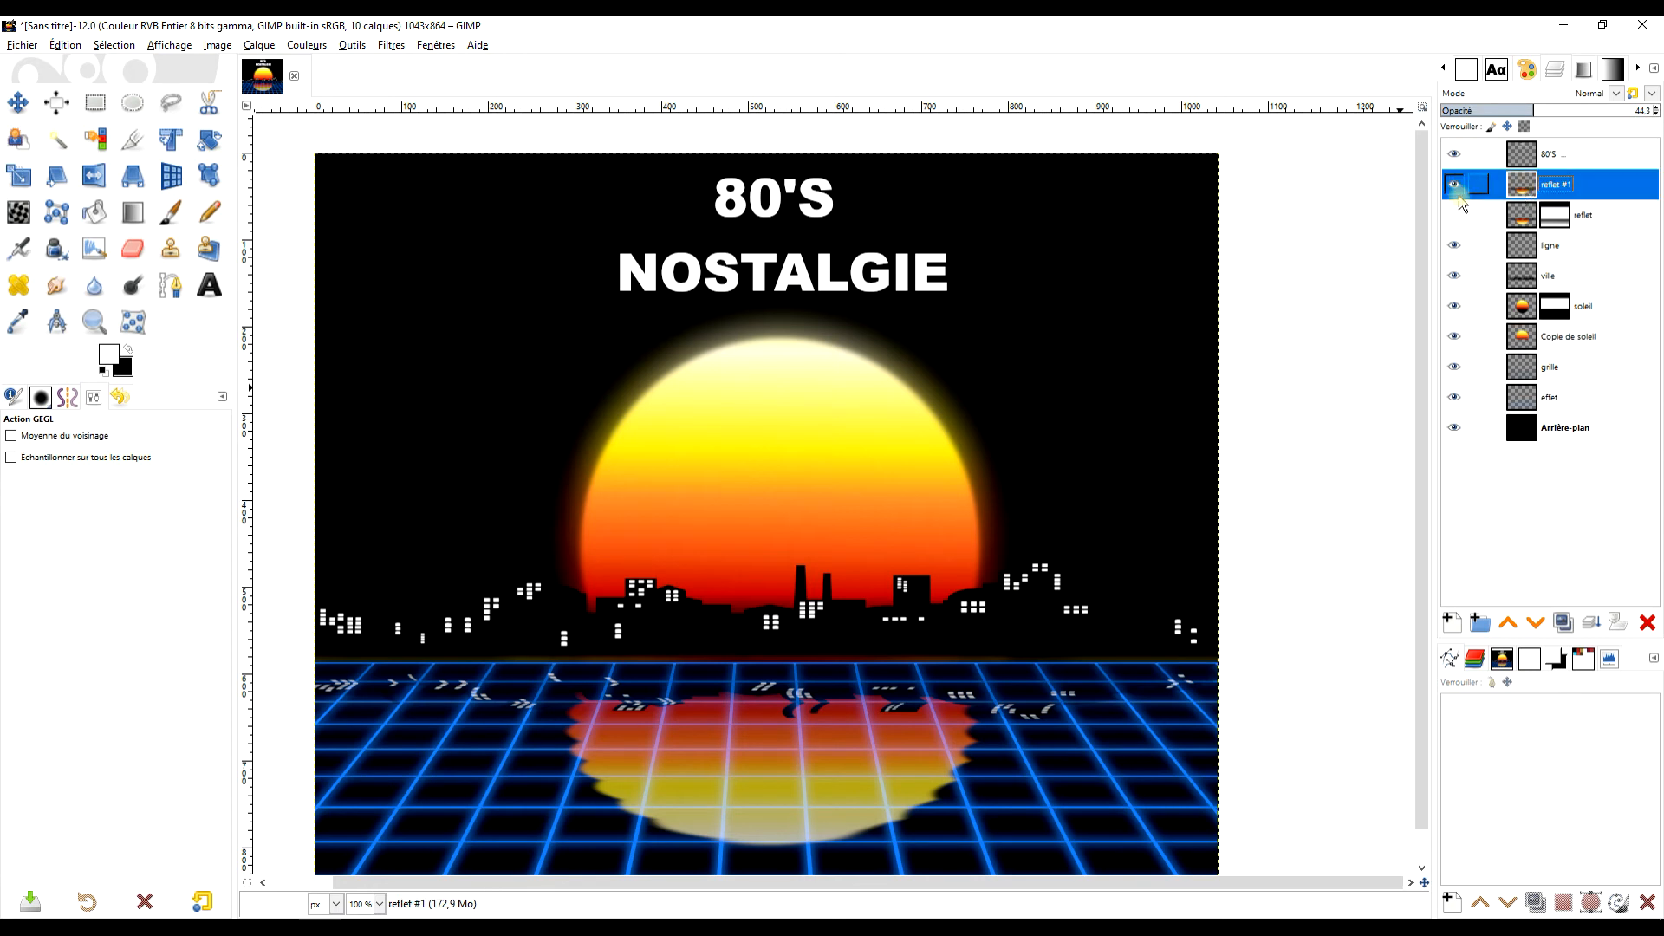
click(1455, 216)
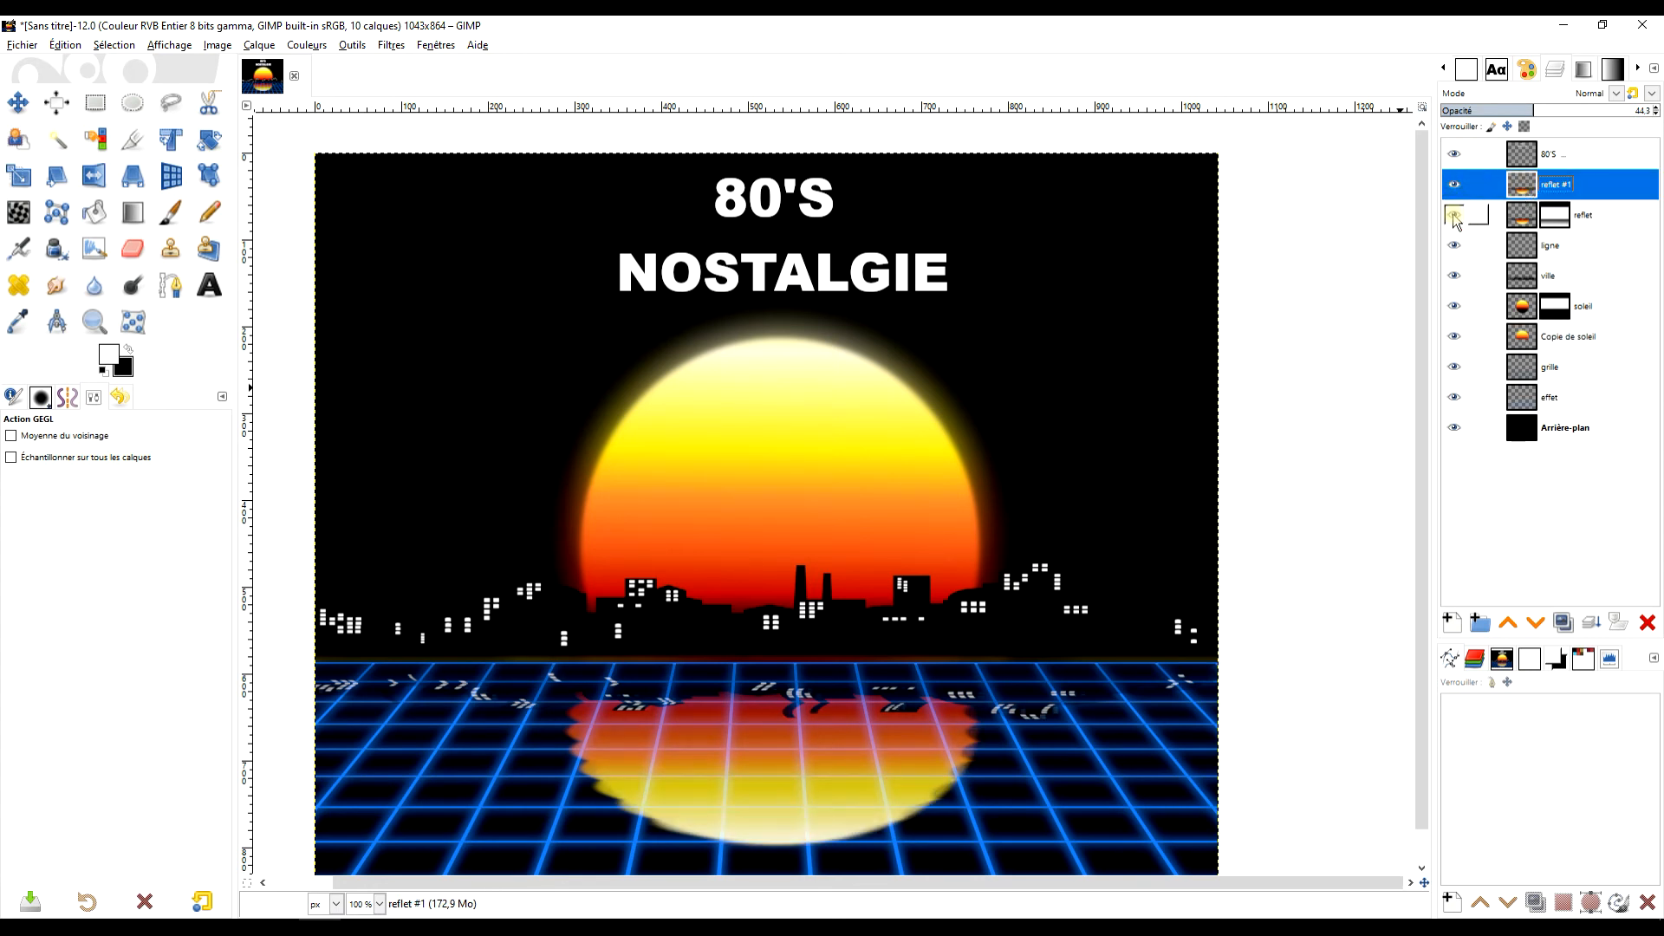
click(1455, 217)
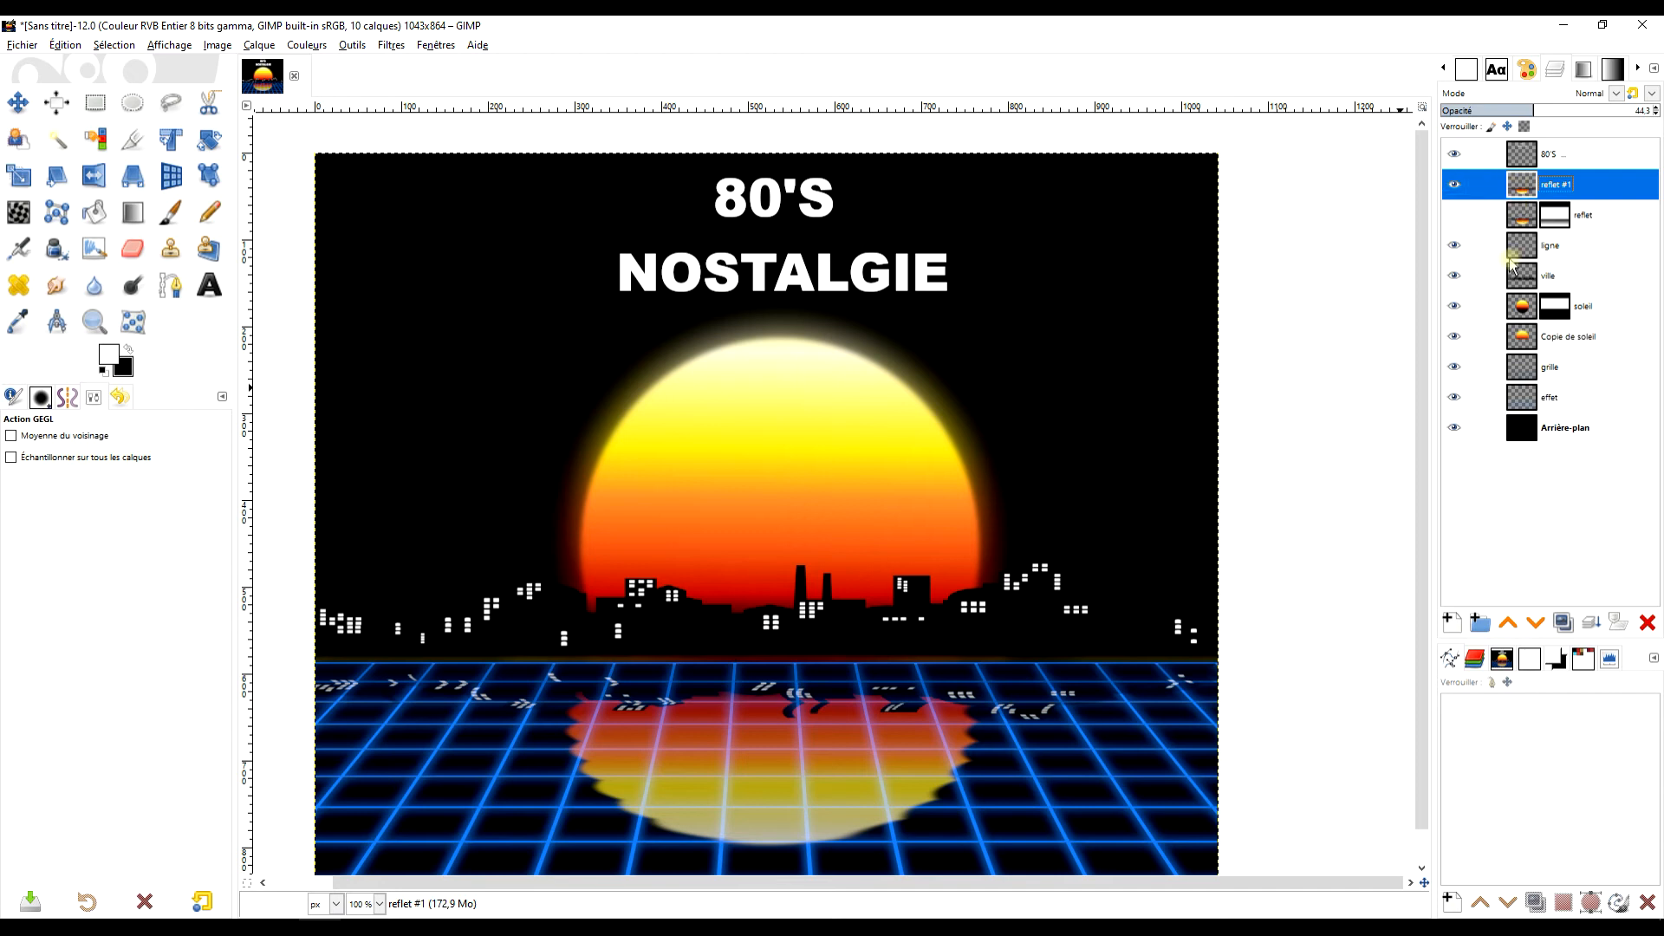
click(1562, 622)
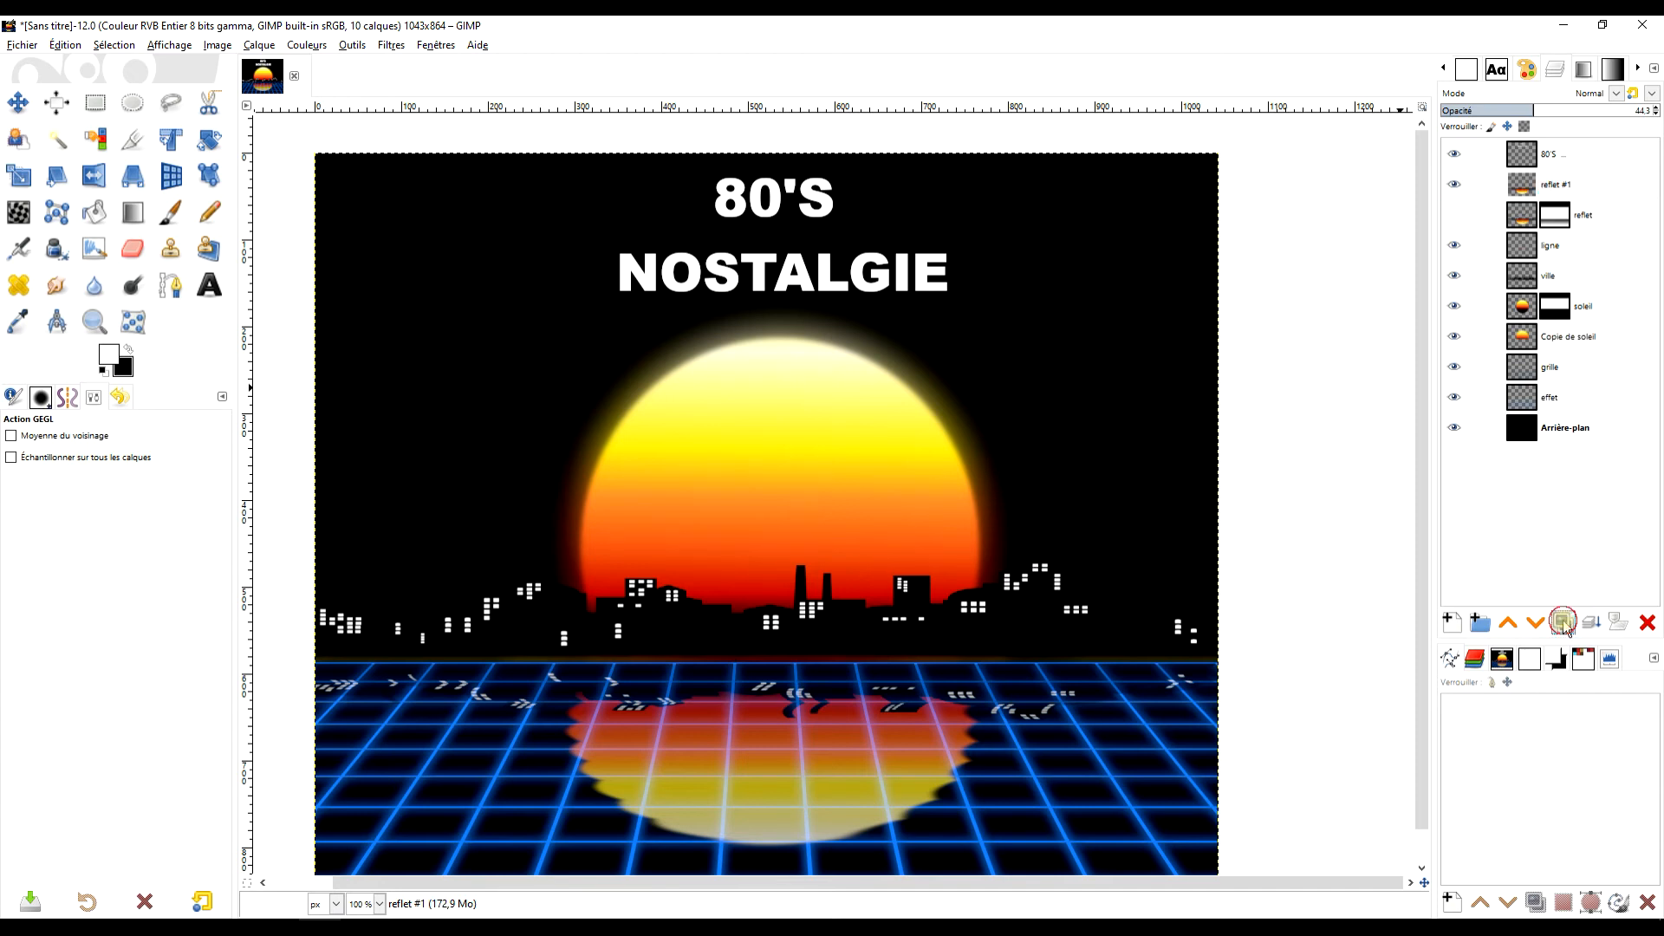
click(391, 45)
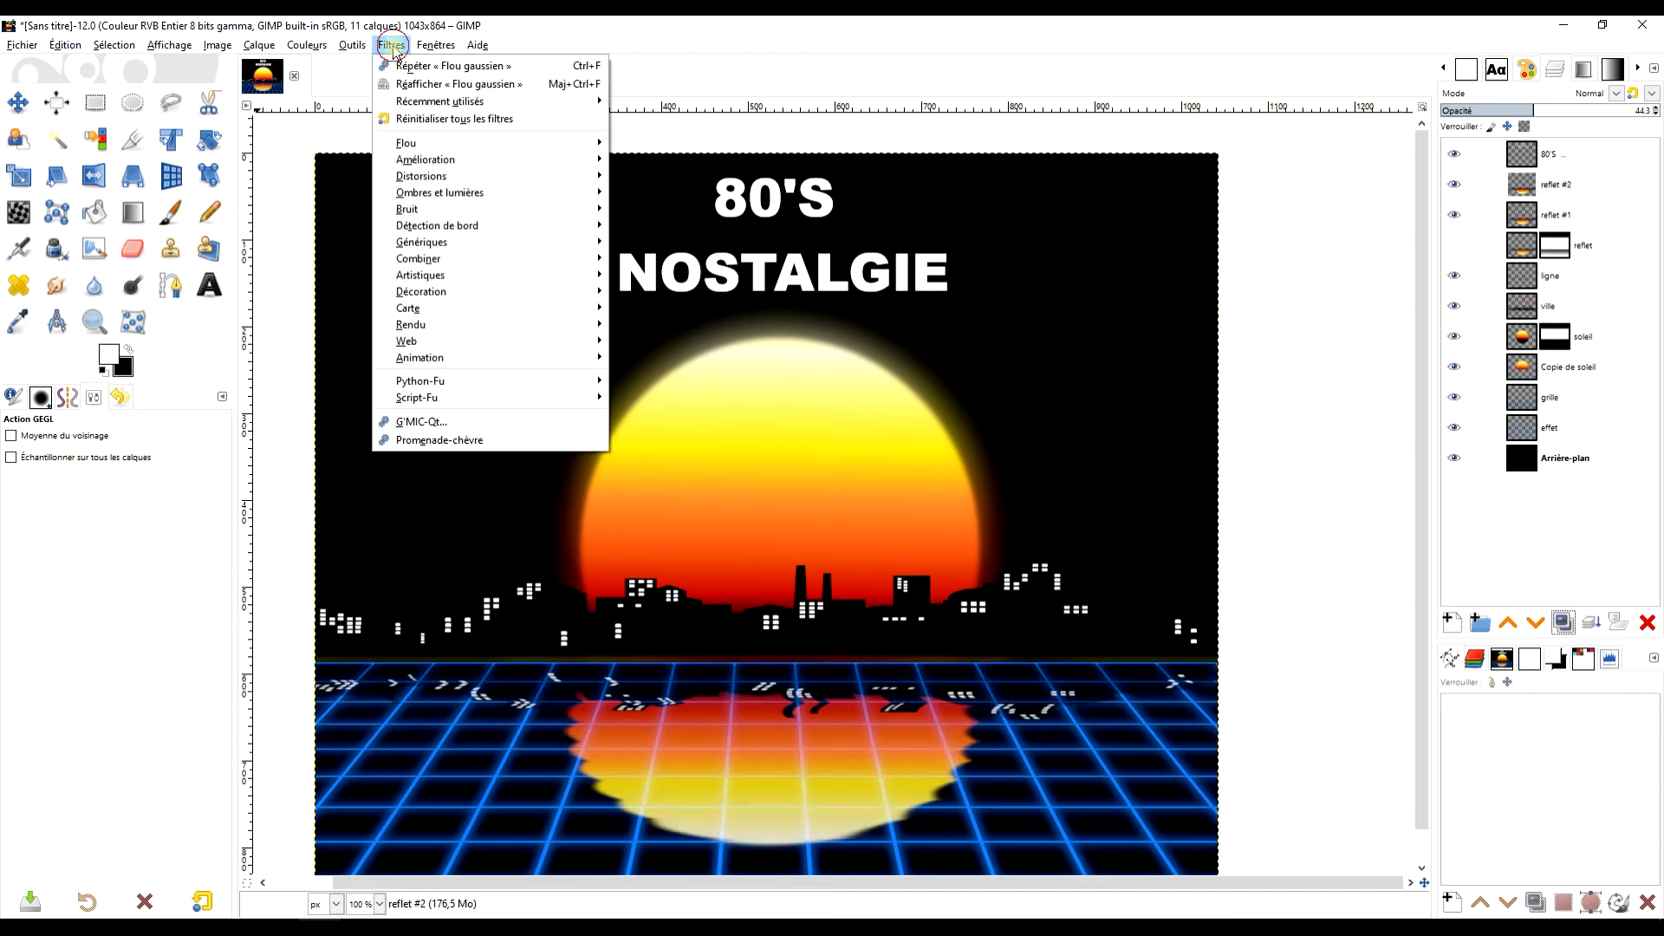
click(431, 70)
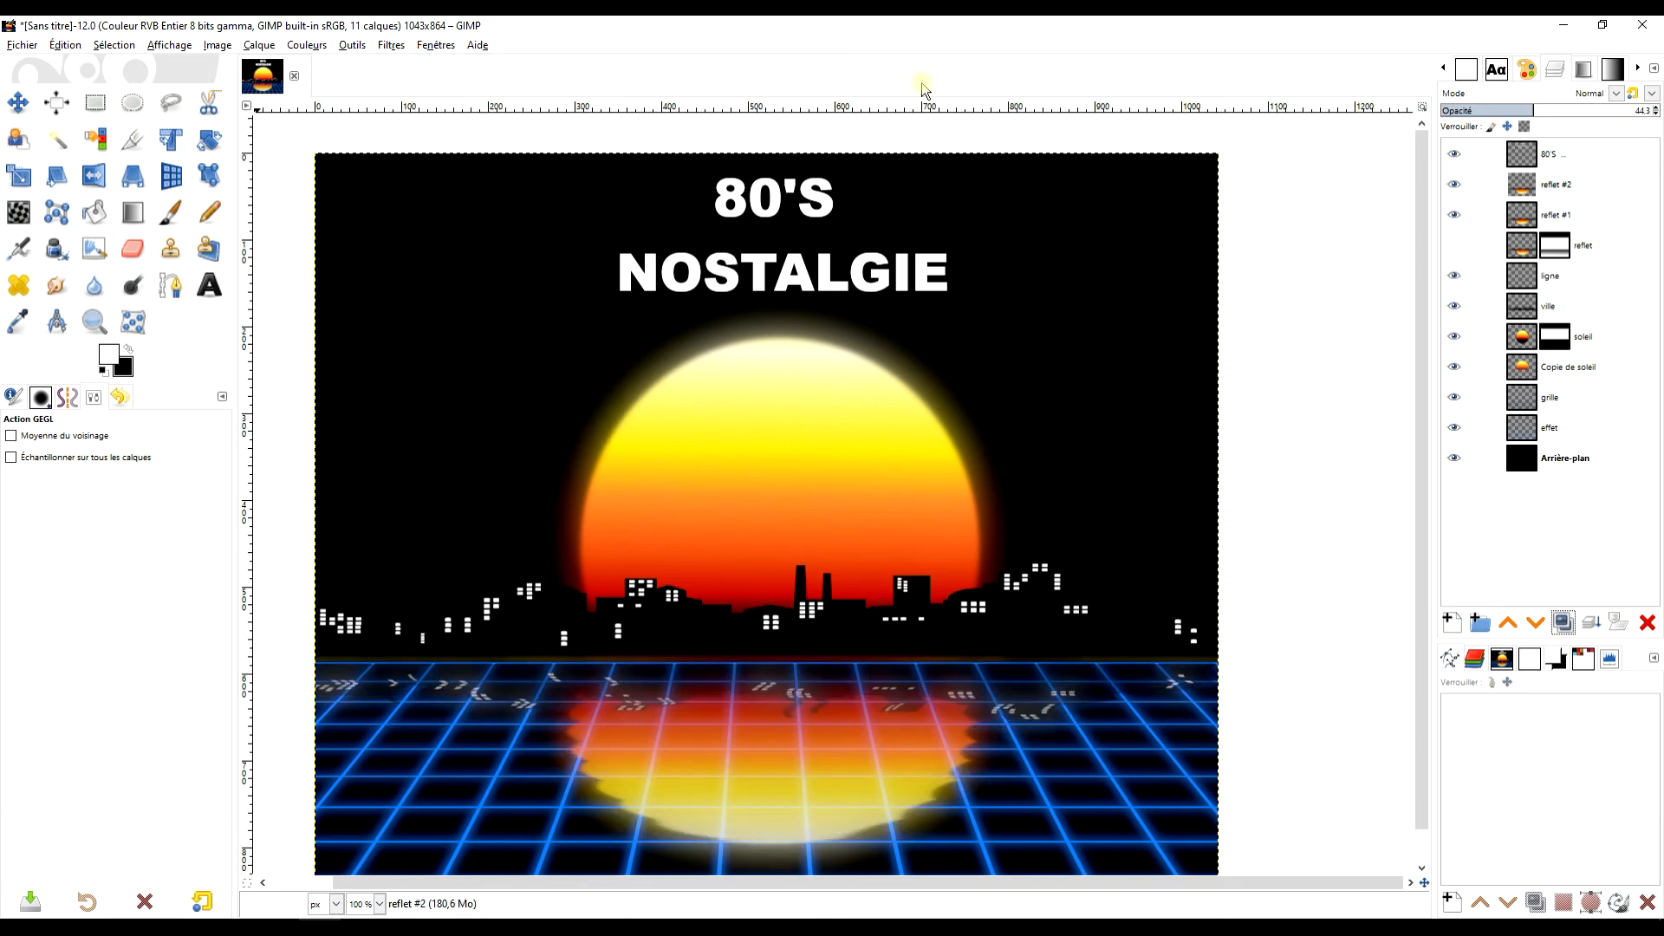
Place the blurred reflet #2 layer directly beneath the reflet #1 layer
click(1527, 189)
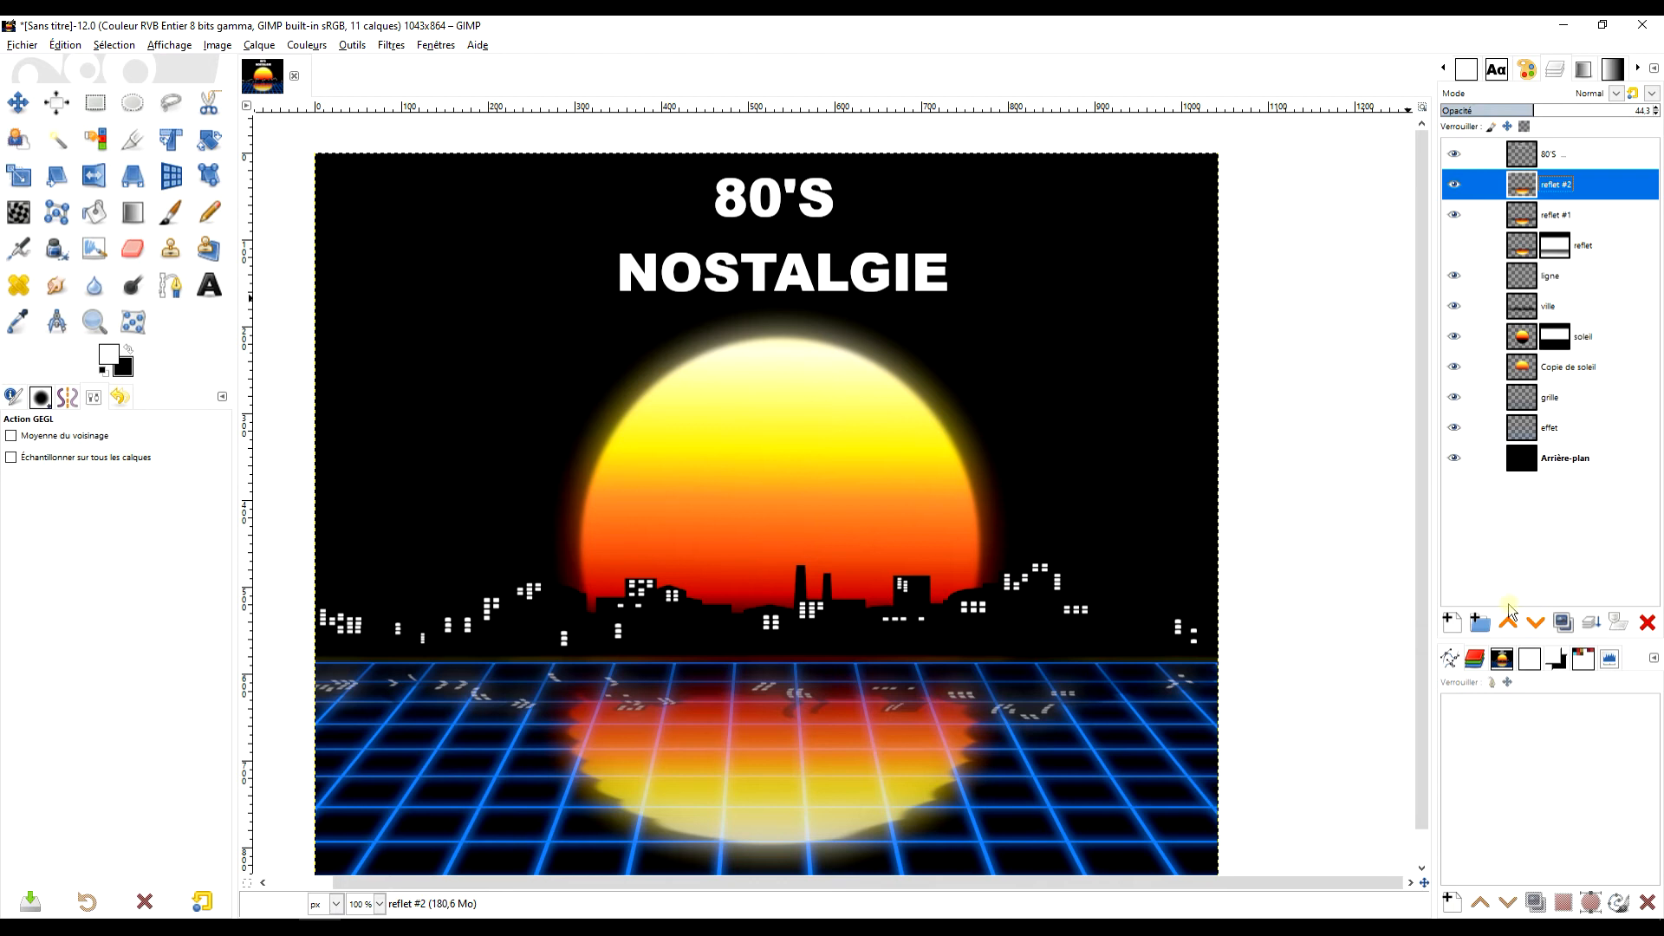
click(1532, 623)
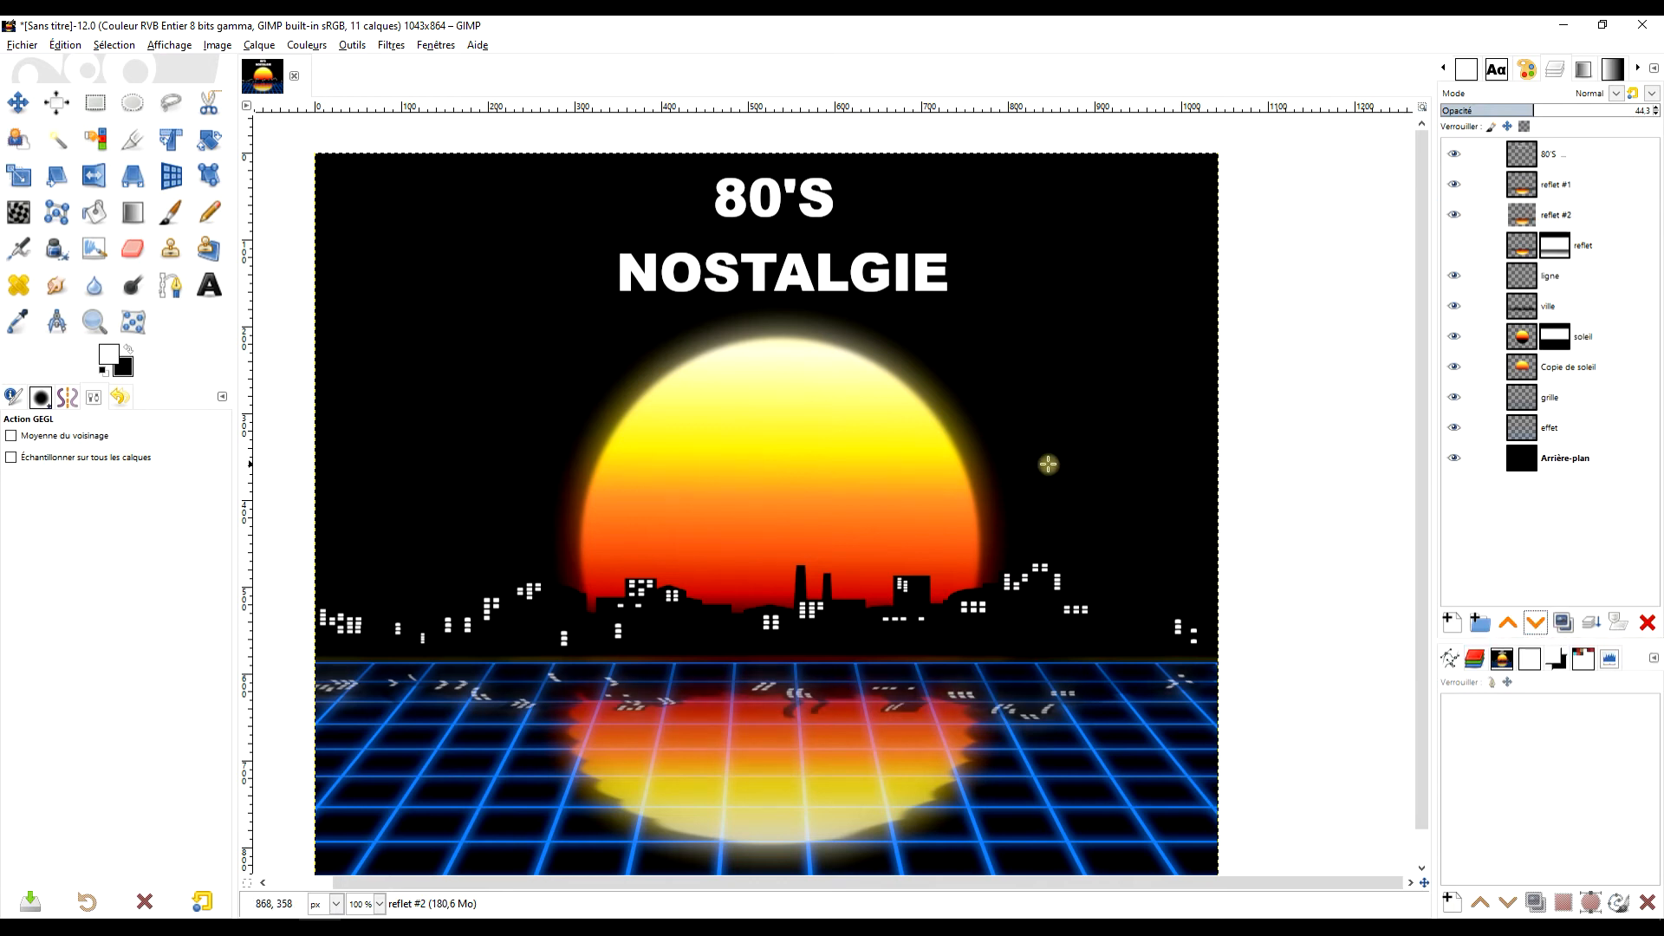
ctrl+scroll(1011, 368, down, 1)
ctrl+scroll(1006, 363, up, 1)
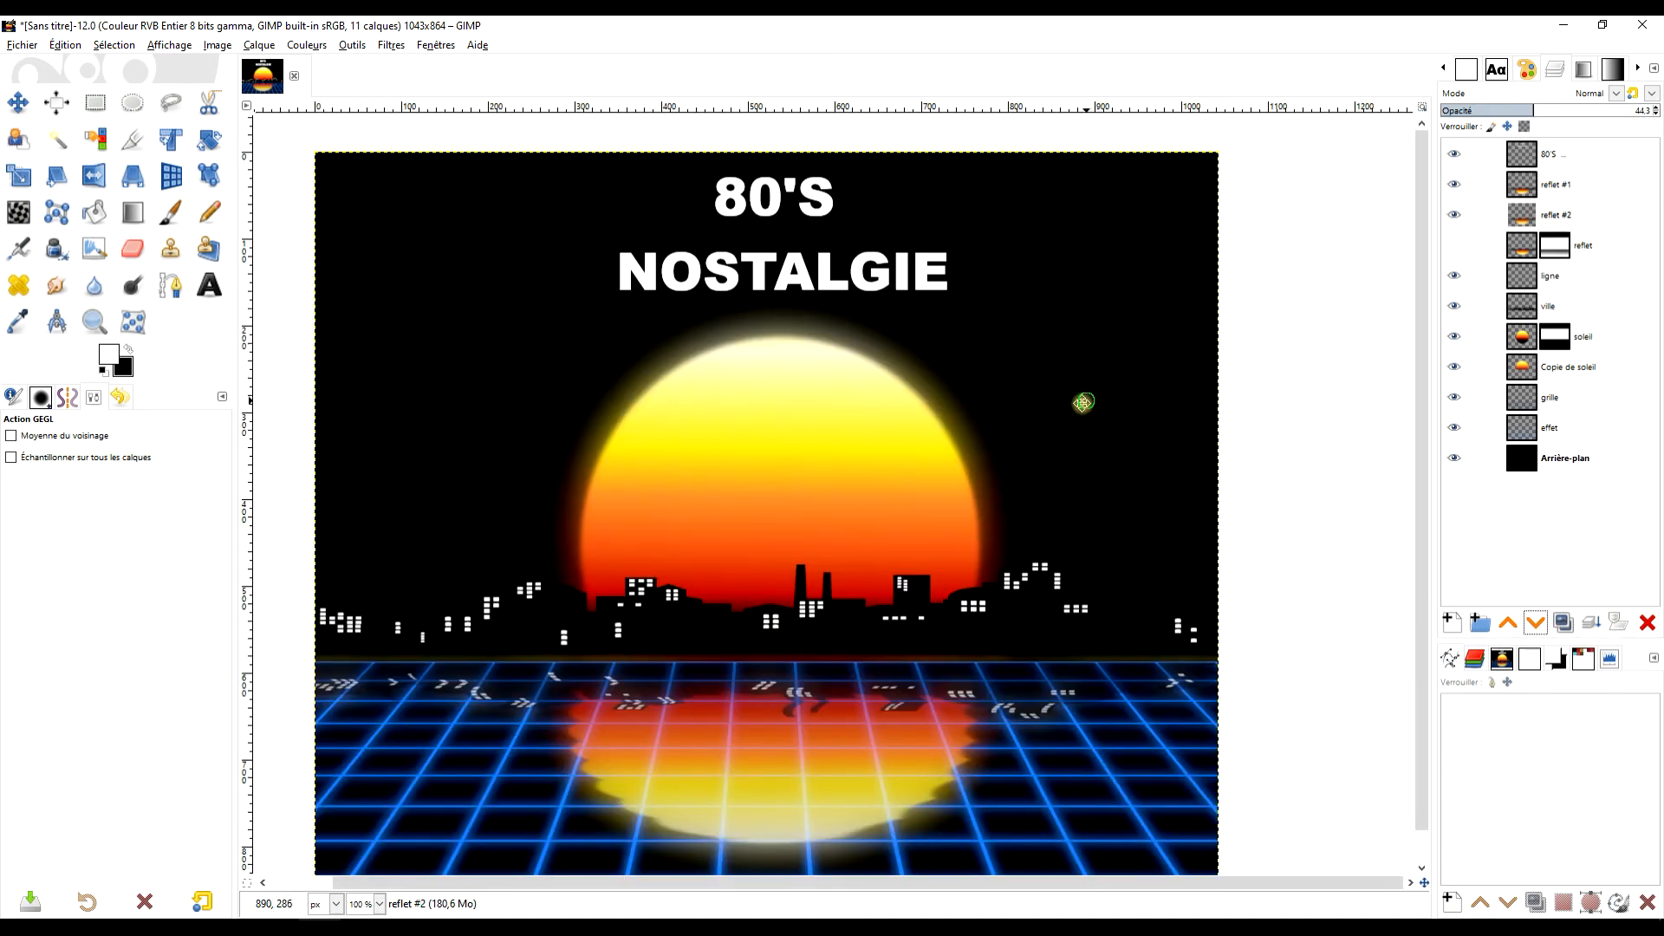
Duplicate the Copie de soleil layer and rename the duplicate COULEURS
click(1547, 157)
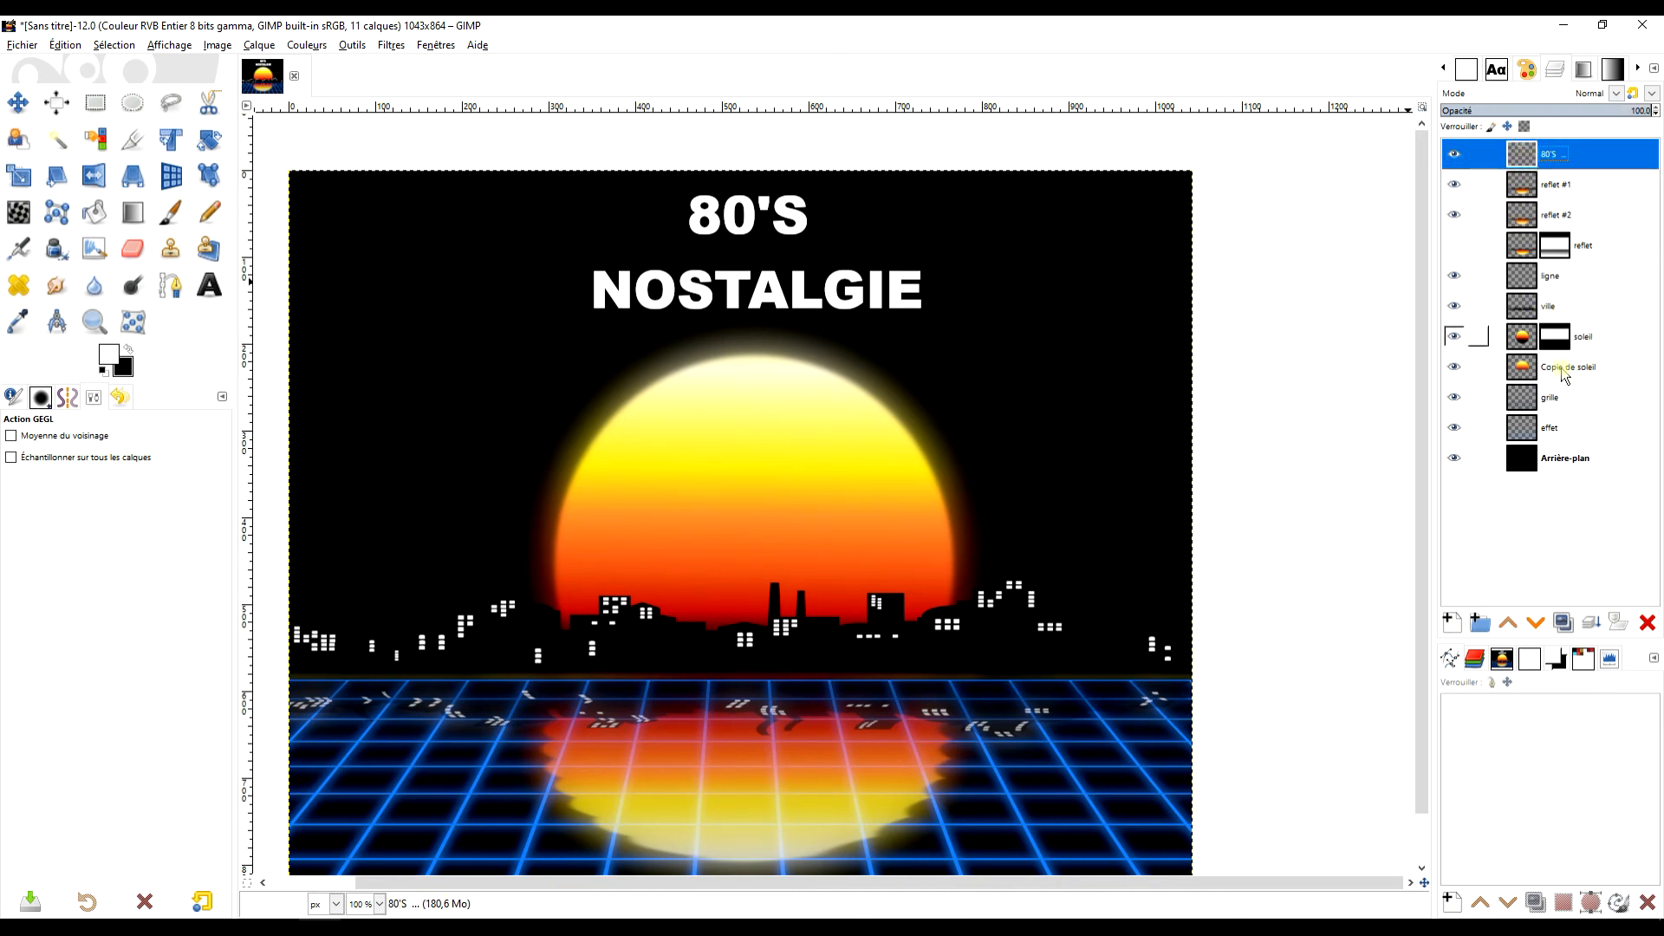
click(1522, 364)
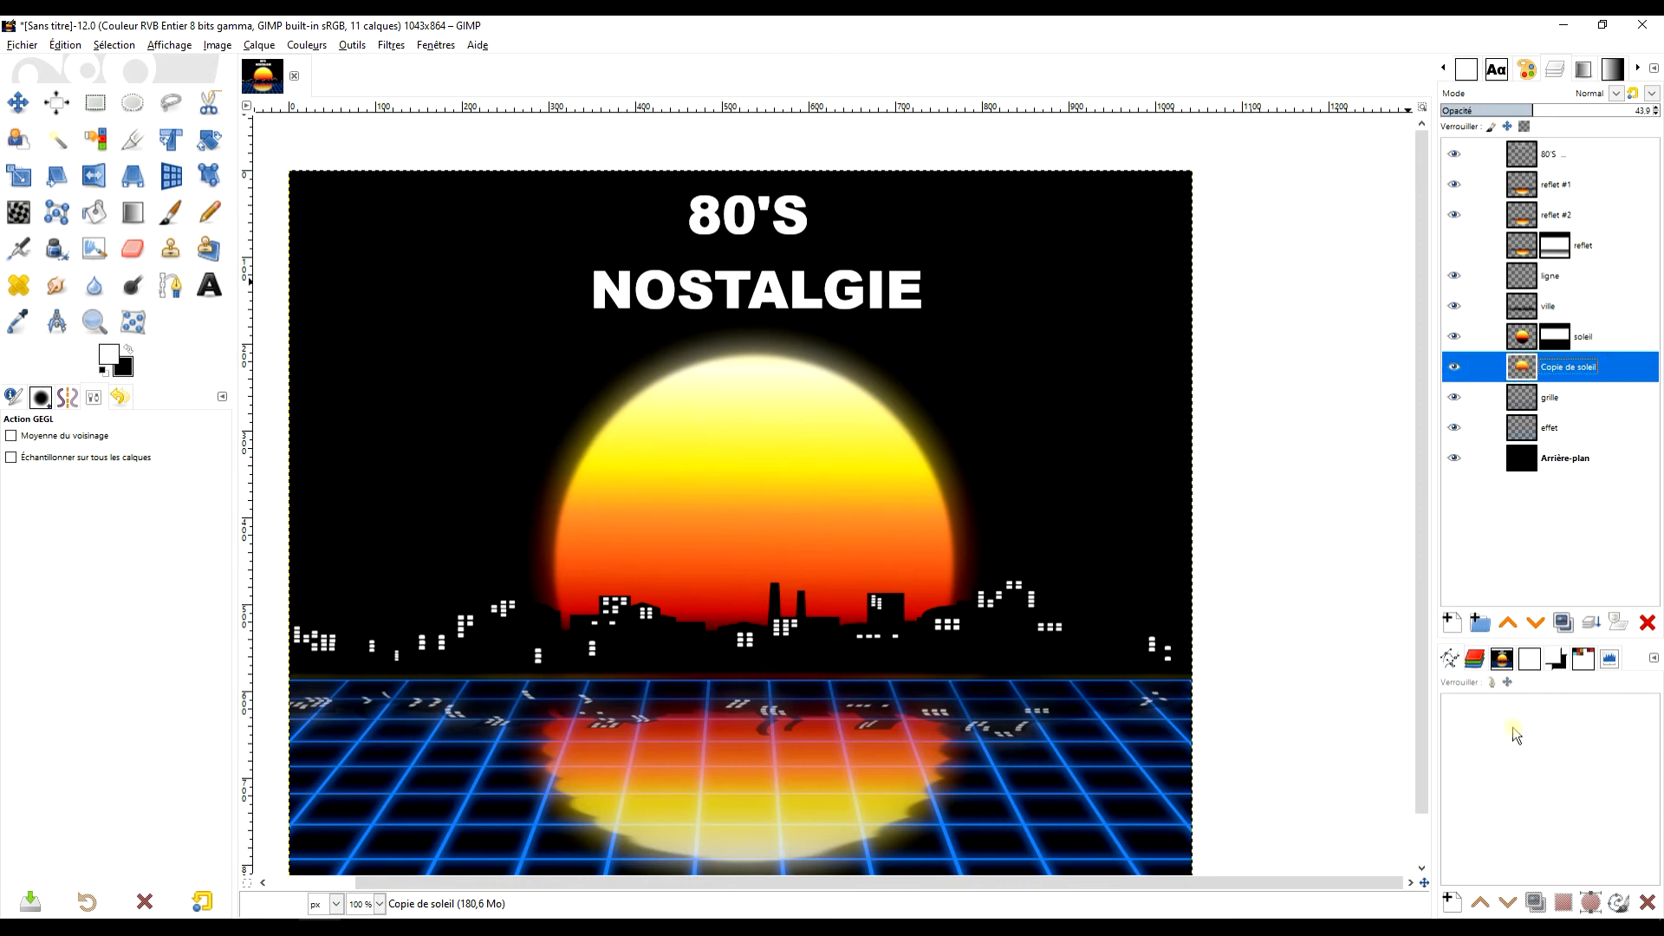
click(1562, 622)
double_click(1552, 379)
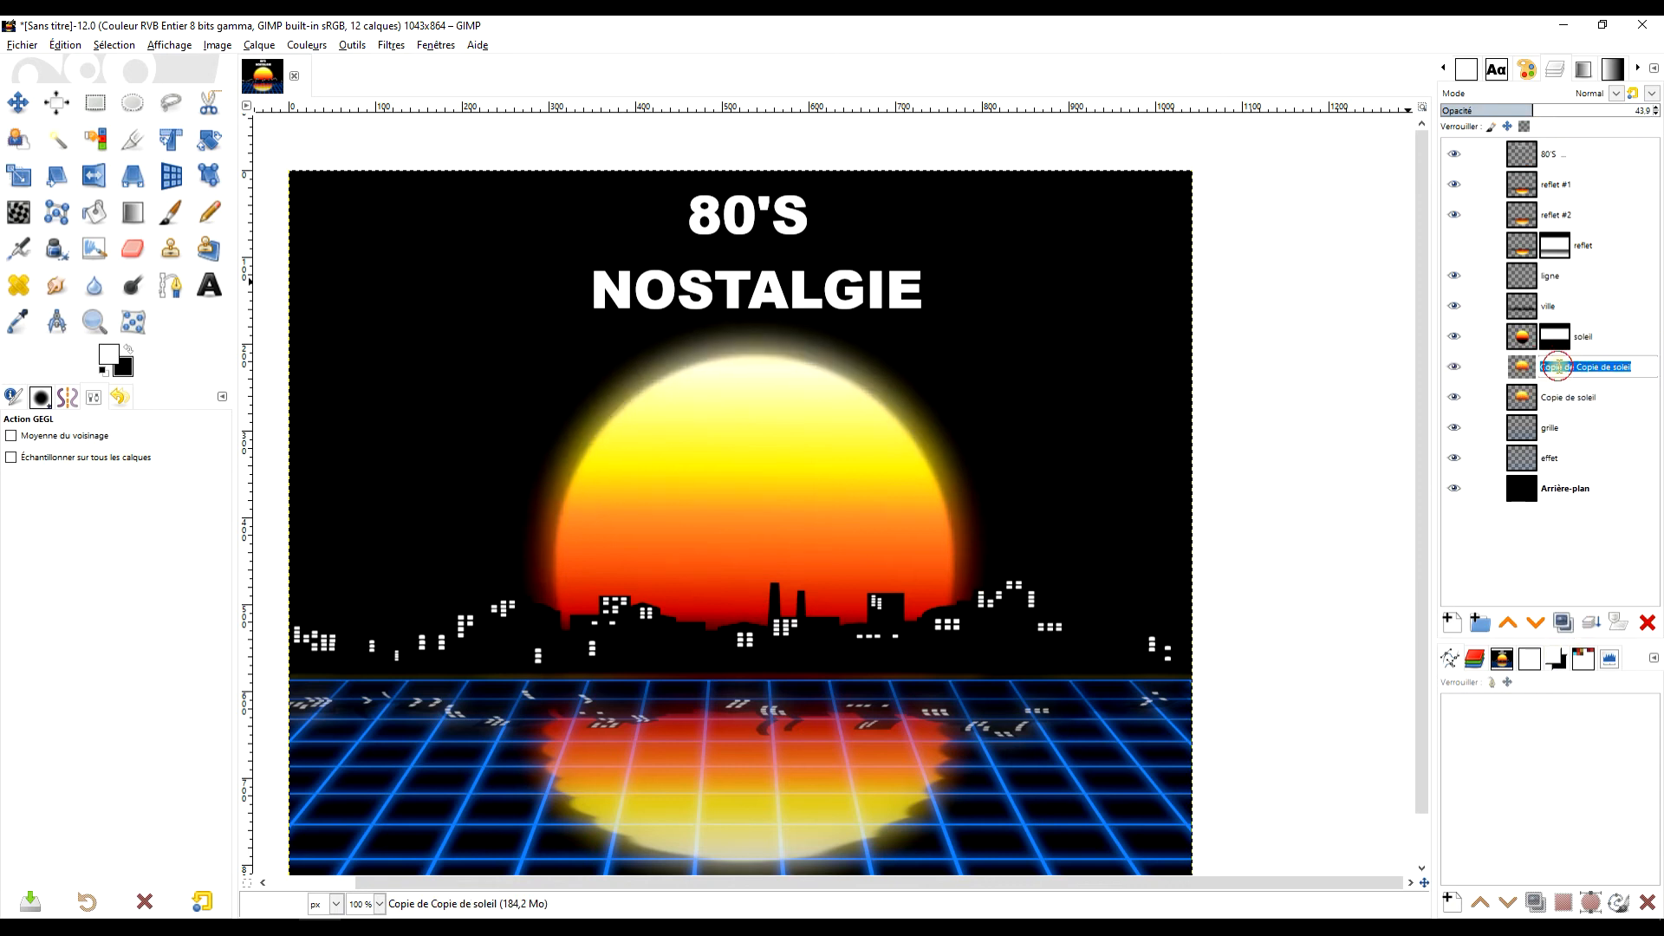
text(COU)
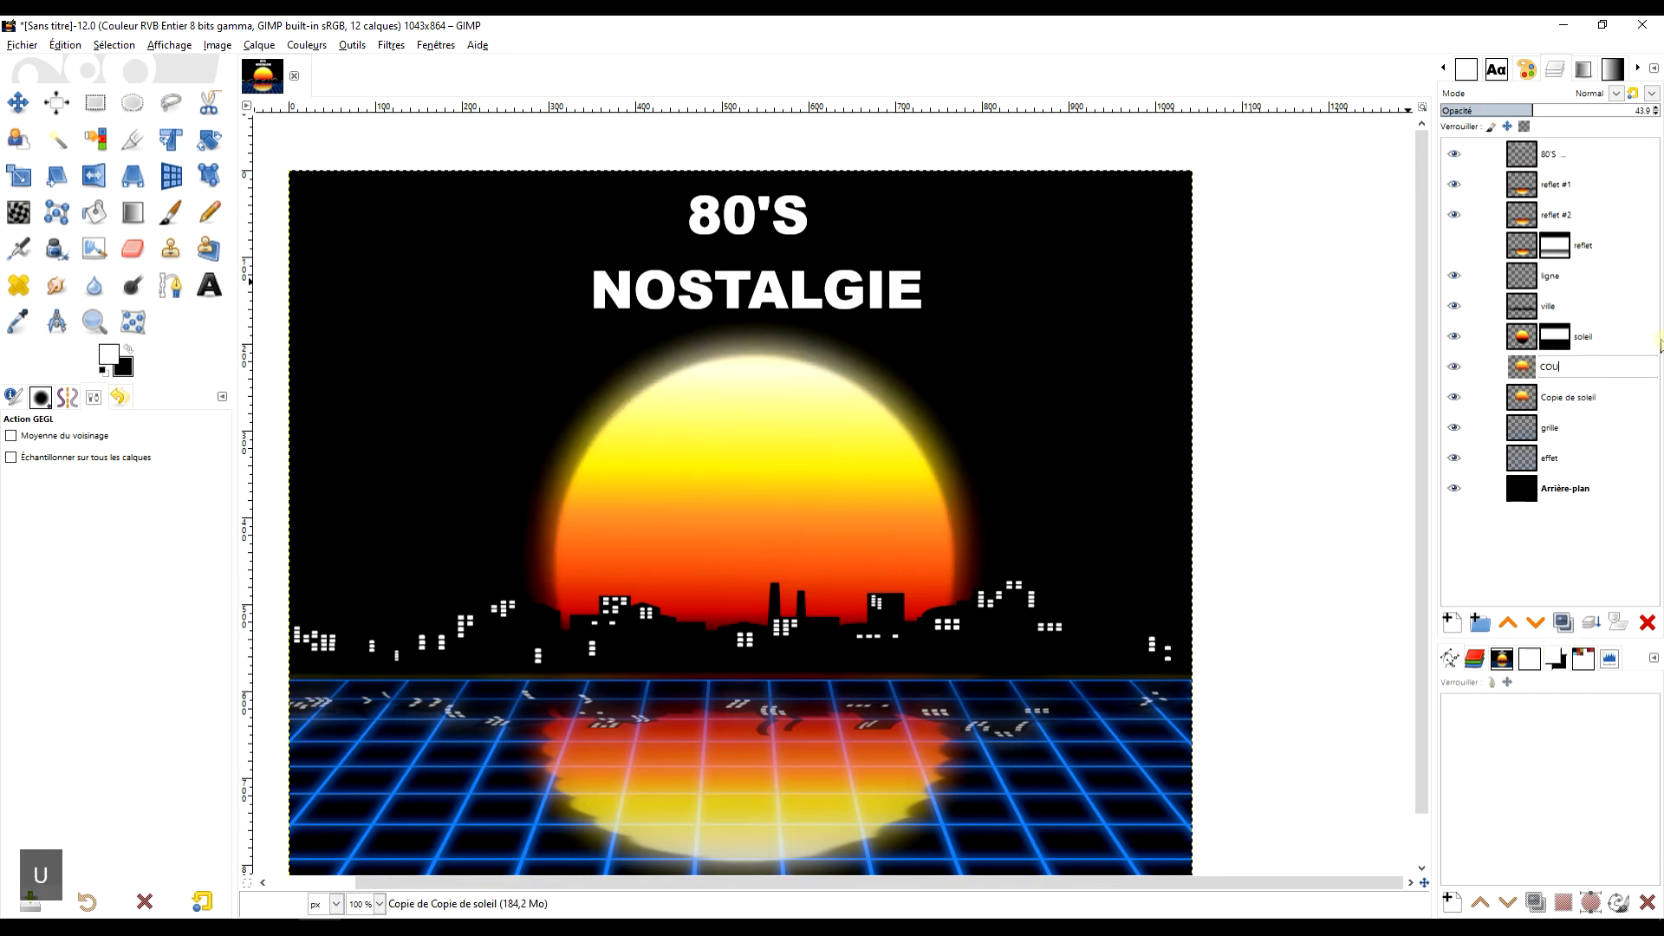
text(LEURS)
key(Return)
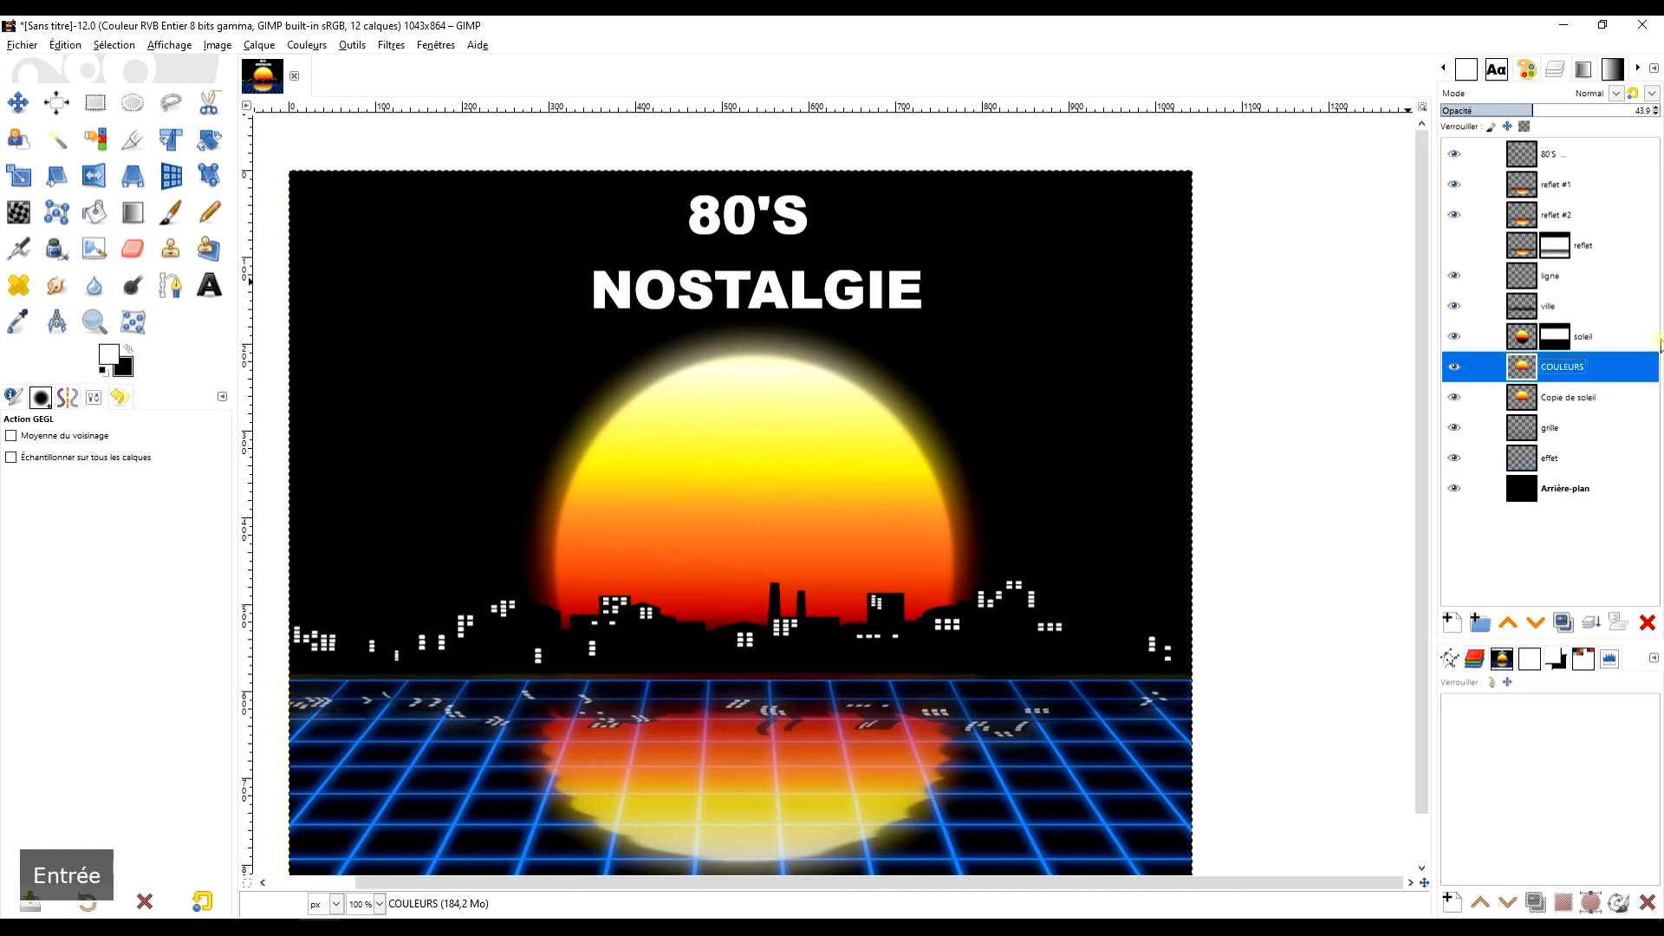
Place the COULEURS layer at the top of the layer stack and set its blend mode to Multiplier
drag(1531, 353, 1532, 151)
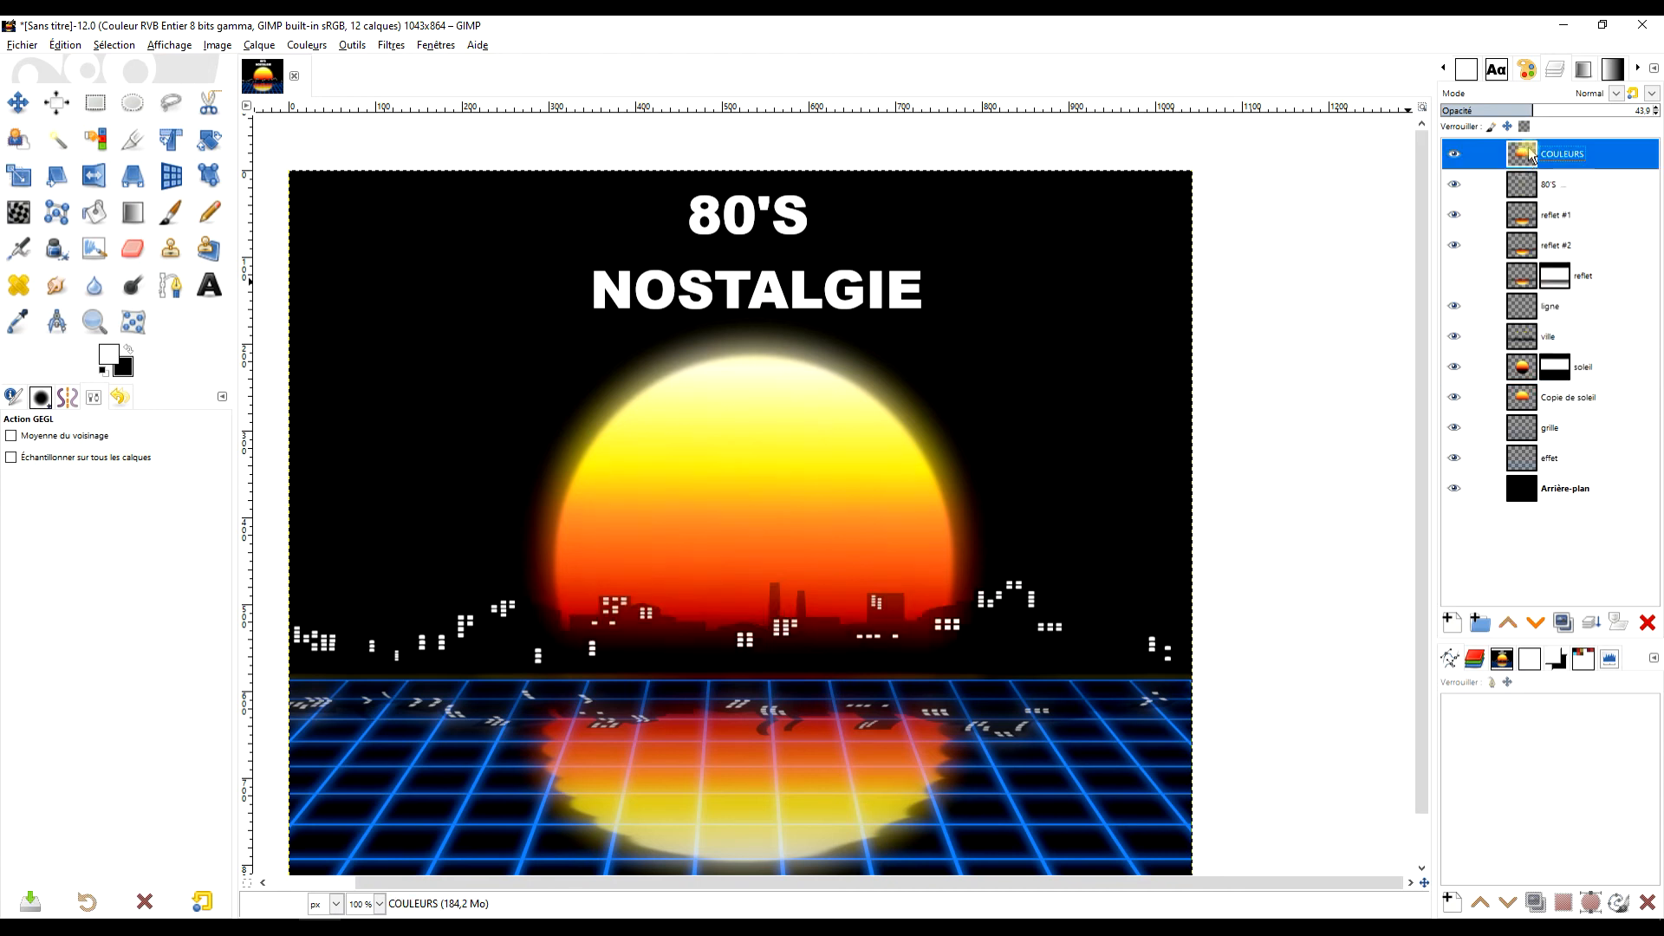
click(1614, 94)
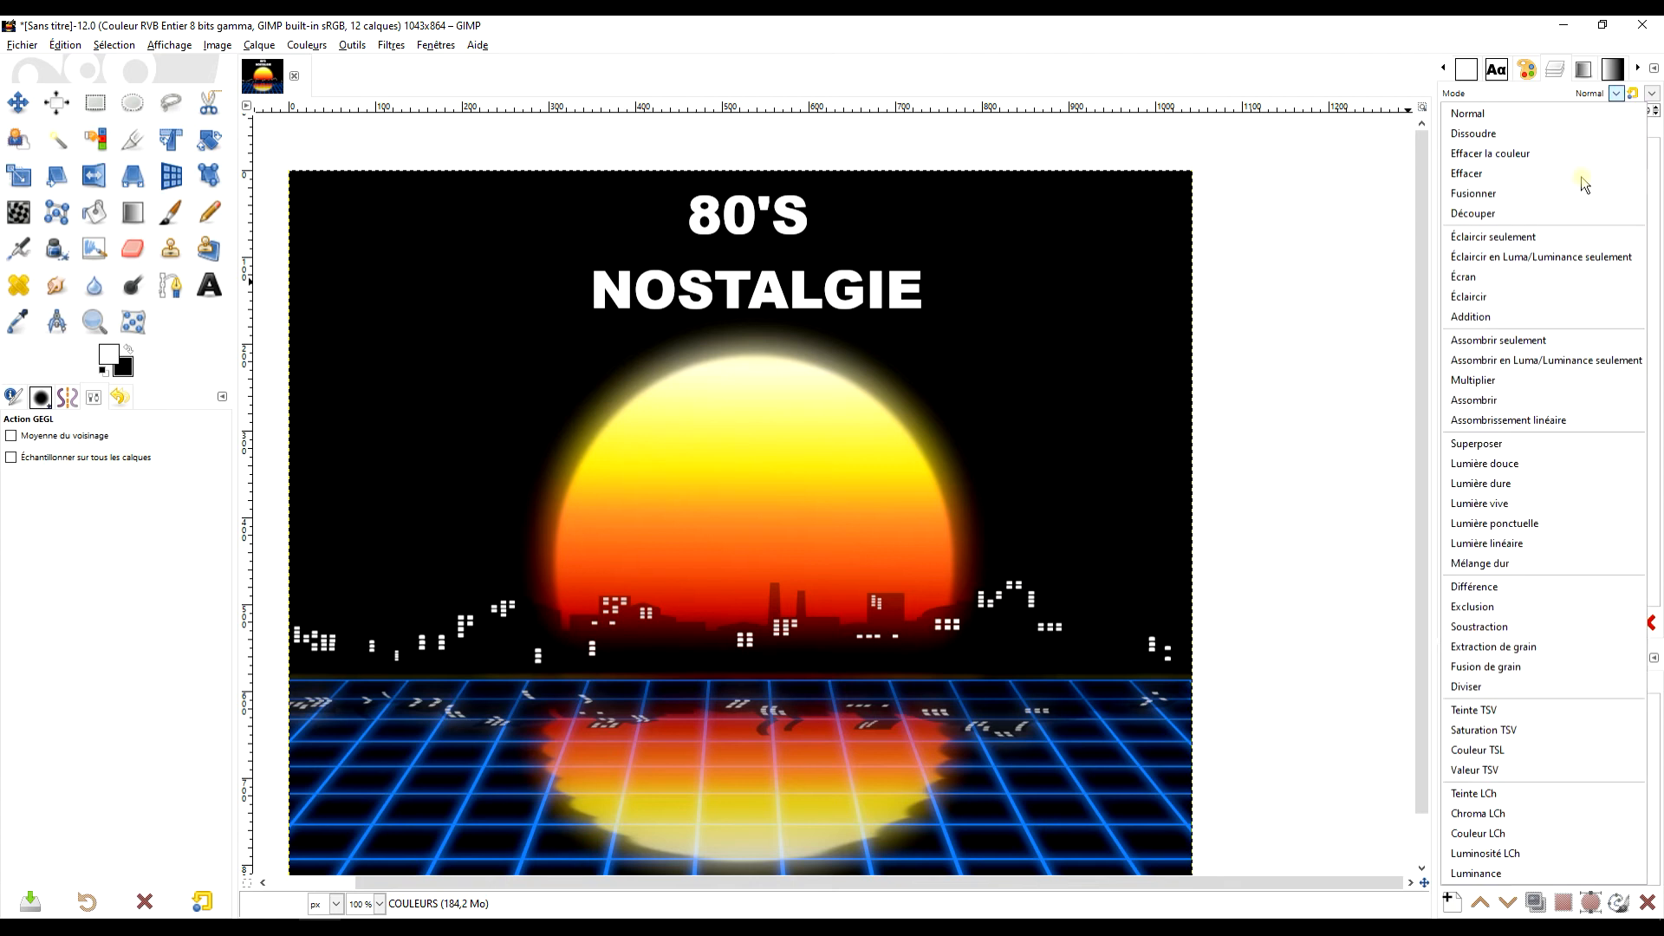
click(1517, 387)
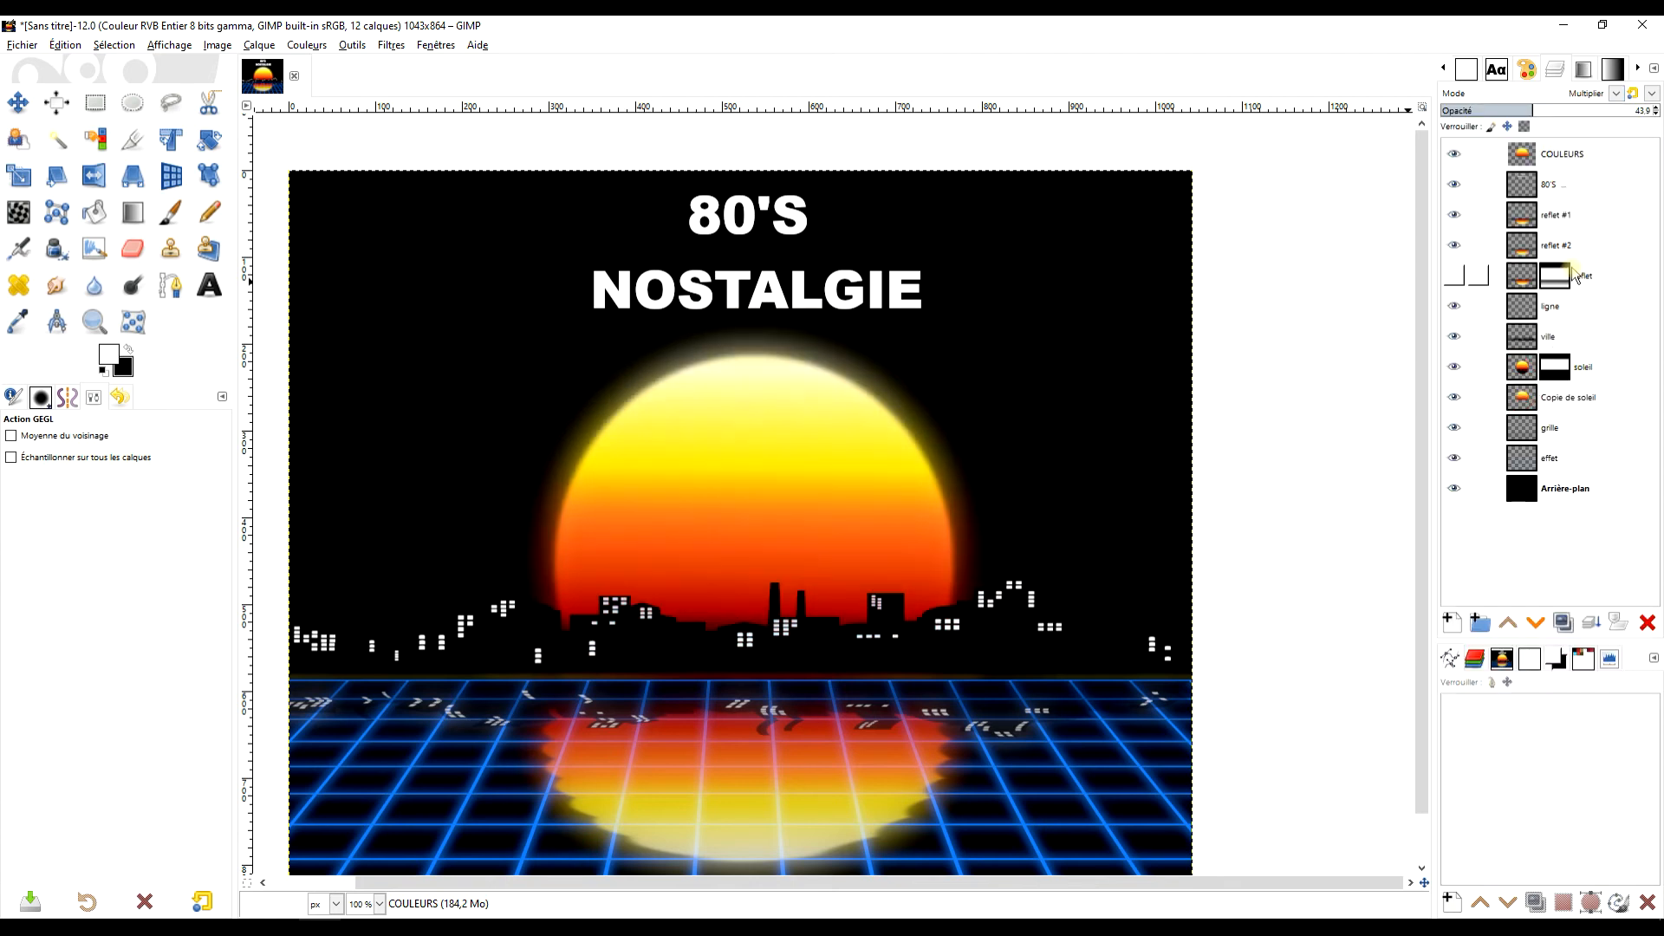
Move the COULEURS layer's content up the canvas so the sun gradient covers the 80'S NOSTALGIE title
key(m)
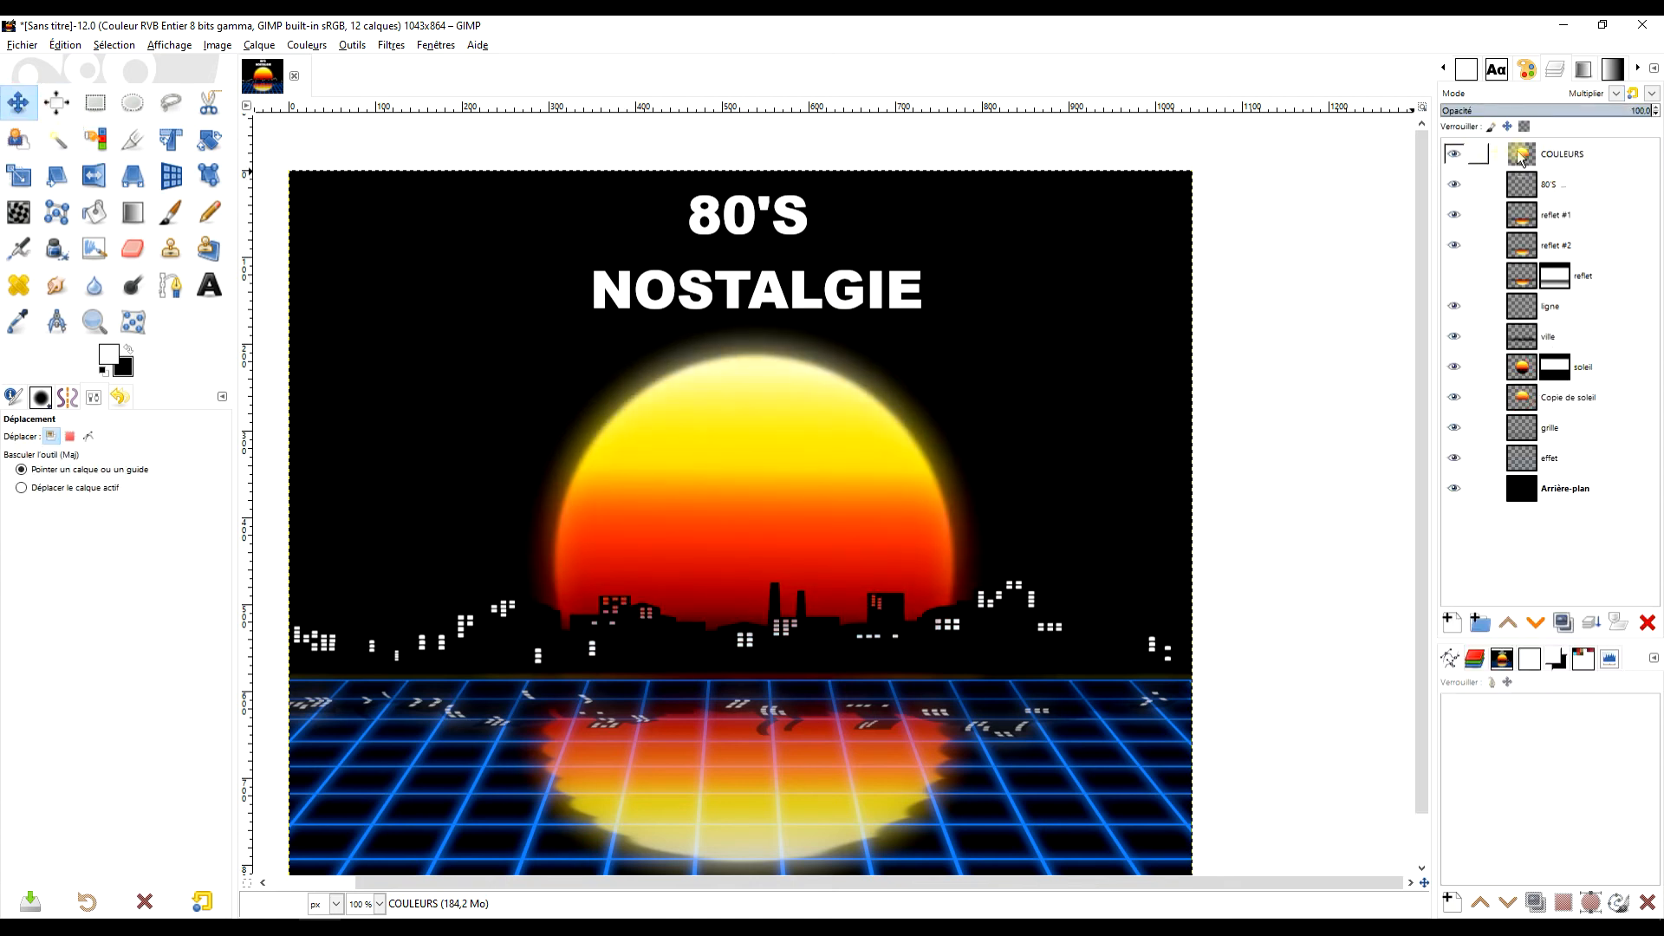
drag(780, 449, 771, 153)
scroll(950, 195, up, 5)
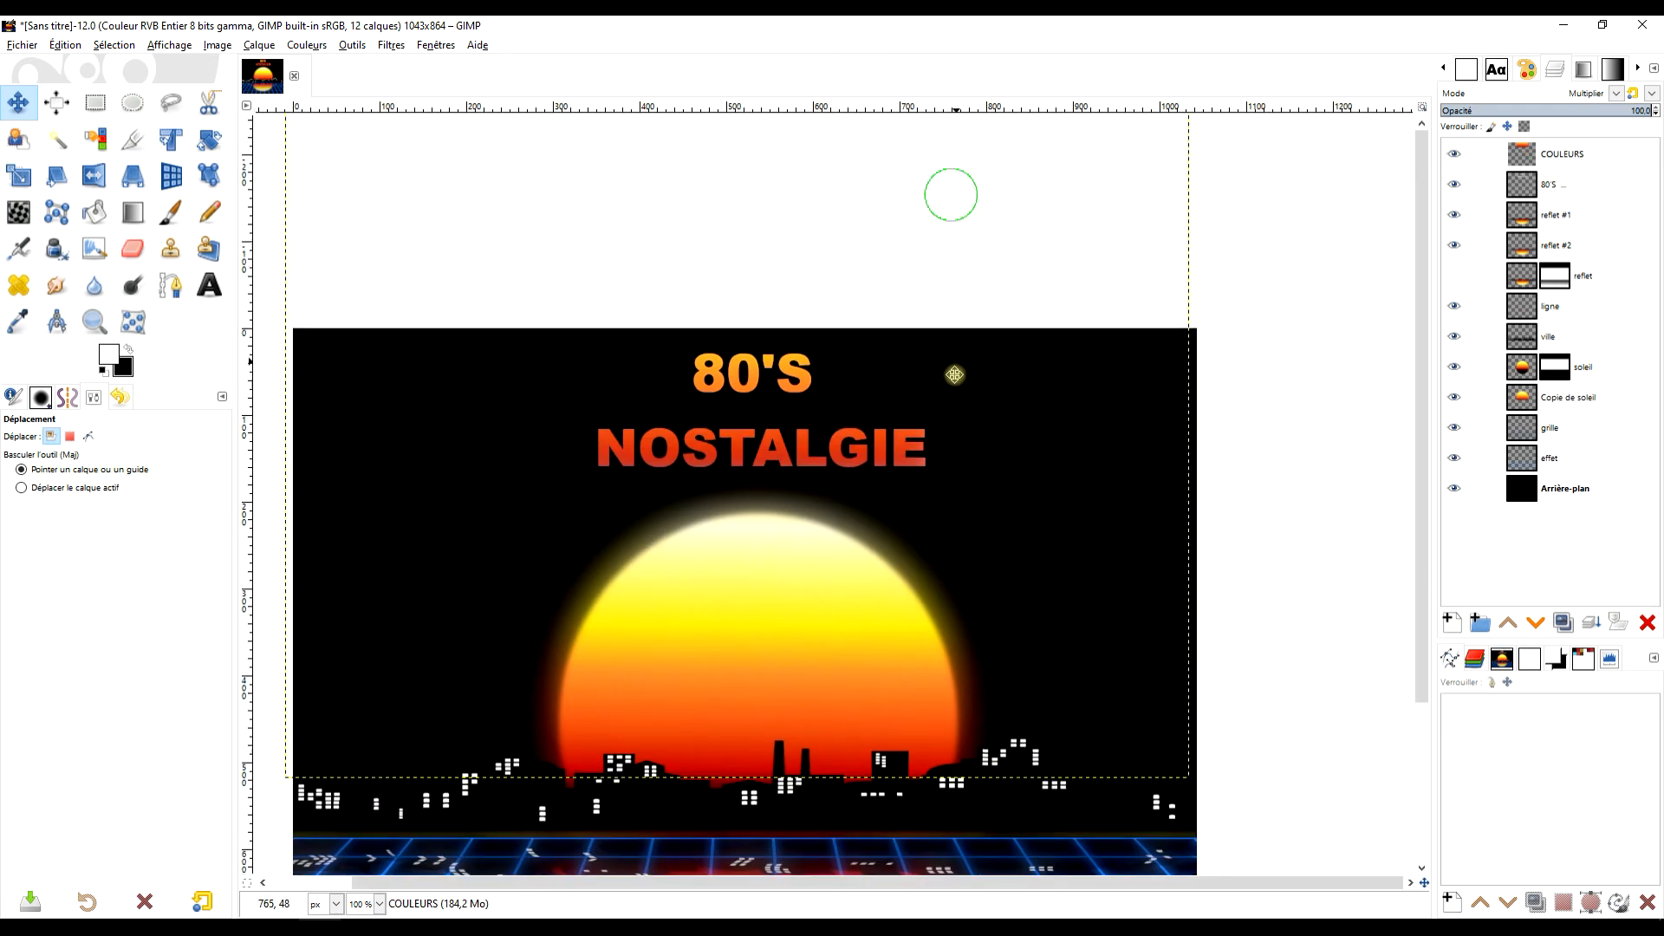
Select a rectangle around the 80'S NOSTALGIE title and crop the COULEURS layer to that selection
click(95, 103)
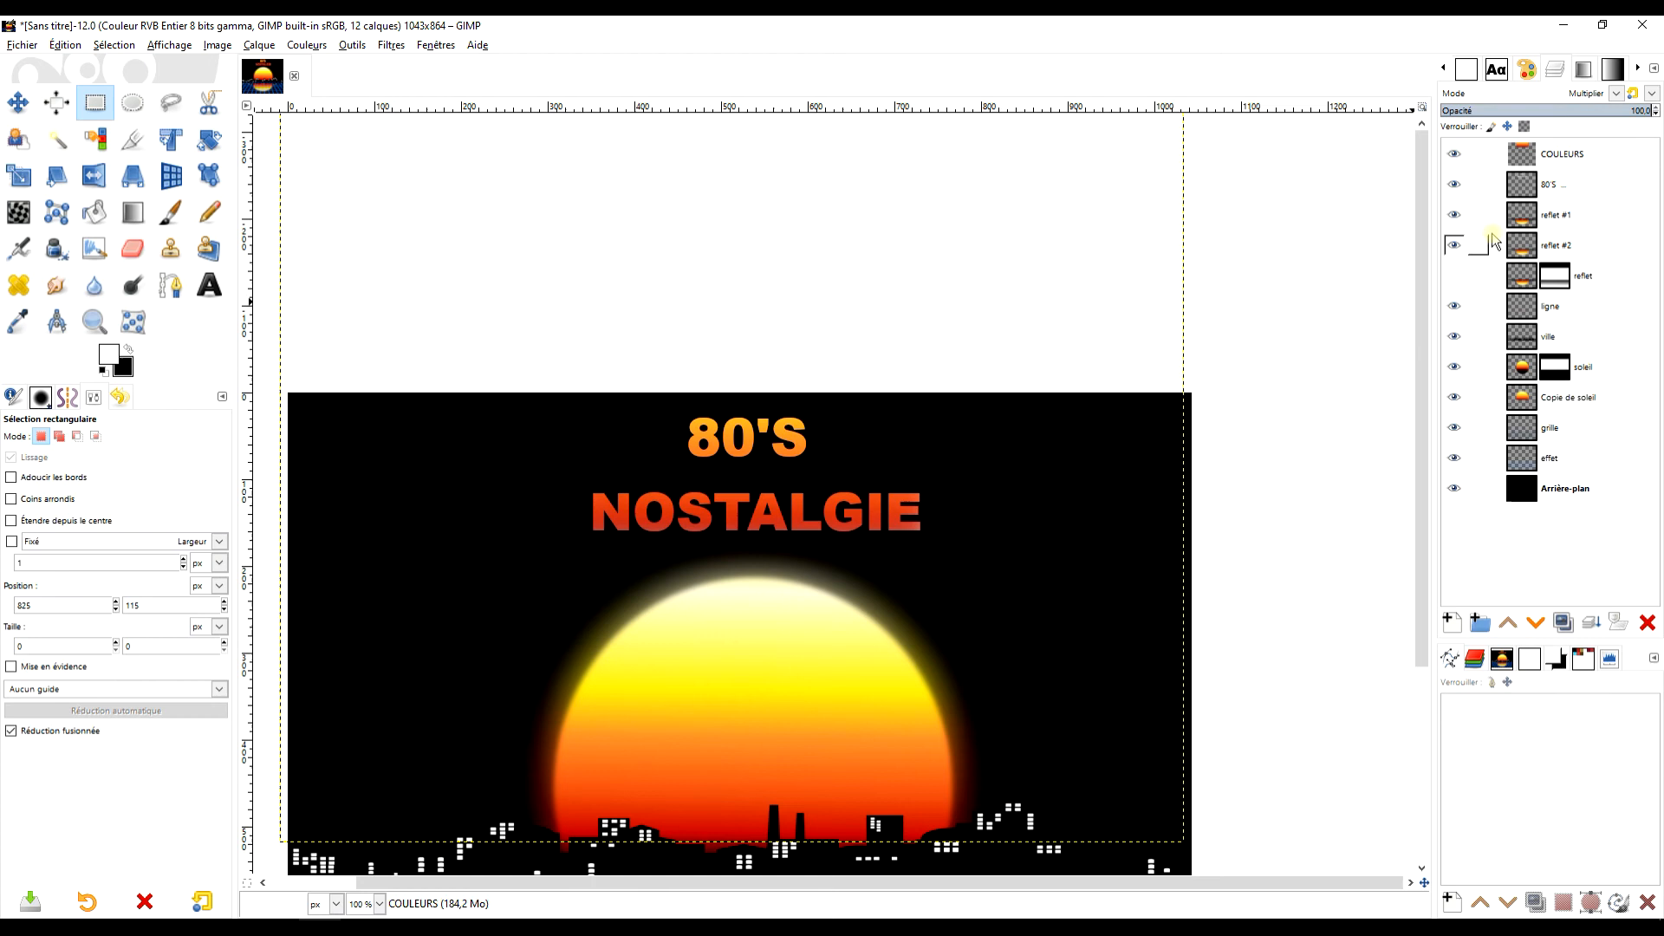
drag(564, 546, 942, 405)
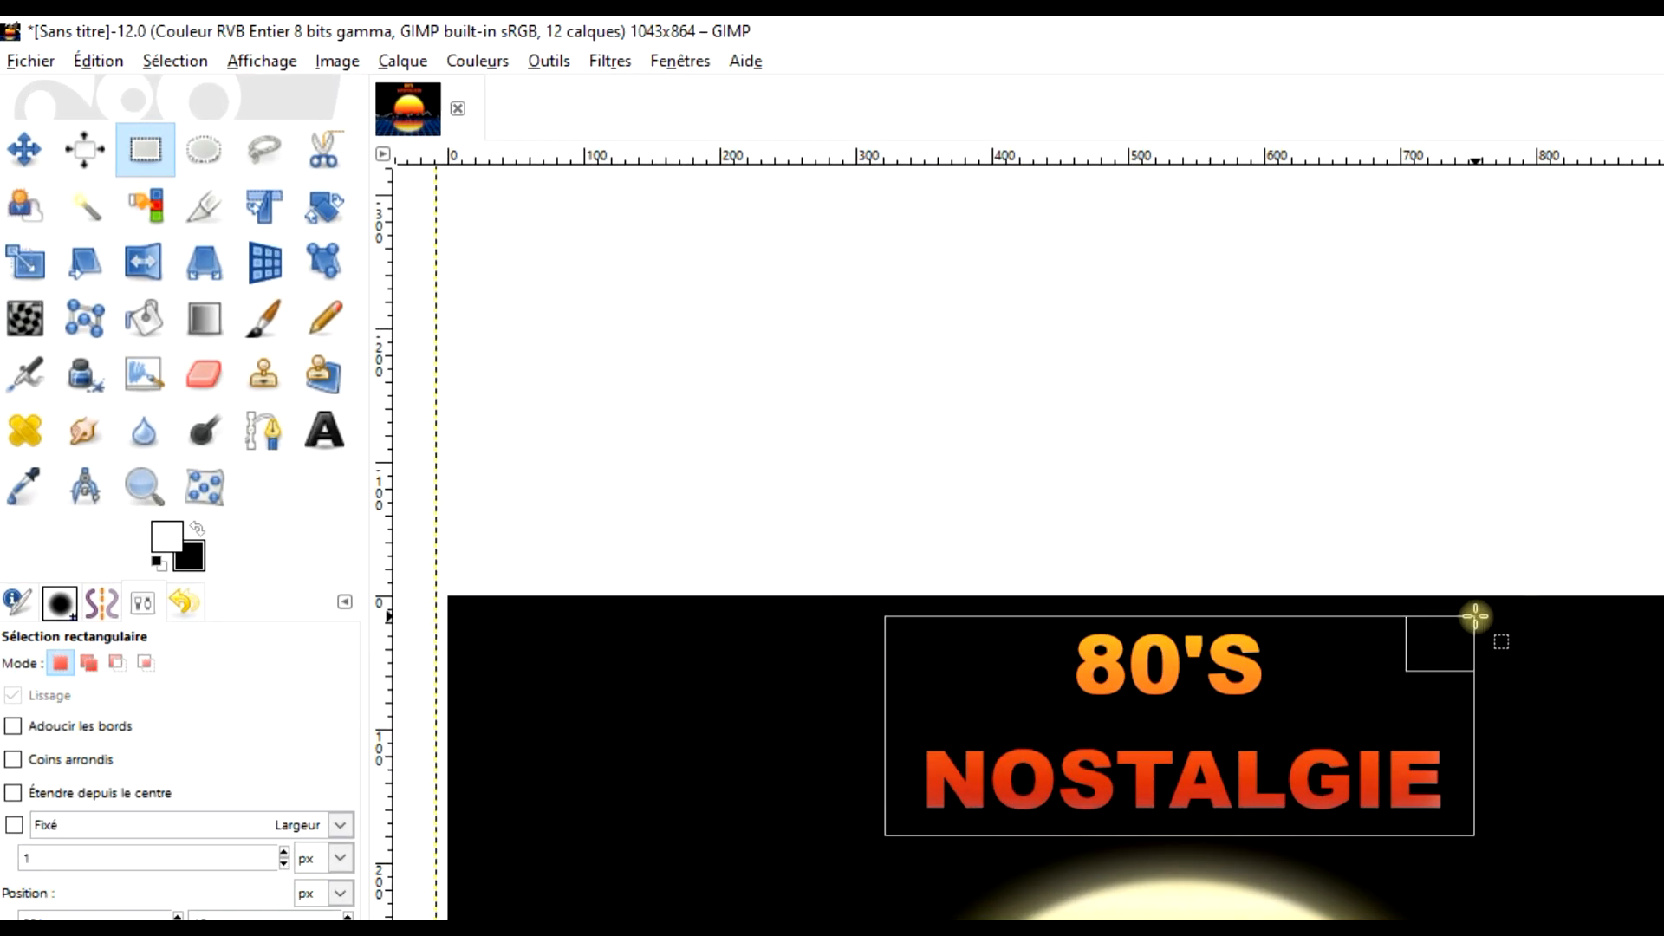
drag(1474, 616, 1473, 614)
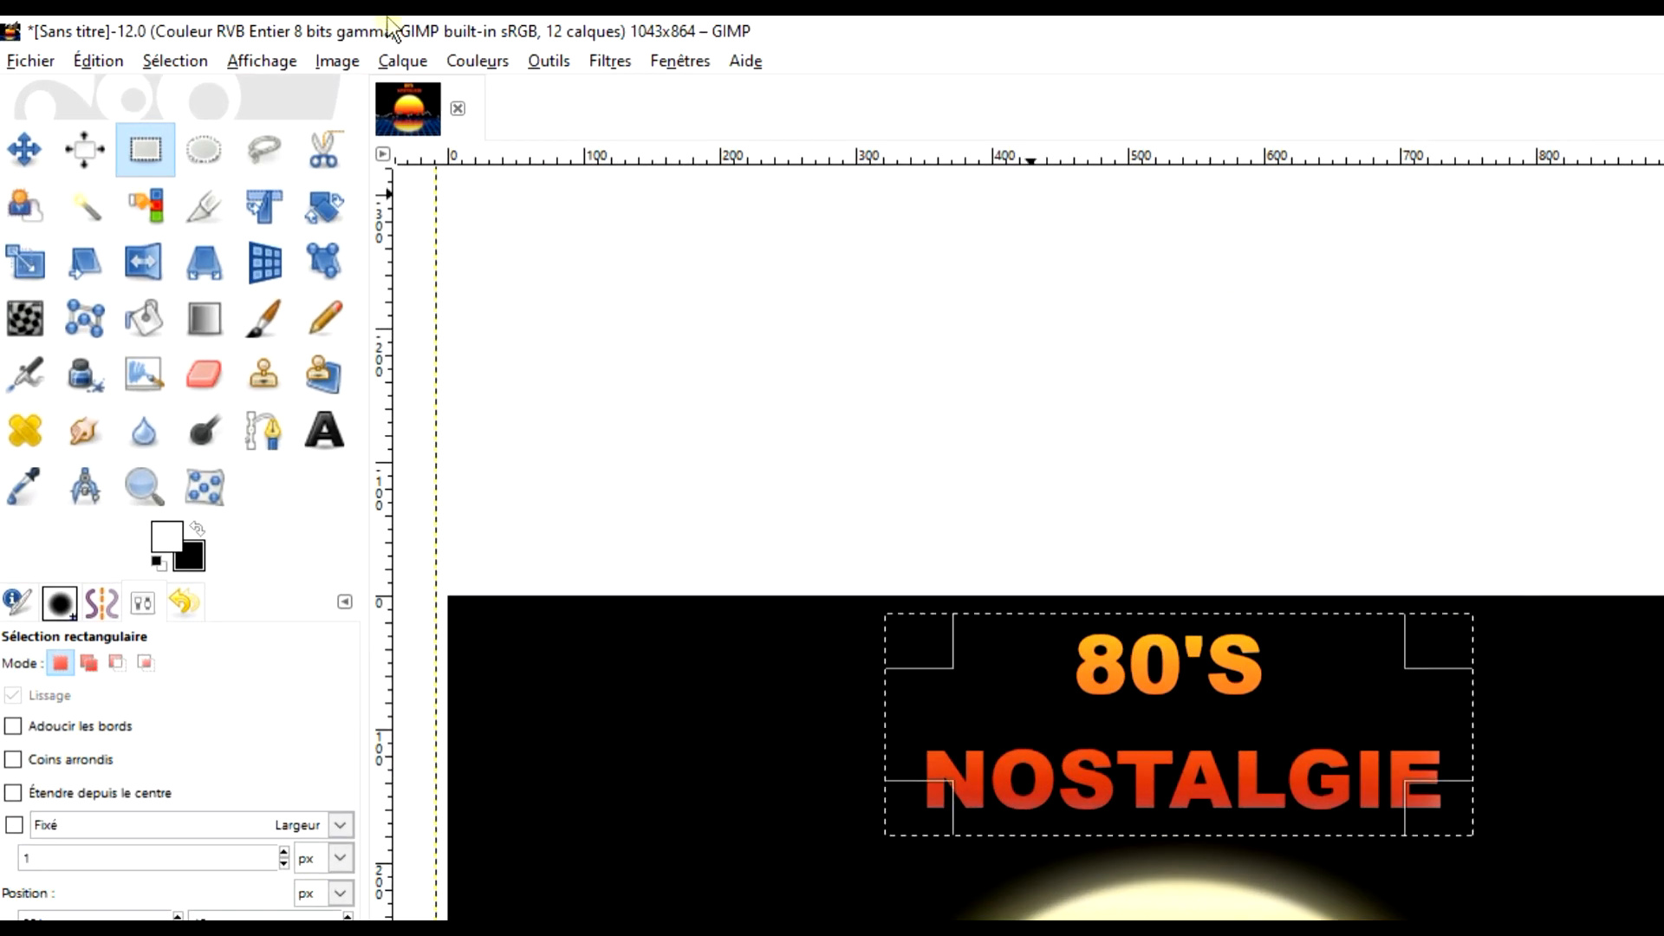
click(389, 62)
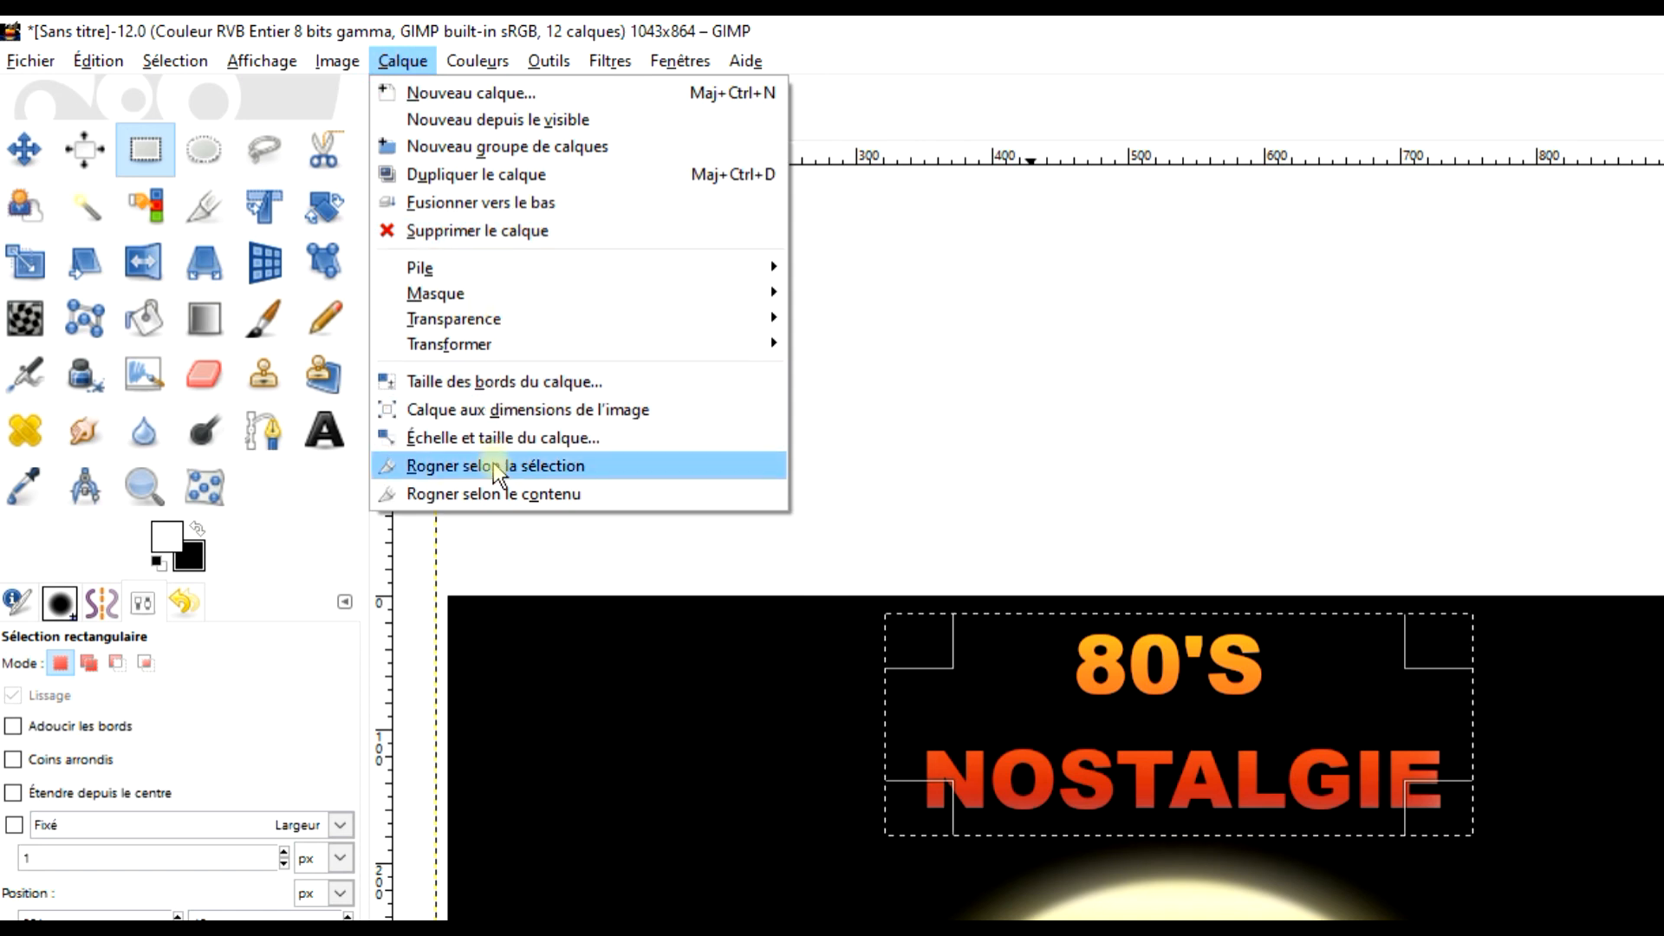
click(492, 465)
Merge the COULEURS layer down into the 80'S title layer
click(1393, 475)
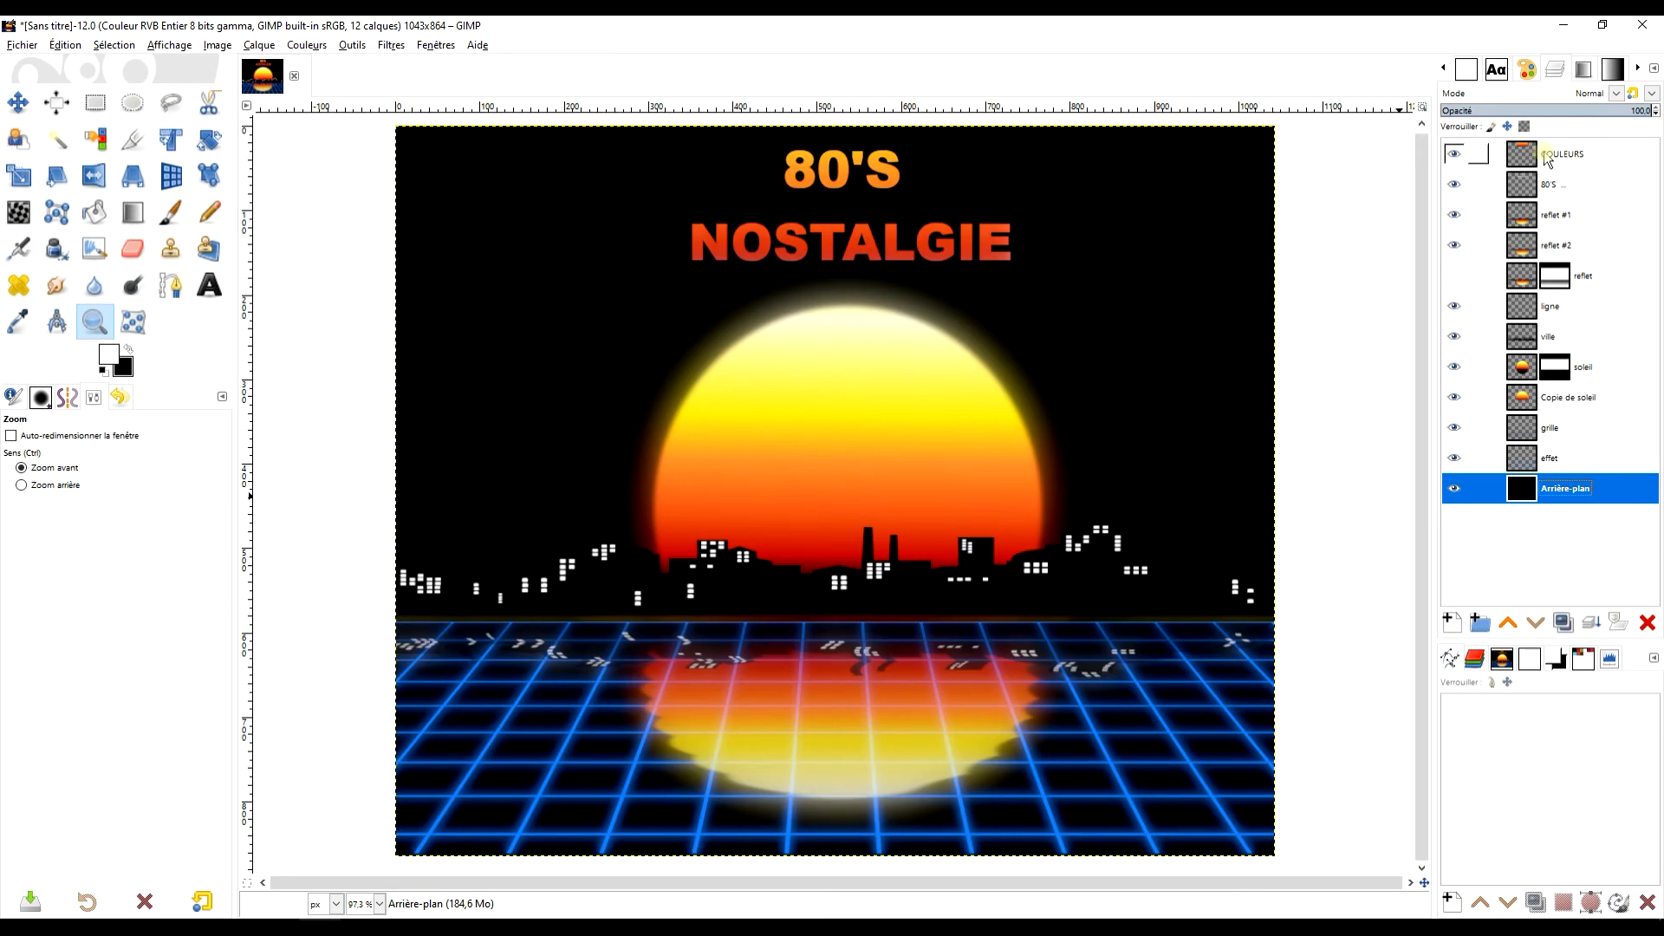
click(1547, 156)
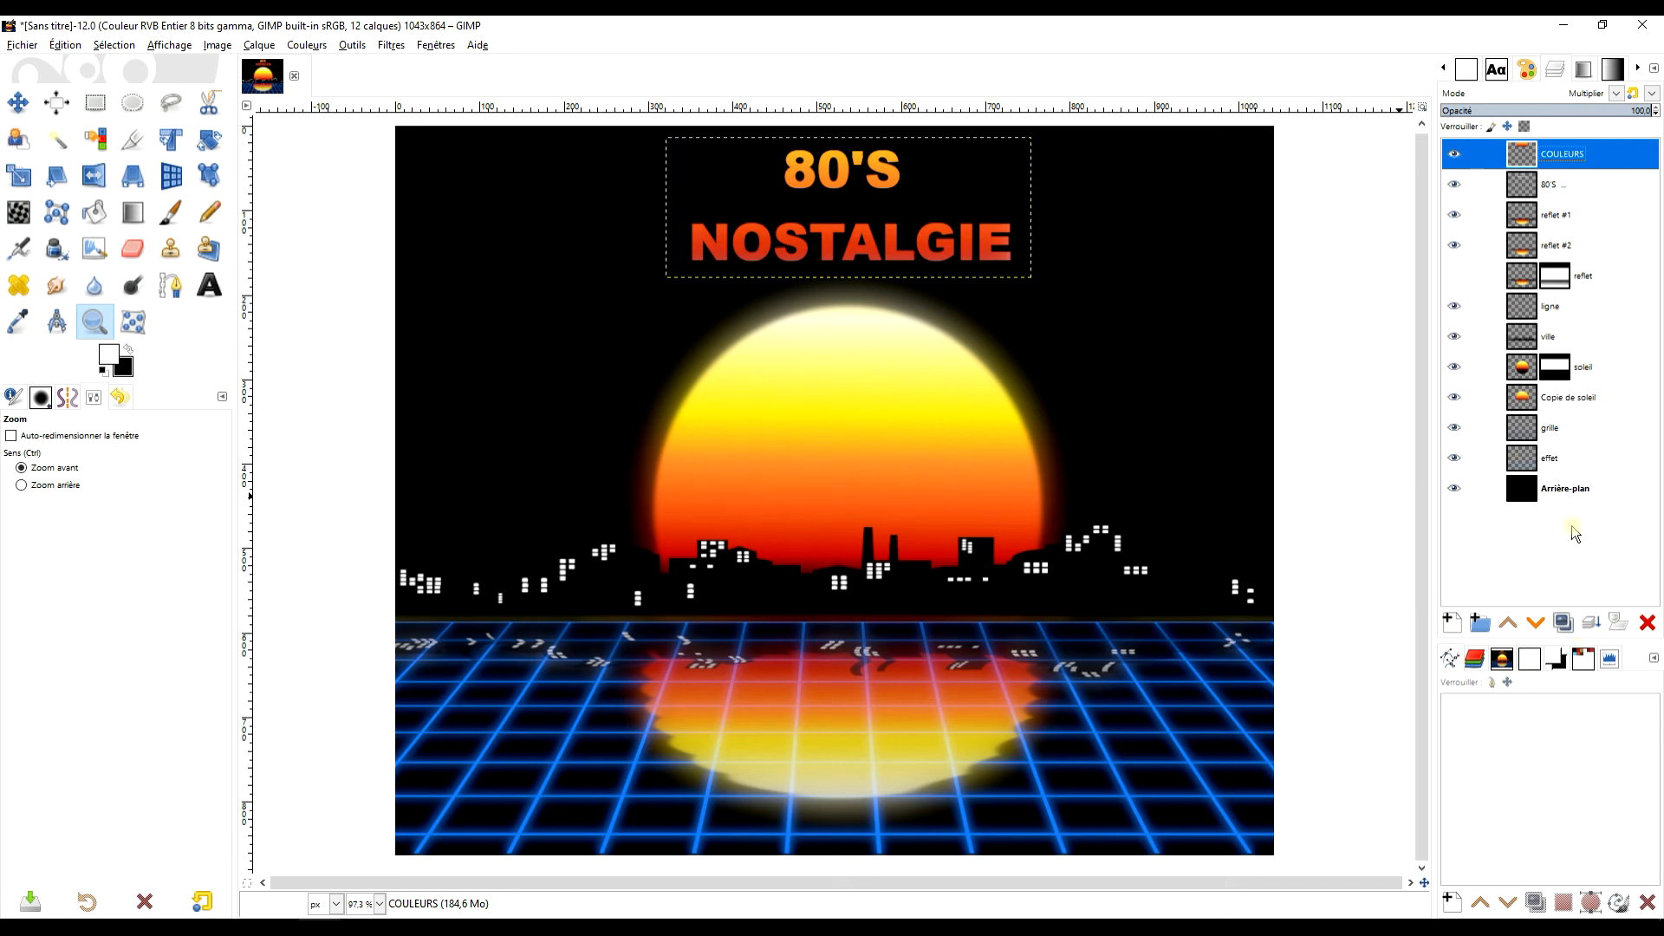
click(1560, 625)
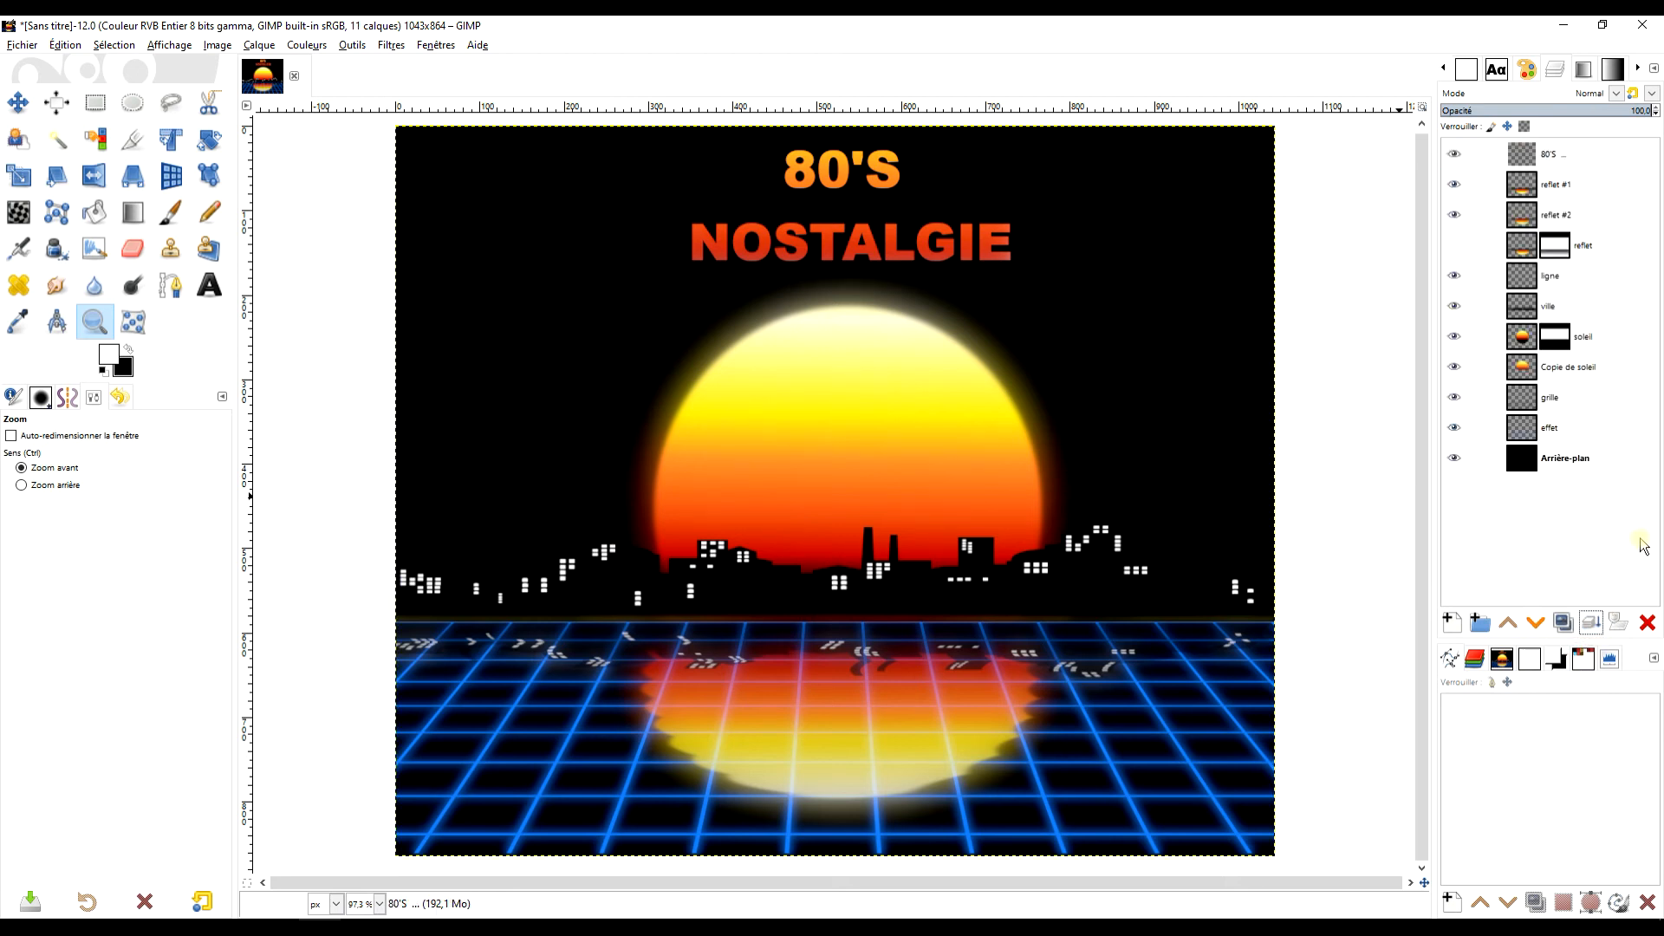
Duplicate the merged 80'S title layer and apply a Gaussian blur with X and Y sizes of 9.48 to the copy
click(1561, 625)
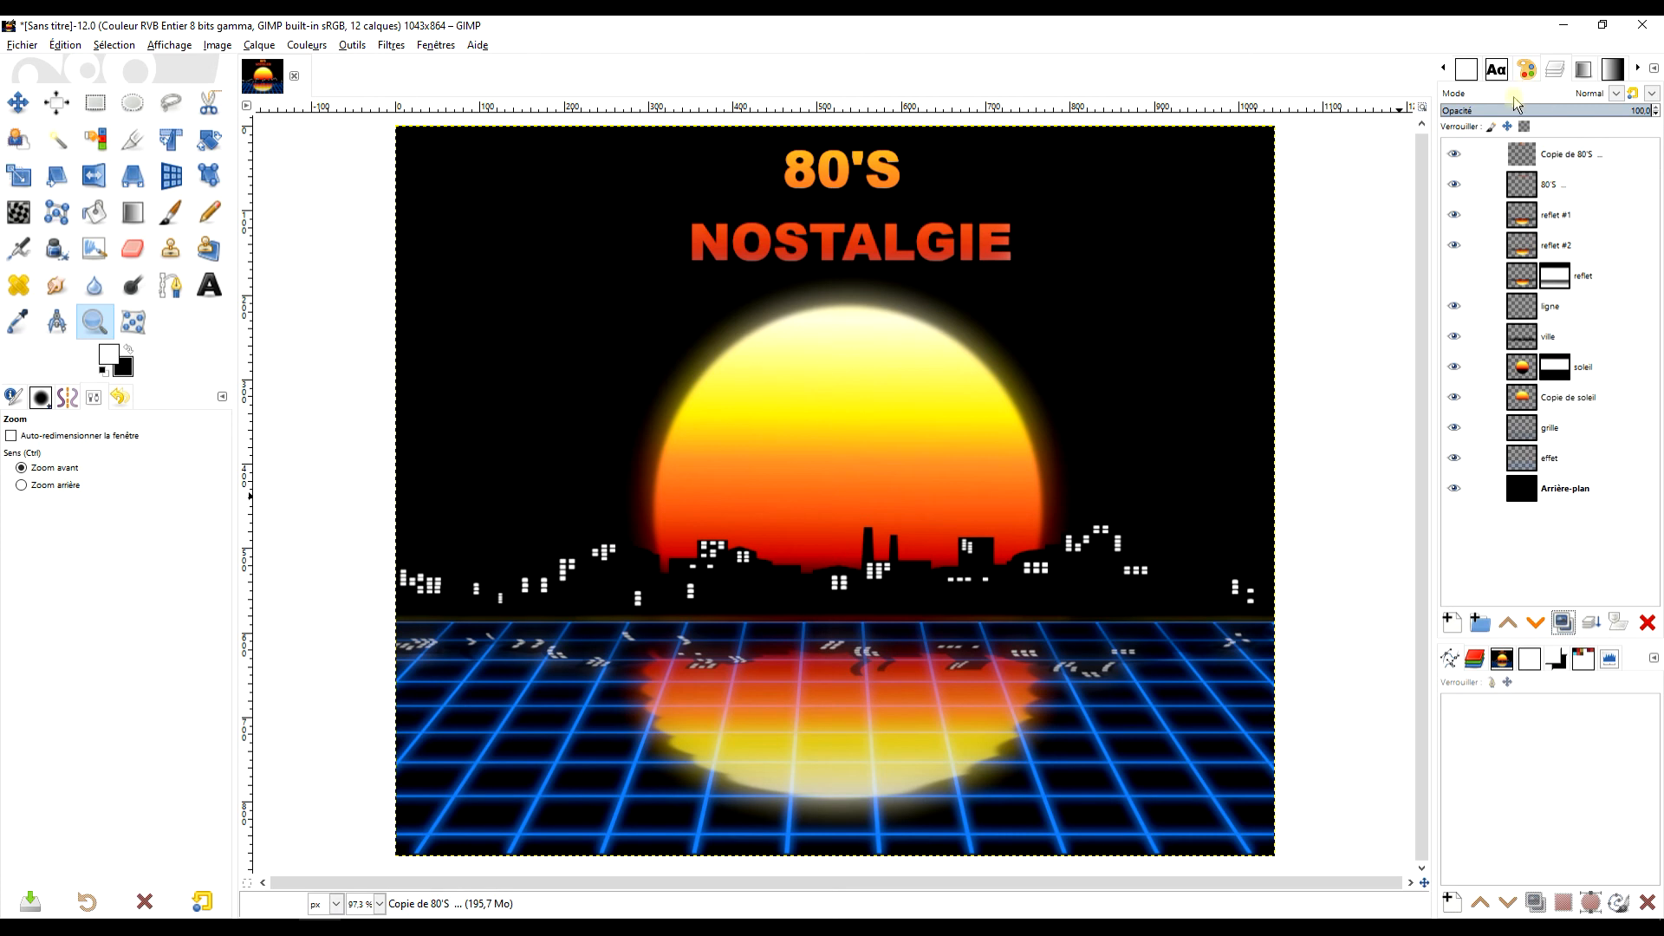
click(392, 47)
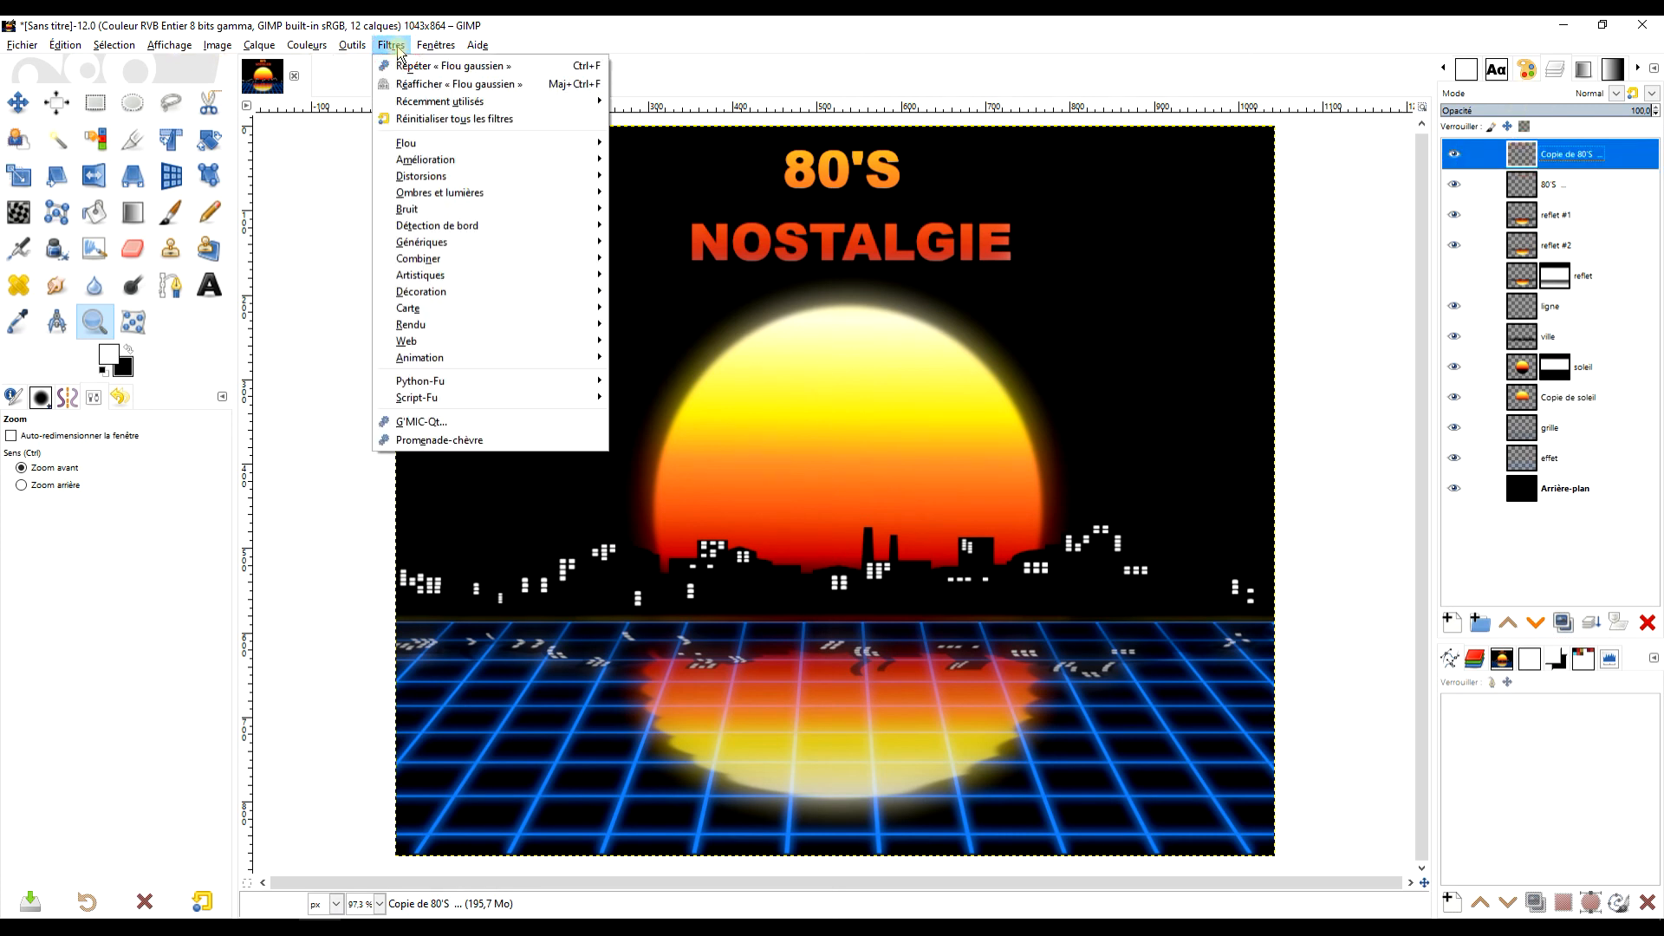
mouse_move(465, 143)
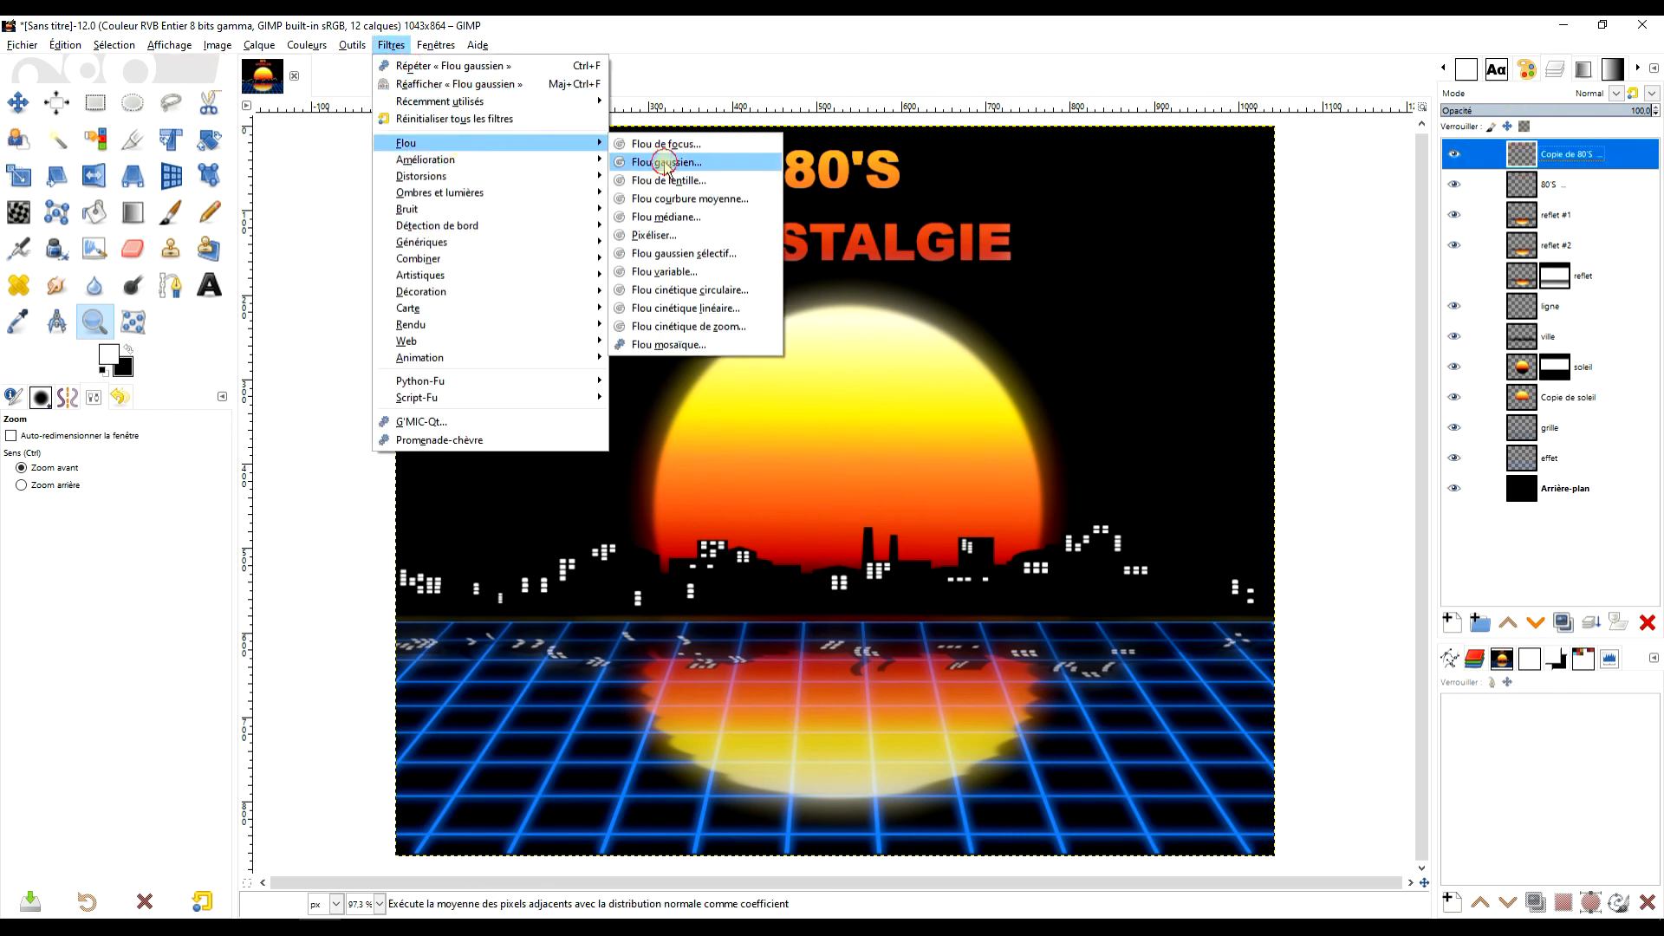
click(663, 162)
click(894, 645)
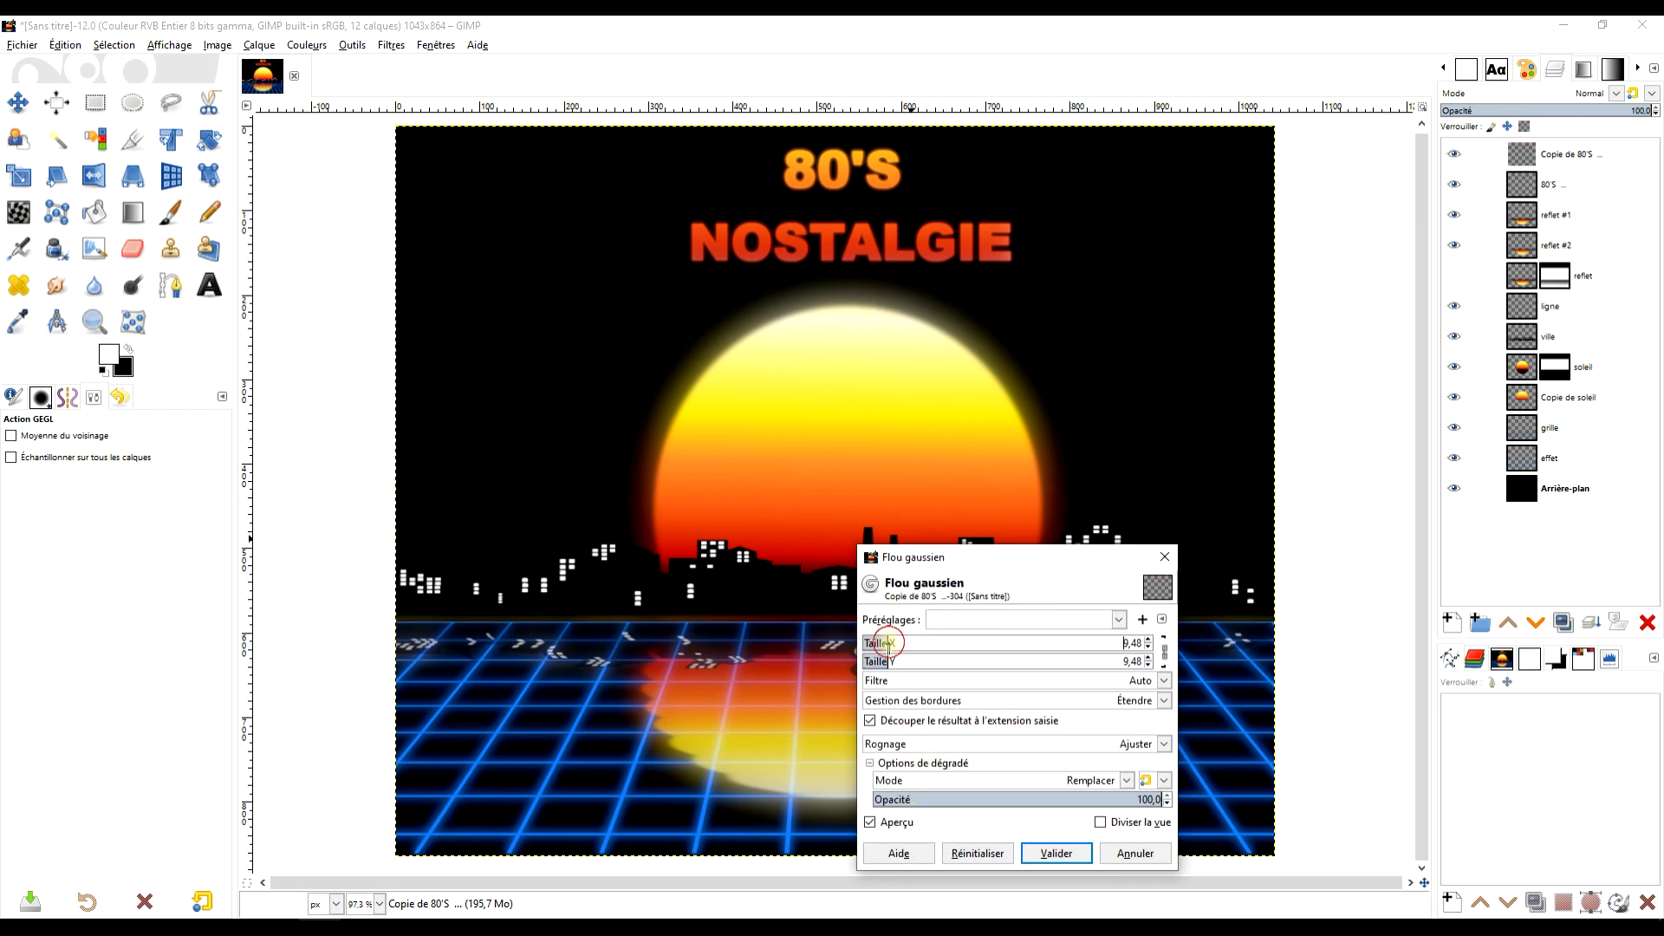
click(1056, 853)
Place the blurred Copie de 80'S layer beneath the 80'S layer and reduce its opacity to about 22.1
click(1534, 623)
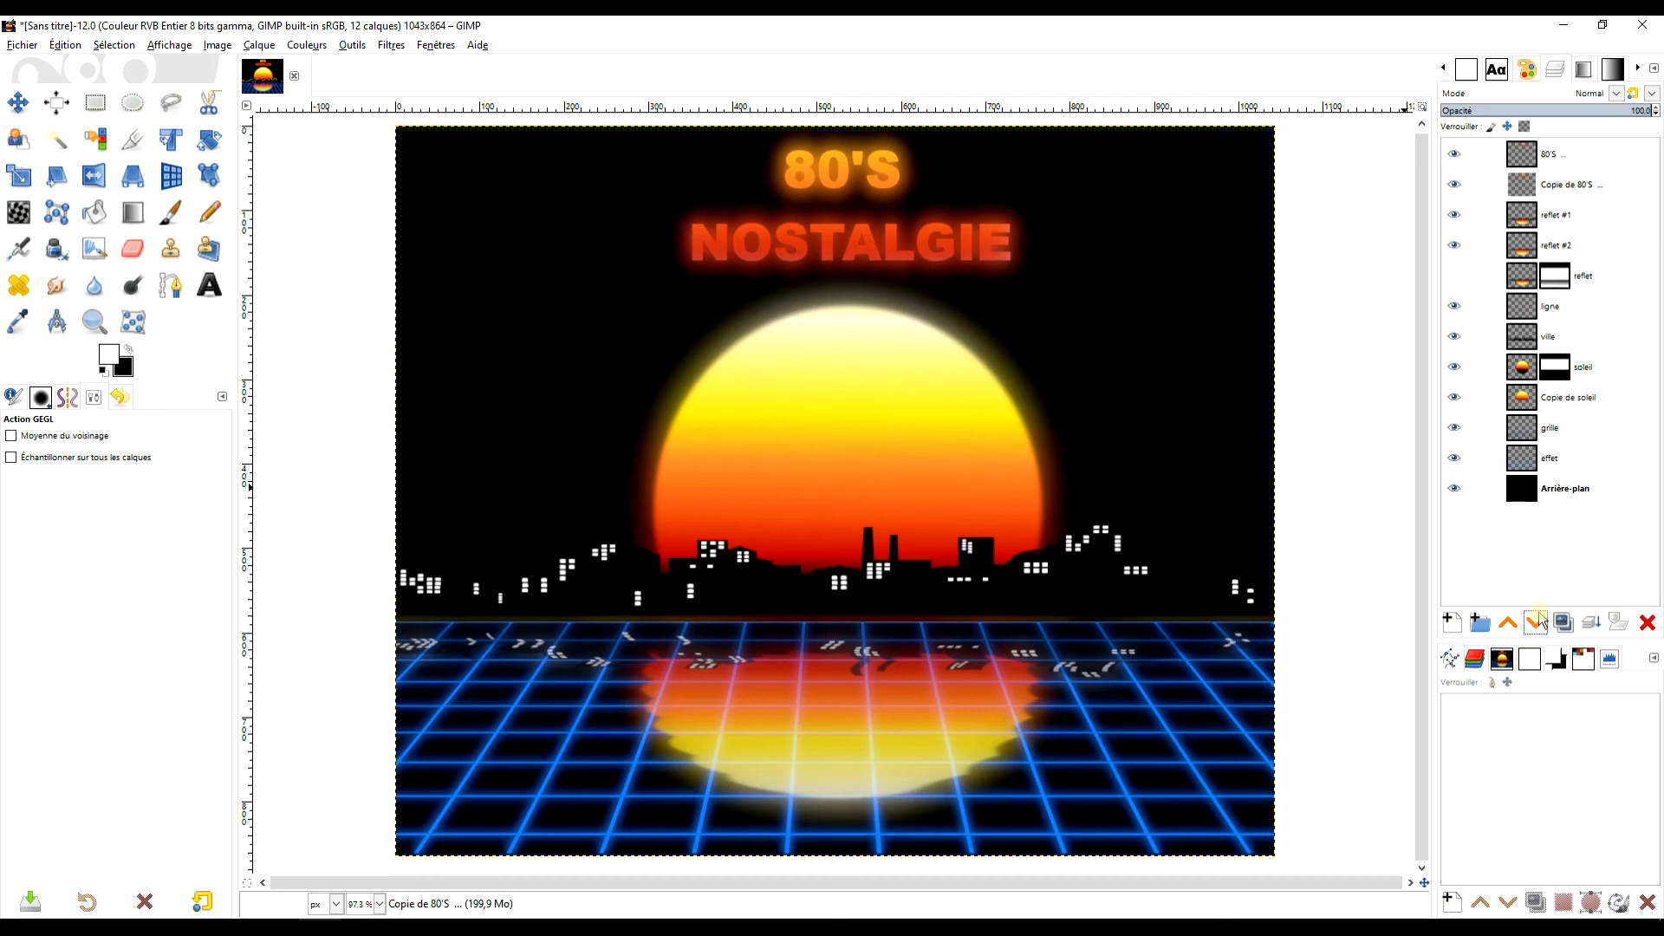
click(1579, 110)
drag(1545, 112, 1522, 110)
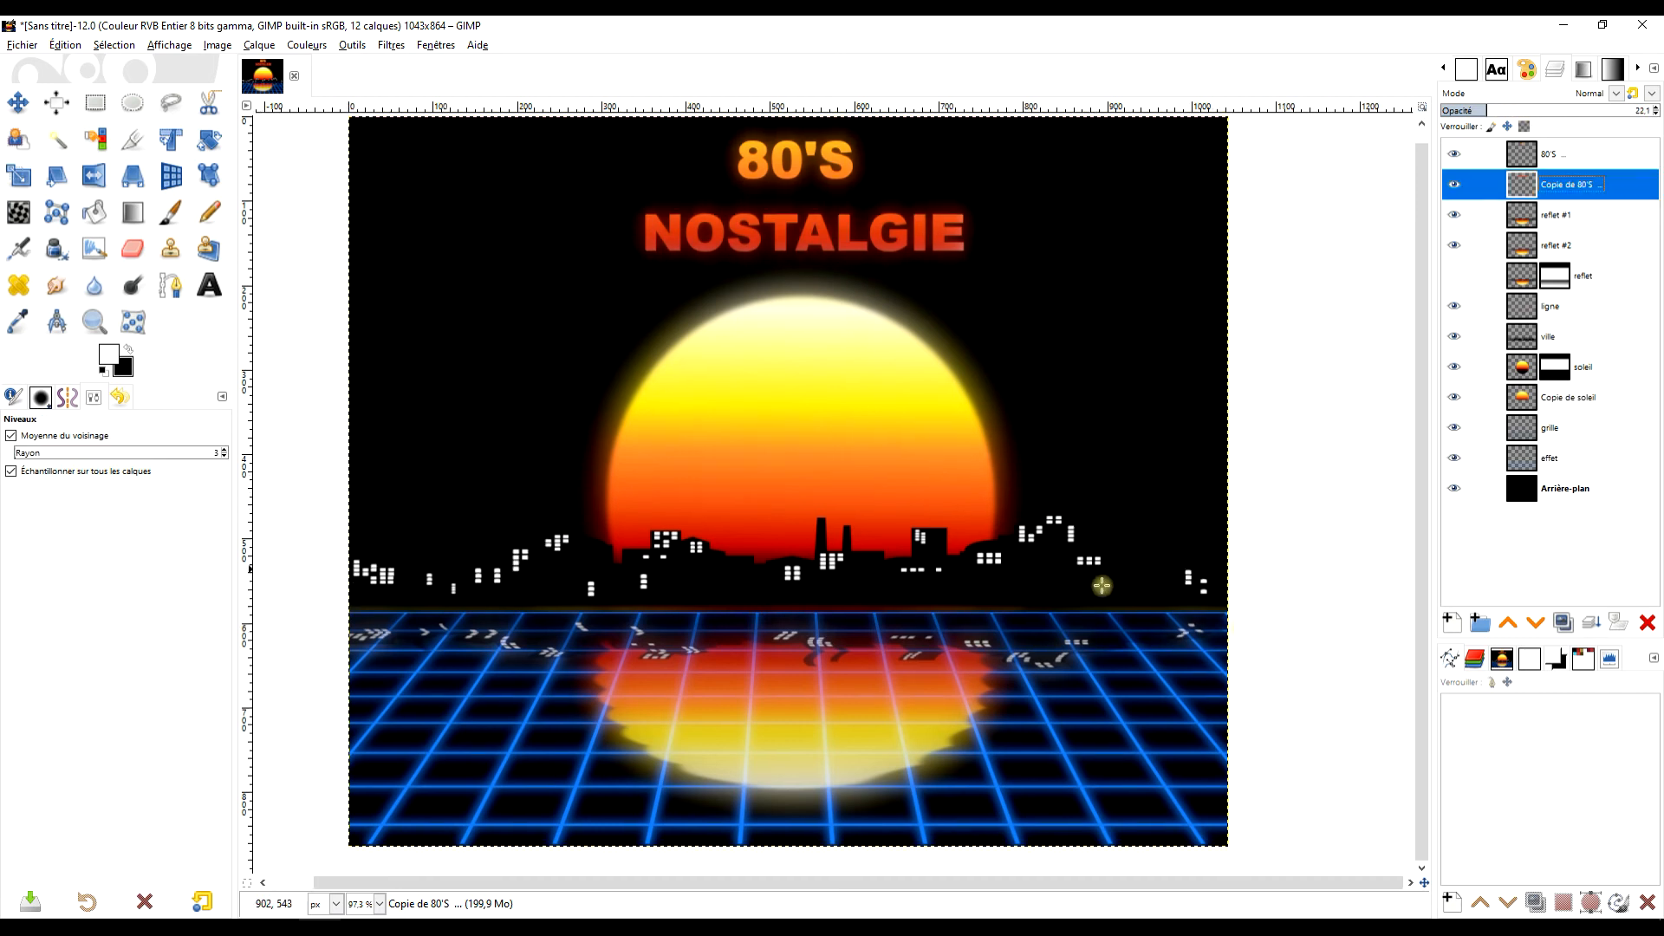
click(1094, 595)
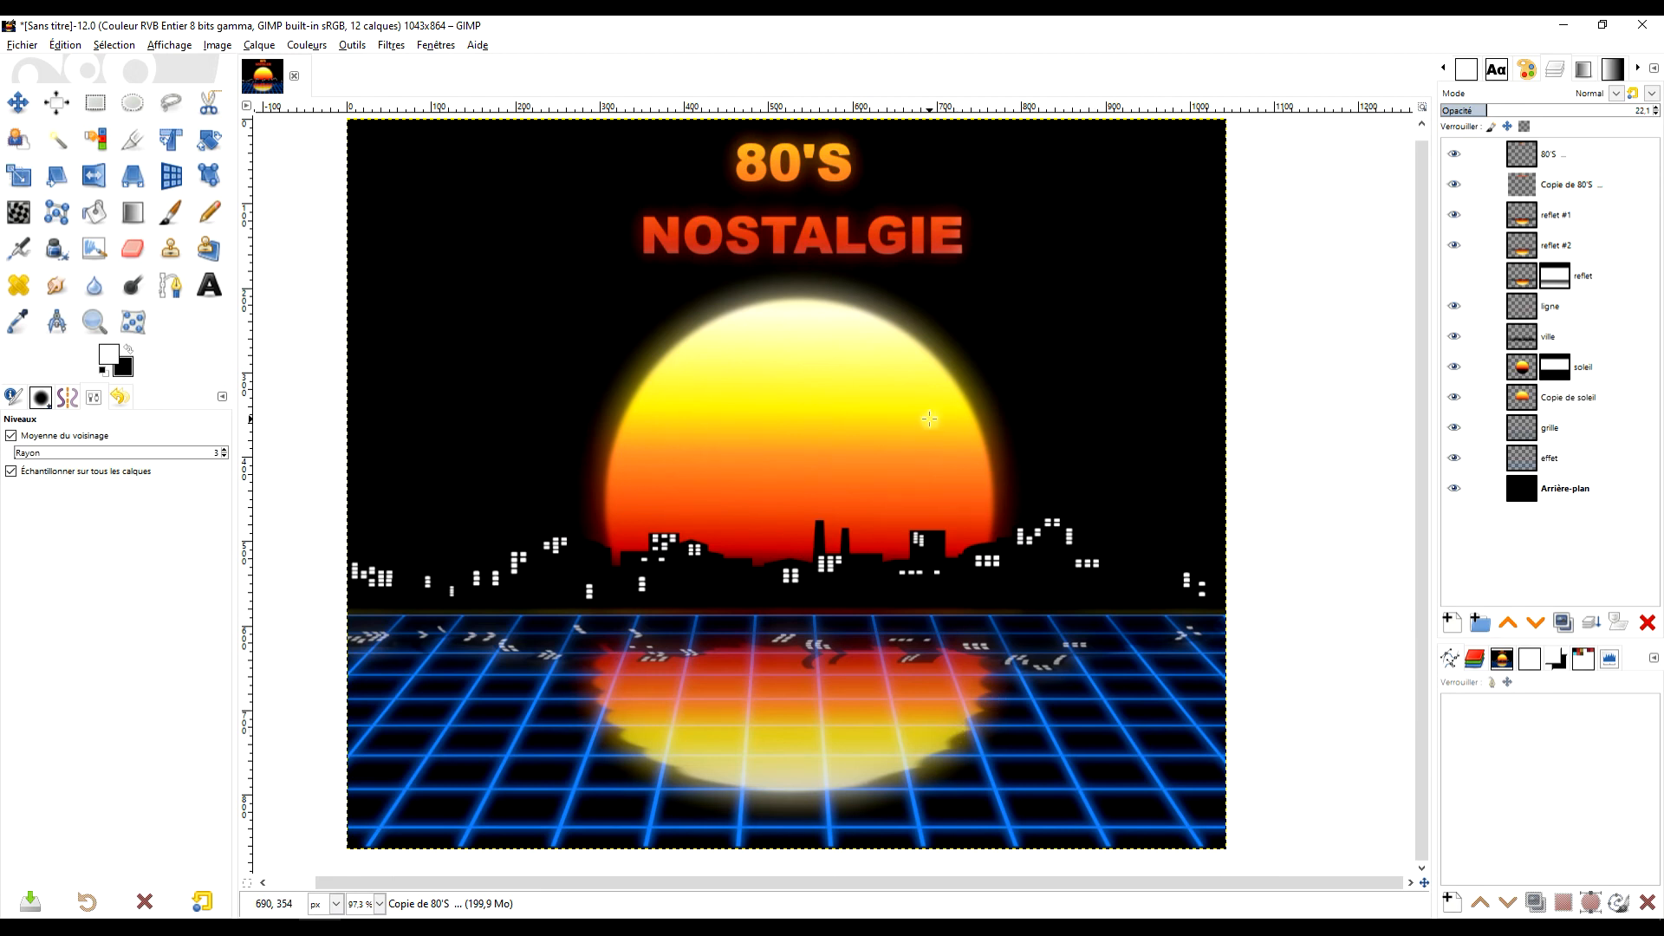
Compare the title with the 80'S layer hidden and shown
click(1560, 163)
click(1455, 154)
click(1455, 154)
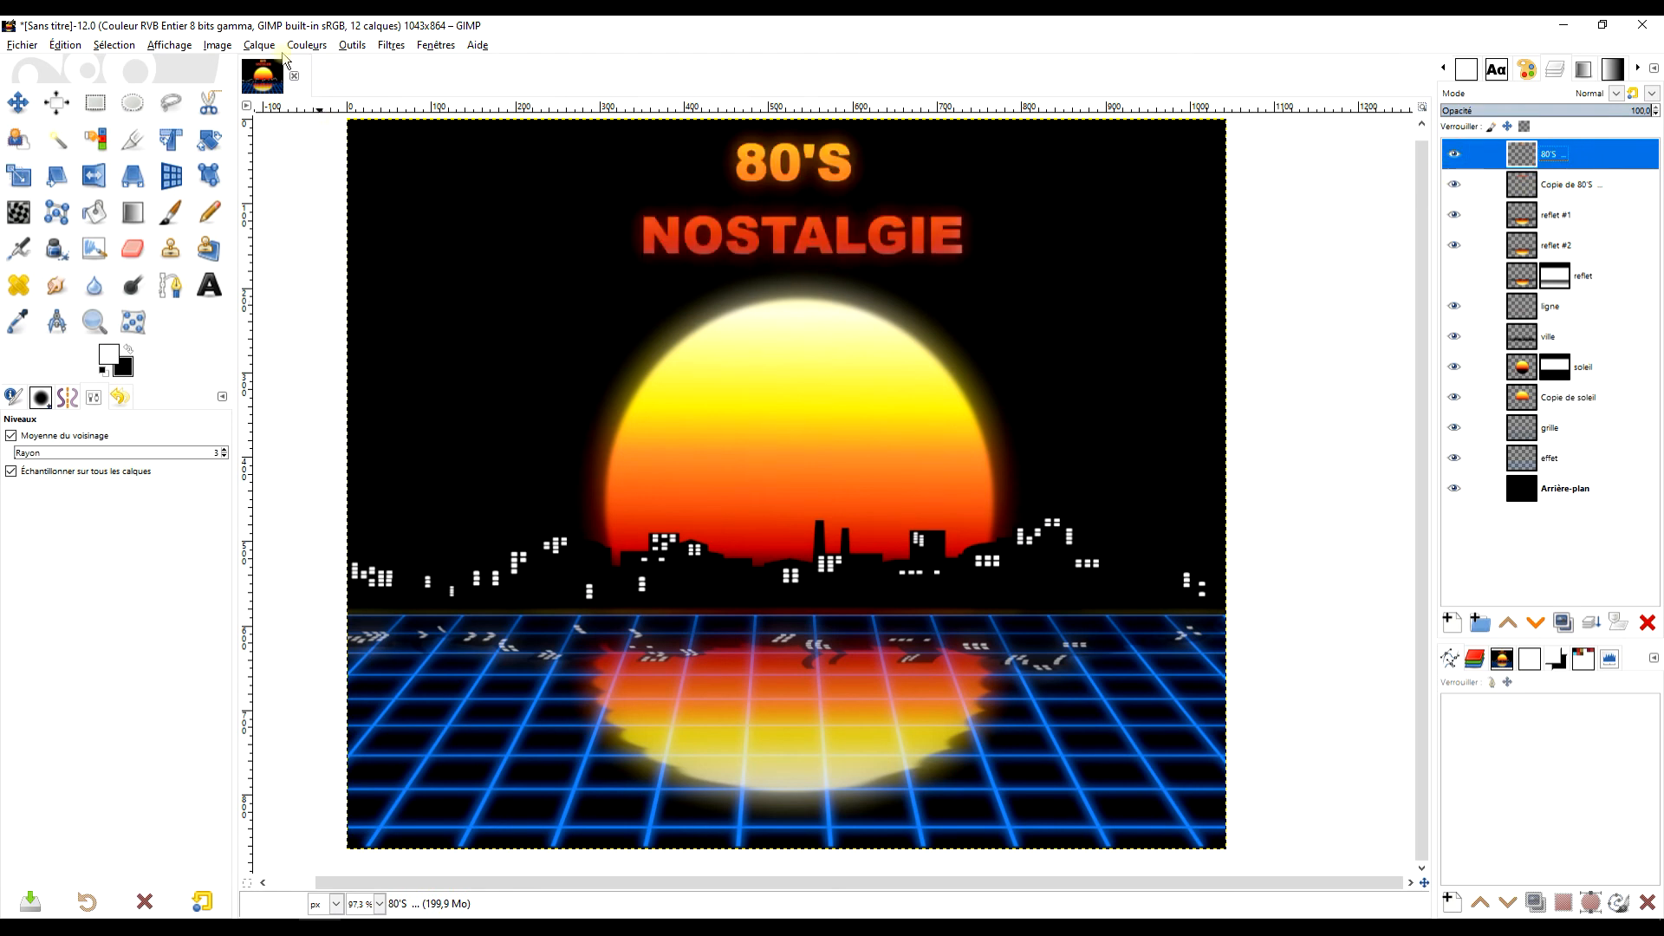
Brighten the 80'S title layer with Curves, raising a point on the value curve to input 153, output 251
click(260, 45)
mouse_move(307, 45)
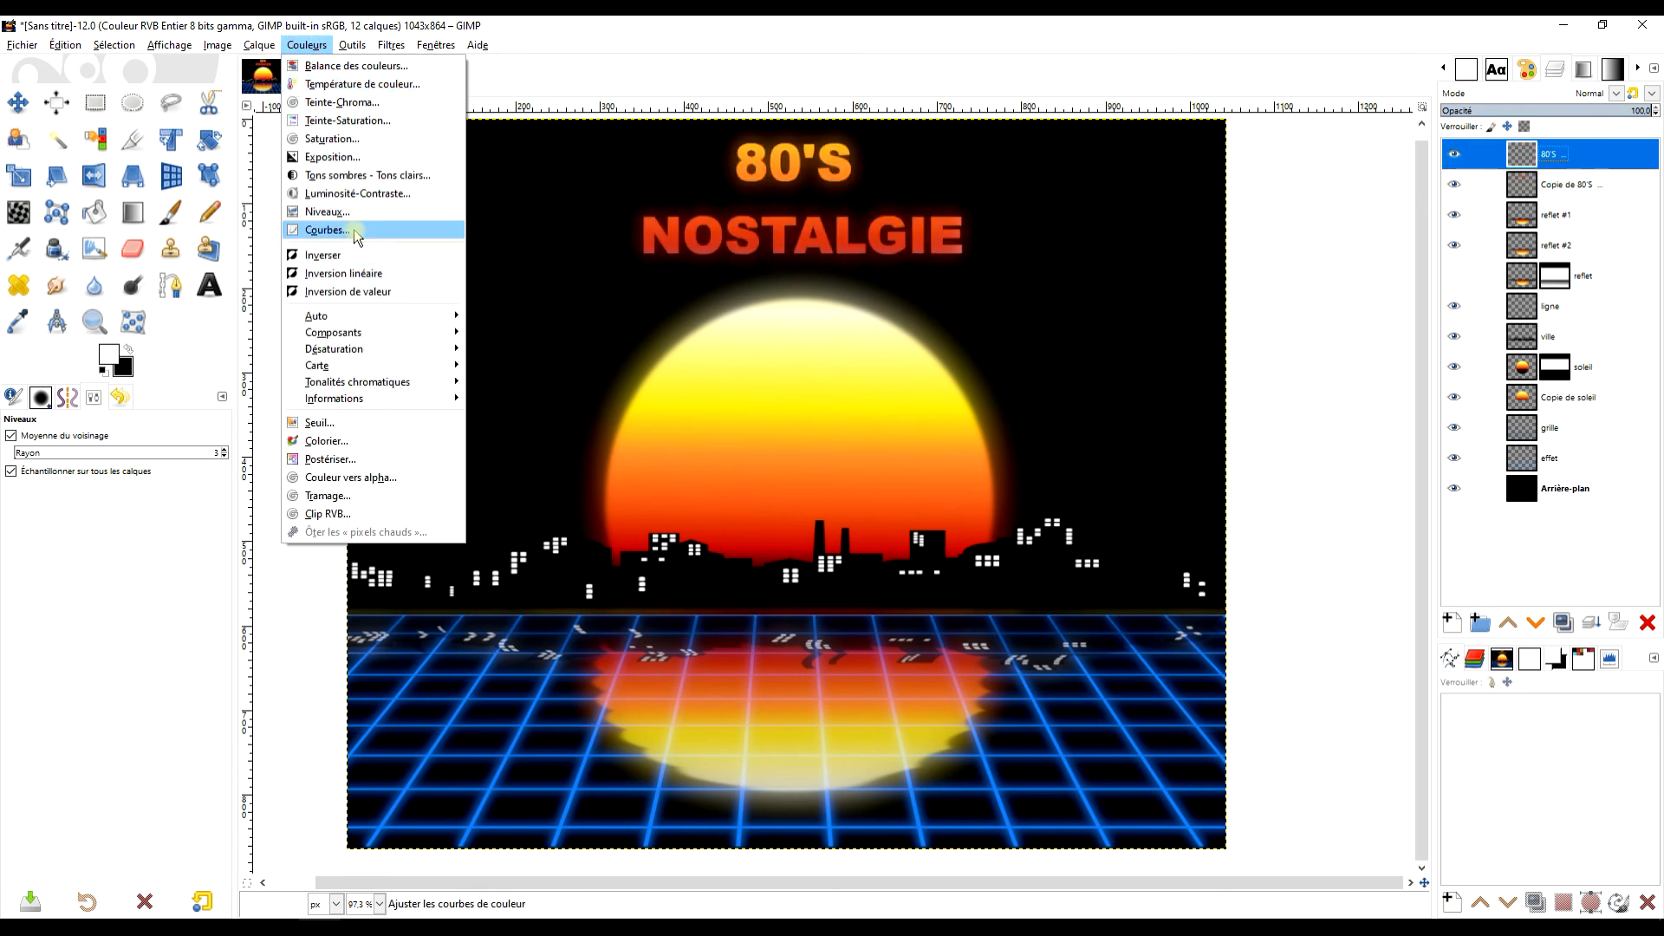
click(328, 231)
drag(238, 251, 207, 190)
click(206, 544)
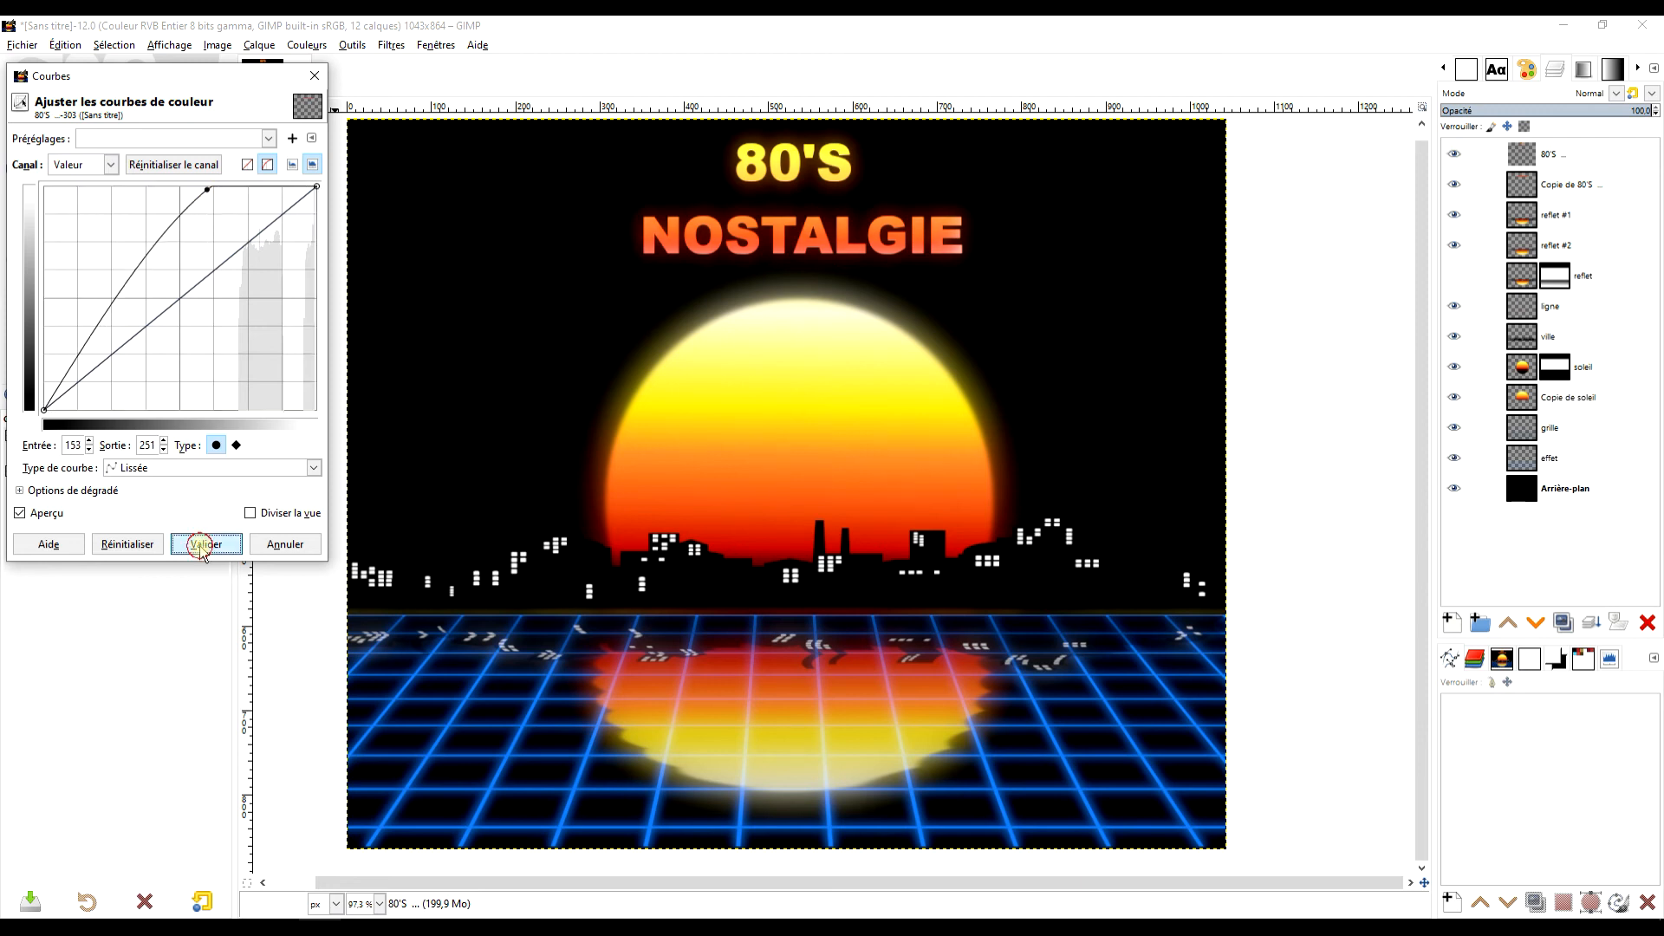
Duplicate the ville layer and sample the sun's bright yellow as the foreground colour
click(1560, 336)
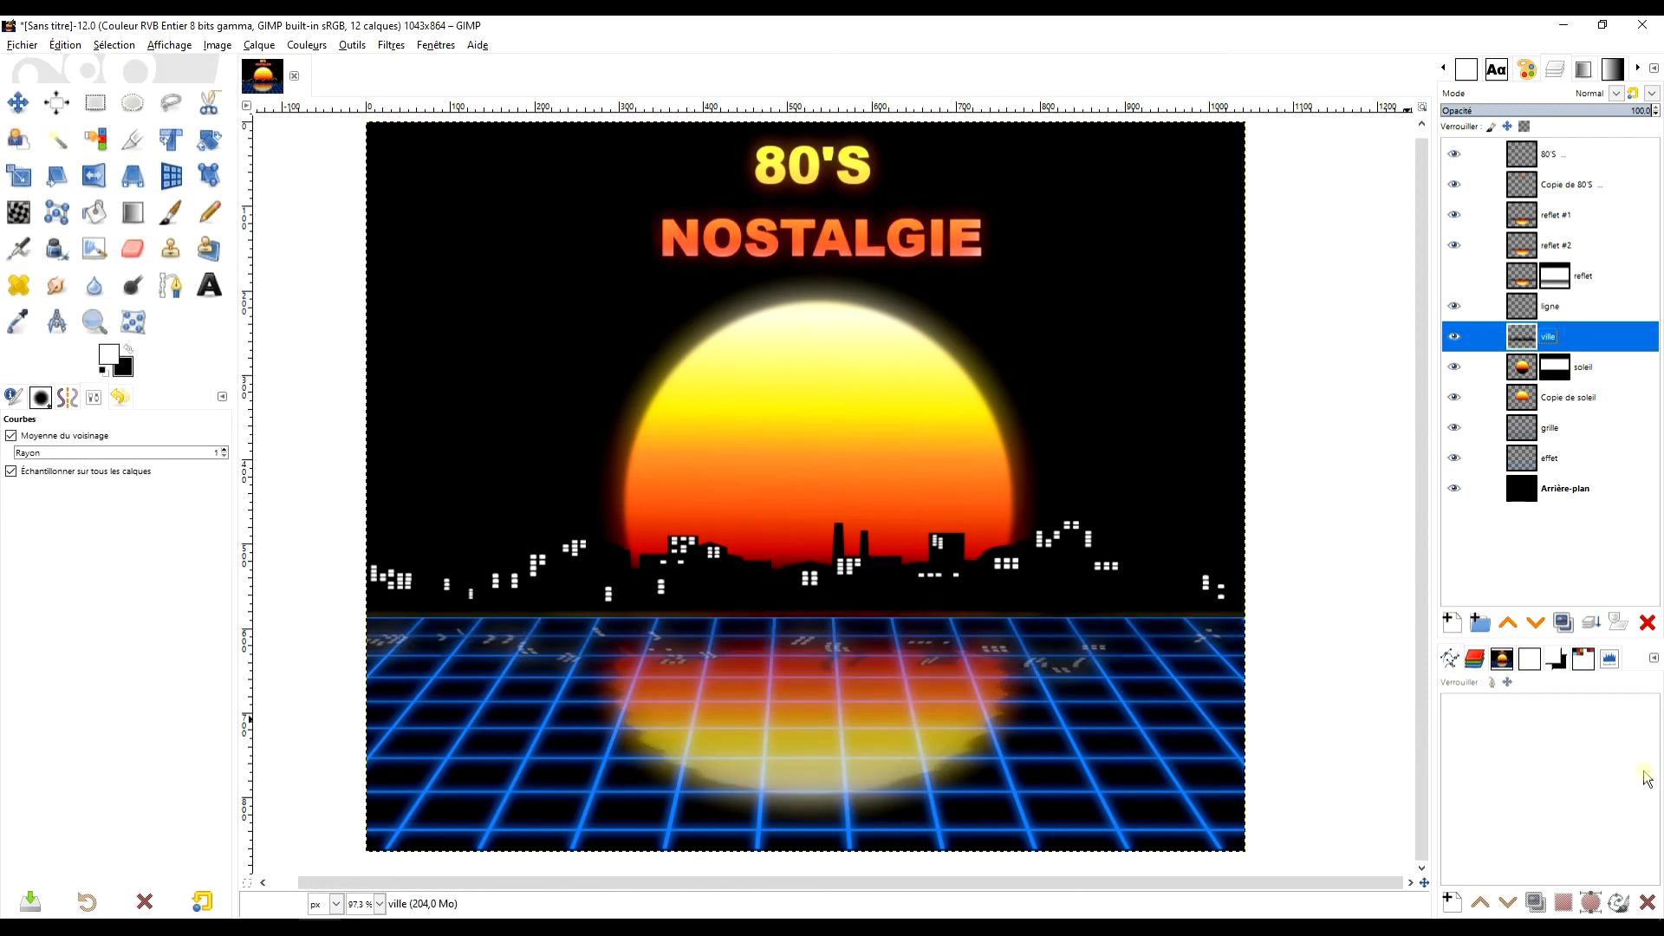
click(1561, 623)
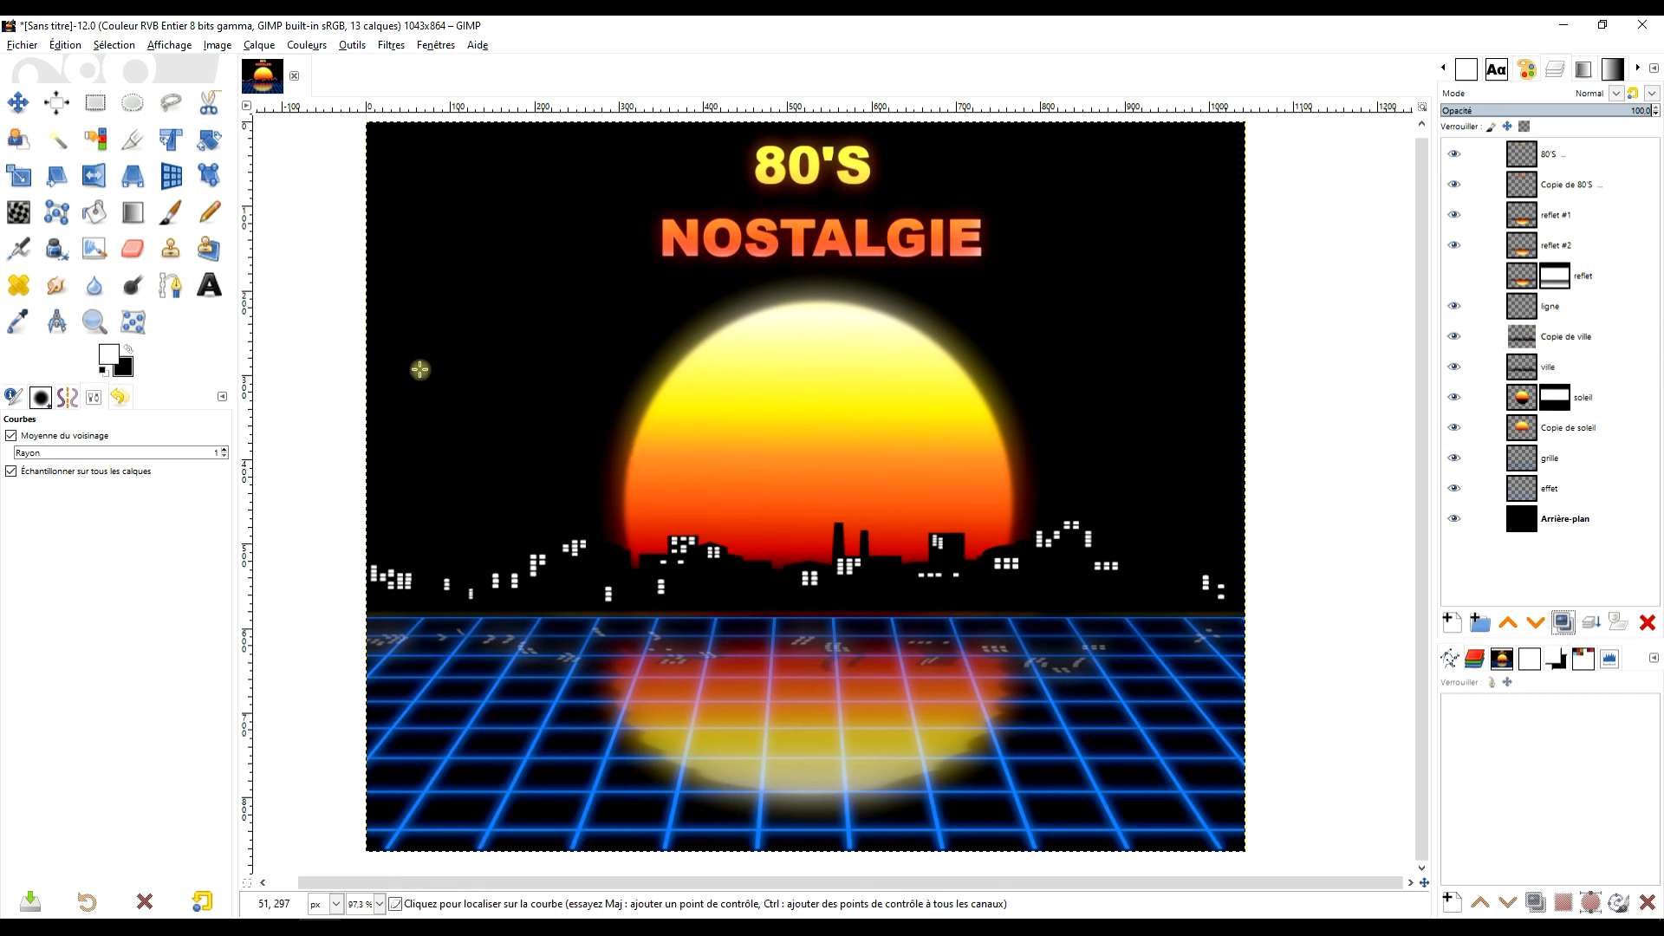
click(18, 322)
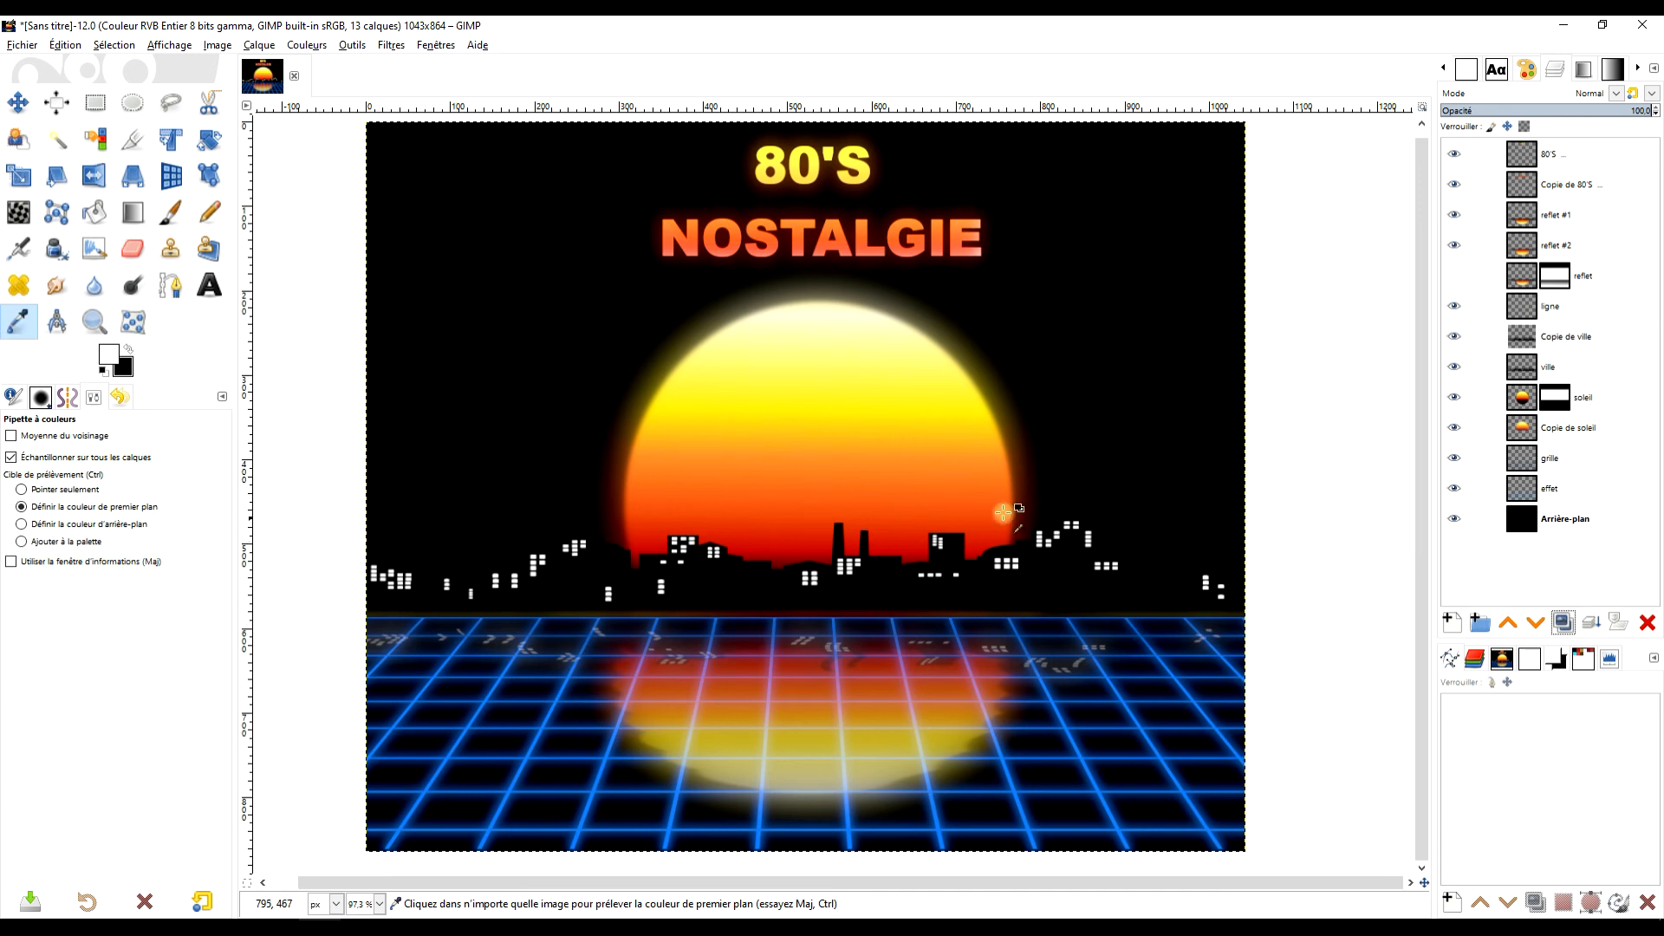
click(926, 413)
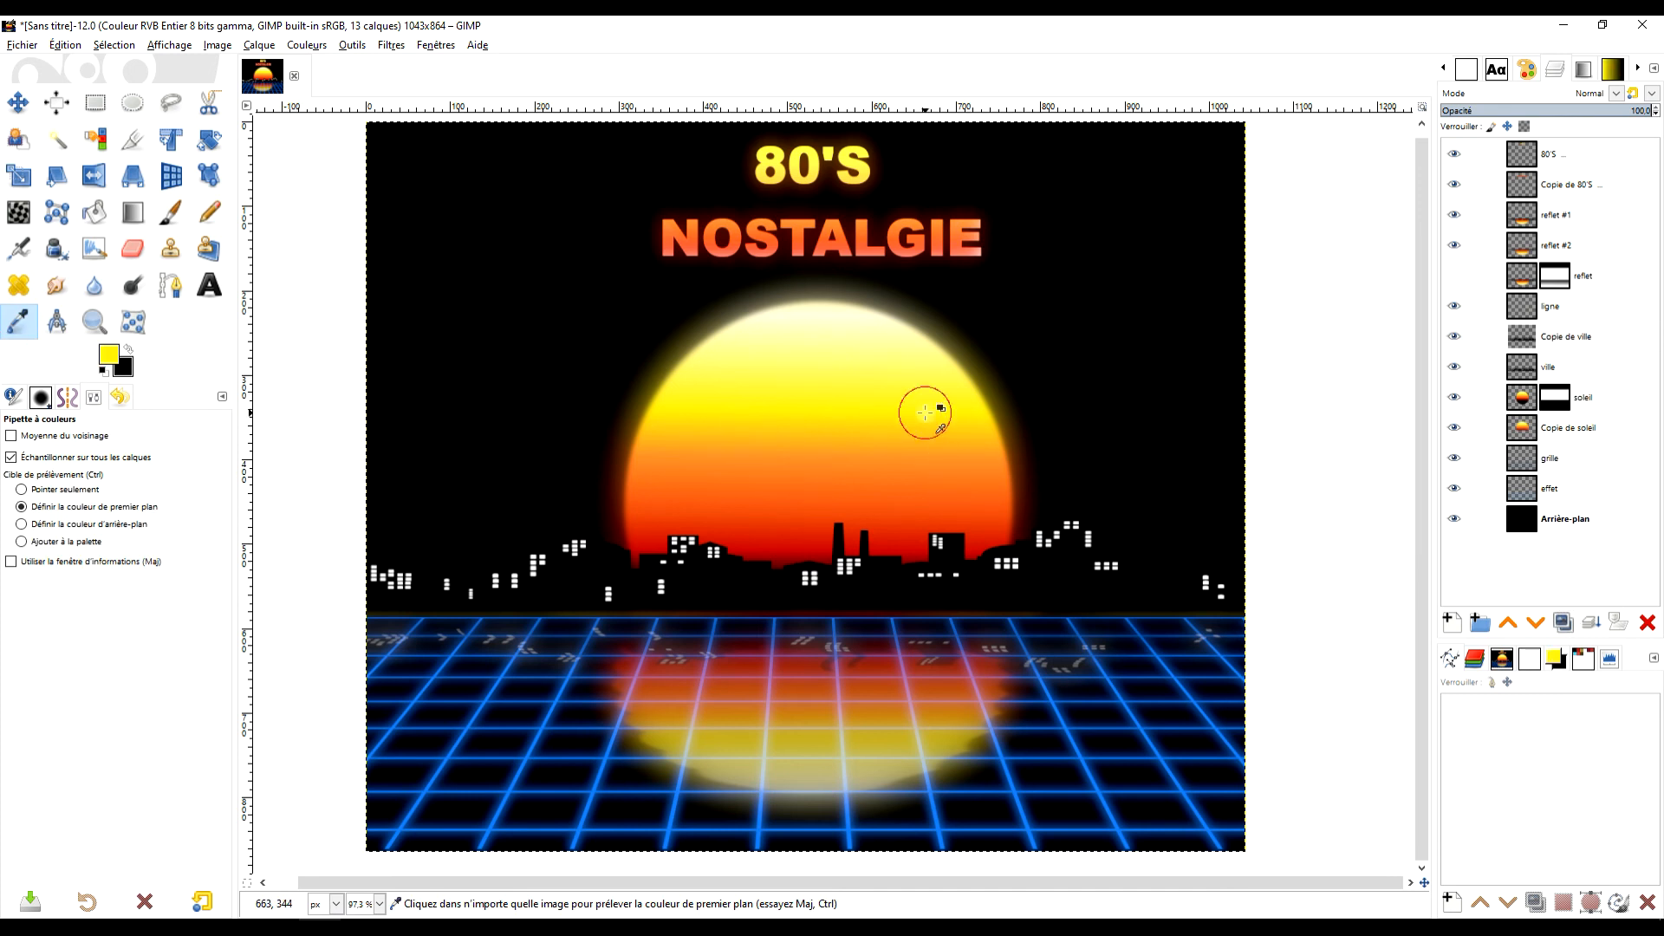
Select the opaque area of the Copie de ville layer from its alpha and fill the skyline silhouette with the sampled yellow
click(1523, 338)
right_click(1518, 340)
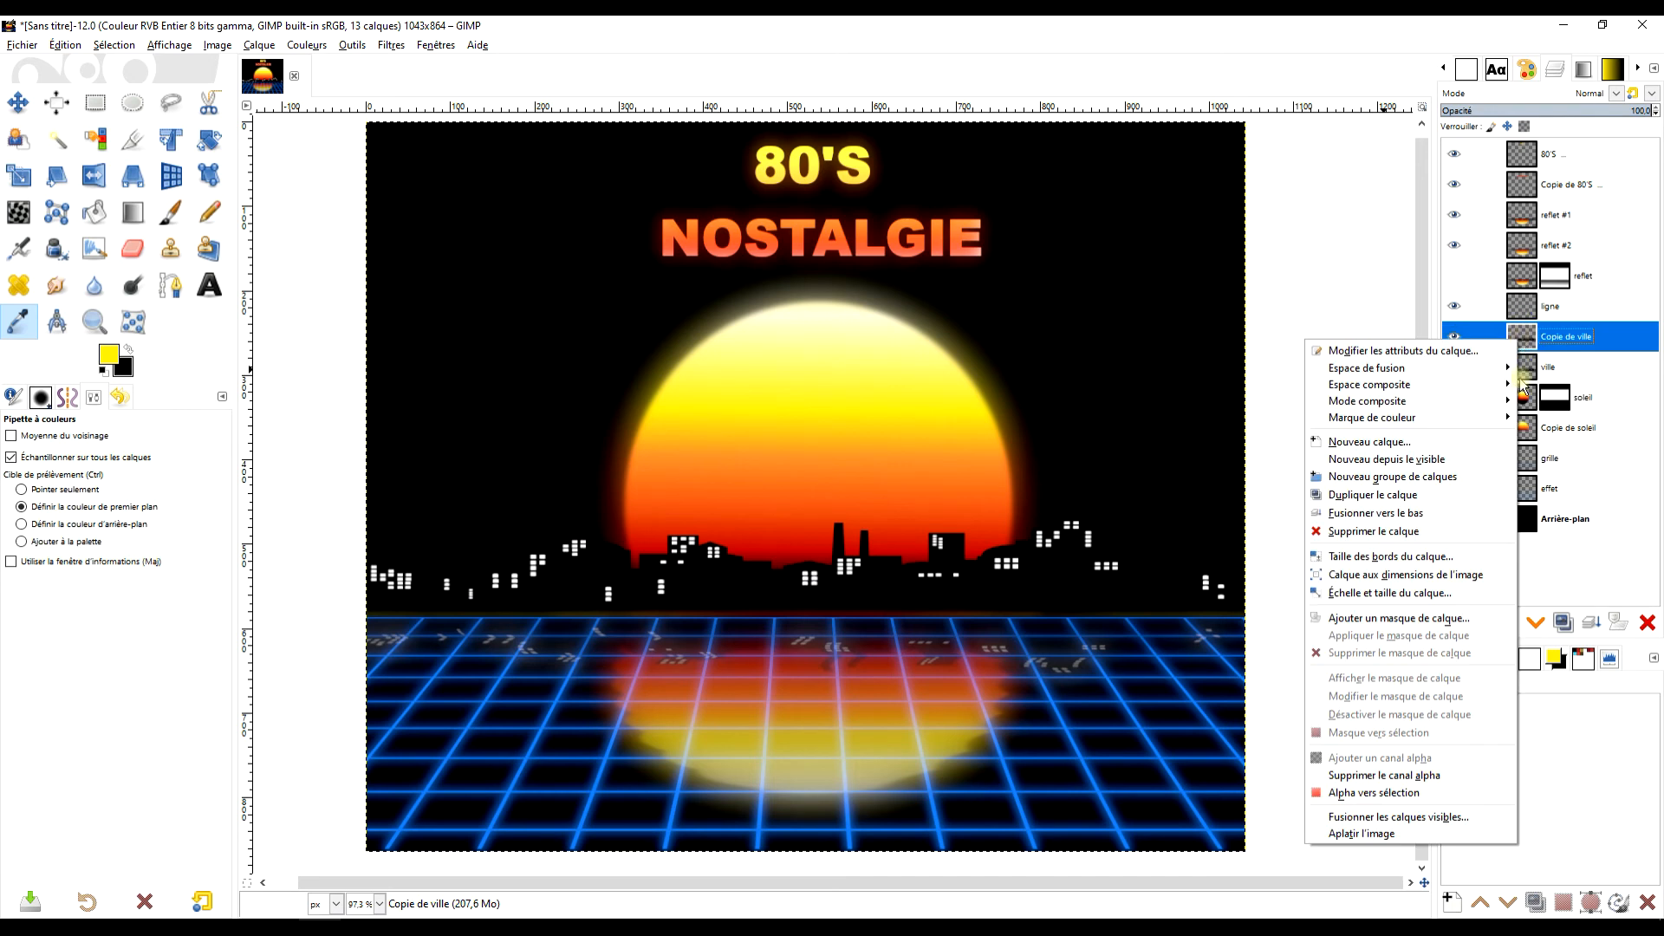
click(1387, 792)
drag(118, 359, 778, 579)
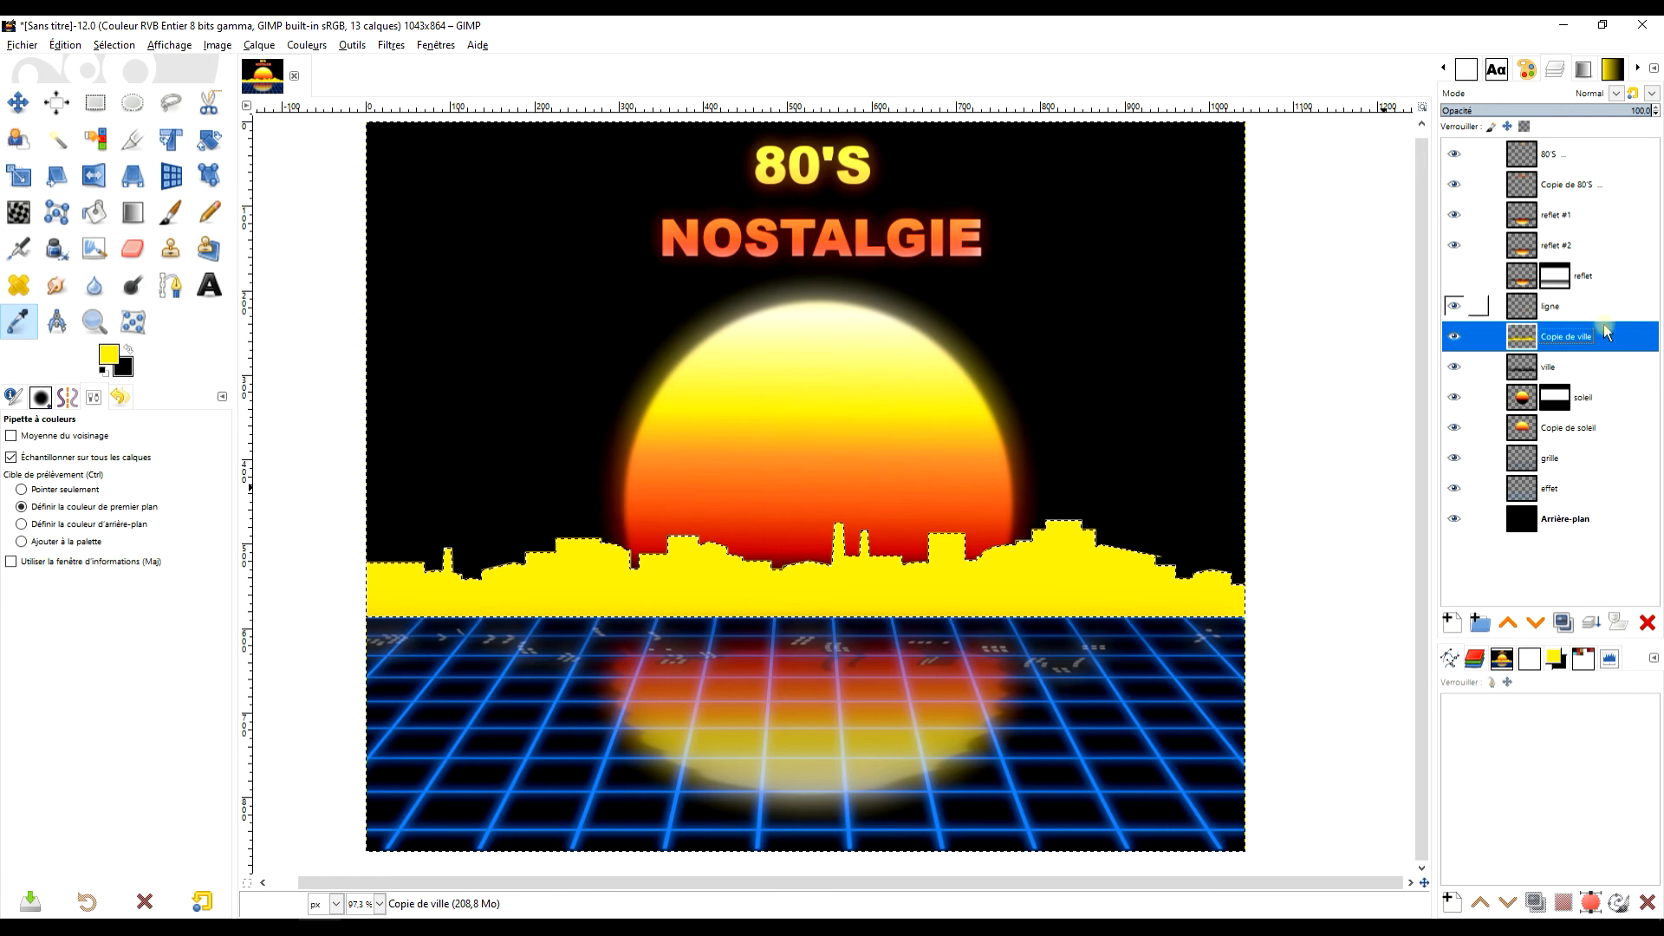
Place Copie de ville beneath the ville layer, apply a Gaussian blur with X and Y sizes of 5.78, and clear the selection
click(1534, 624)
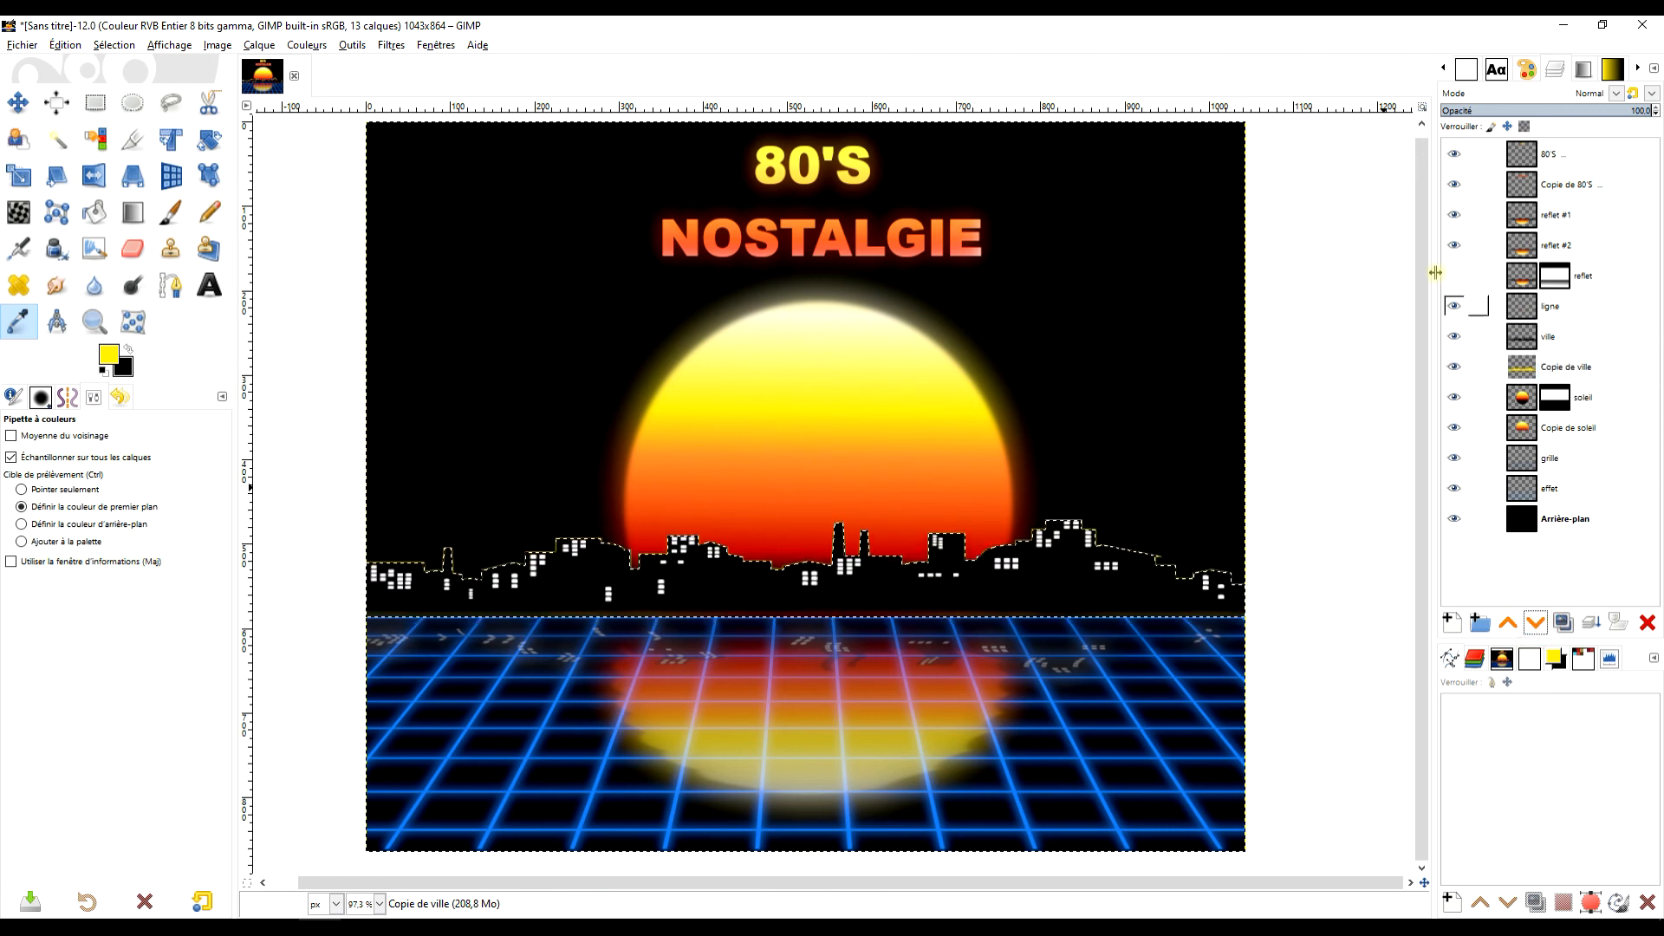
click(1522, 367)
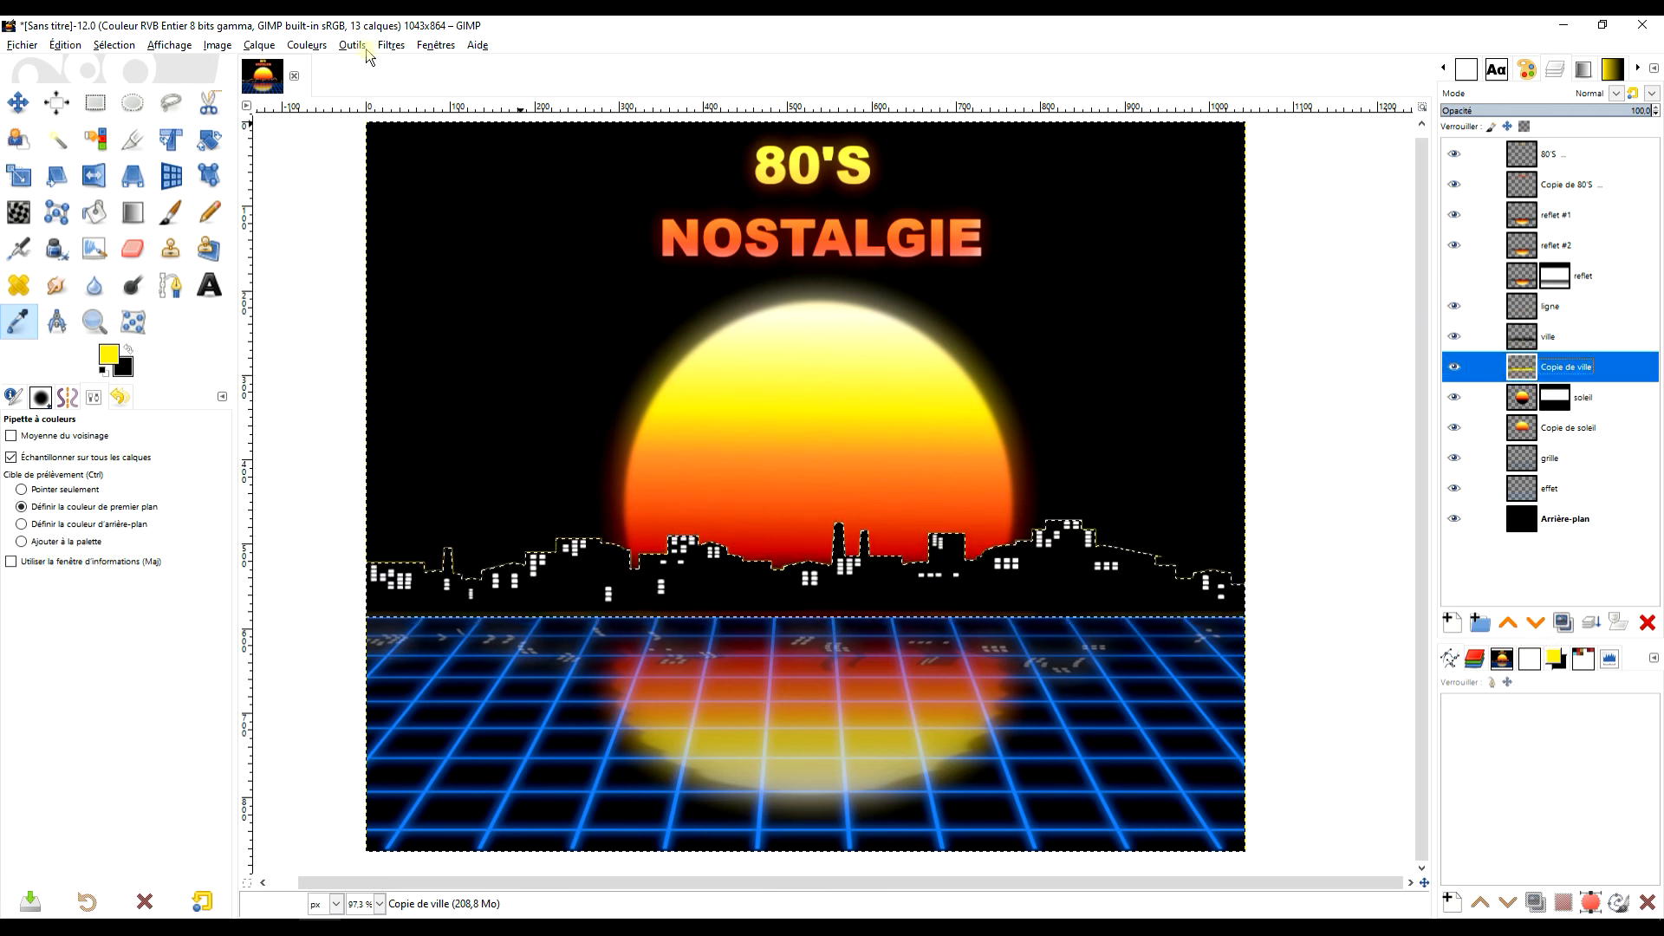
click(390, 45)
mouse_move(471, 142)
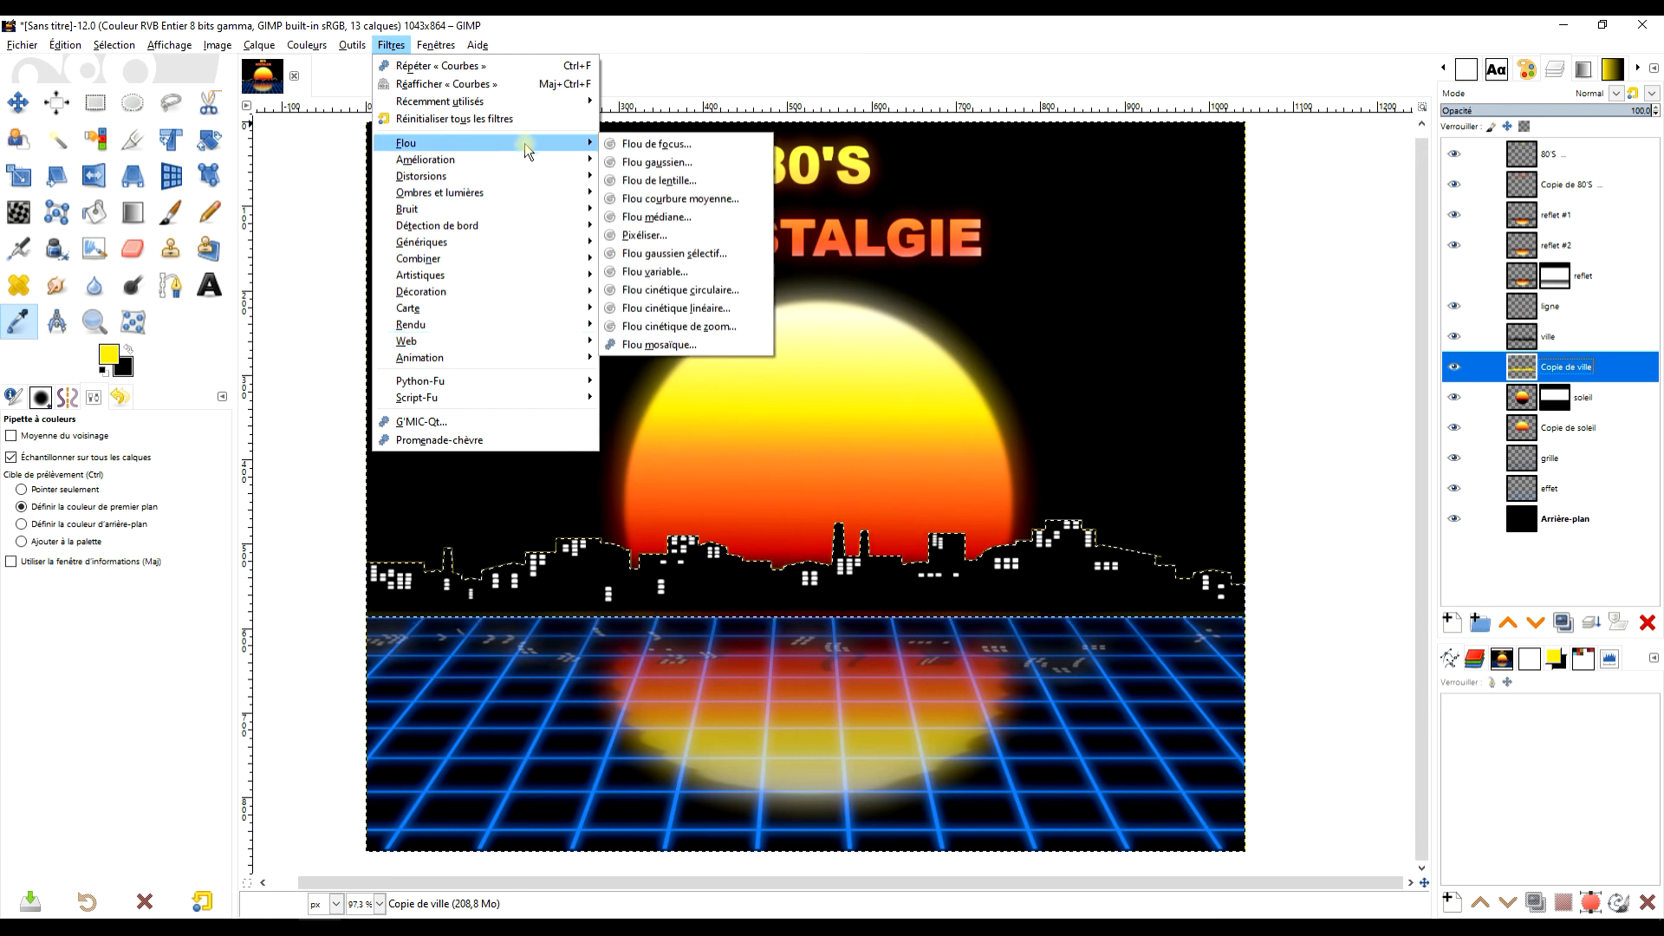
click(650, 159)
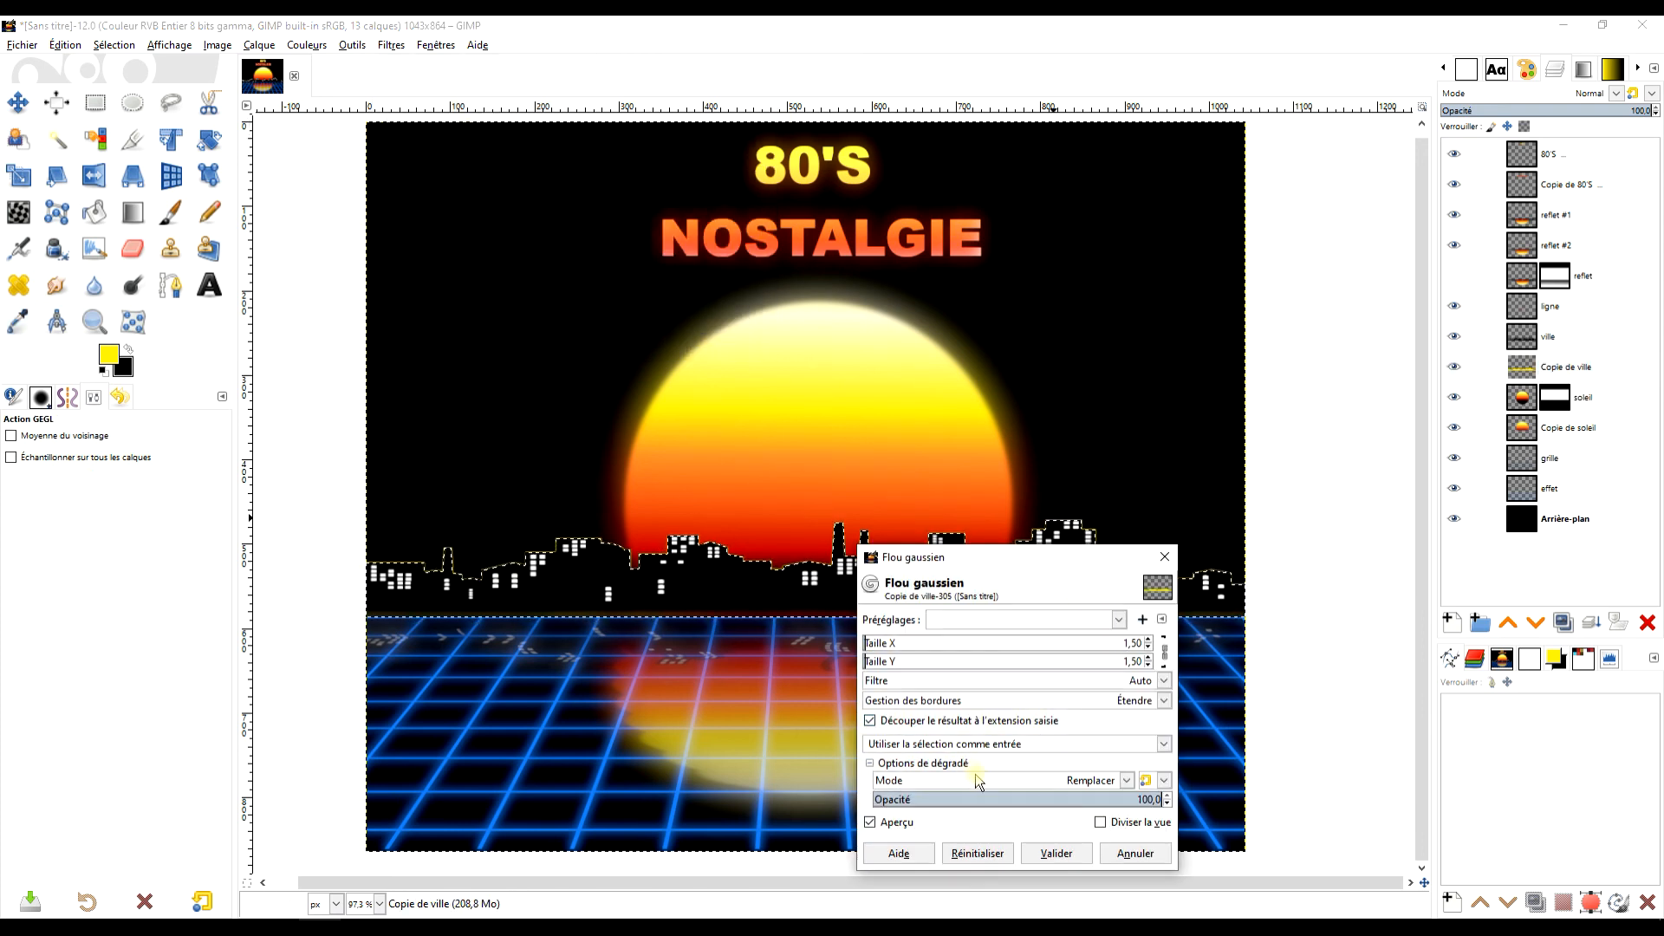
drag(883, 642, 876, 642)
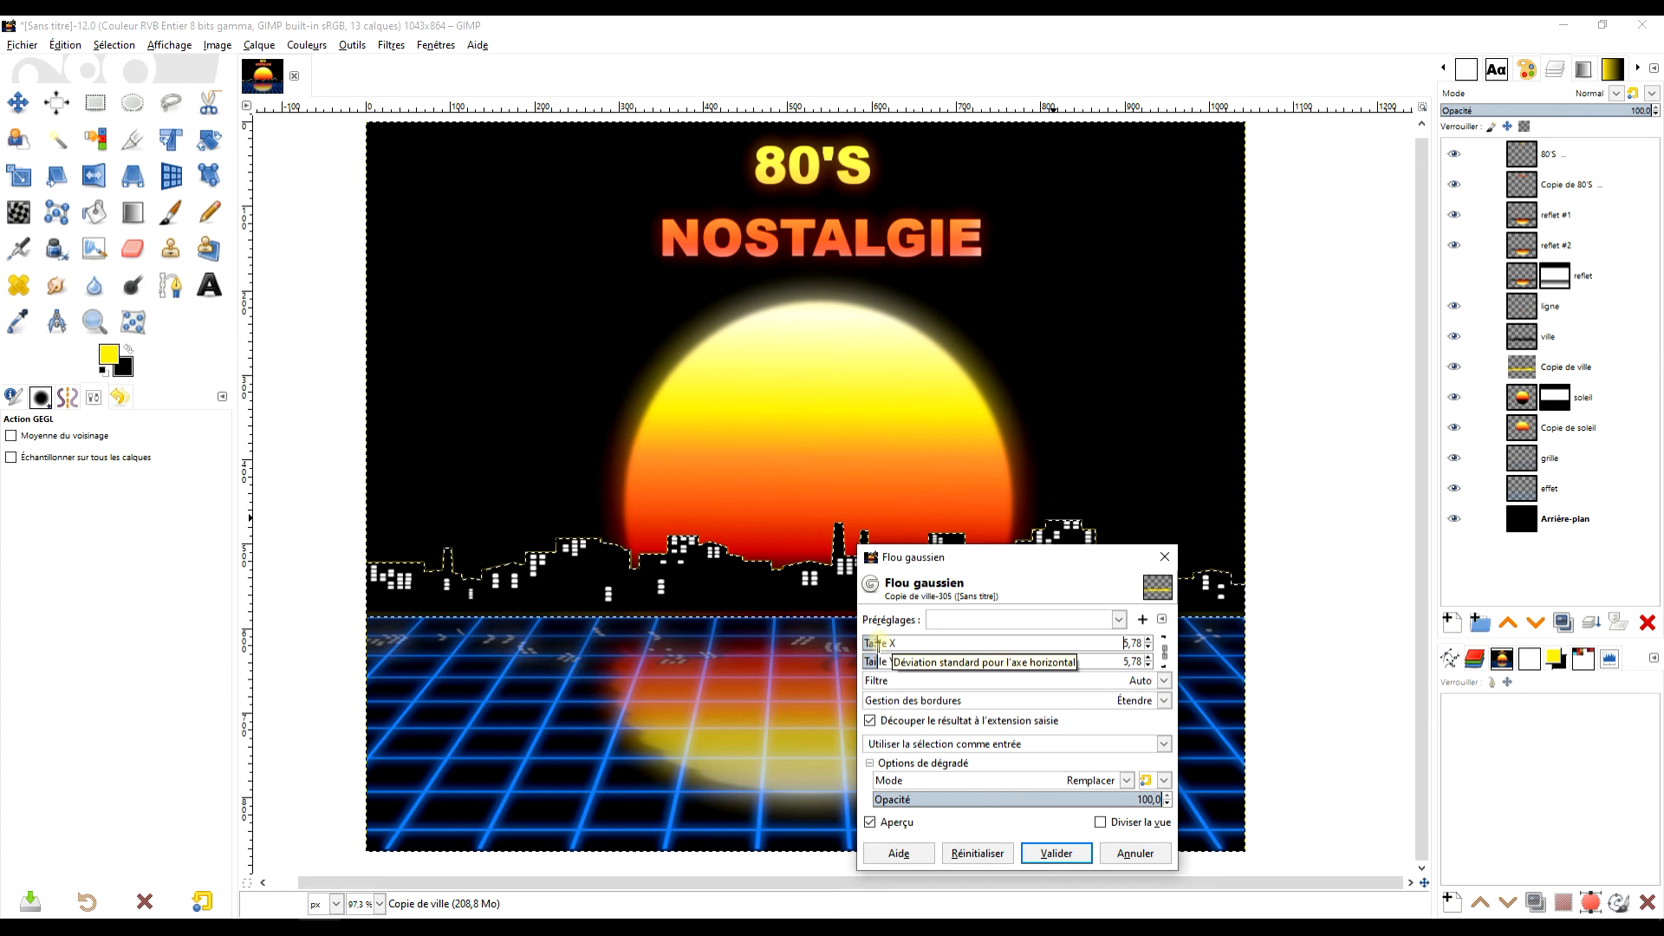
click(1056, 852)
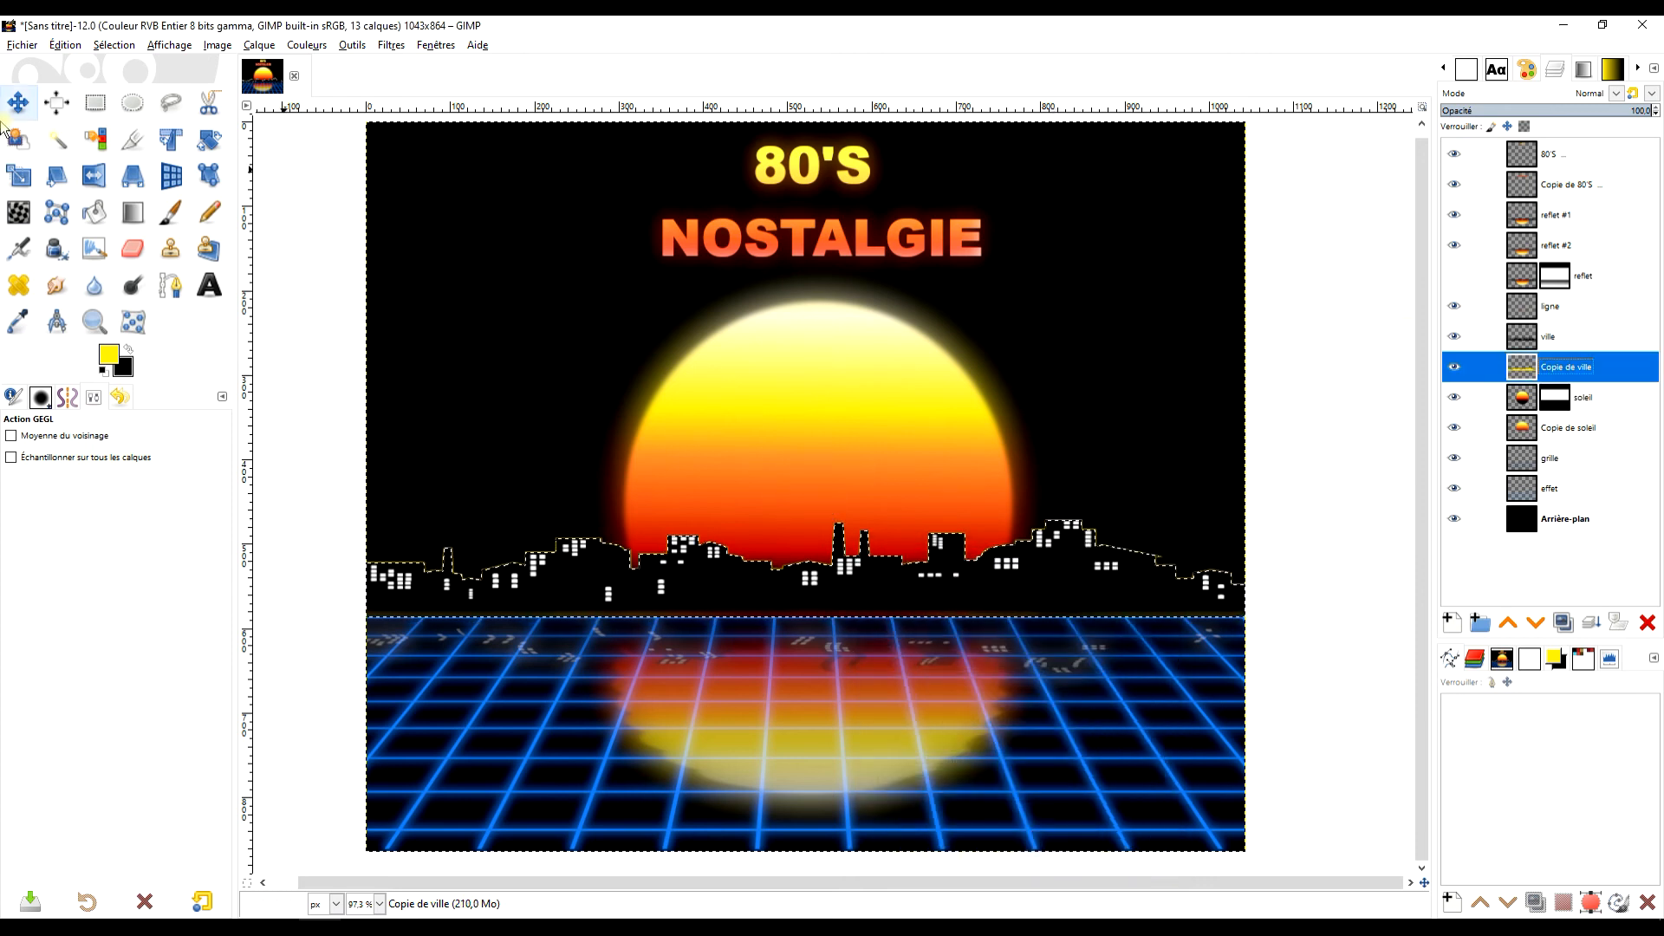
click(95, 102)
click(293, 295)
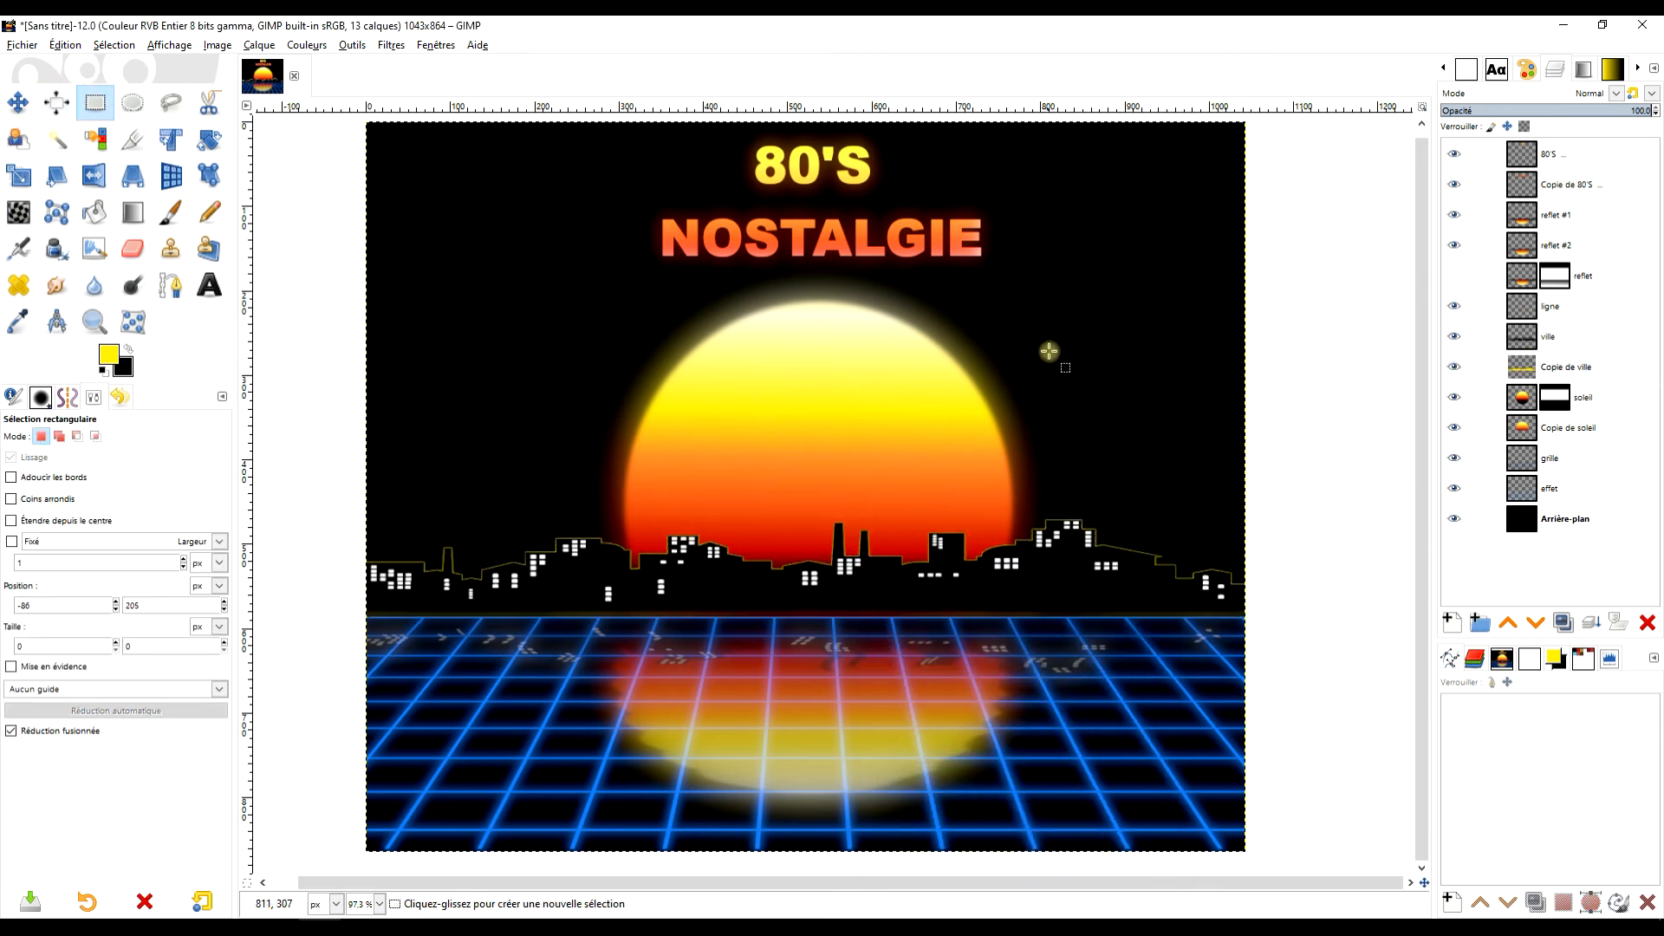
Soften the yellow skyline outline on Copie de ville with the Eraser at size 84 and opacity 46.4, undoing the full-opacity strokes
click(1567, 340)
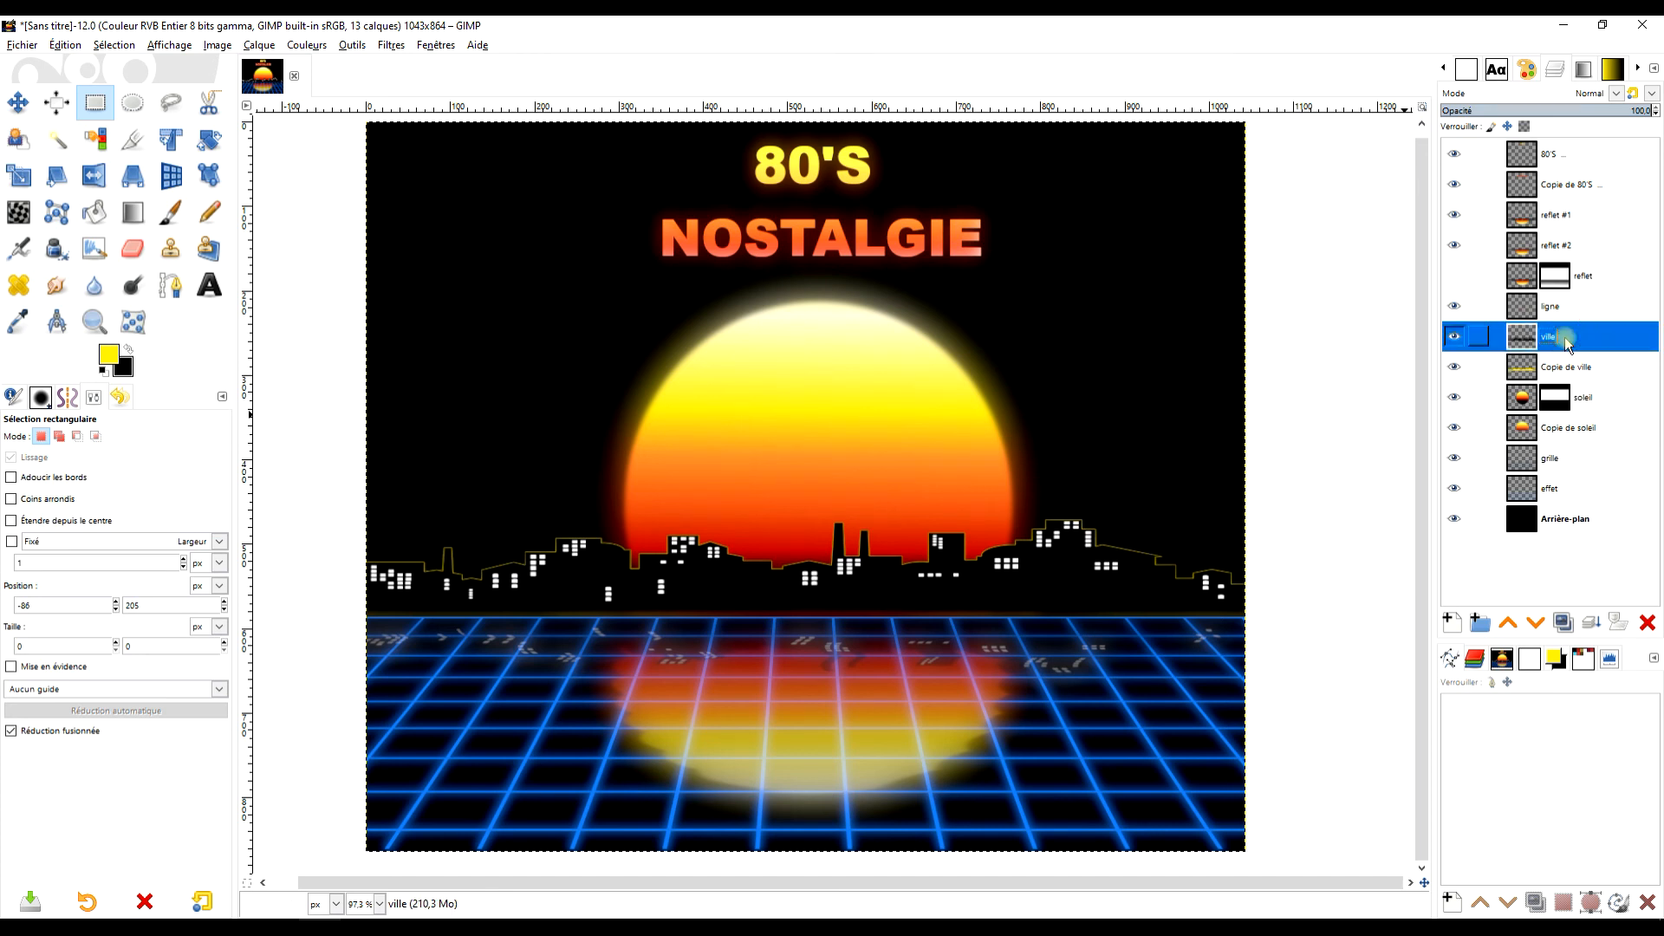
click(134, 251)
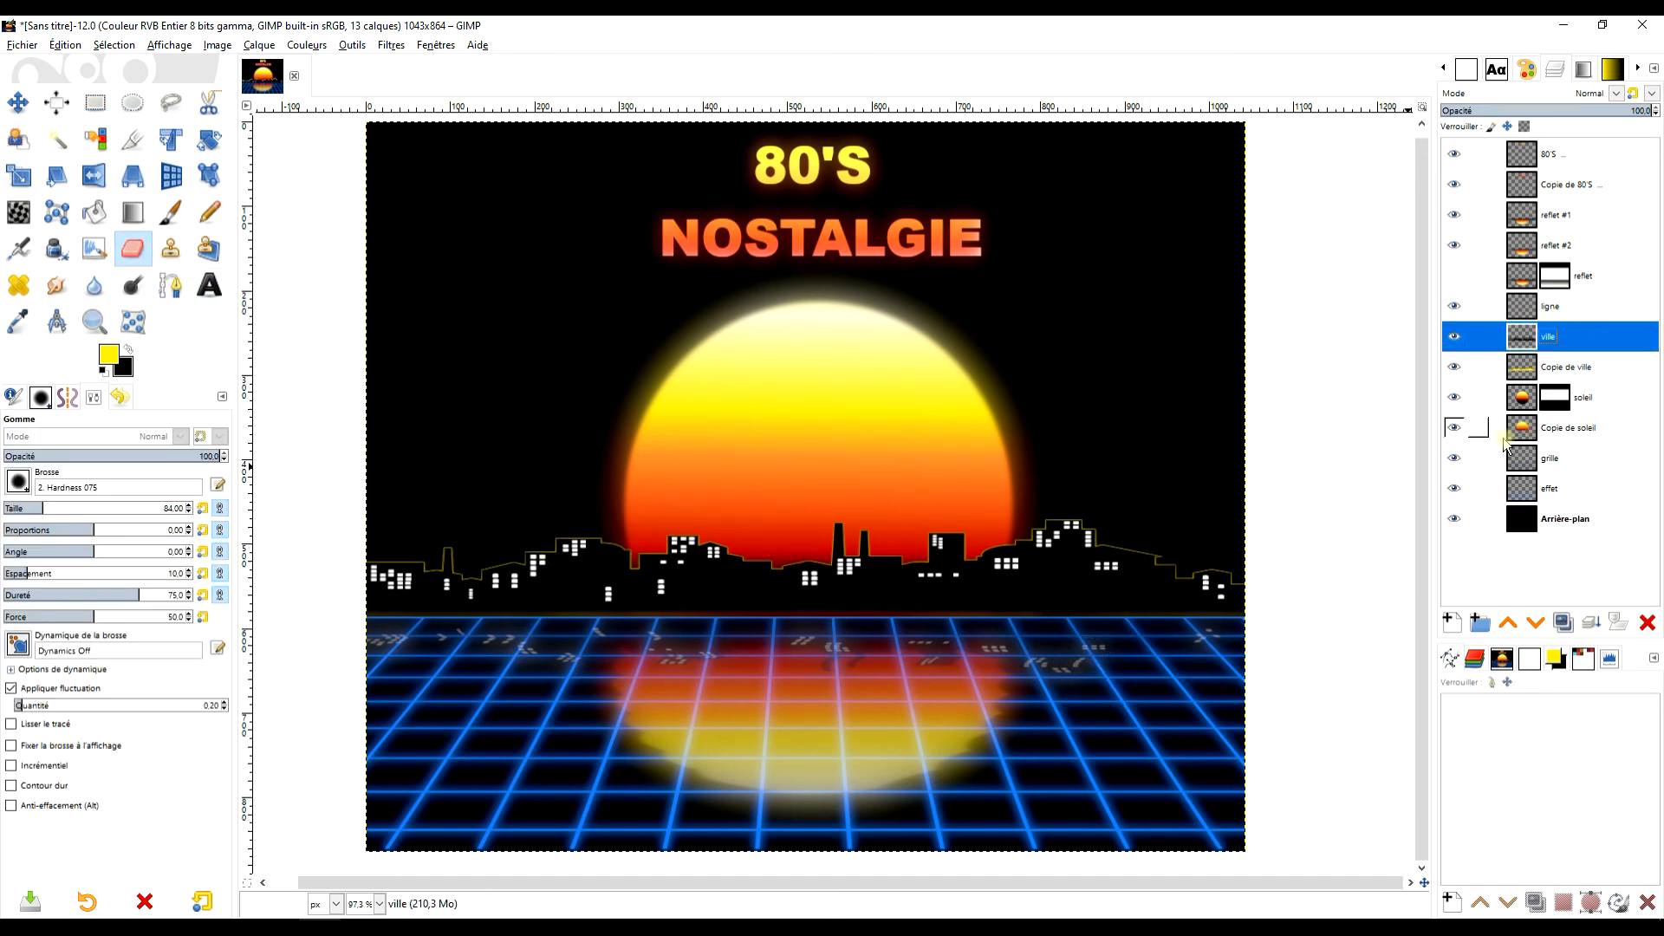
click(1563, 371)
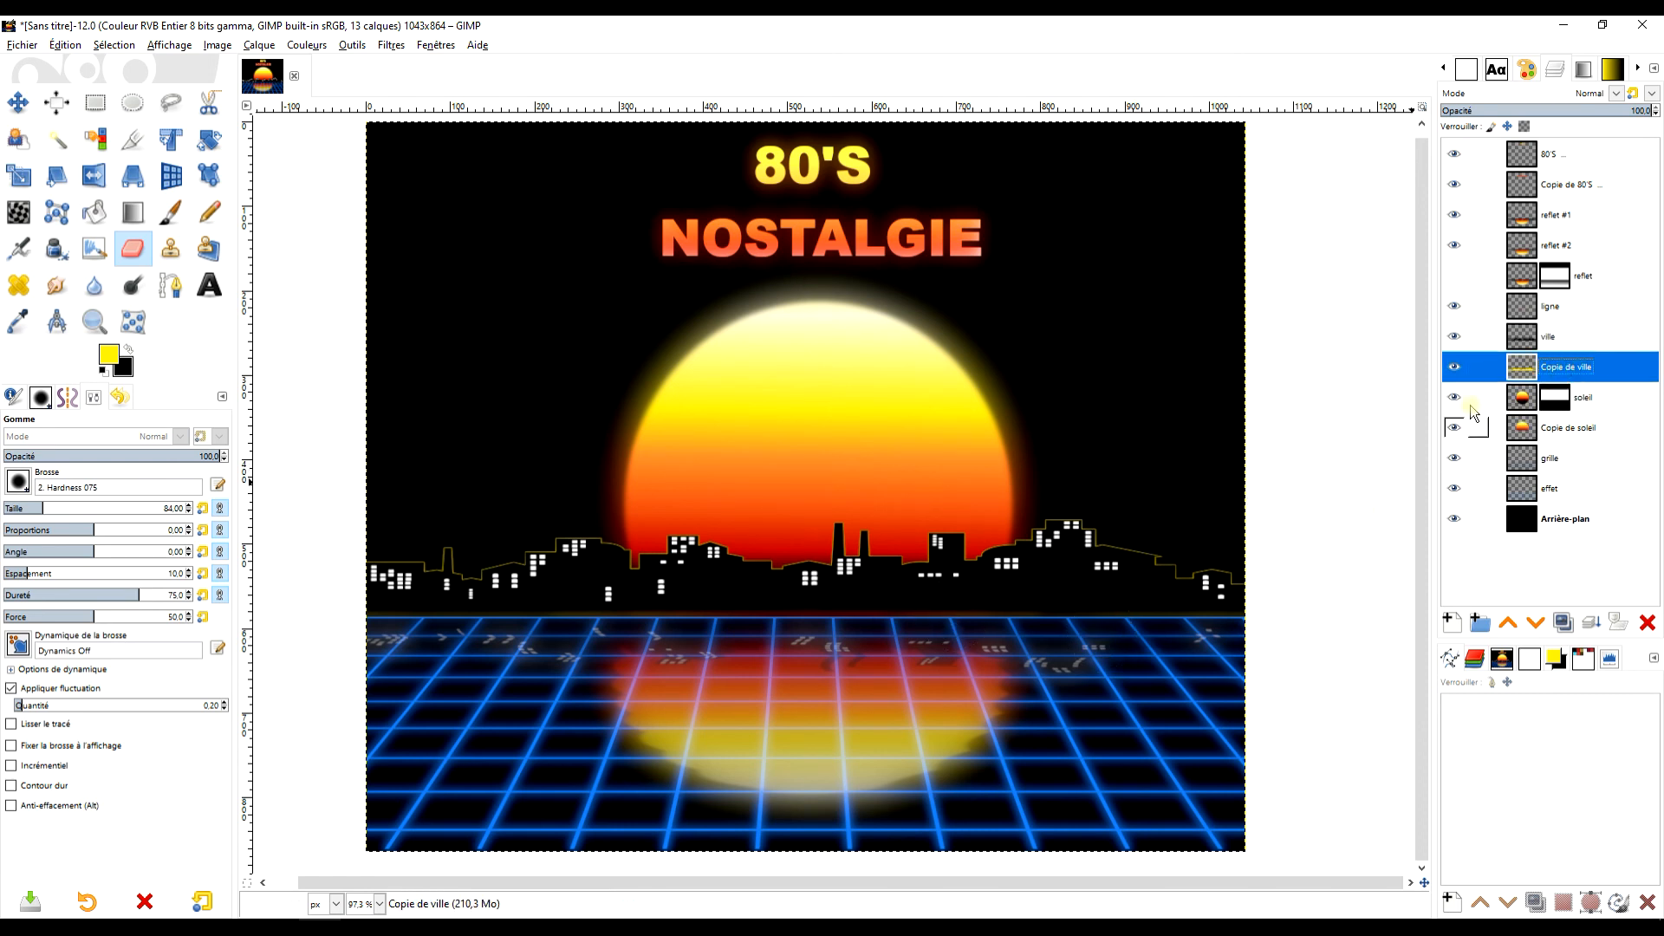
mouse_move(665, 551)
mouse_down()
mouse_move(864, 554)
mouse_move(899, 535)
mouse_move(873, 554)
mouse_move(883, 569)
mouse_move(1006, 553)
mouse_up()
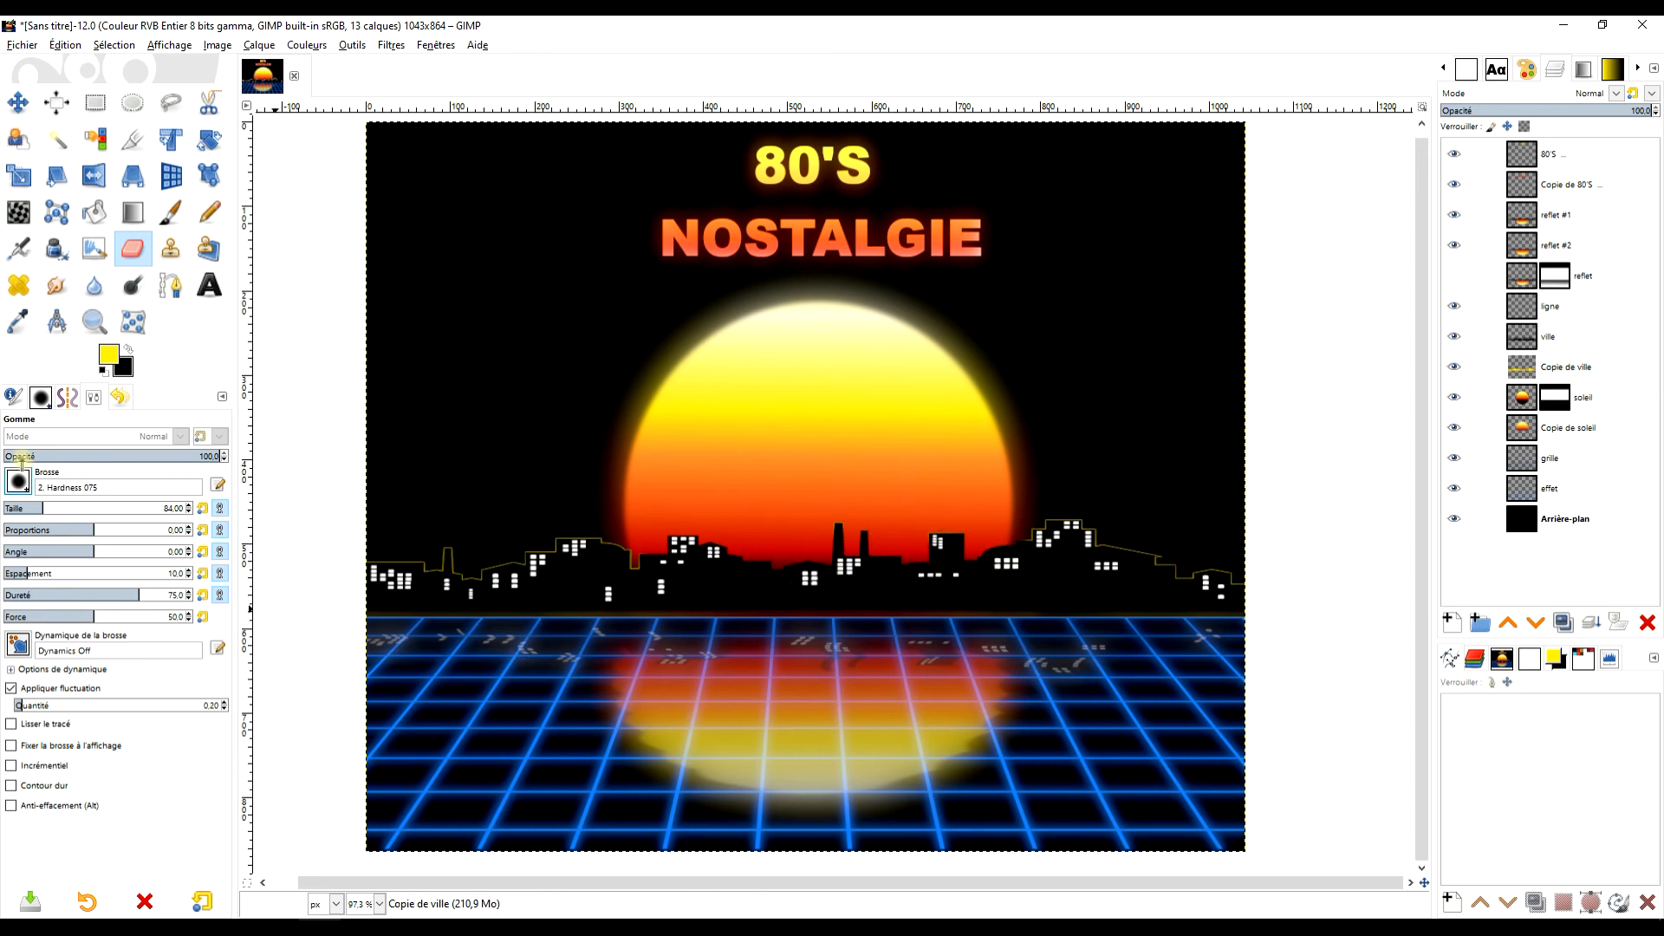
drag(108, 458, 103, 457)
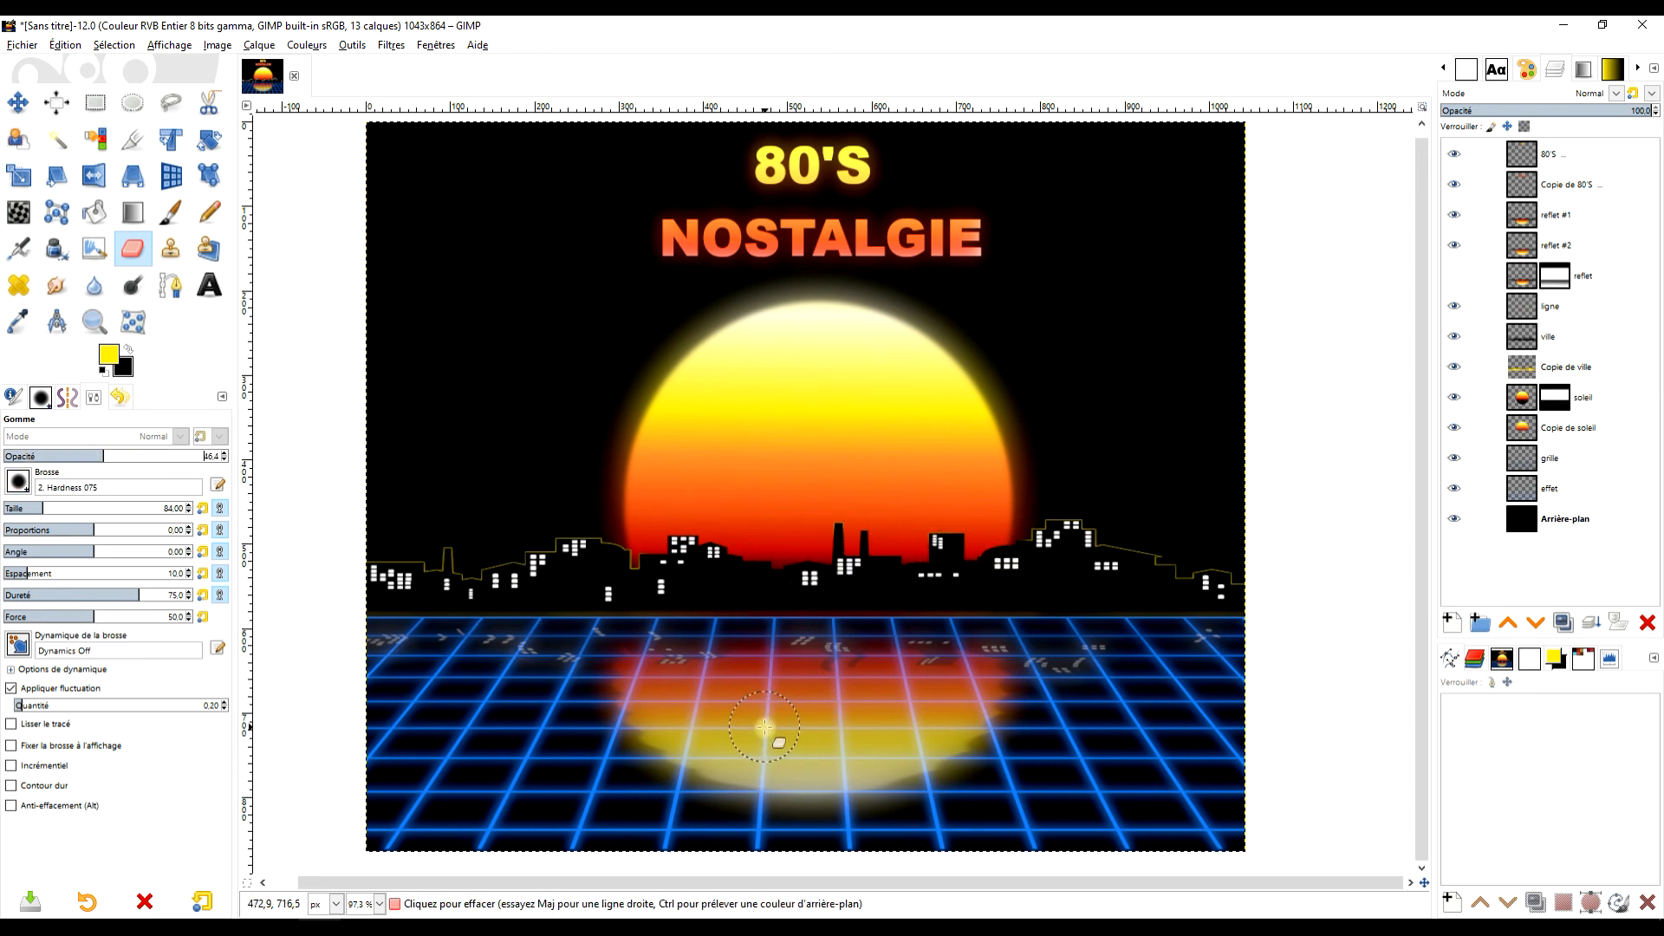
key(ctrl+z)
key(ctrl+z)
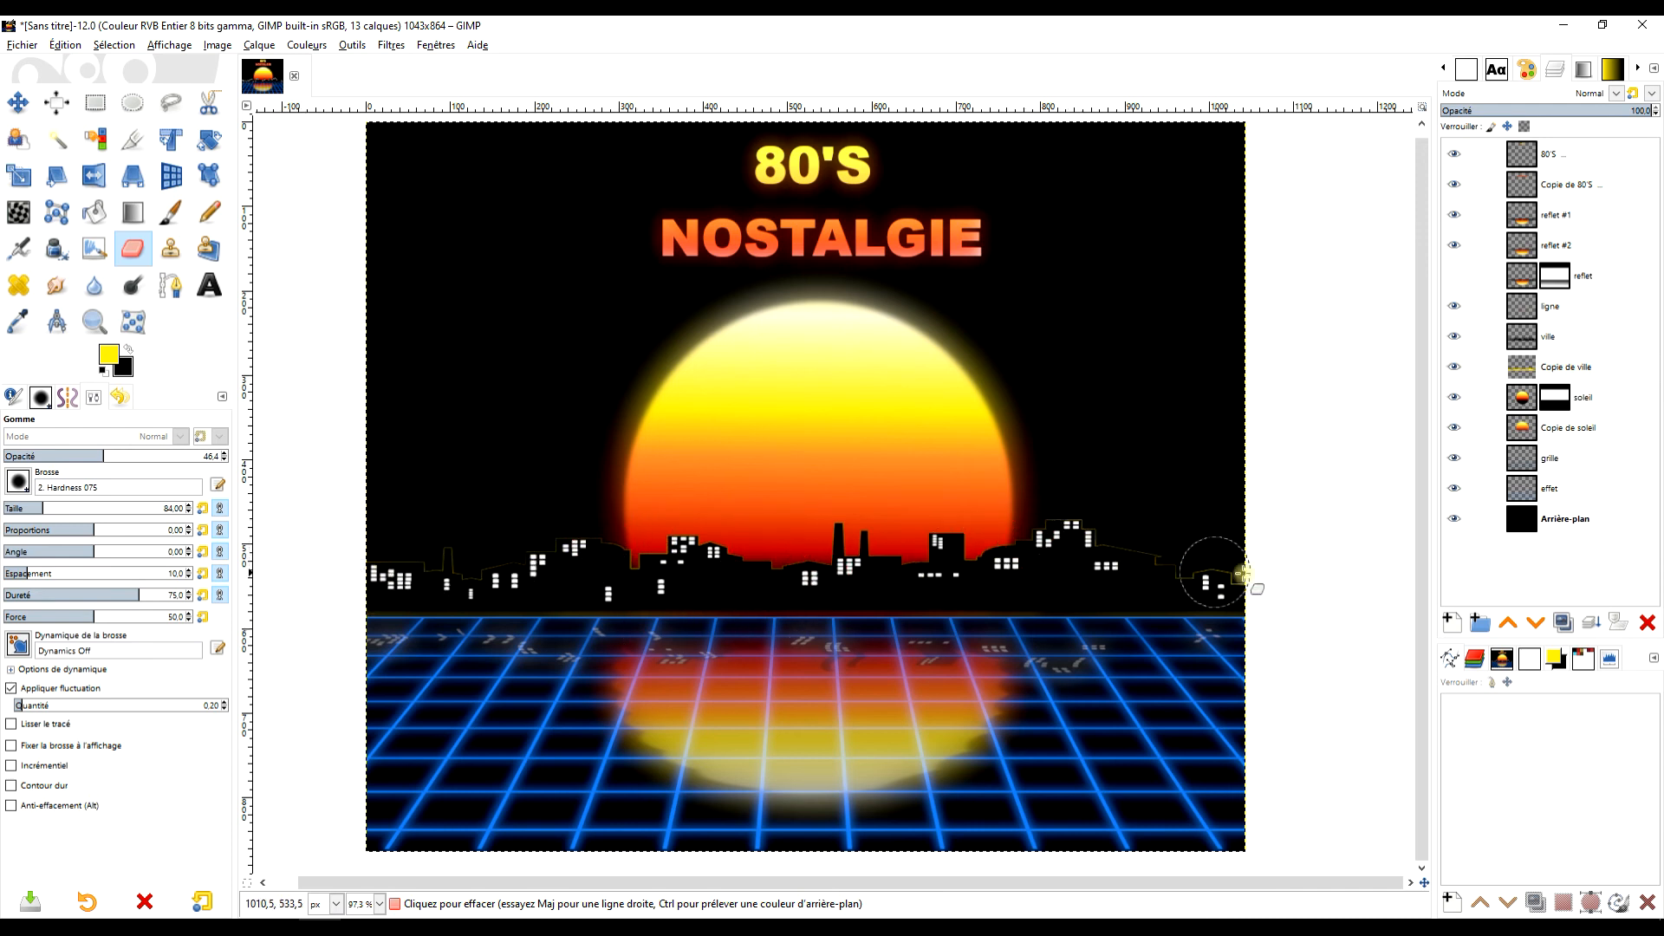
drag(1334, 591, 1047, 531)
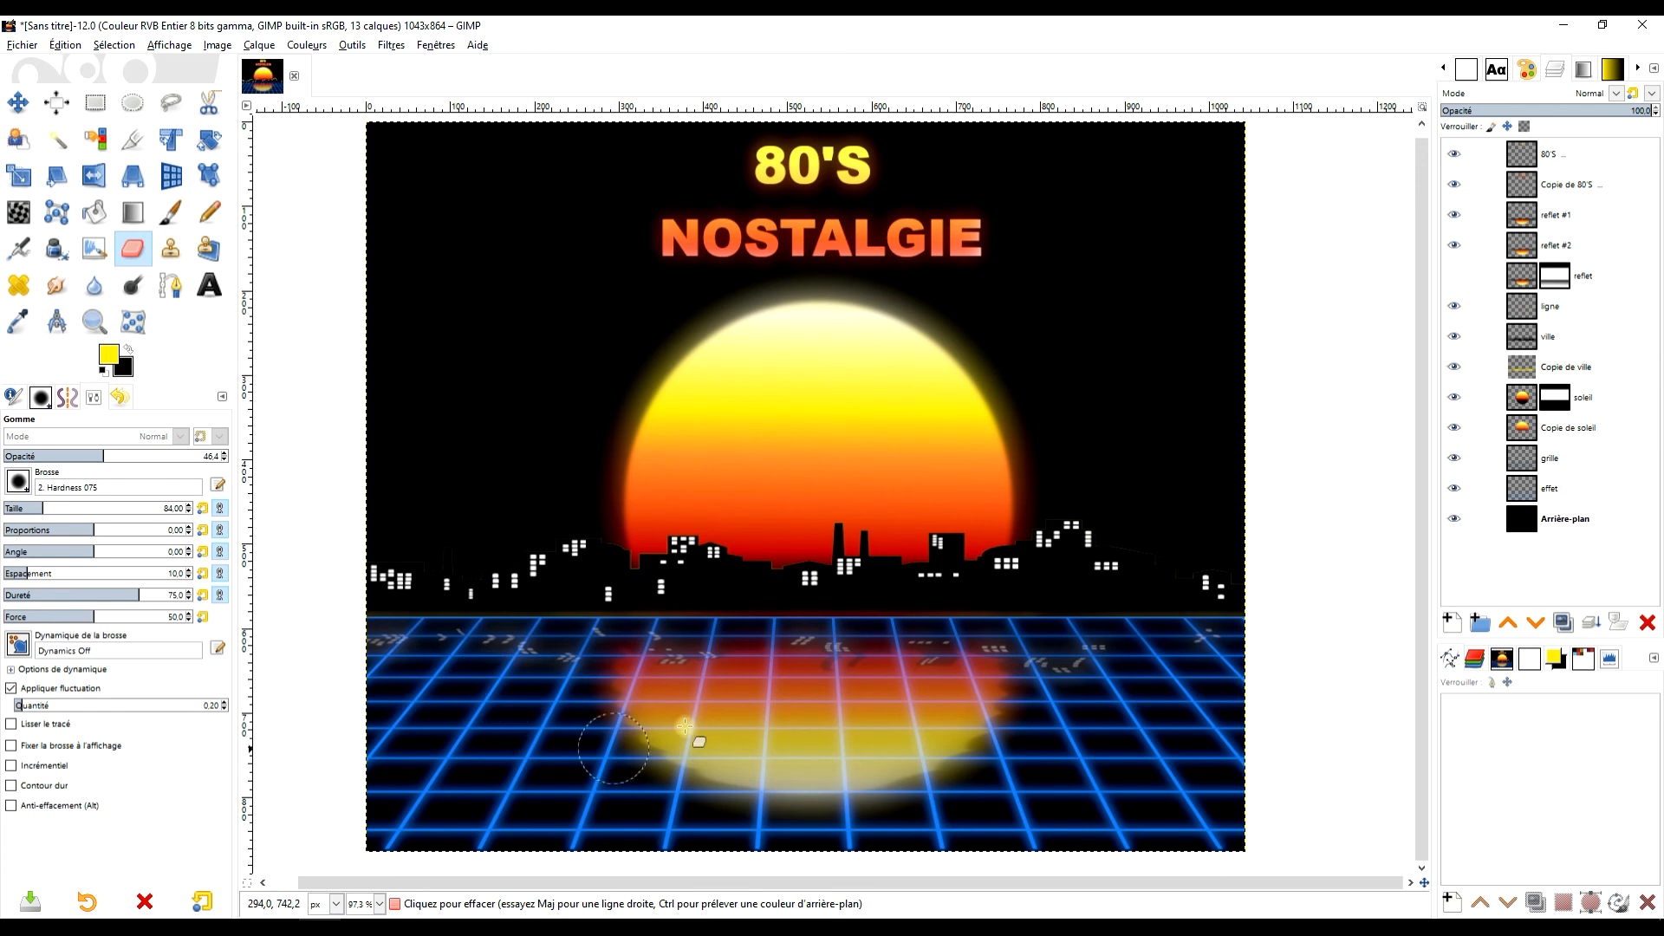
drag(1277, 355, 1254, 334)
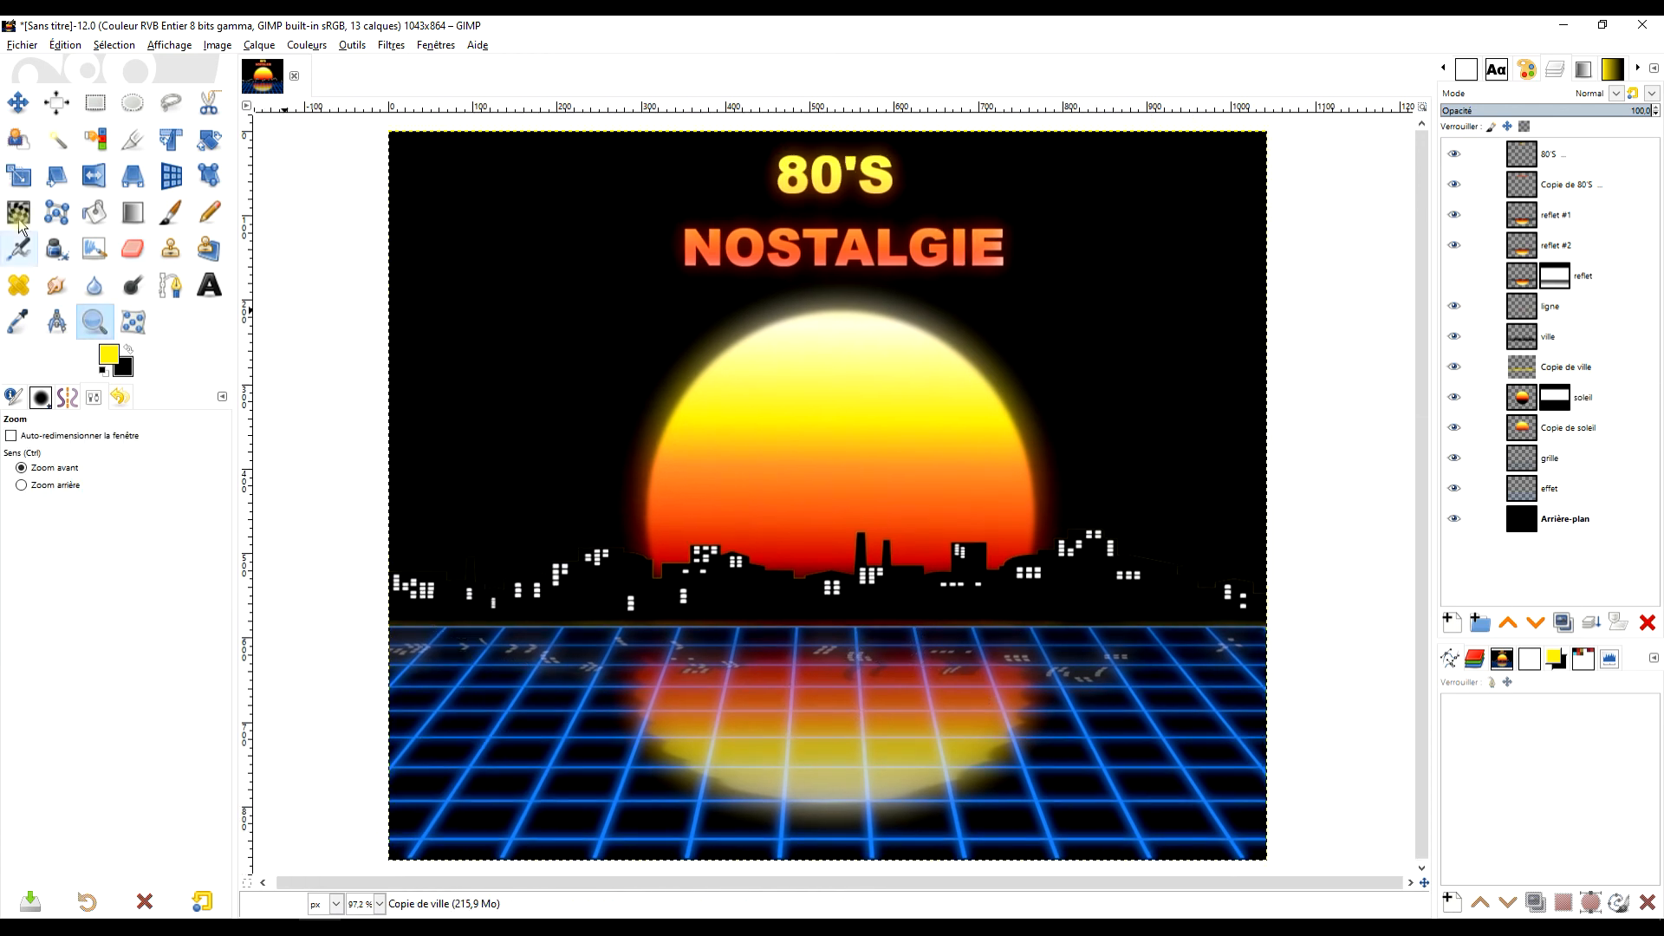
Lower the Copie de ville layer's opacity slightly and erase more of its yellow outline at the skyline's left end
click(95, 102)
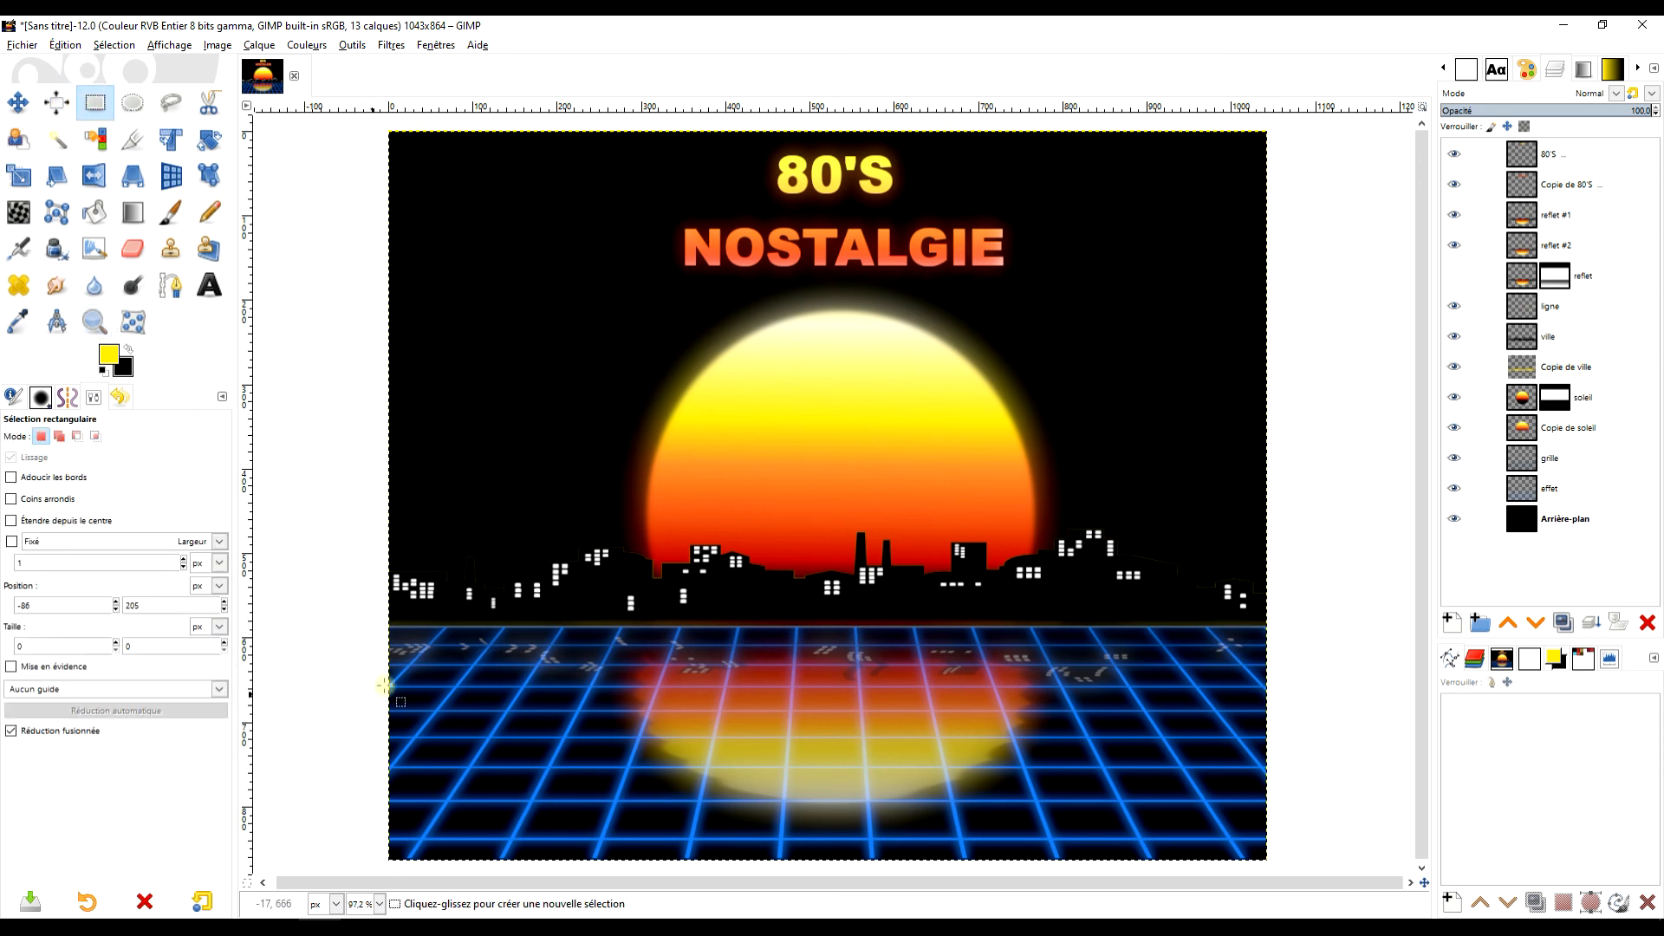
click(1537, 379)
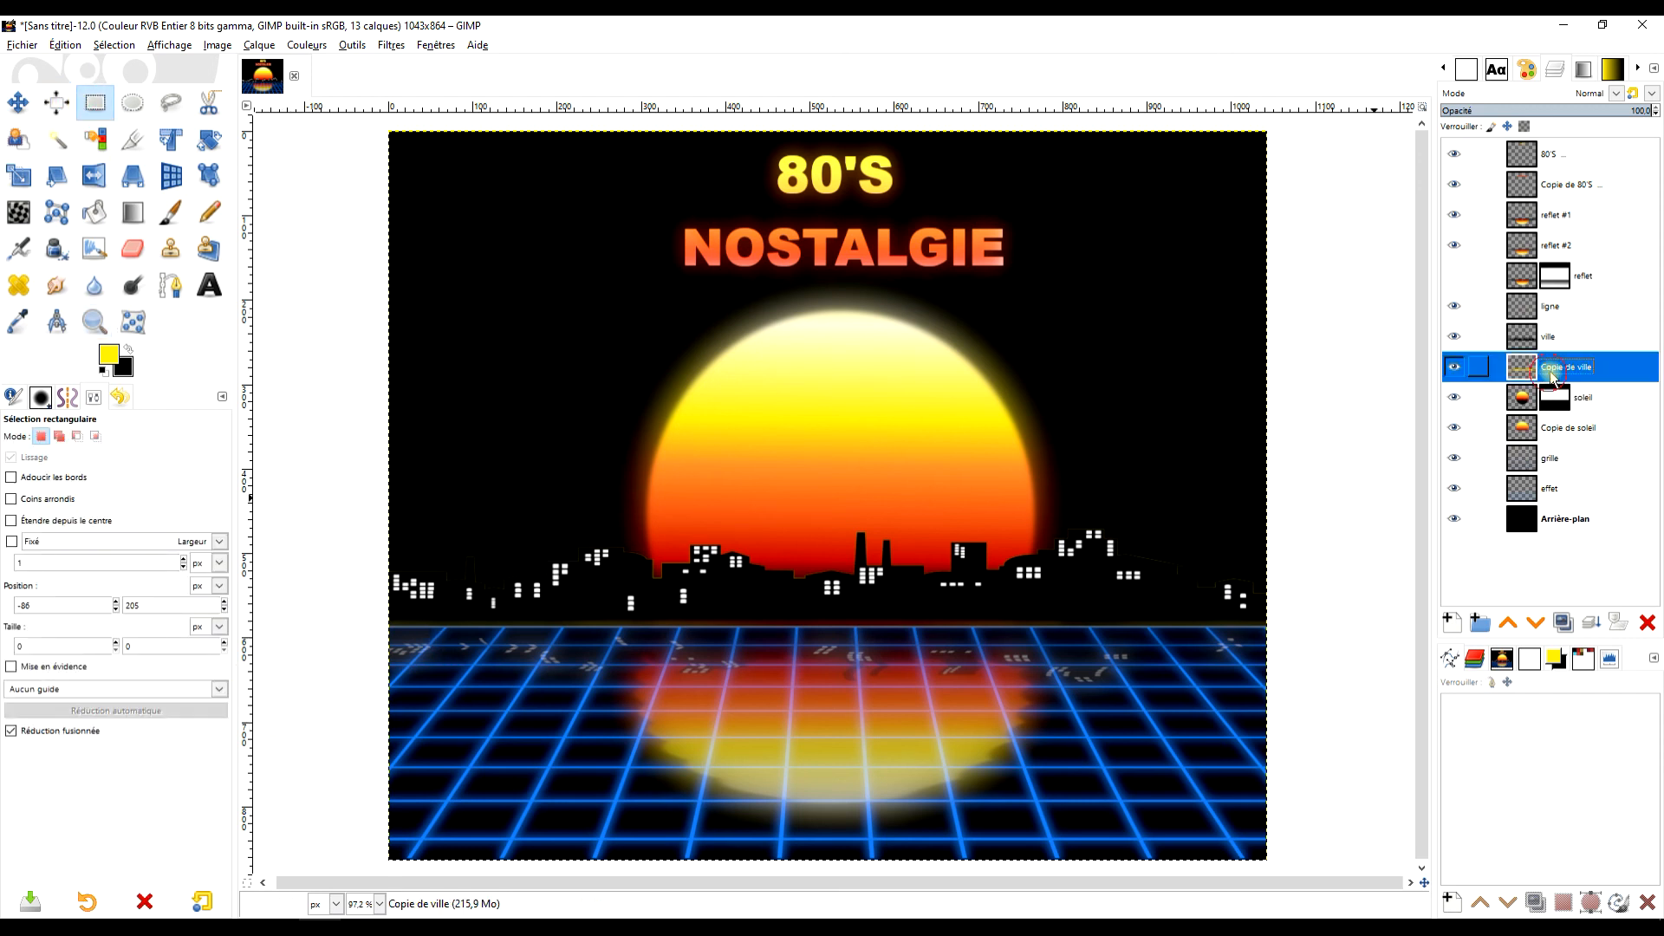
click(1608, 112)
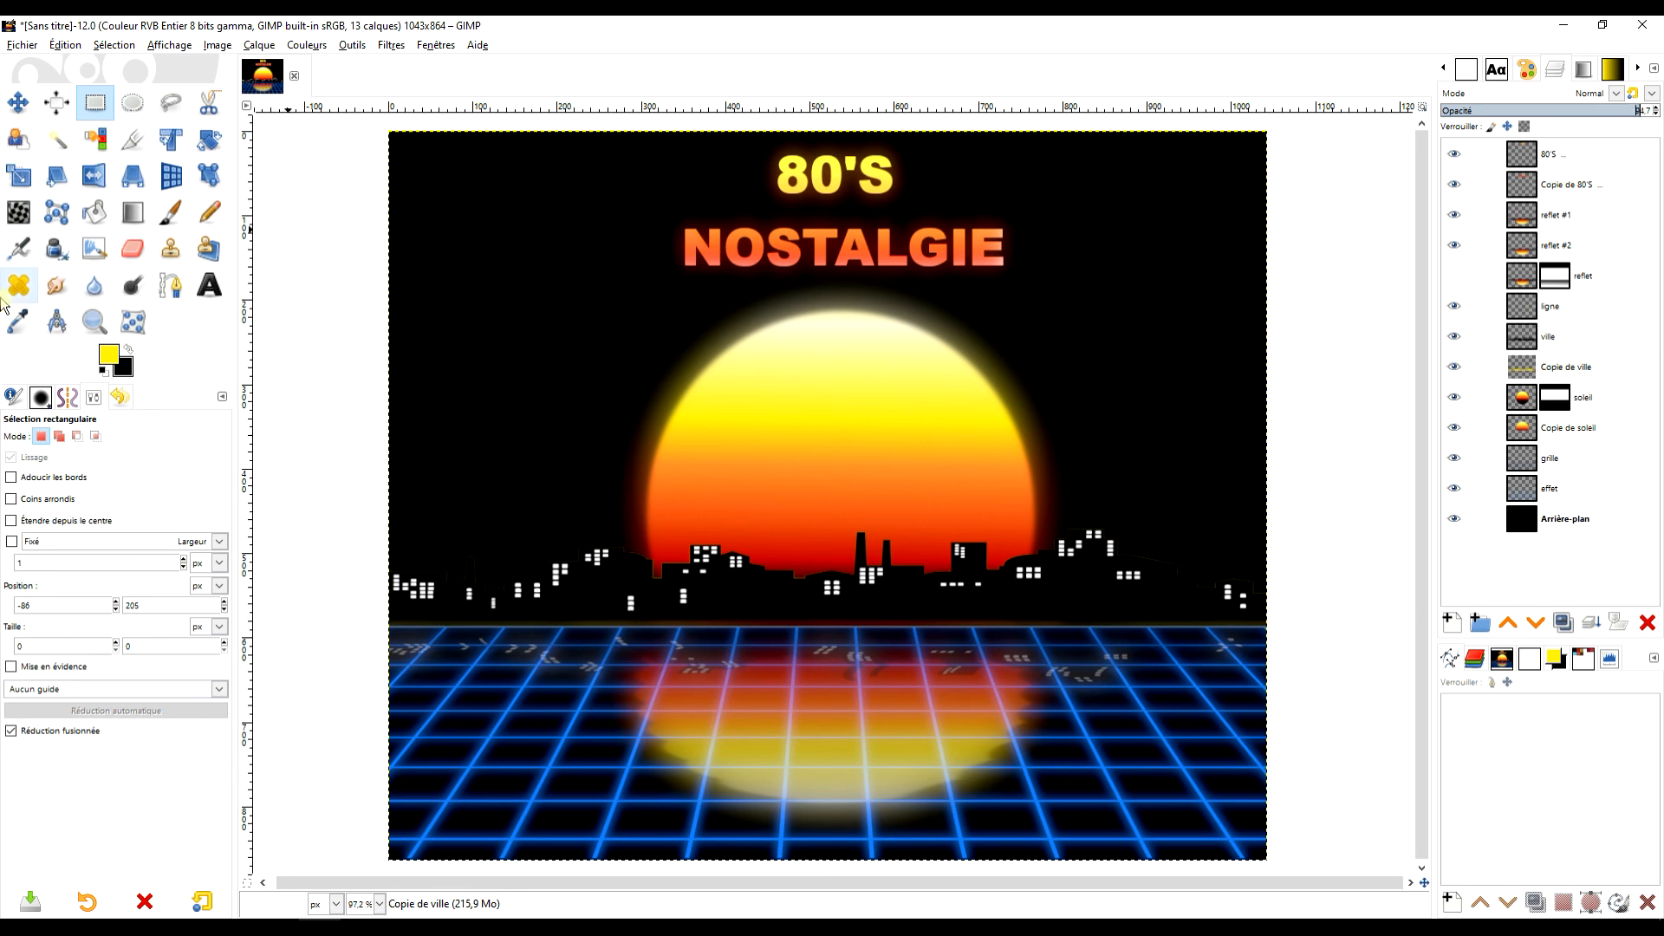
click(132, 248)
click(1571, 347)
click(1572, 366)
drag(417, 579, 473, 576)
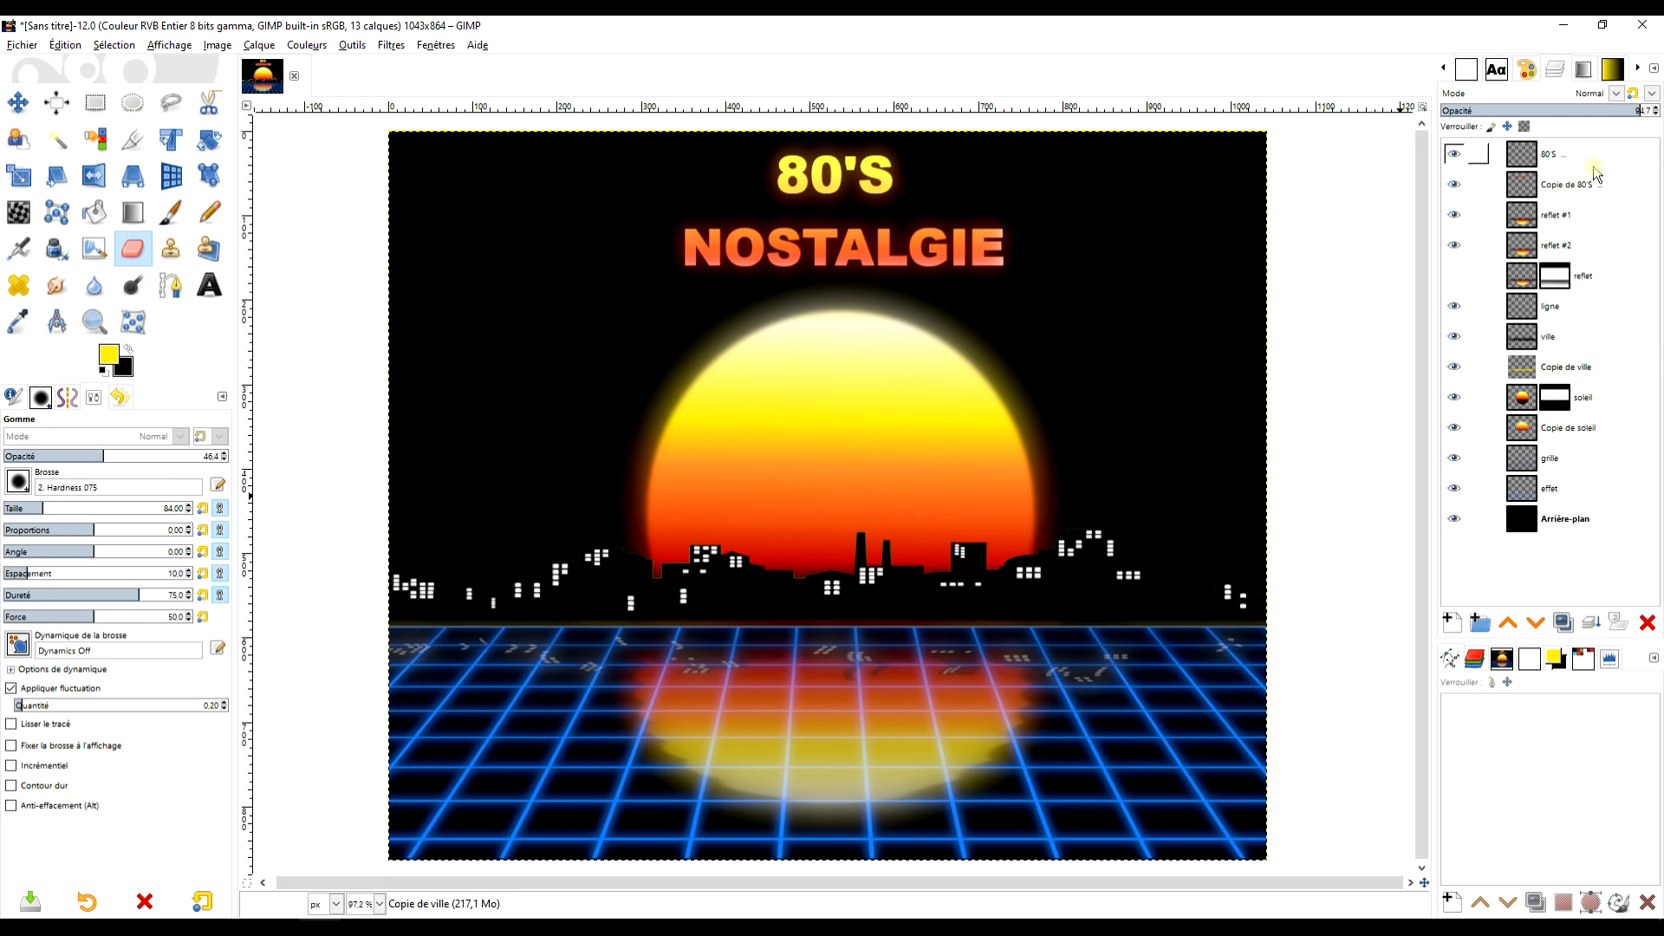
Recolour the ligne layer with Hue-Saturation, using hue -42.0, lightness about 76 and saturation -42.5
click(1559, 307)
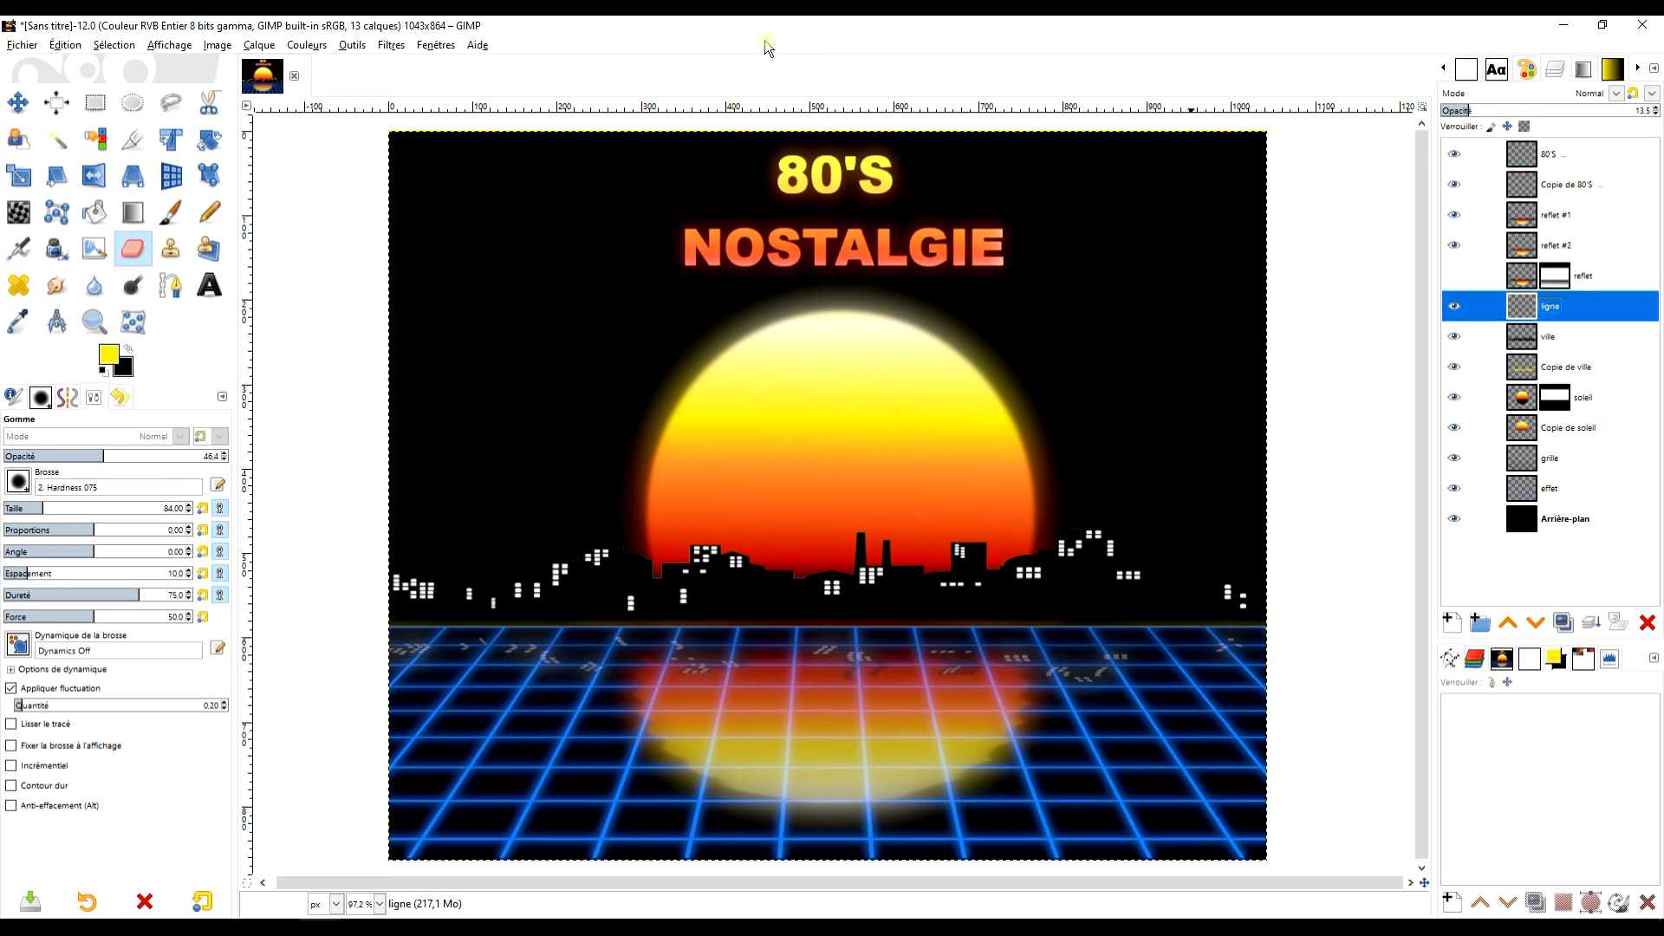
click(257, 45)
mouse_move(307, 45)
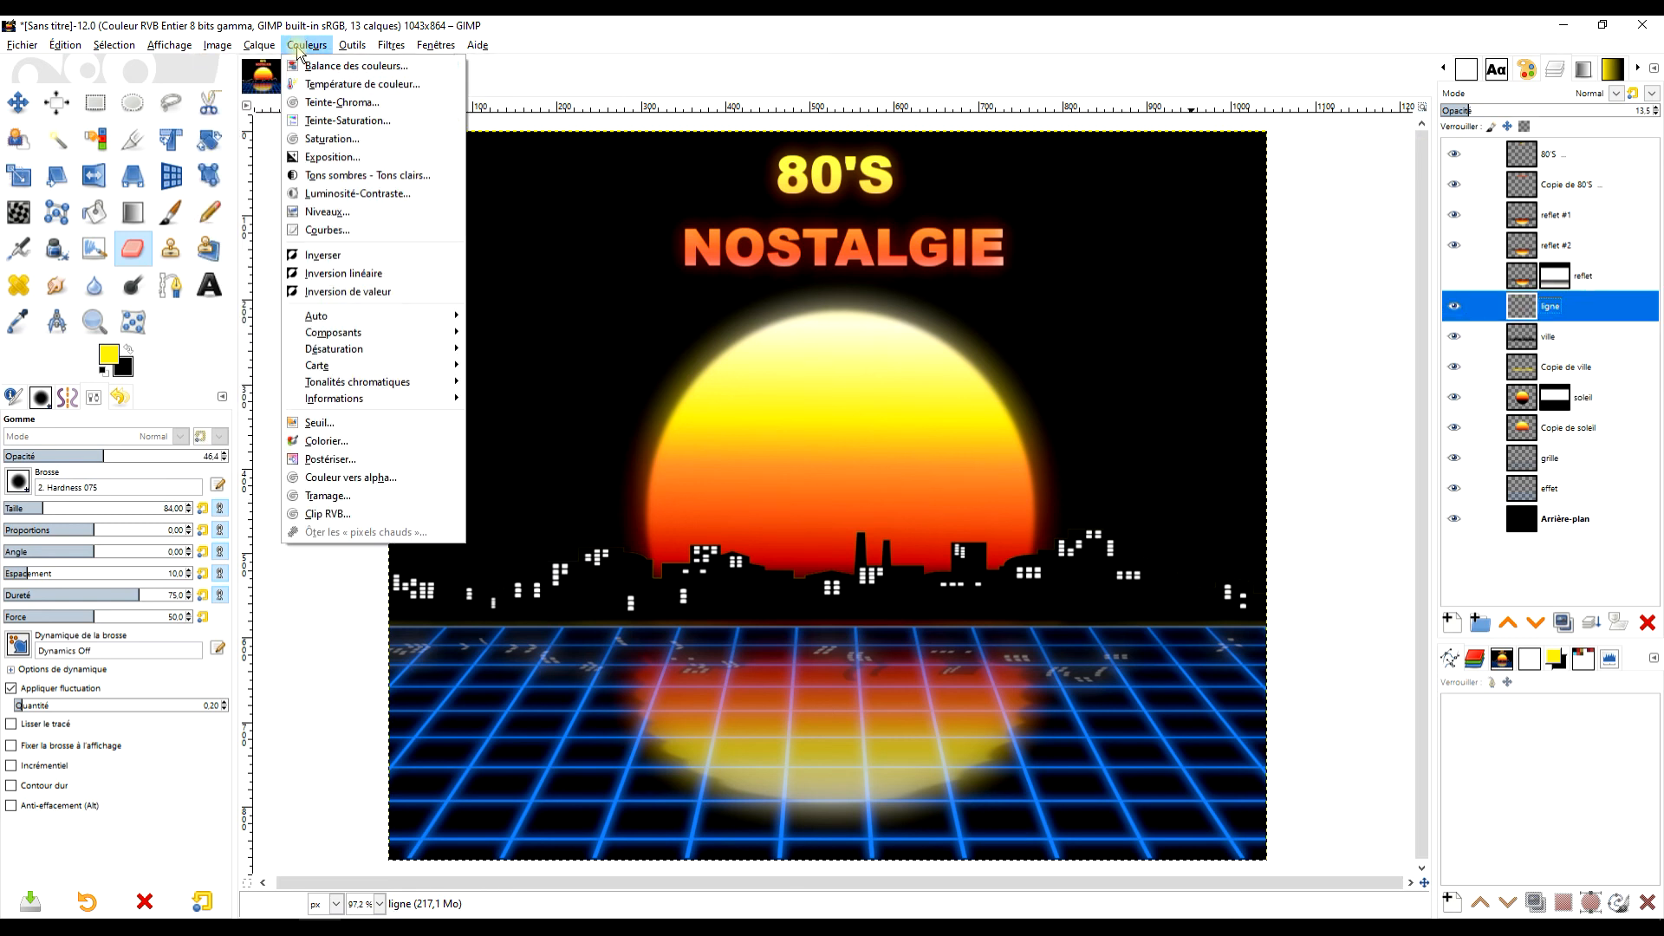
click(347, 121)
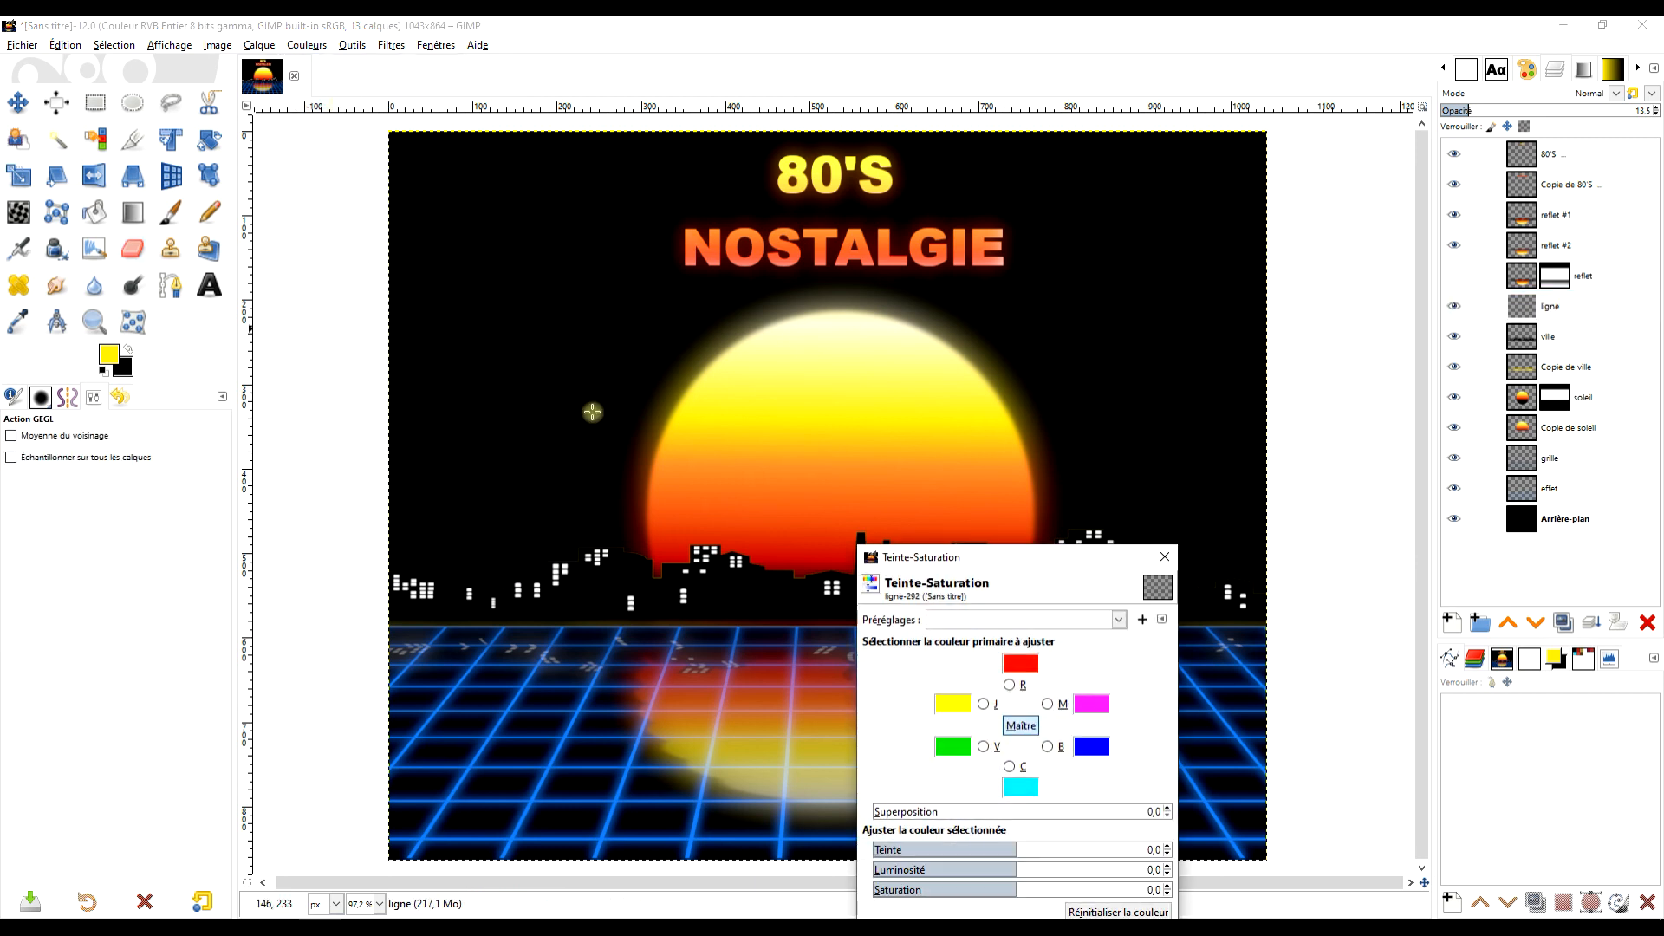
drag(958, 563, 191, 426)
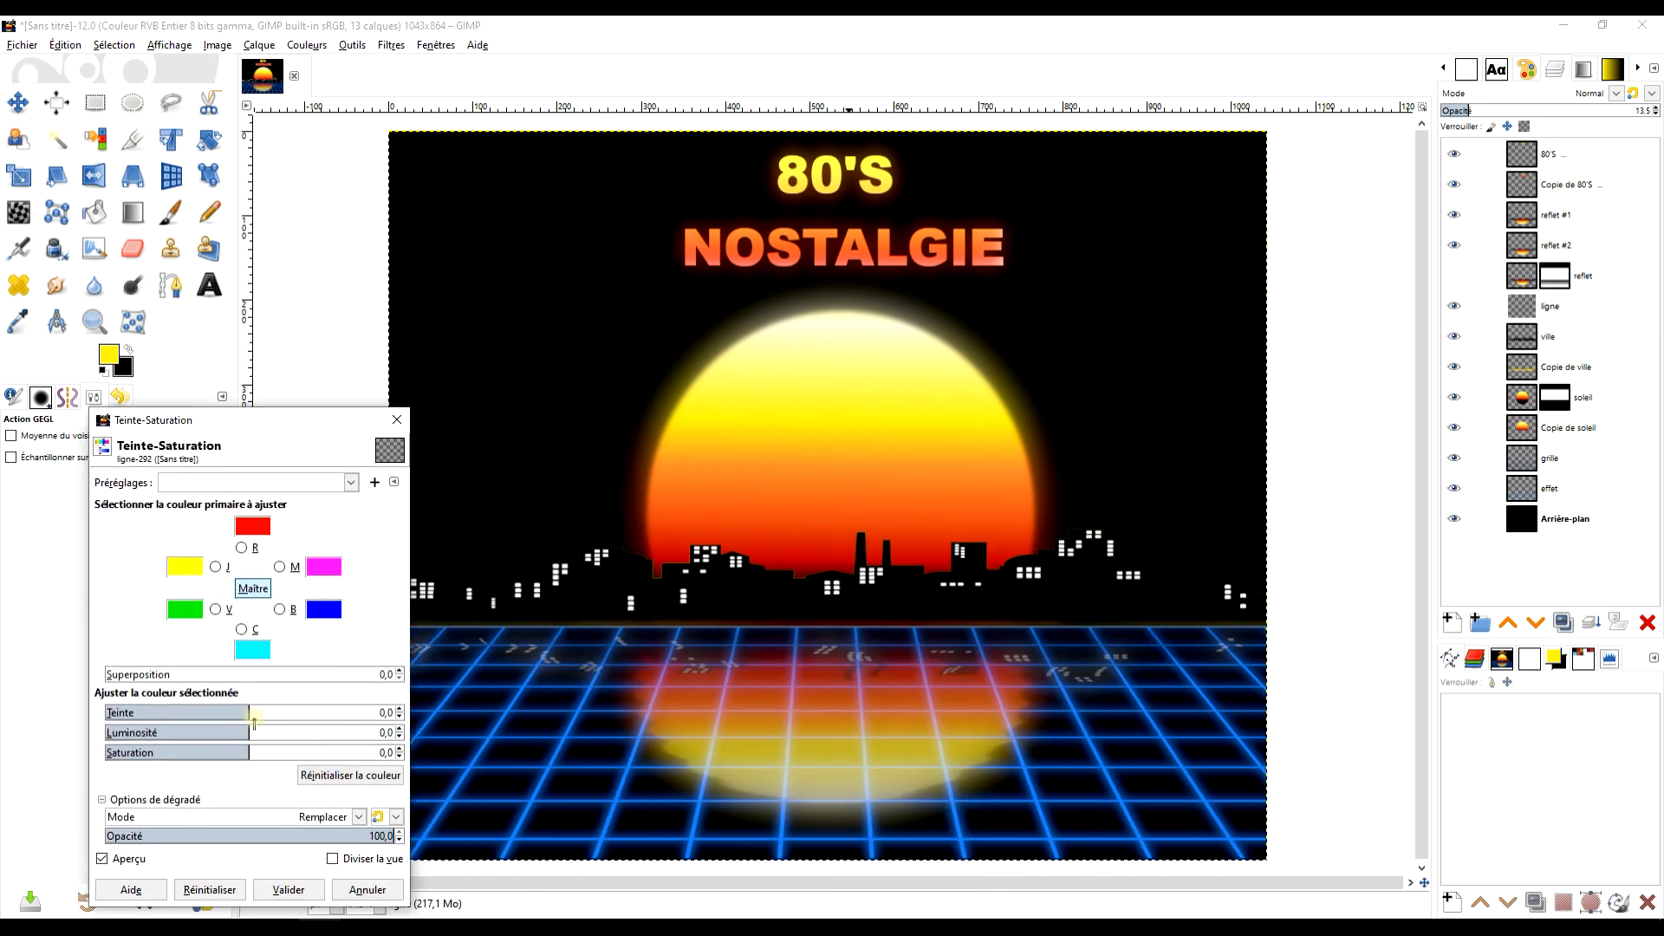
drag(253, 716, 300, 724)
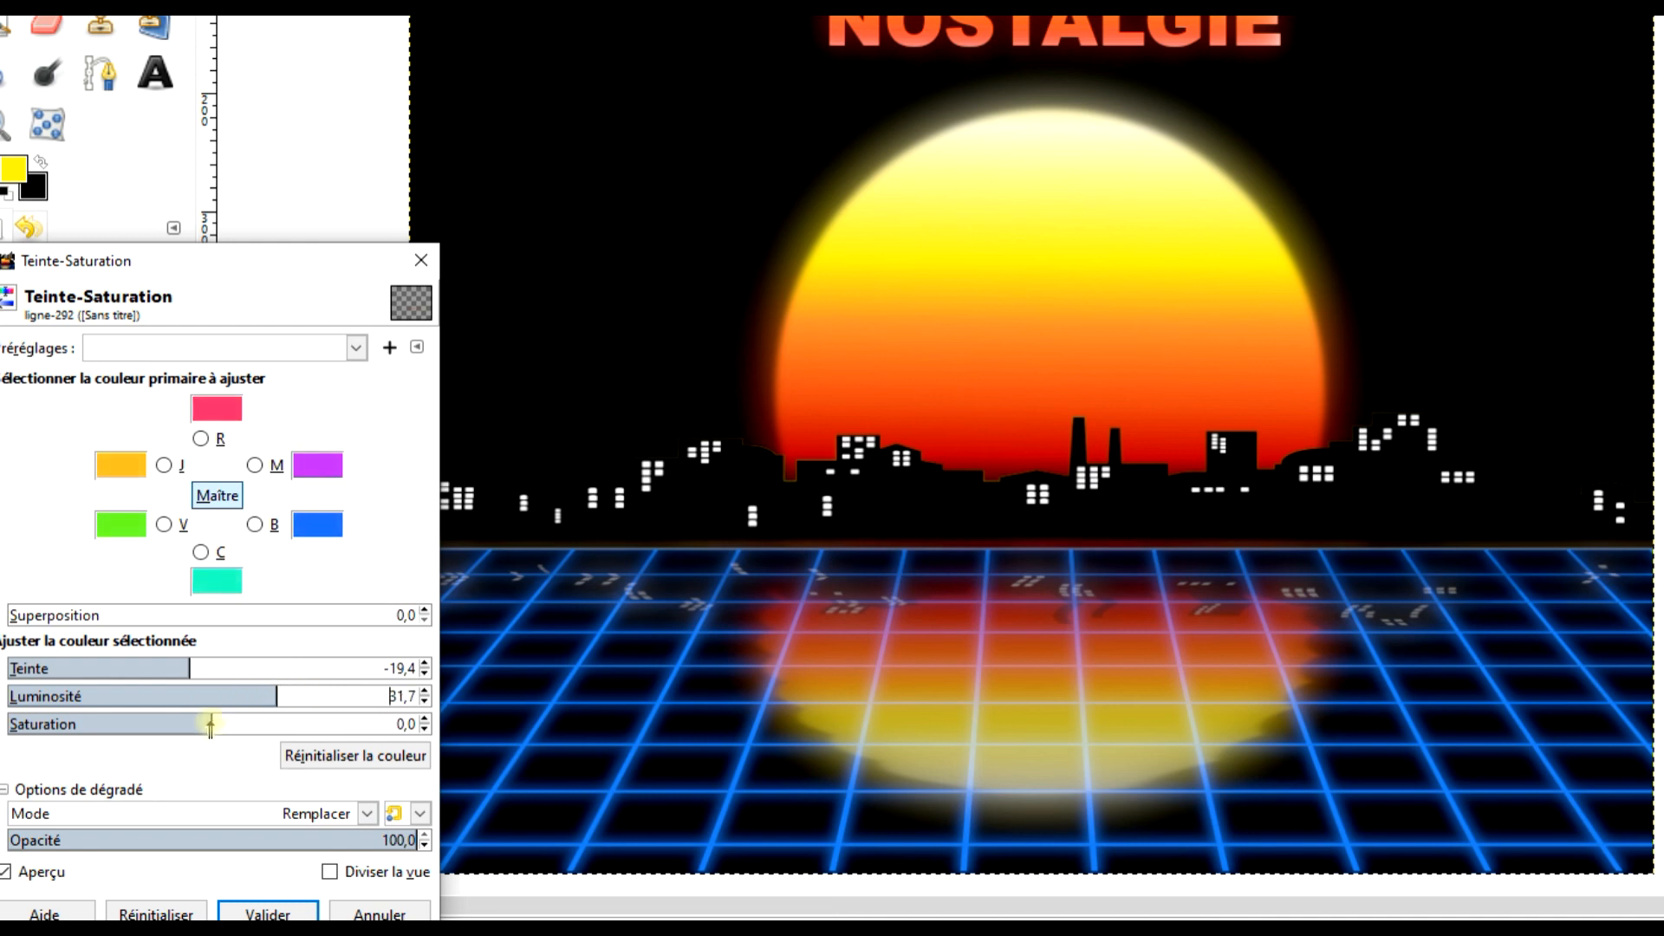
mouse_move(191, 669)
mouse_down()
mouse_move(111, 669)
mouse_move(164, 669)
mouse_up()
drag(164, 724, 124, 724)
drag(277, 696, 367, 696)
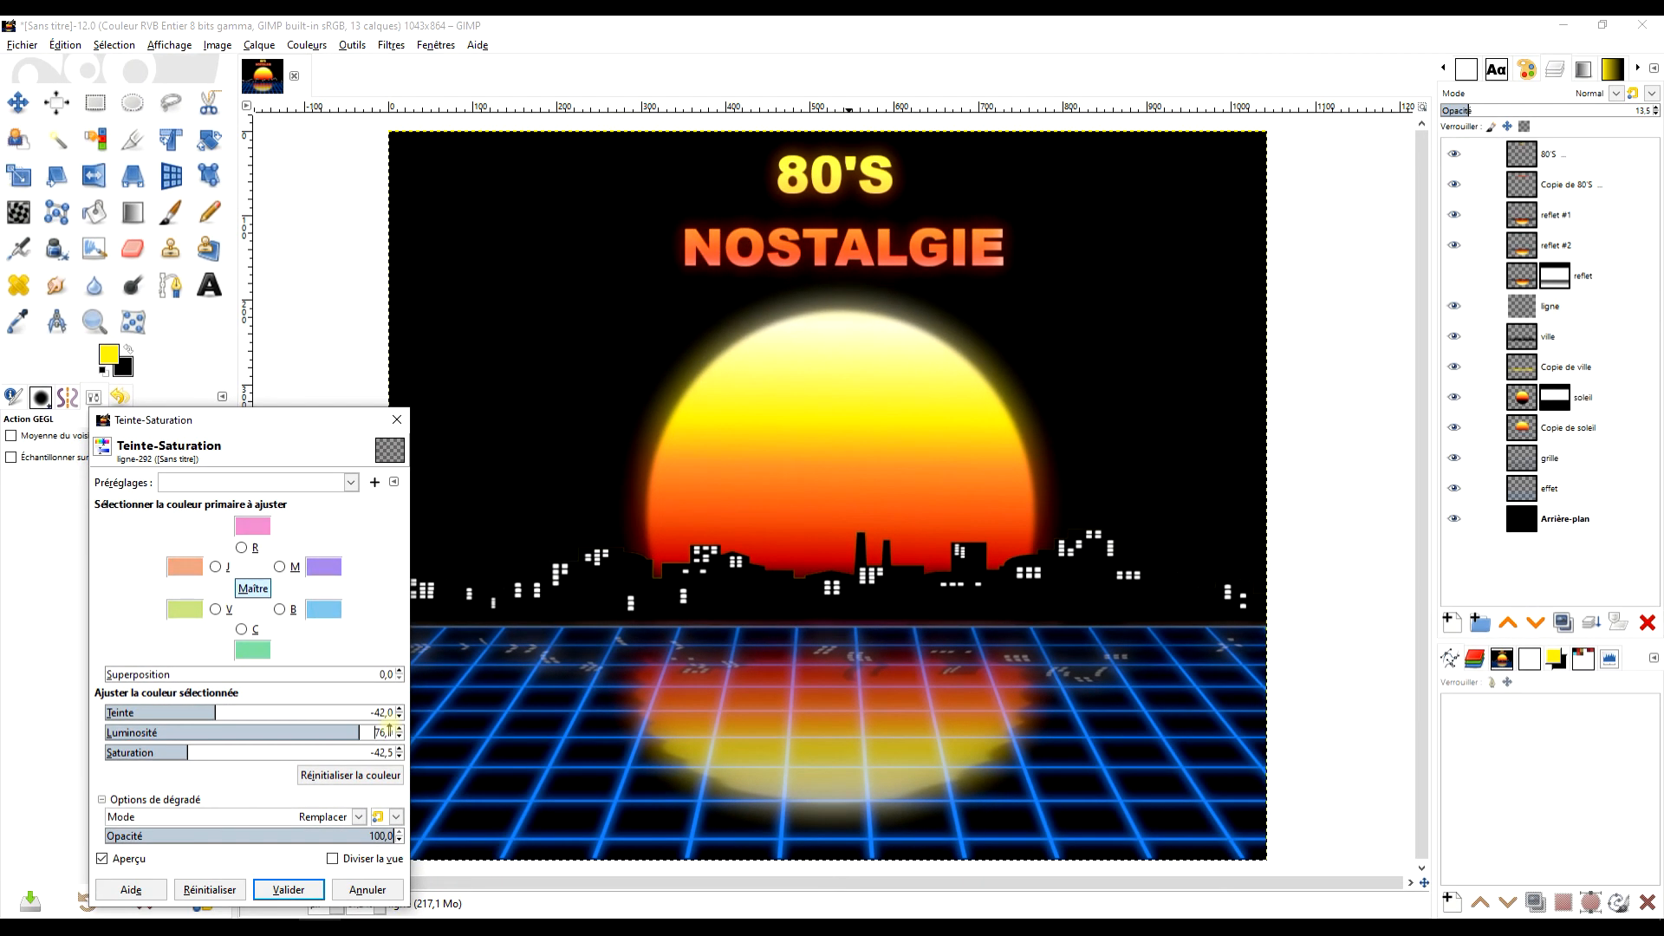
click(289, 889)
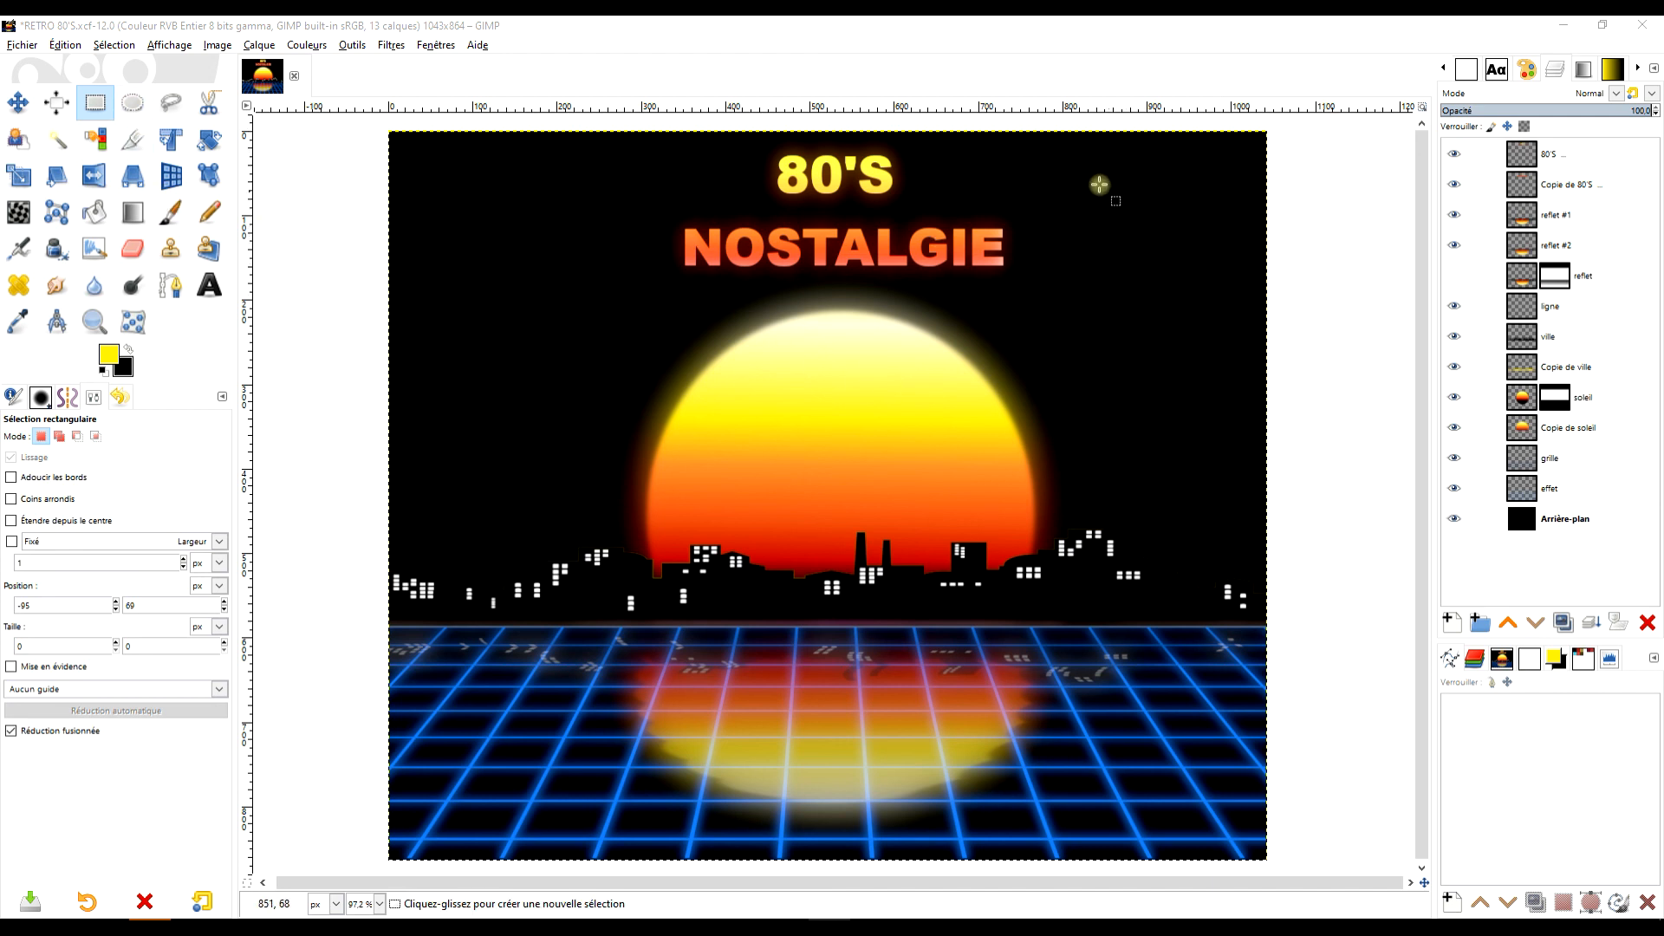
Start the HSV Noise filter (Brouillage TSV) on the Arrière-plan layer with hue 120.69, saturation 1.000 and value 1.000
click(1560, 519)
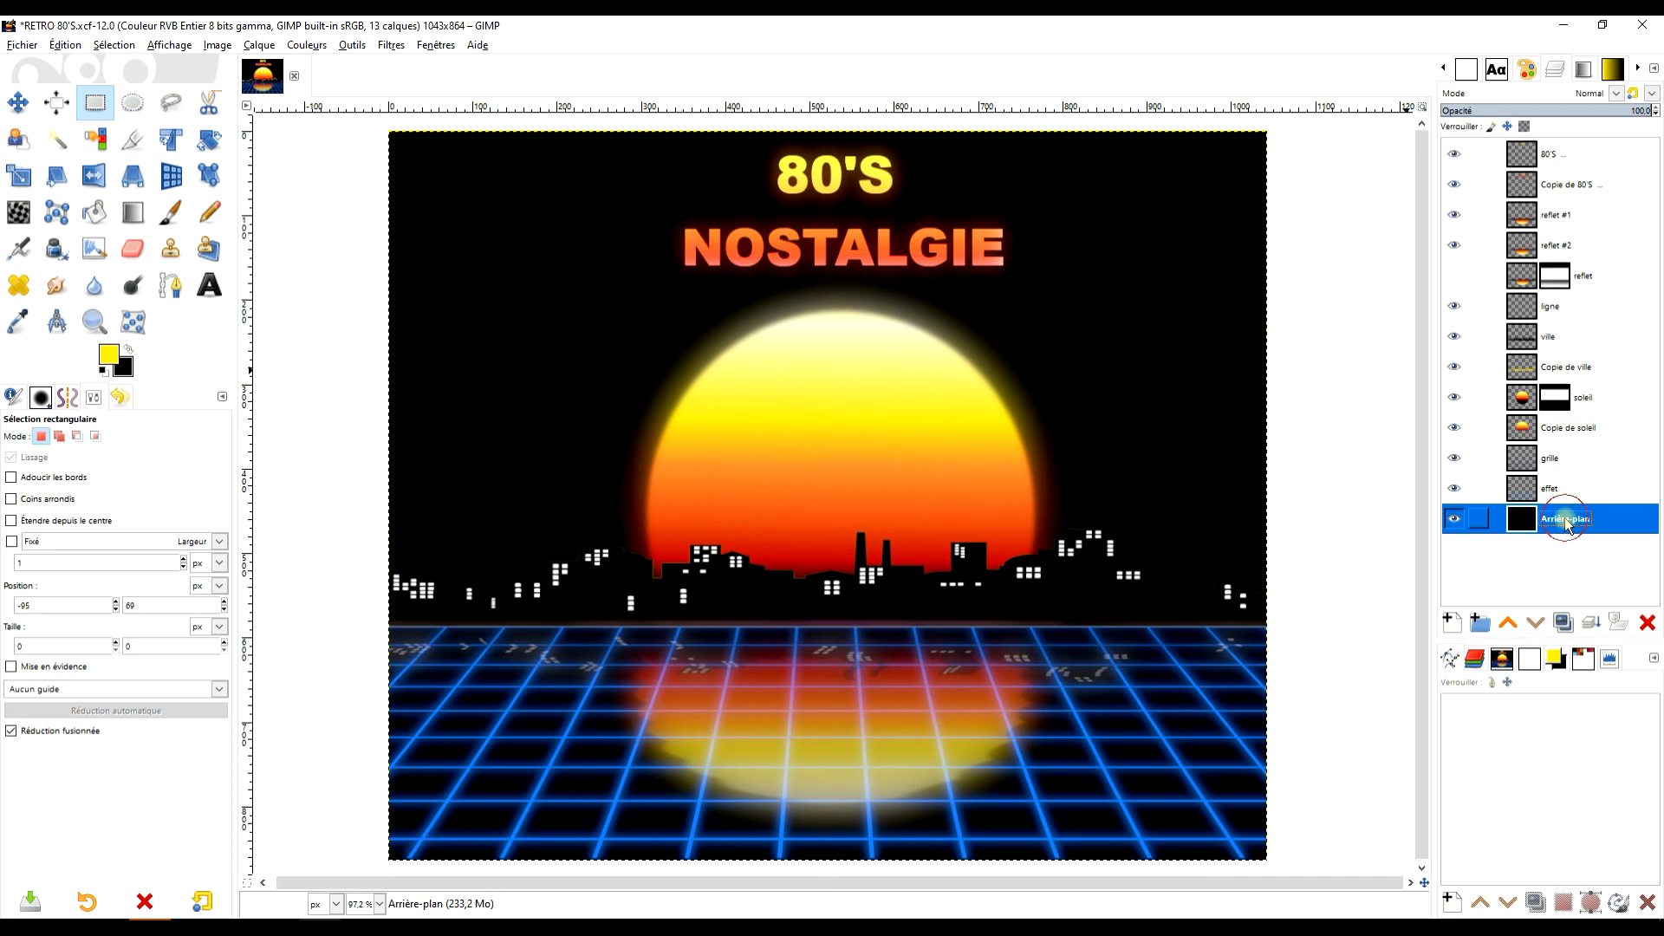
click(390, 48)
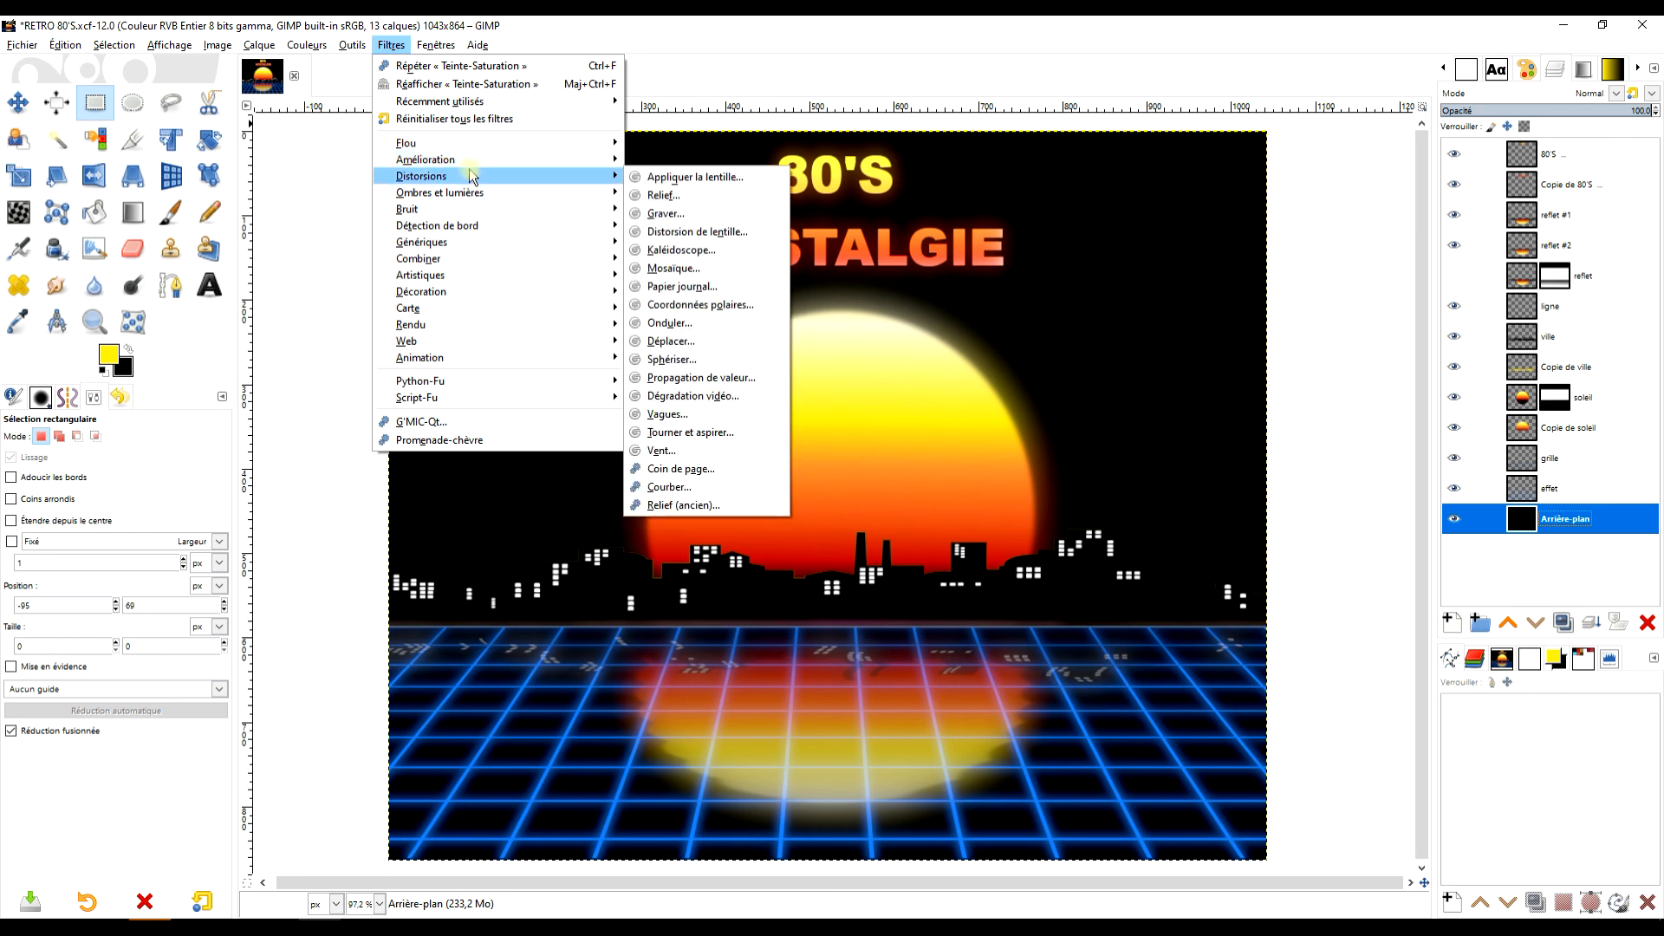
mouse_move(473, 150)
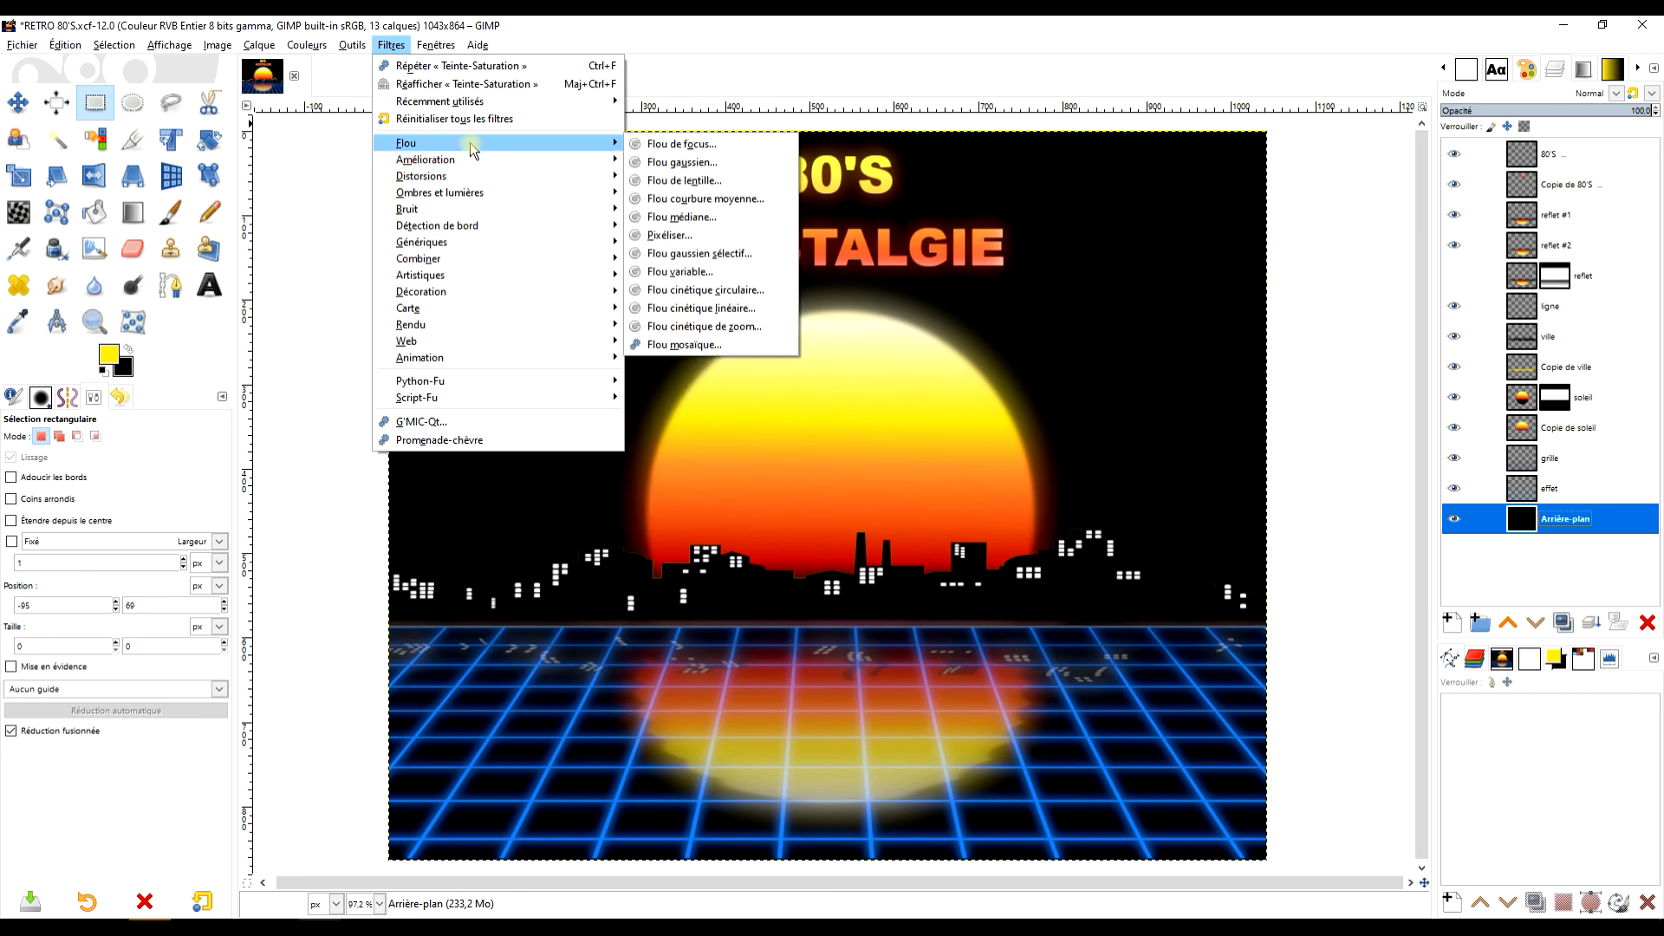
click(592, 24)
click(379, 48)
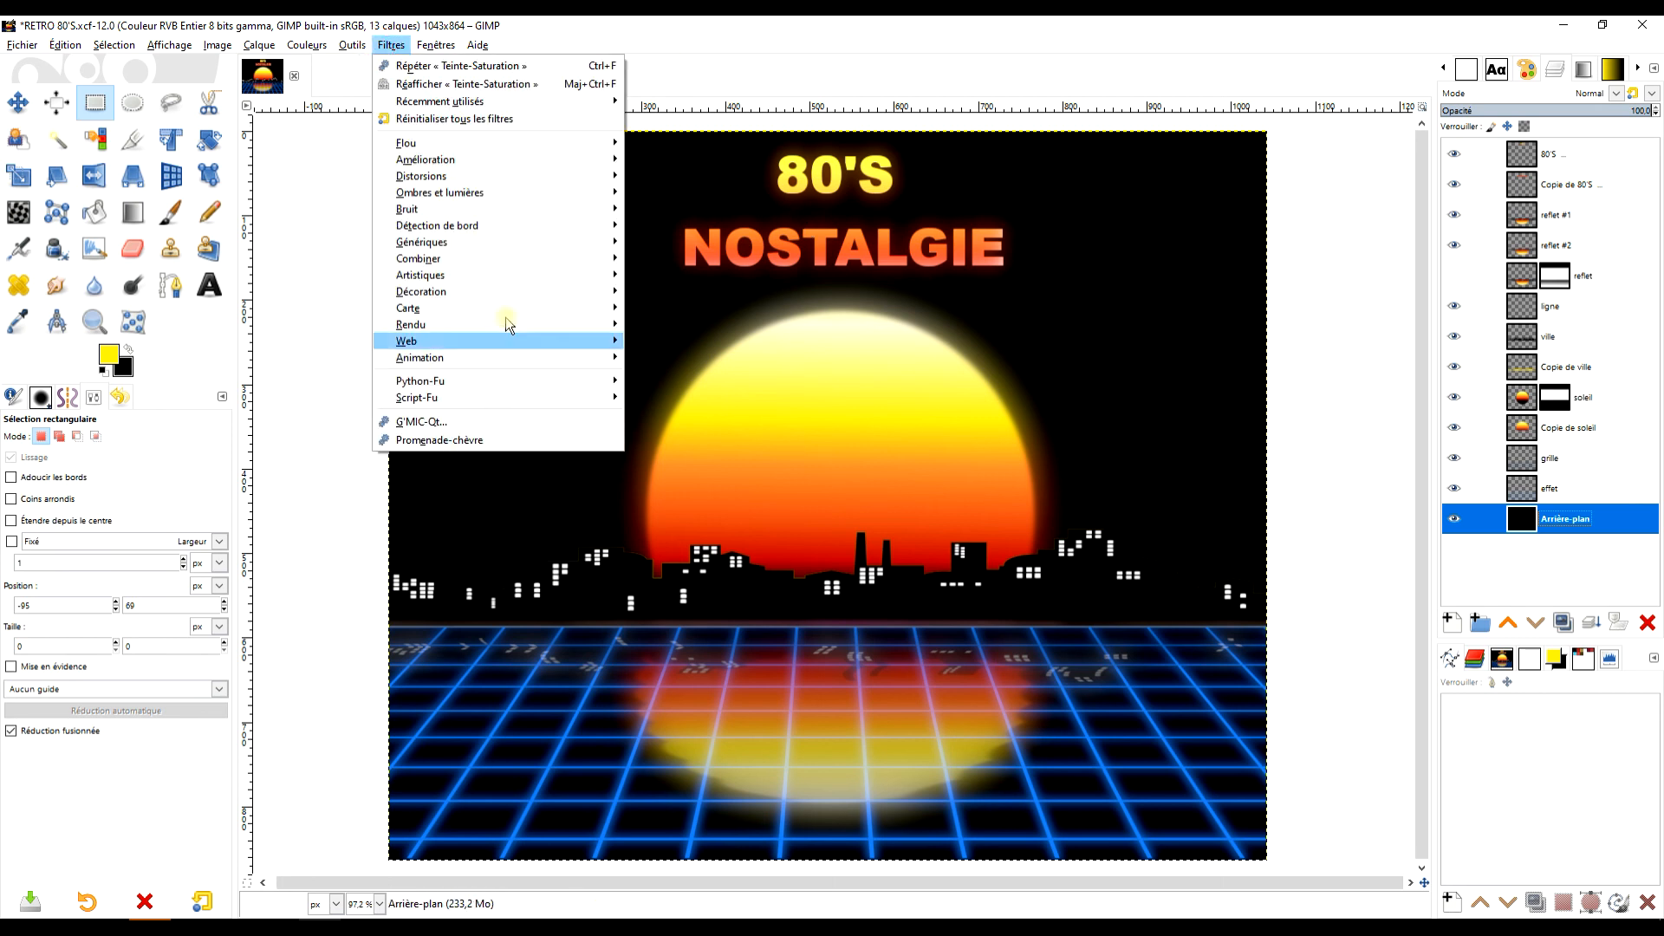
mouse_move(506, 216)
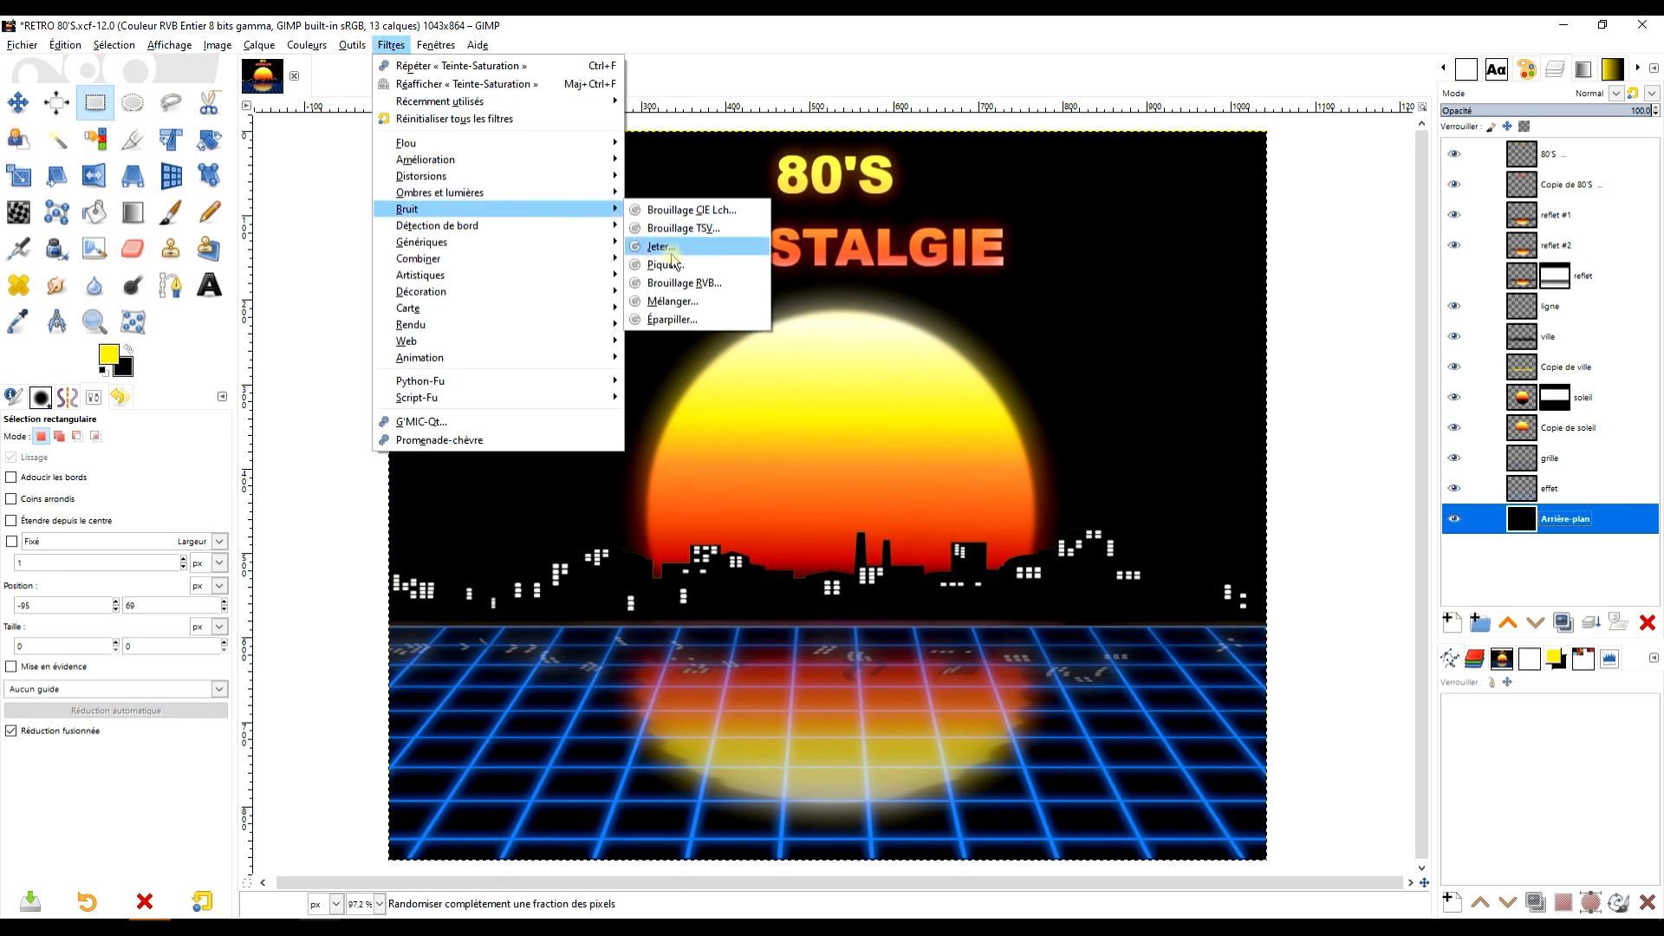
click(713, 231)
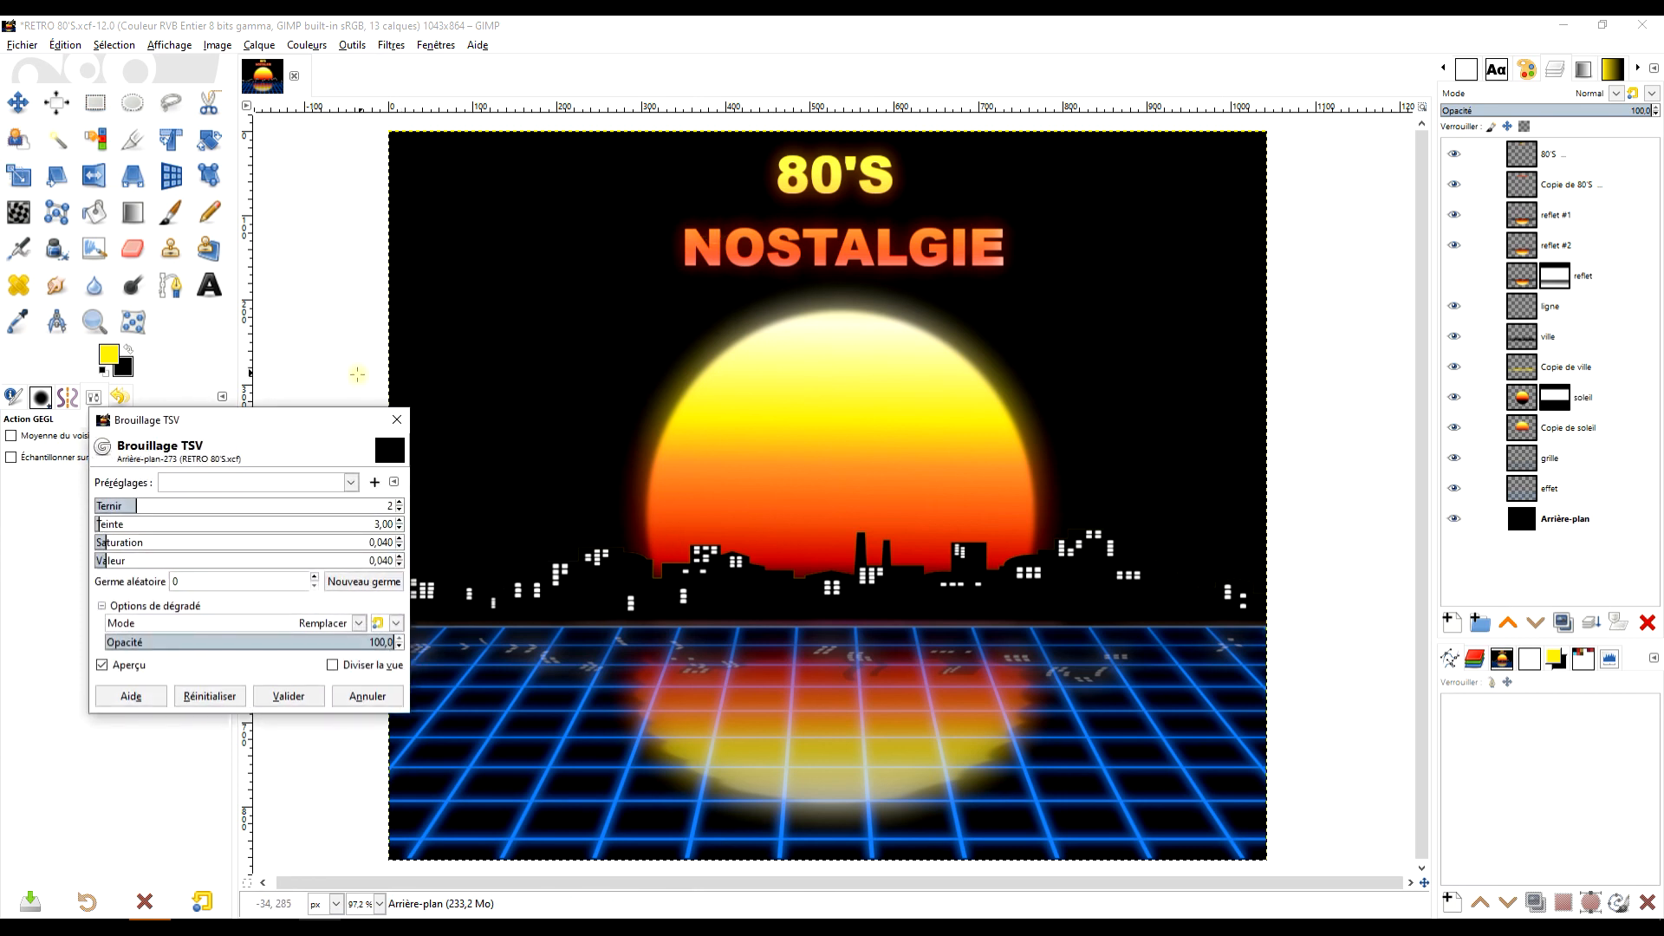
drag(273, 424, 500, 191)
drag(349, 288, 486, 297)
drag(344, 307, 440, 333)
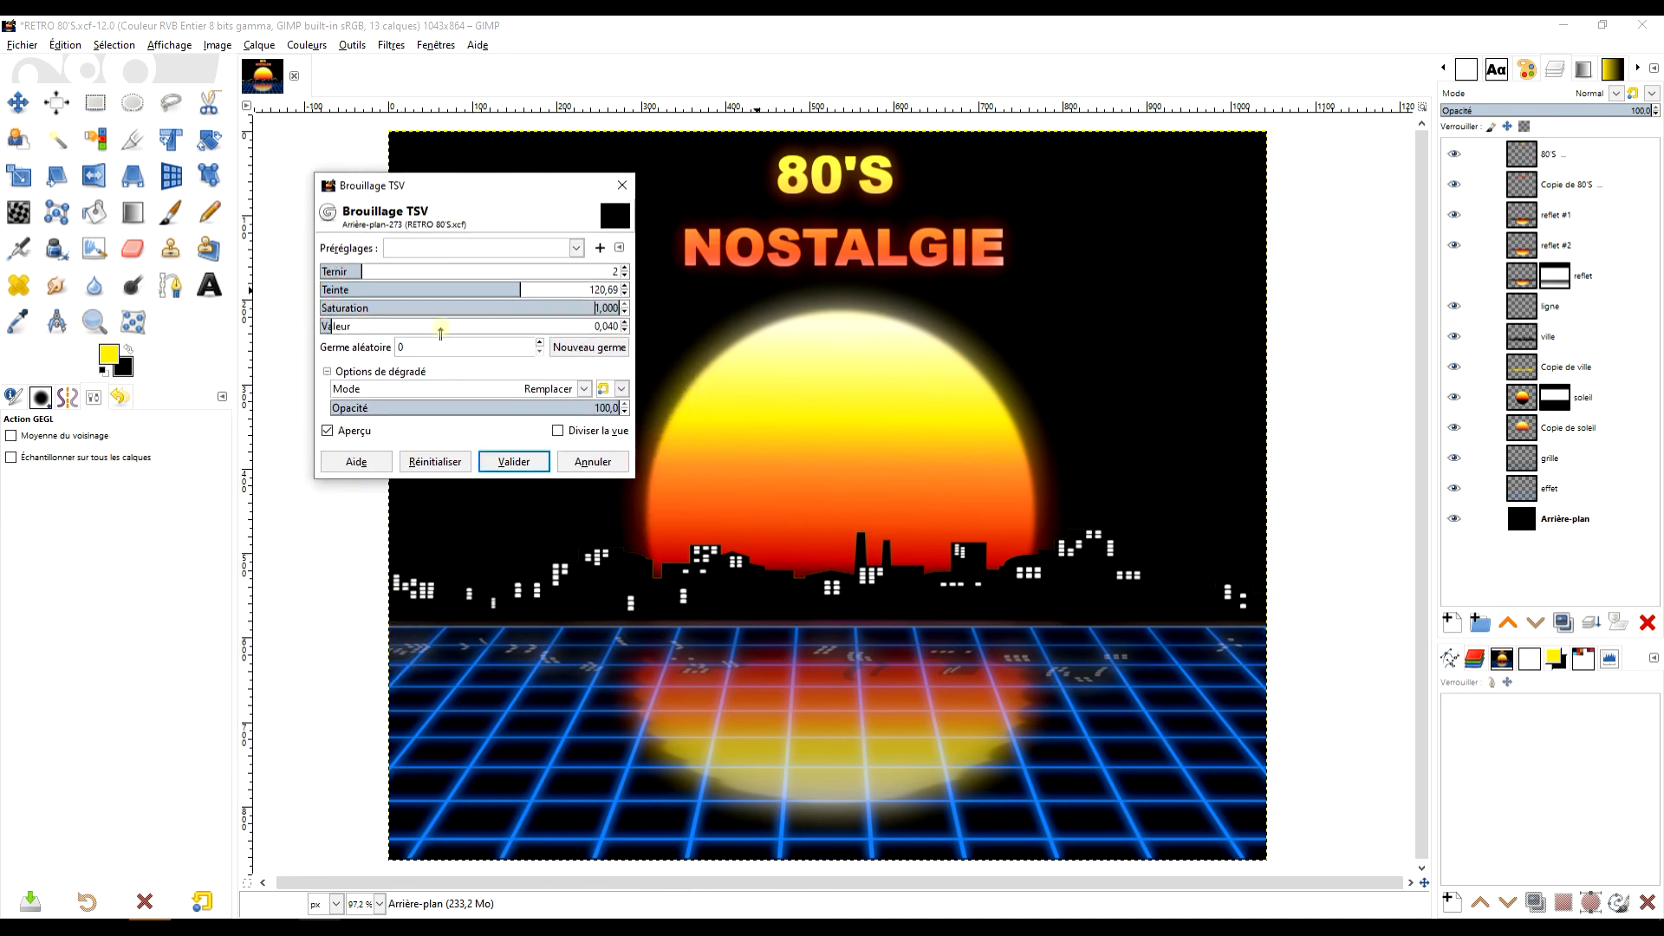
drag(539, 325, 669, 322)
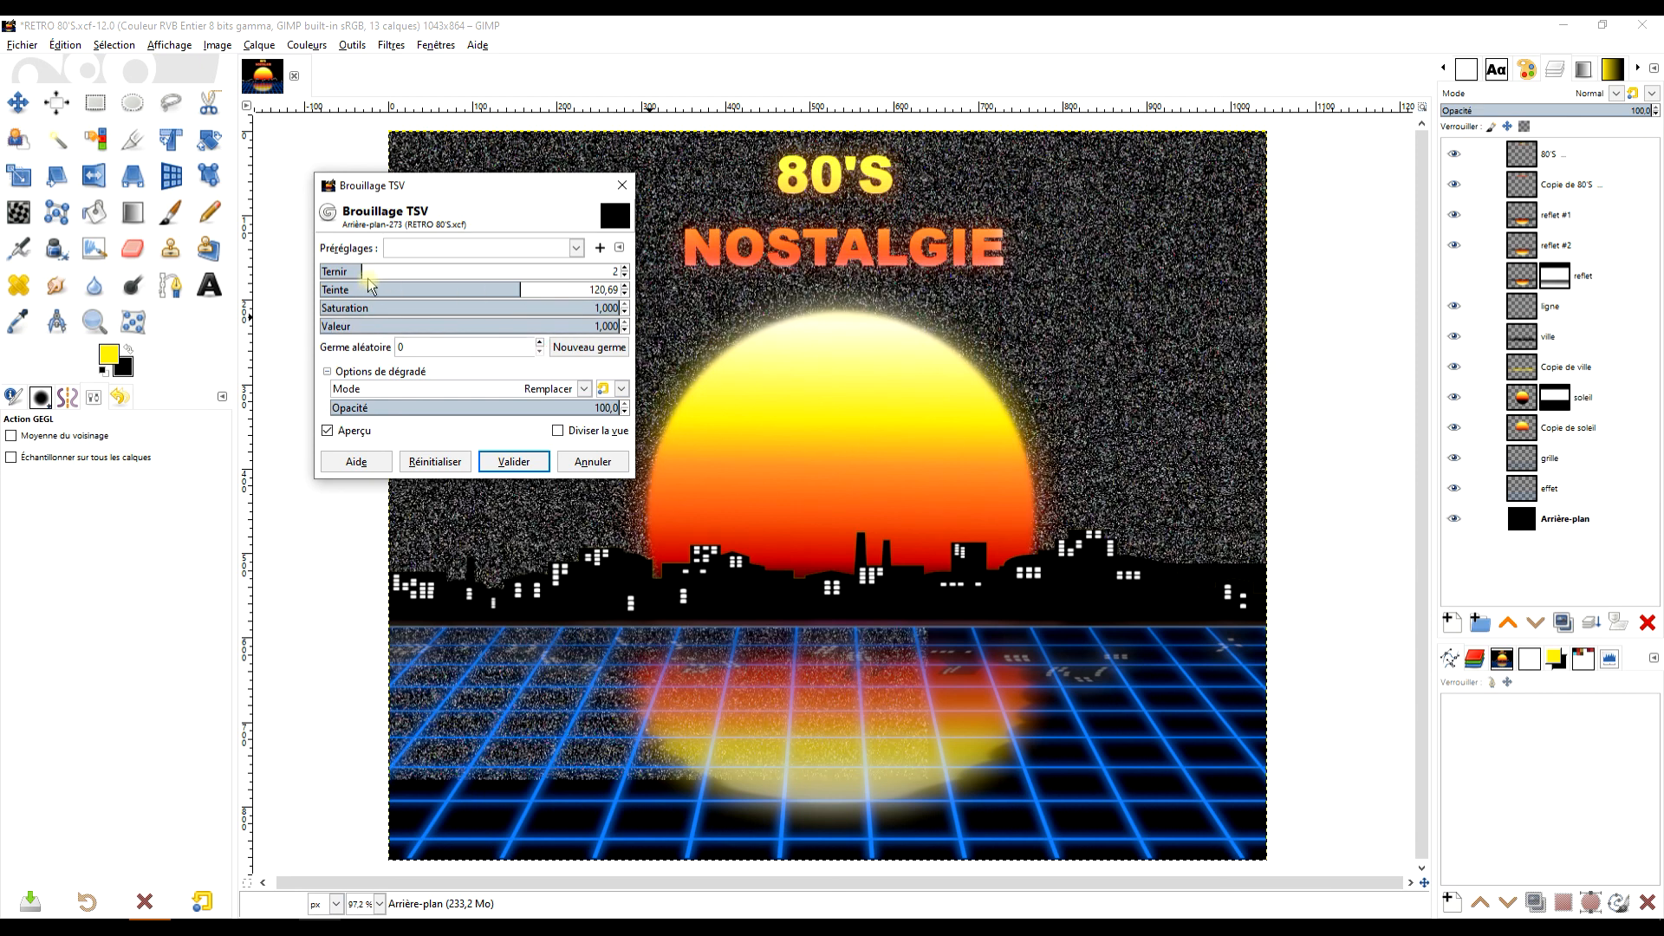
Set the noise's dulling to 6, hue to 155.55 and saturation to 0.908, generate a new random seed and apply the filter
drag(392, 273, 556, 289)
drag(449, 269, 547, 284)
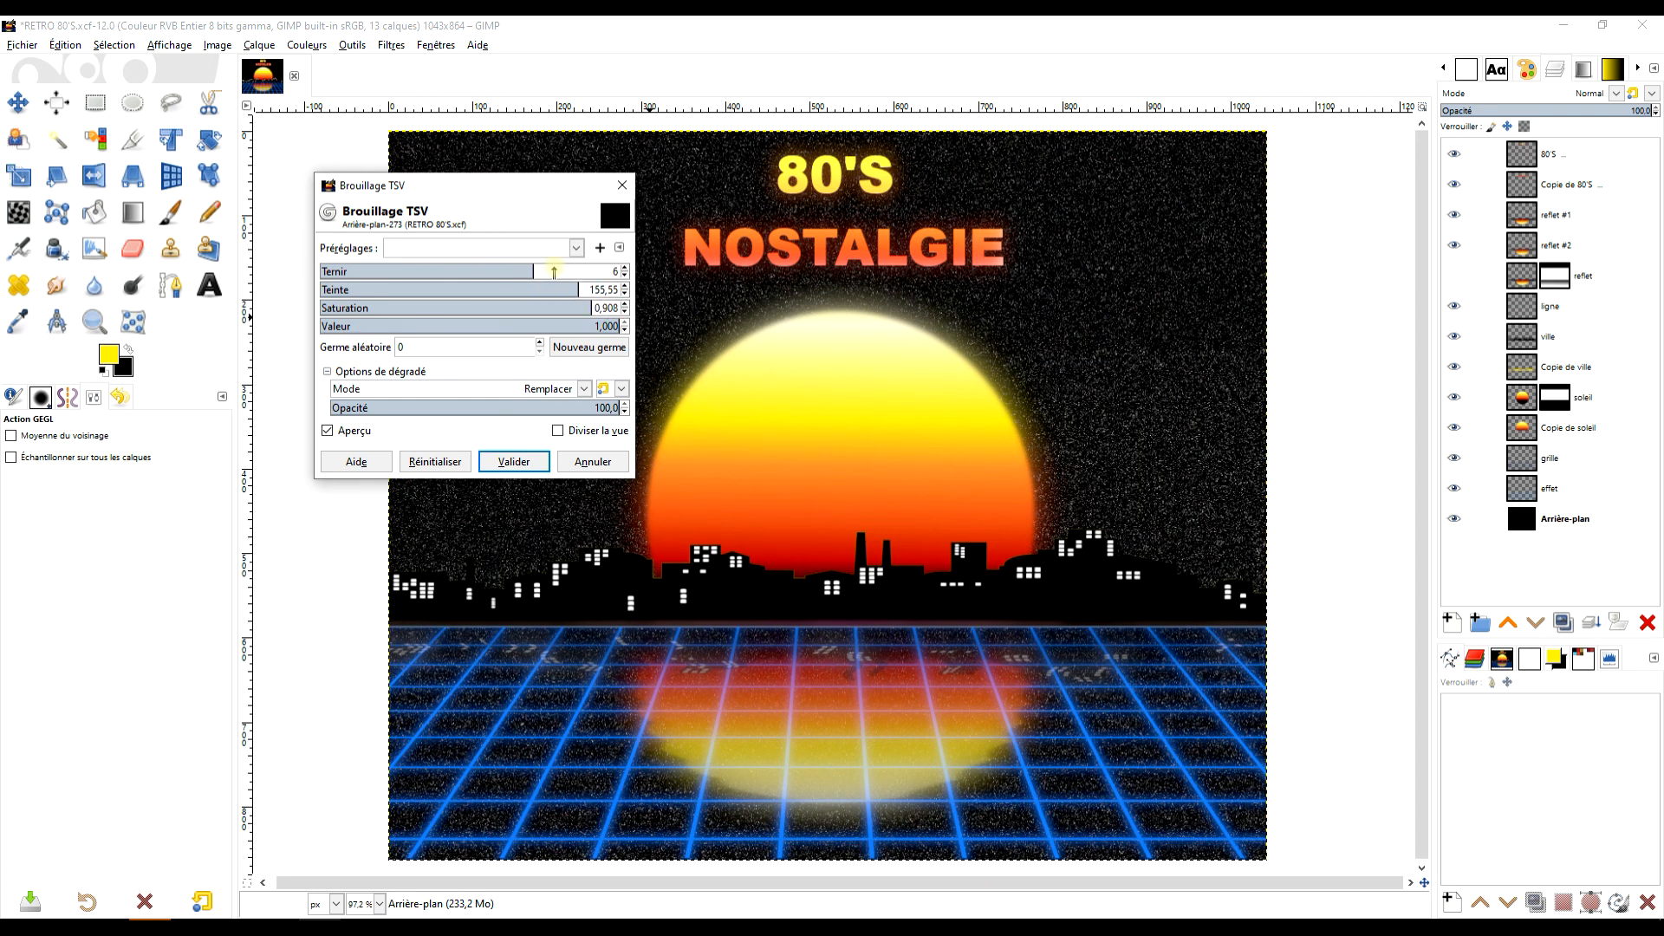
click(574, 350)
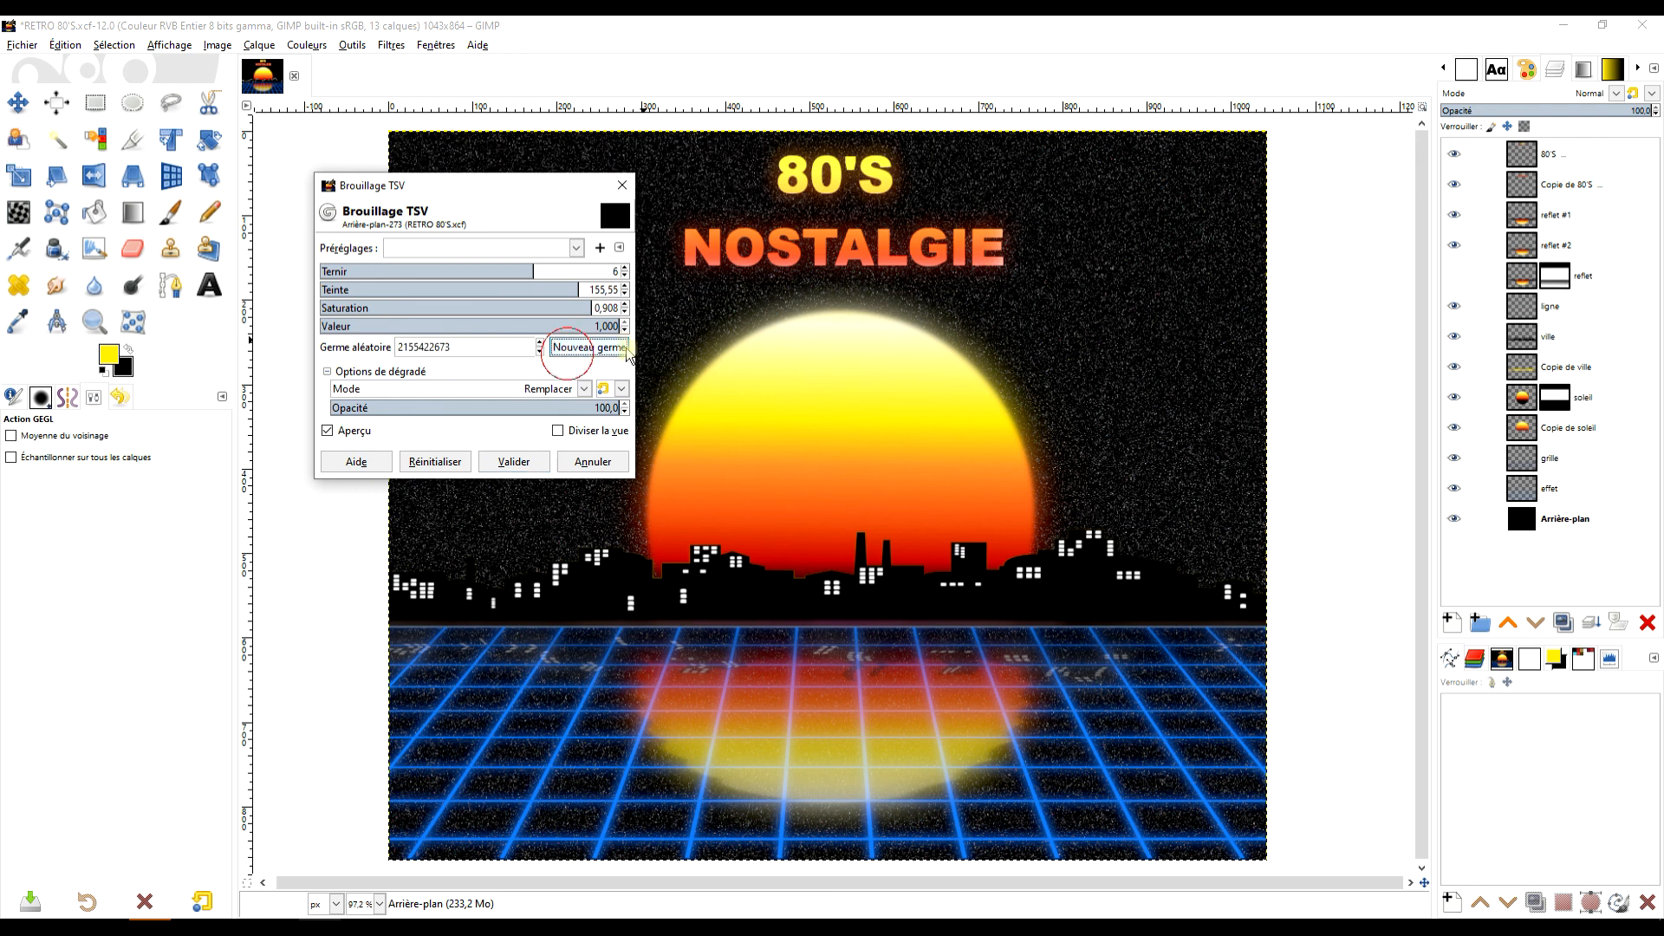
click(513, 462)
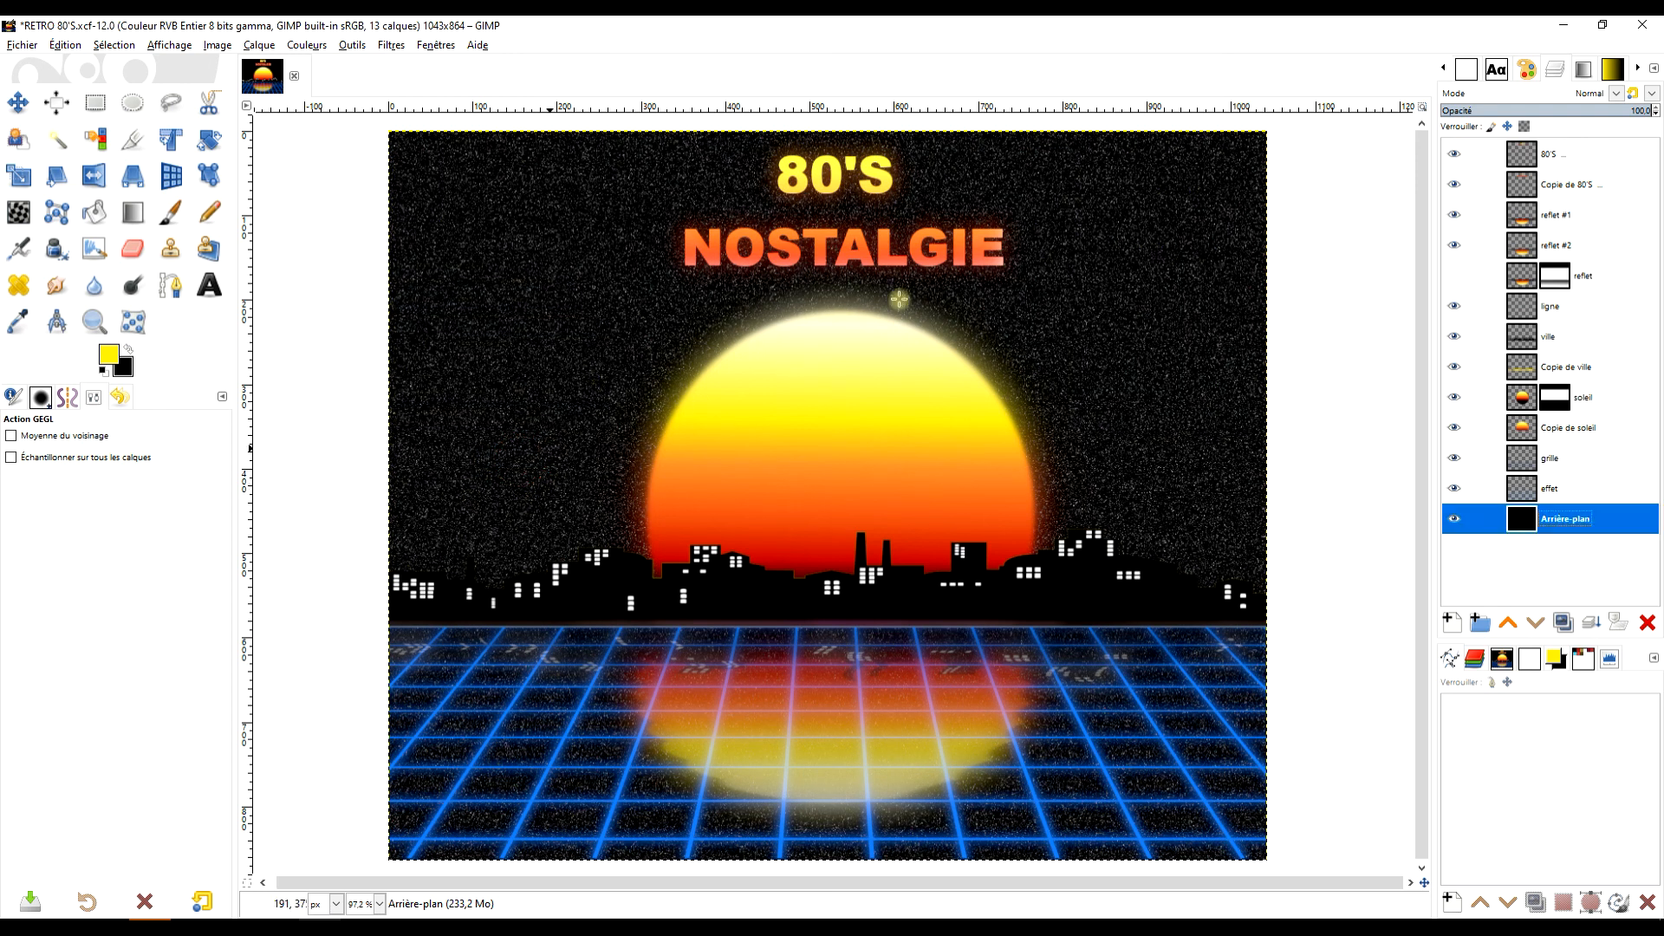
Thin out the noise on Arrière-plan with Levels, lowering the input midtone value to about 0.3
click(352, 47)
mouse_move(307, 45)
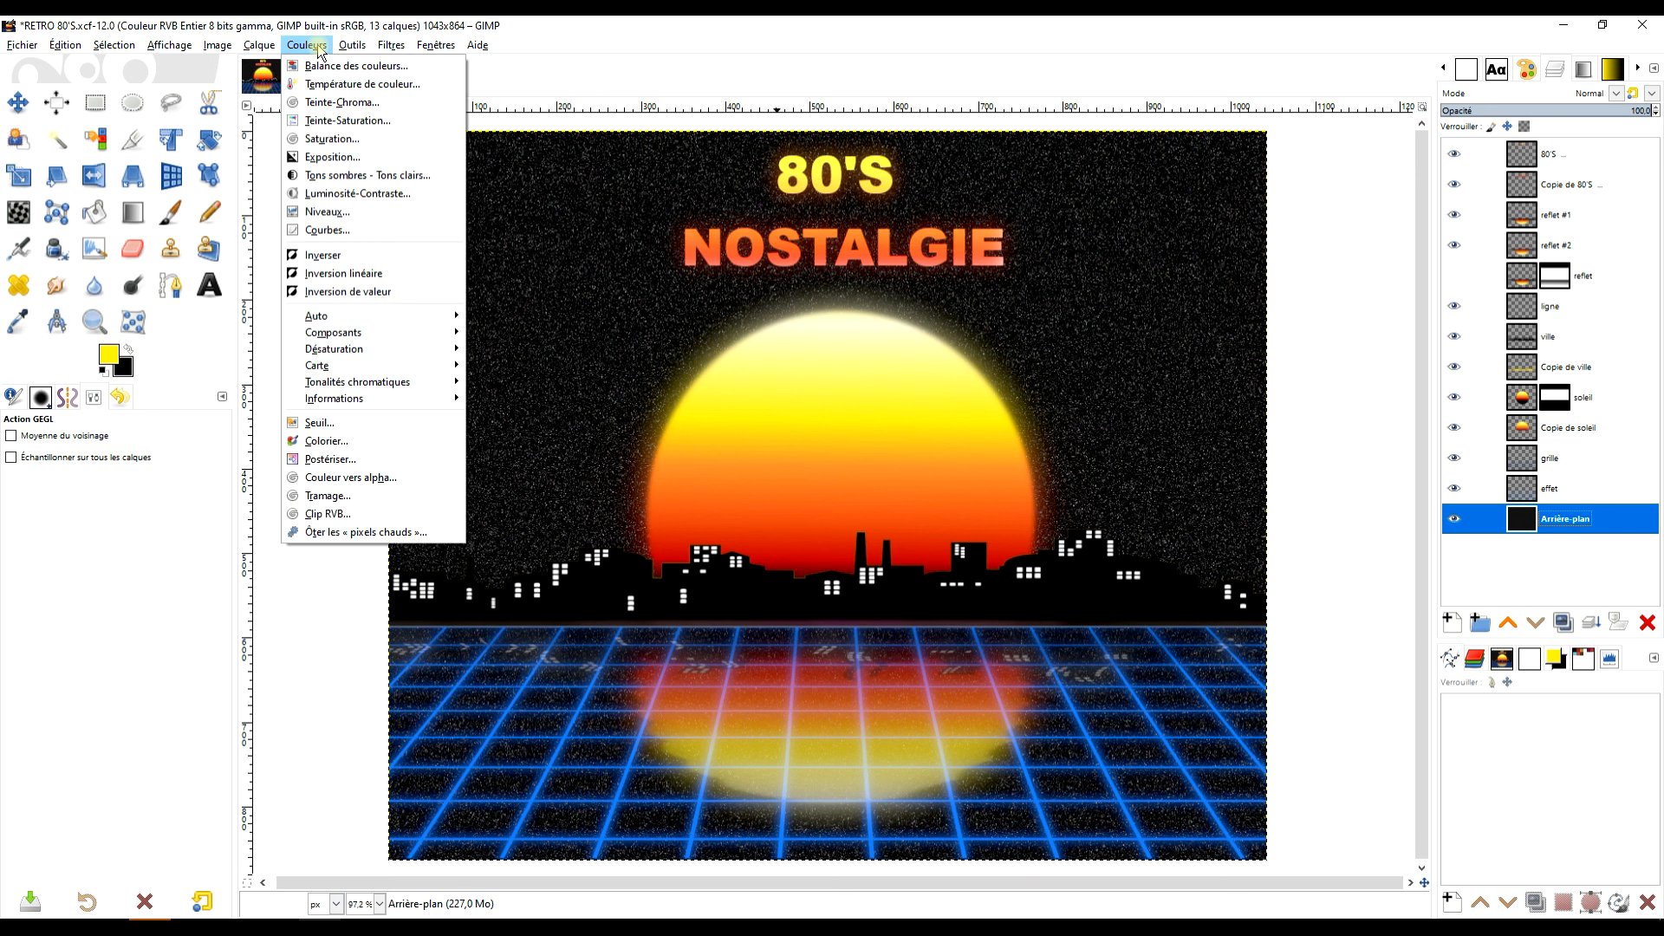
click(363, 211)
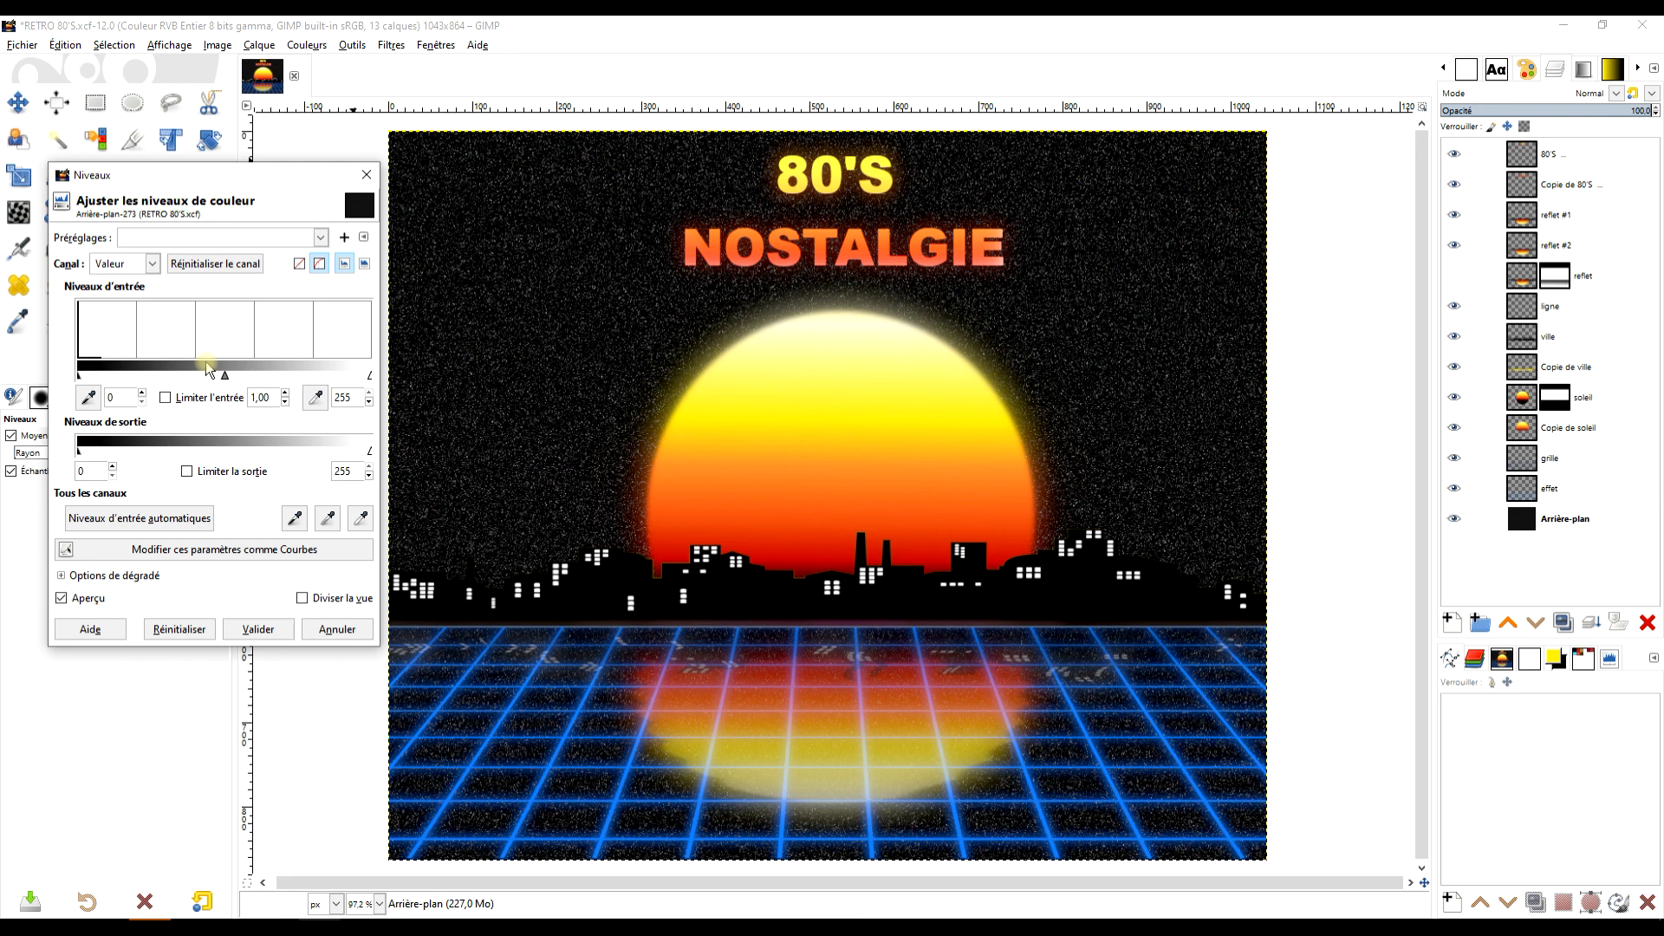
drag(227, 373, 297, 375)
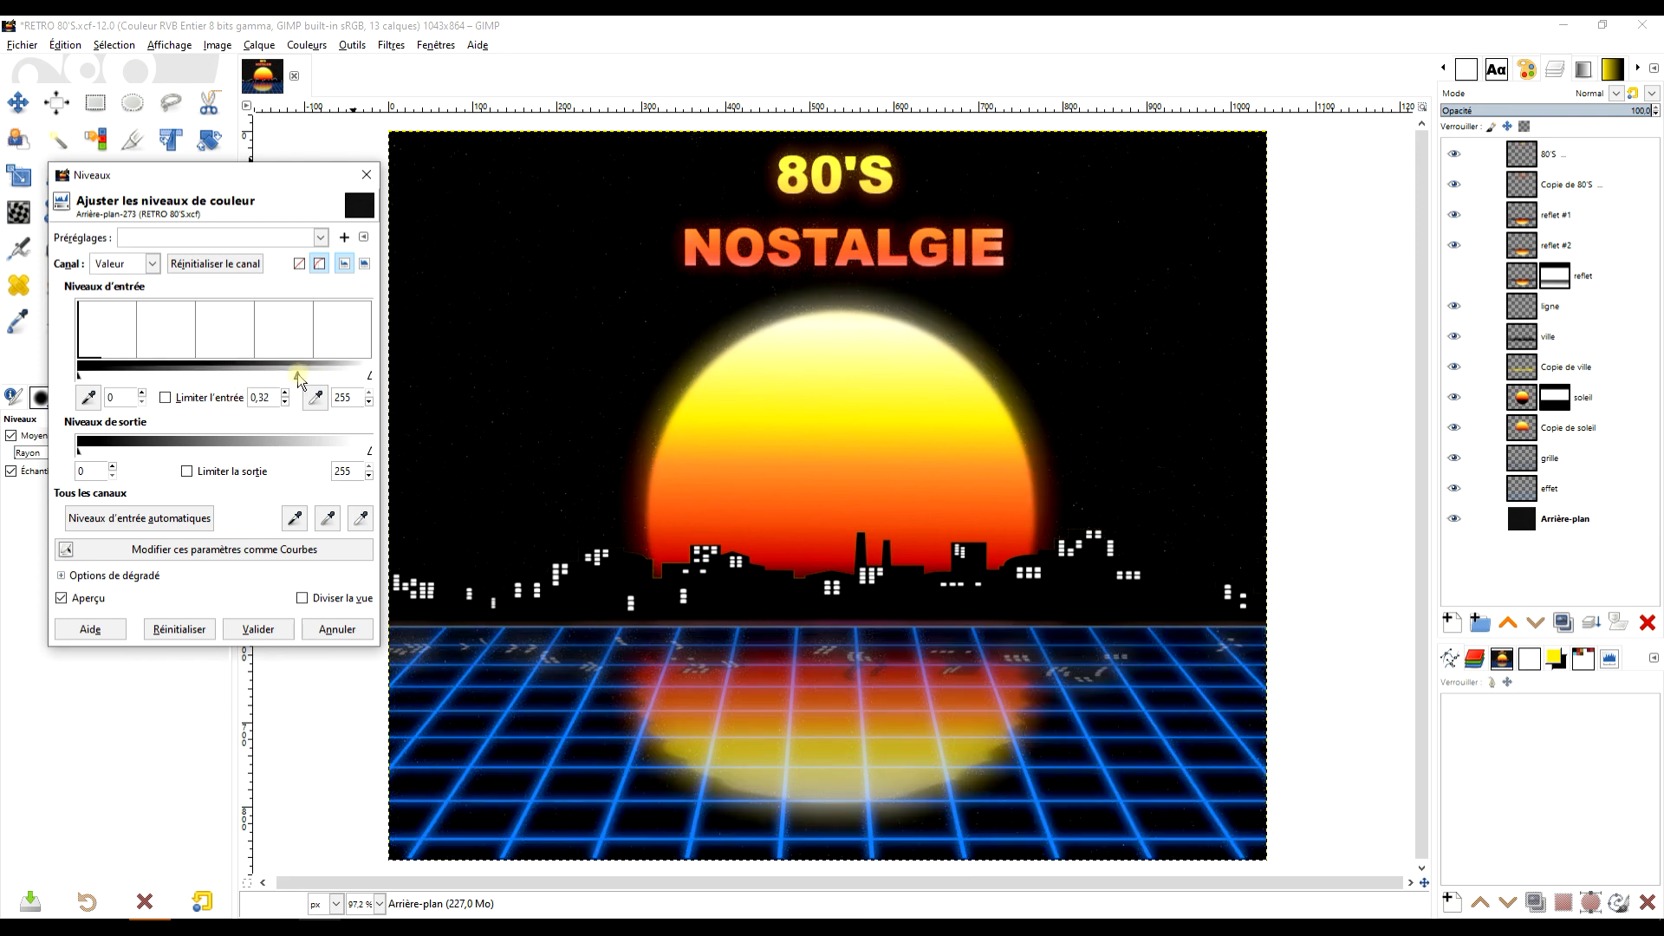
drag(315, 373, 300, 375)
click(261, 630)
Apply the Sparkle filter (Étinceler) to Arrière-plan with a slightly raised luminosity threshold and natural colour
click(390, 45)
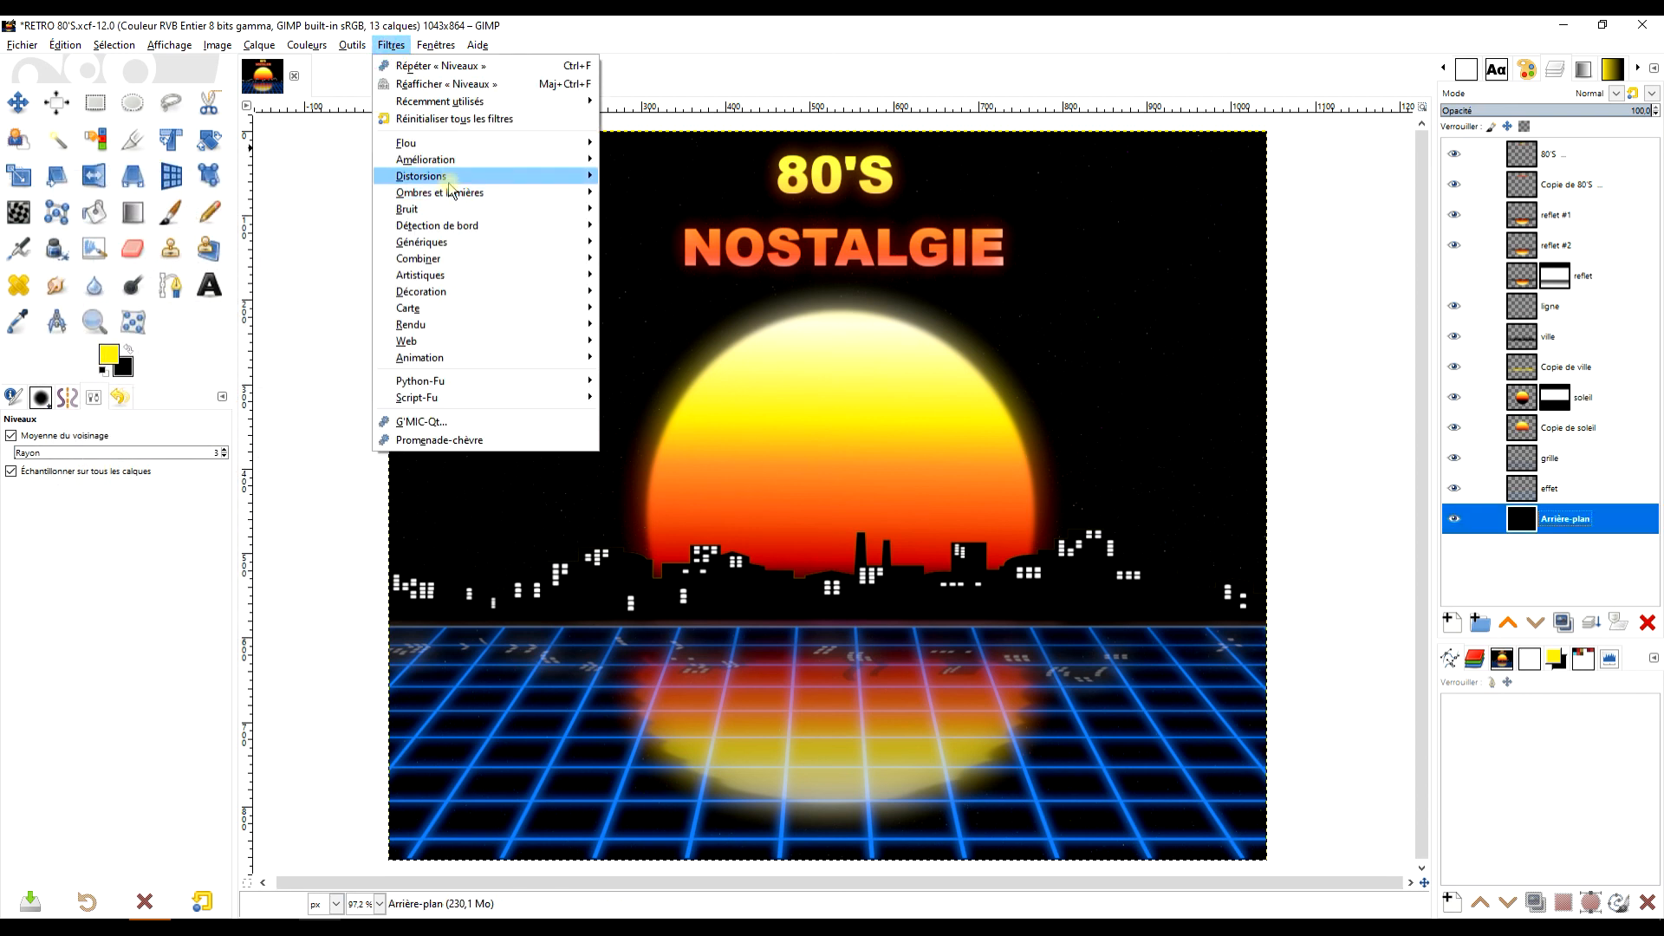
mouse_move(452, 199)
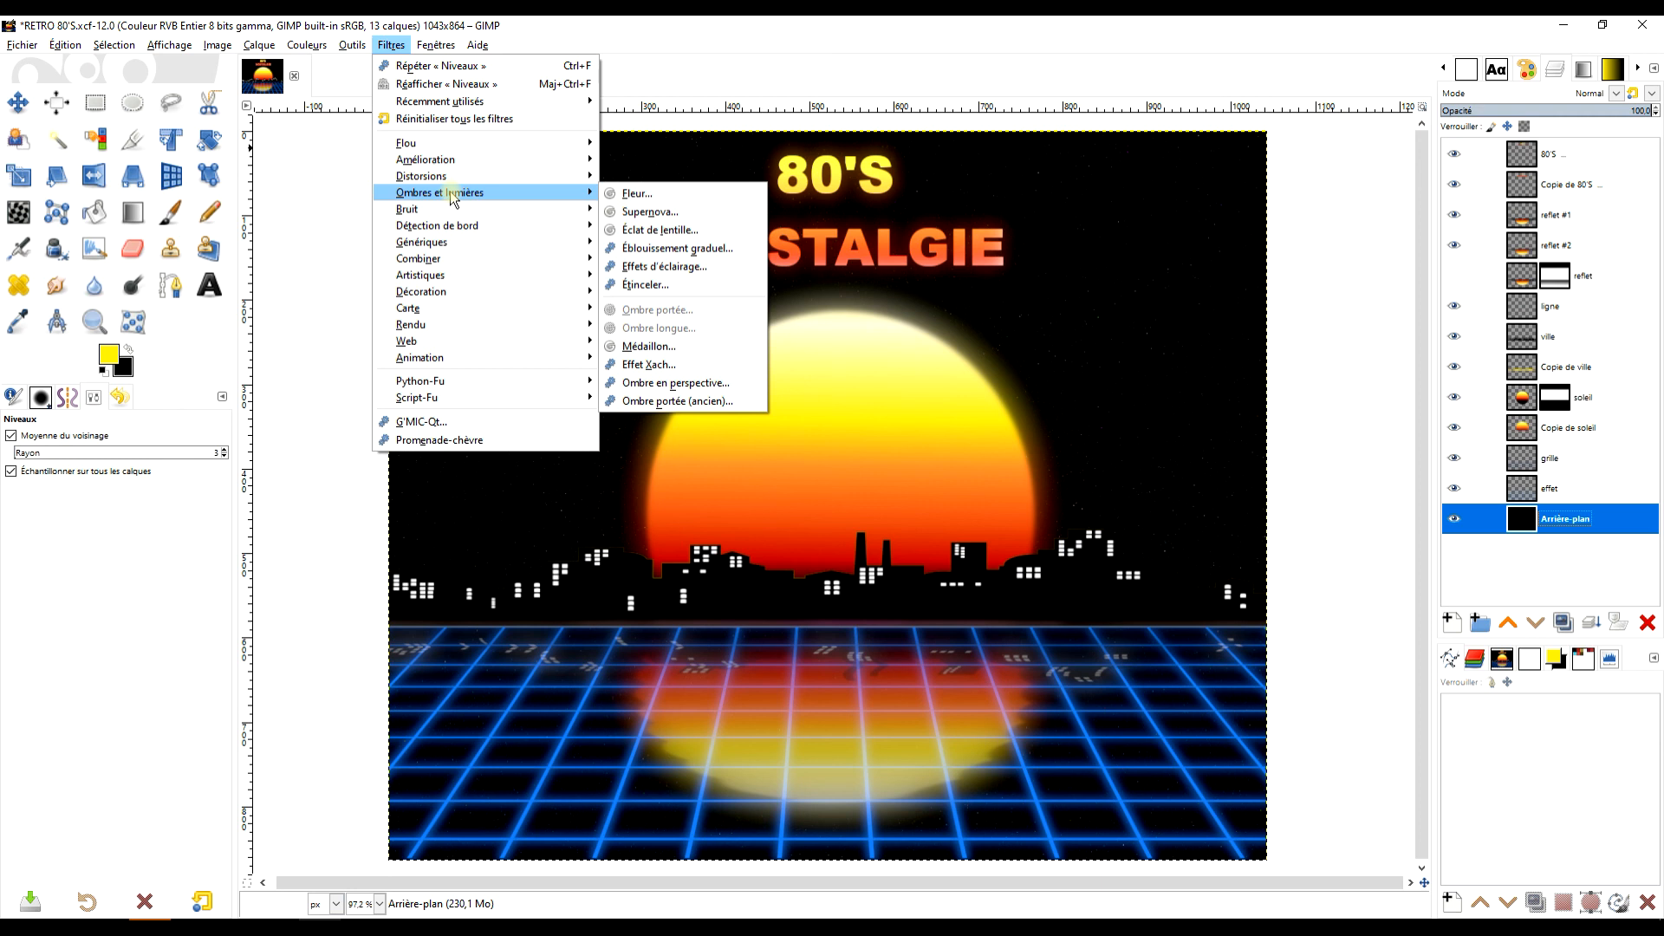
click(690, 286)
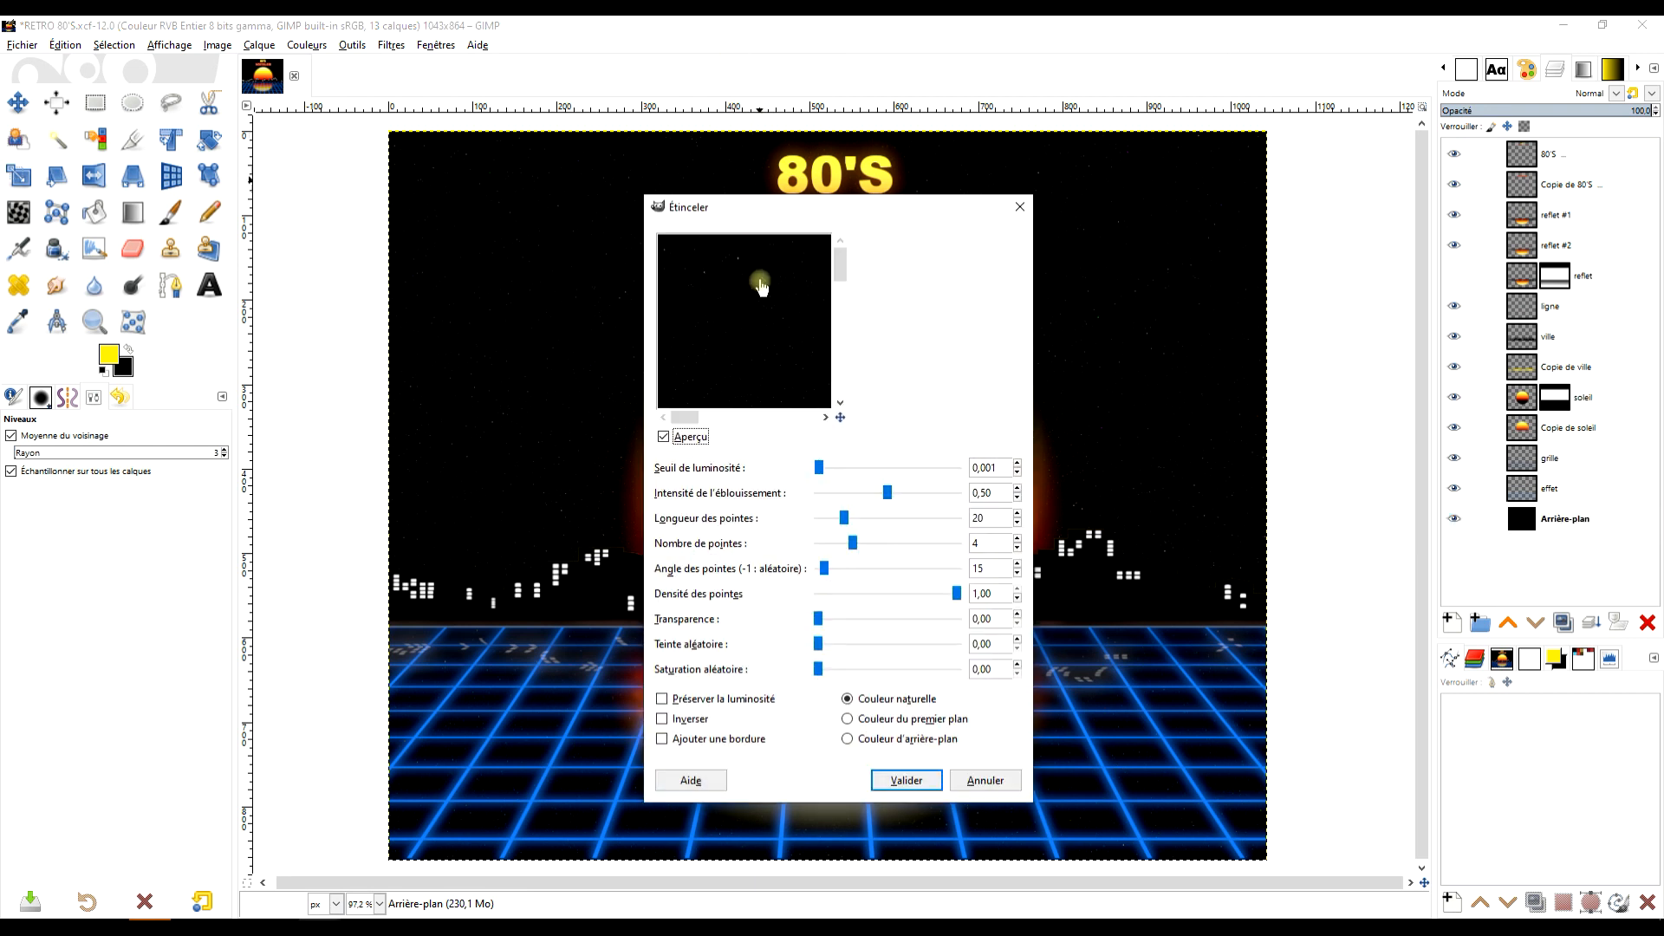
click(1018, 464)
click(858, 698)
click(906, 780)
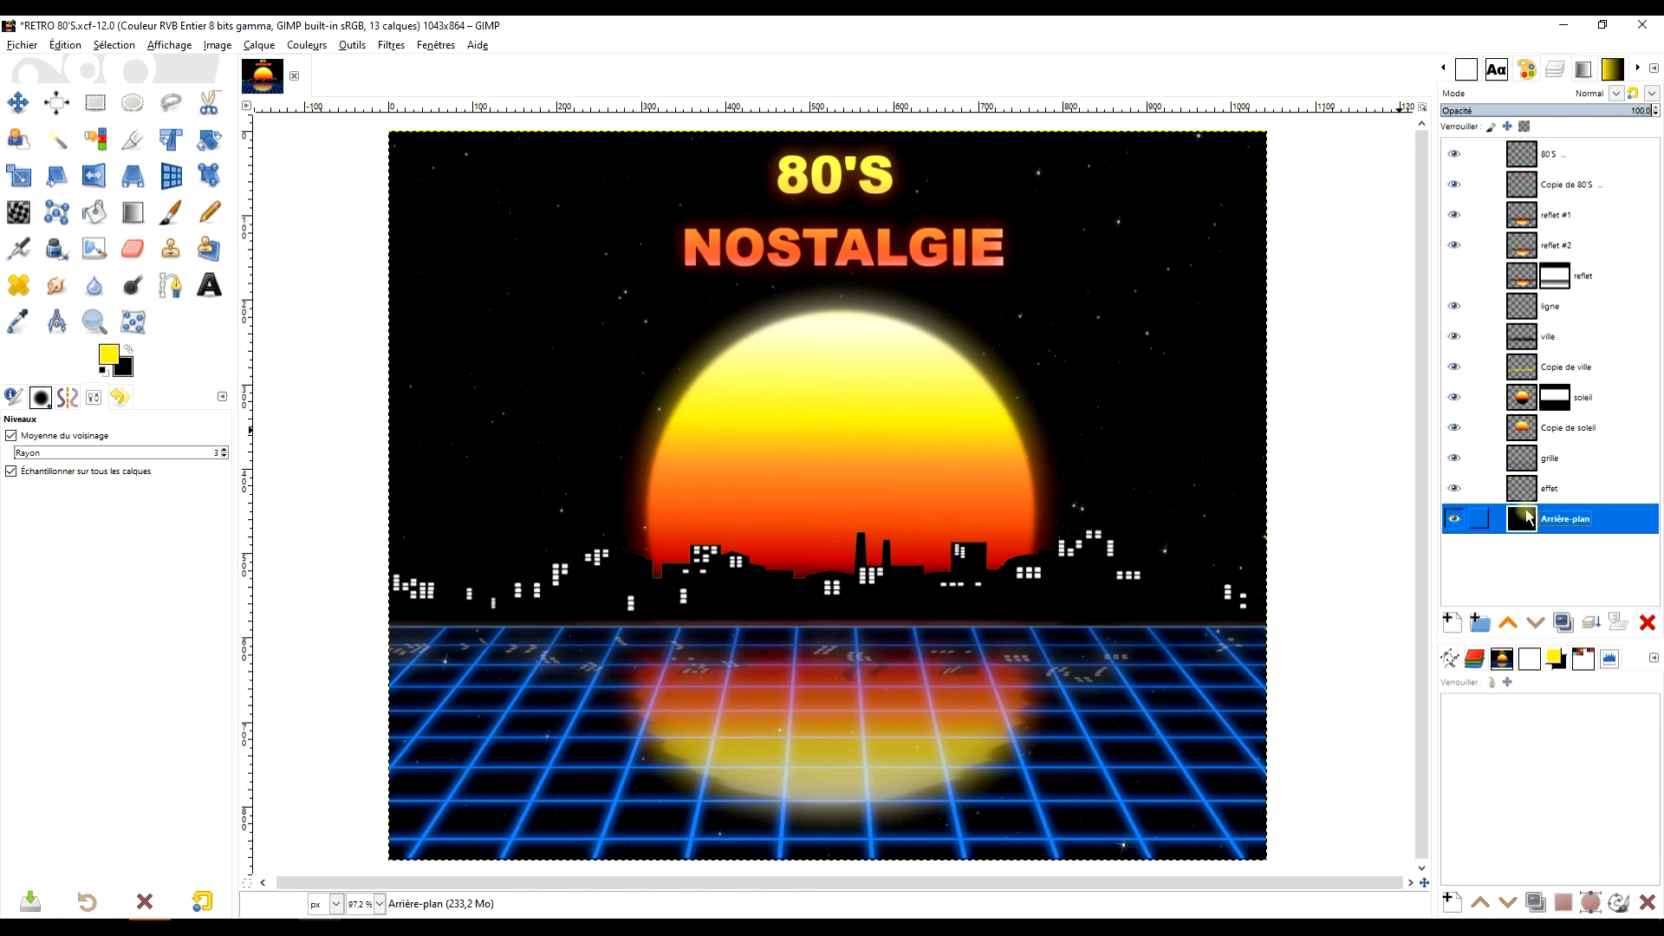
Brighten the stars on Arrière-plan with Curves, placing points at input 77, output 135 and at input 194, output 172
click(267, 48)
mouse_move(329, 49)
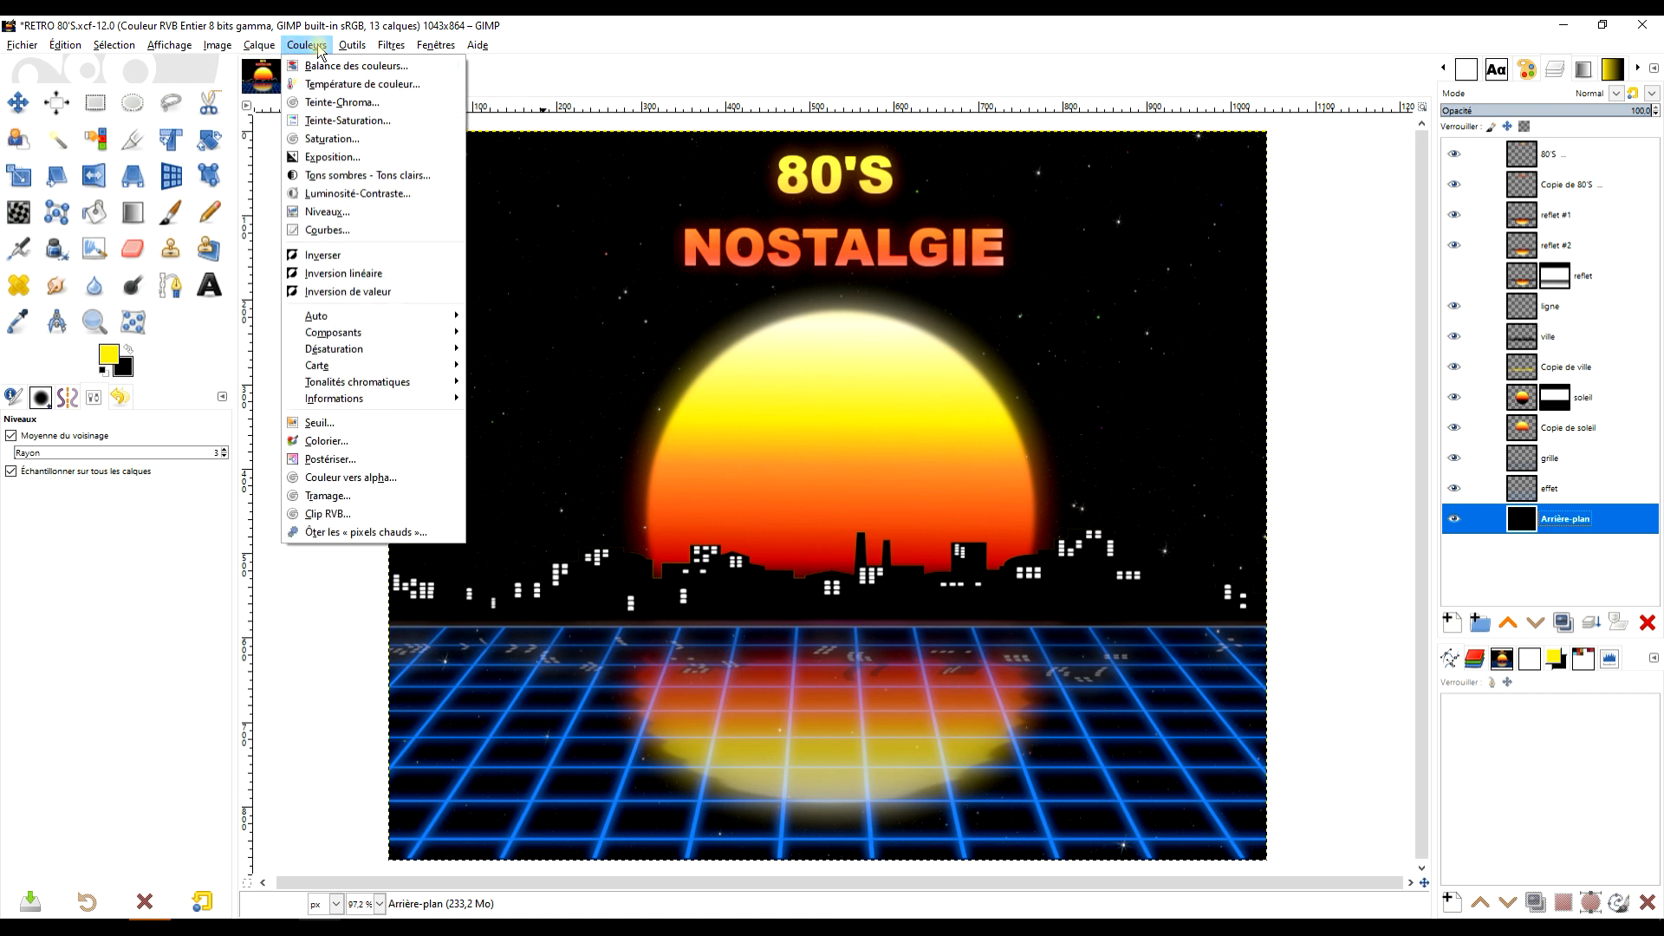
click(328, 230)
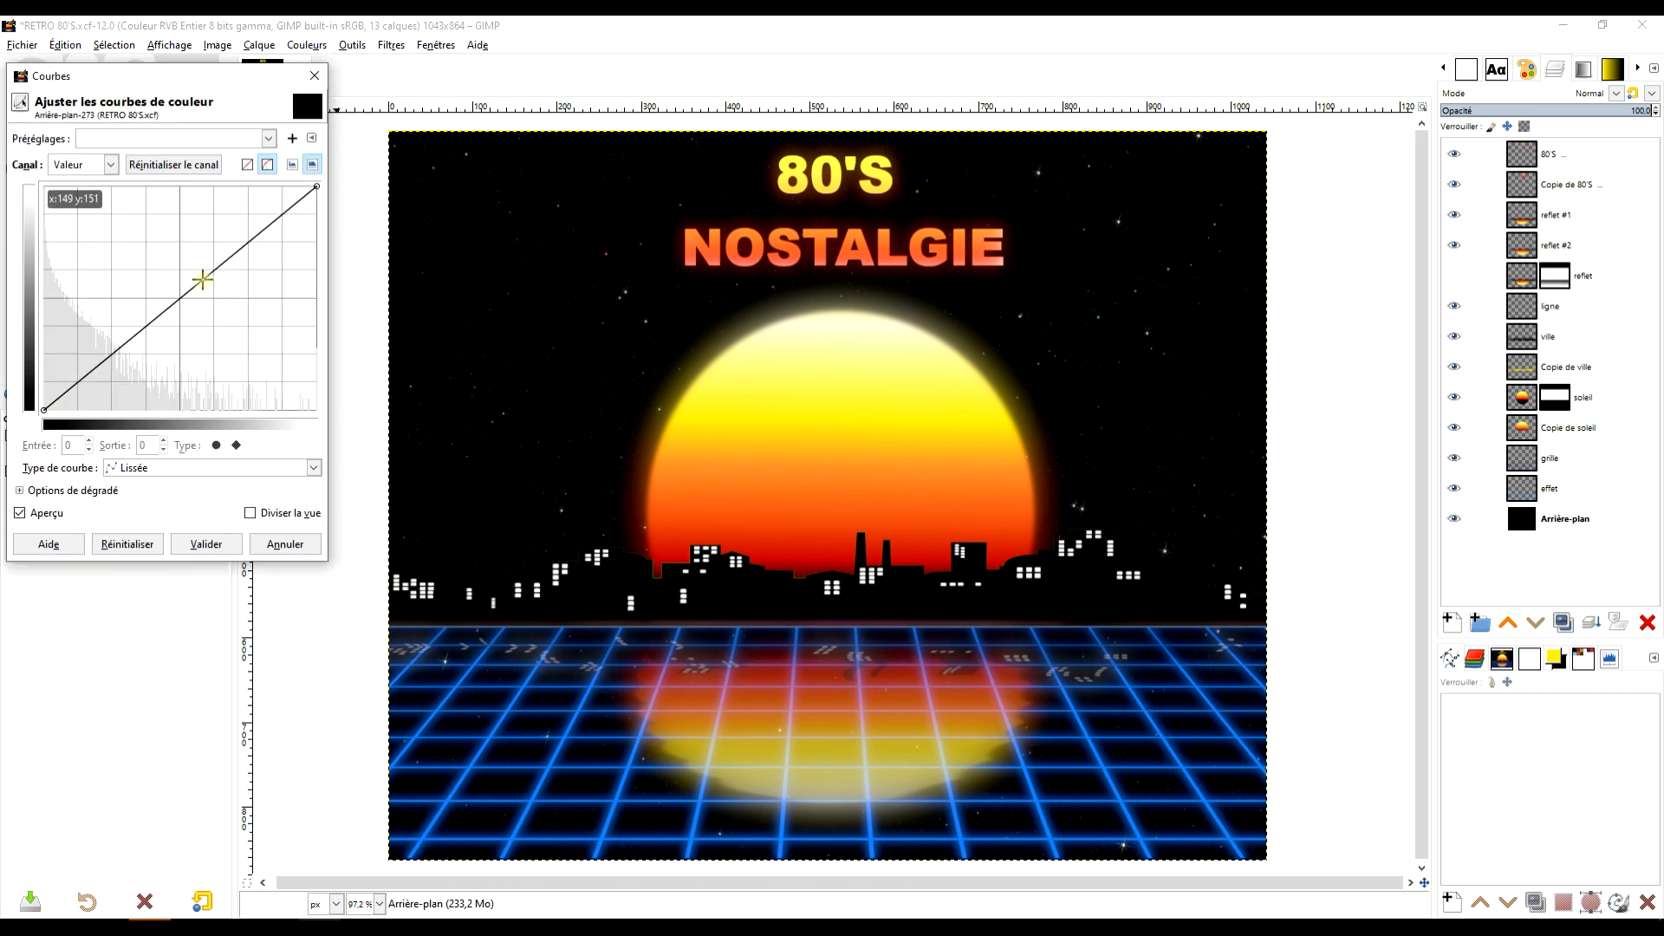
drag(160, 312, 141, 278)
drag(230, 227, 252, 270)
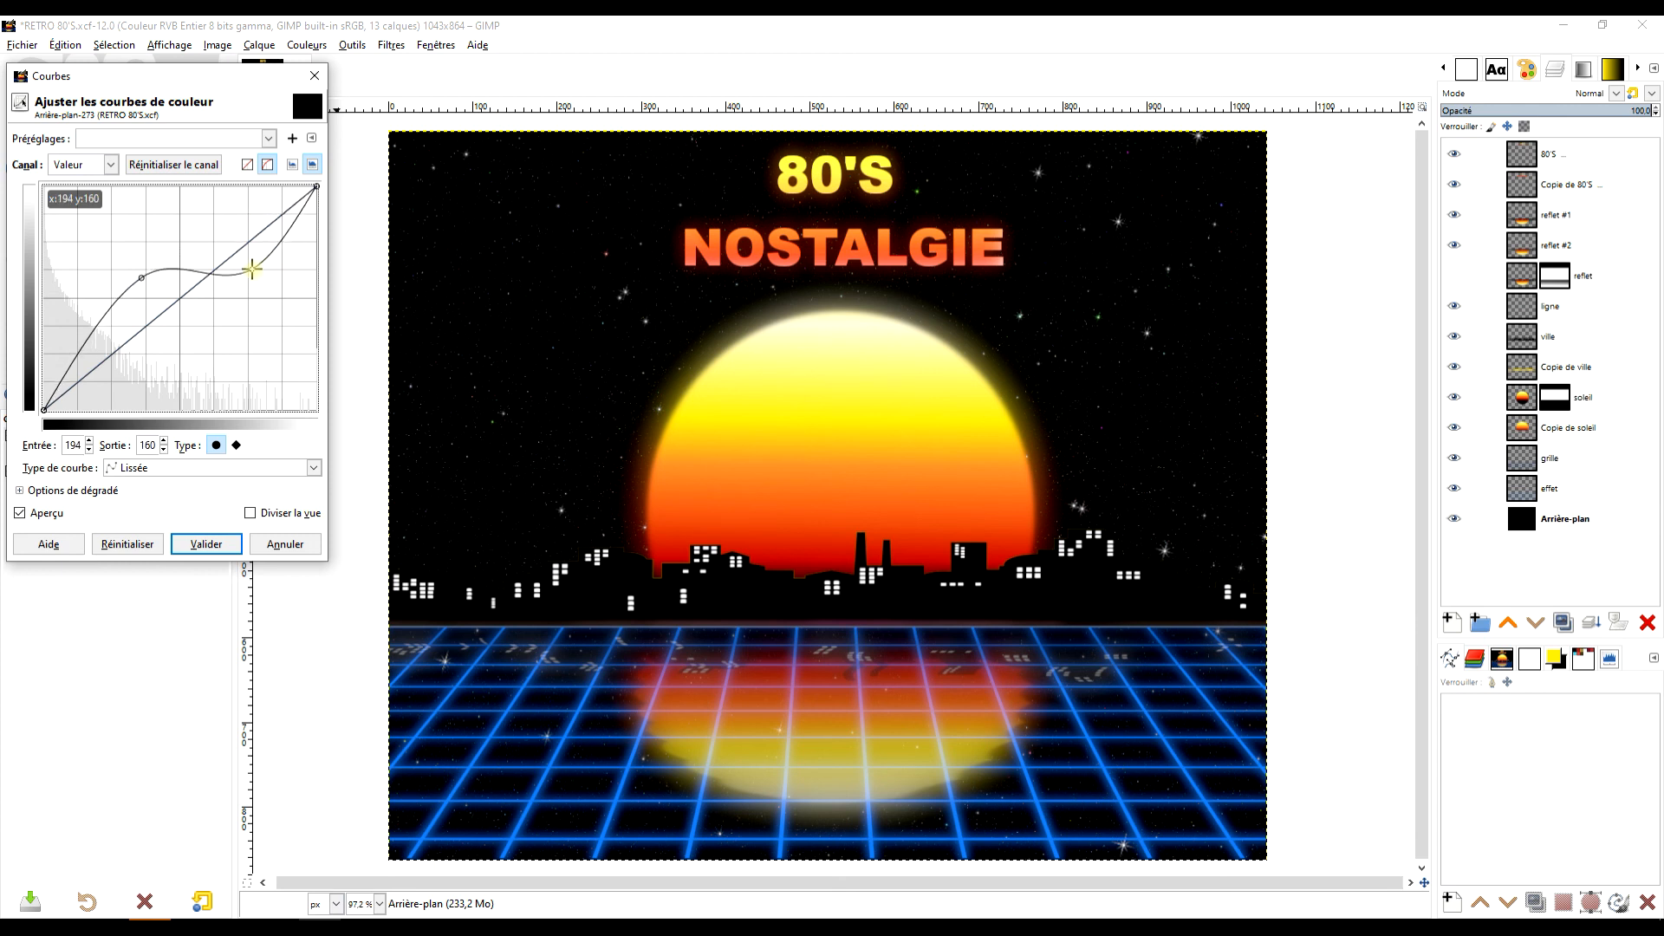
drag(253, 269, 252, 259)
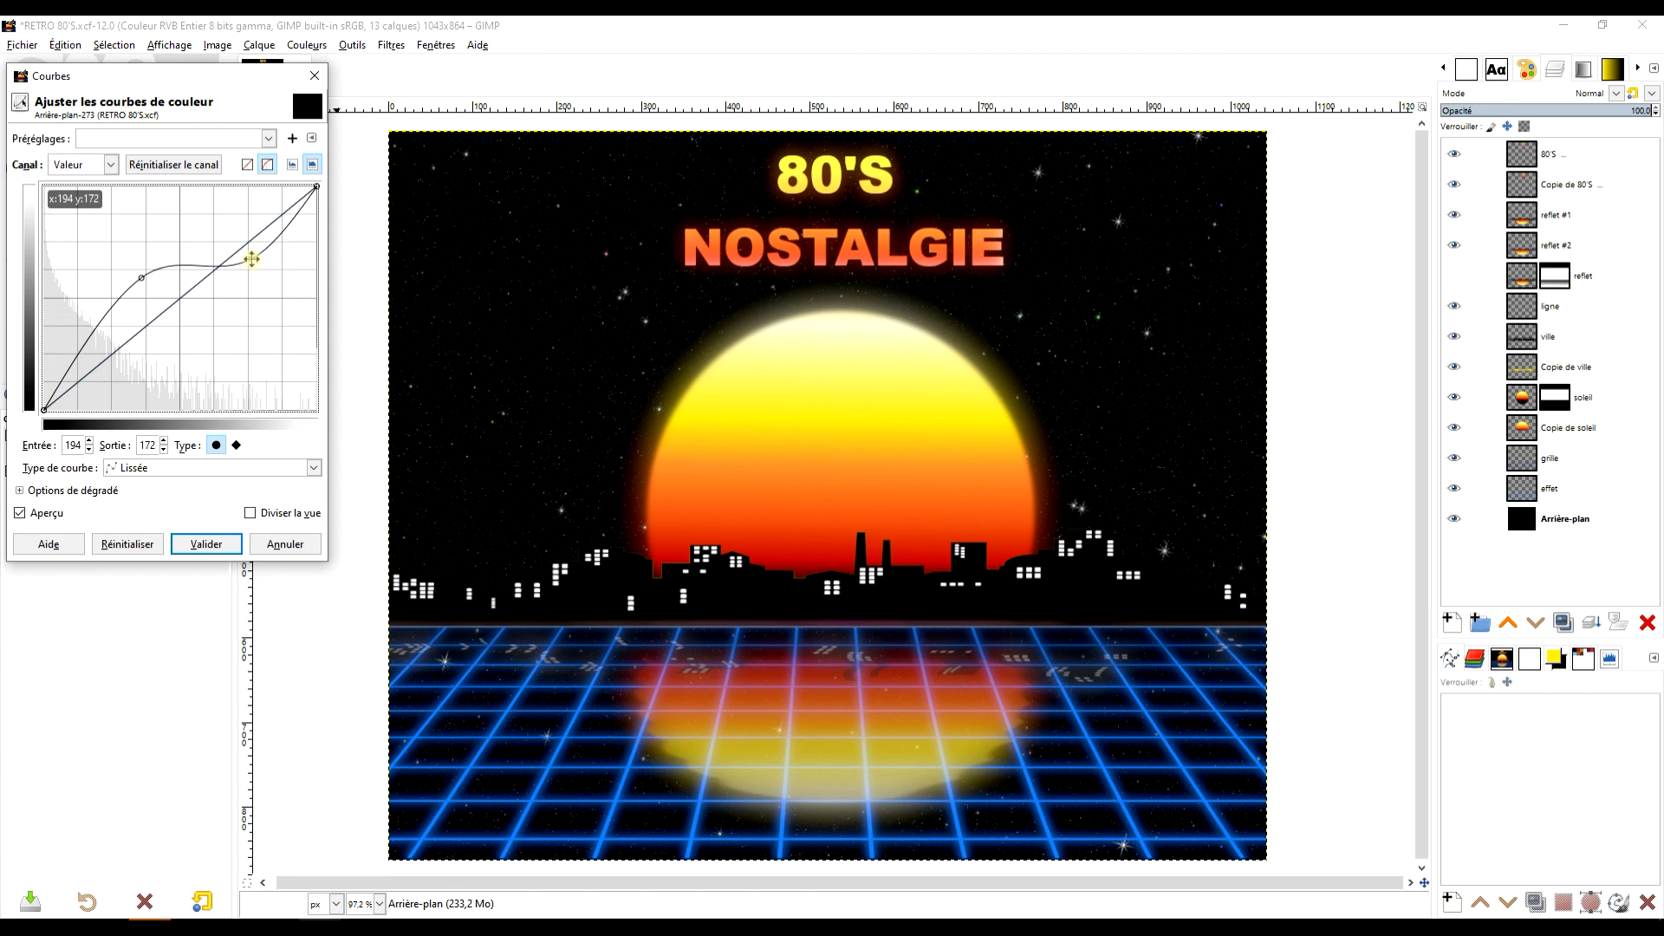
mouse_move(141, 277)
mouse_down()
mouse_move(123, 276)
mouse_move(126, 296)
mouse_move(113, 267)
mouse_move(123, 292)
mouse_up()
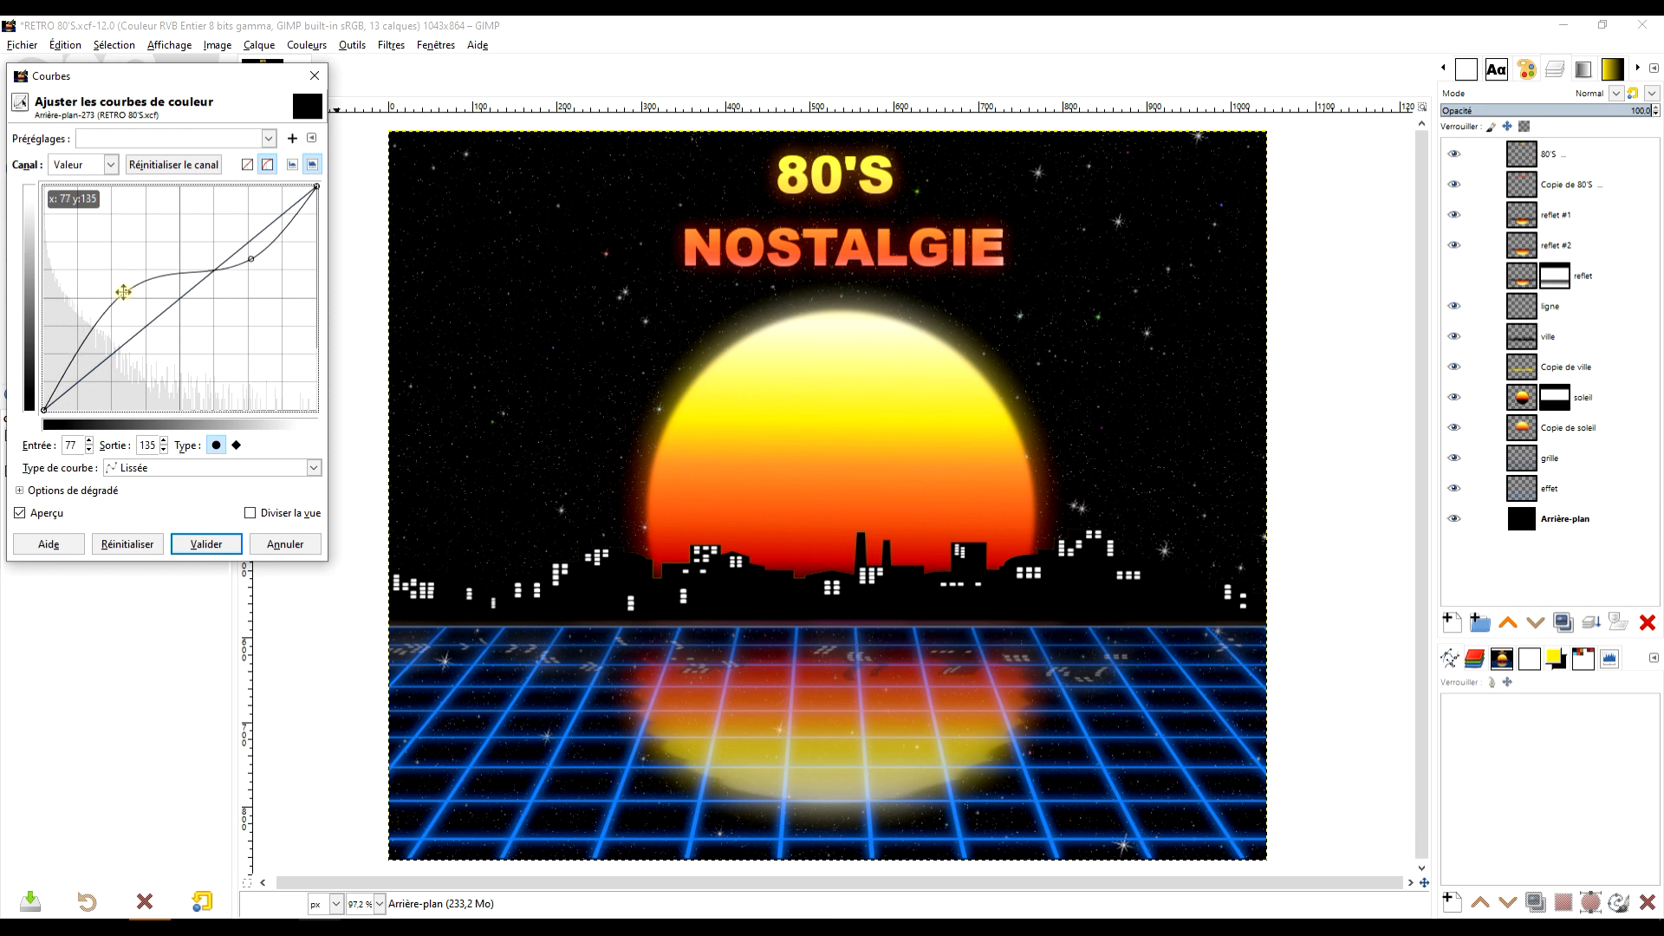
click(207, 544)
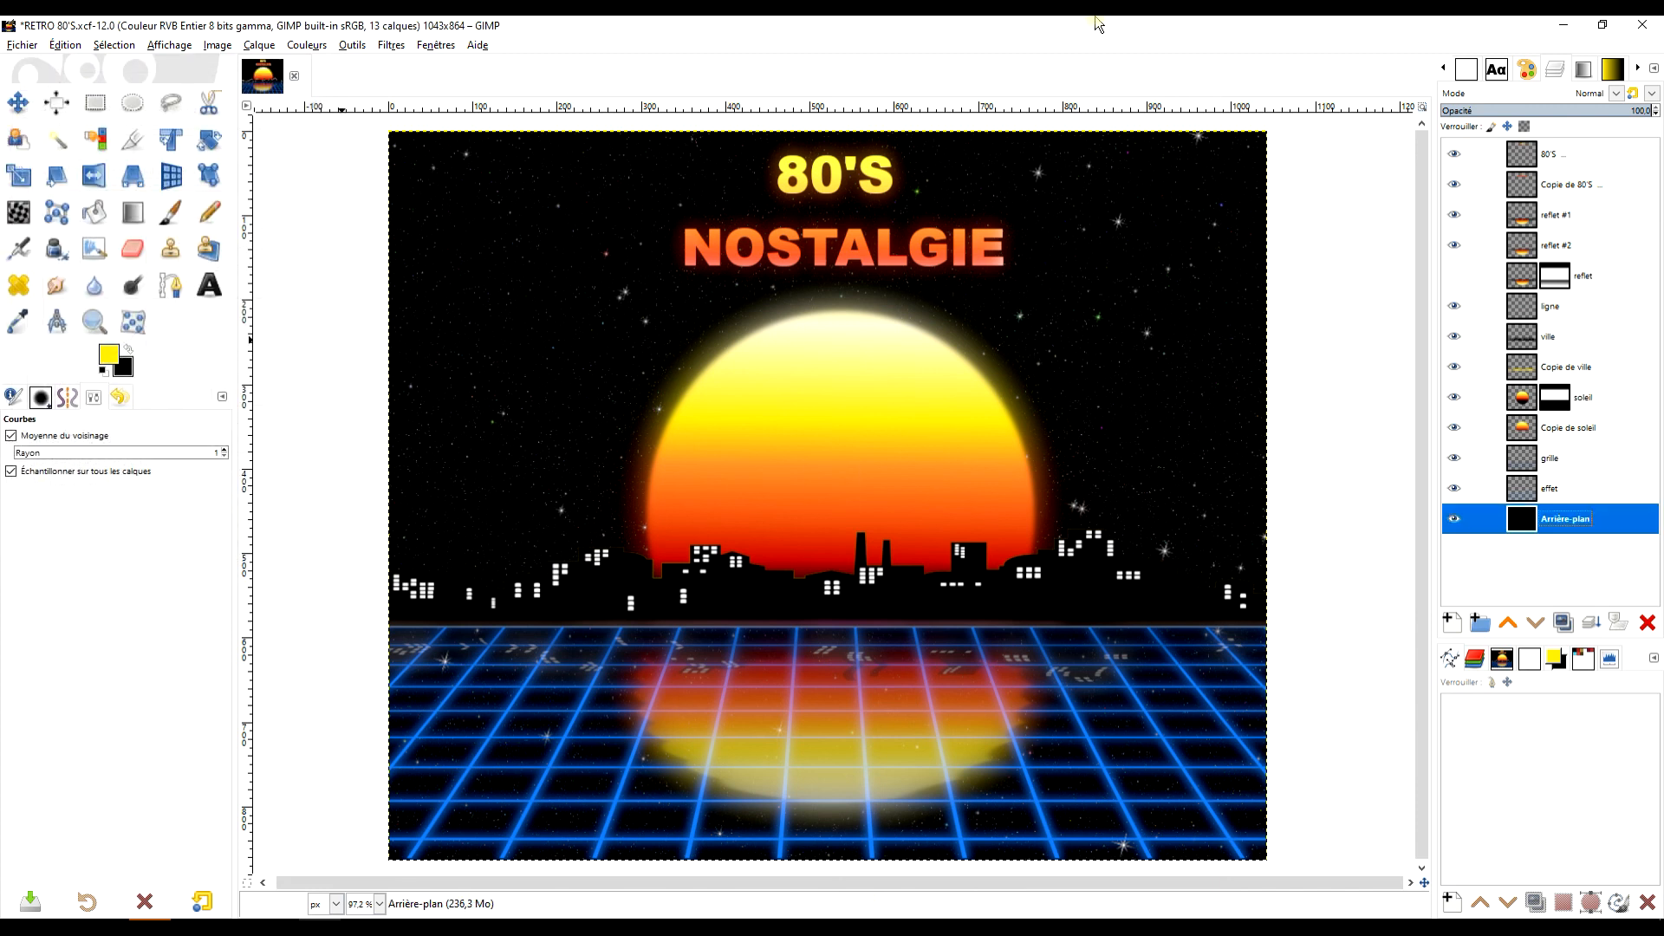